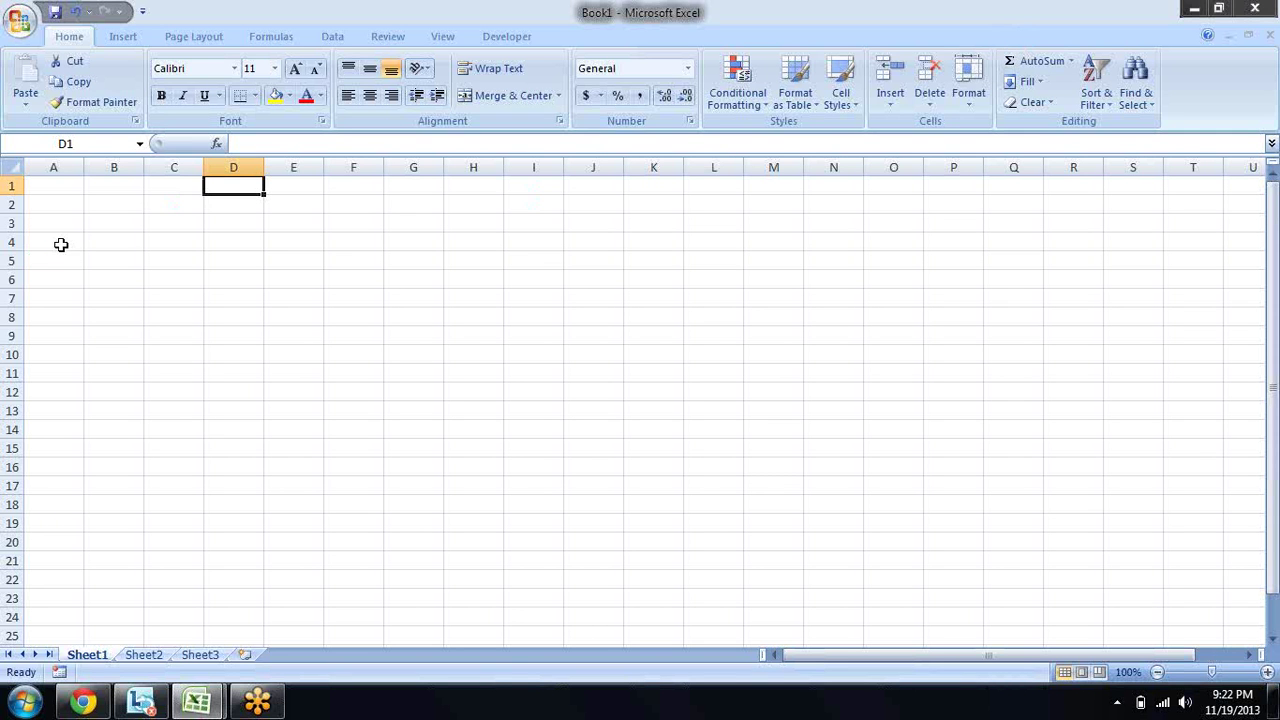
Step the active cell around A1, then make C8 the active cell.
key(Left)
key(Left)
key(Left)
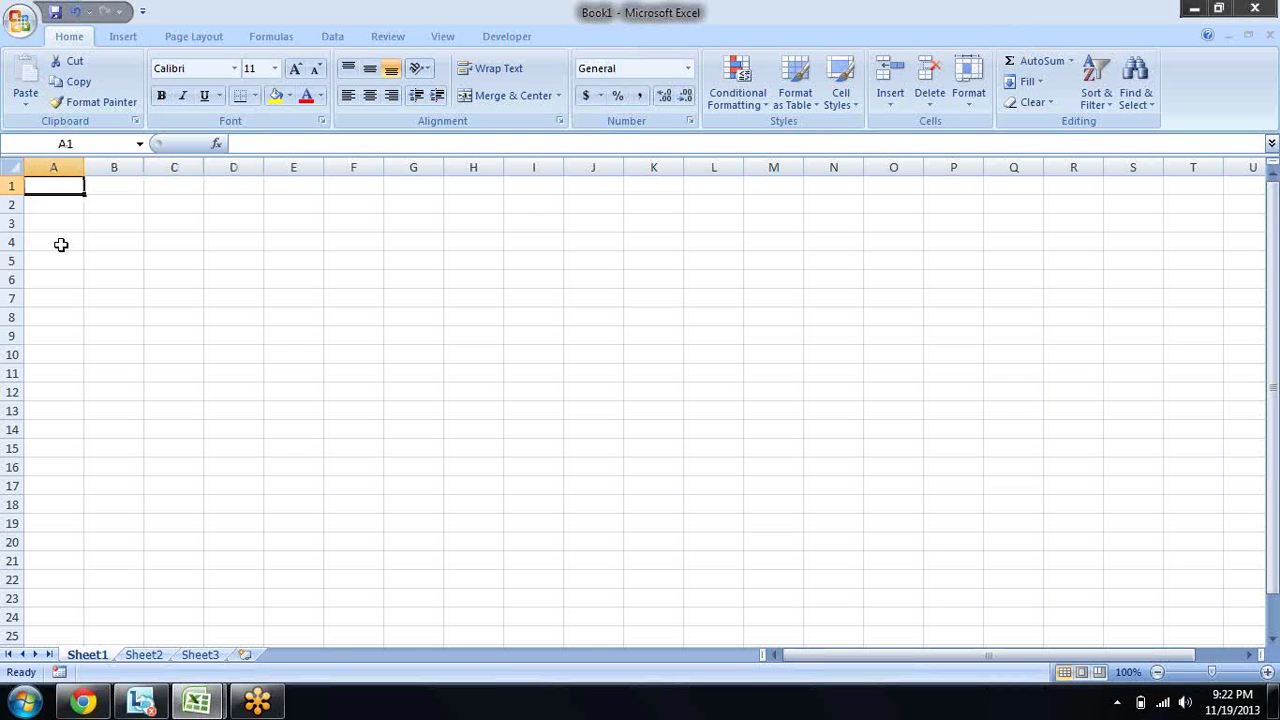
key(Right)
key(Left)
click(145, 309)
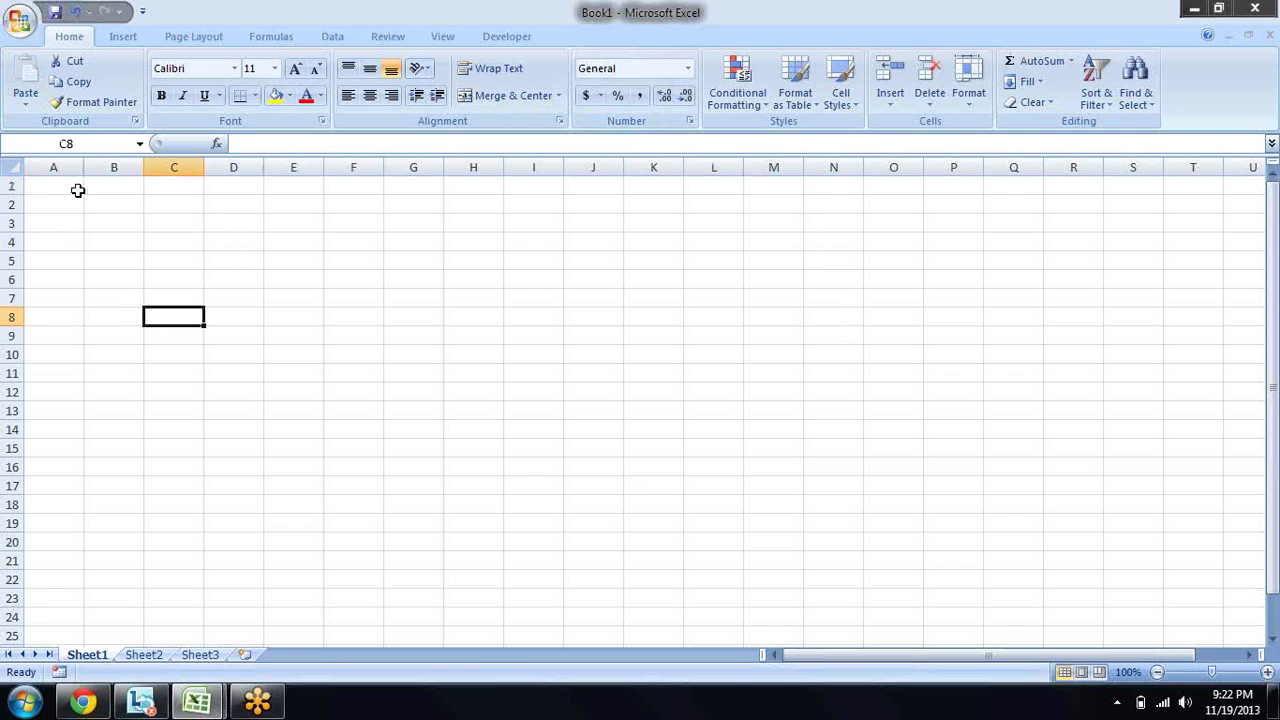
Select column ranges A–C, A–E, A–F and A–H, then deselect, leaving G4 active.
mouse_move(55, 165)
mouse_down()
mouse_move(184, 196)
mouse_move(310, 188)
mouse_move(32, 197)
mouse_up()
click(394, 200)
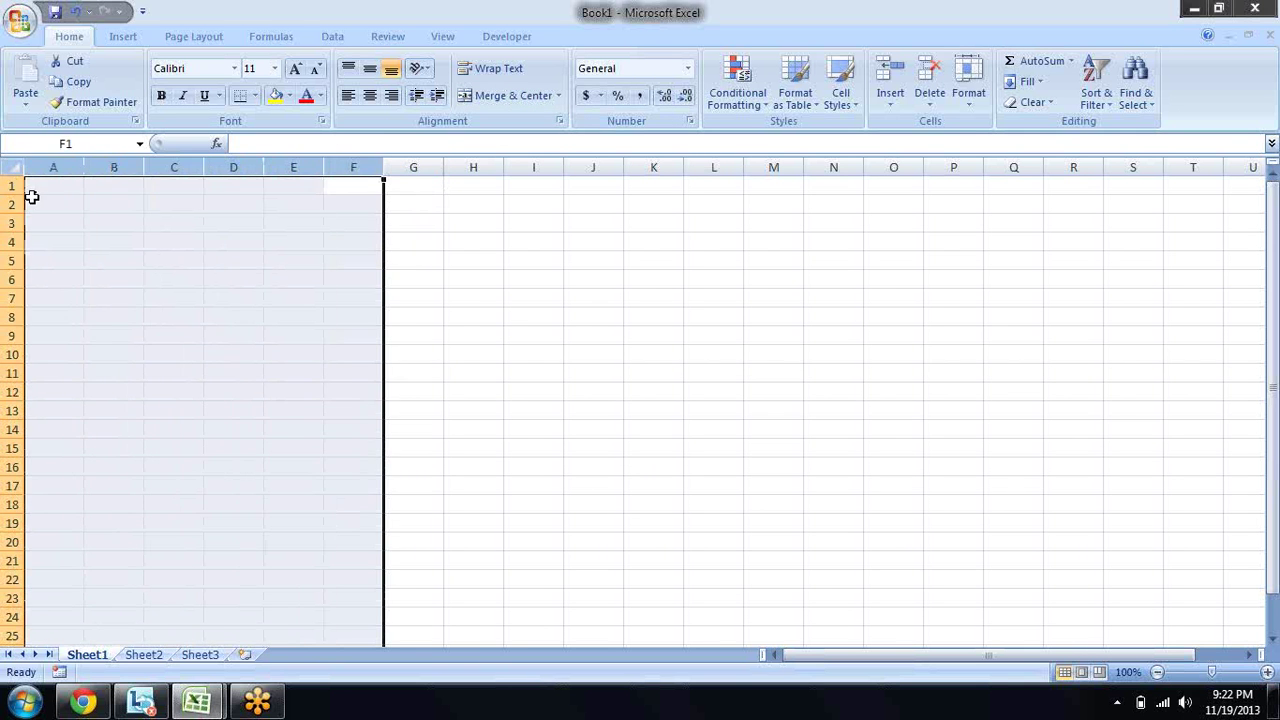
click(164, 186)
drag(66, 166, 297, 189)
mouse_move(380, 166)
mouse_down()
mouse_move(25, 168)
mouse_move(347, 183)
mouse_up()
click(193, 200)
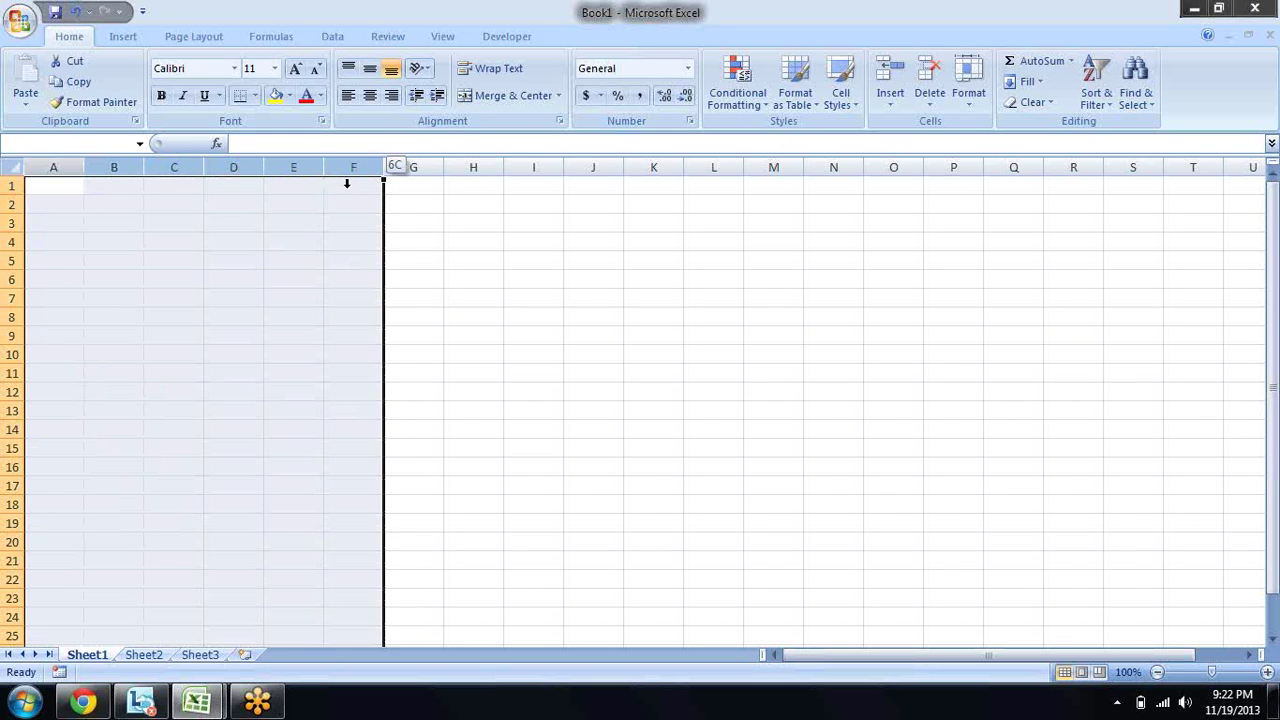
click(460, 186)
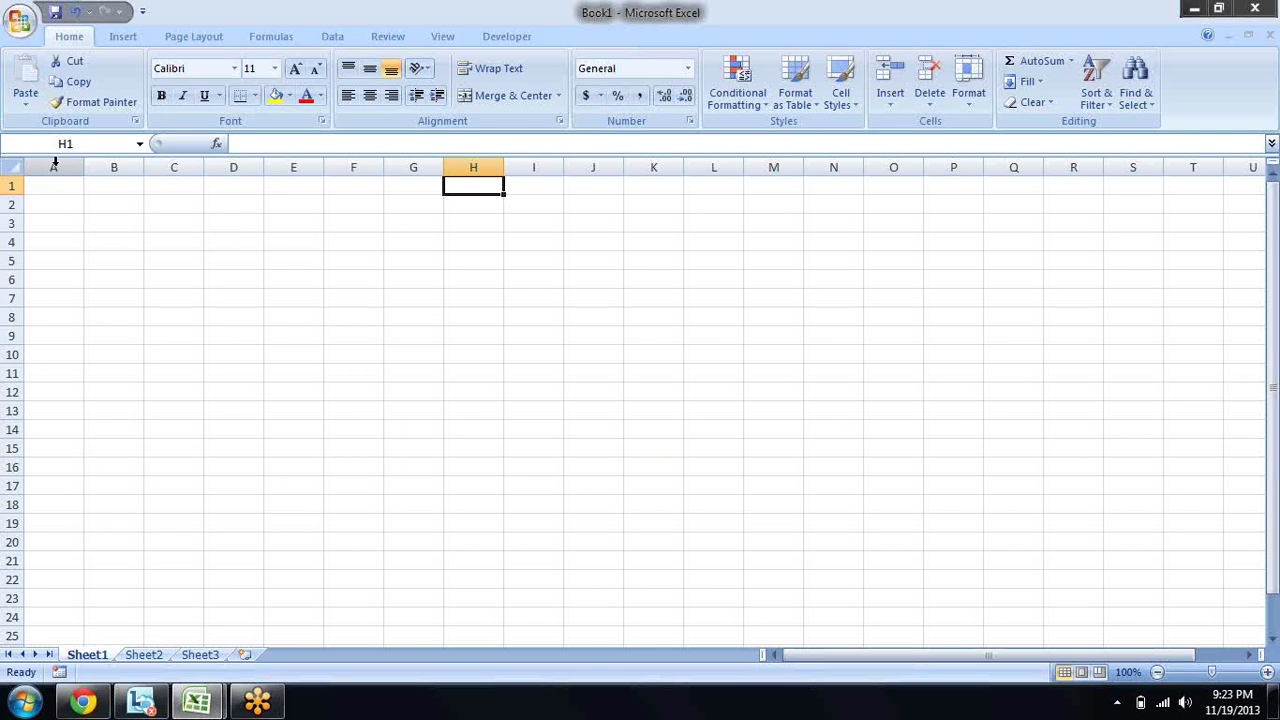
drag(55, 167, 476, 222)
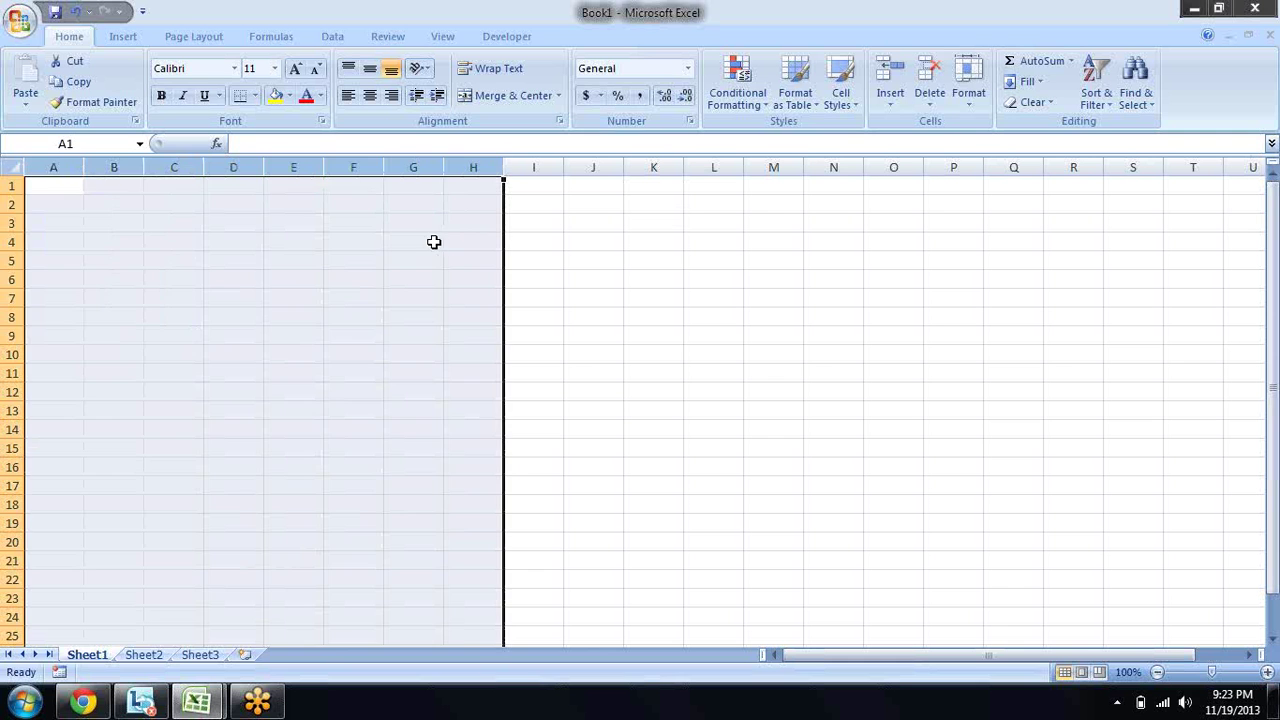
click(432, 242)
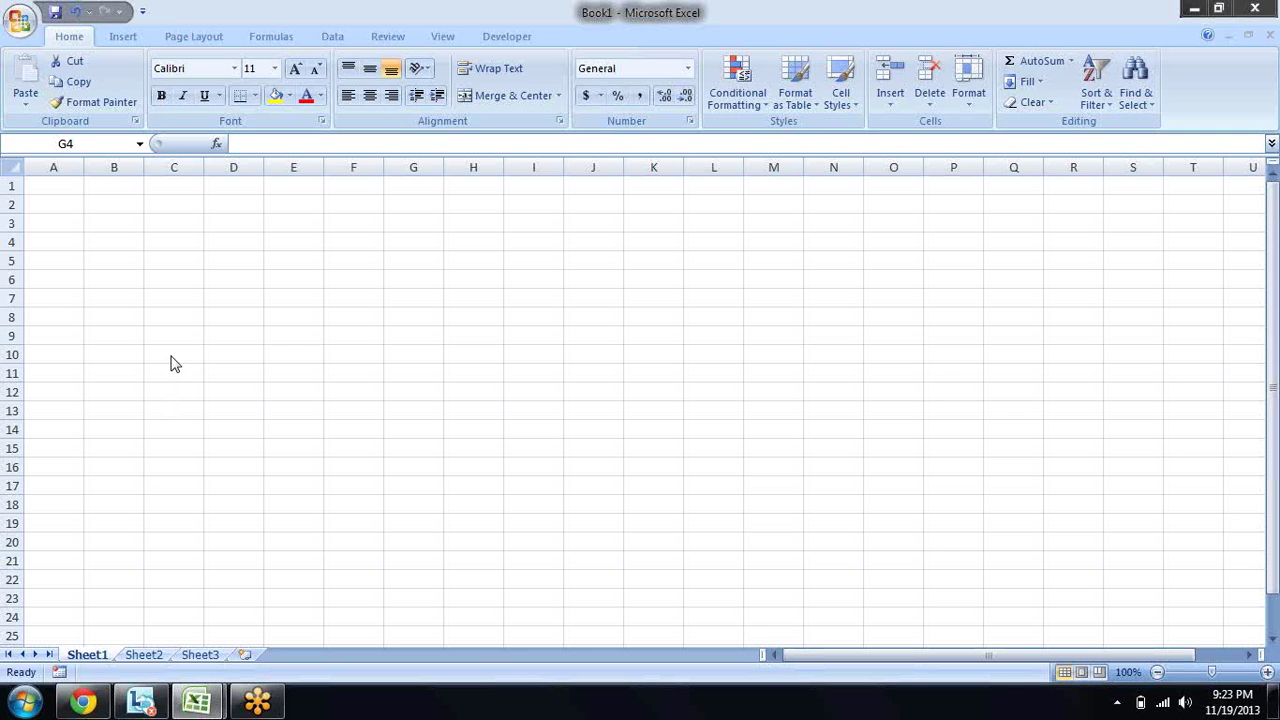
Use the arrow keys to move the active cell among A1, B1, B2, C2 and A2.
key(Left)
key(Left)
key(Left)
key(Left)
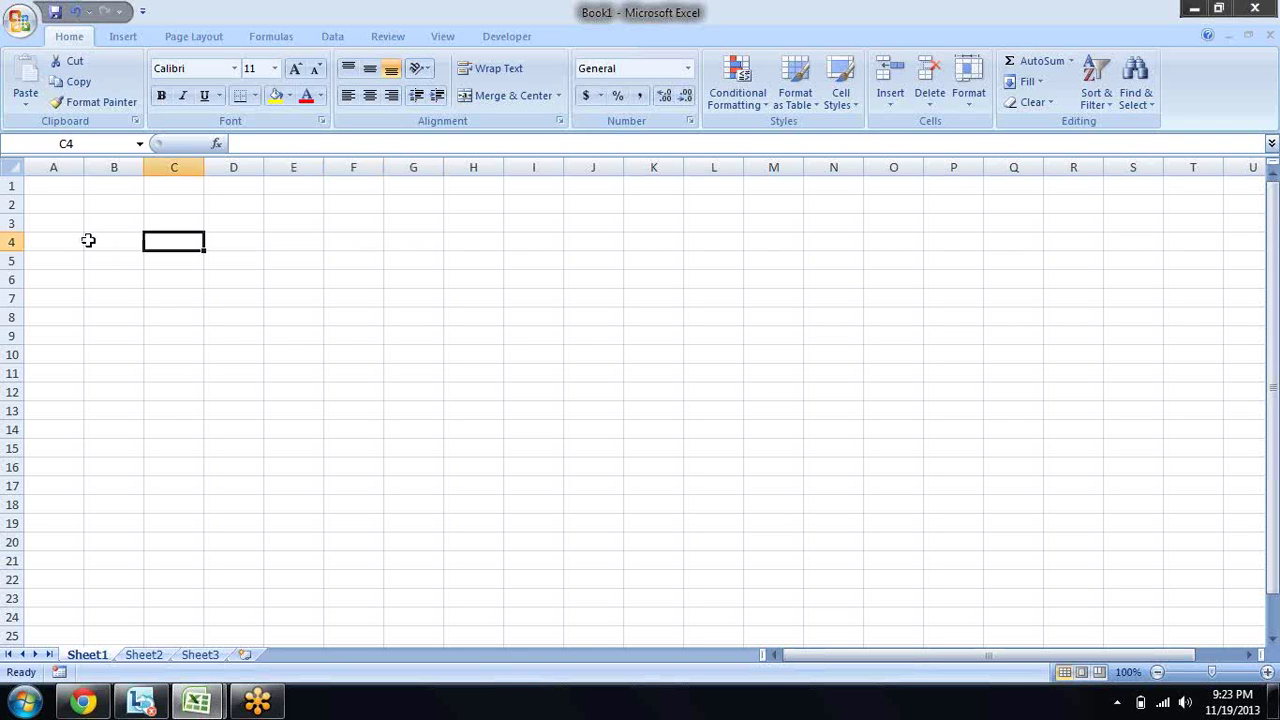
key(Left)
key(Left)
key(Up)
key(Up)
key(Up)
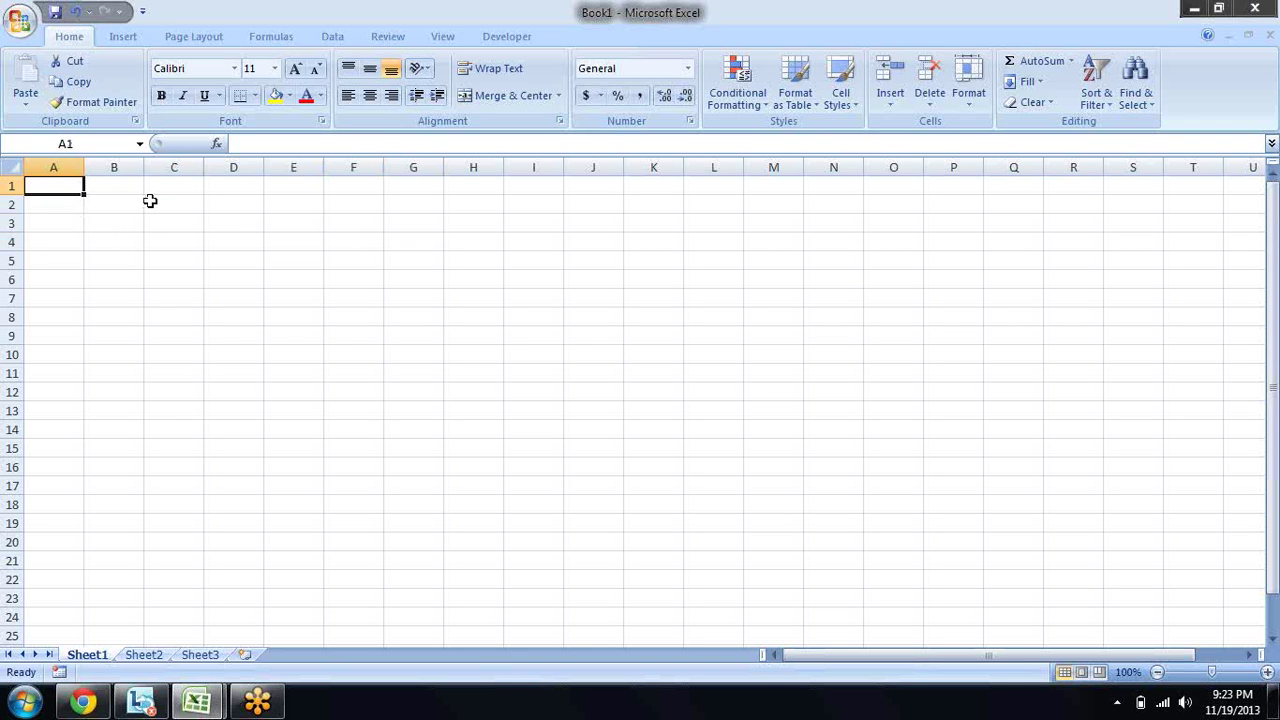
key(Right)
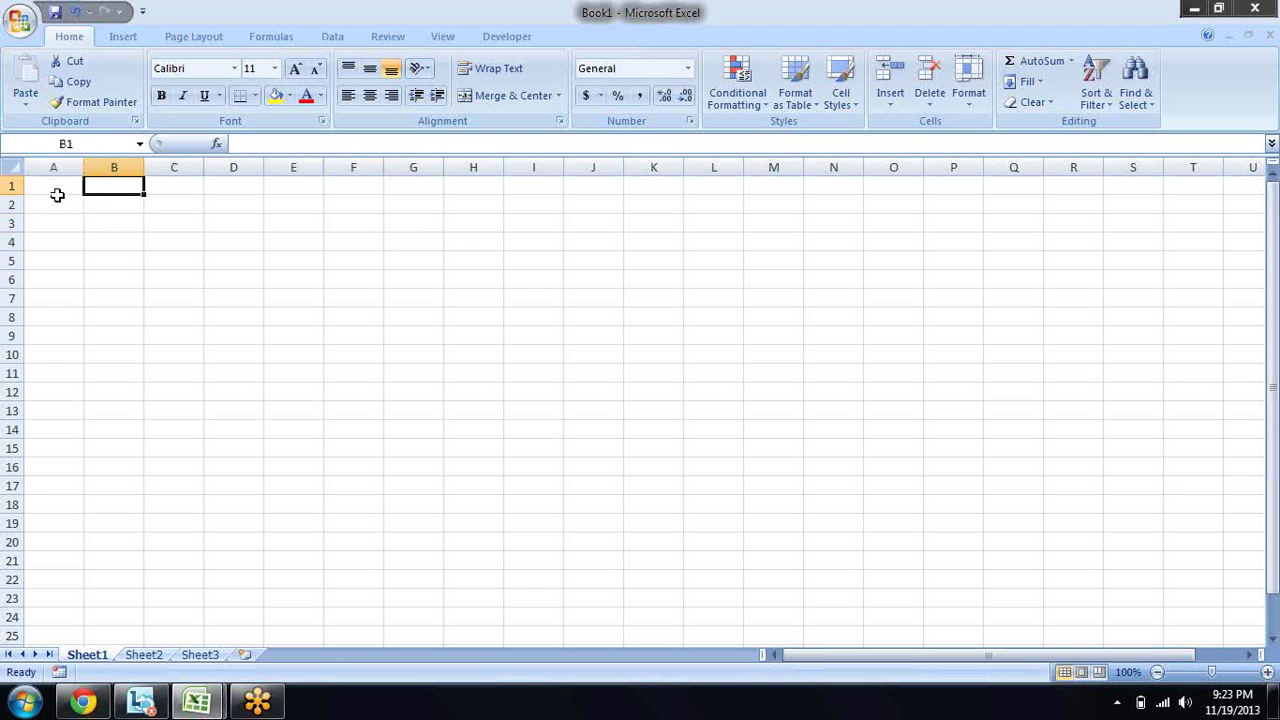
key(Down)
key(Left)
key(Right)
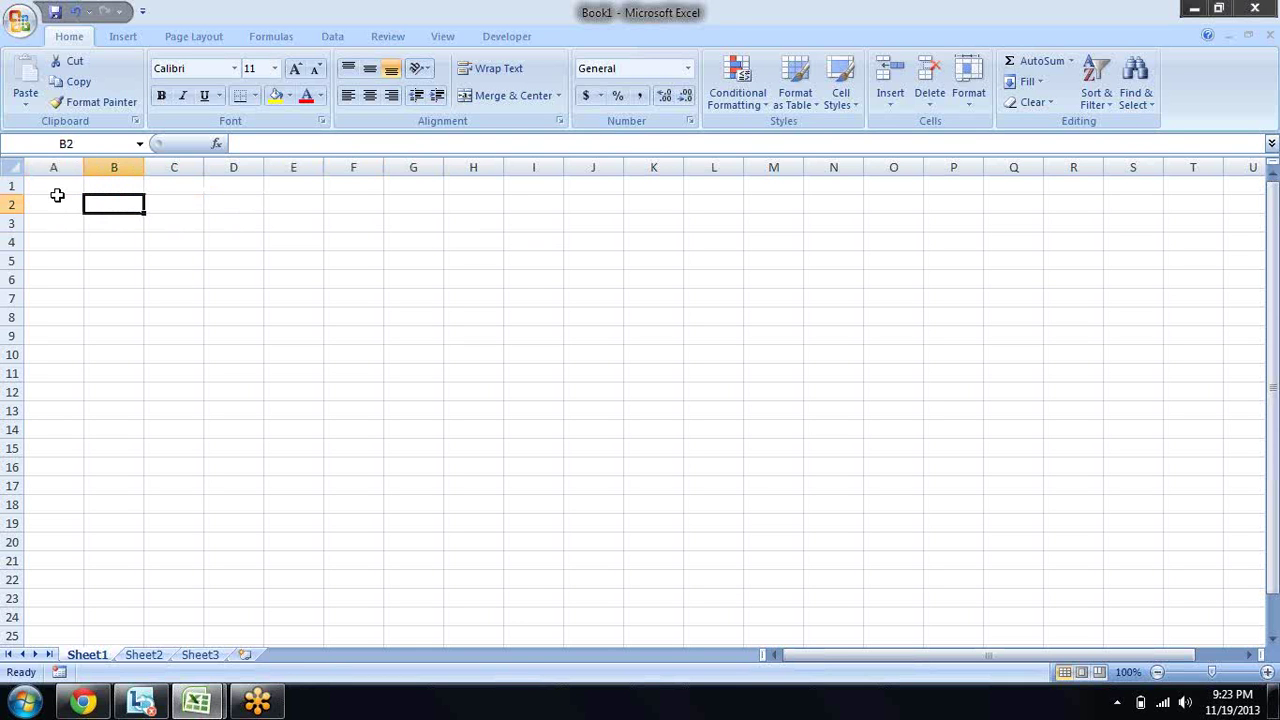
key(Right)
key(Left)
key(Left)
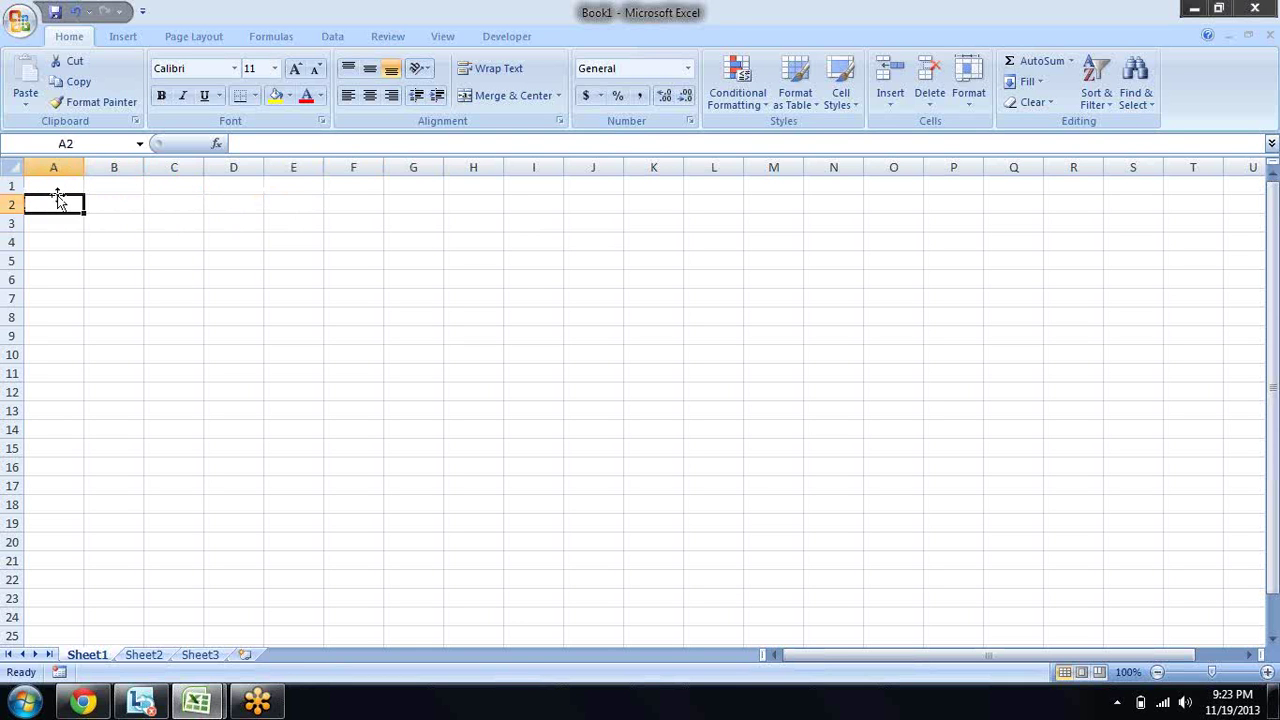
key(Right)
key(Left)
key(Up)
key(Down)
Select column A, then columns B–D, then rows 1–10, and return to A1.
click(53, 167)
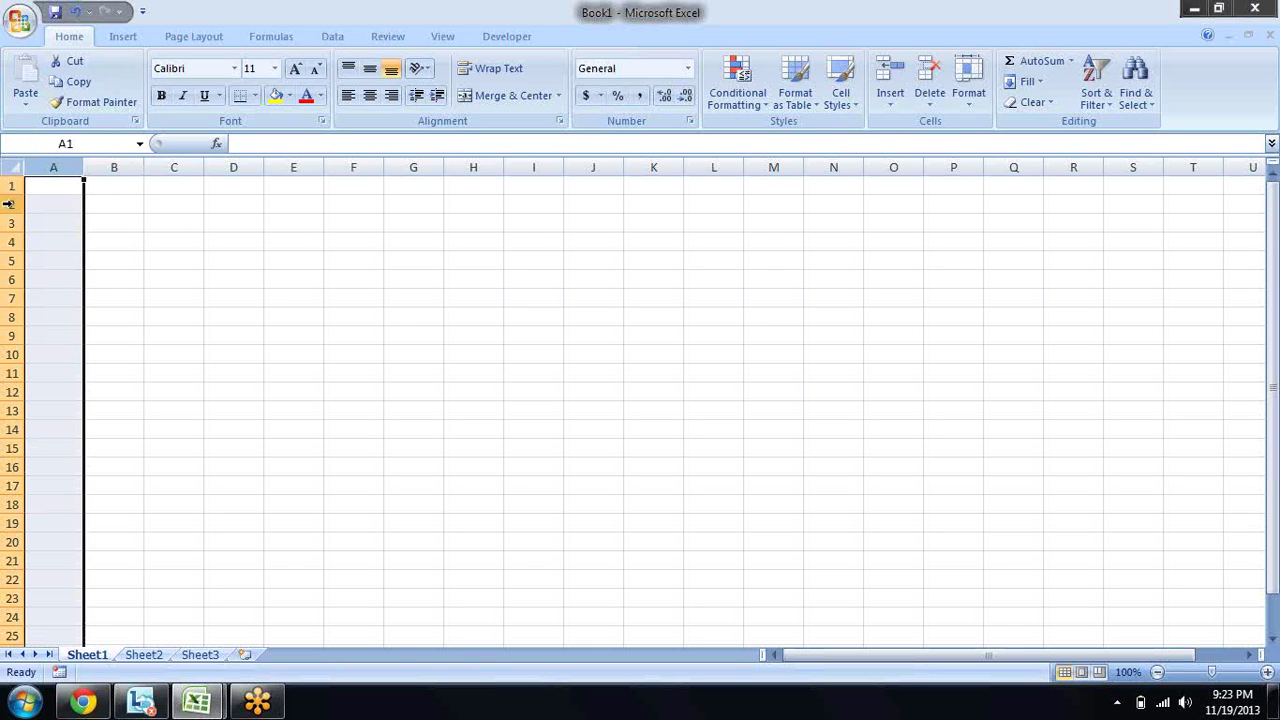
click(103, 160)
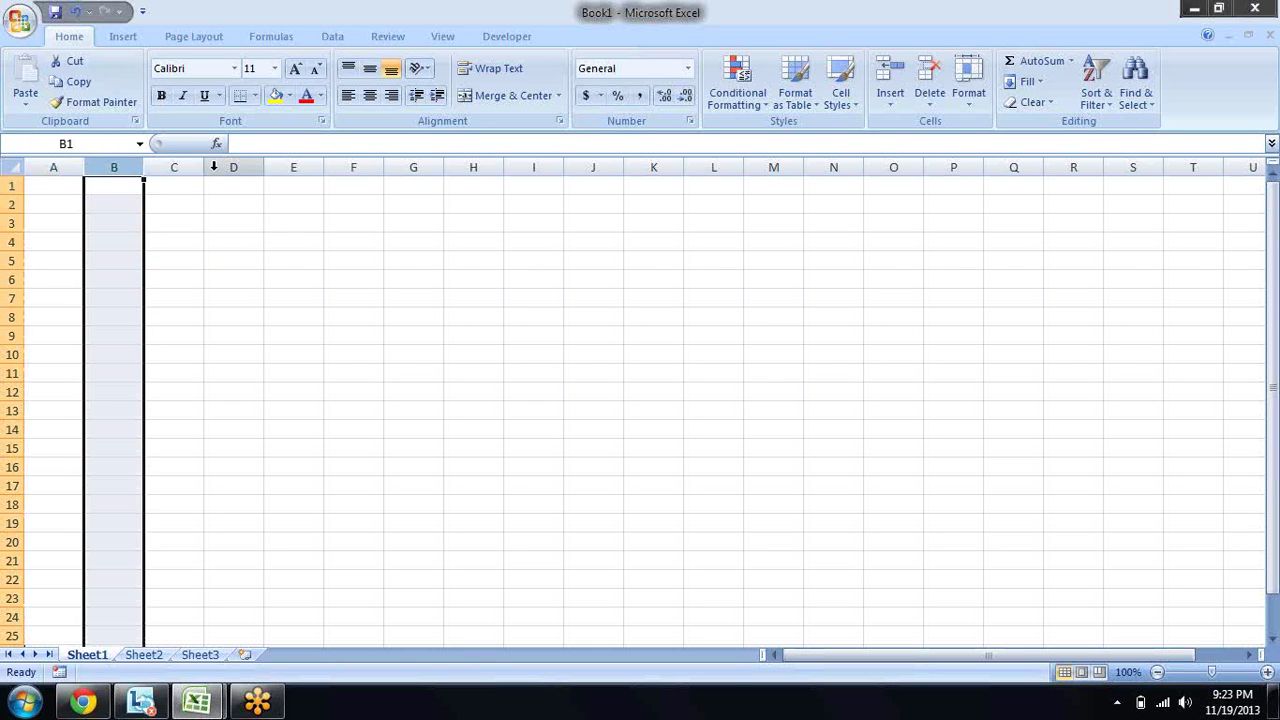
drag(233, 167, 113, 167)
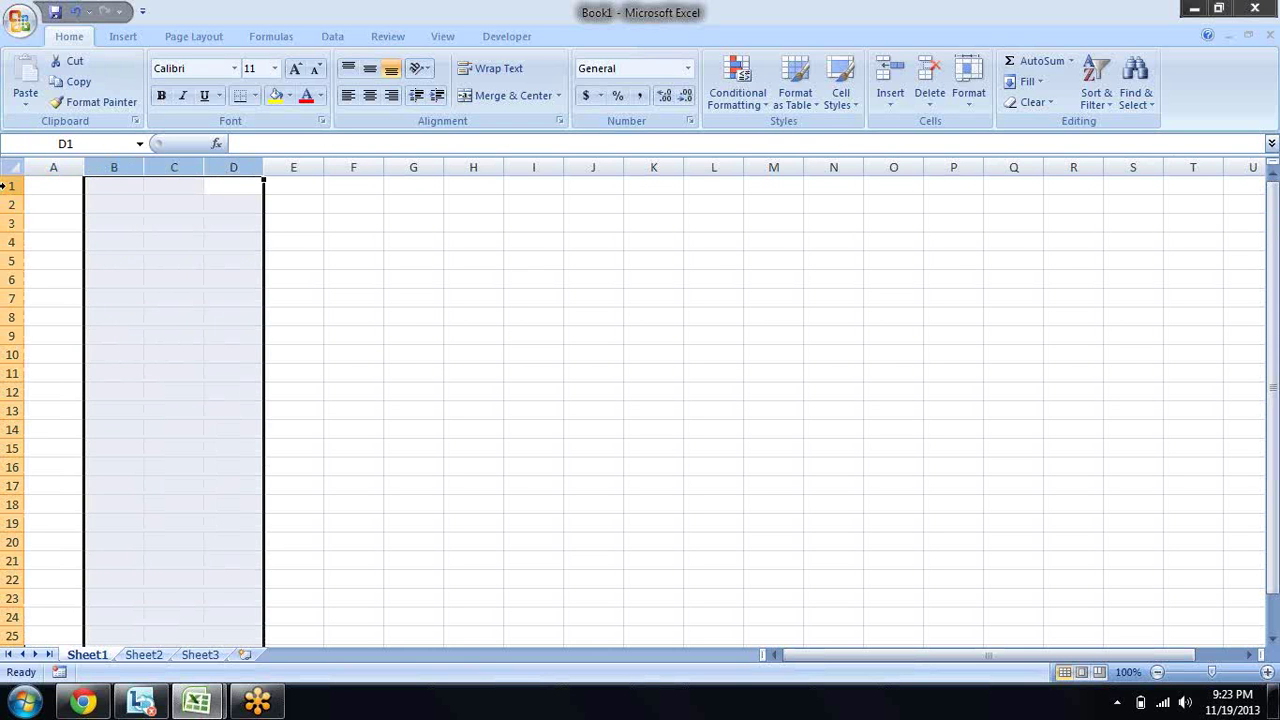
drag(12, 186, 13, 345)
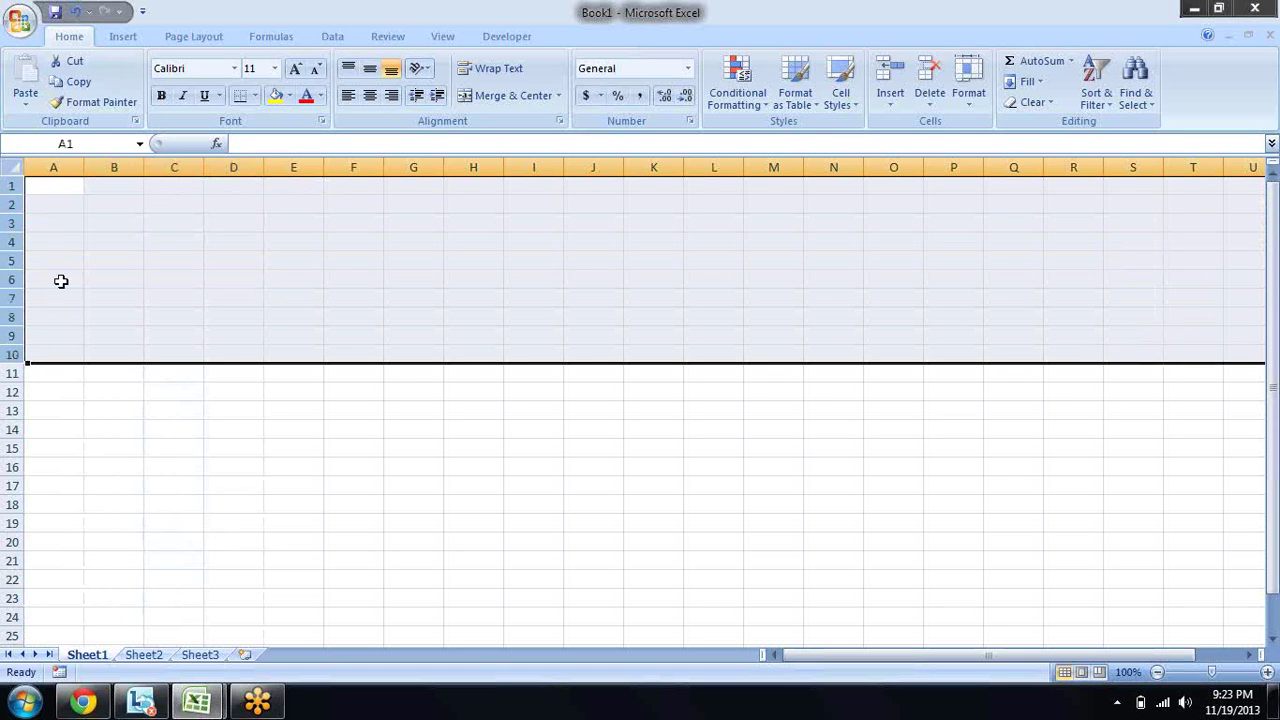
click(123, 440)
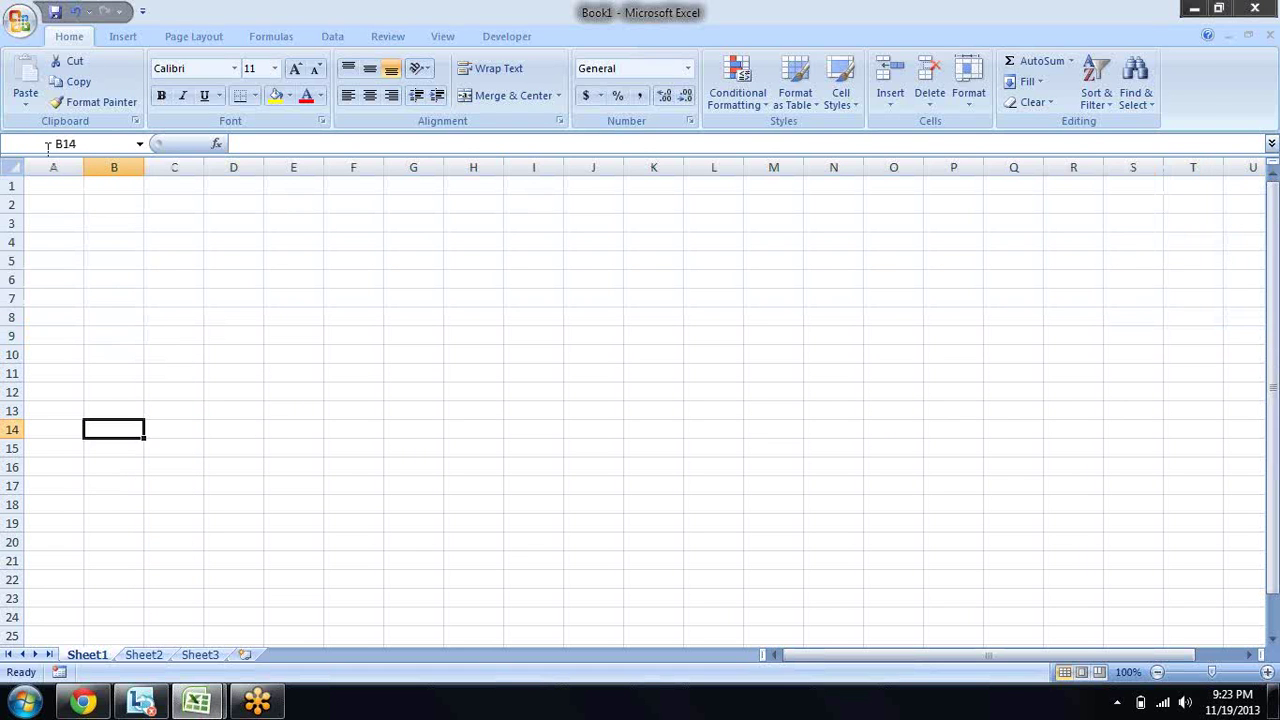
click(53, 186)
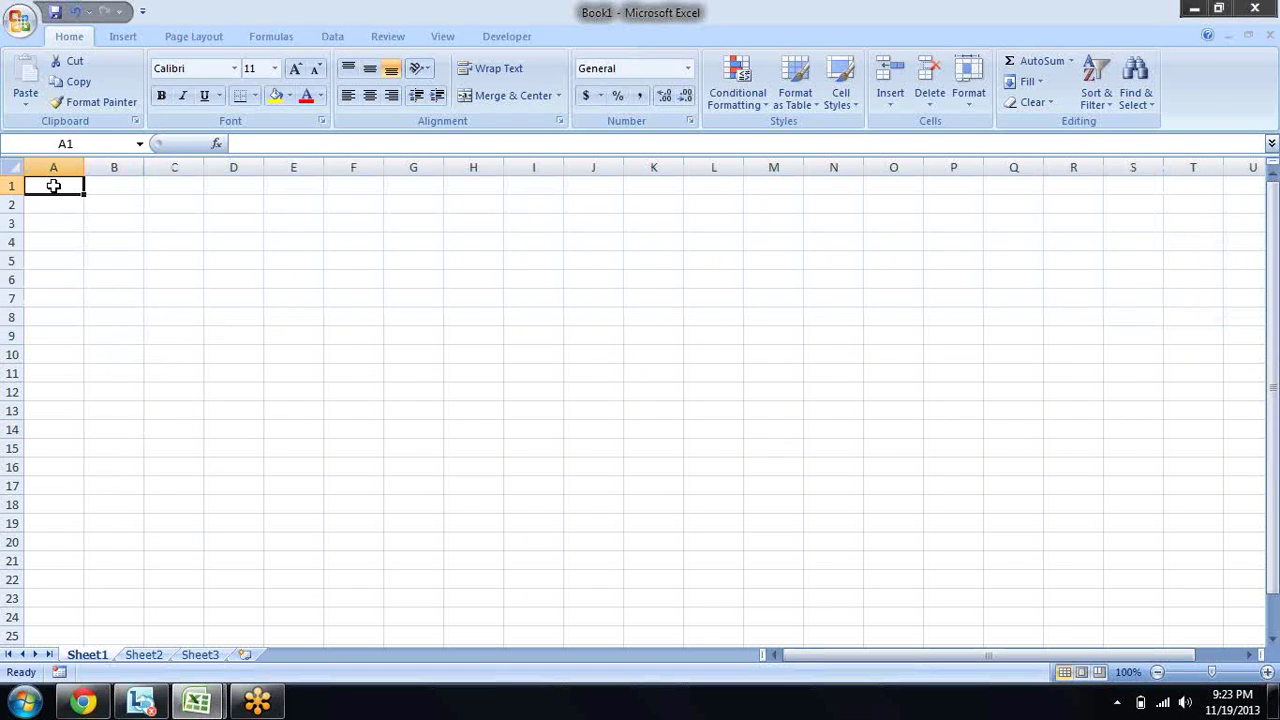
Jump to the sheet's last row with Ctrl+Down, return with Ctrl+Home, then step around A1.
key(ctrl+Down)
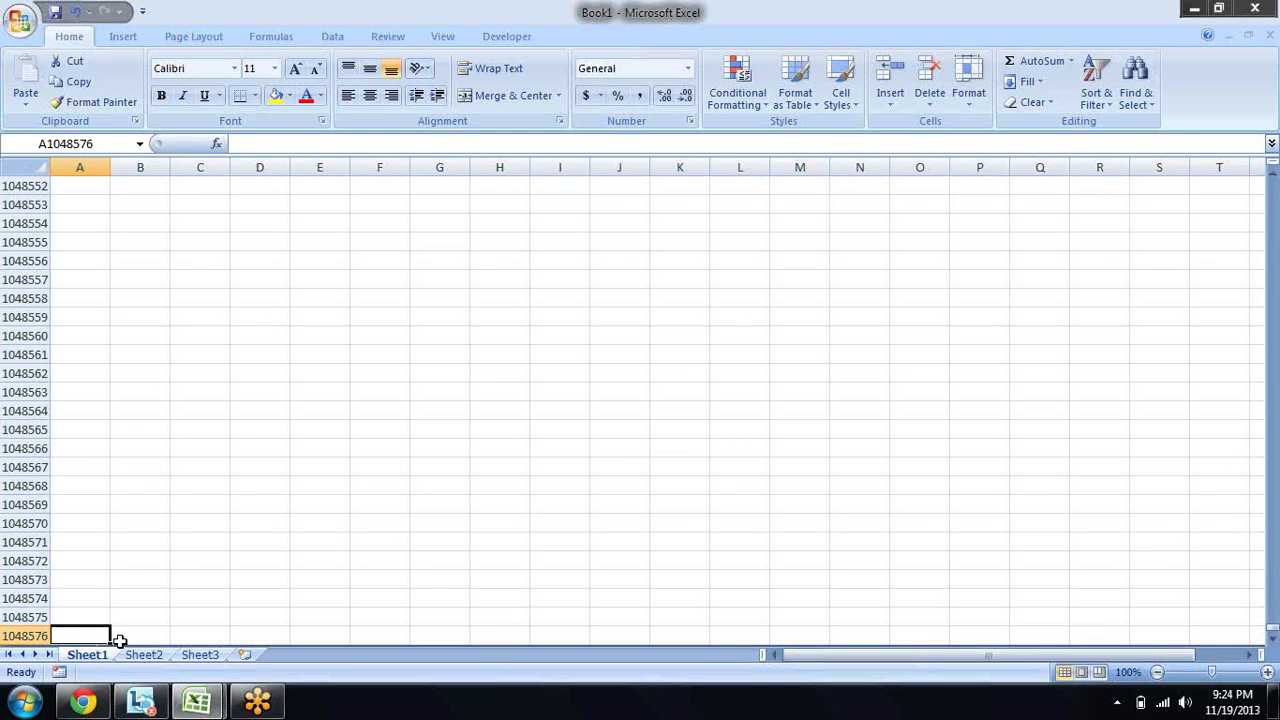
key(Up)
key(ctrl+Home)
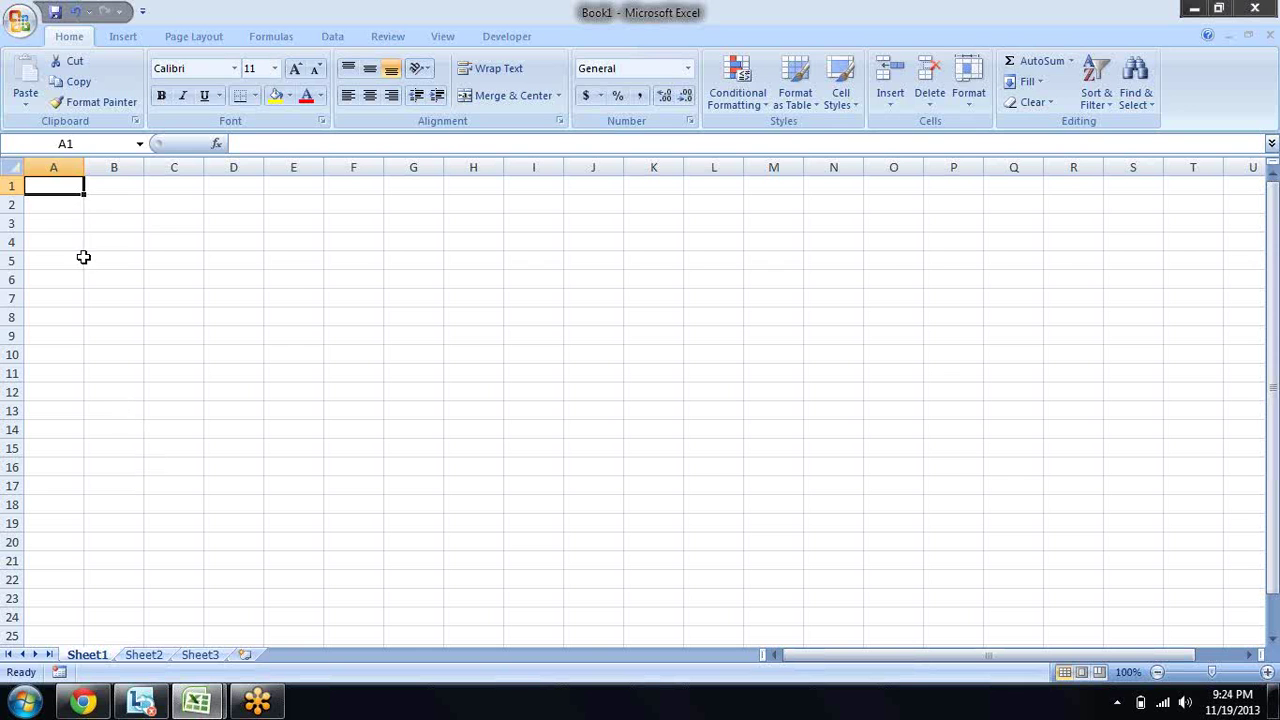
click(88, 226)
click(61, 186)
key(Right)
key(Right)
key(Left)
key(Left)
key(Right)
key(Right)
key(Left)
key(Left)
key(Down)
key(Down)
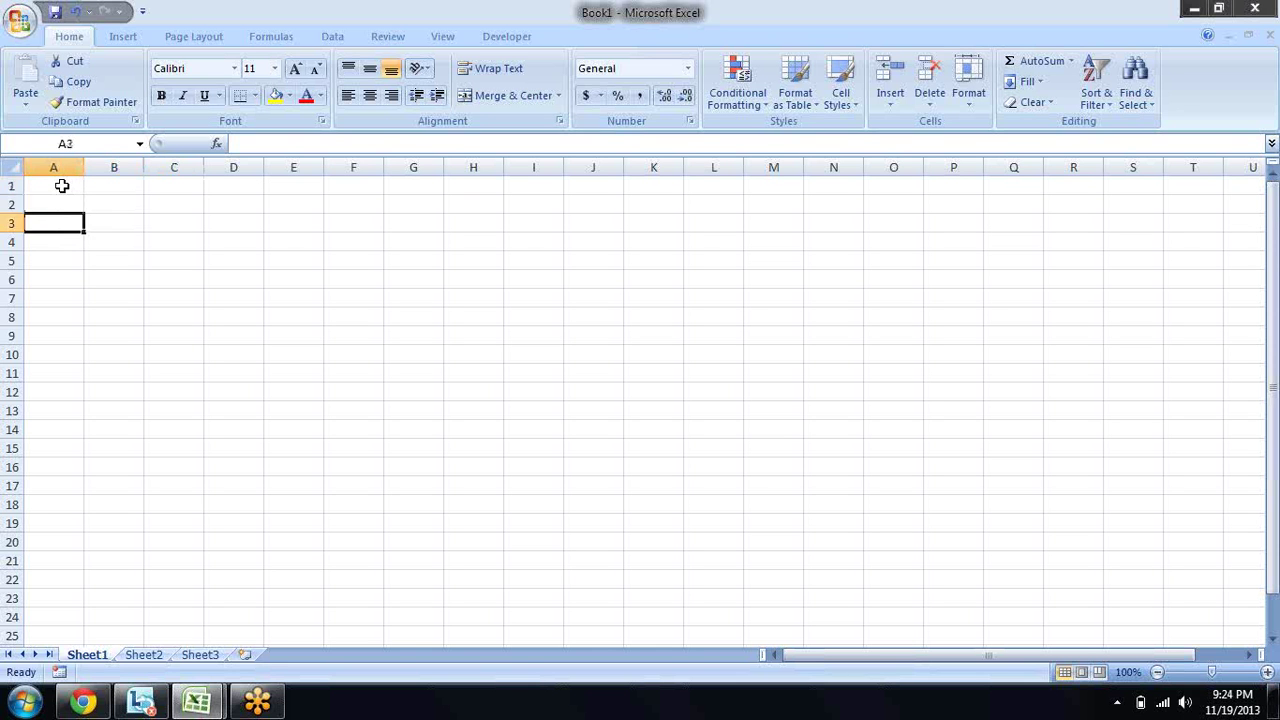
key(Up)
key(Up)
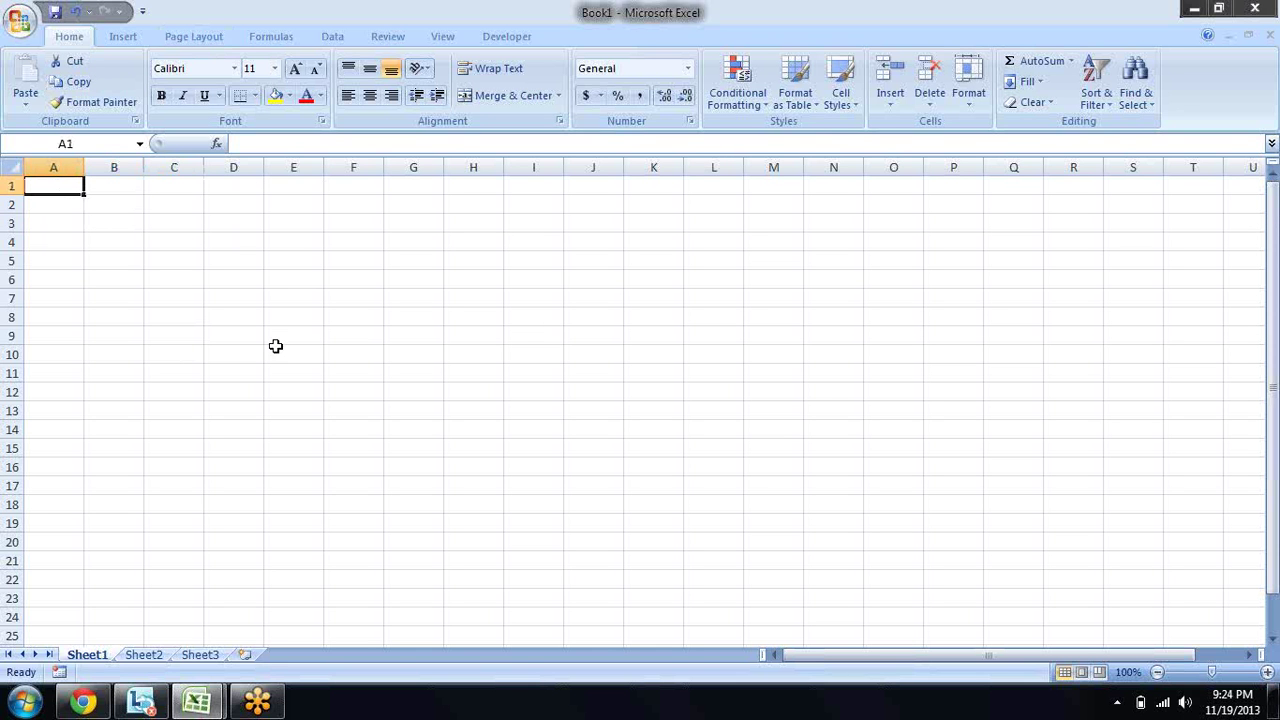
Search Excel Help for 'excel limit' and open the 'Excel specifications and limits' article.
key(F1)
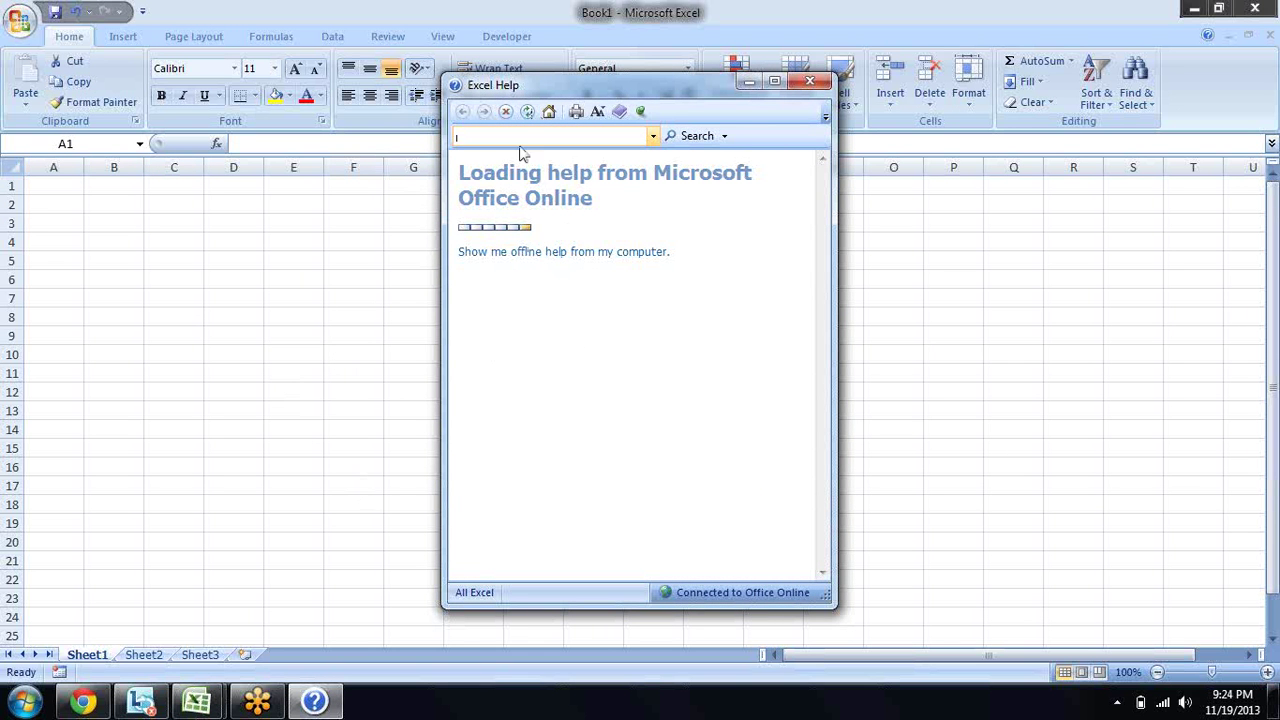
text(excel)
text( lim)
text(it)
key(Return)
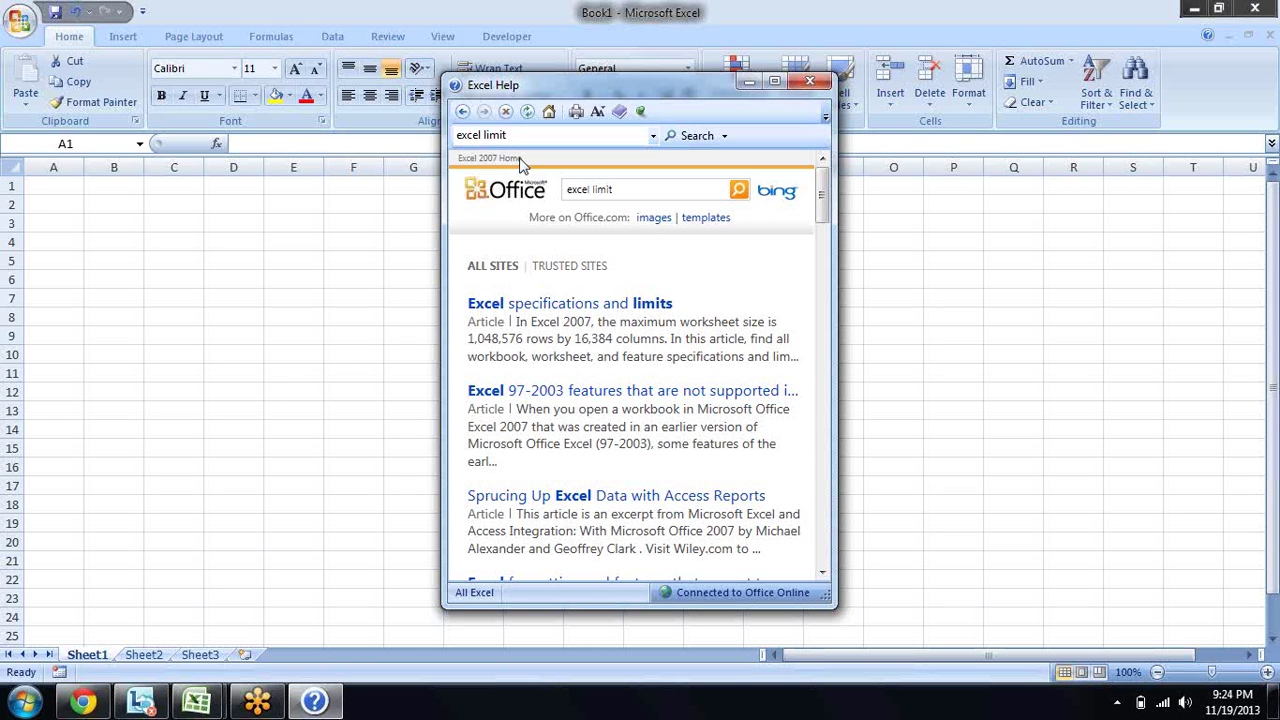
click(552, 314)
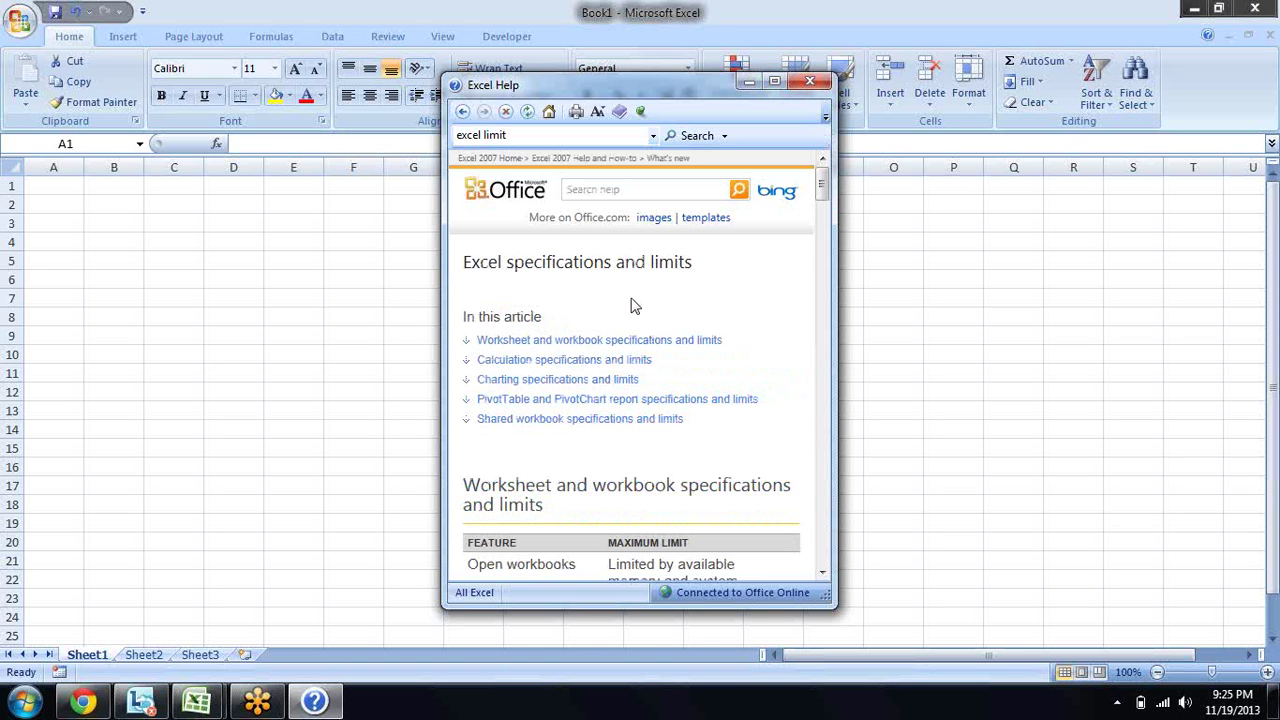
Maximize Help and highlight the open workbooks, 1,048,576 rows, 255-character width and 409-point height limits.
click(775, 83)
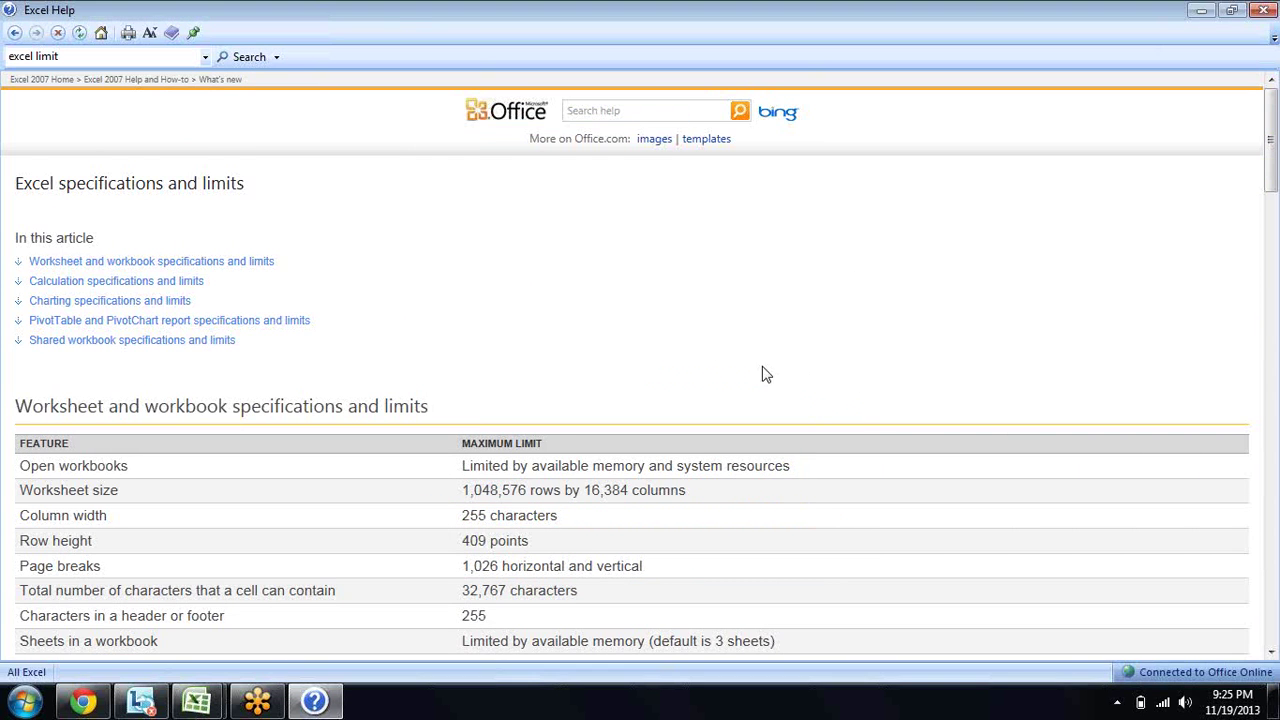
scroll(686, 291, down, 4)
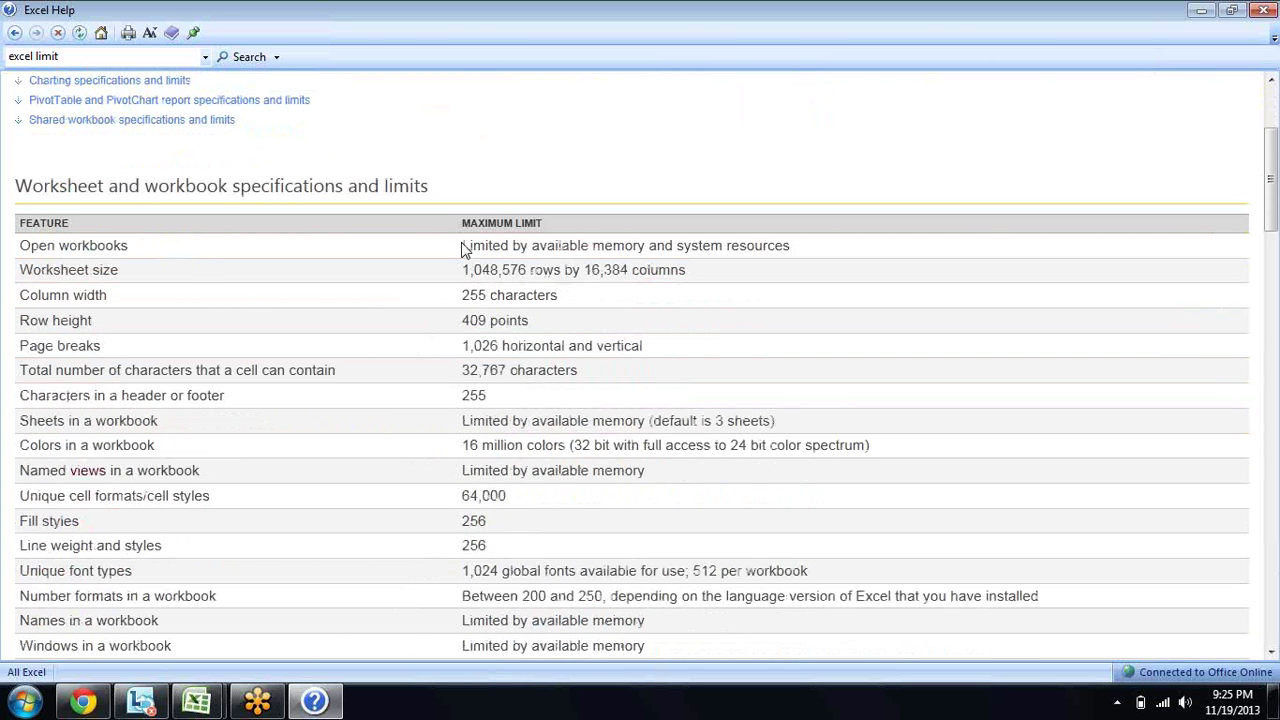
drag(461, 246, 790, 246)
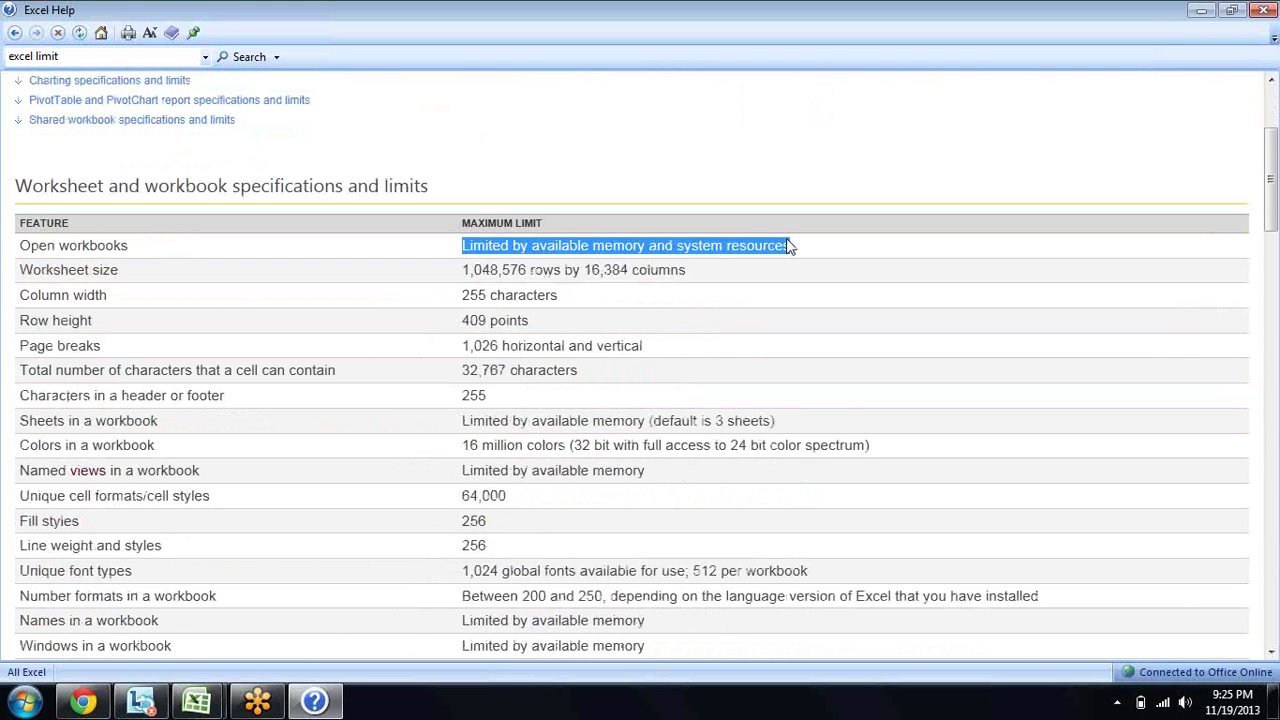
click(624, 182)
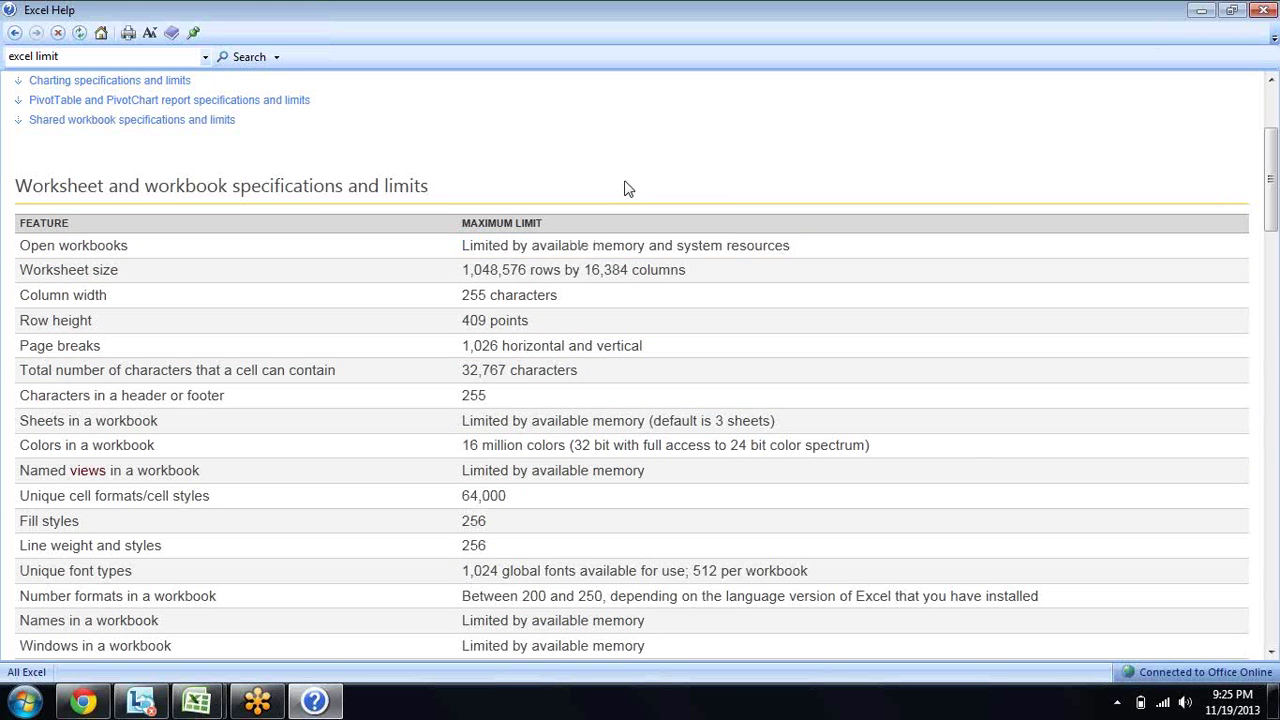
scroll(627, 188, up, 3)
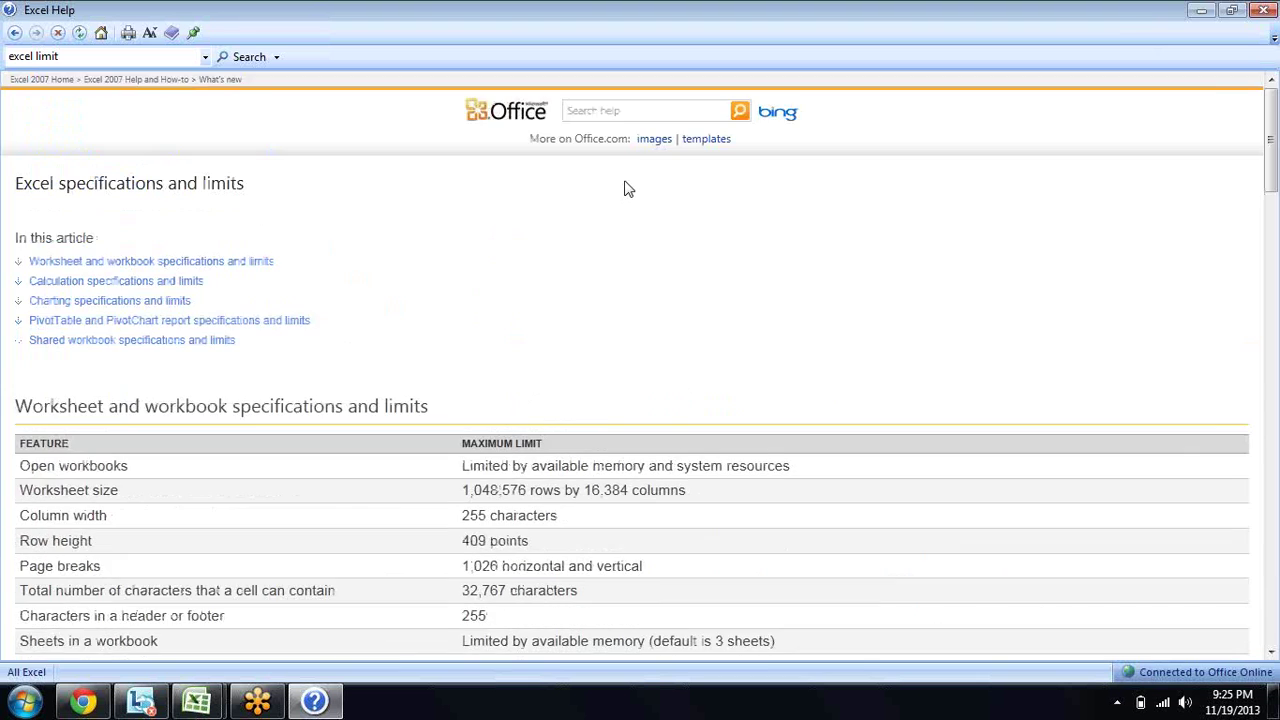
scroll(627, 188, down, 3)
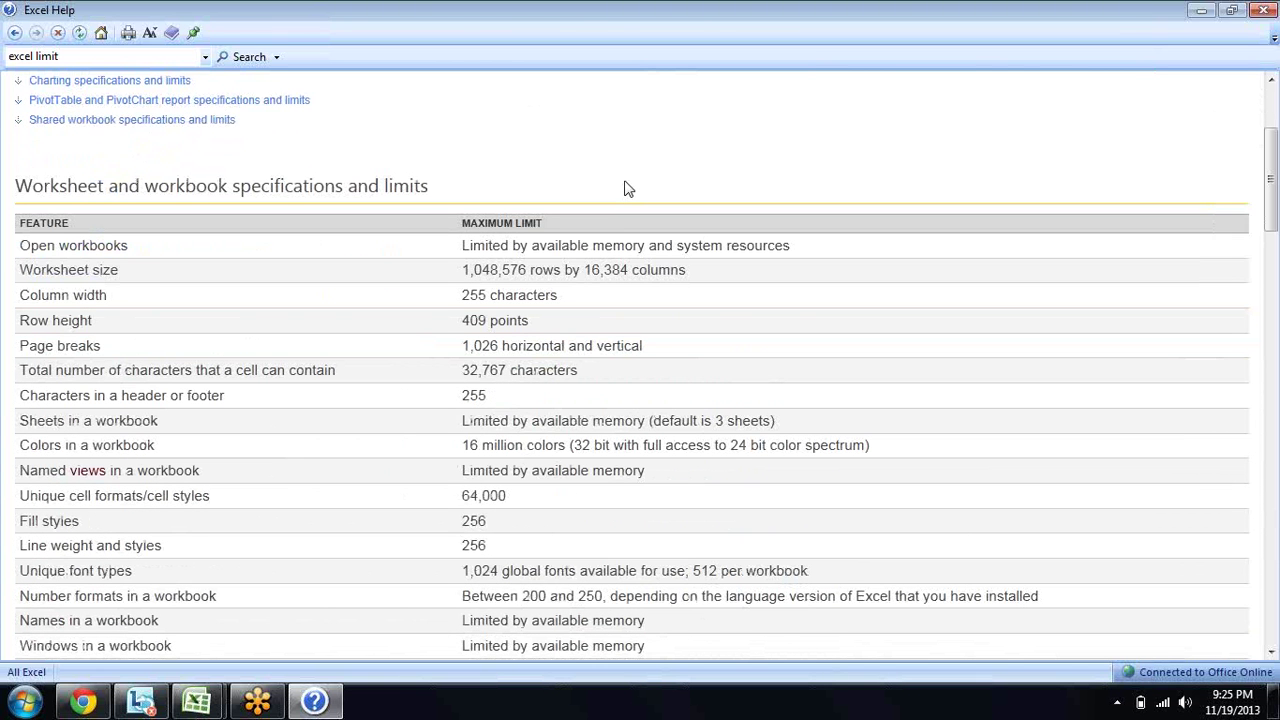
drag(463, 270, 560, 274)
drag(686, 272, 475, 276)
drag(458, 294, 530, 321)
click(430, 367)
Highlight the 1,026 page breaks and 32,767 characters per cell limits.
scroll(430, 367, down, 1)
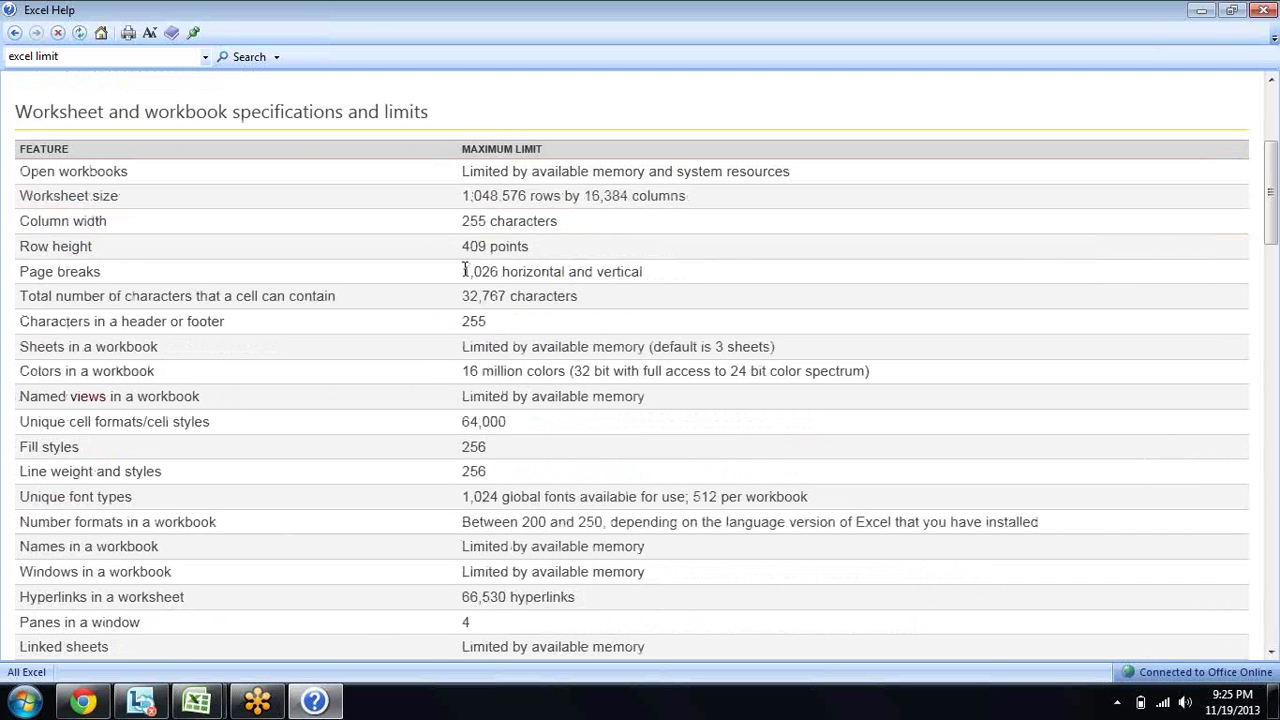
drag(464, 271, 531, 272)
drag(457, 297, 526, 300)
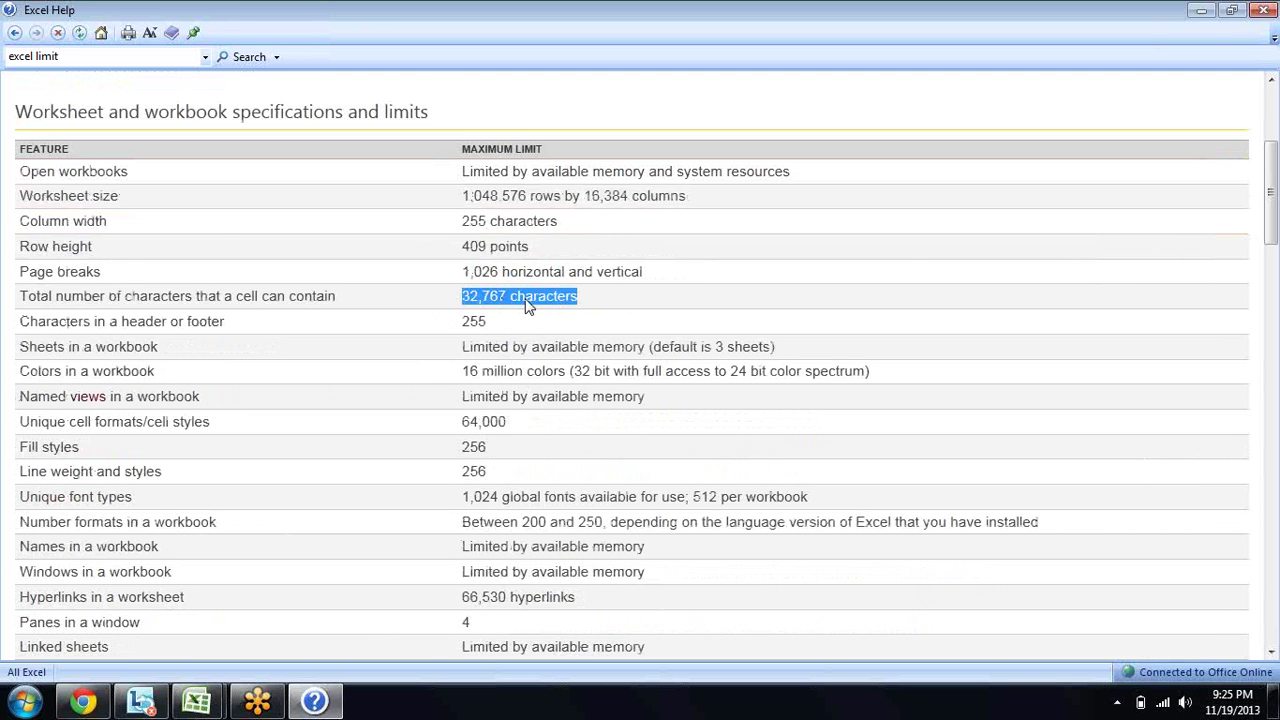
click(502, 331)
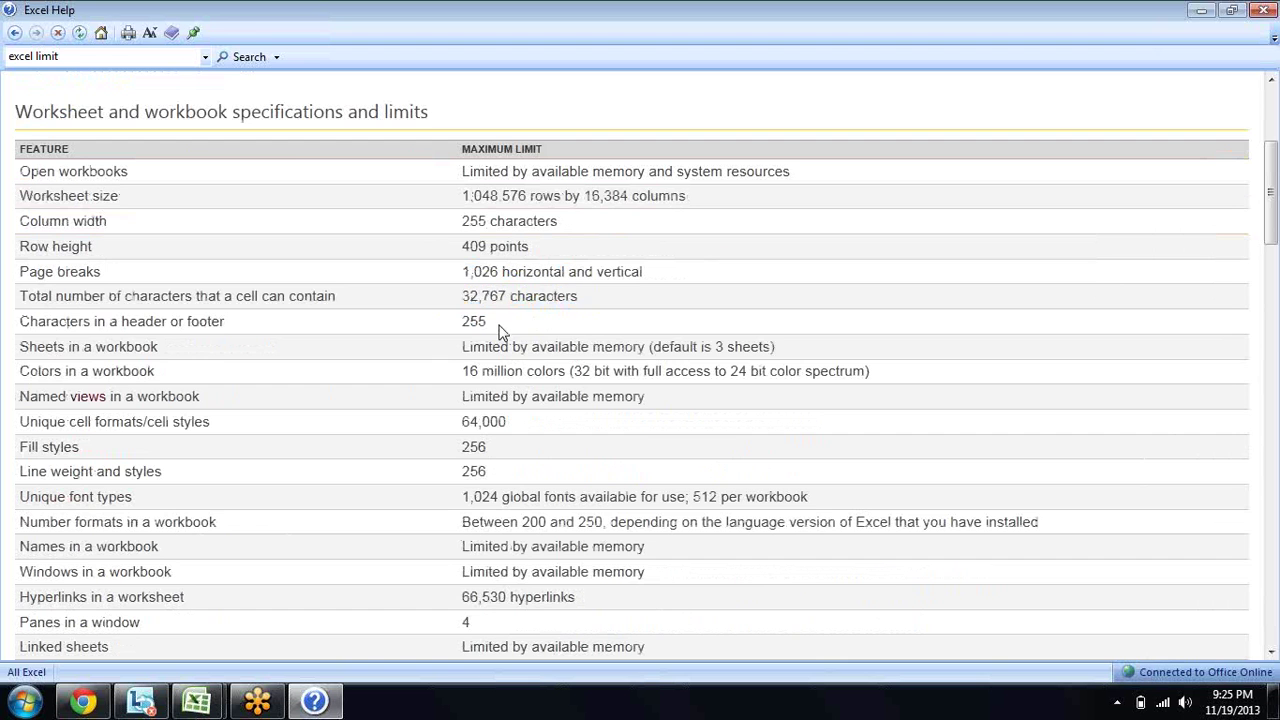
Scroll to the end of the specifications article and close the Help window.
scroll(502, 332, down, 2)
scroll(502, 332, down, 2)
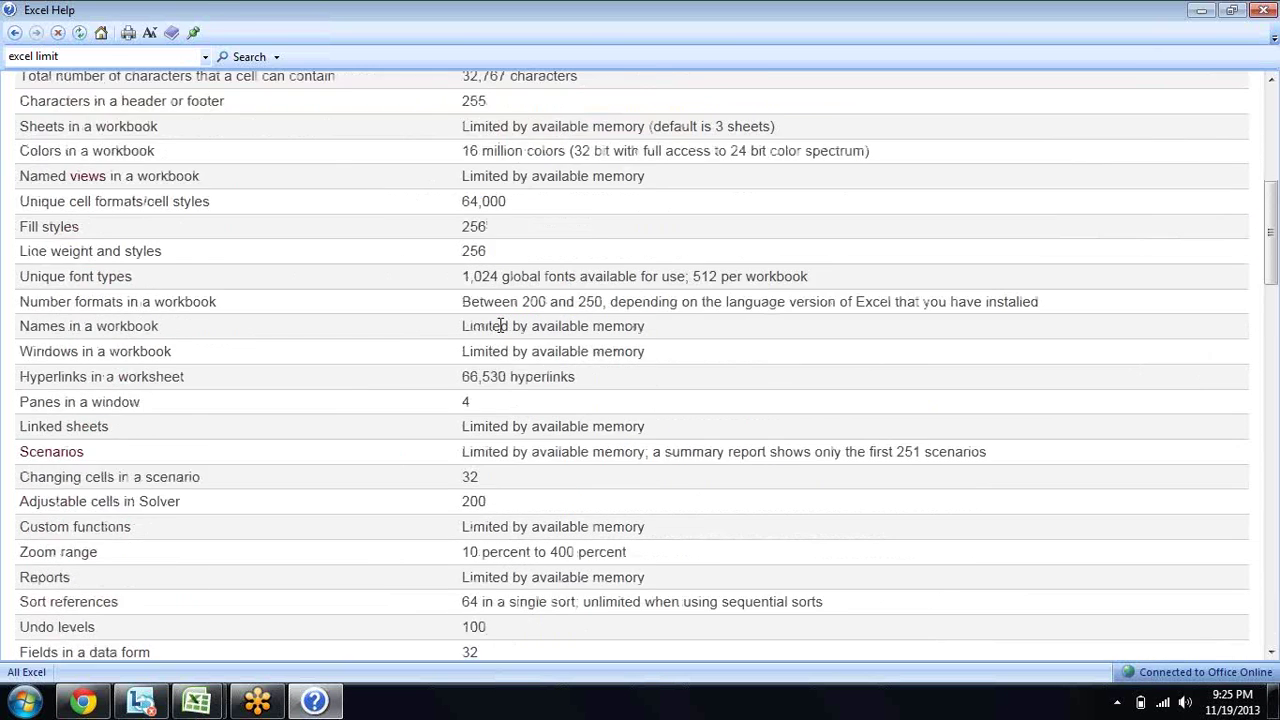
scroll(502, 332, down, 2)
scroll(502, 333, down, 2)
scroll(502, 333, down, 2)
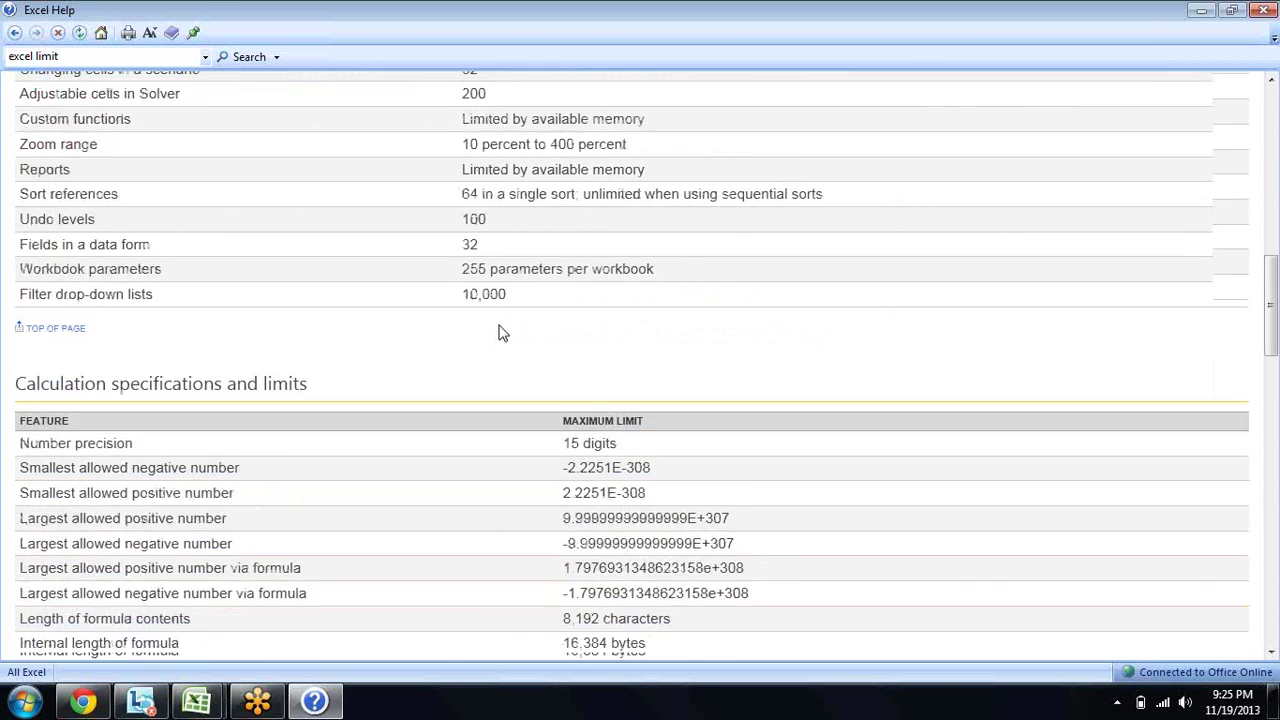
scroll(502, 333, down, 2)
scroll(502, 333, down, 1)
scroll(502, 333, down, 2)
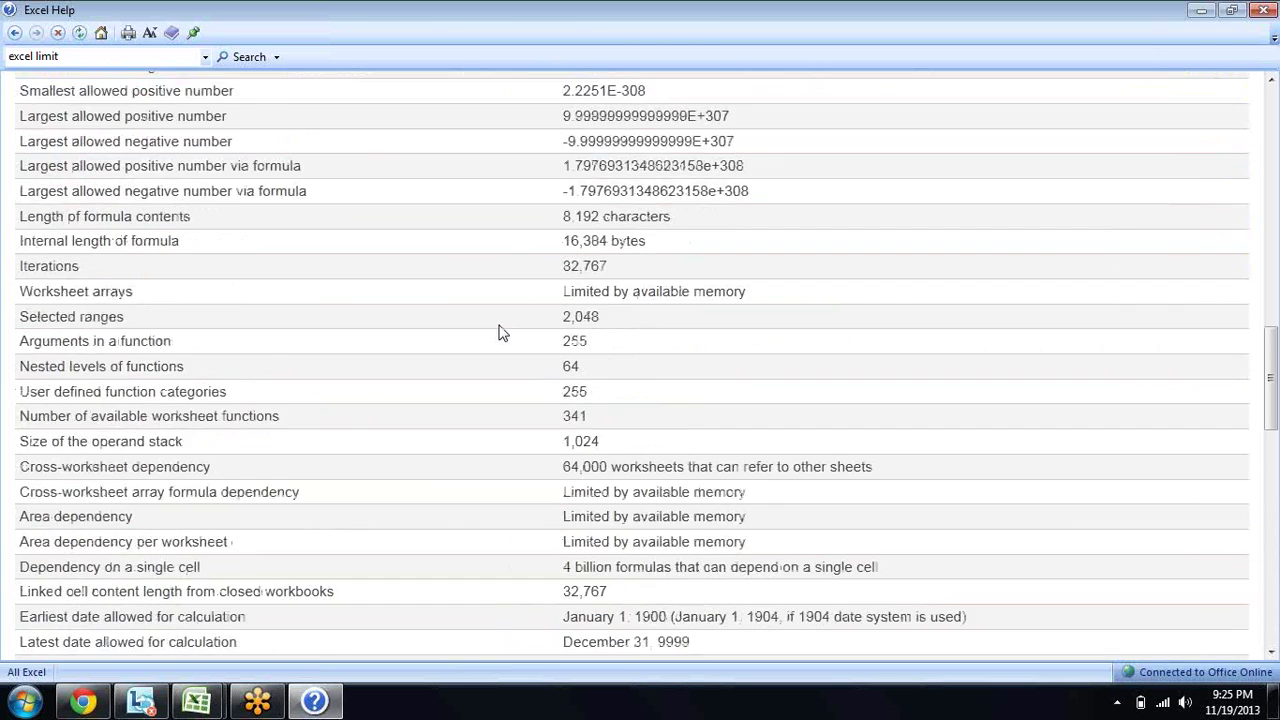
scroll(502, 333, down, 3)
scroll(502, 333, down, 1)
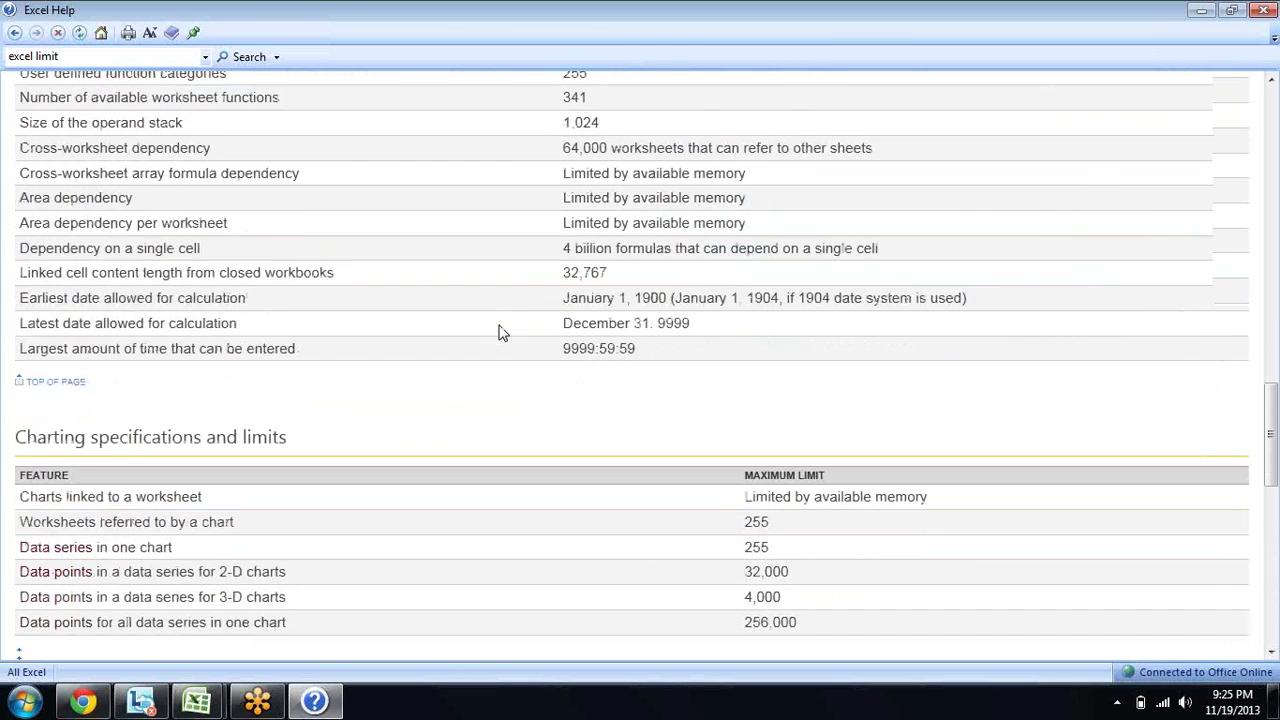
scroll(502, 333, down, 1)
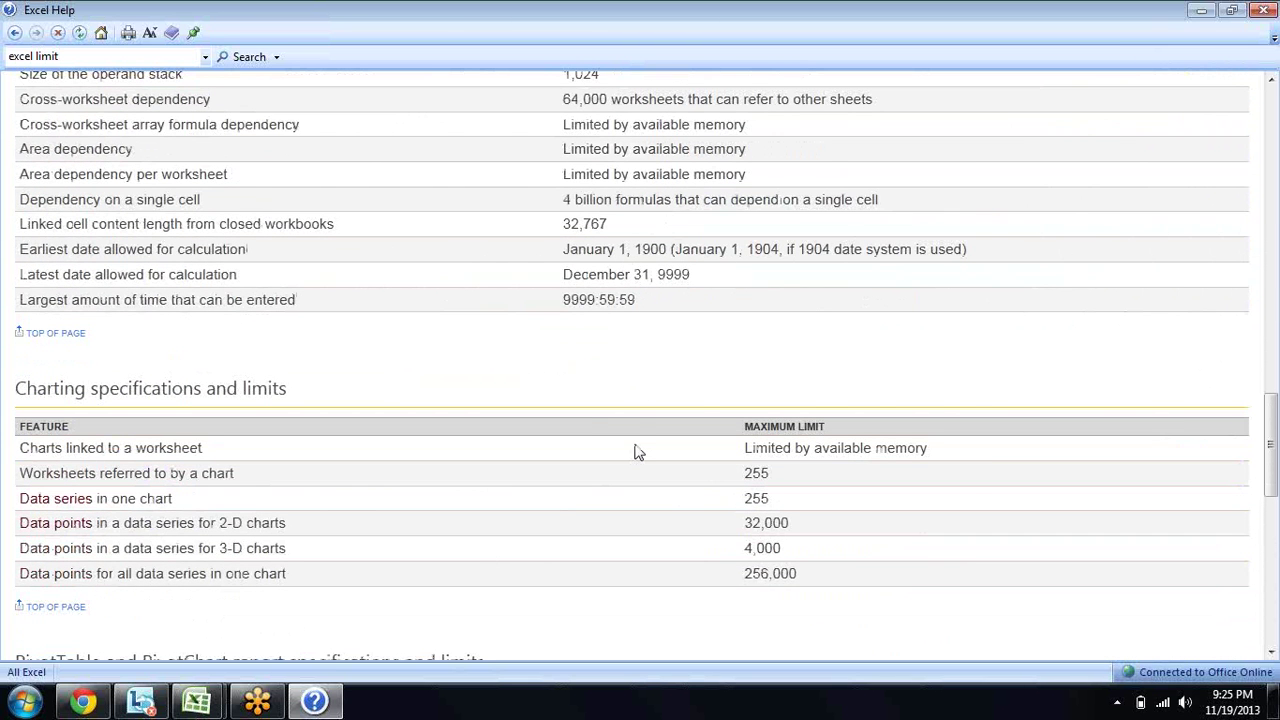
scroll(638, 452, down, 1)
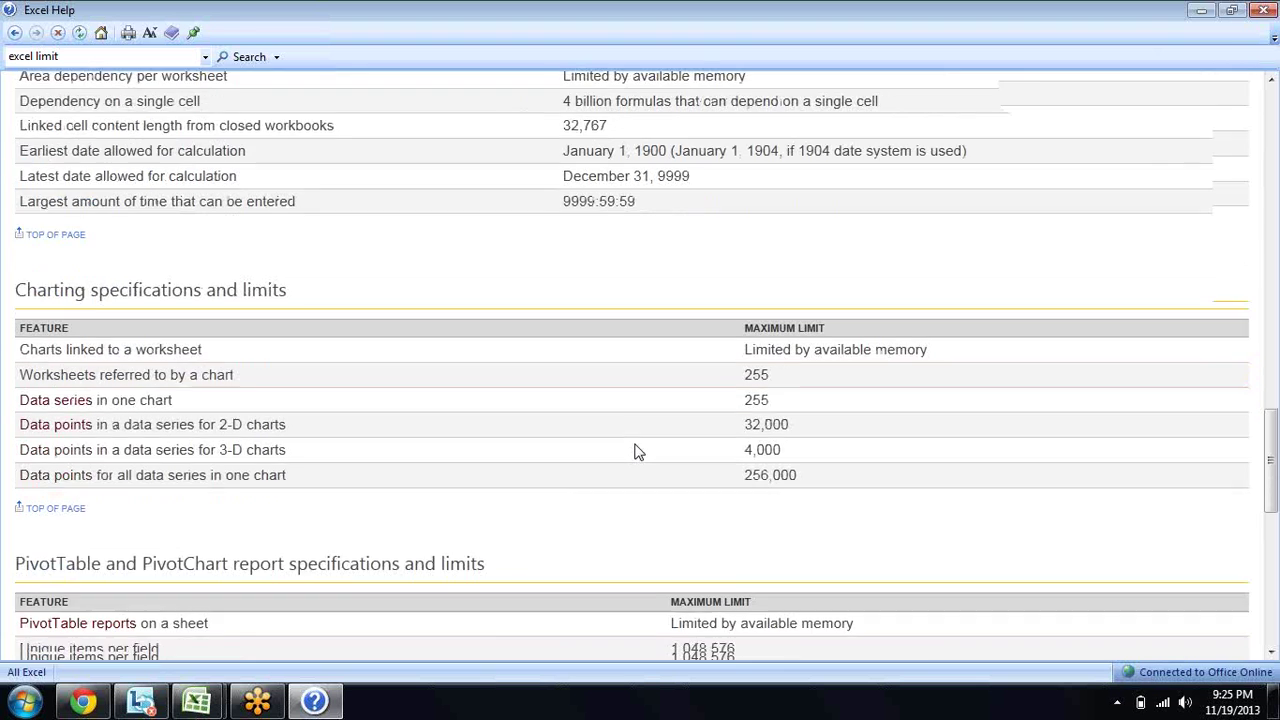
scroll(638, 452, down, 2)
scroll(638, 452, down, 1)
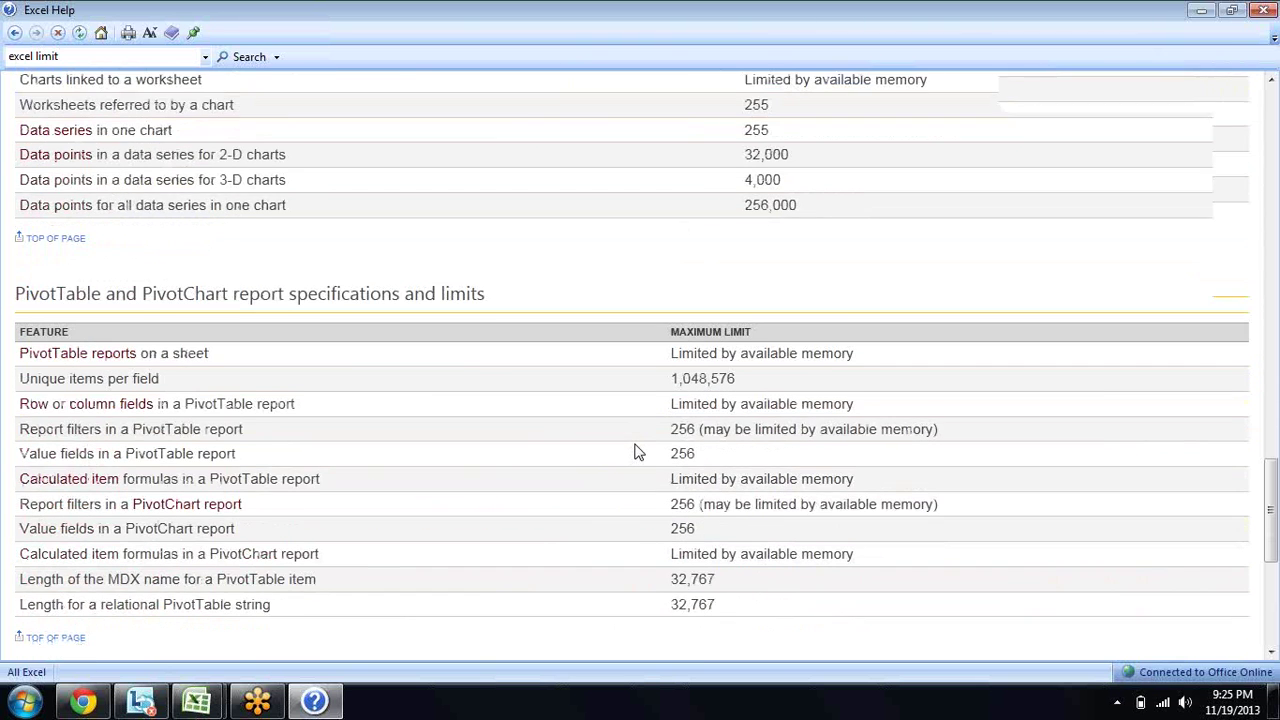
scroll(638, 452, down, 1)
scroll(638, 452, down, 1)
scroll(638, 452, down, 1)
scroll(638, 452, down, 2)
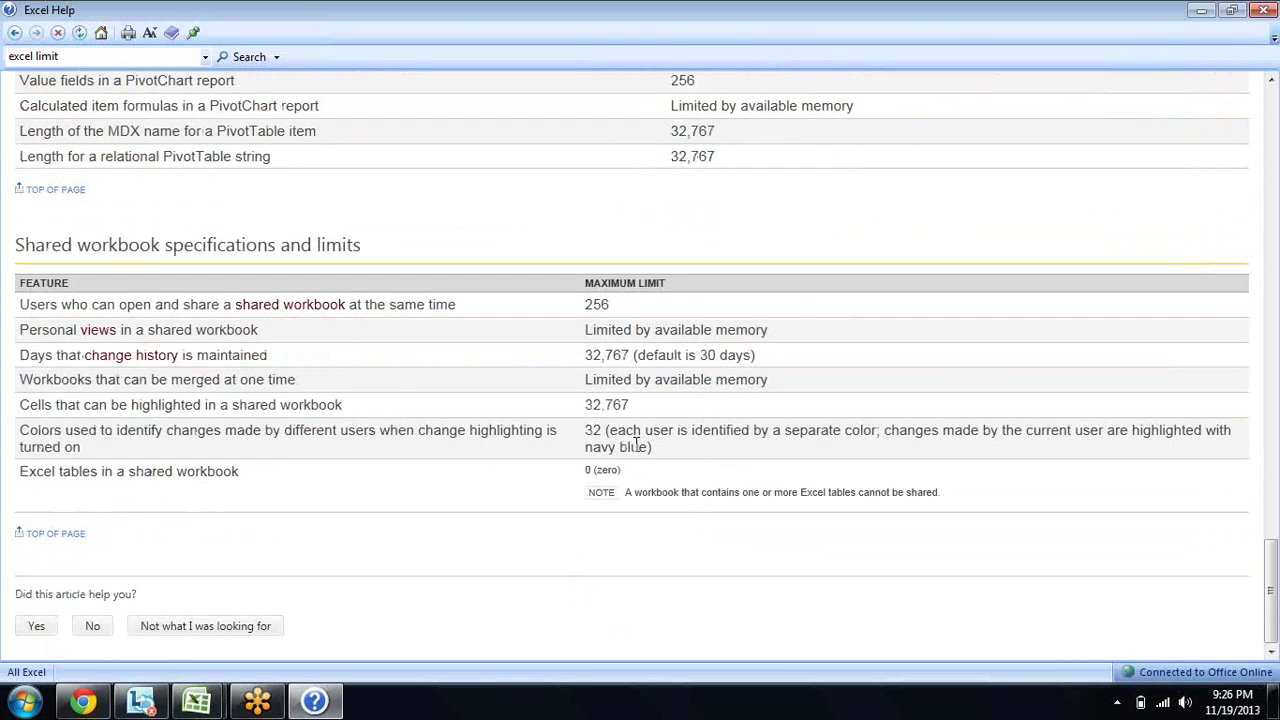
click(1260, 9)
Select cells E11, B3, A2, E1, C2 and A2 in turn, ending on A1.
click(312, 370)
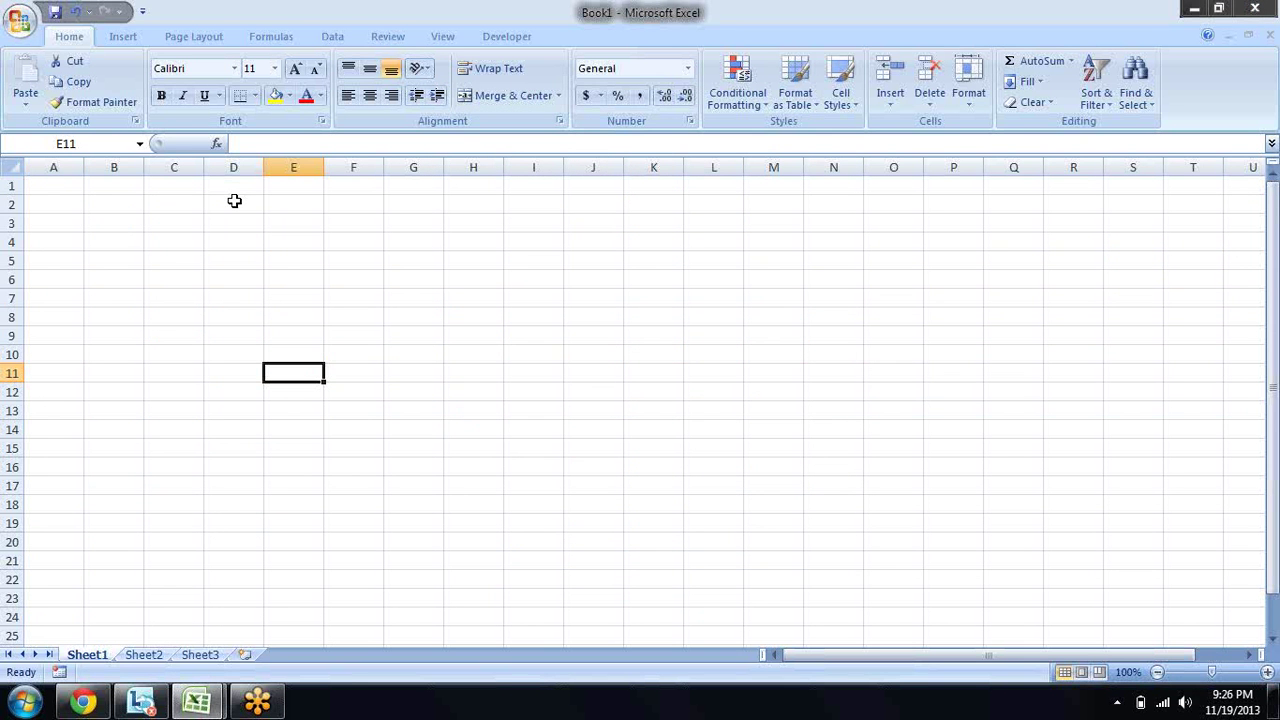
click(124, 218)
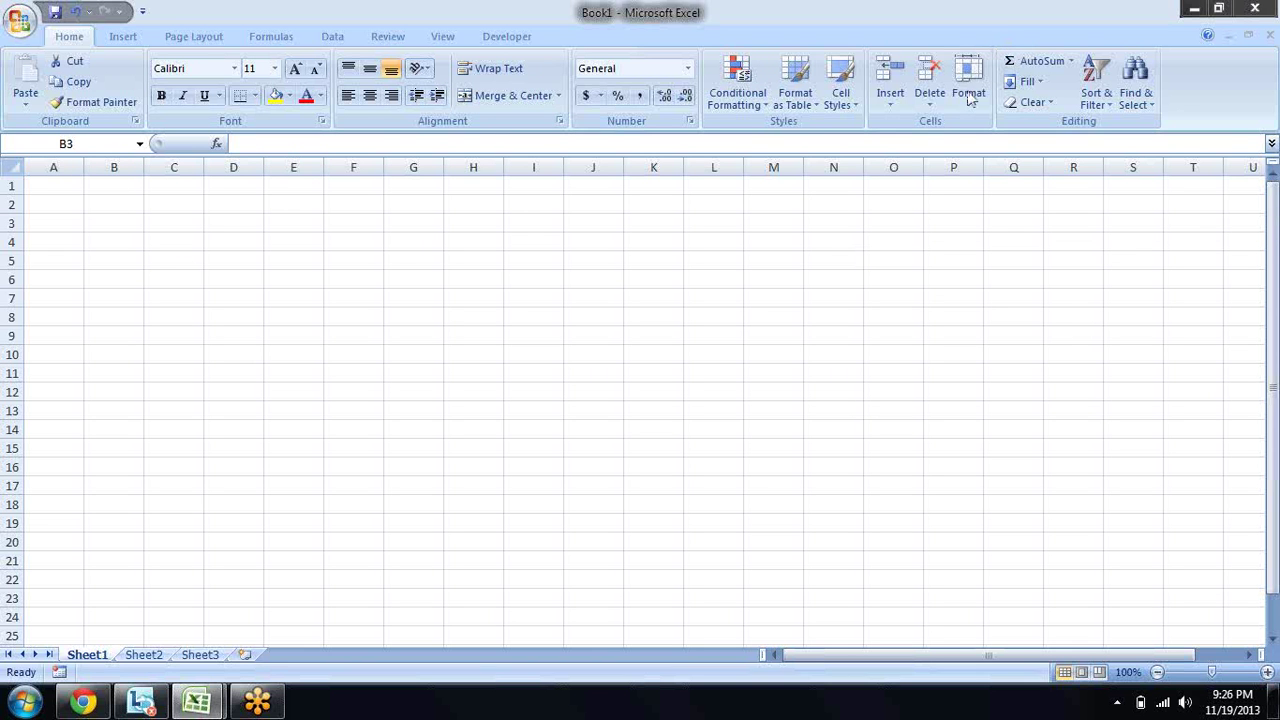
click(98, 226)
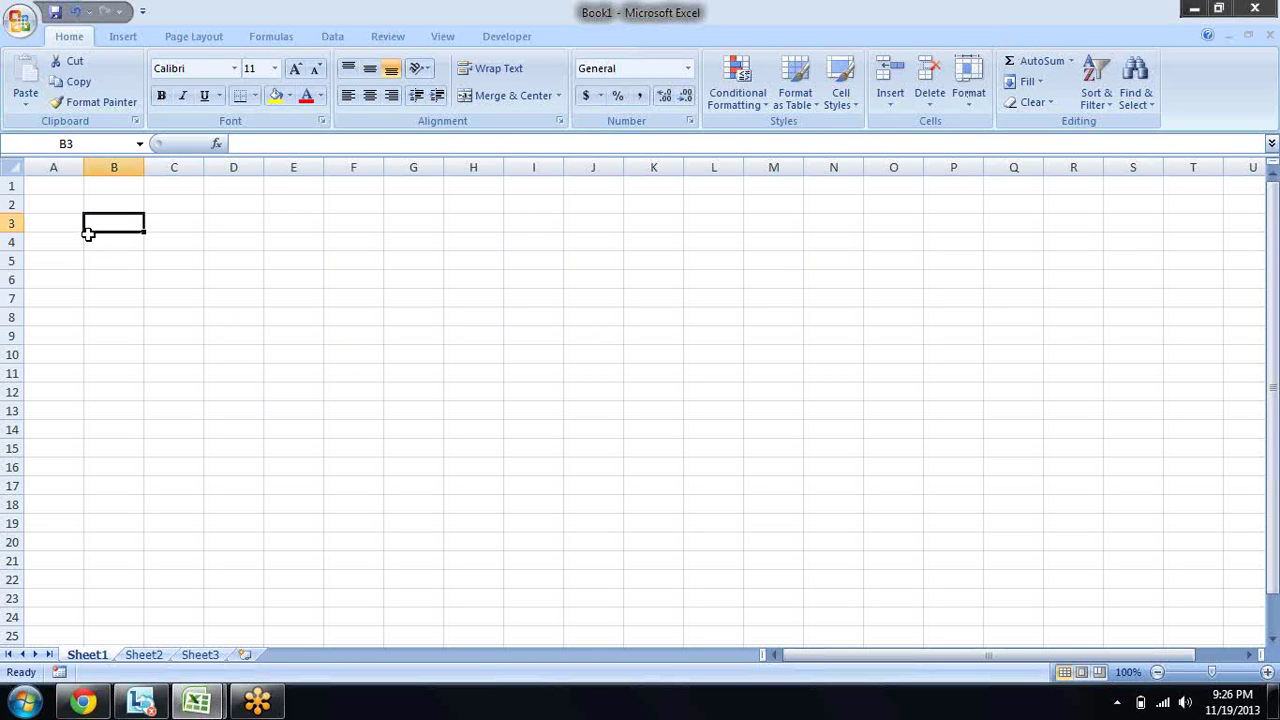
click(57, 203)
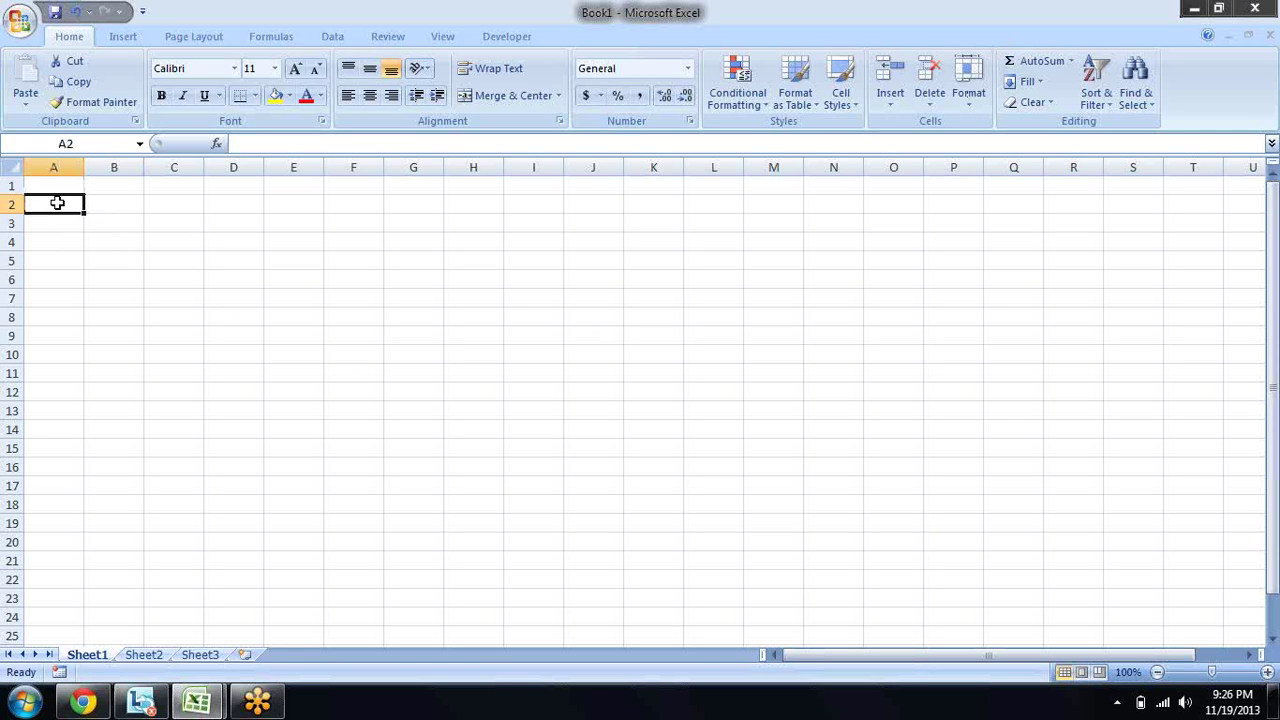
click(321, 193)
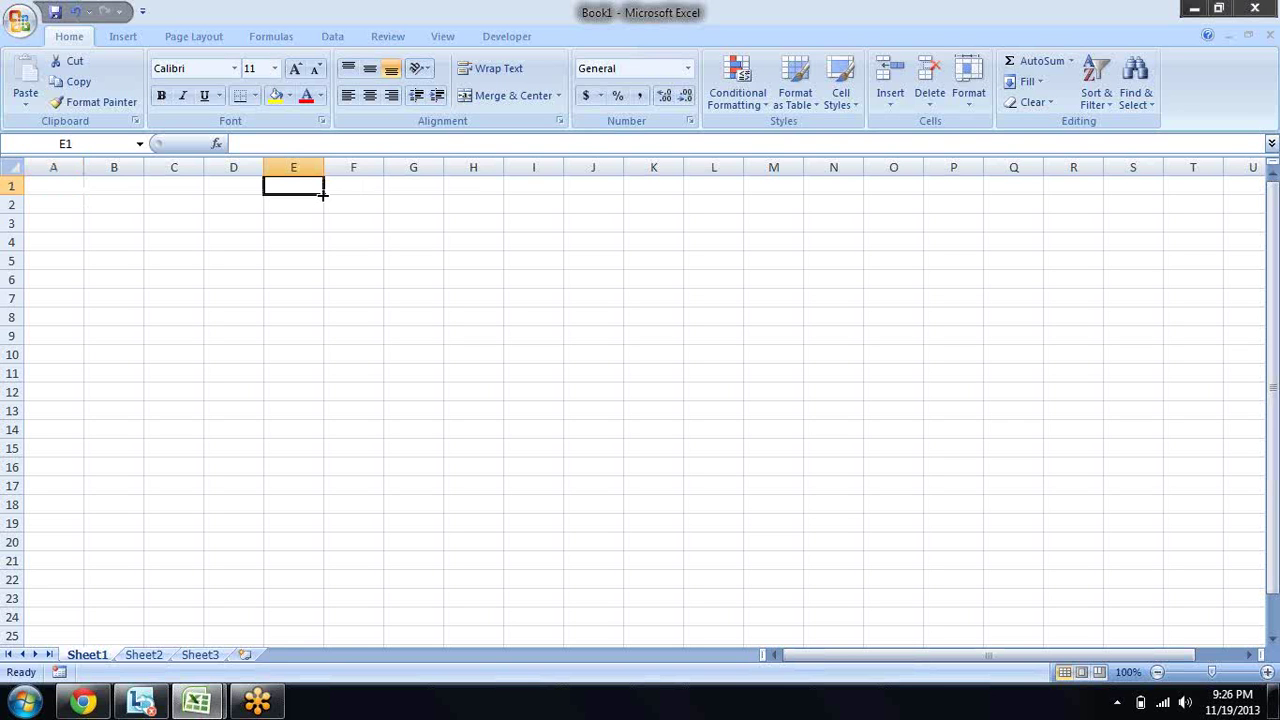
click(166, 200)
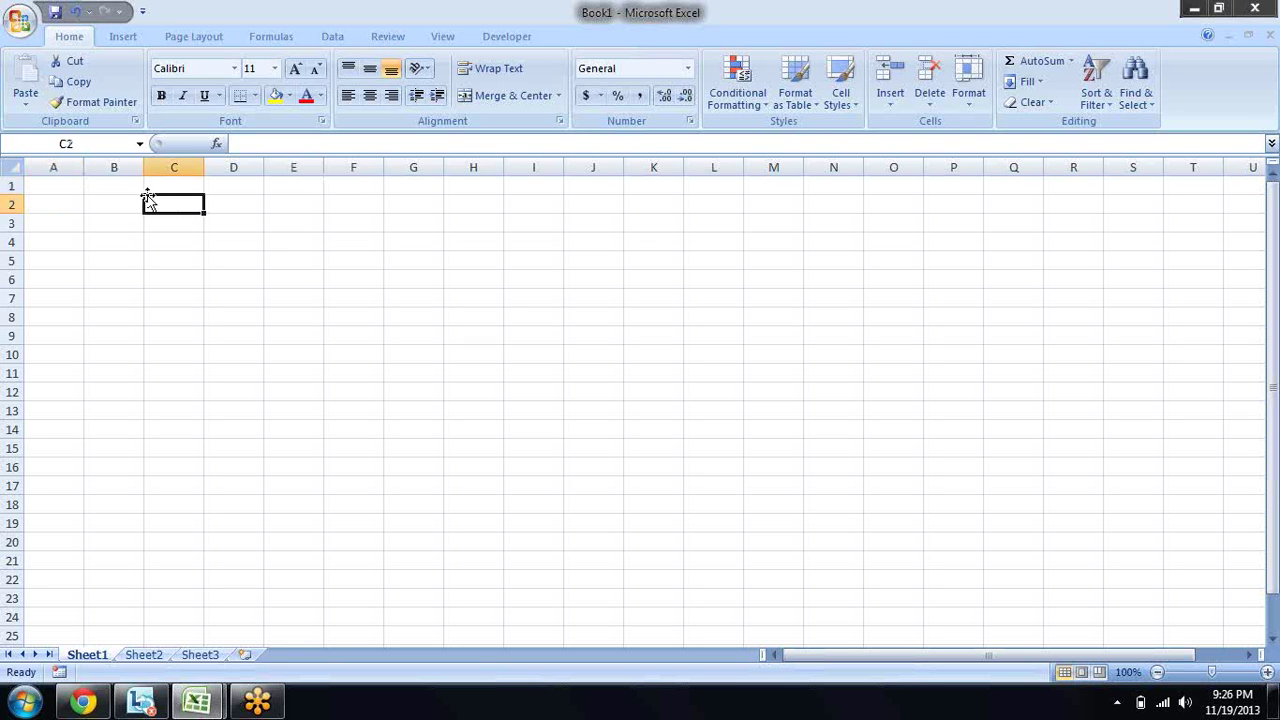
click(66, 199)
click(66, 186)
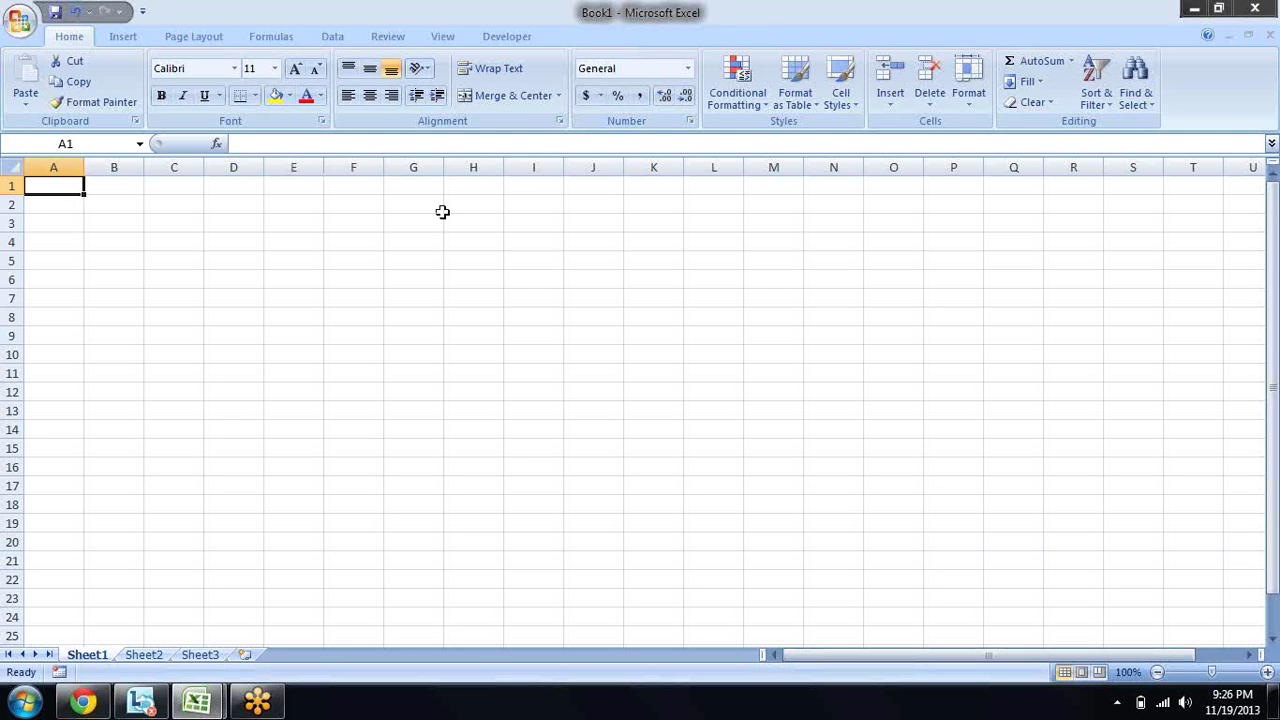
click(333, 37)
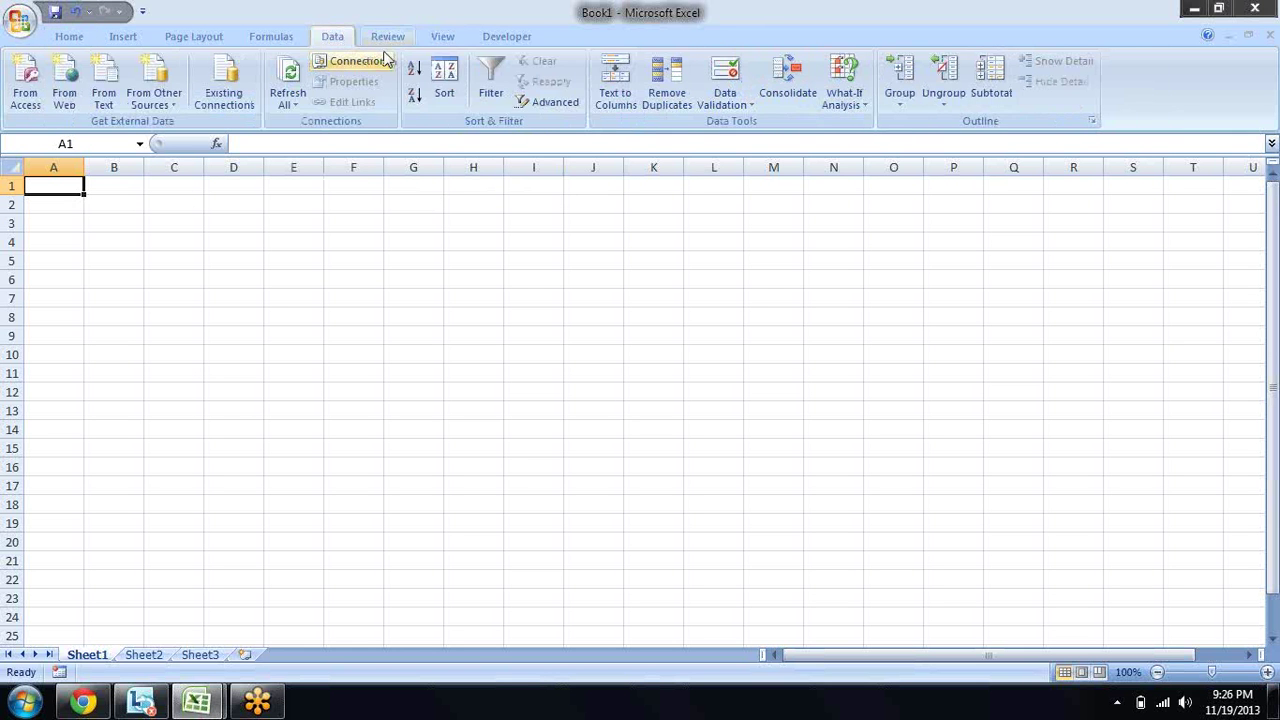
click(524, 38)
click(398, 38)
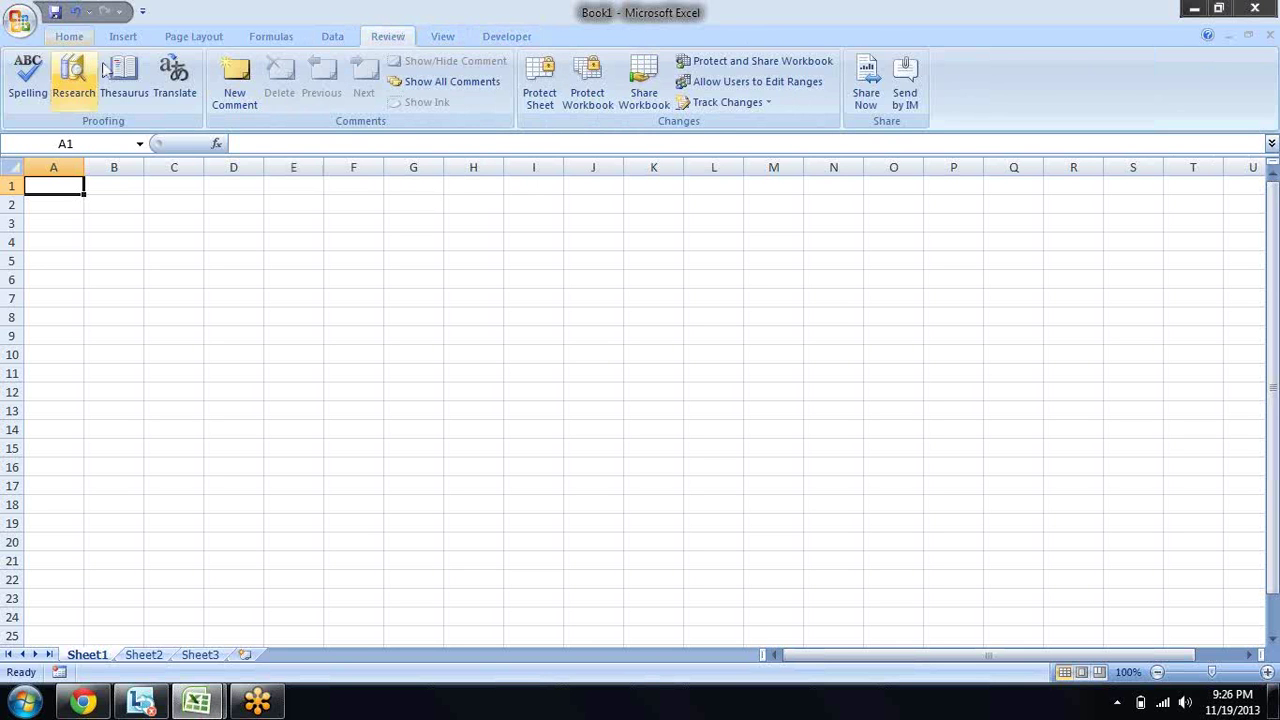
click(69, 37)
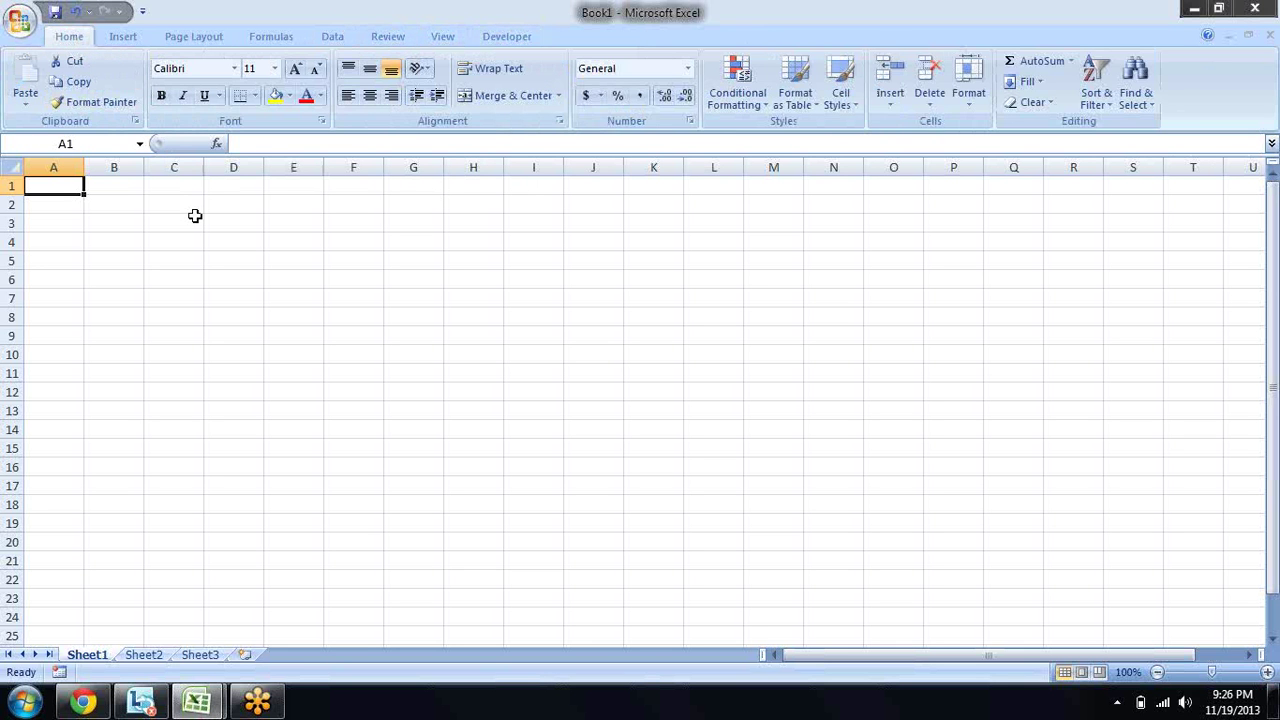
text(sdf;ljl)
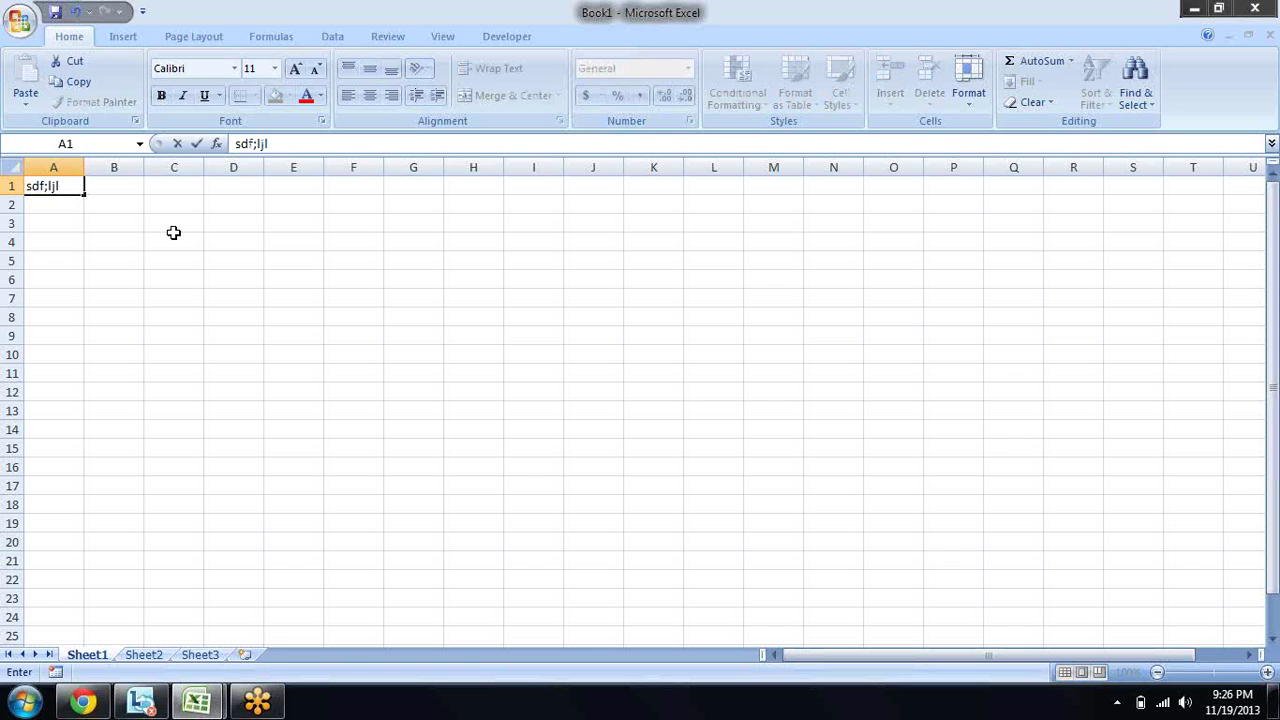
key(Escape)
key(Right)
key(Right)
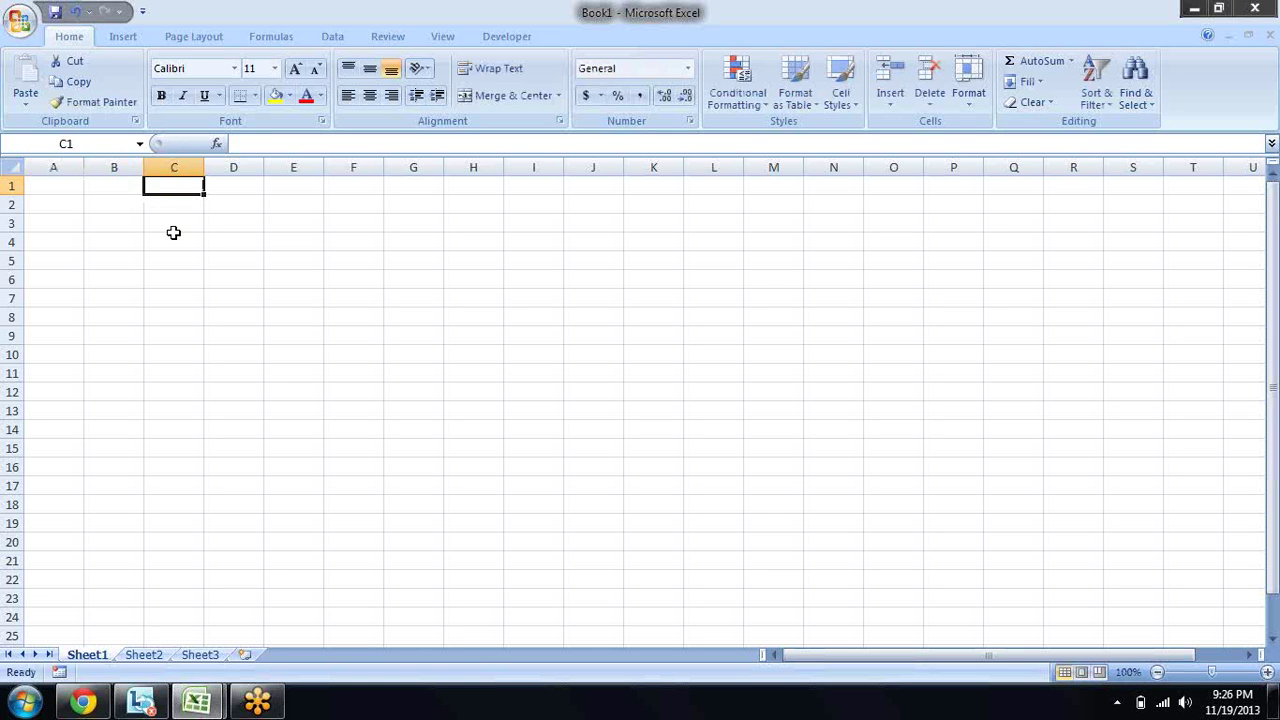
key(Down)
key(Left)
key(Left)
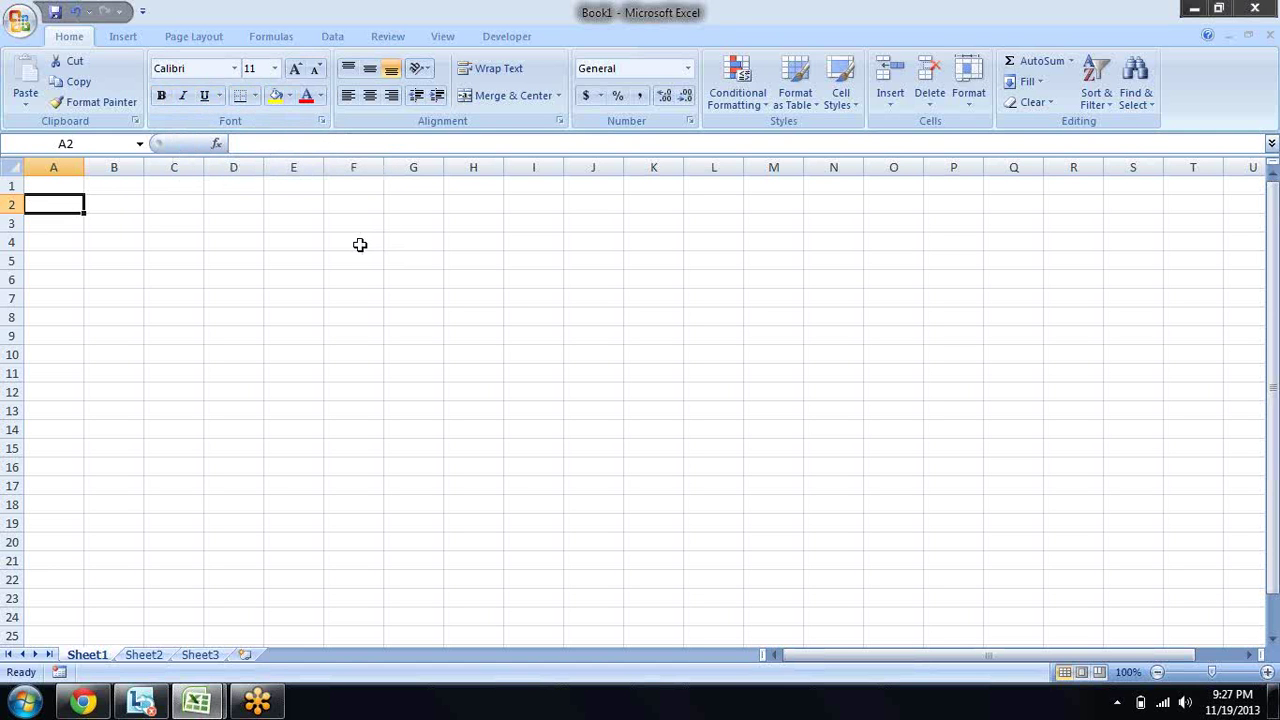
Select E2 and arrow back toward A1 to prepare the first entry.
click(299, 213)
key(Left)
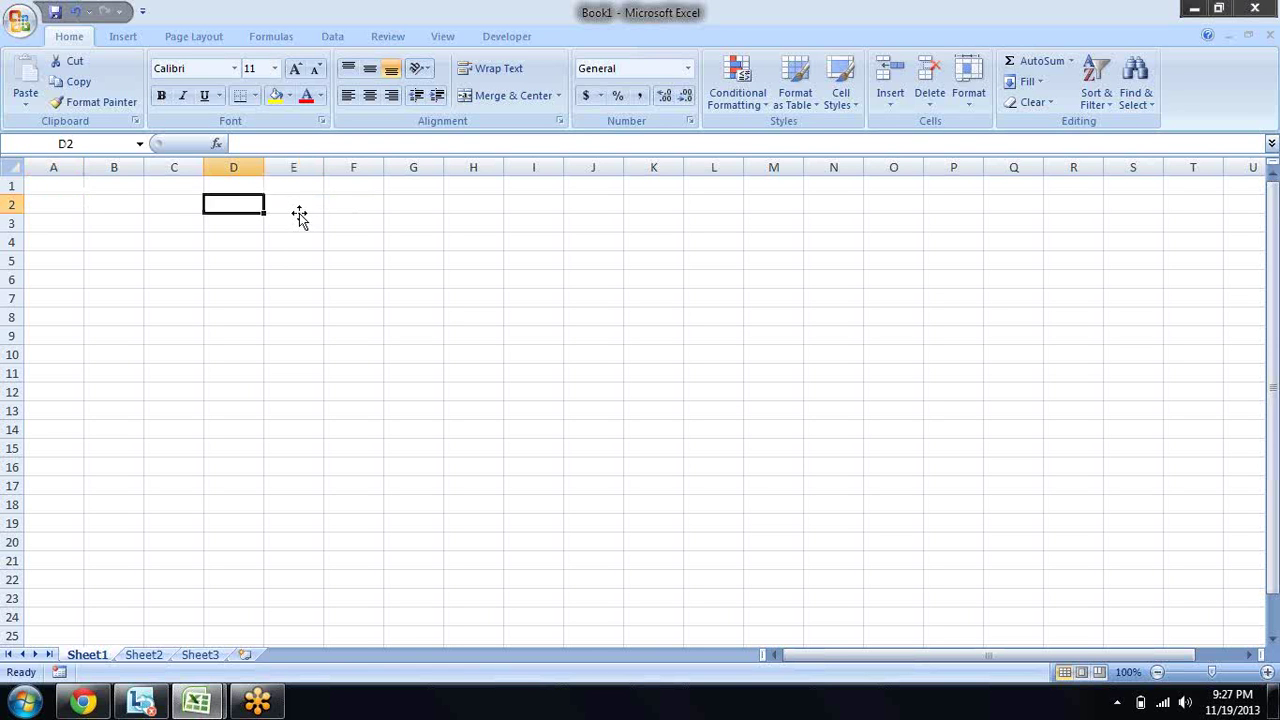
key(Left)
key(Left)
key(Left)
key(Up)
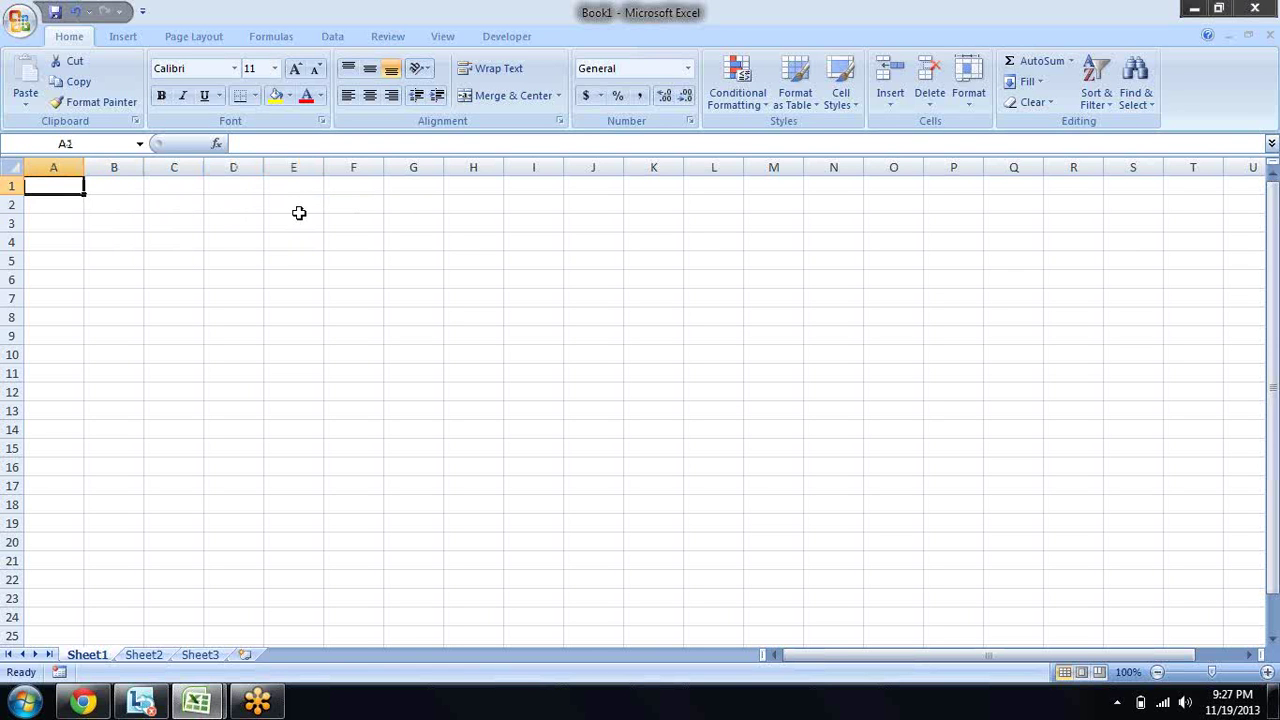
key(Right)
key(Right)
key(Left)
key(Left)
Enter 'now I am typing can you see' in A1 and return to view it.
text(now)
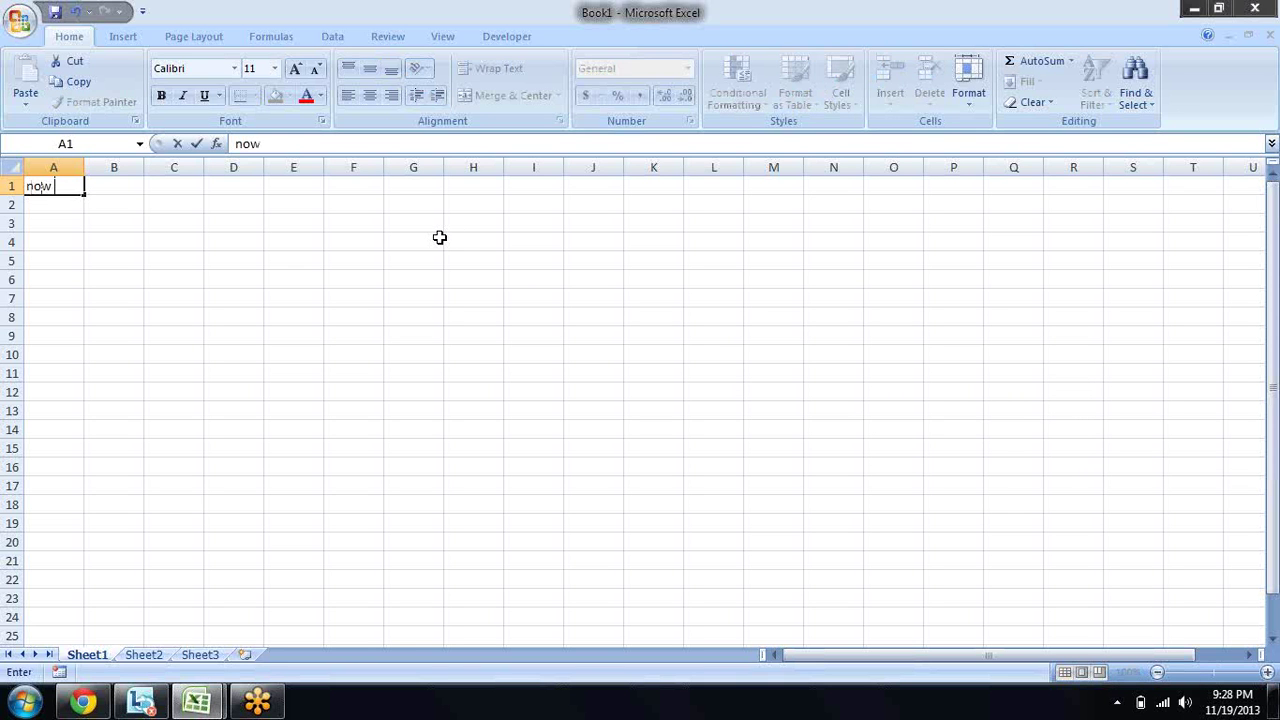
text( I am ty)
text(ping can)
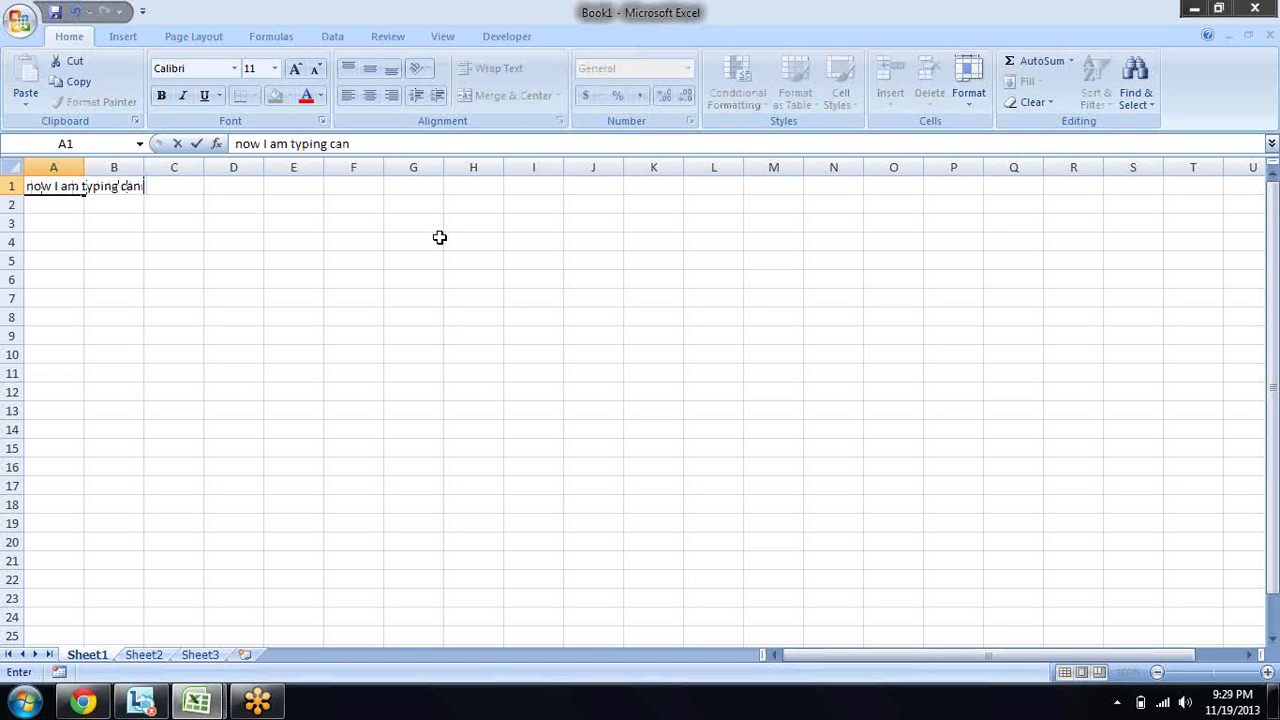
text( you see)
key(Return)
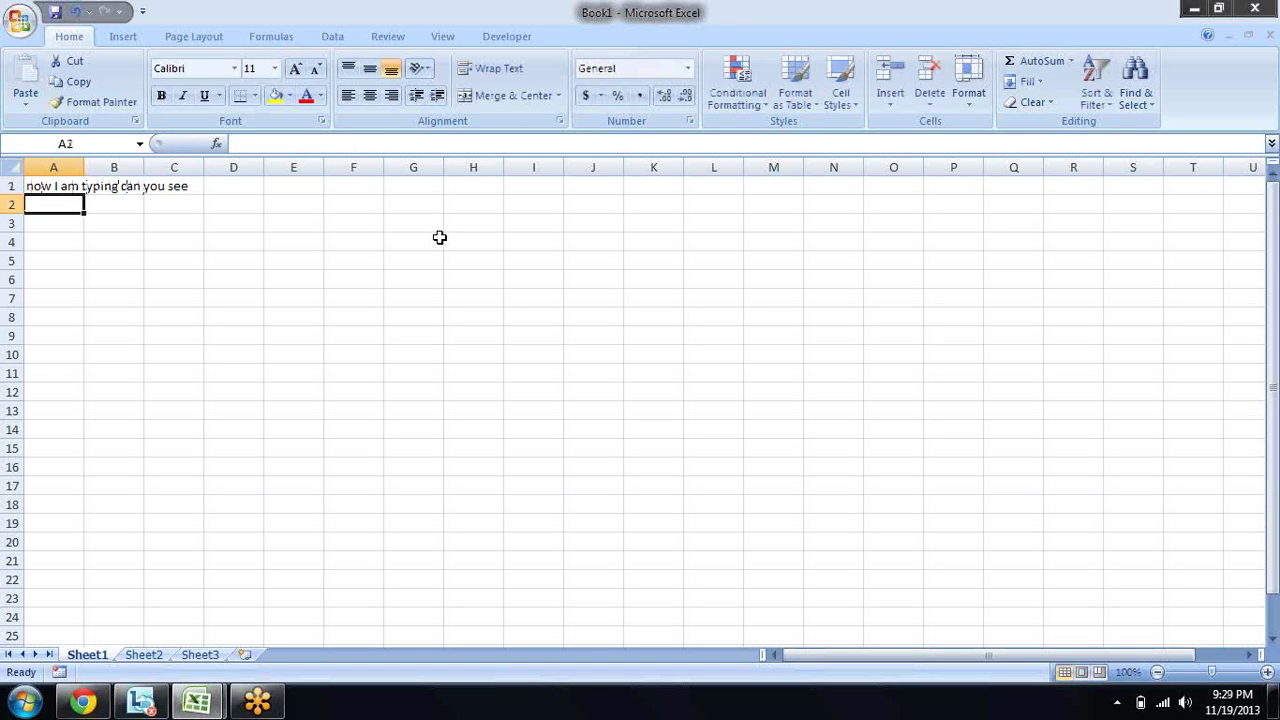
key(Up)
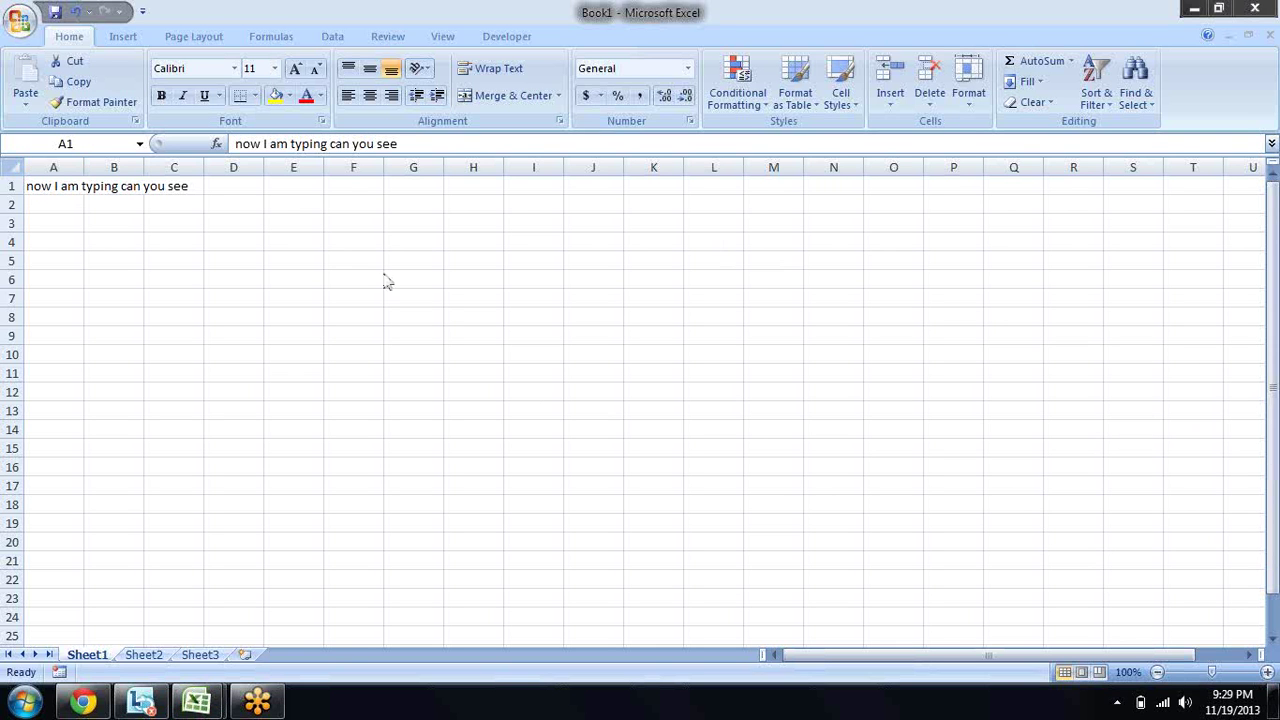
Enter 'can you hear my voice' in cell A2.
key(Return)
text(can)
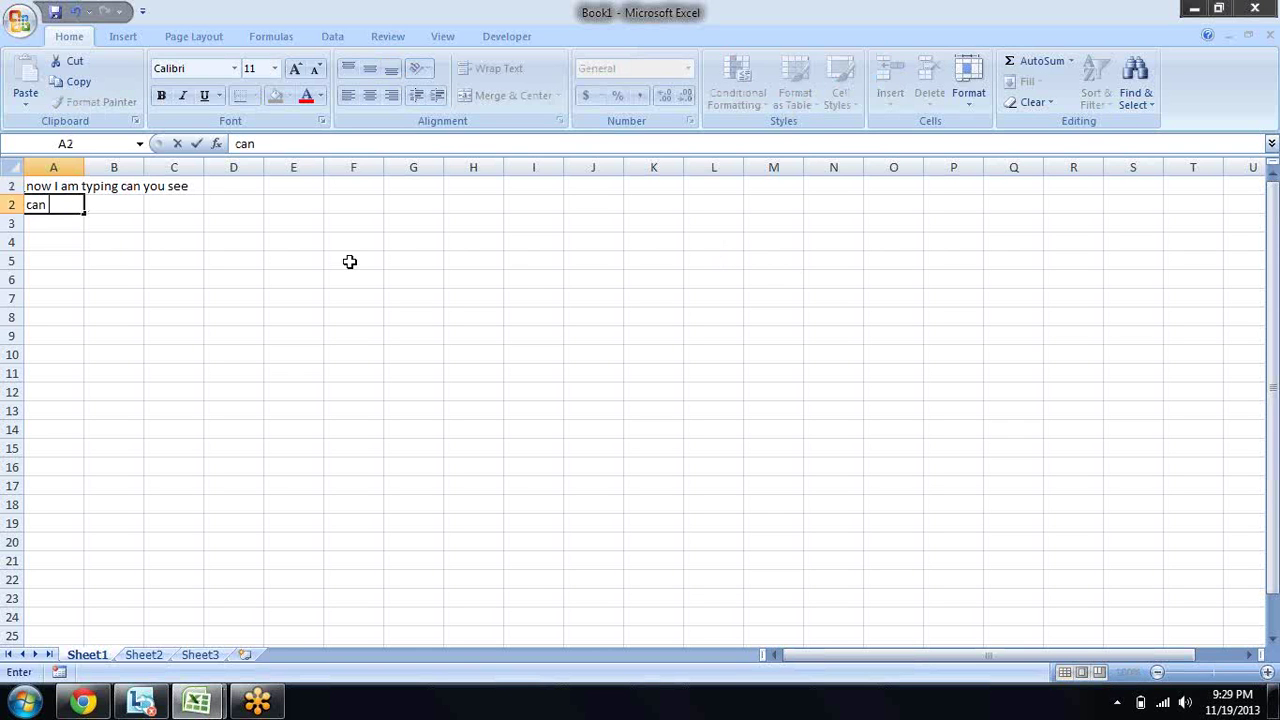
text( you hear m)
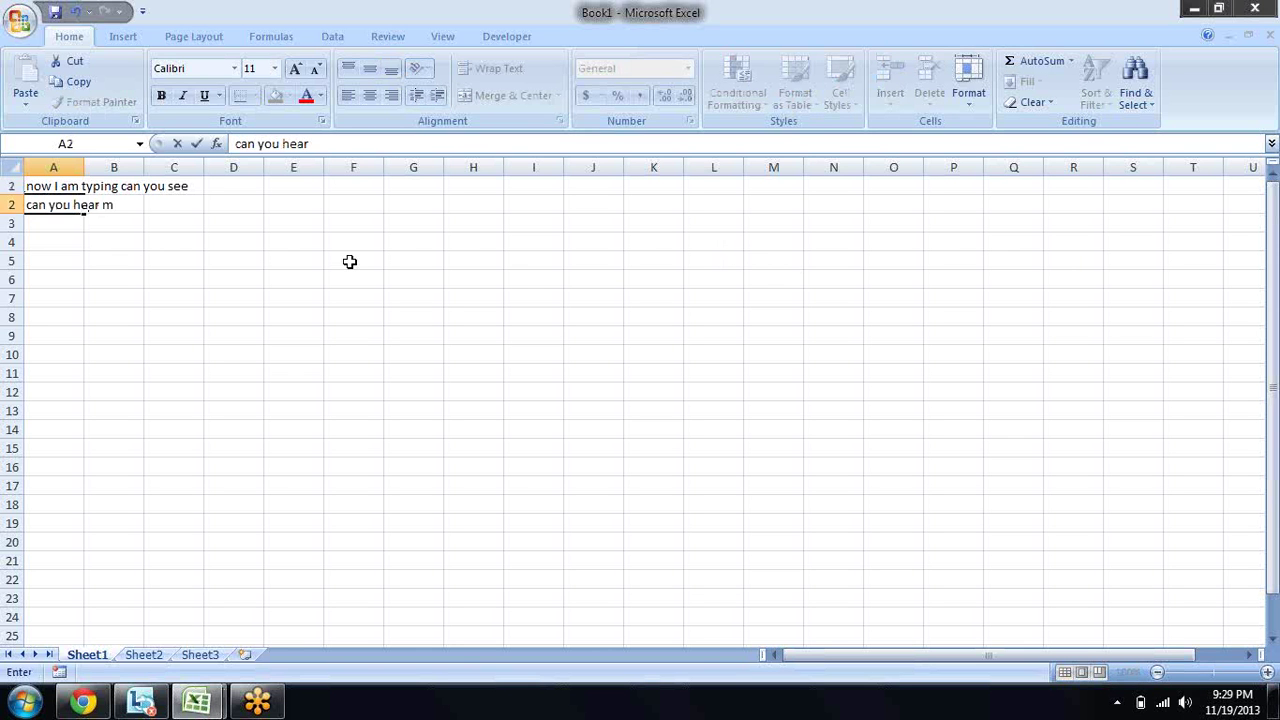
text(y voice)
key(Return)
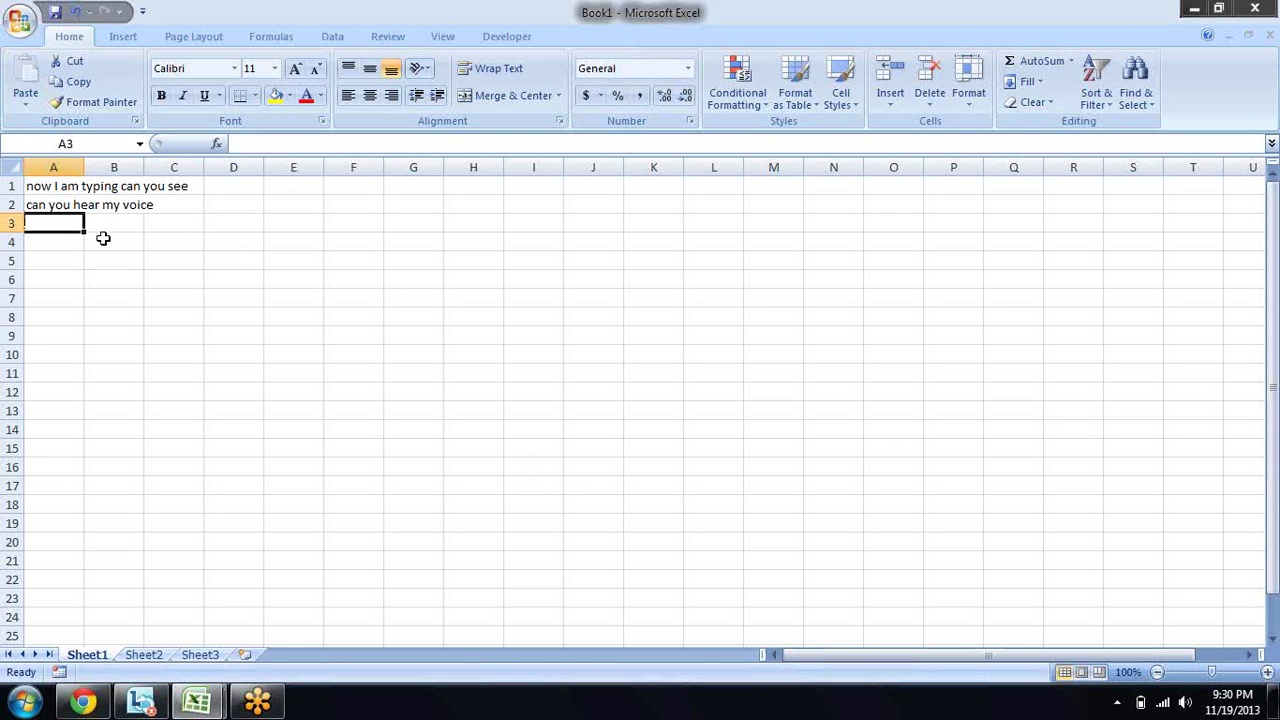
Select A1:A2, delete both sentences, return to A1, and open Excel Help with F1.
key(Up)
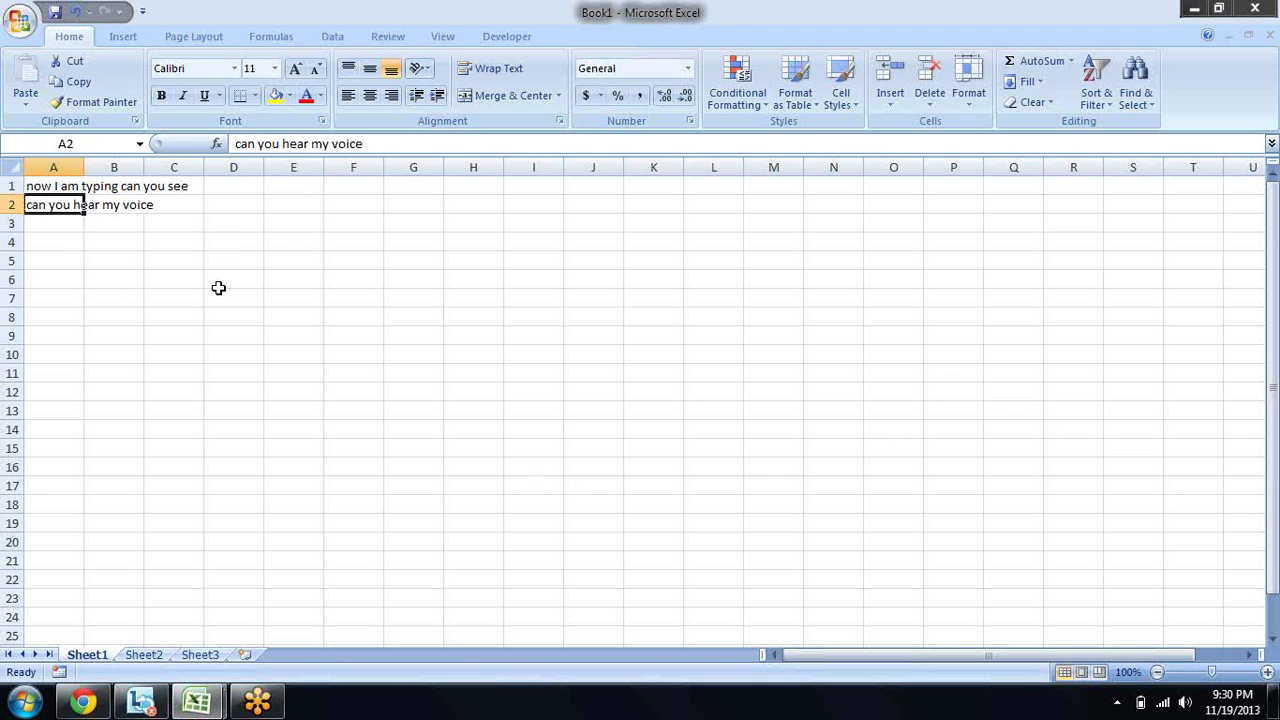
key(Up)
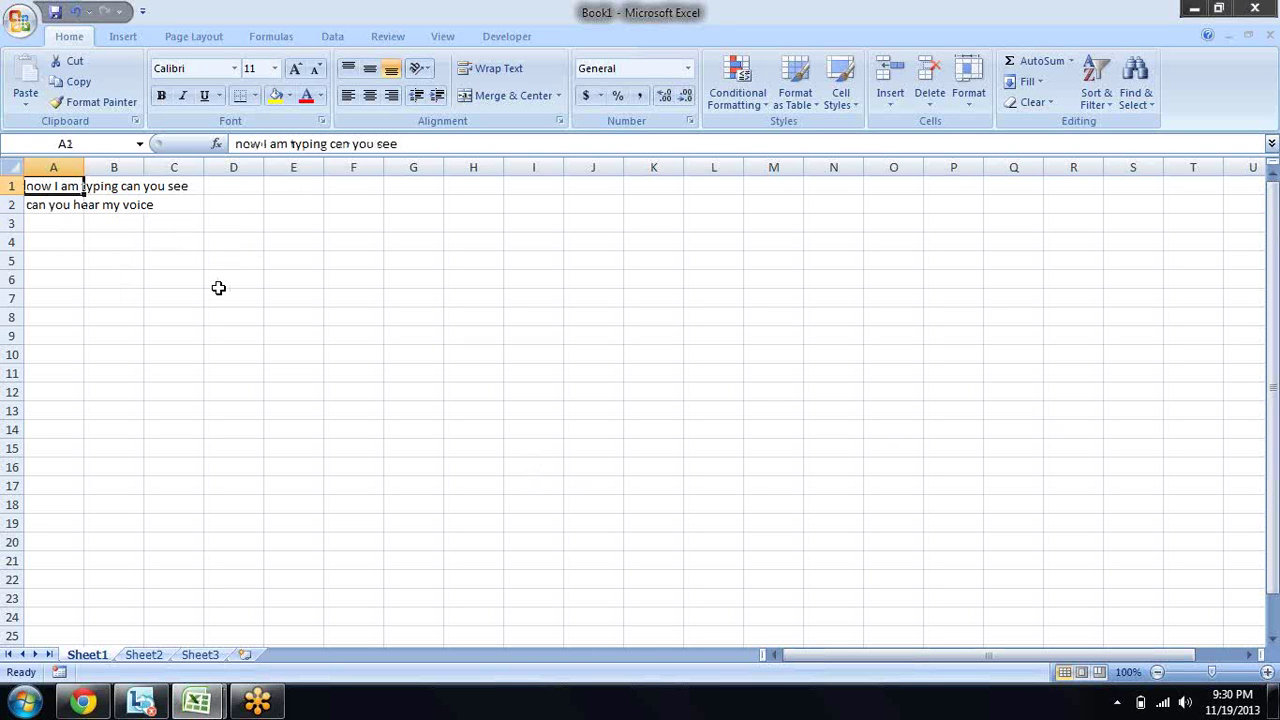
key(shift+Down)
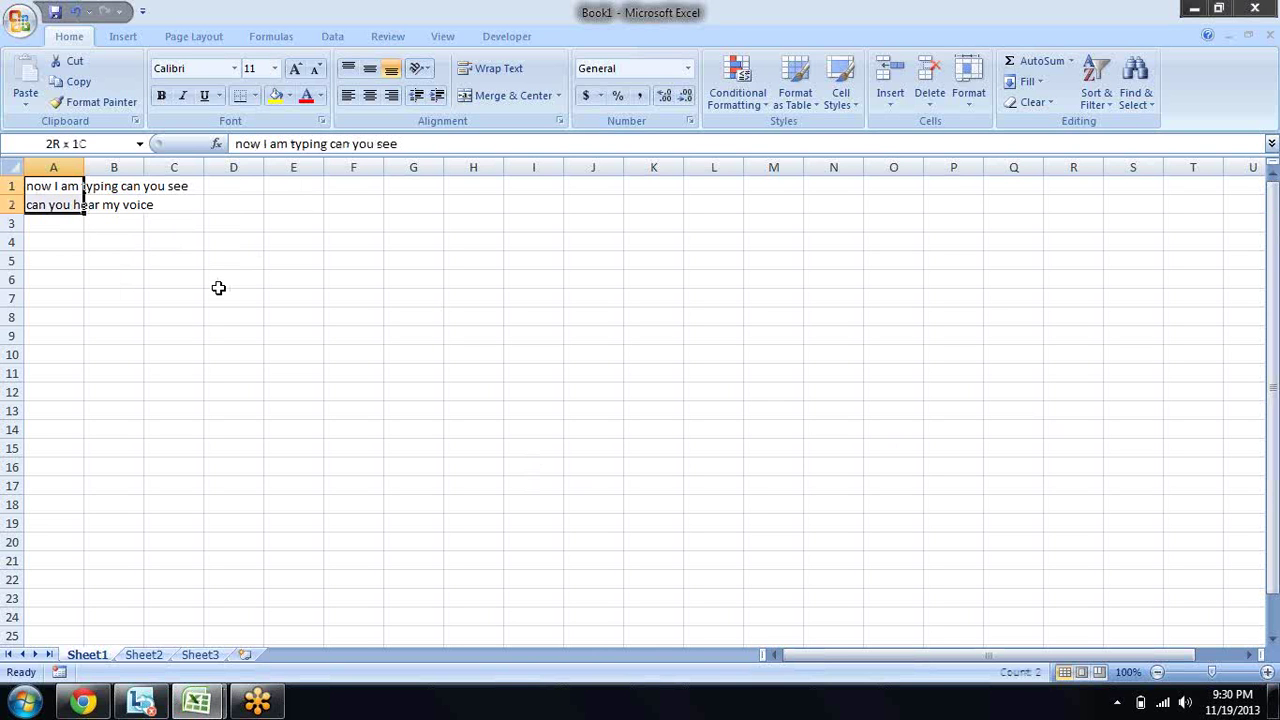
key(Delete)
key(Down)
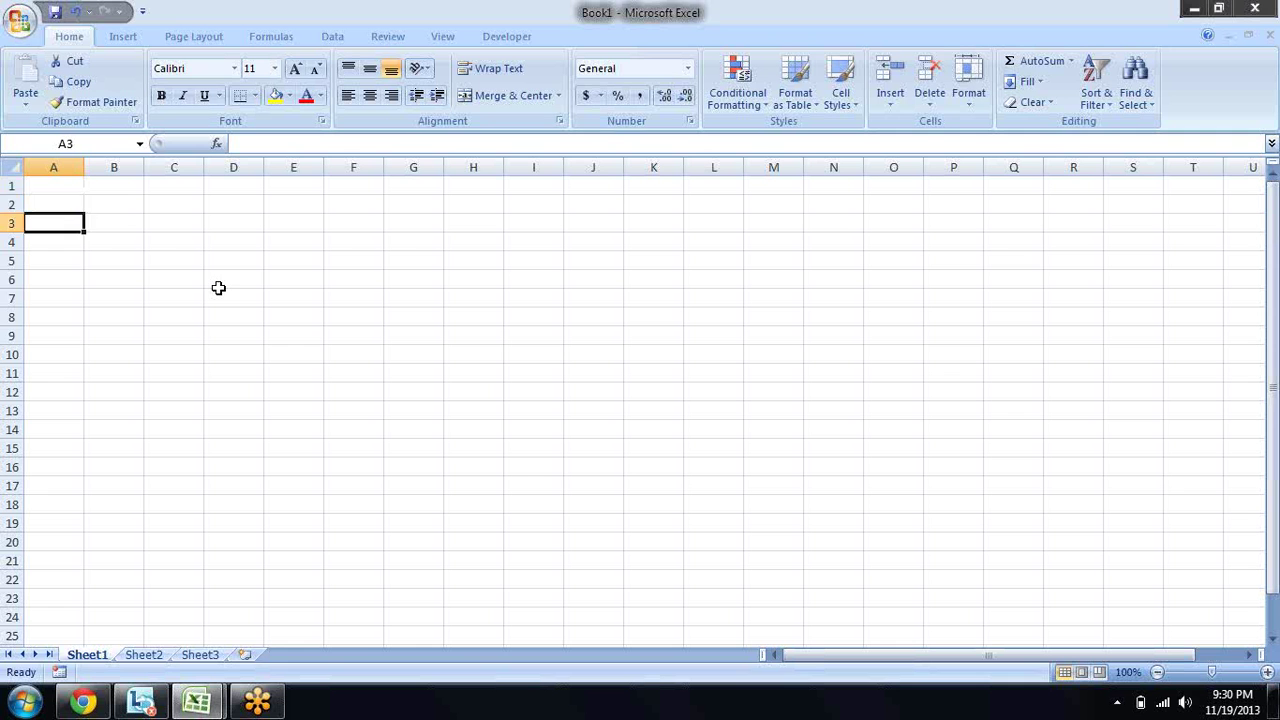
key(Up)
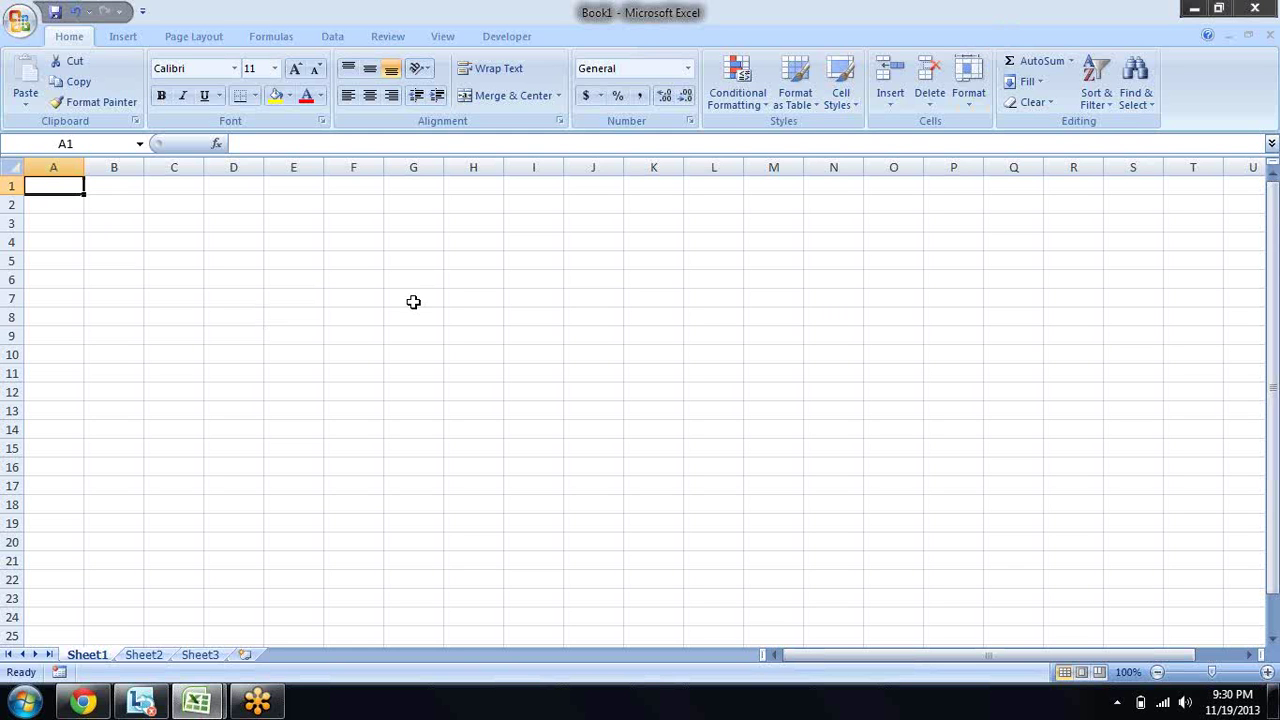
key(F1)
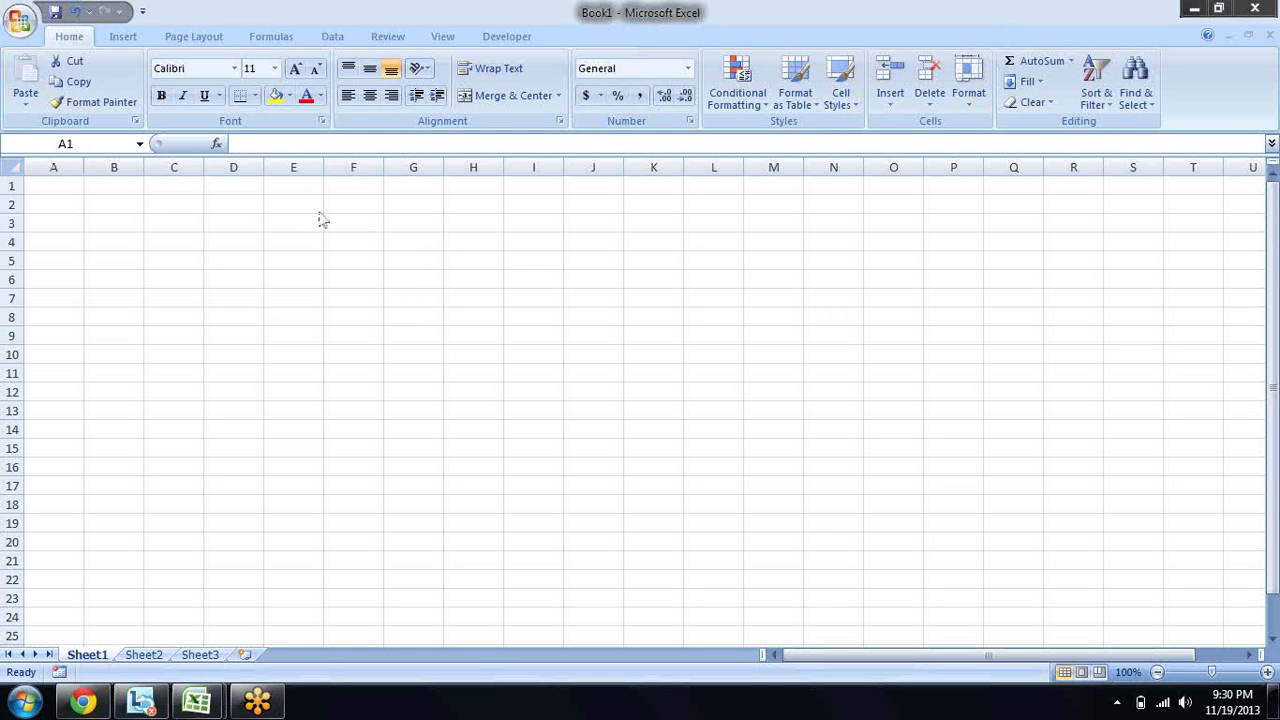
Search Help for 'shorcut', open 'Excel shortcut and function keys', and jump to CTRL combination shortcuts.
text(s)
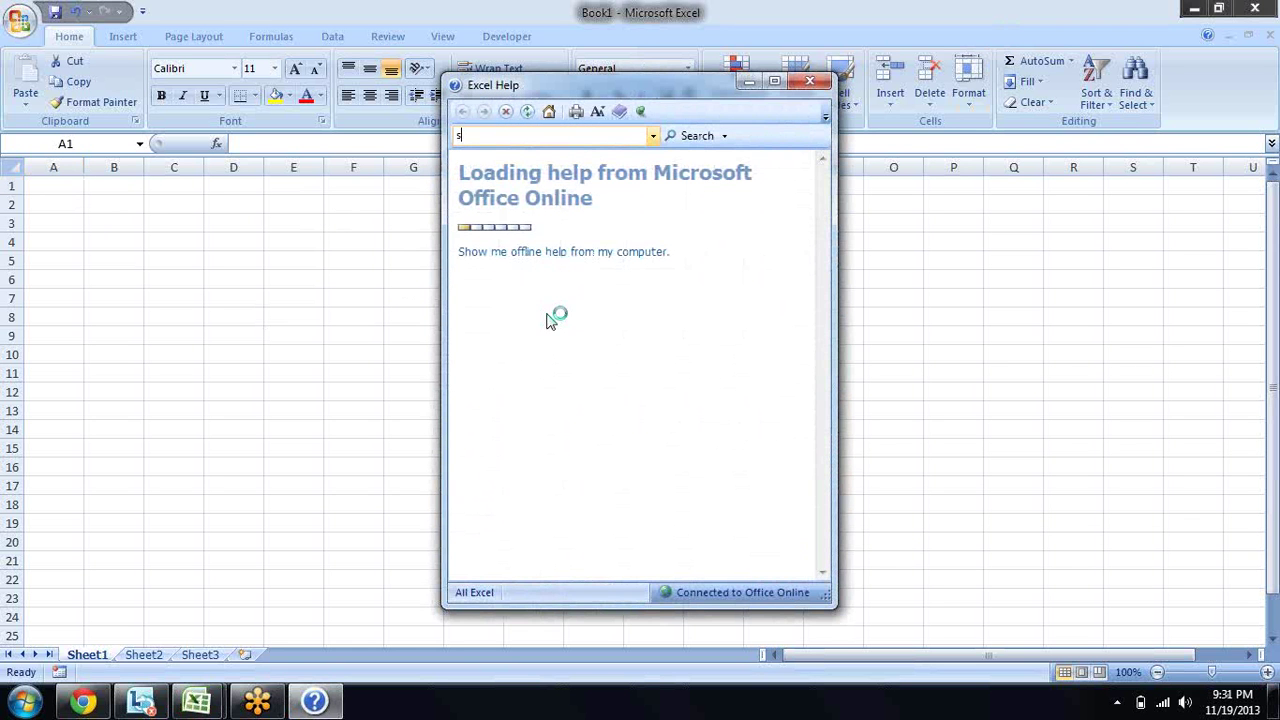
text(horcuts)
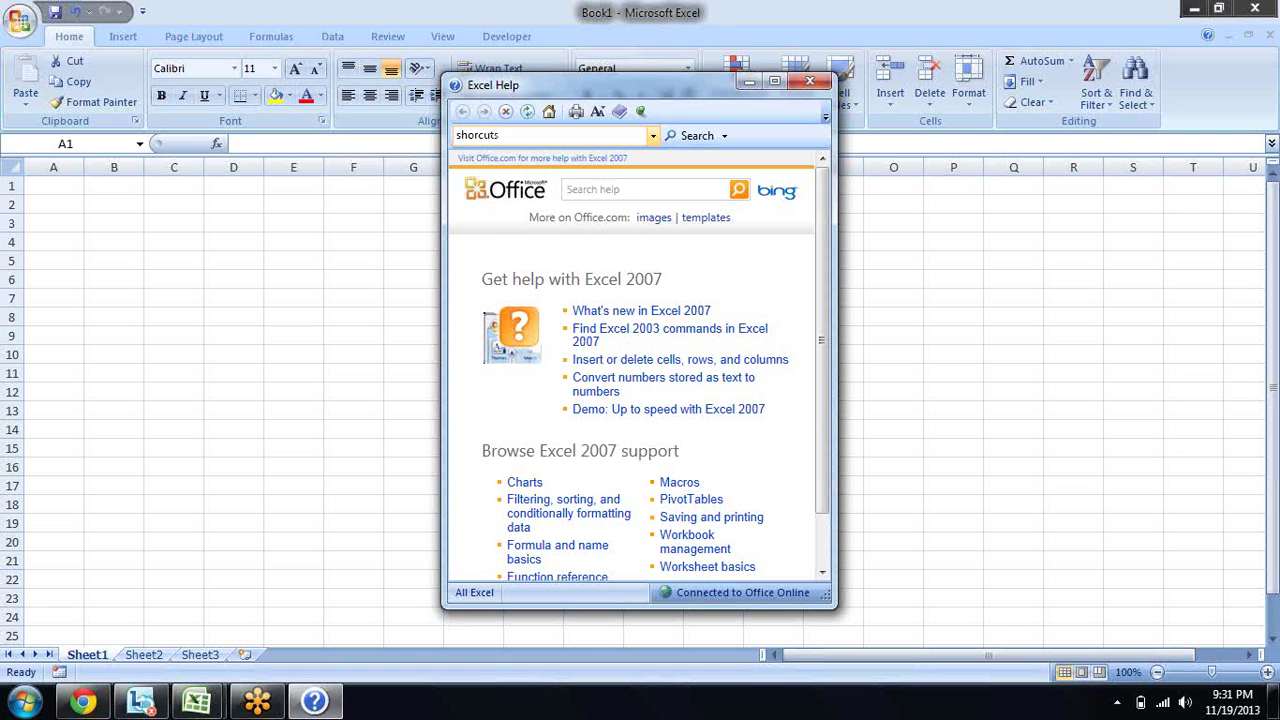
key(Return)
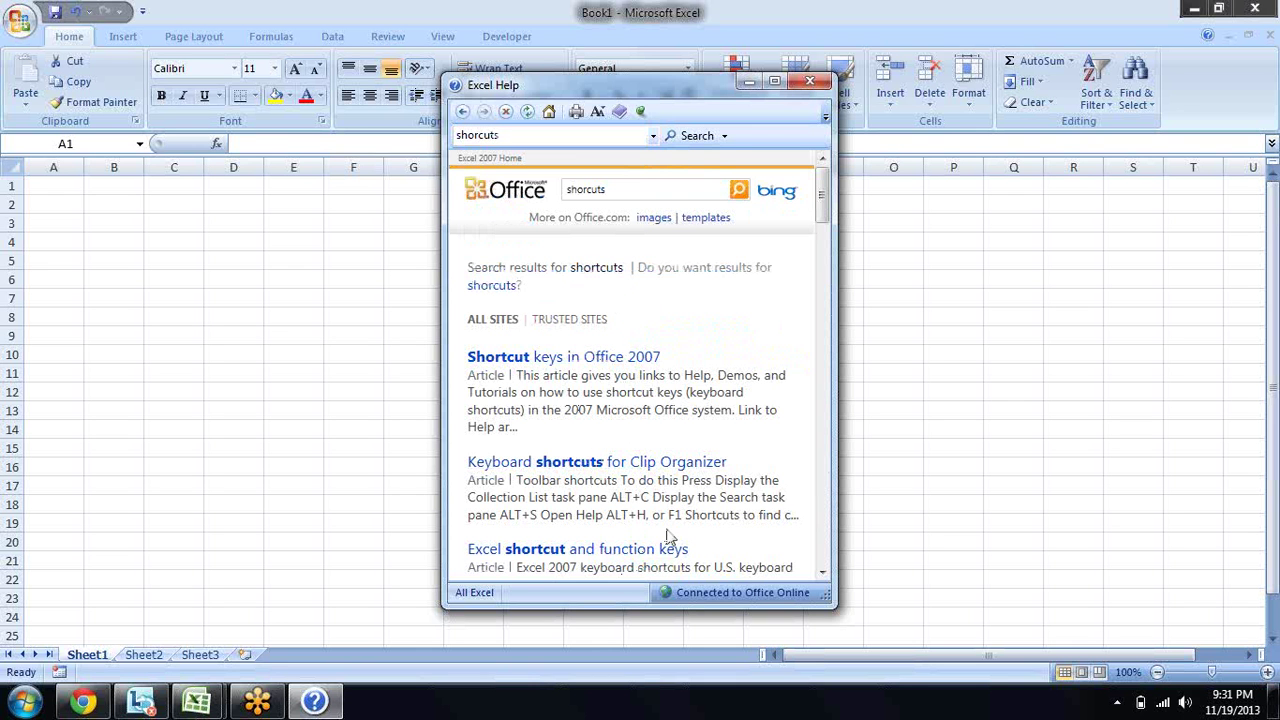
click(650, 558)
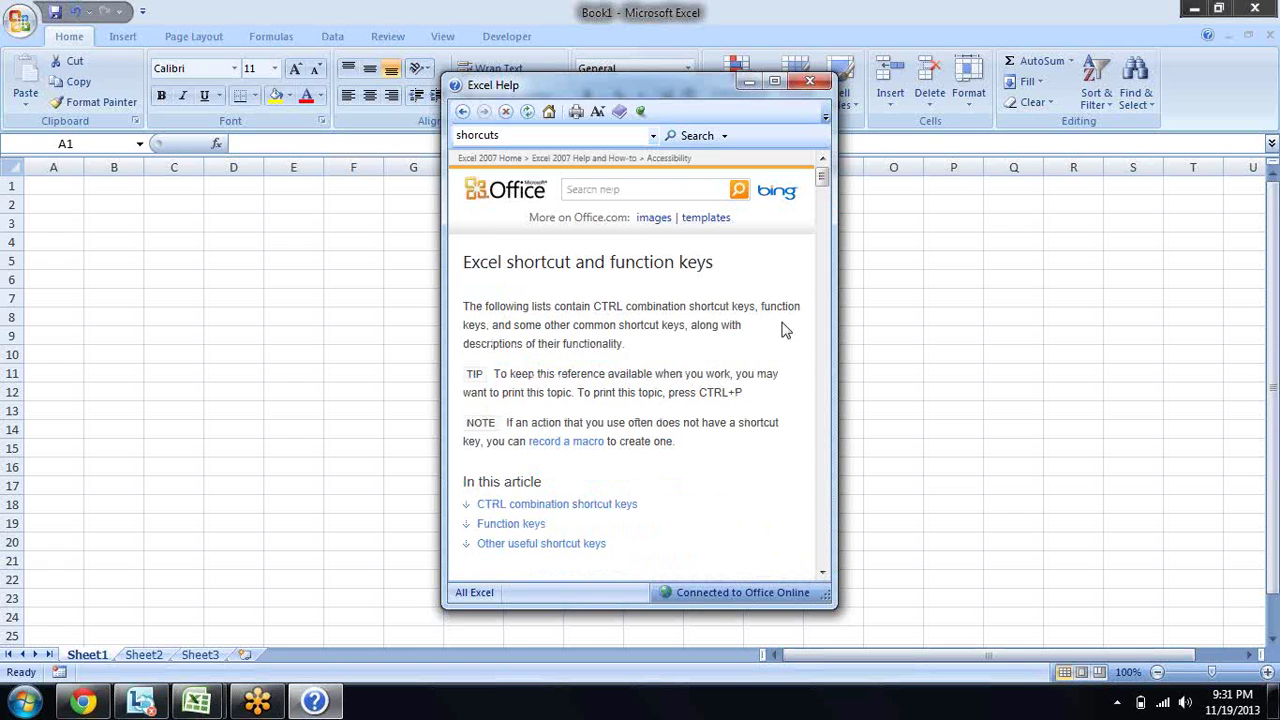
click(632, 505)
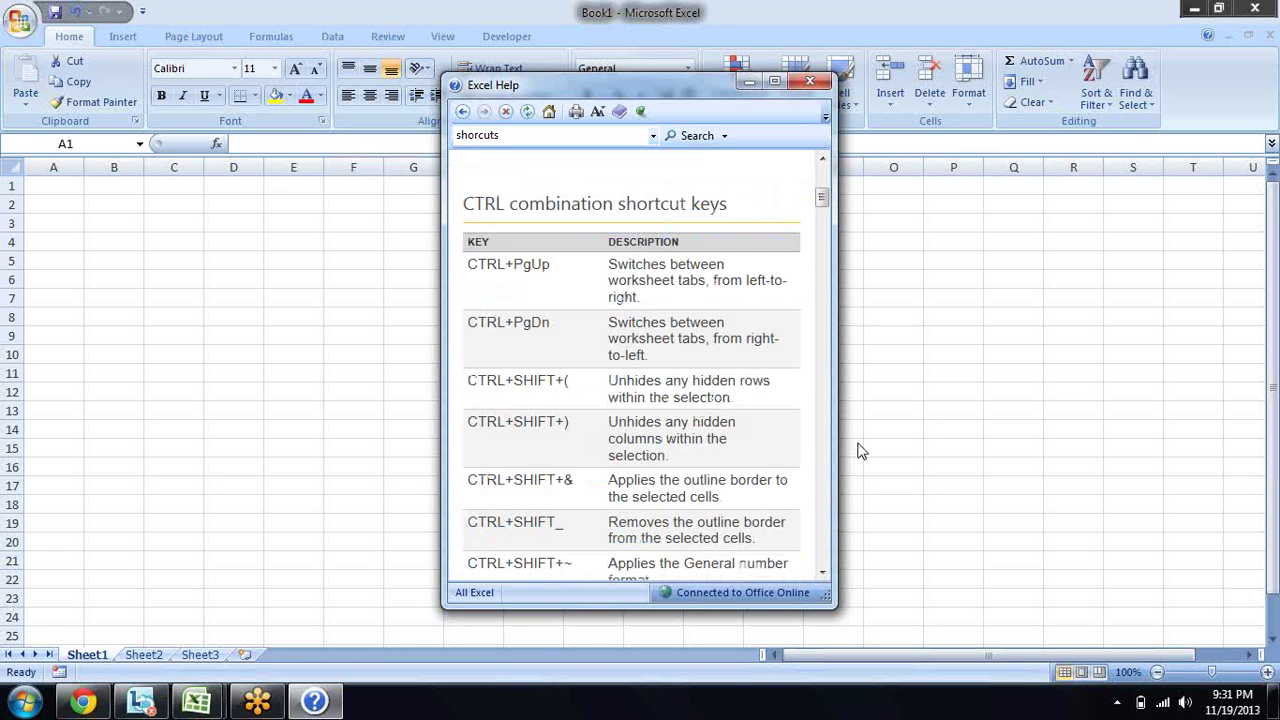
click(780, 80)
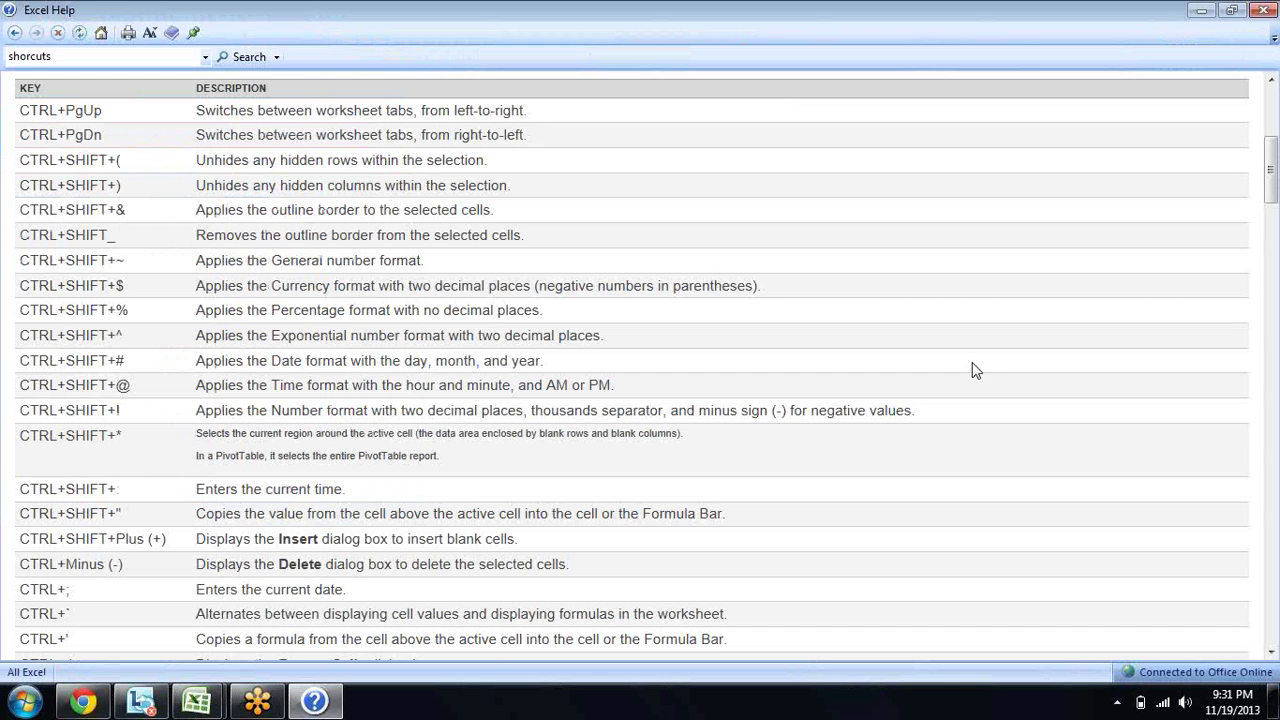
scroll(1008, 400, up, 5)
scroll(1008, 400, up, 3)
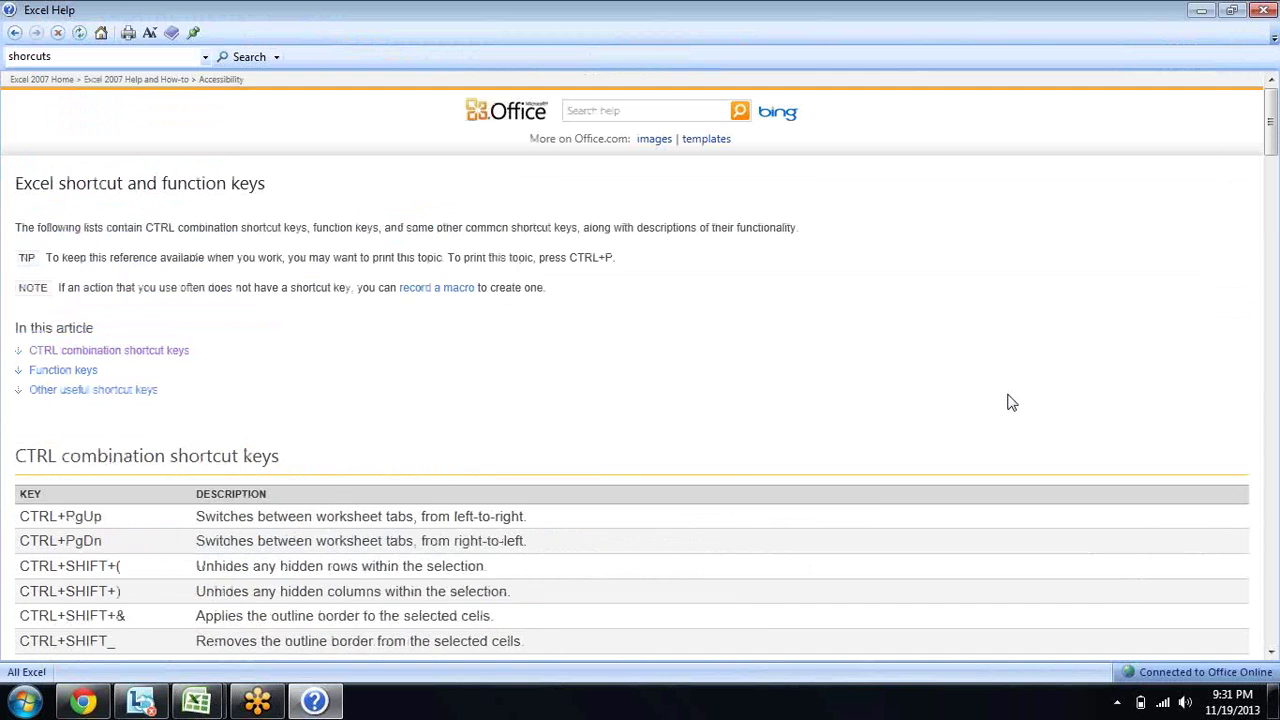
scroll(1008, 400, down, 2)
scroll(1008, 402, down, 3)
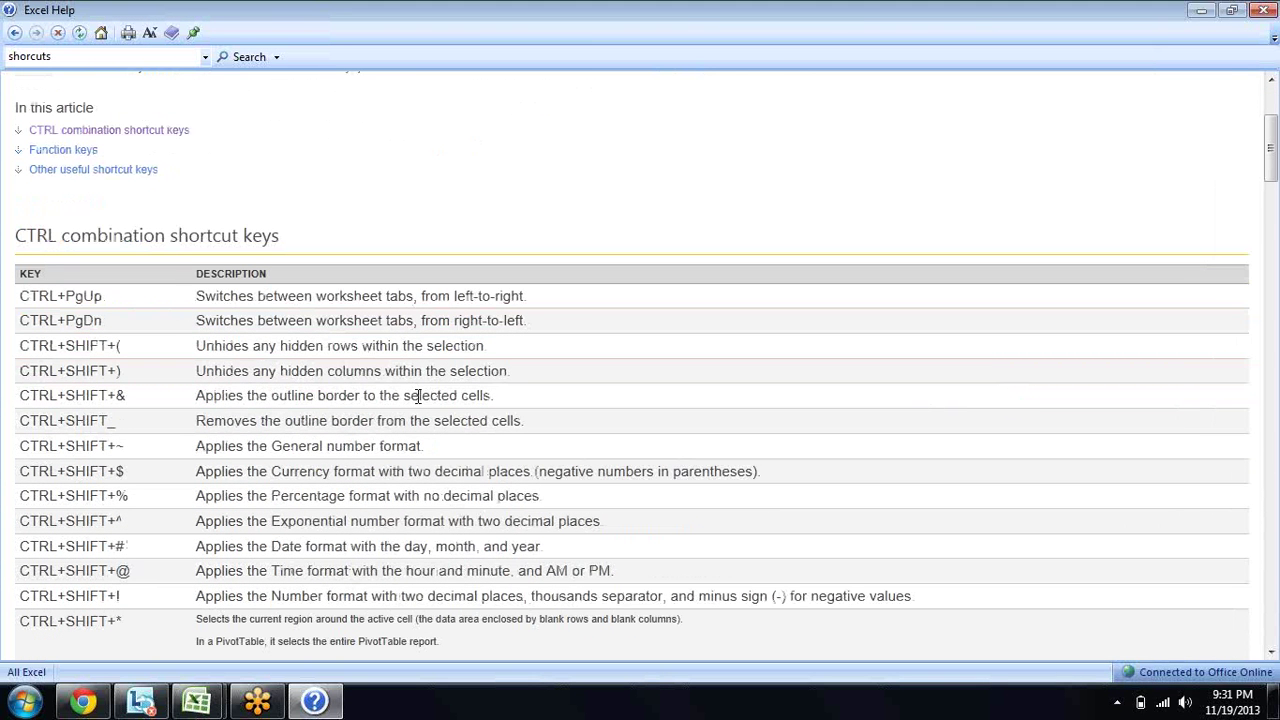
scroll(418, 395, up, 2)
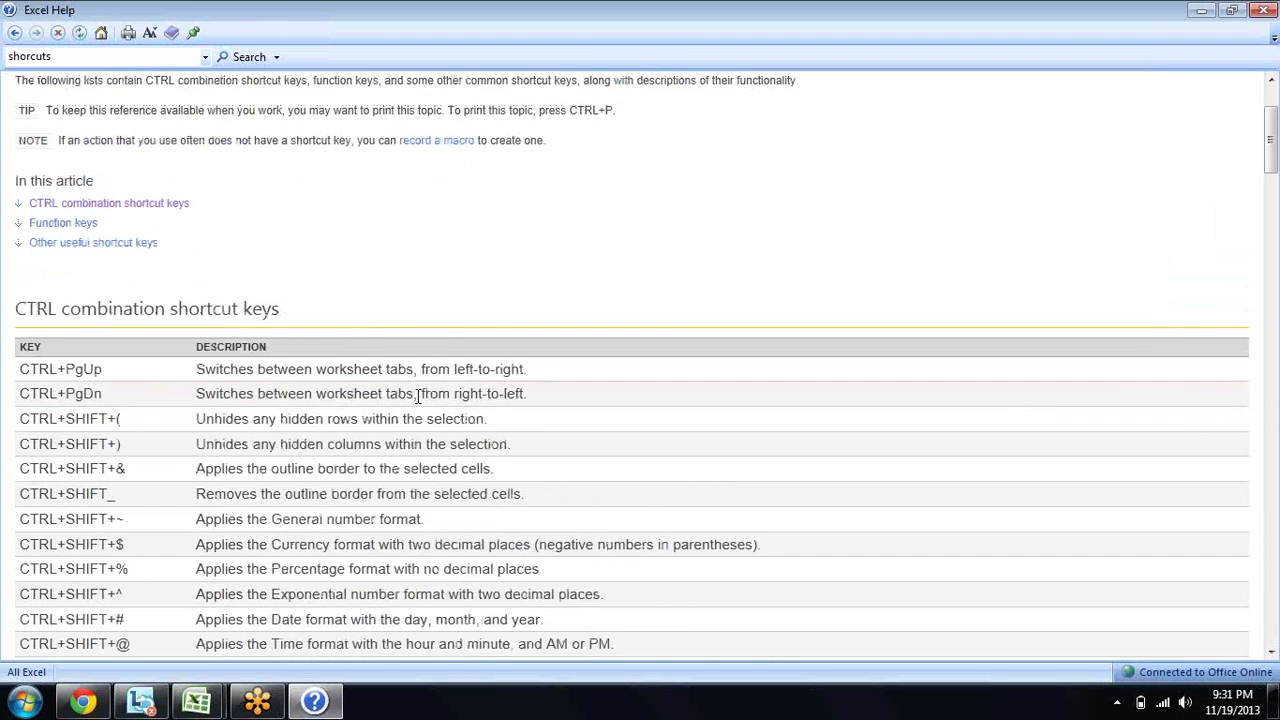
scroll(418, 400, up, 3)
scroll(418, 400, down, 3)
scroll(418, 395, down, 3)
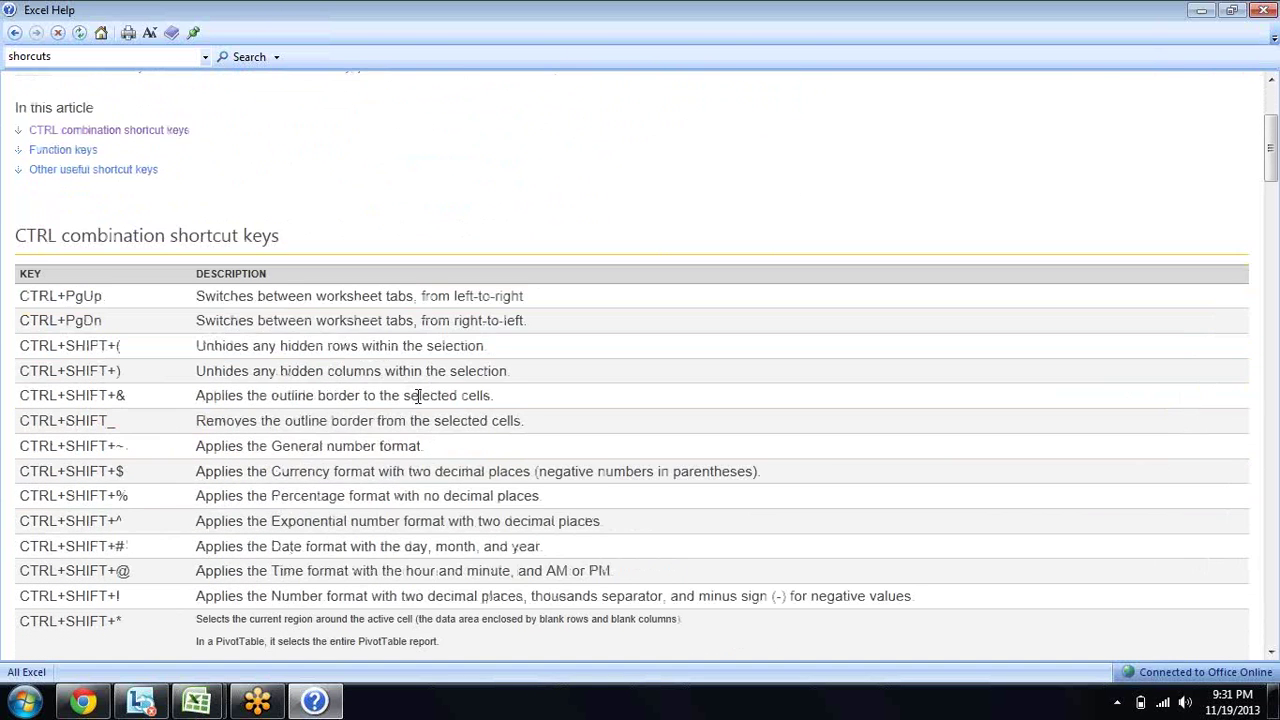
scroll(418, 397, down, 3)
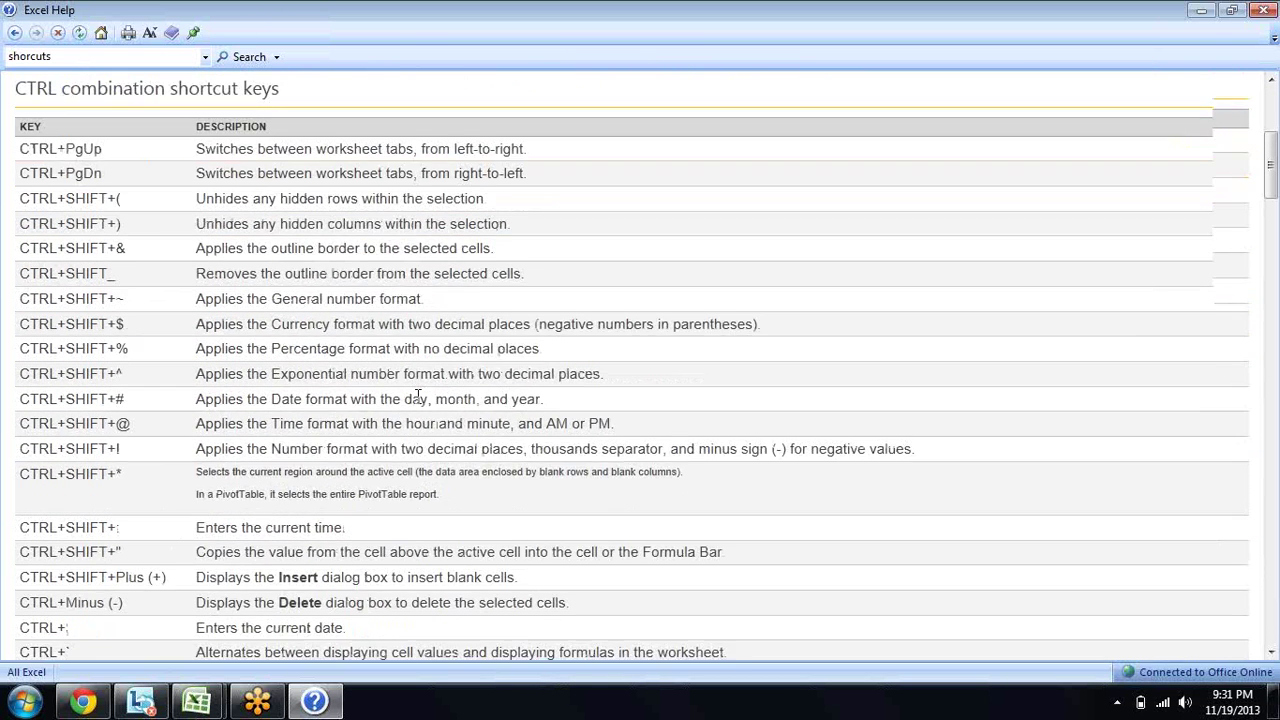
scroll(418, 397, down, 3)
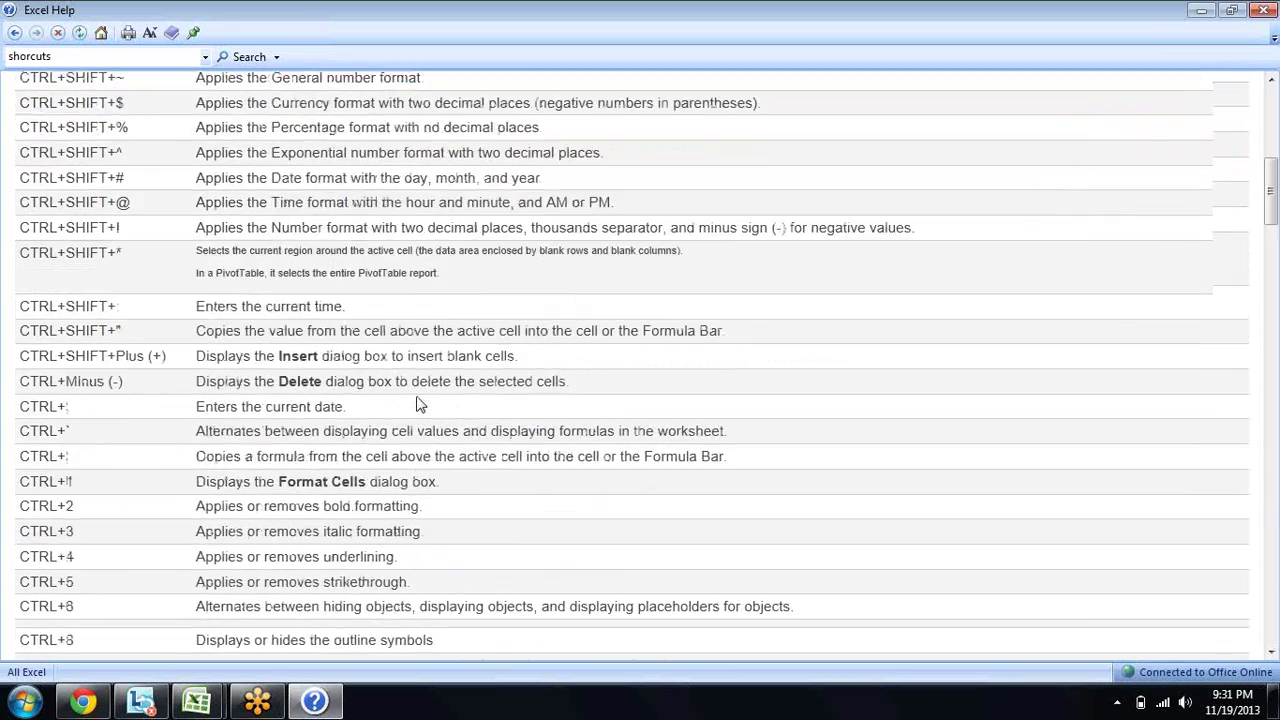
scroll(418, 400, down, 2)
scroll(418, 403, down, 3)
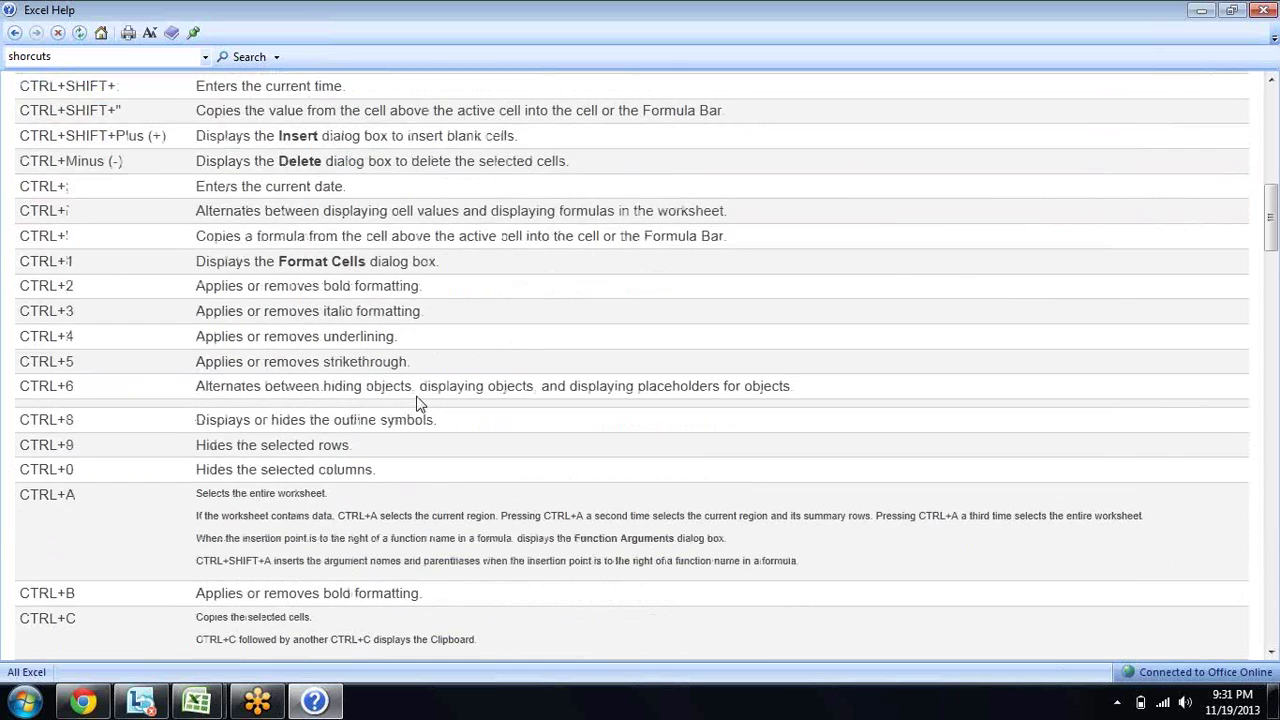
scroll(418, 403, down, 4)
scroll(418, 400, down, 3)
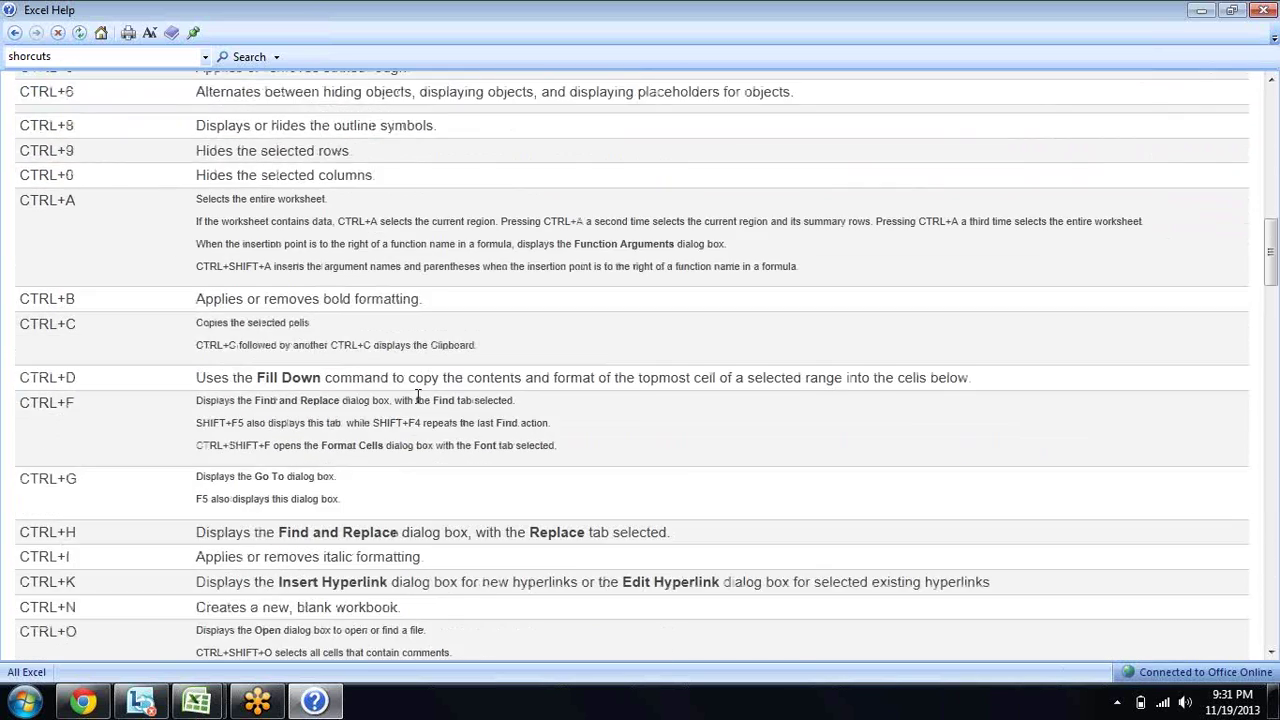
scroll(418, 400, down, 4)
scroll(418, 403, up, 1)
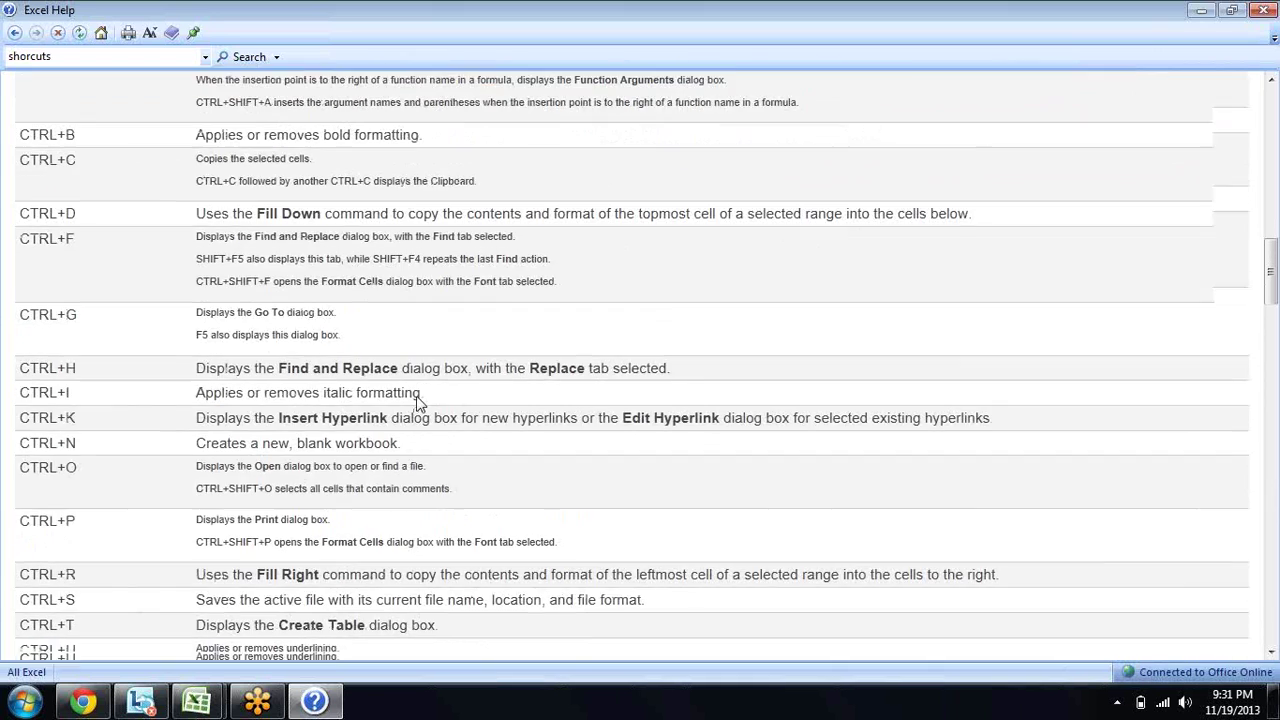
scroll(418, 403, up, 3)
scroll(418, 403, up, 4)
scroll(418, 403, up, 2)
scroll(418, 403, up, 4)
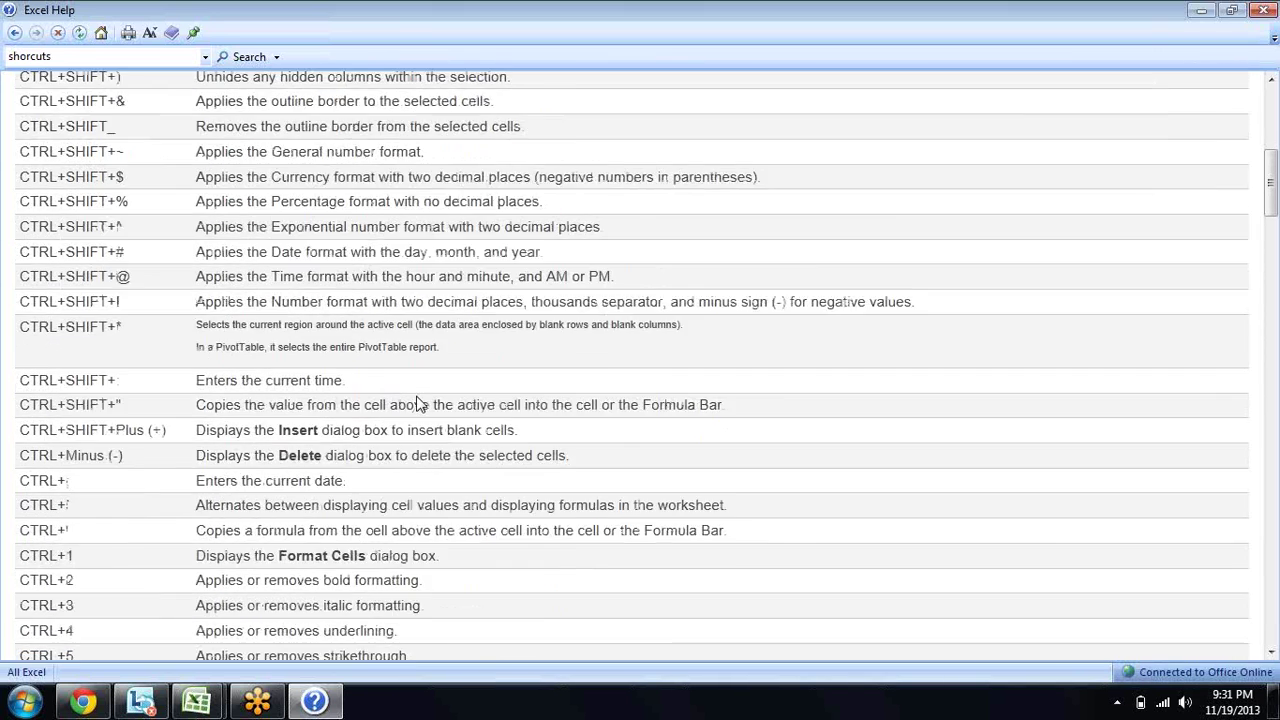
scroll(418, 403, up, 1)
scroll(418, 403, up, 4)
scroll(418, 403, up, 1)
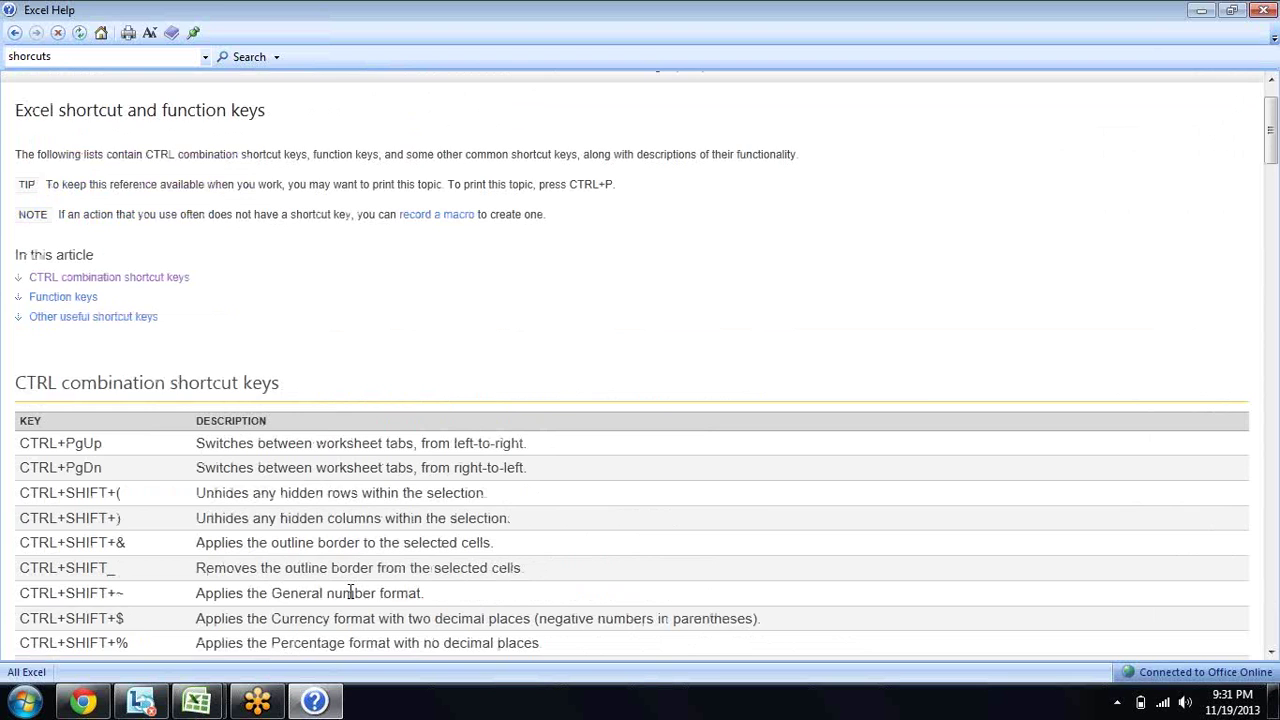
scroll(350, 592, down, 1)
scroll(350, 592, down, 1)
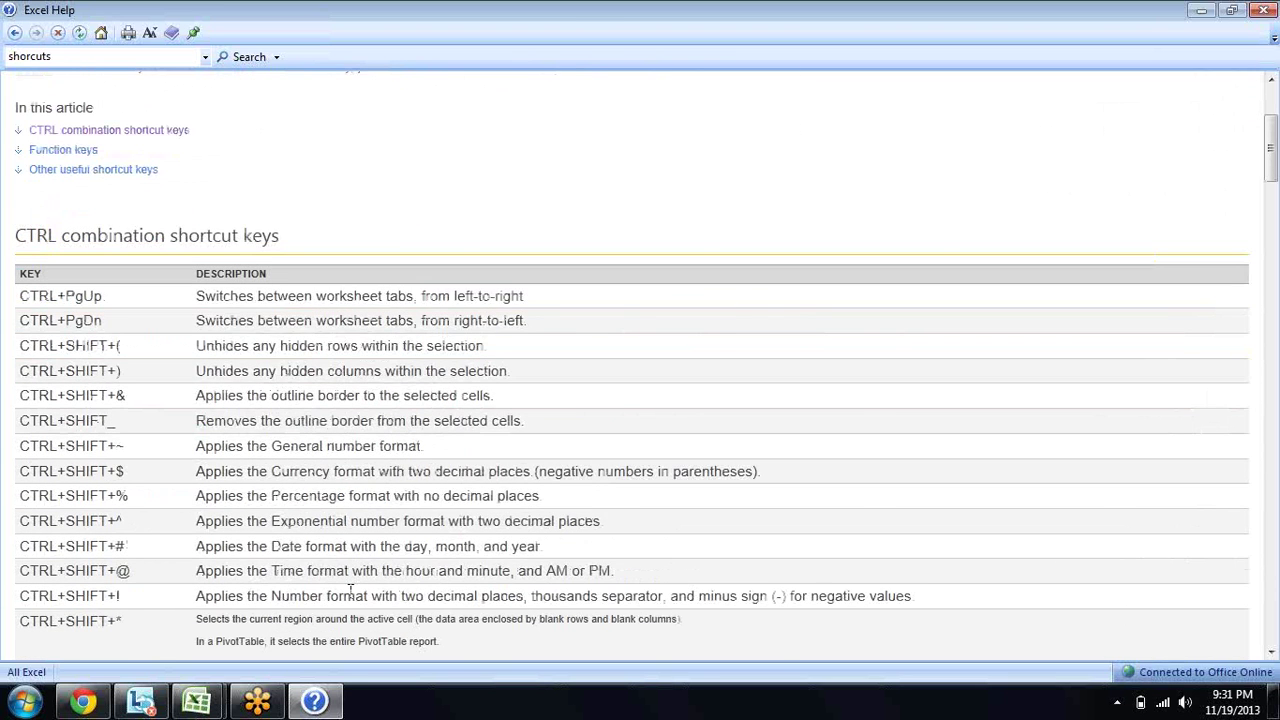
key(alt+Tab)
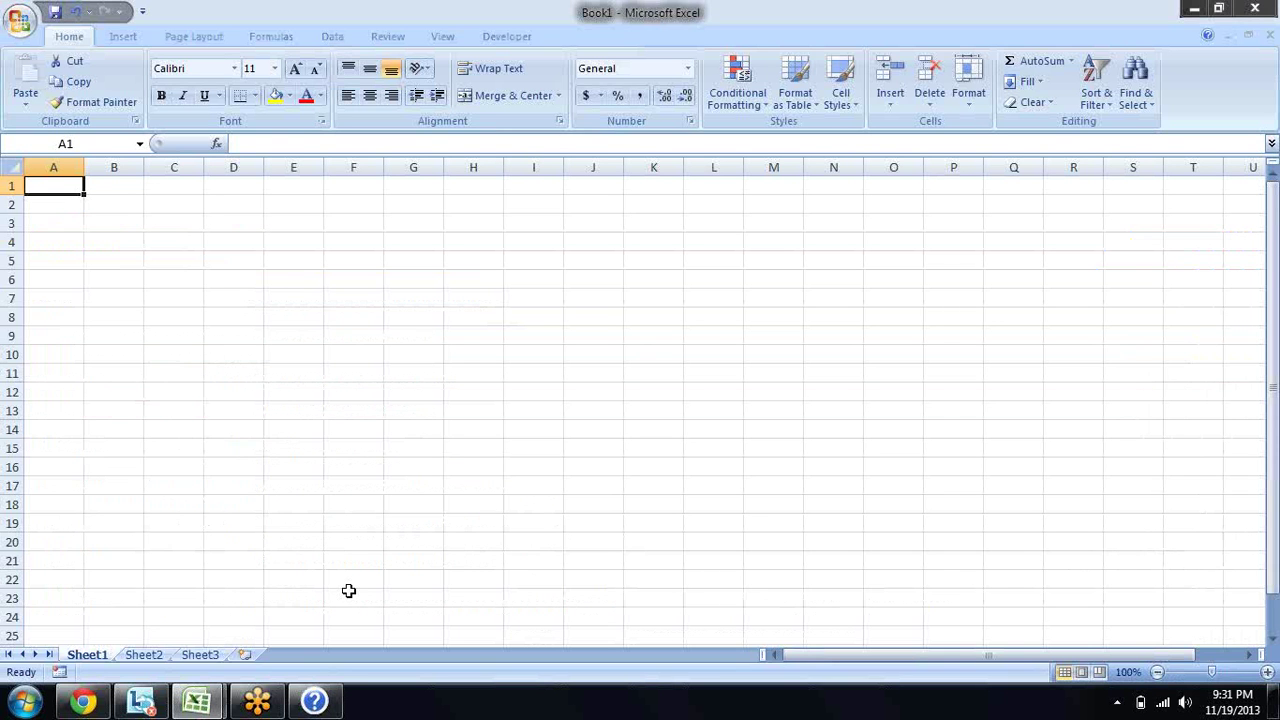
key(ctrl+Page_Down)
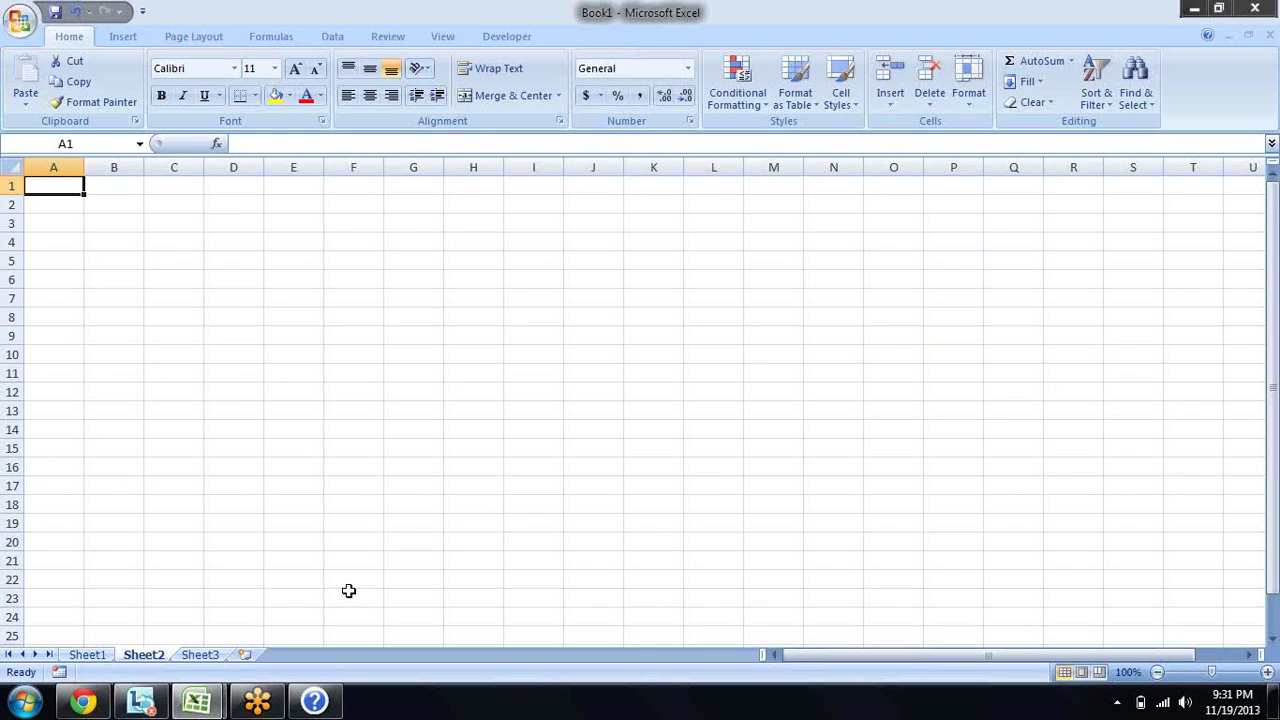
key(ctrl+Page_Down)
key(ctrl+Page_Up)
key(ctrl+Page_Up)
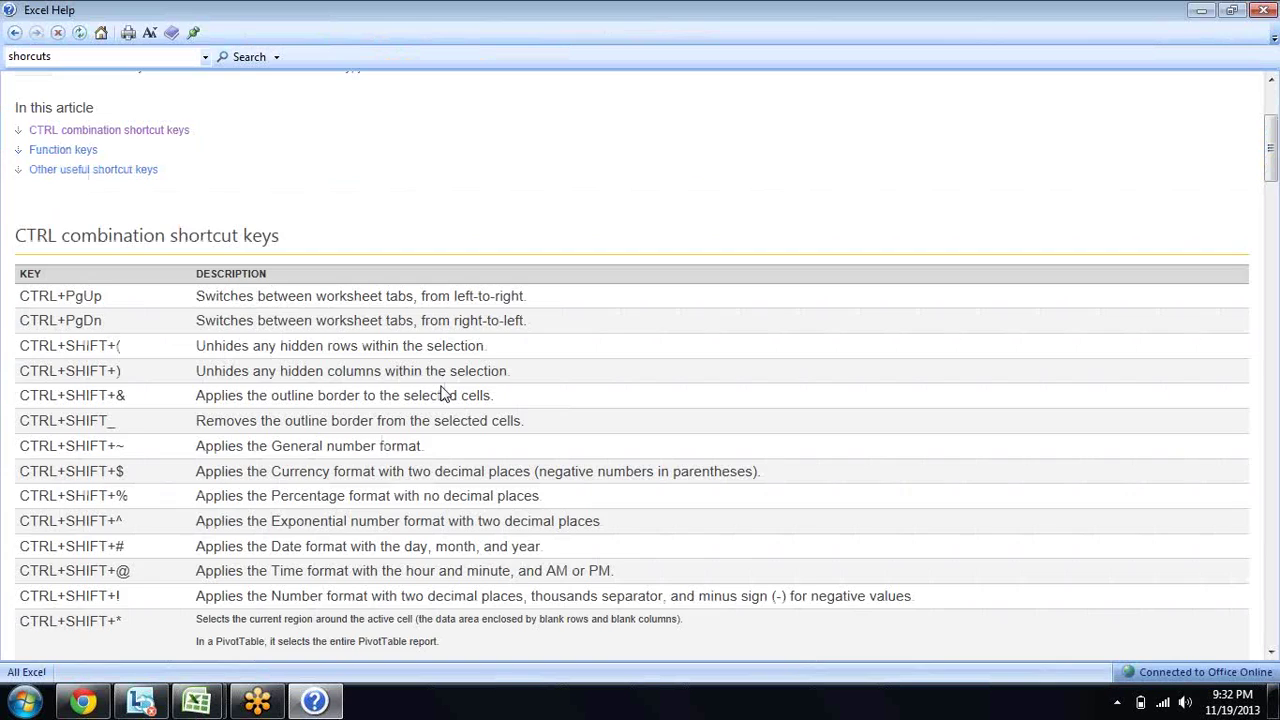
Scroll through the CTRL shortcut table to Function keys, then Alt+Tab back to Book1.
scroll(443, 393, down, 5)
scroll(443, 393, up, 2)
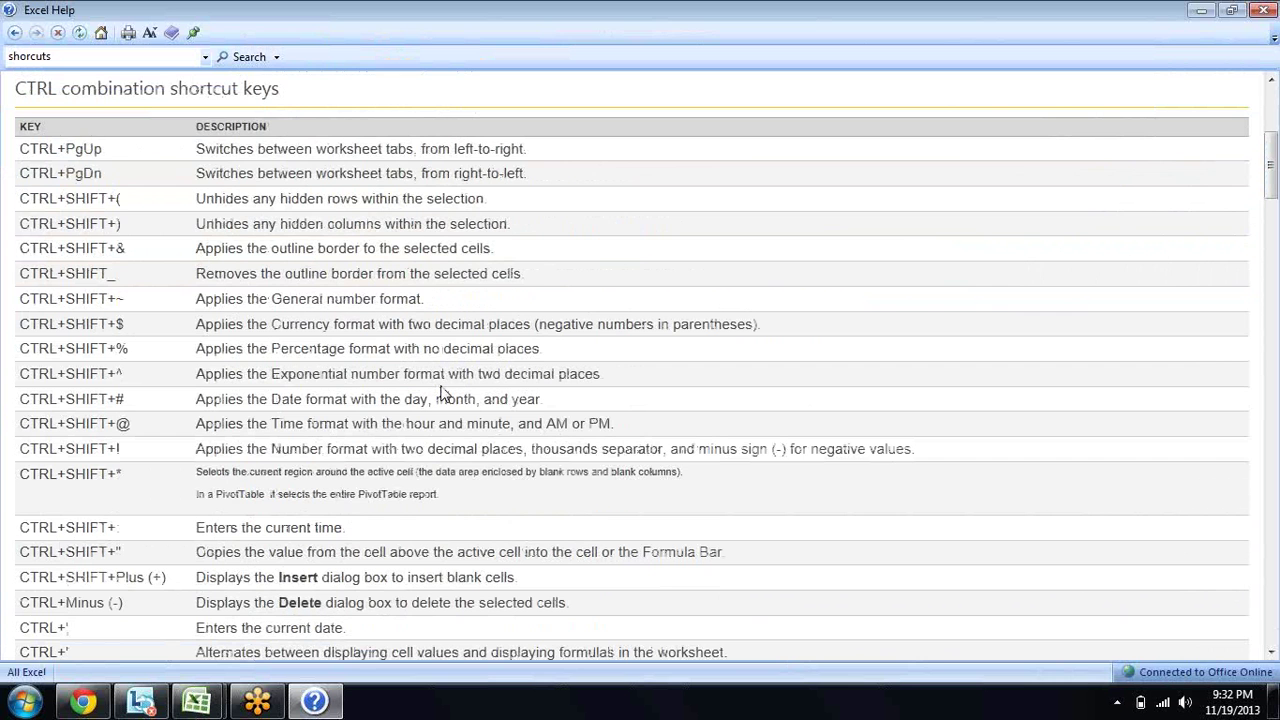
scroll(443, 392, down, 1)
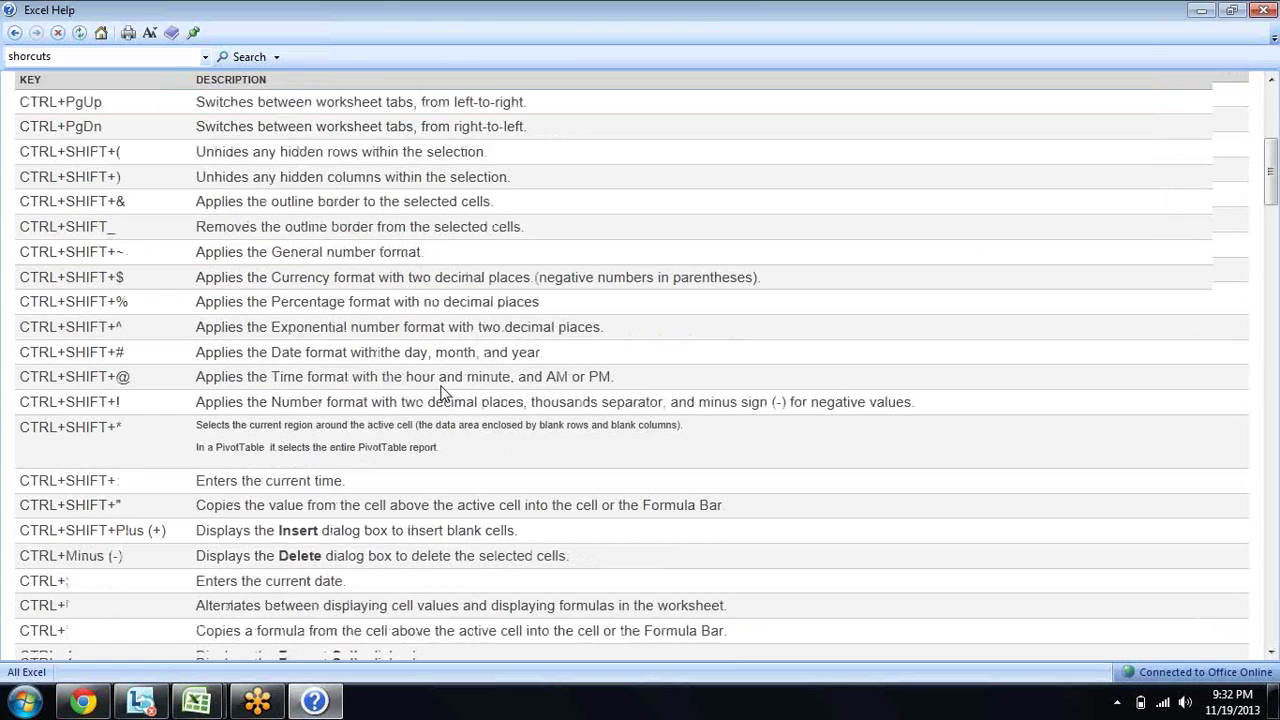
scroll(443, 392, down, 2)
scroll(442, 390, down, 2)
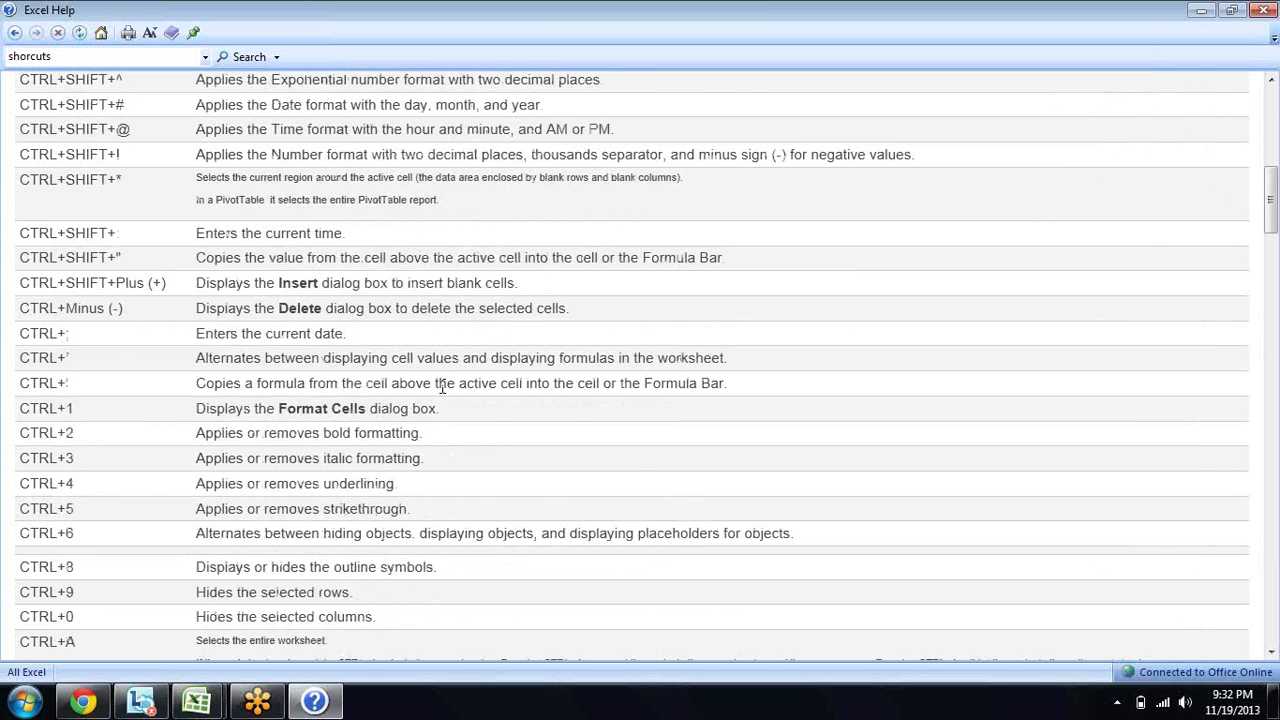
scroll(442, 390, down, 1)
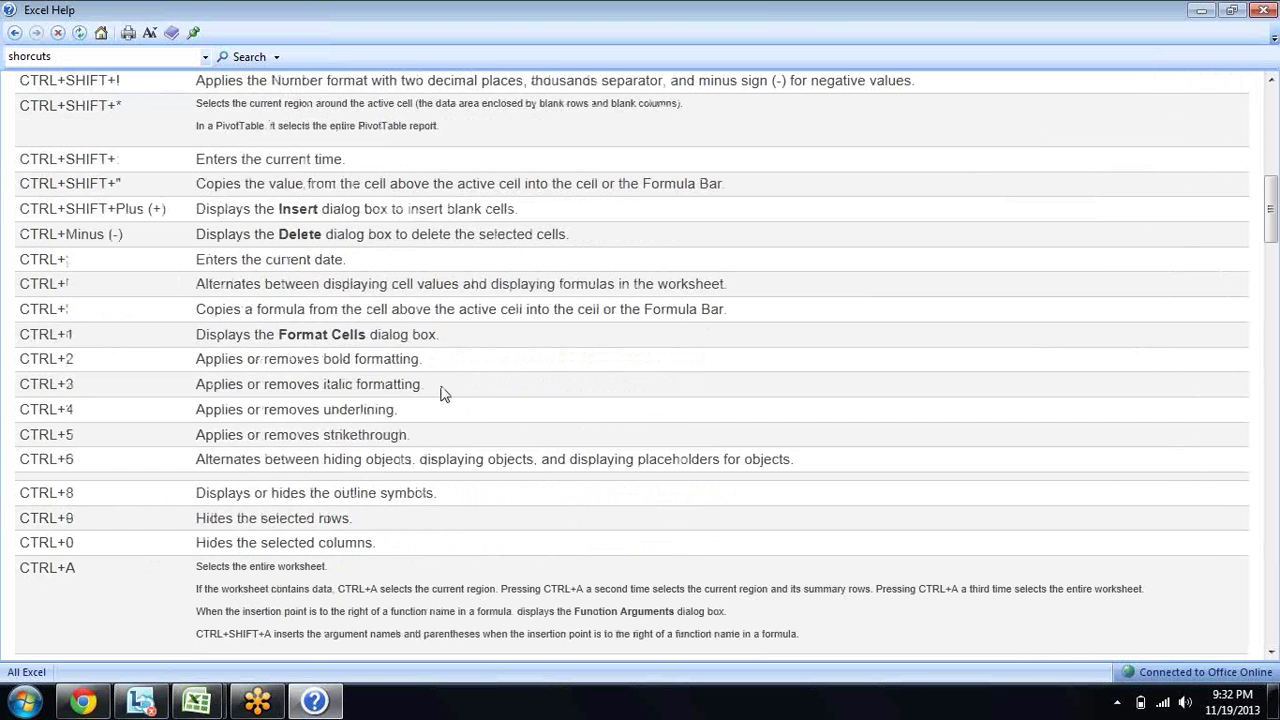
scroll(443, 392, down, 1)
scroll(443, 392, down, 4)
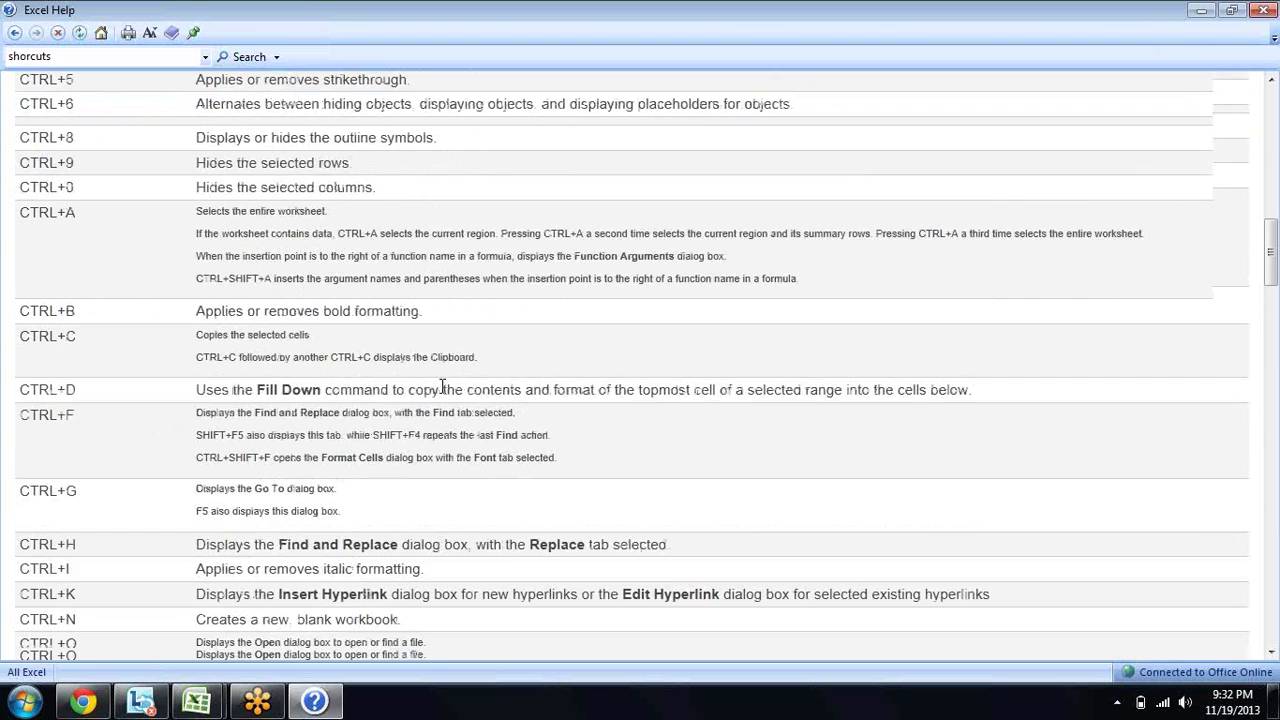
scroll(443, 392, down, 1)
scroll(443, 392, down, 1)
scroll(443, 392, down, 2)
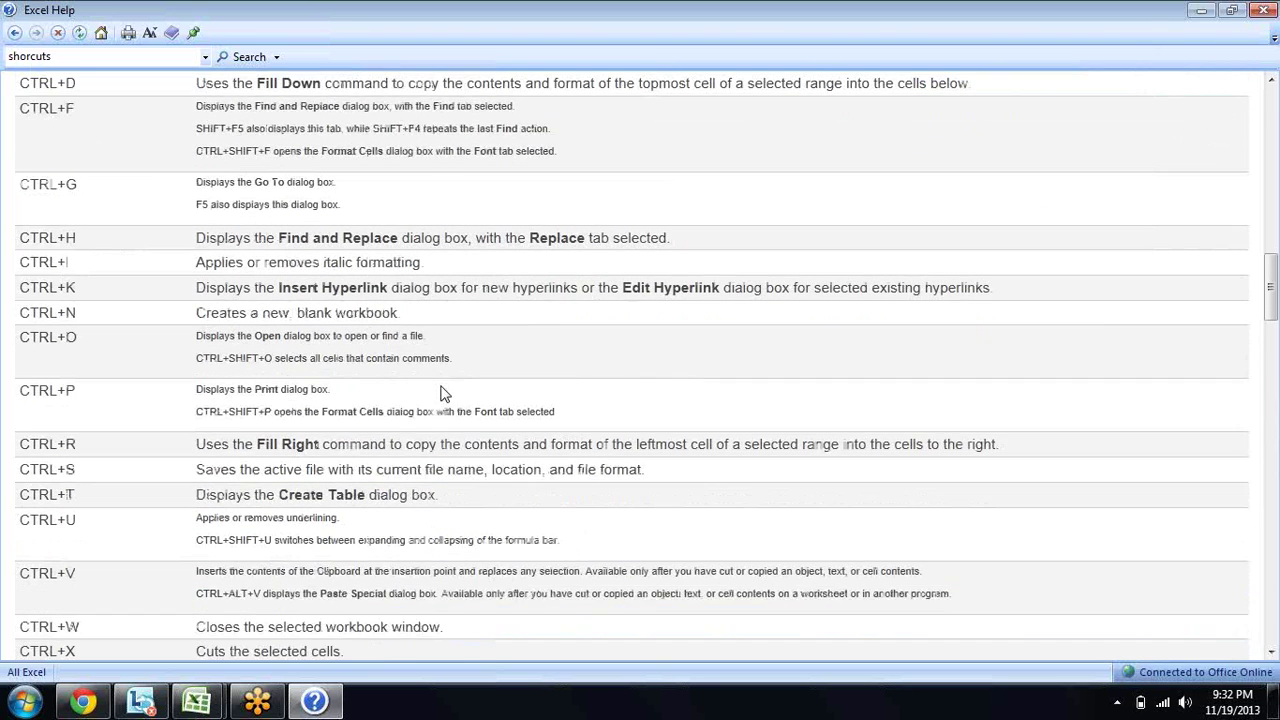
scroll(443, 392, down, 2)
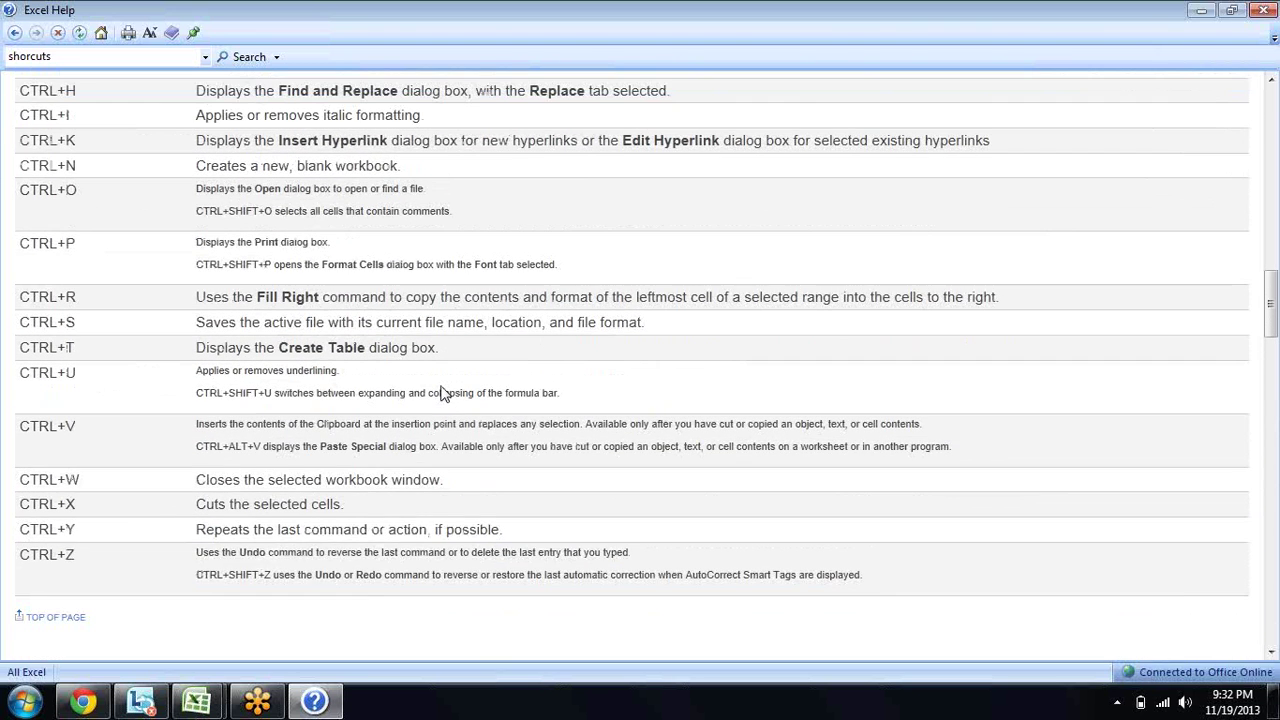
scroll(443, 392, down, 2)
scroll(443, 392, down, 1)
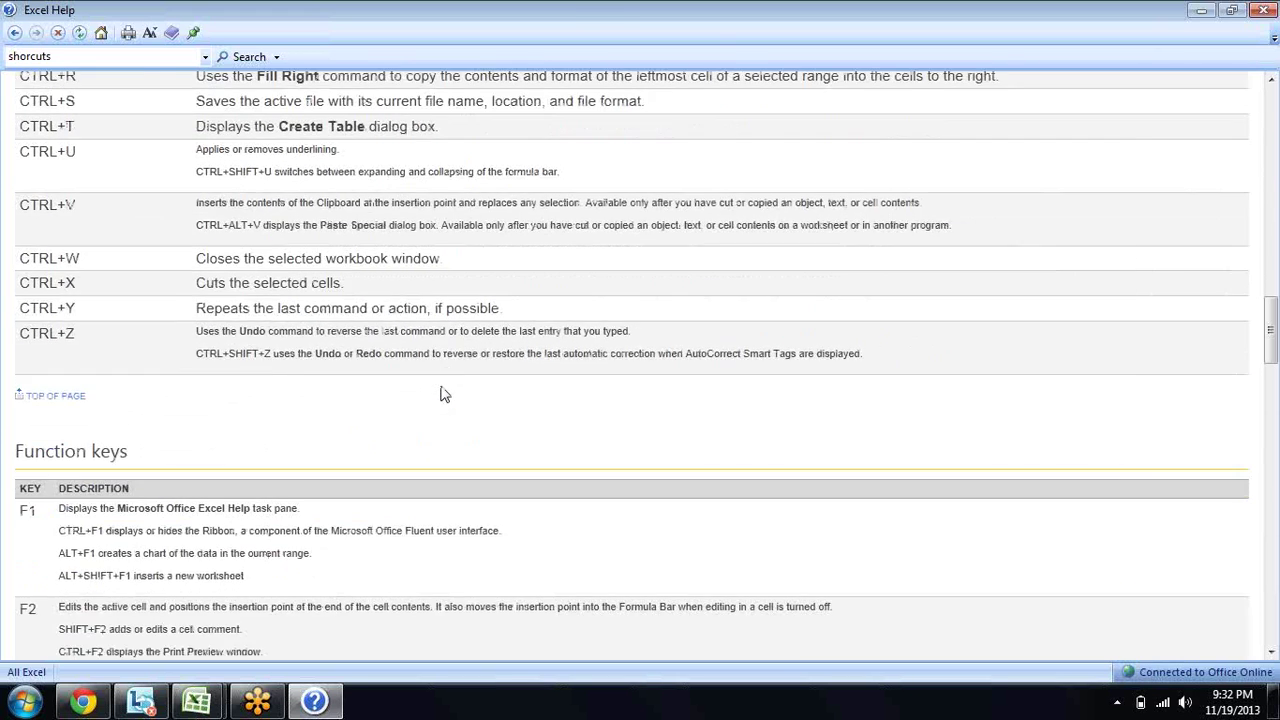
key(alt+Tab)
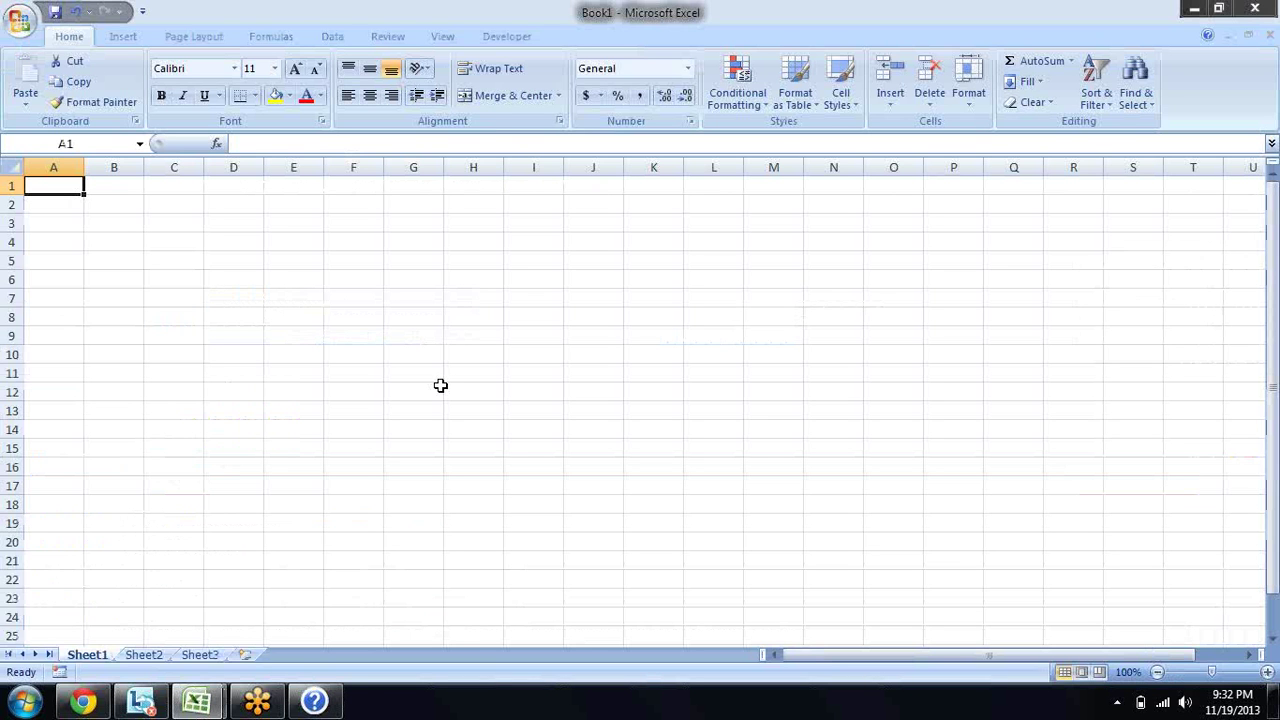
Show the ribbon KeyTips with Alt, move the active cell, then open the Windows Start menu.
key(alt)
key(alt)
key(Down)
key(Down)
key(Down)
key(Up)
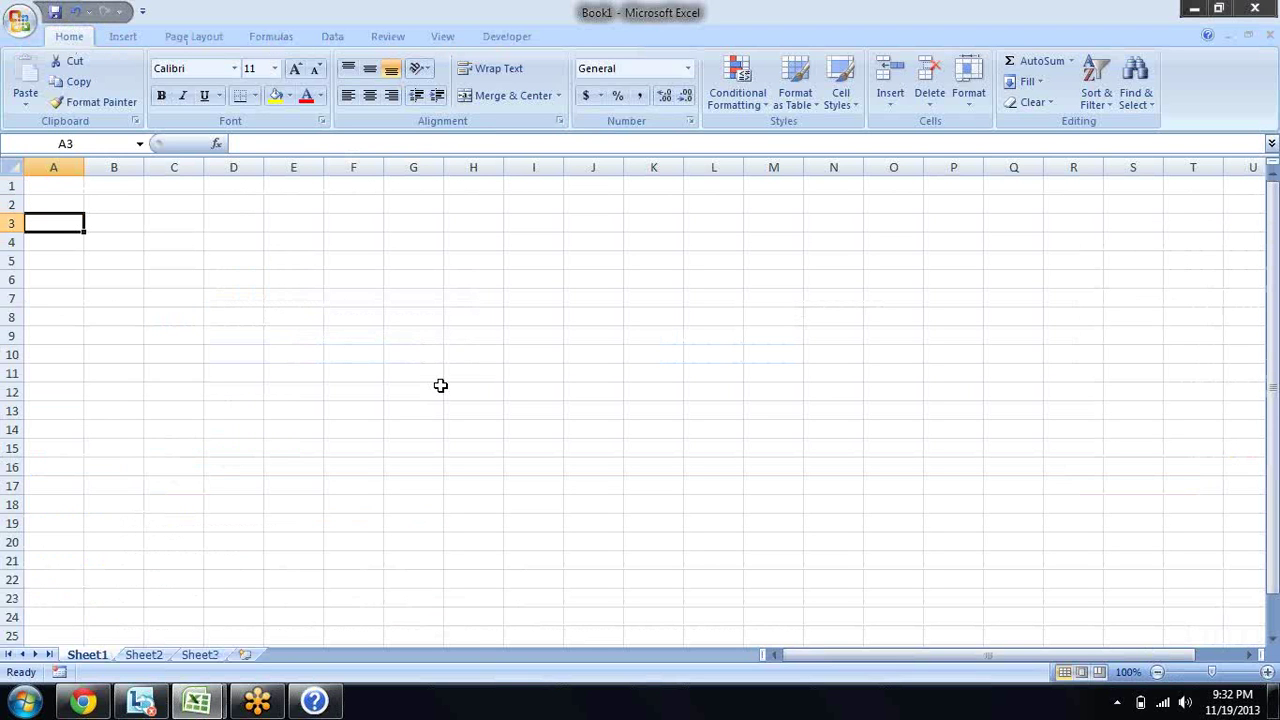
key(alt)
key(alt)
key(alt)
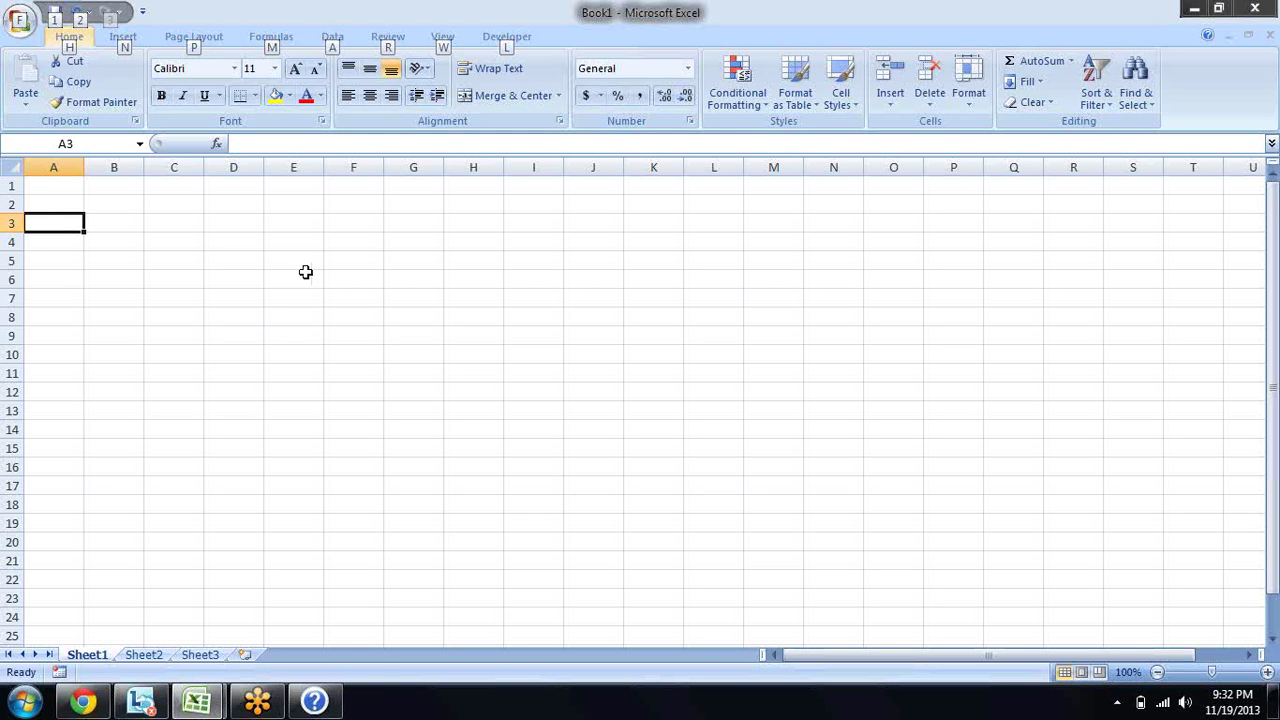
key(alt)
click(22, 703)
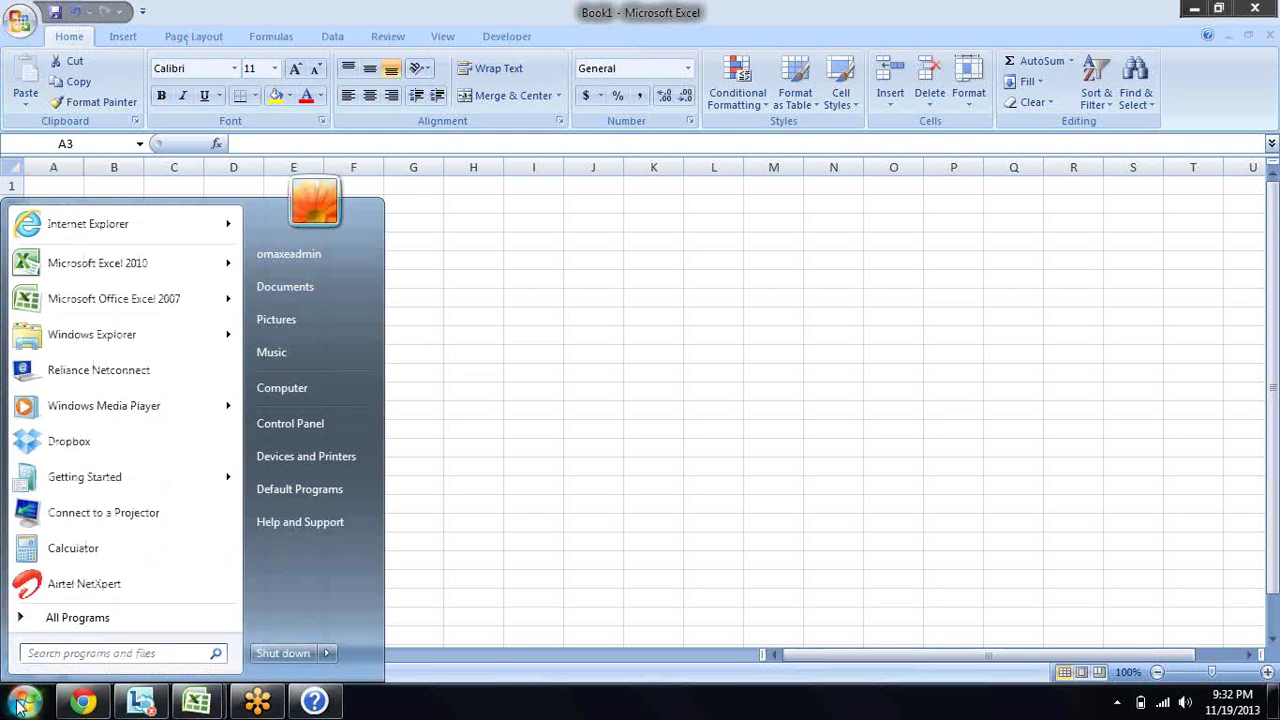
Launch the Windows On-Screen Keyboard from the Run dialog with osk.
key(super+r)
text(o)
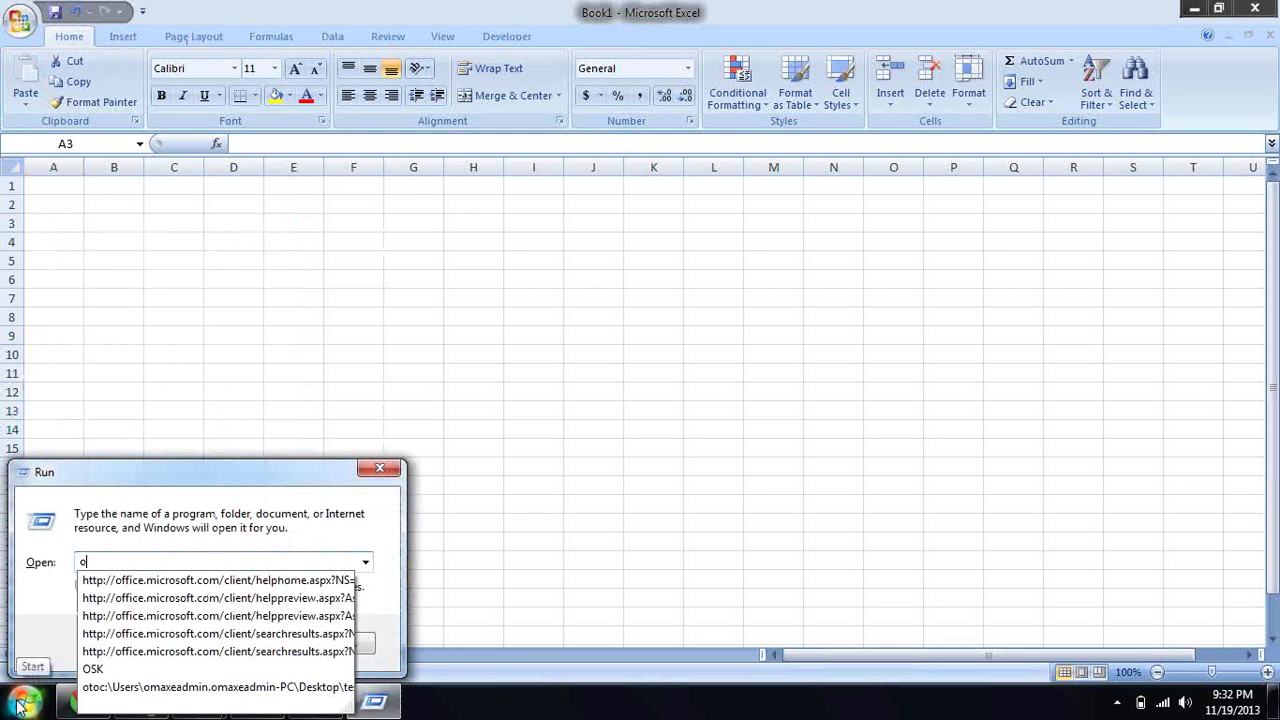
text(sk)
key(Return)
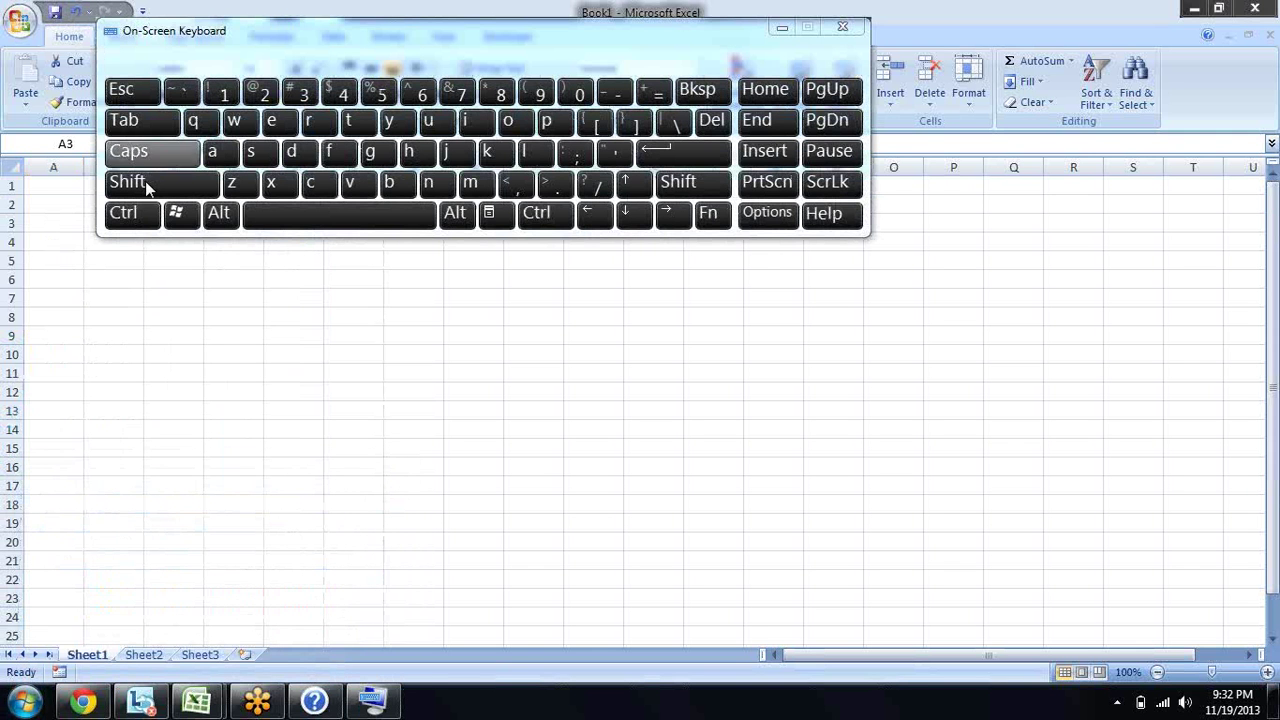
Use the on-screen keyboard's Alt key to show Excel's ribbon shortcut letters, then close it.
click(219, 213)
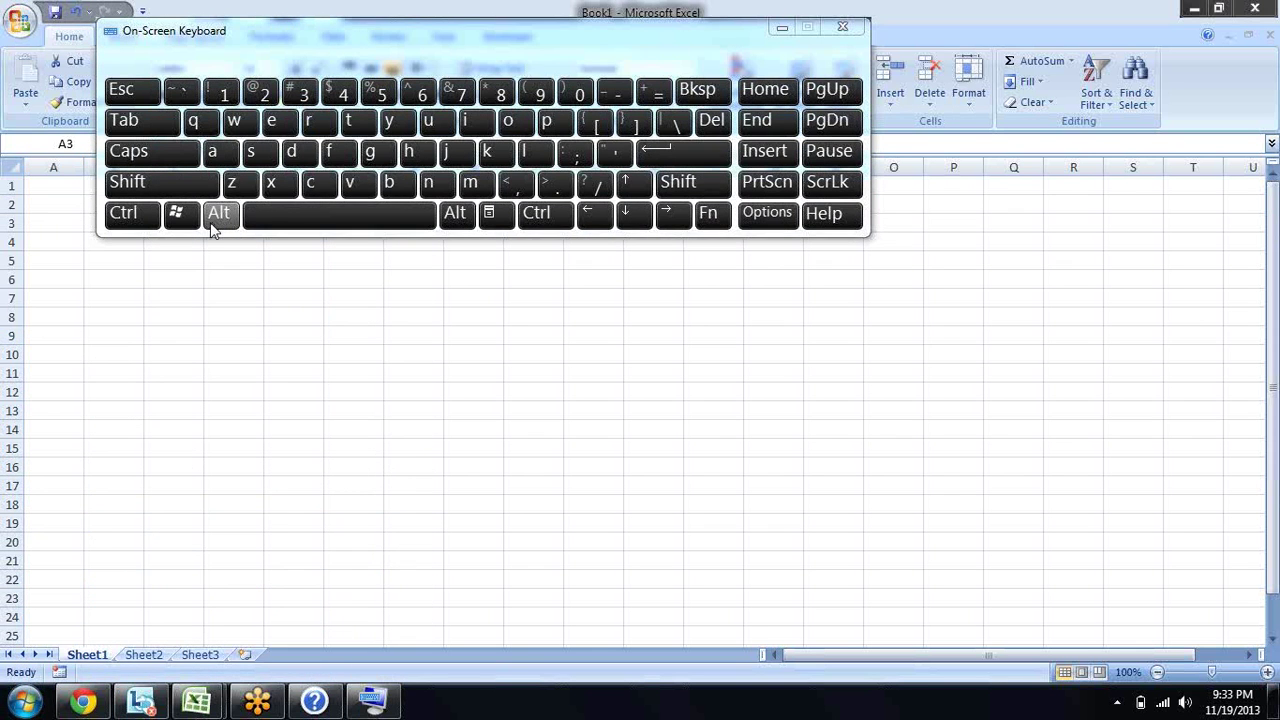
mouse_move(279, 42)
mouse_down()
mouse_move(515, 380)
mouse_move(513, 411)
mouse_up()
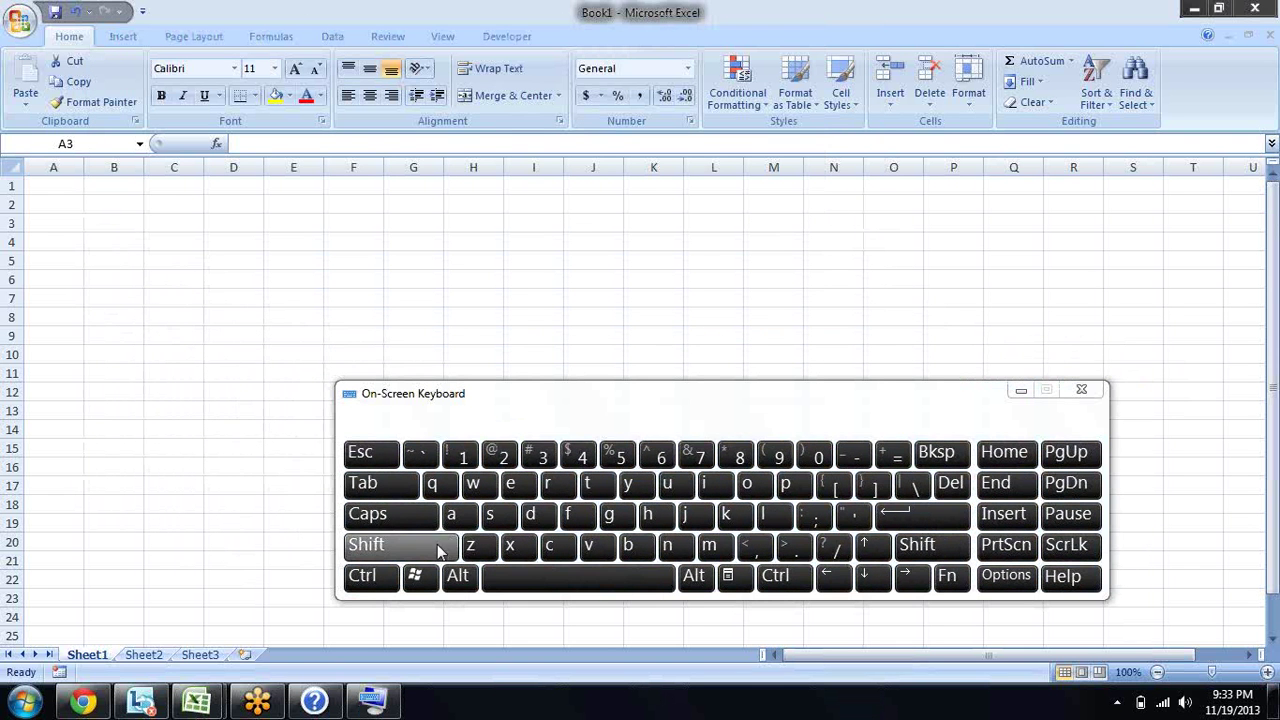
click(457, 577)
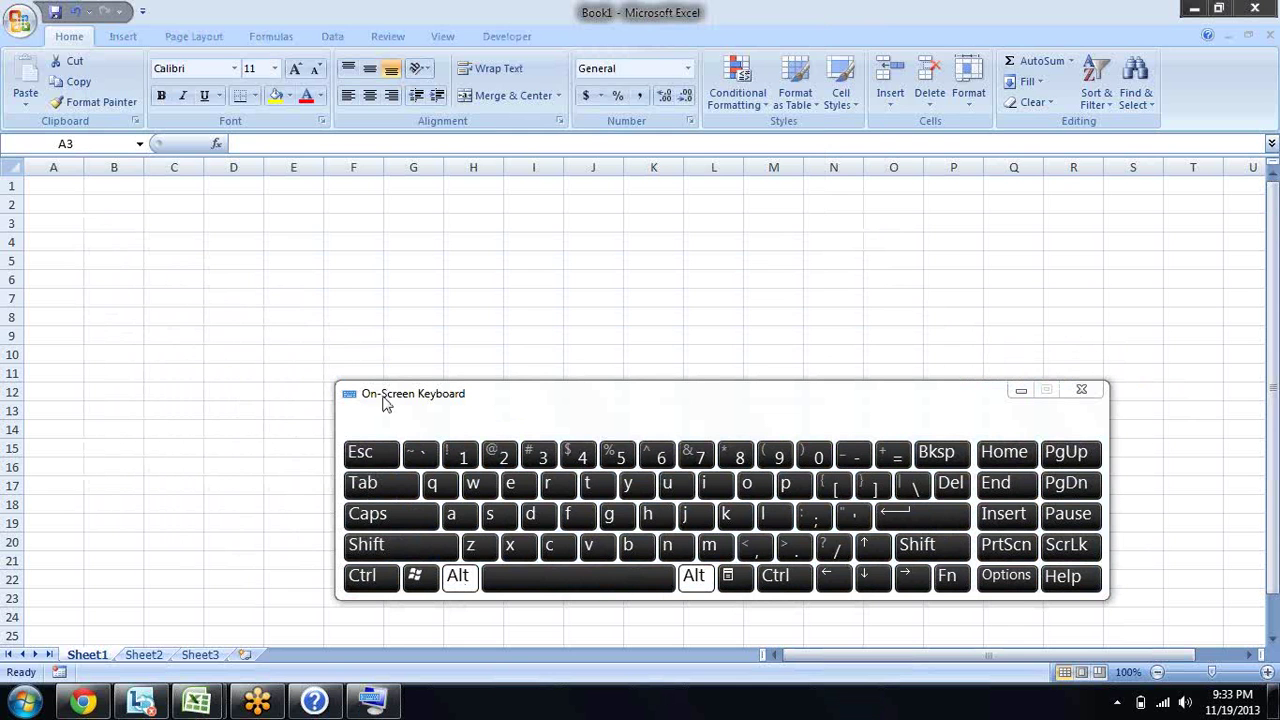
click(348, 10)
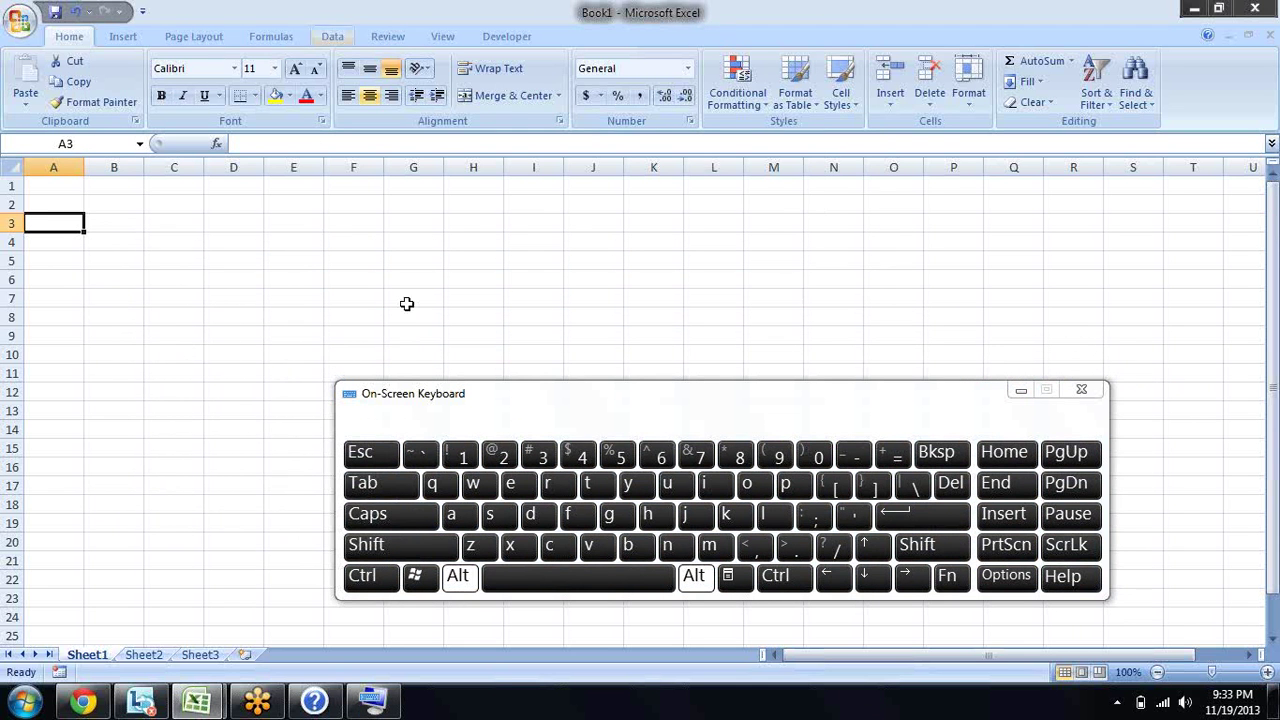
click(457, 577)
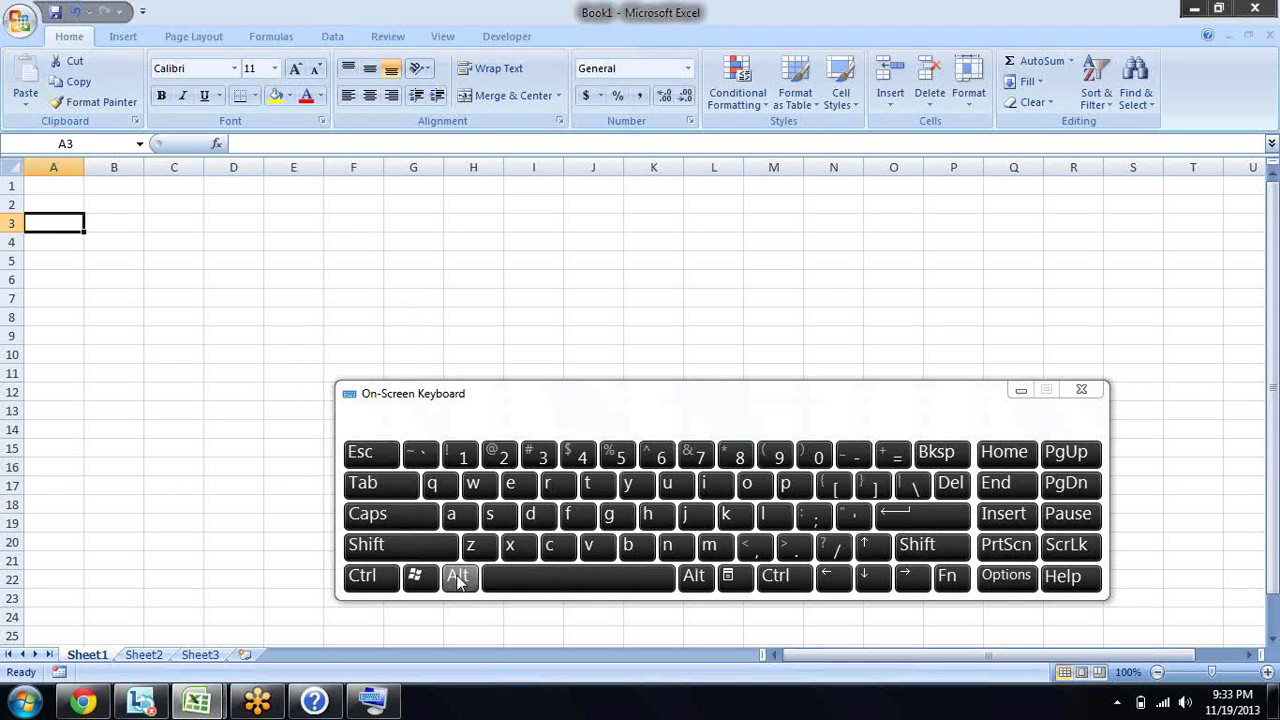
click(457, 577)
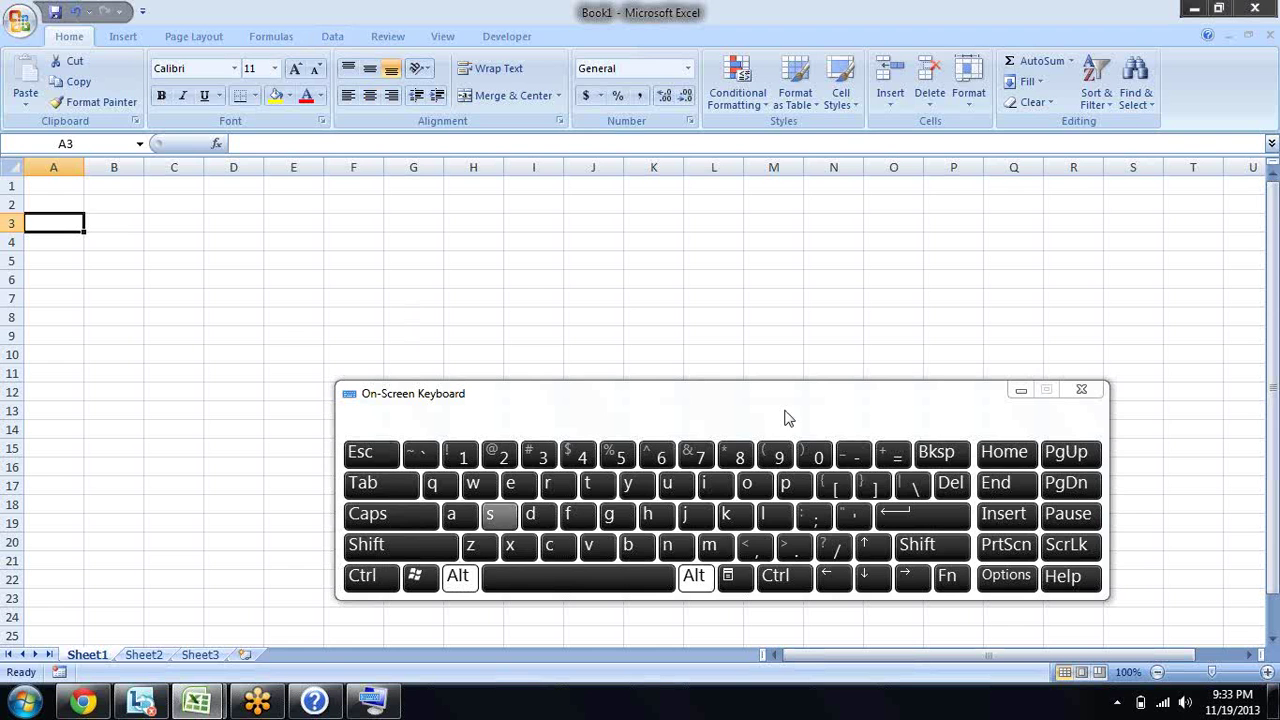
click(1088, 389)
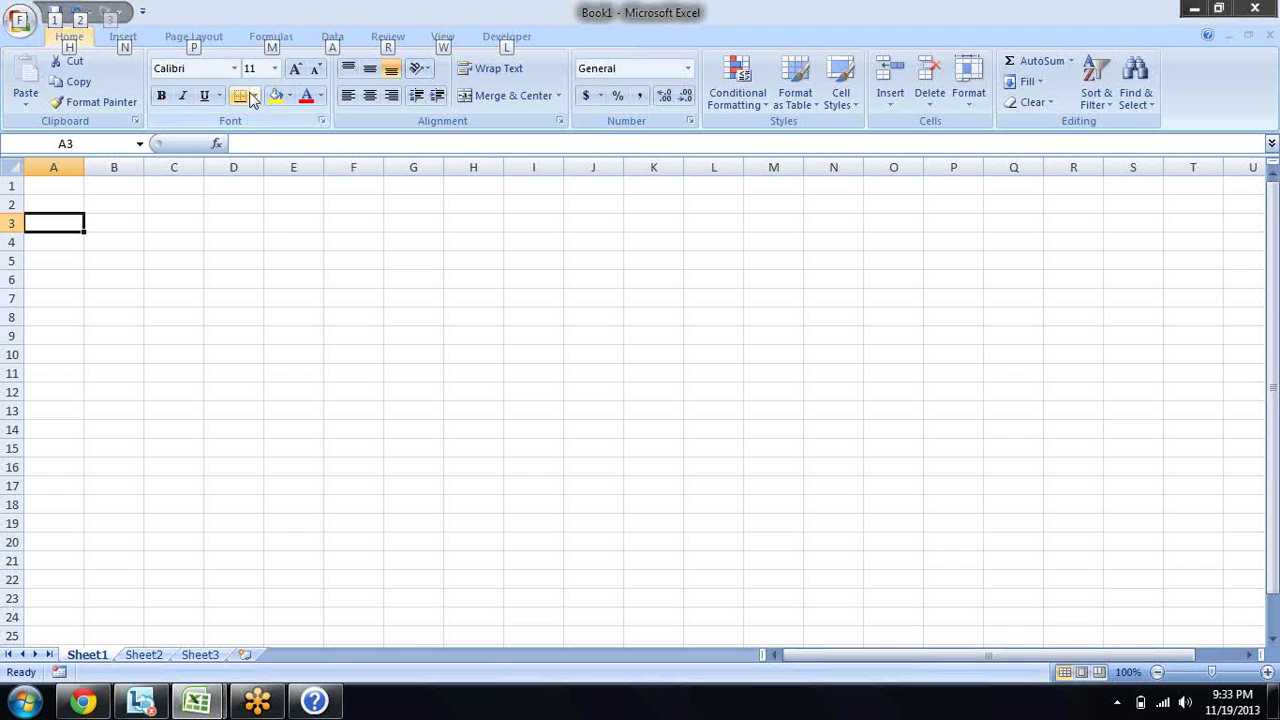
Open the Home tab's Borders dropdown list using the Alt, H, B shortcut letters.
key(alt)
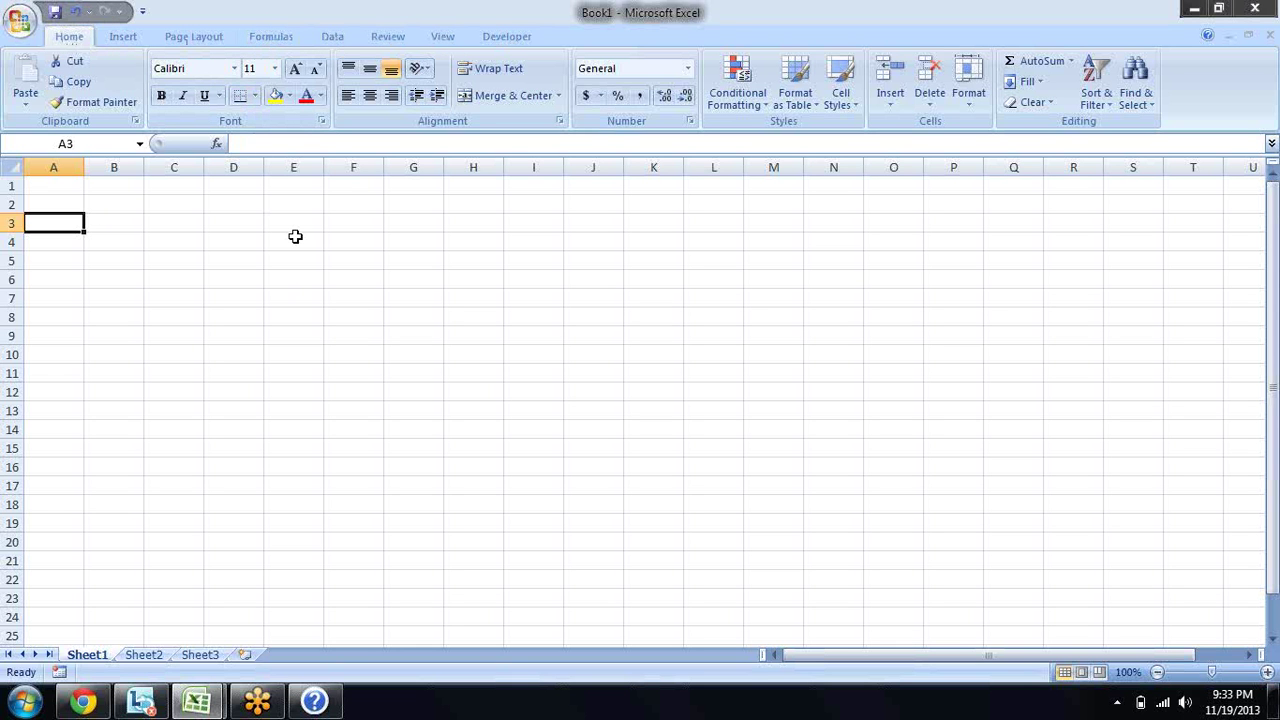
key(alt)
key(h)
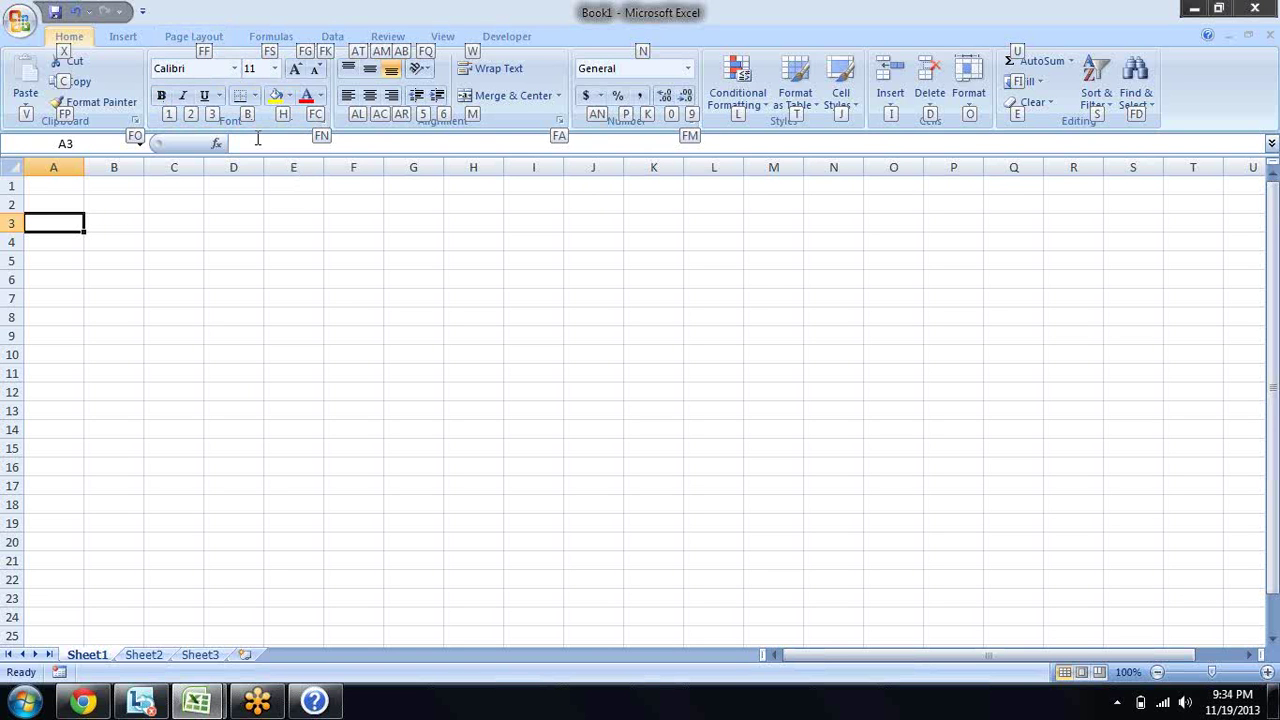
key(b)
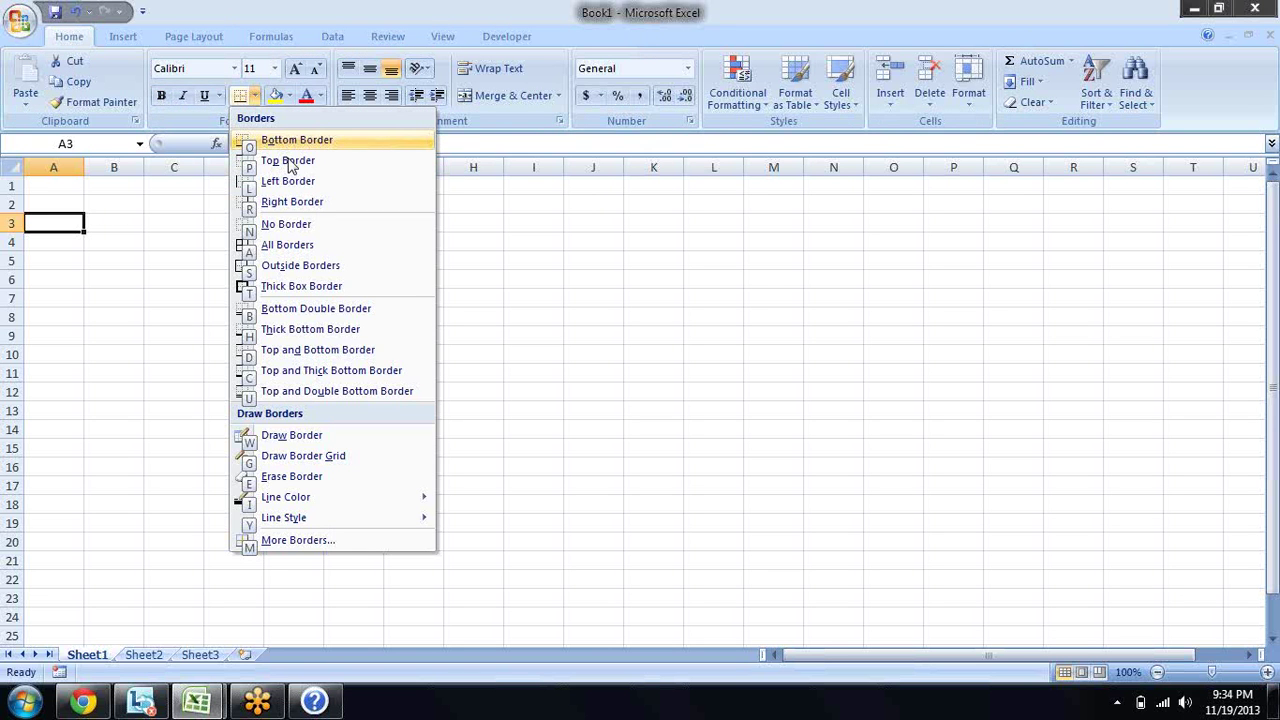
Select D2:K8 and apply All Borders to form a bordered grid.
click(287, 247)
key(Right)
key(Right)
key(Right)
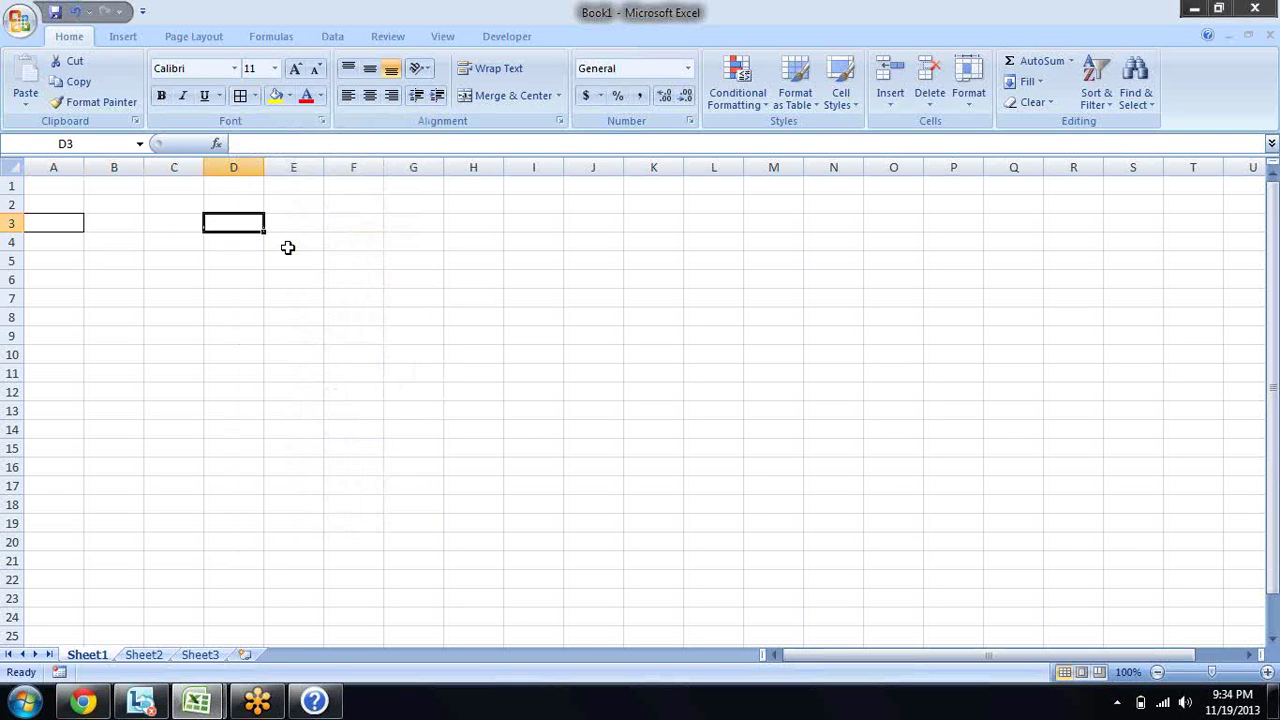
key(Up)
key(shift+Right)
key(shift+Right)
key(shift+Right)
key(shift+Right)
key(shift+Right)
key(shift+Right)
key(shift+Down)
key(shift+Down)
key(shift+Down)
key(shift+Down)
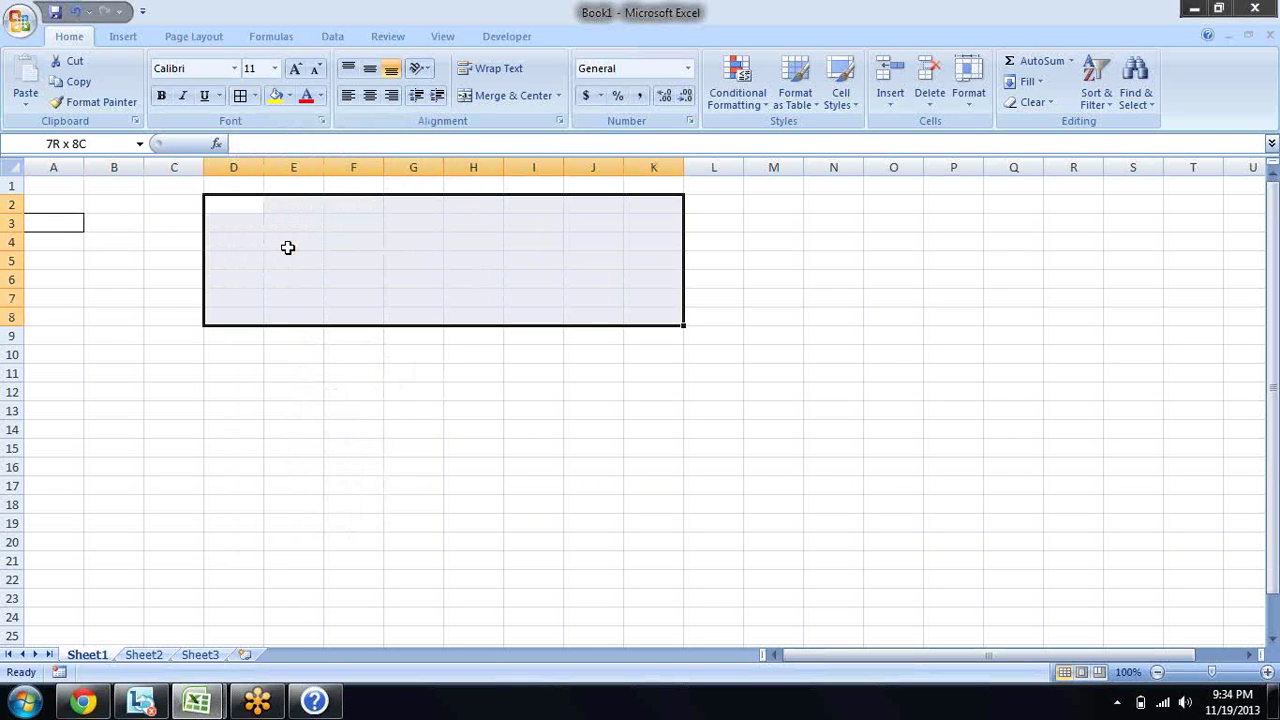
key(alt+h)
key(b)
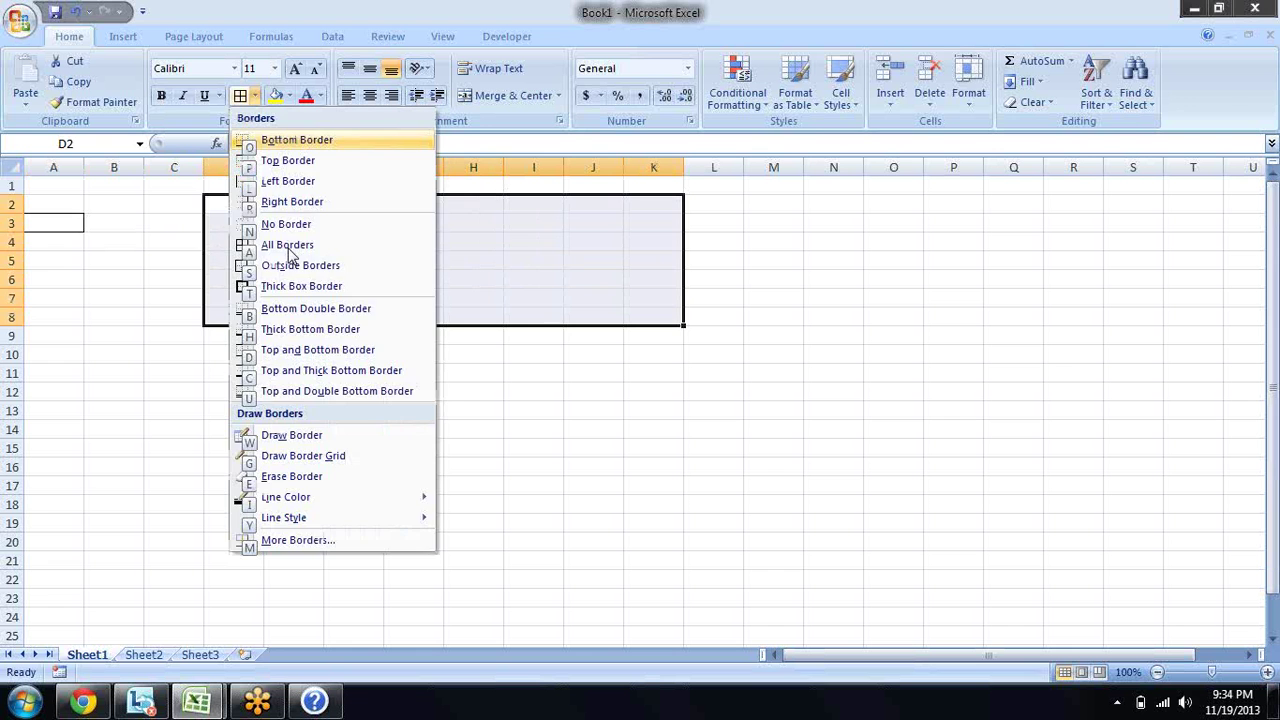
key(a)
Merge and center D2:K2 into one cell with Alt, H, M, C.
key(Down)
key(Down)
key(Up)
key(Up)
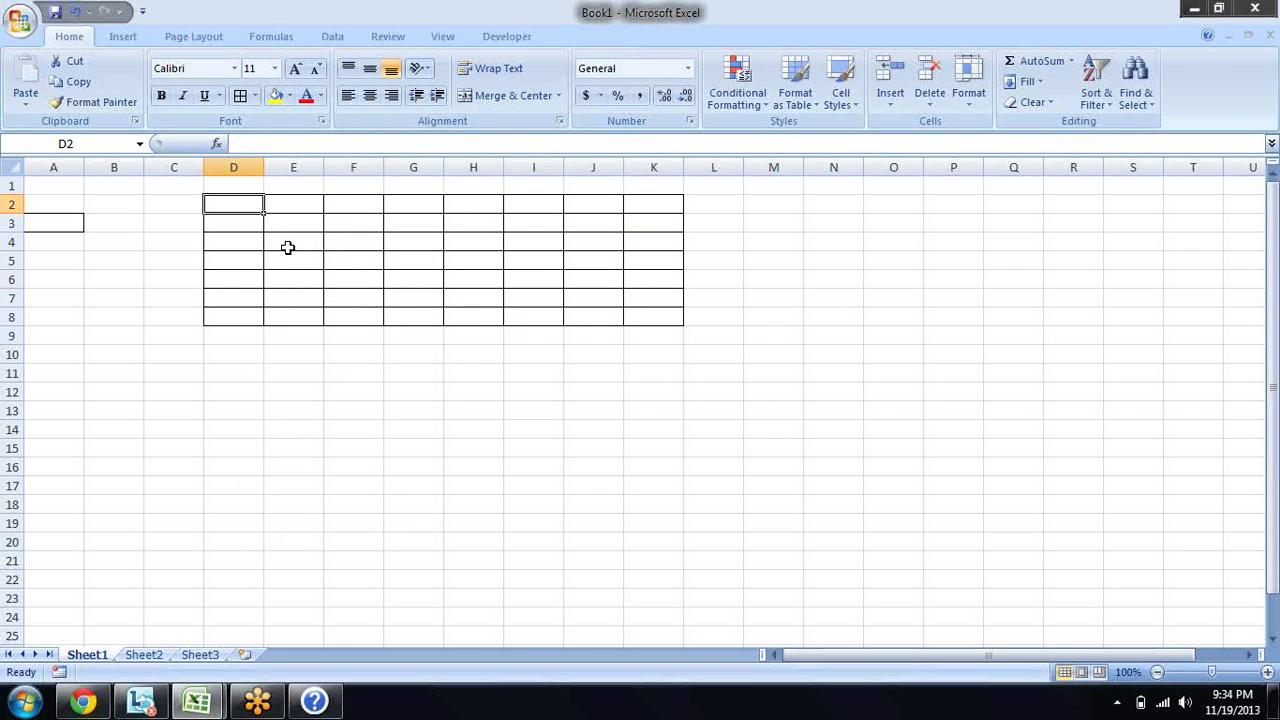
key(shift+Right)
key(shift+Right)
key(shift+Right)
key(shift+Right)
key(shift+Right)
key(shift+Right)
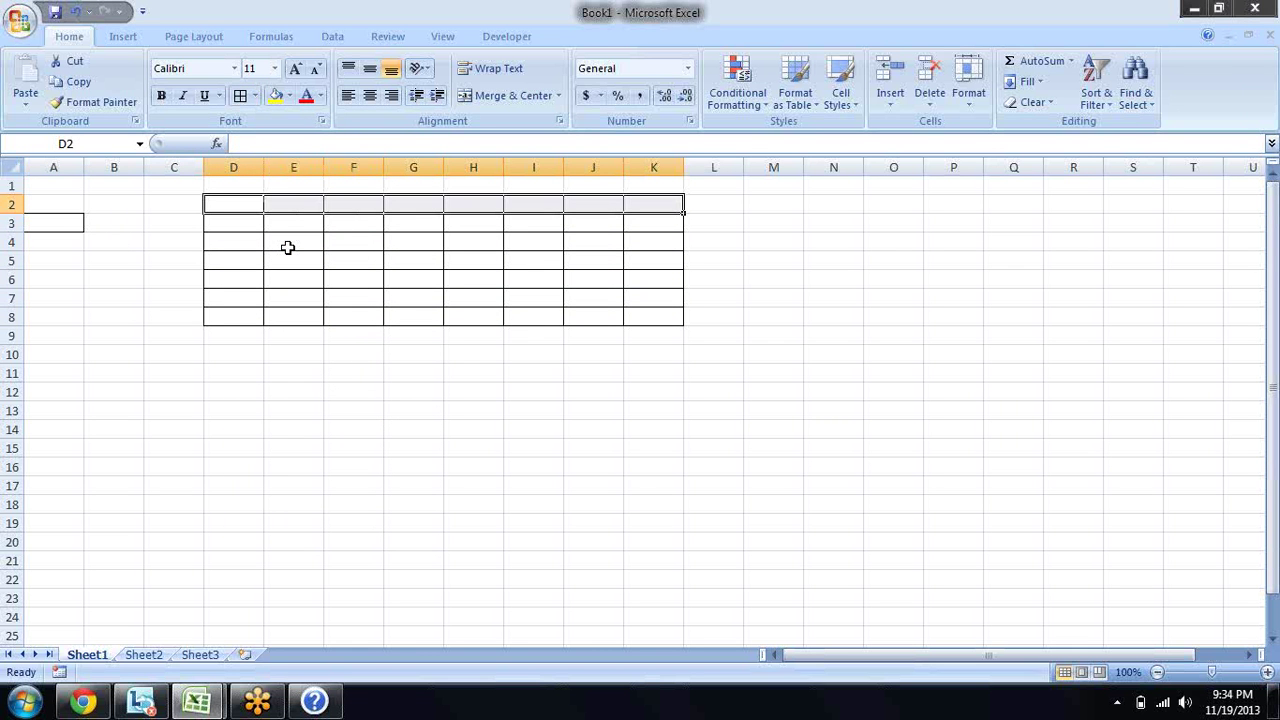
key(alt+h)
key(m)
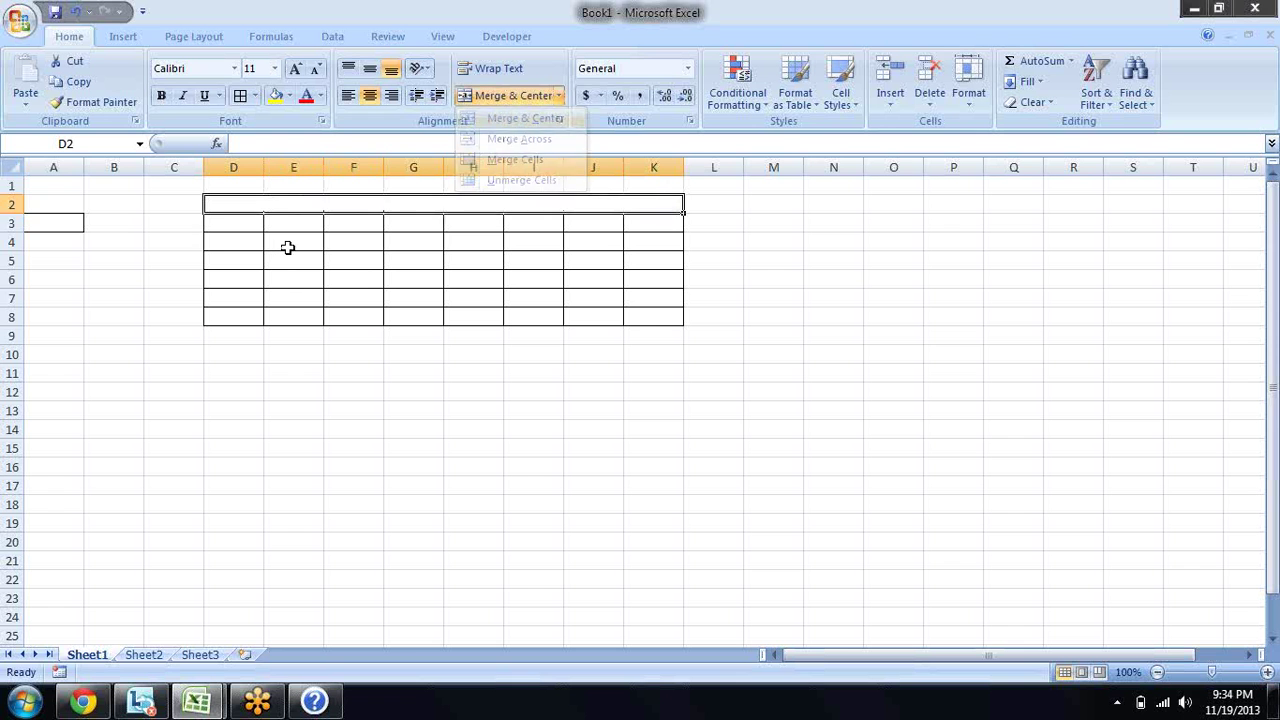
key(c)
Merge D3:D7 into one cell, then undo the merge with Ctrl+Z.
key(Down)
key(shift+Down)
key(shift+Down)
key(shift+Down)
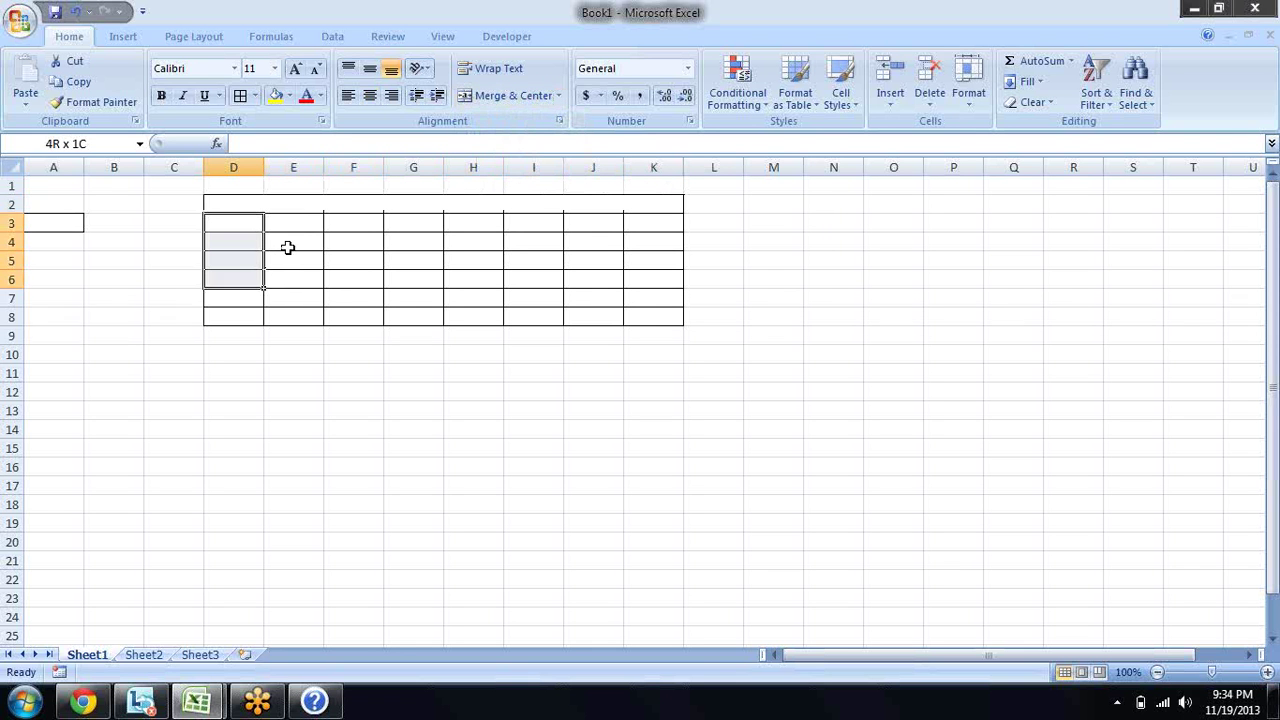
key(shift+Down)
key(alt+h)
key(m)
key(c)
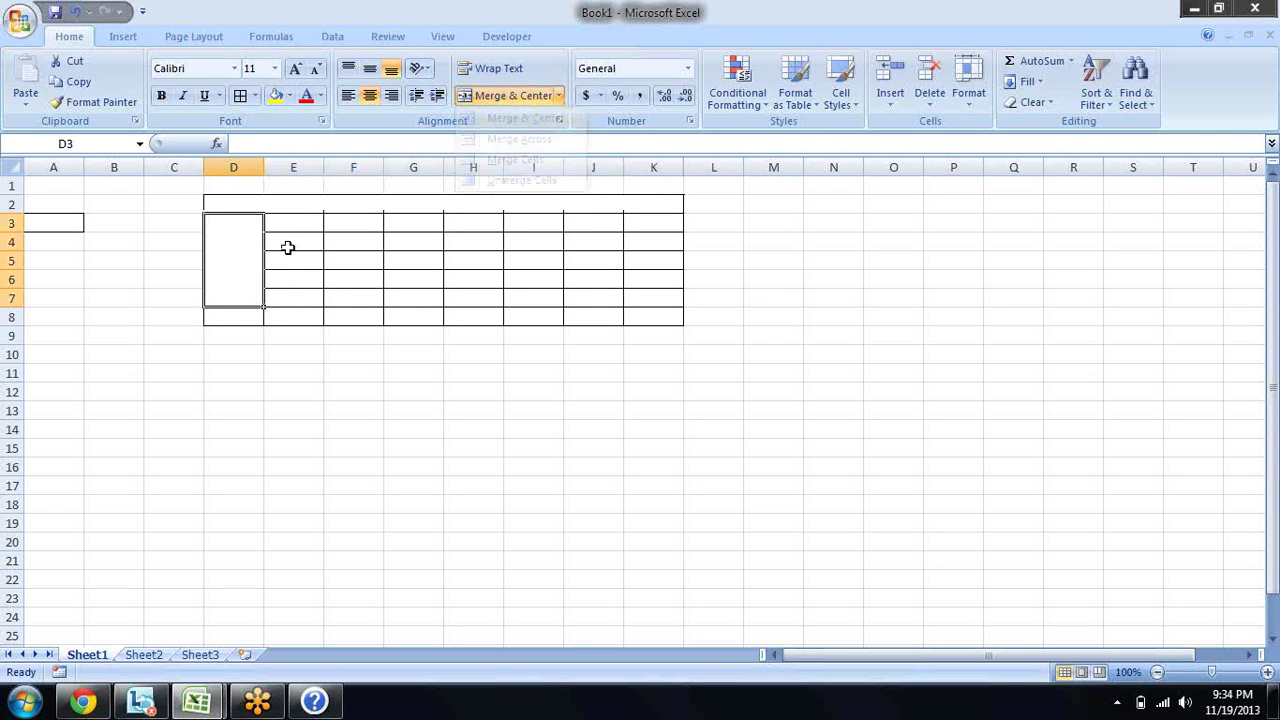
key(Right)
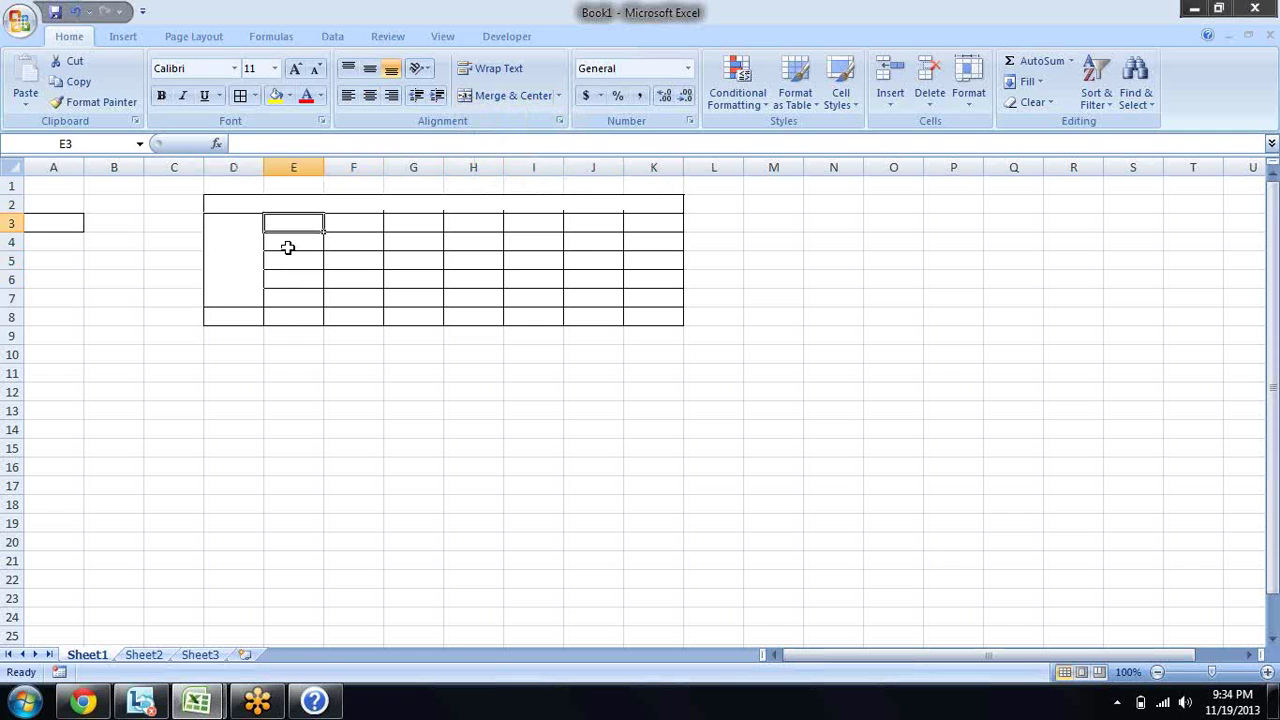
key(ctrl+z)
key(ctrl+z)
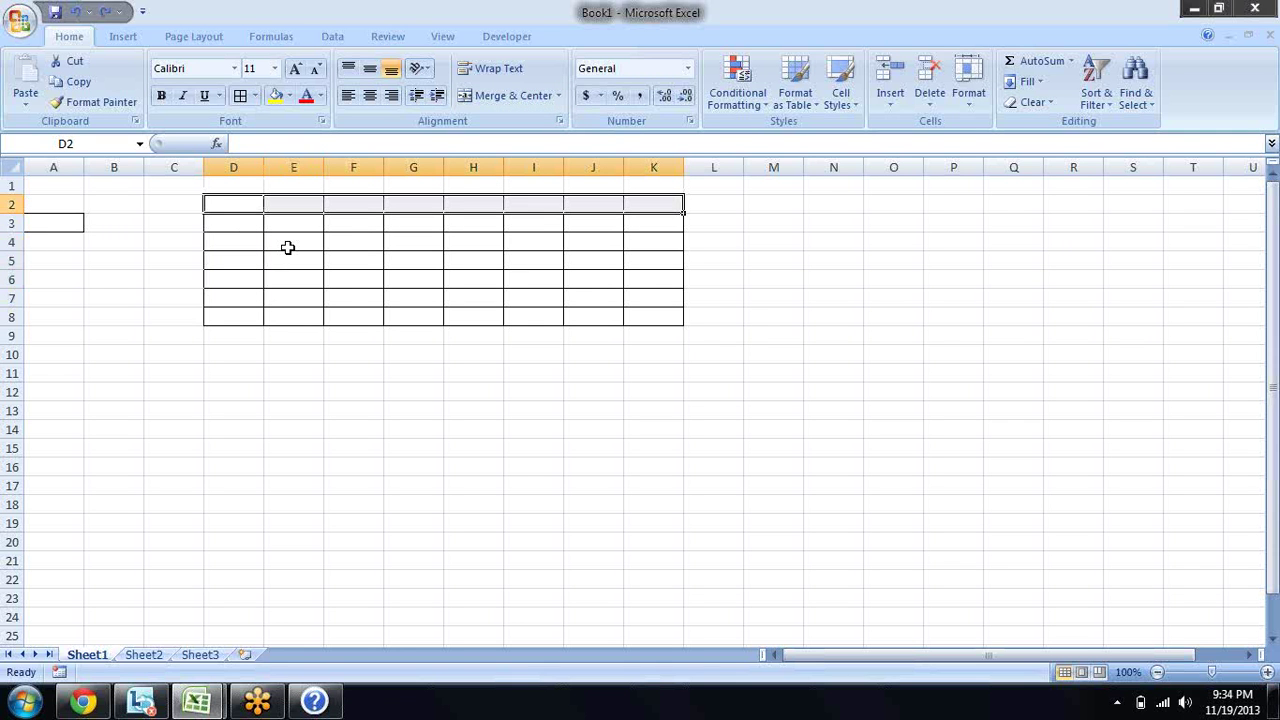
View the sheet in Print Preview twice via Alt, F, W, V, closing it each time.
key(alt)
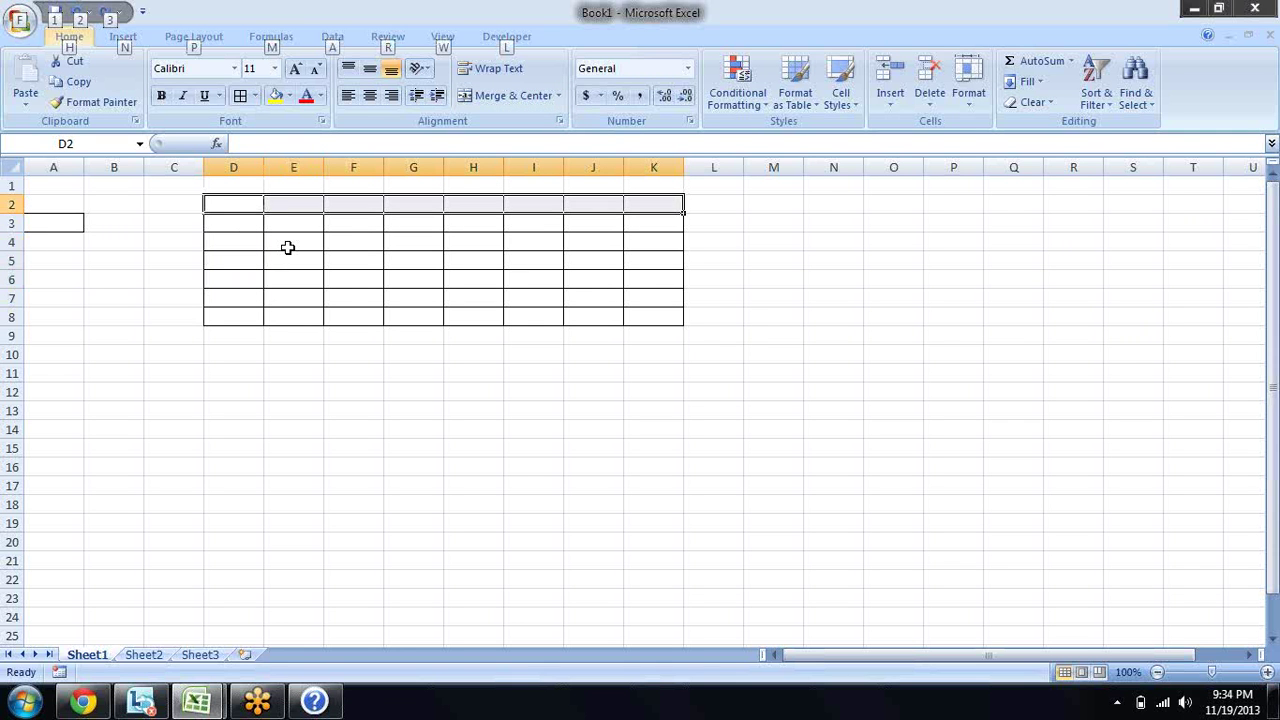
key(h)
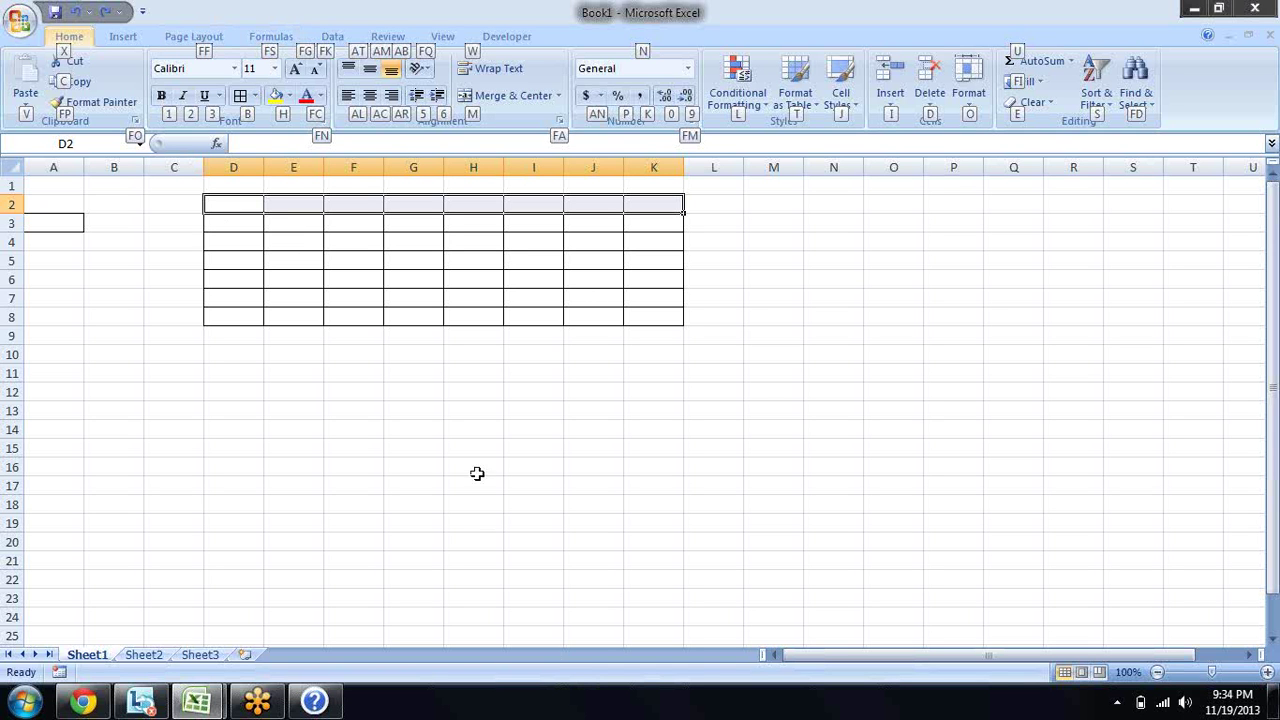
key(Escape)
key(Escape)
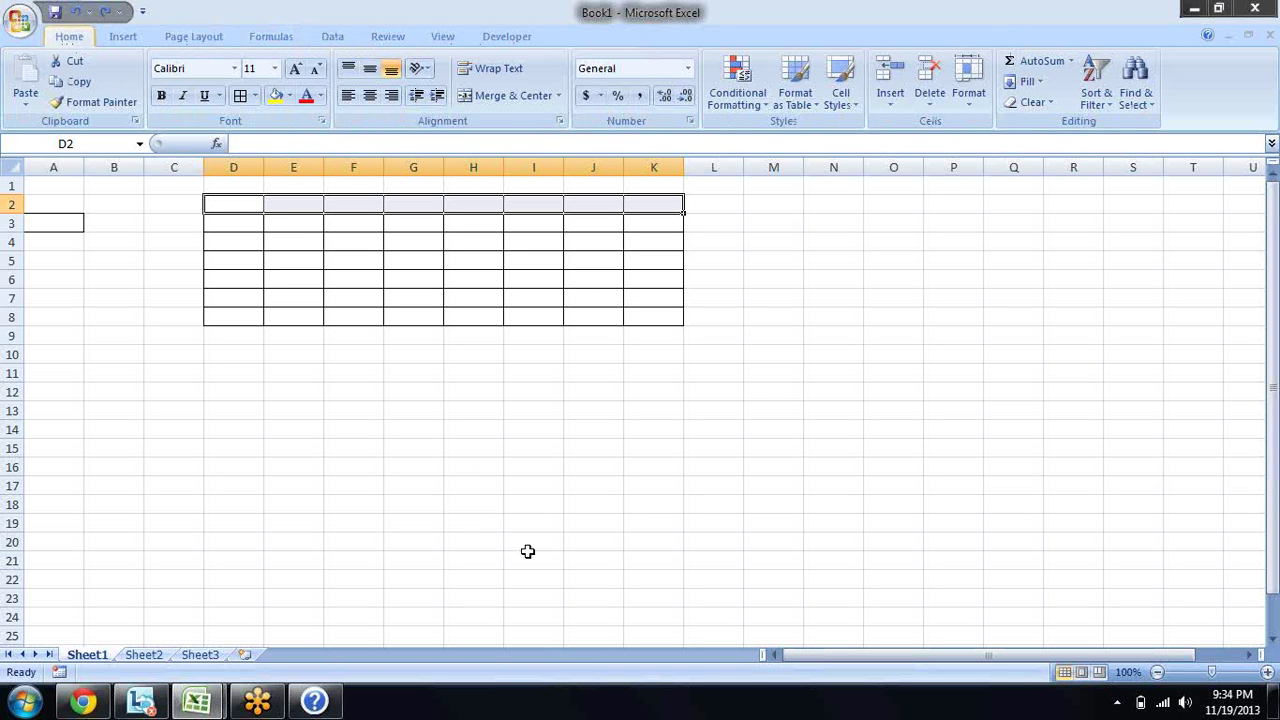
key(alt)
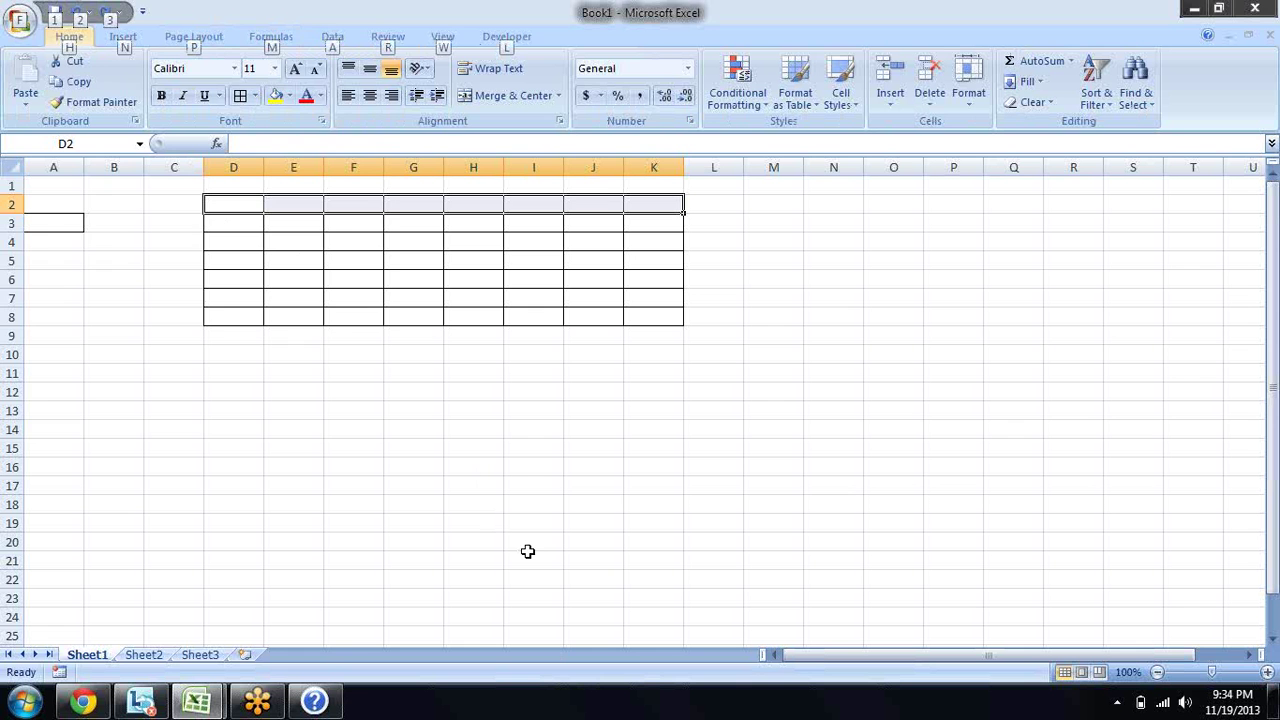
key(f)
key(w)
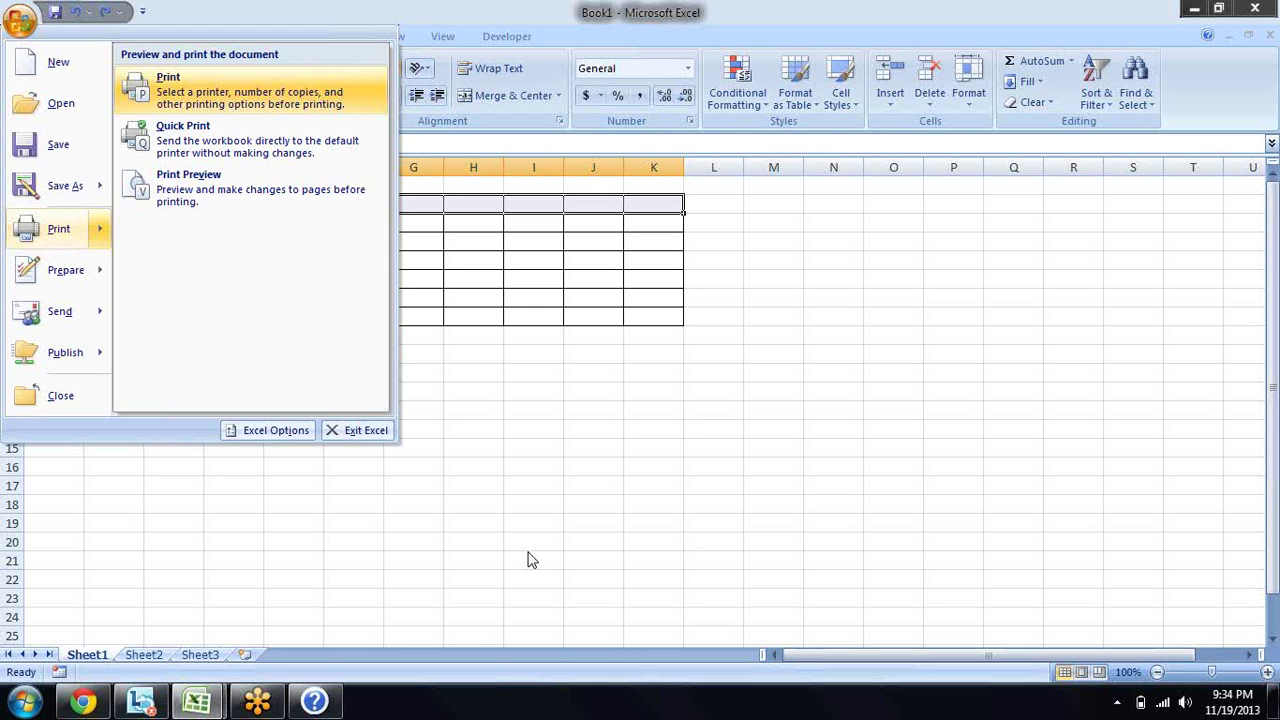
key(v)
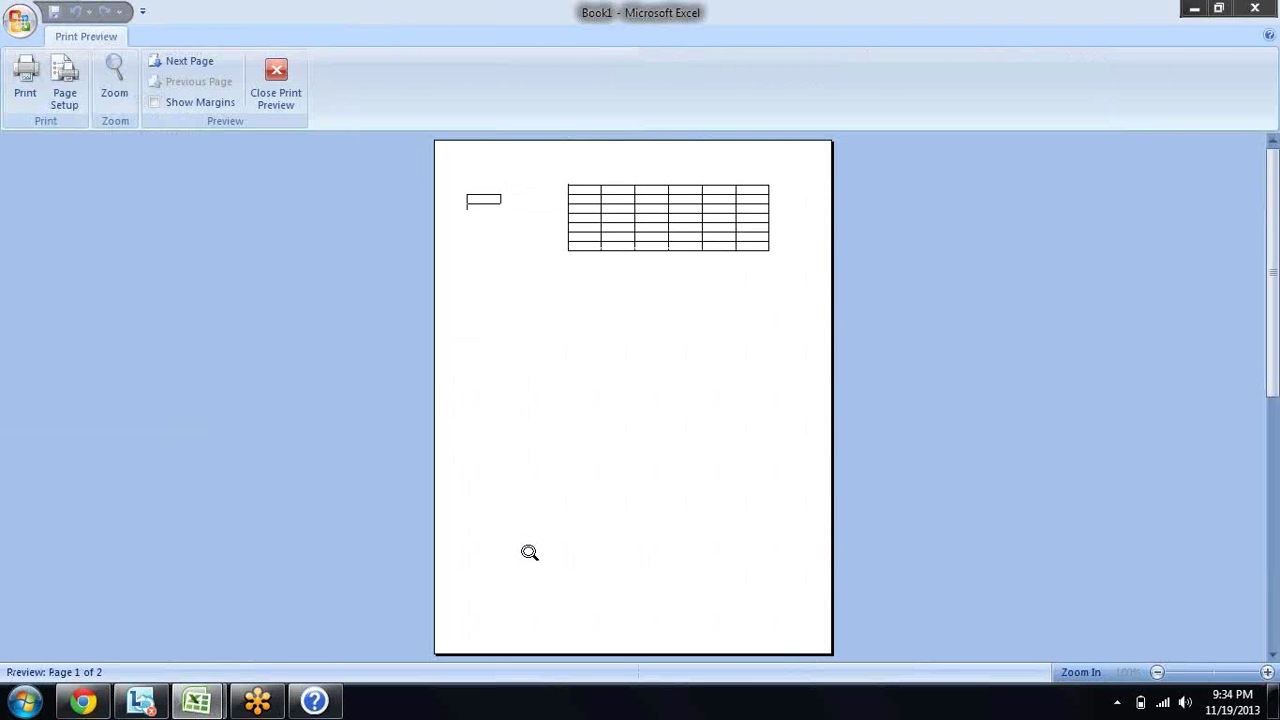
key(Escape)
key(alt+f)
key(w)
key(v)
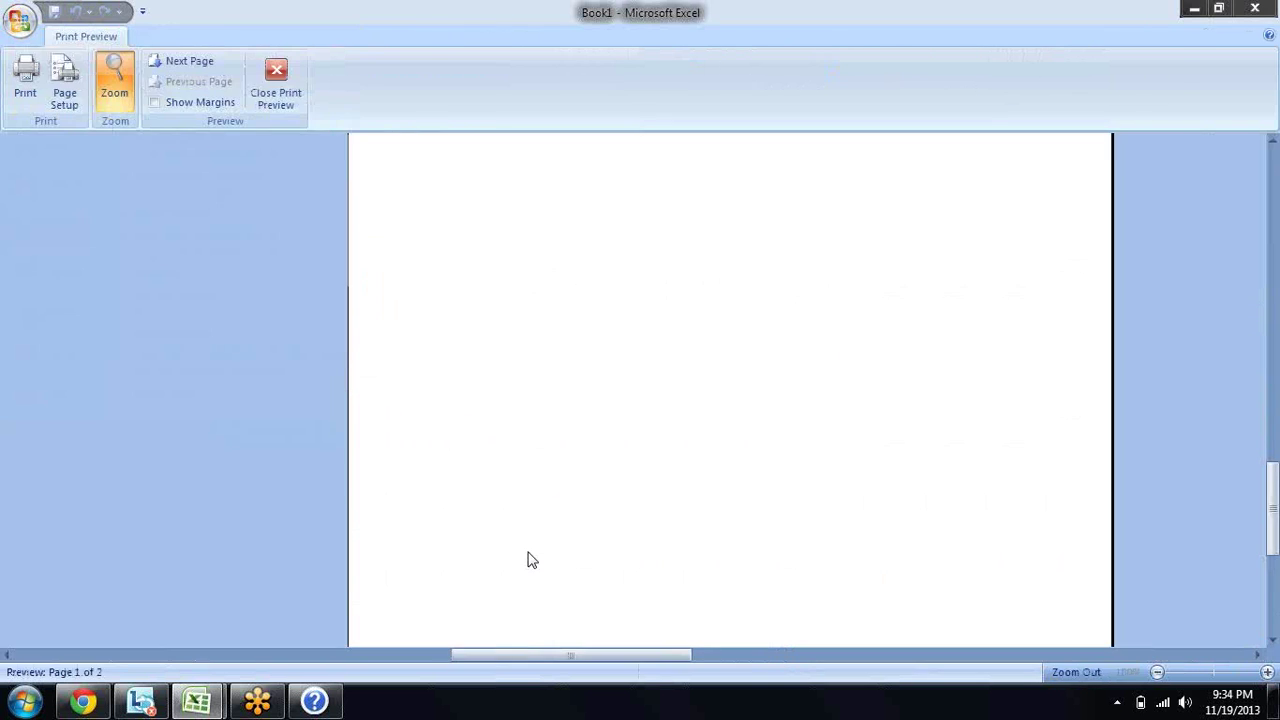
key(Escape)
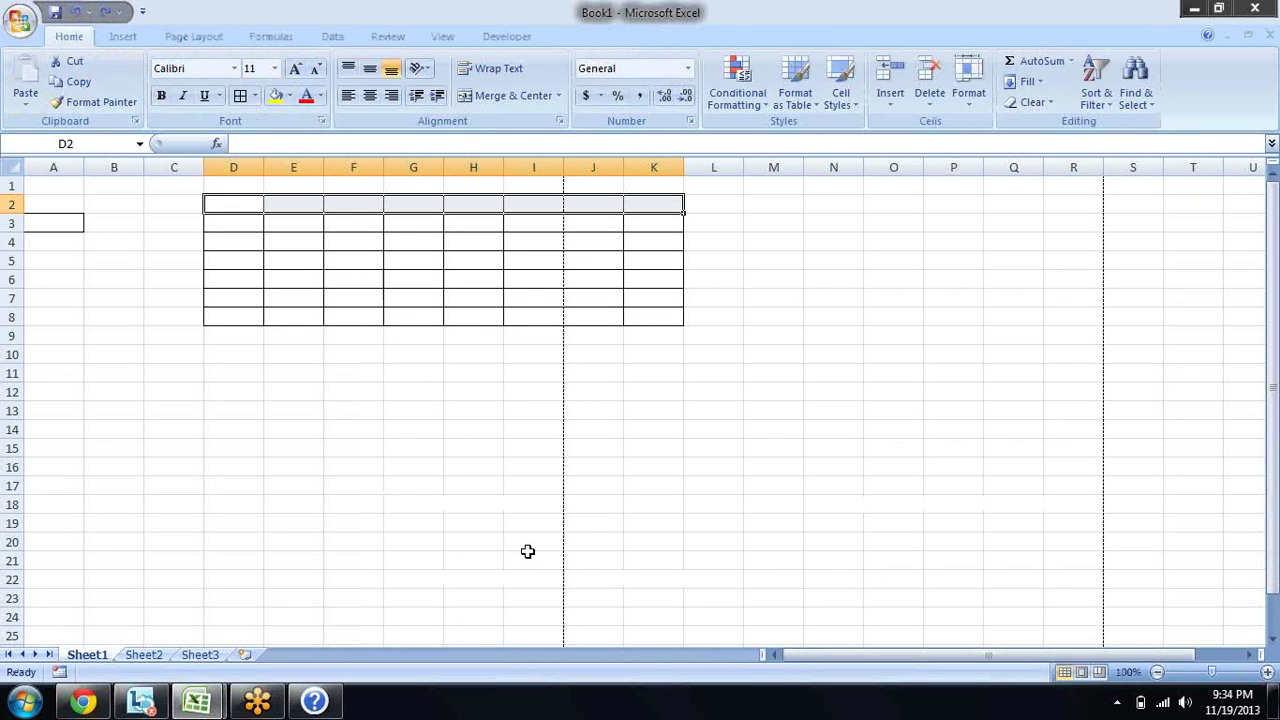
Switch to Page Break Preview, dismiss its welcome message, and return to Normal view.
key(alt+w)
key(i)
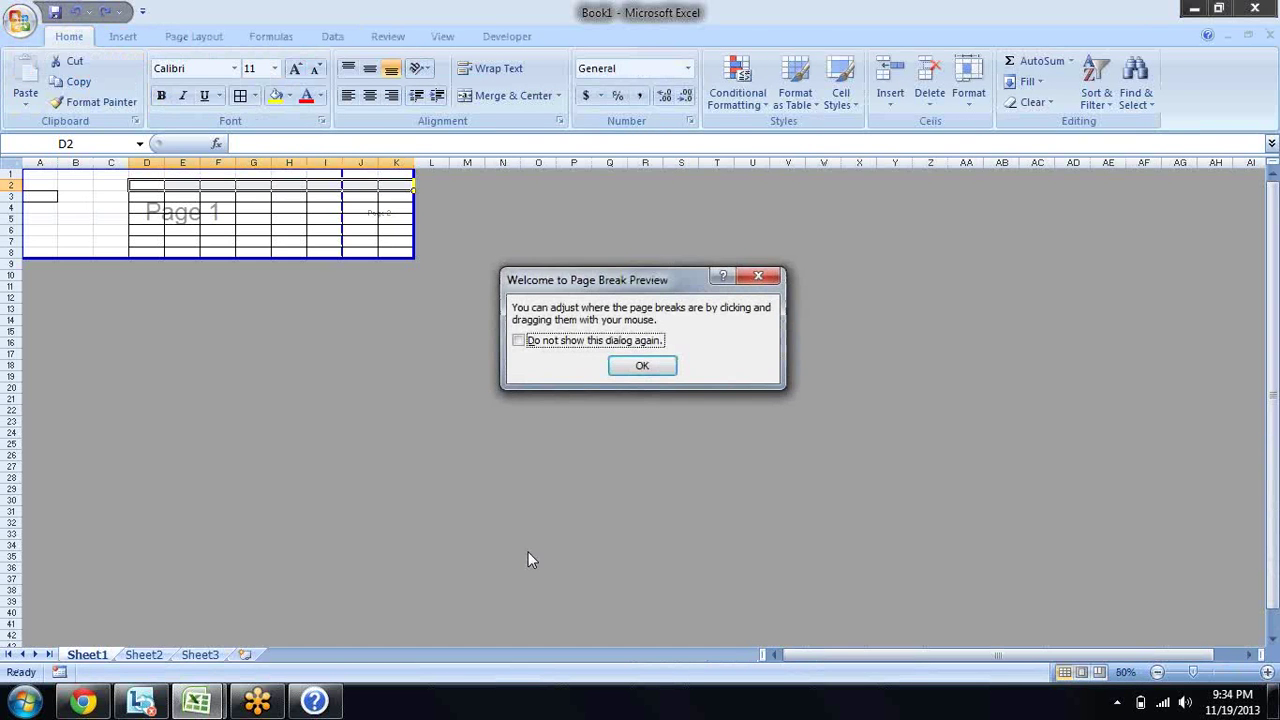
key(Return)
key(alt+v)
key(n)
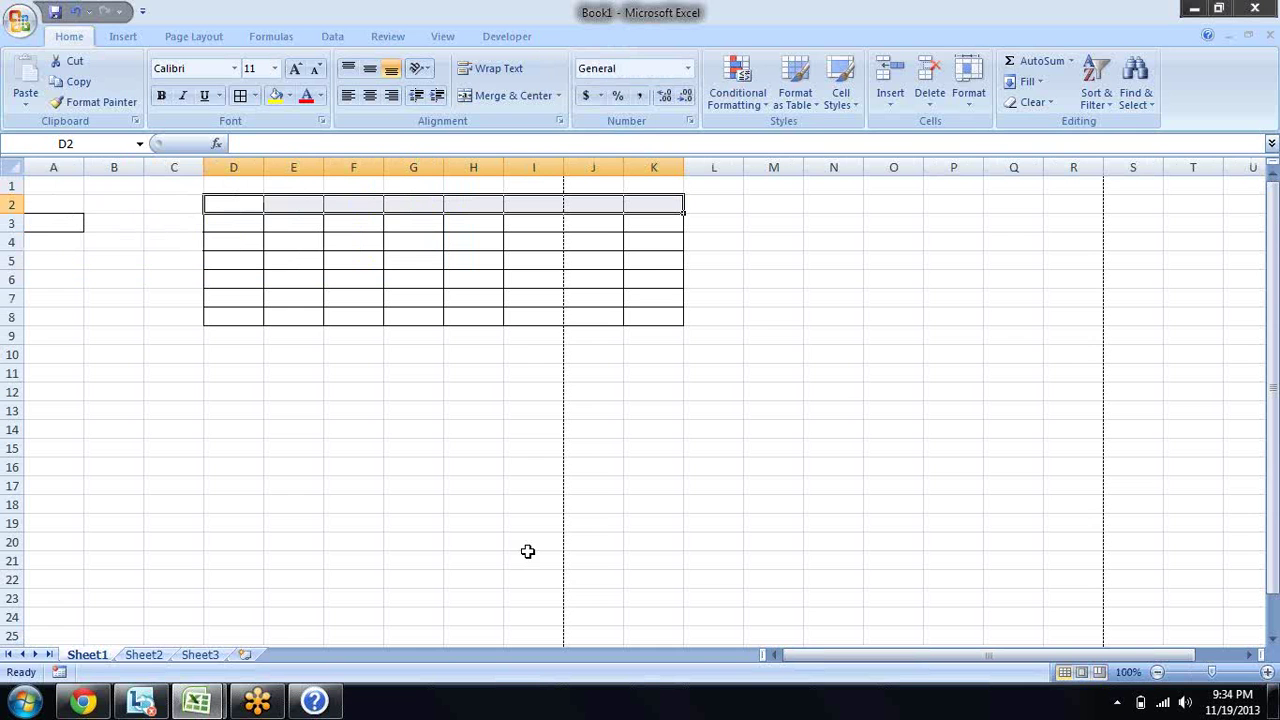
Check Print Preview once more, then move down to cell D4.
key(alt+f)
key(w)
key(v)
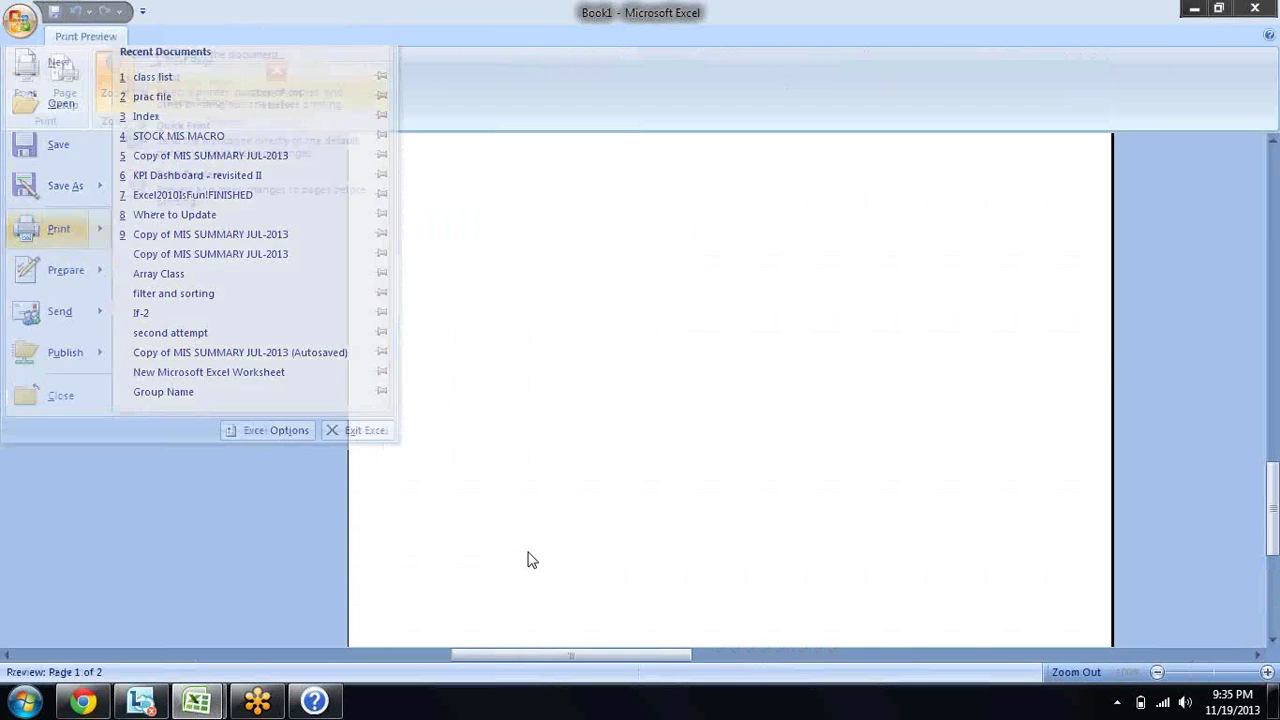
key(Escape)
key(Down)
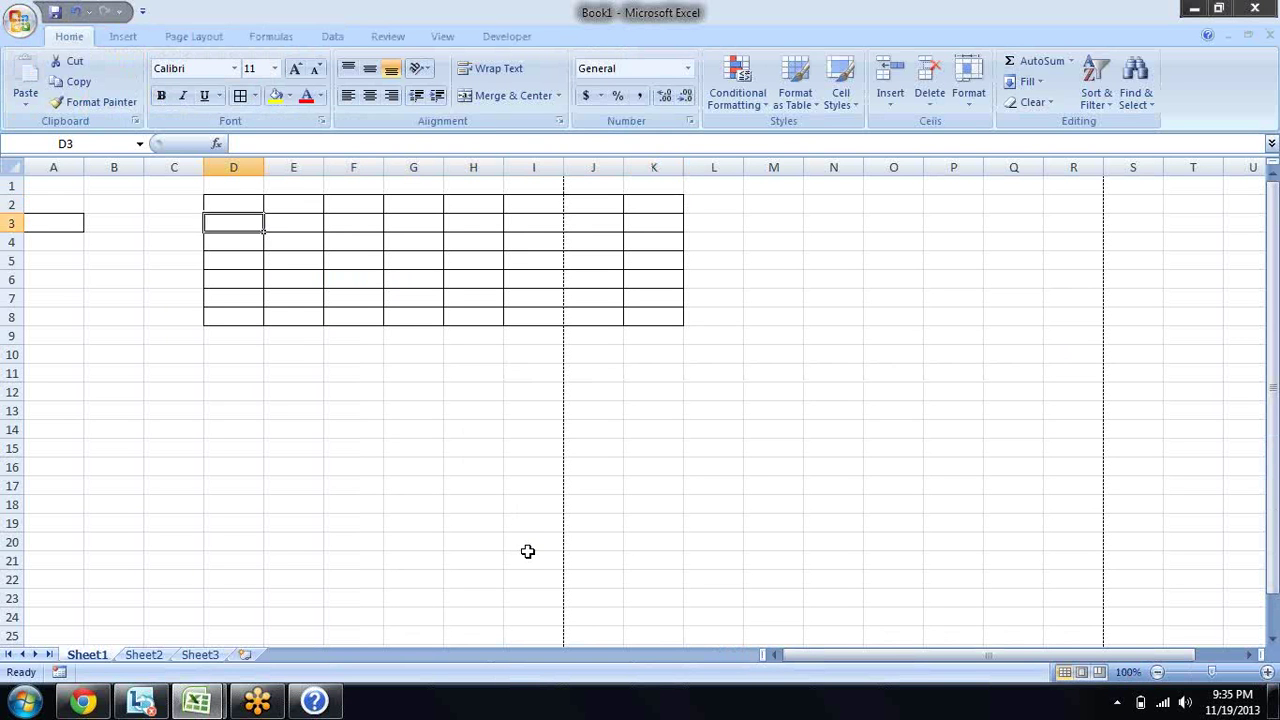
key(Down)
key(alt)
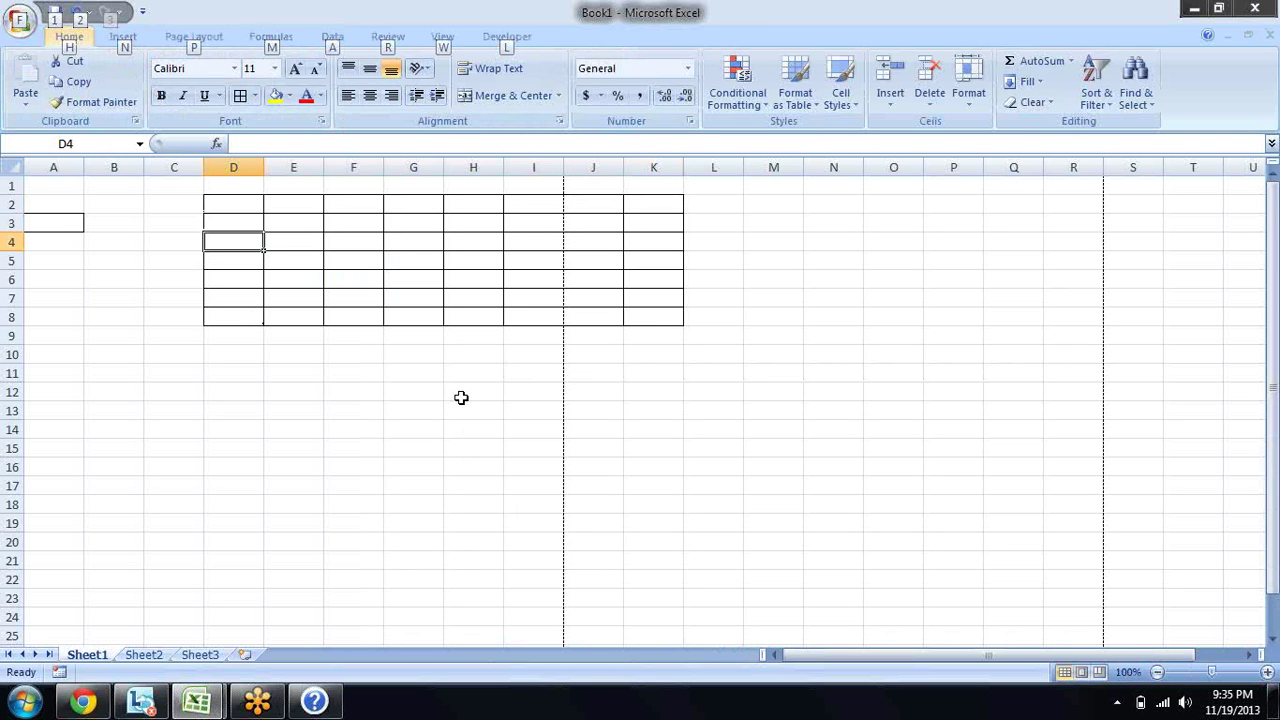
key(h)
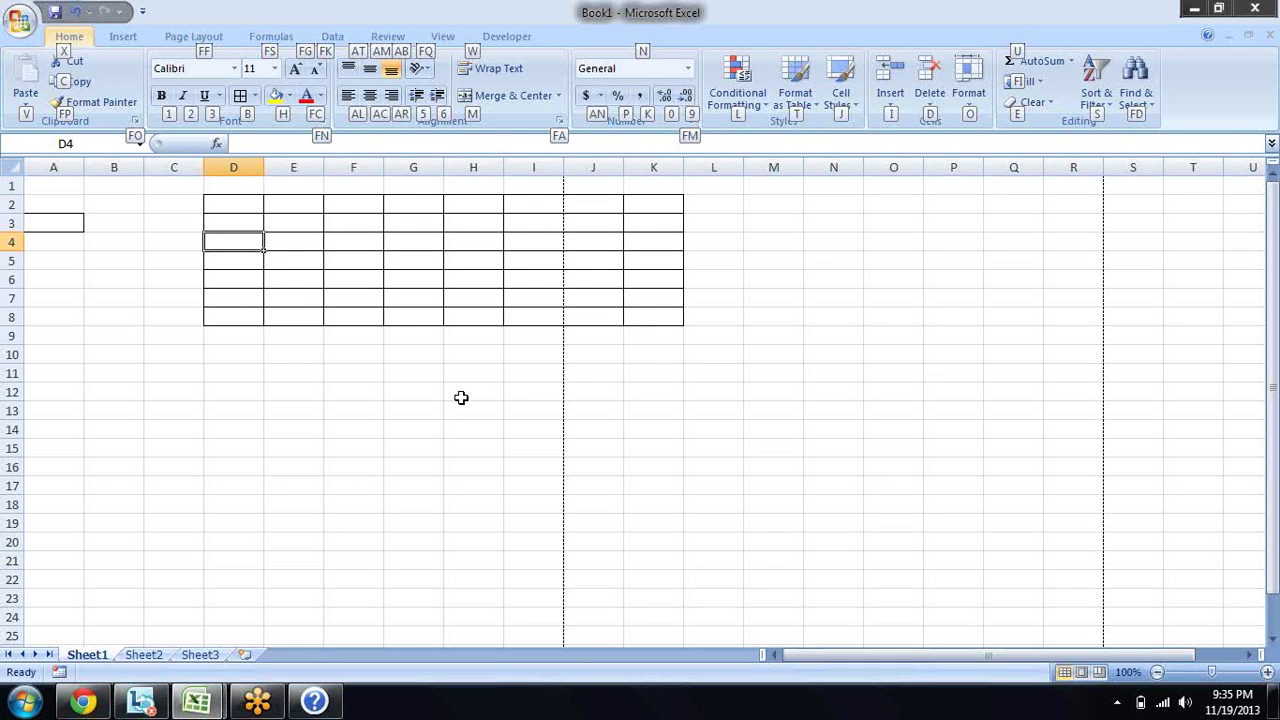
key(f)
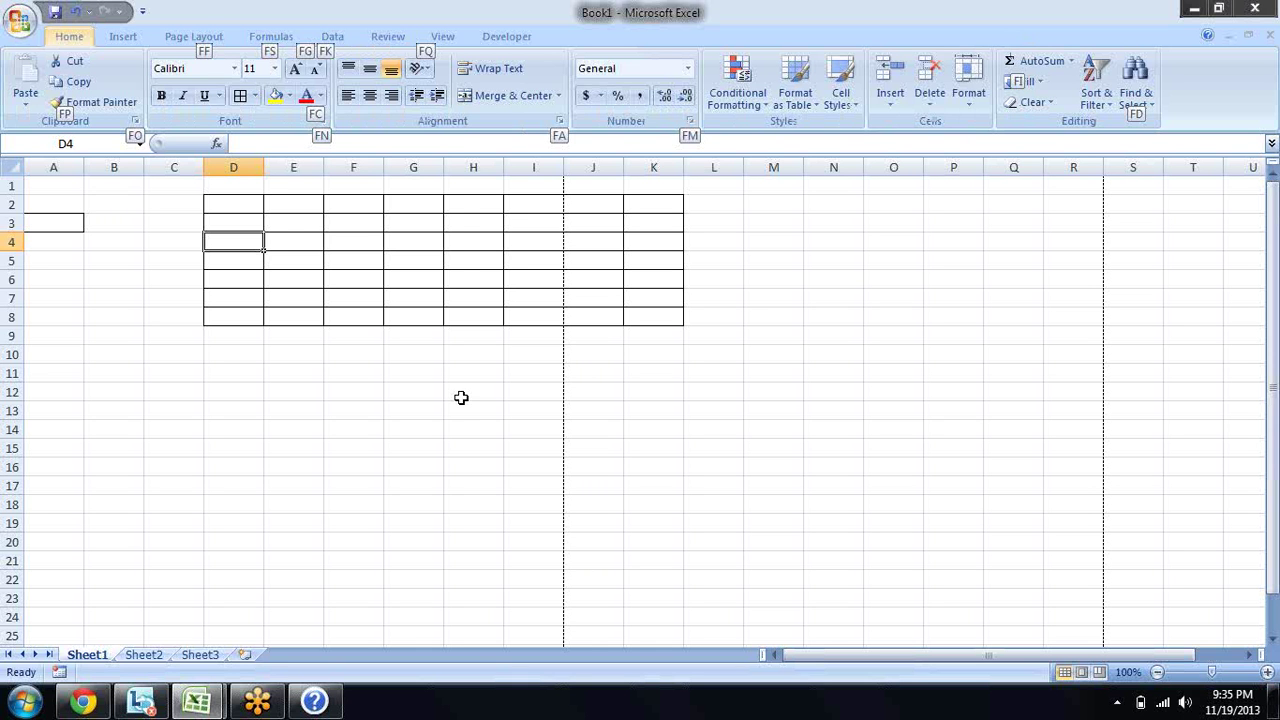
key(c)
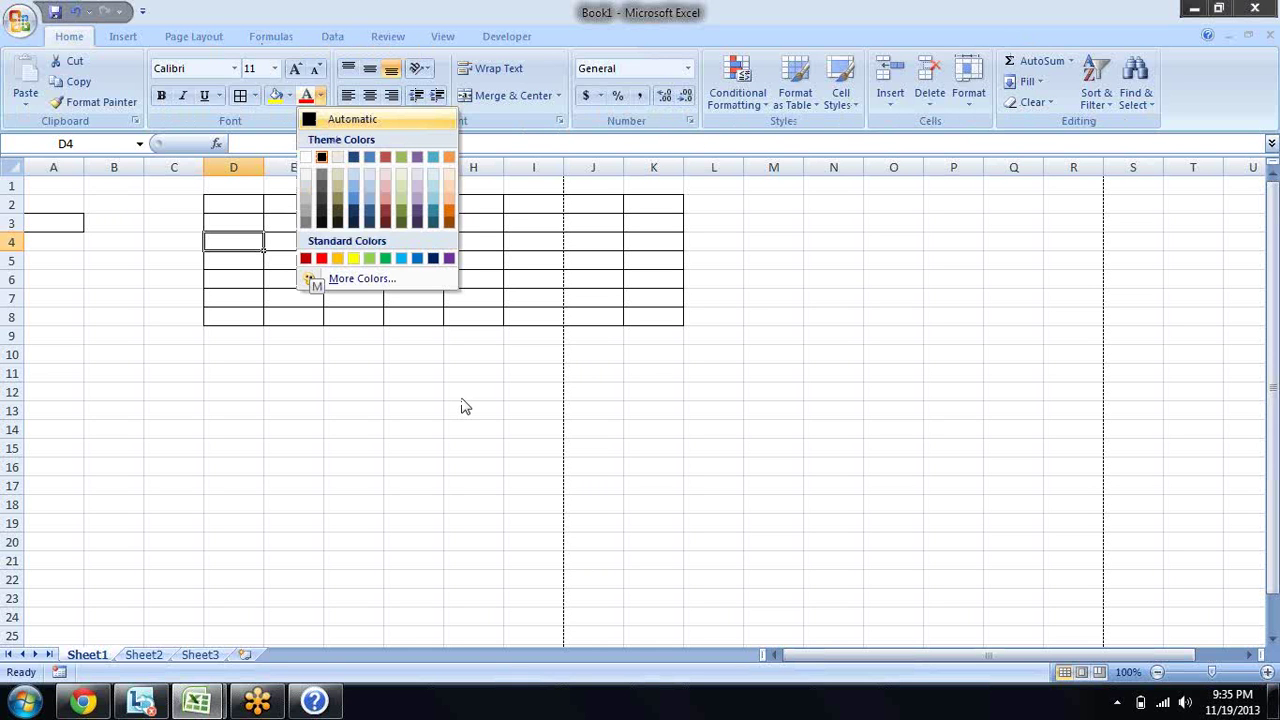
key(m)
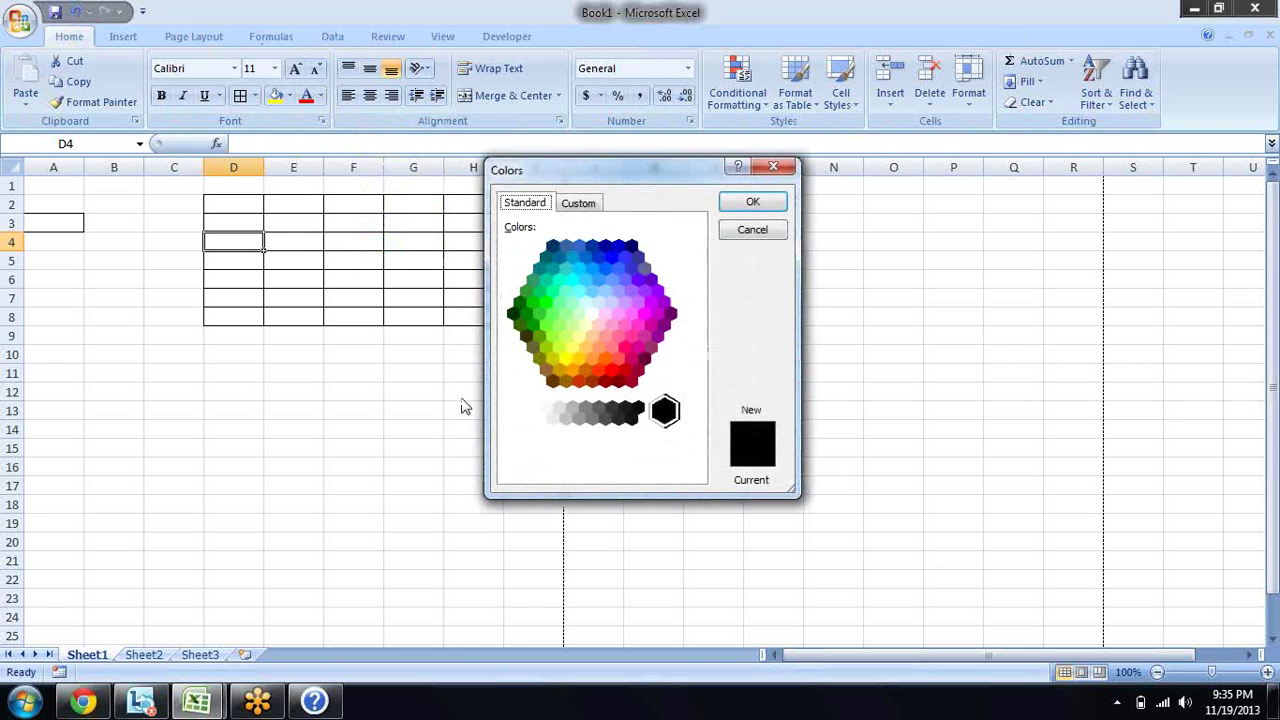
key(Escape)
click(430, 241)
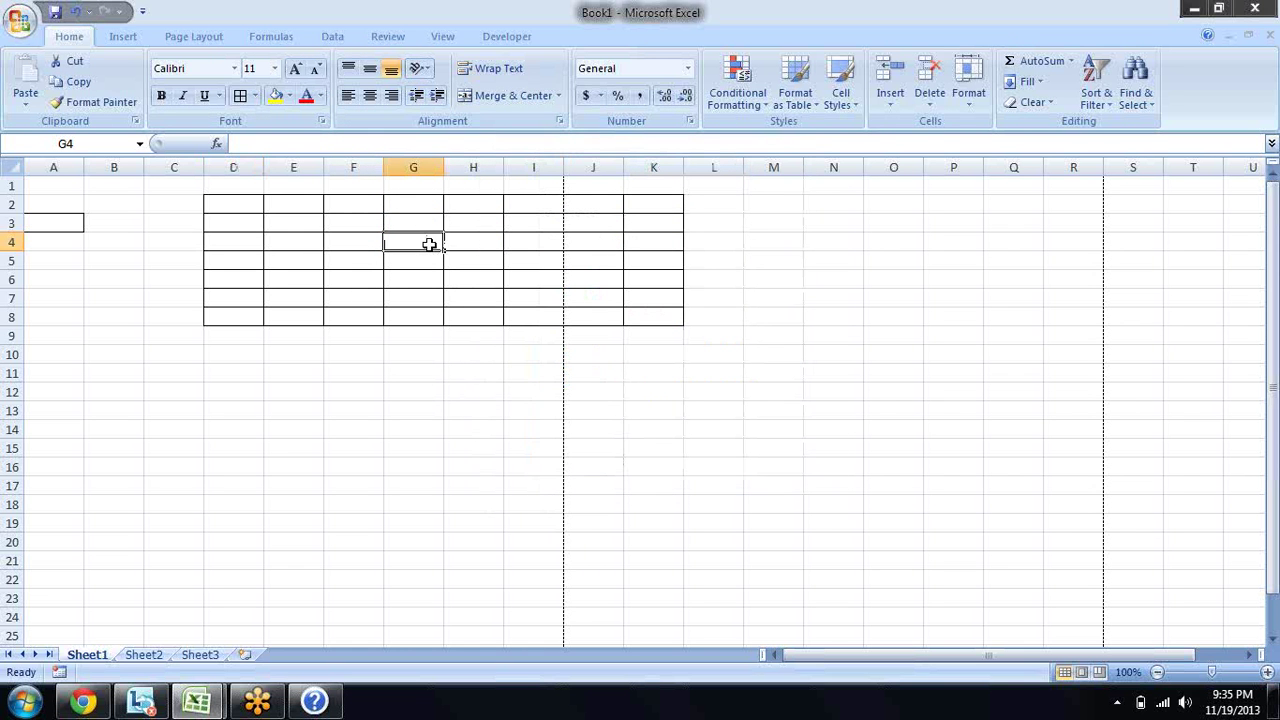
key(Left)
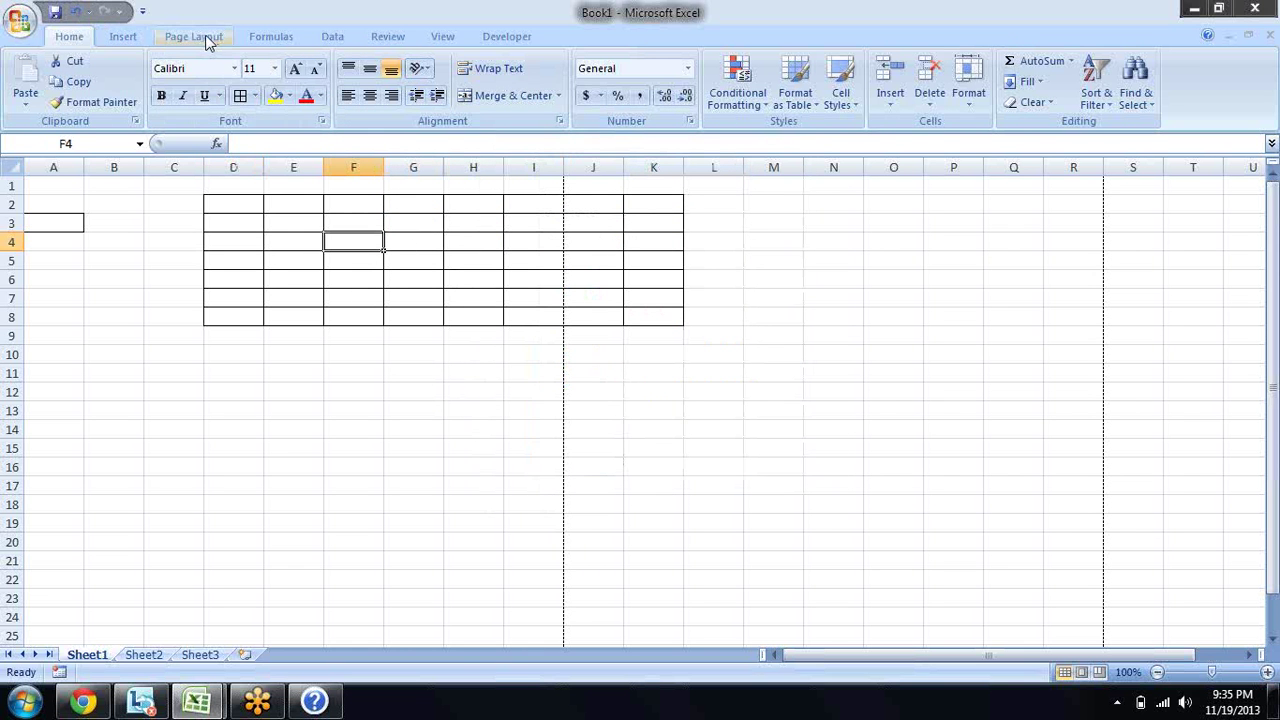
Open Page Setup from Page Layout with Alt, P, I, close and reopen it, then move it aside.
click(208, 38)
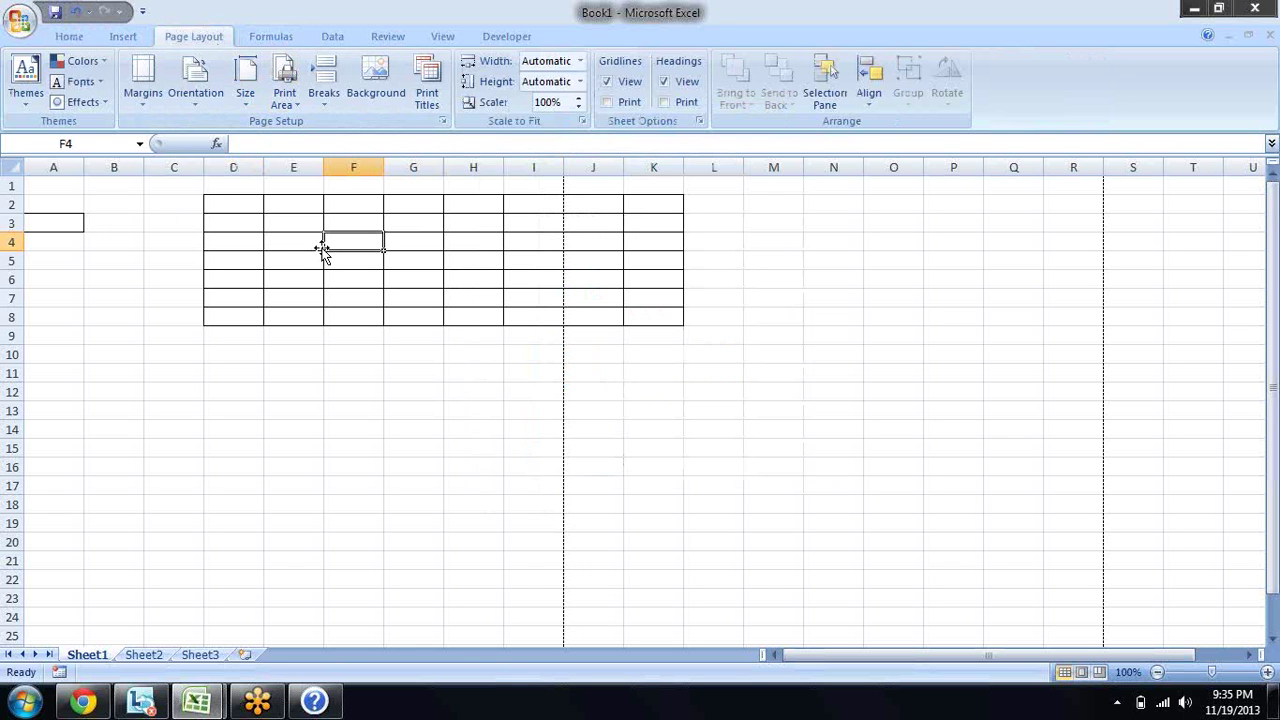
key(alt)
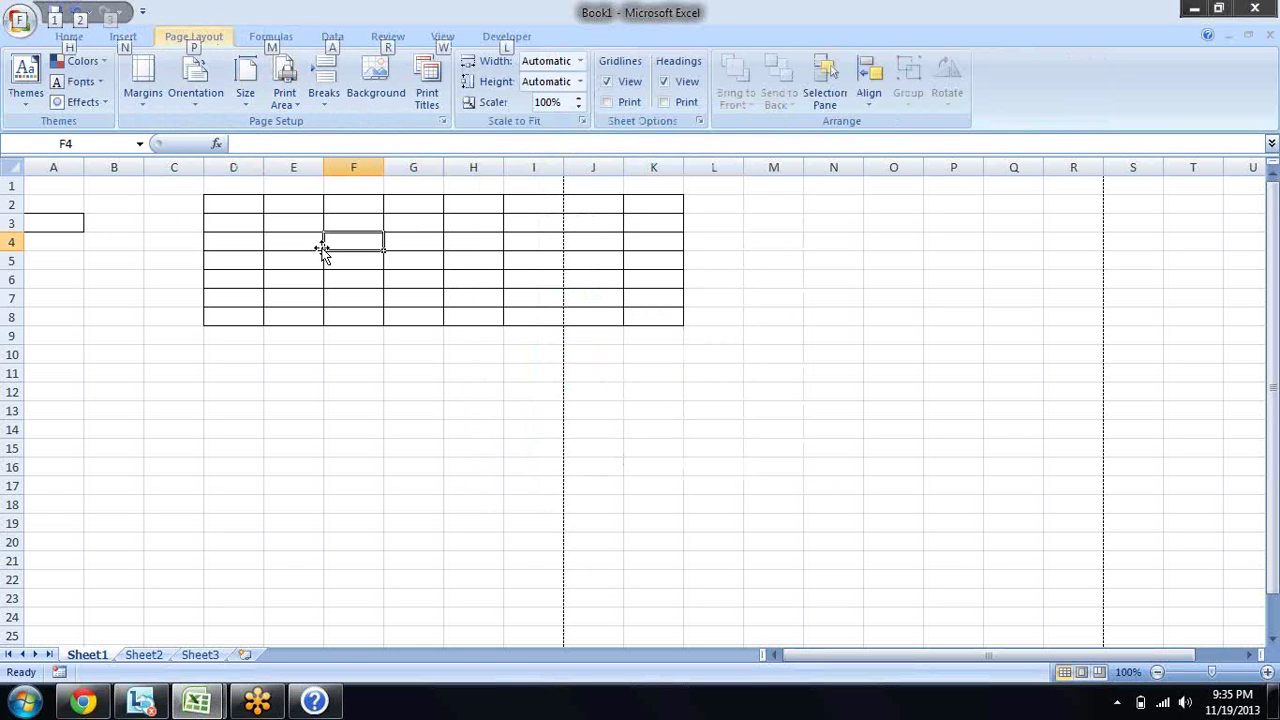
key(p)
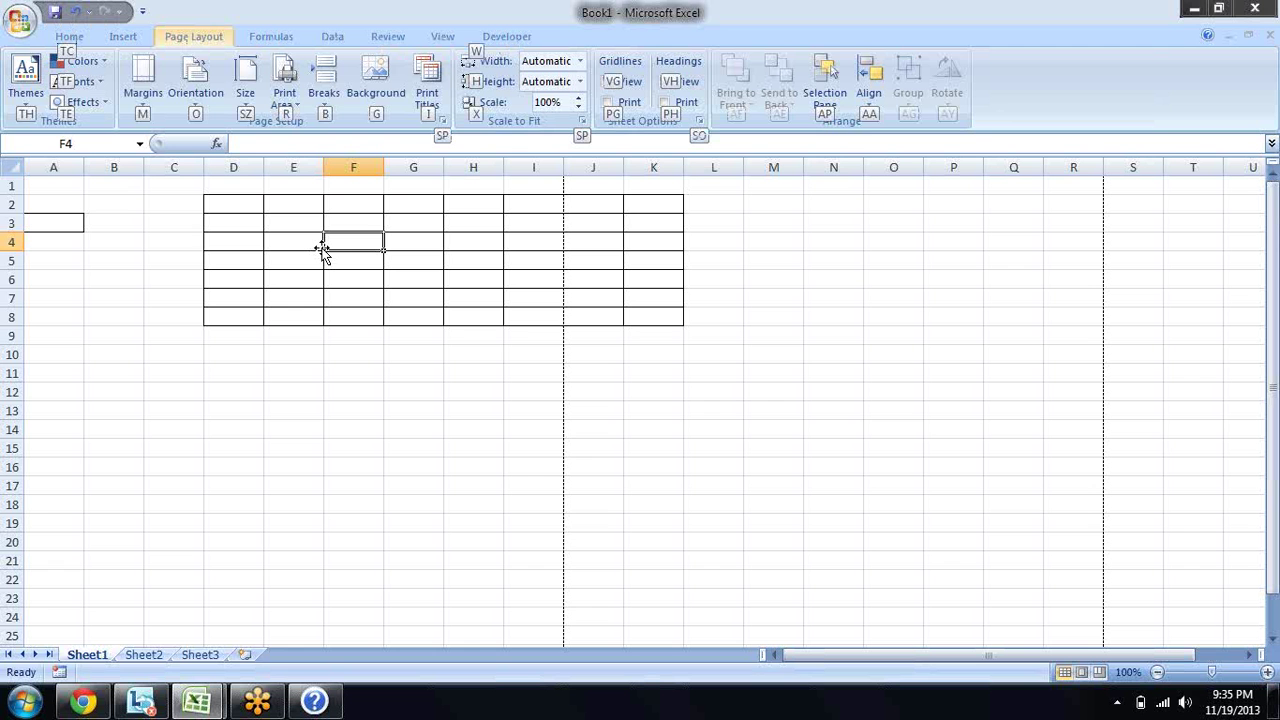
key(i)
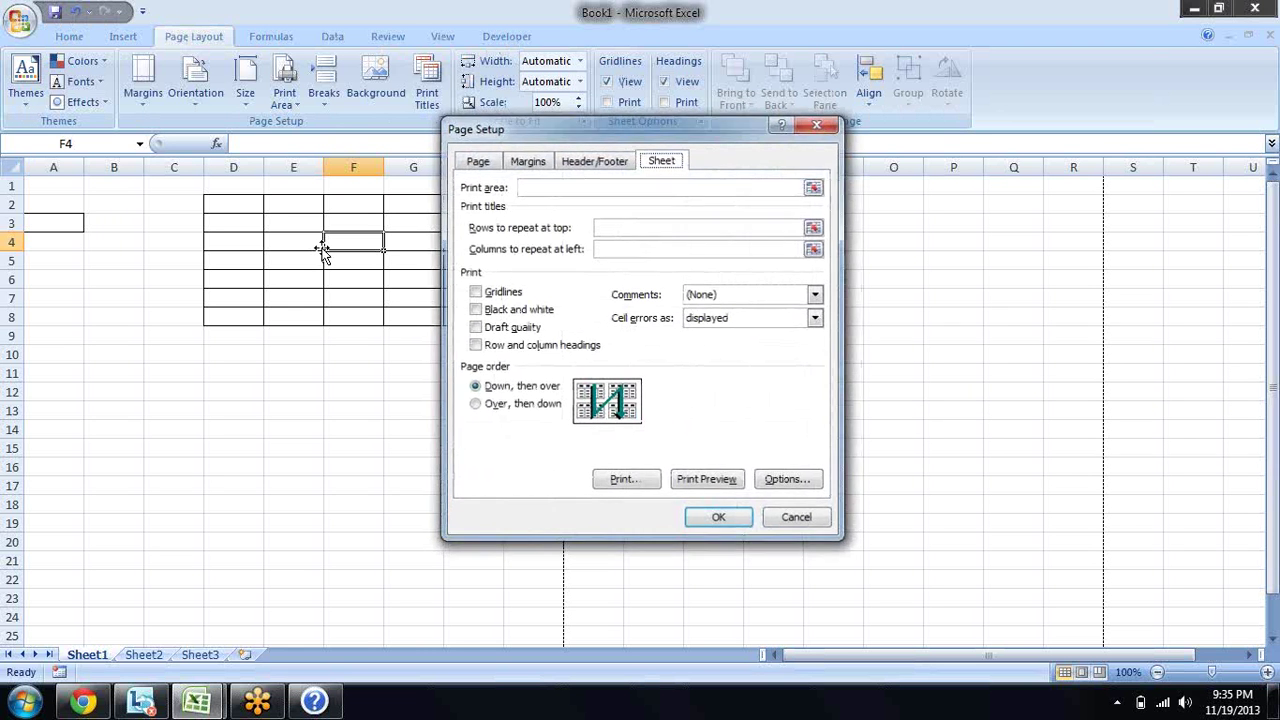
key(Escape)
key(alt)
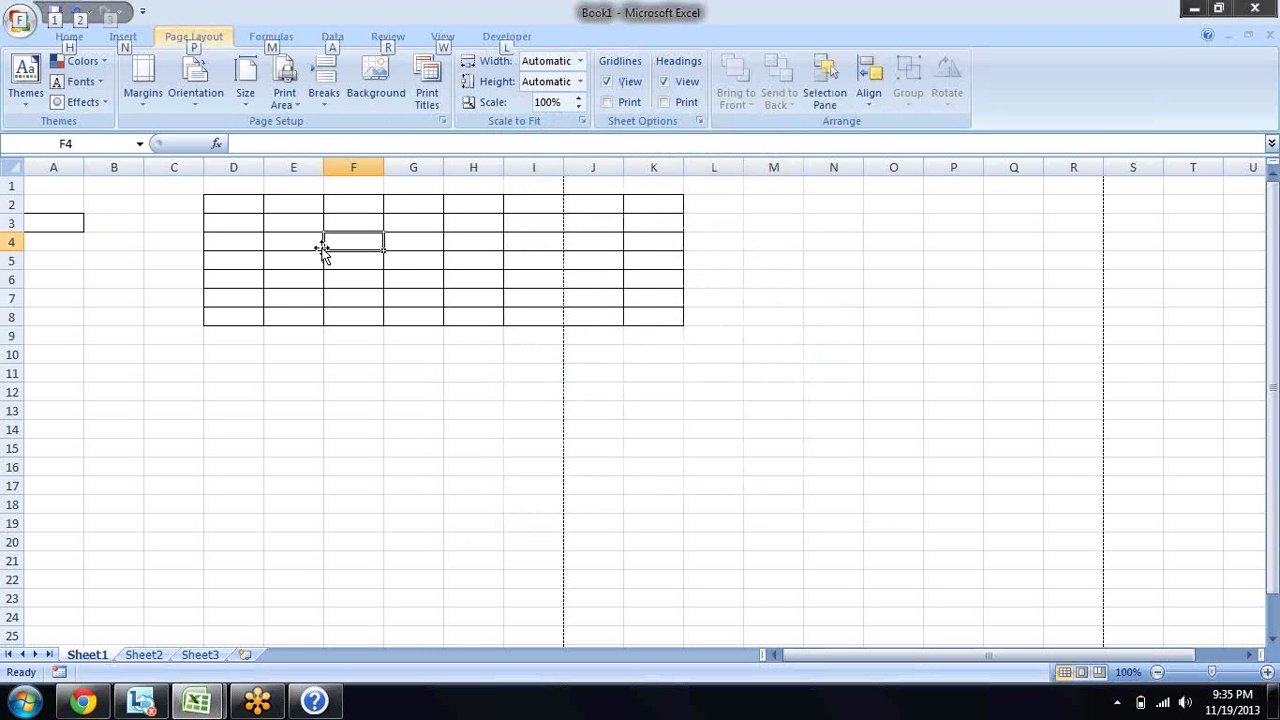
key(p)
key(i)
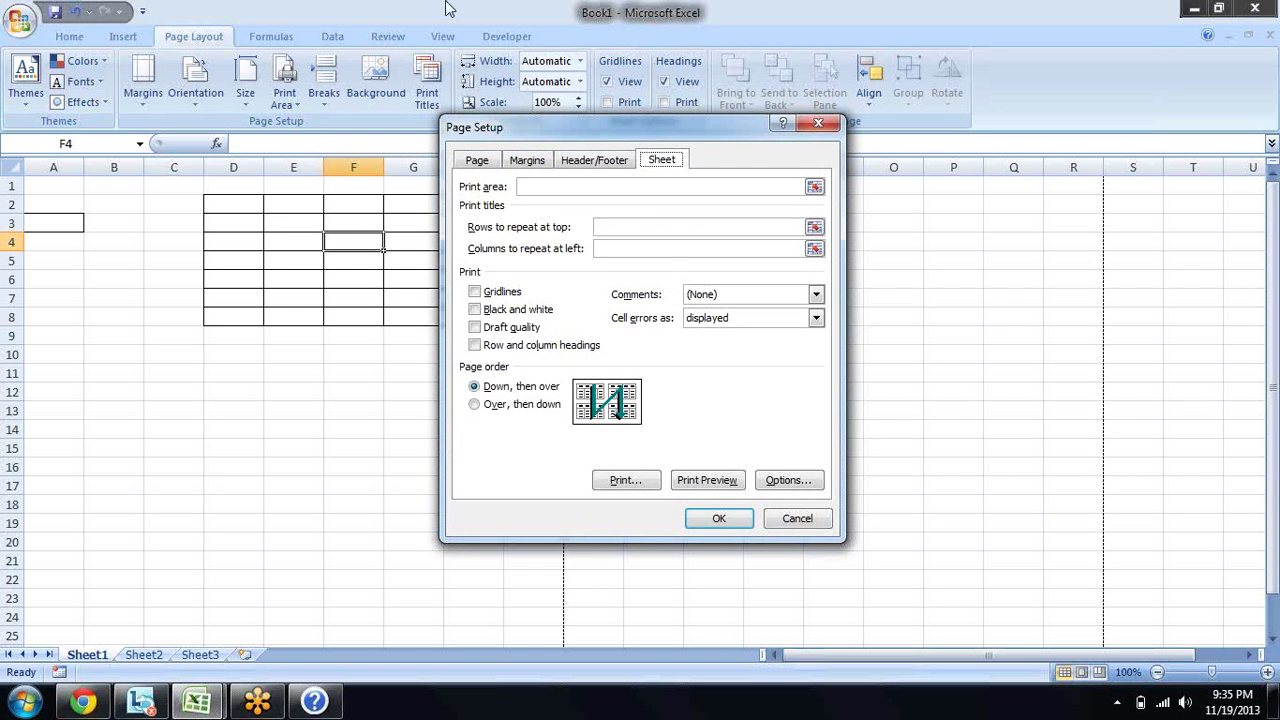
drag(547, 135, 474, 178)
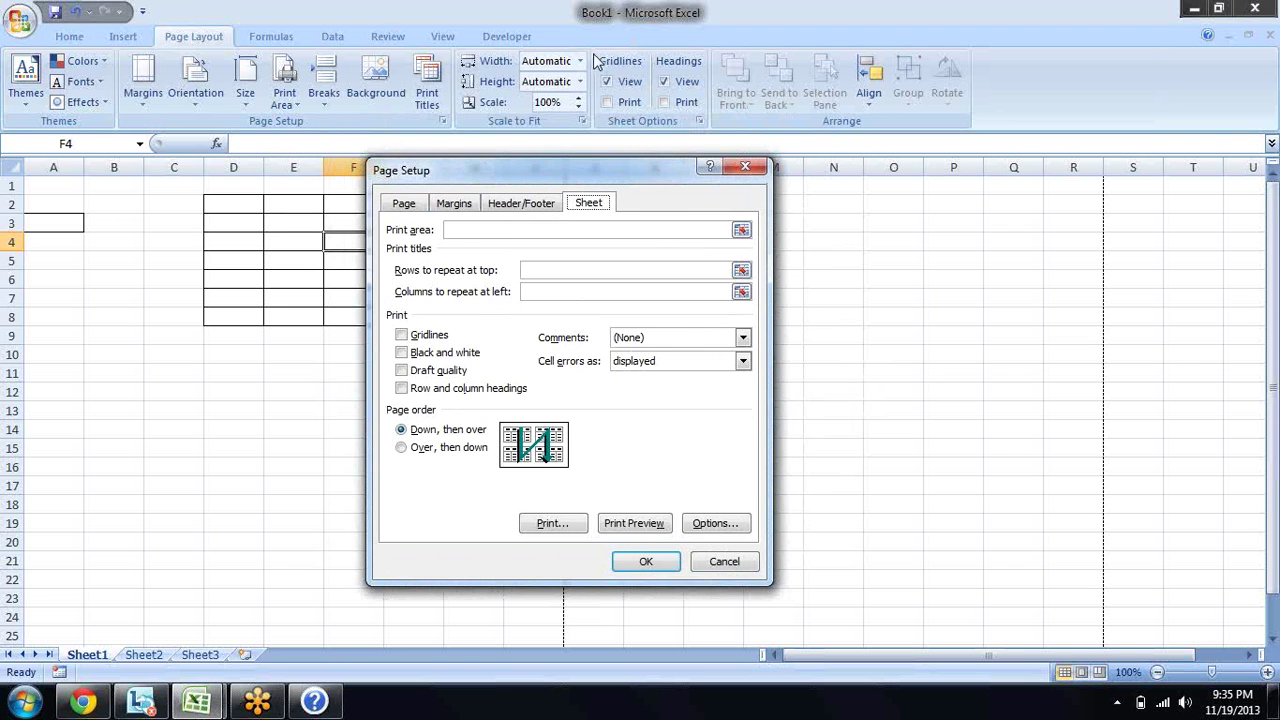
Browse Page Setup's Header/Footer, Margins, Page and Sheet tabs, ending back on Page.
click(521, 205)
click(450, 204)
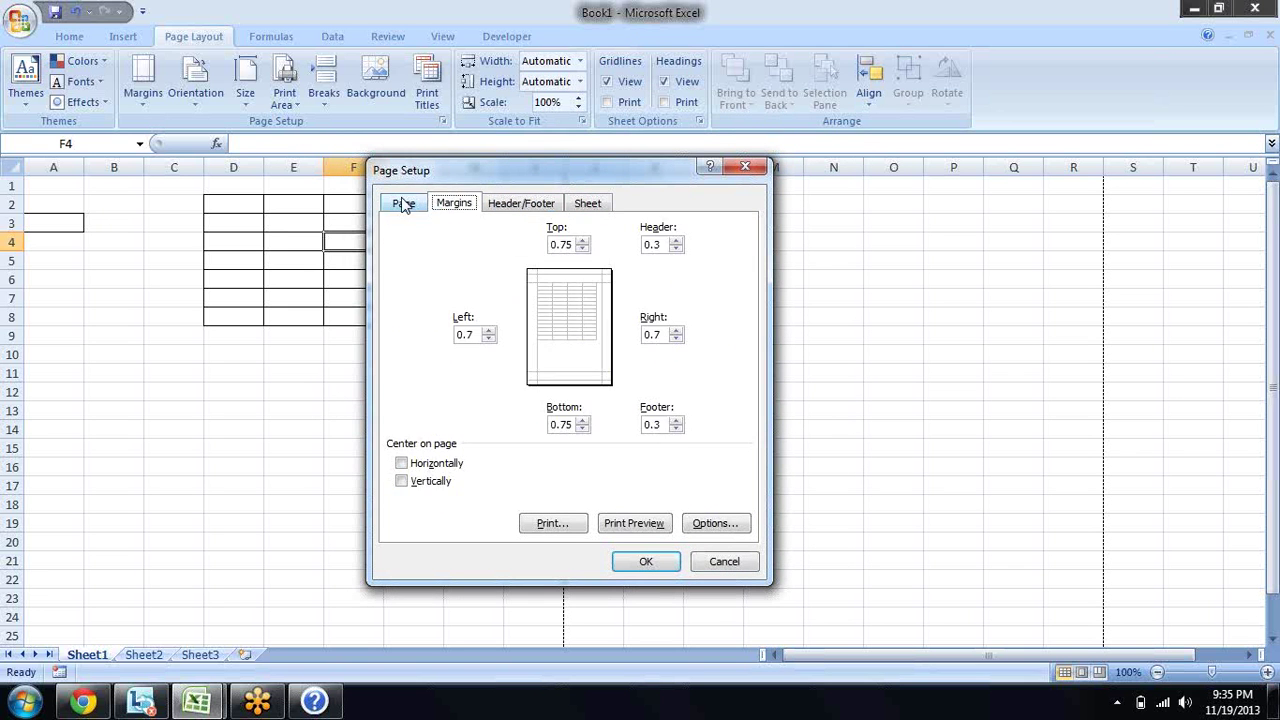
click(404, 204)
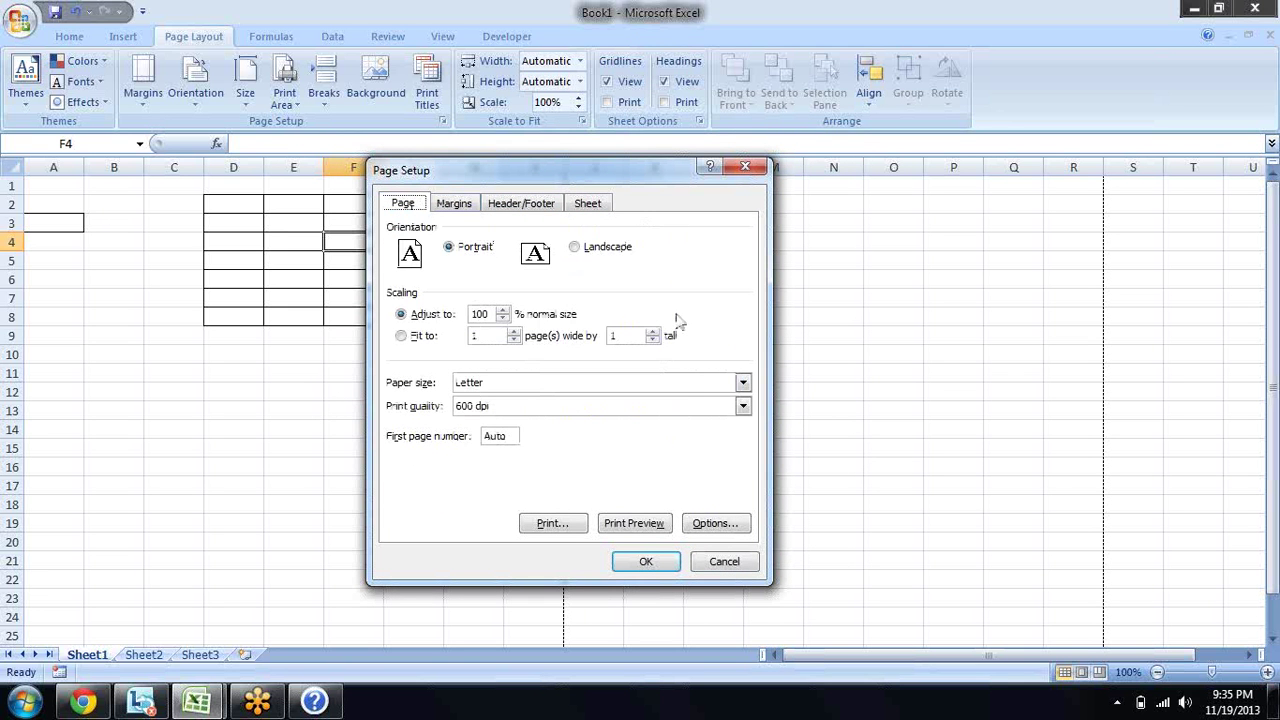
key(ctrl+Tab)
key(ctrl+Tab)
key(ctrl+Tab)
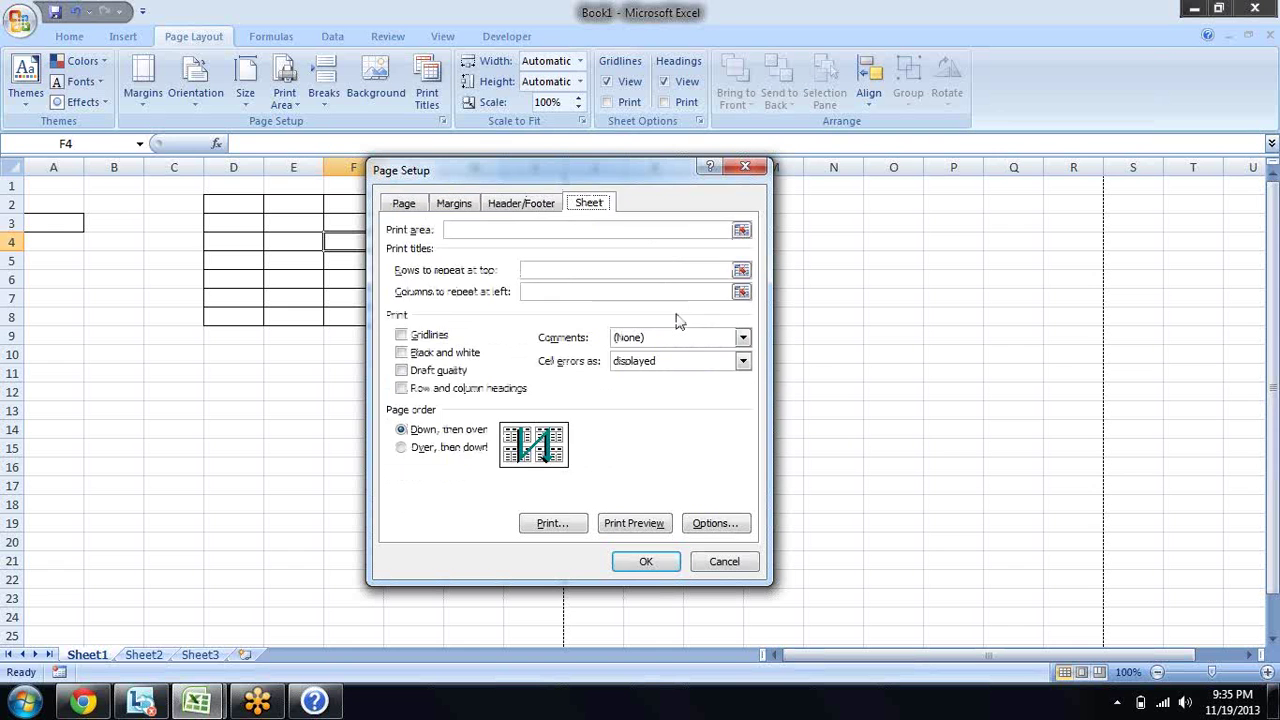
key(ctrl+Tab)
key(ctrl+Tab)
key(ctrl+Tab)
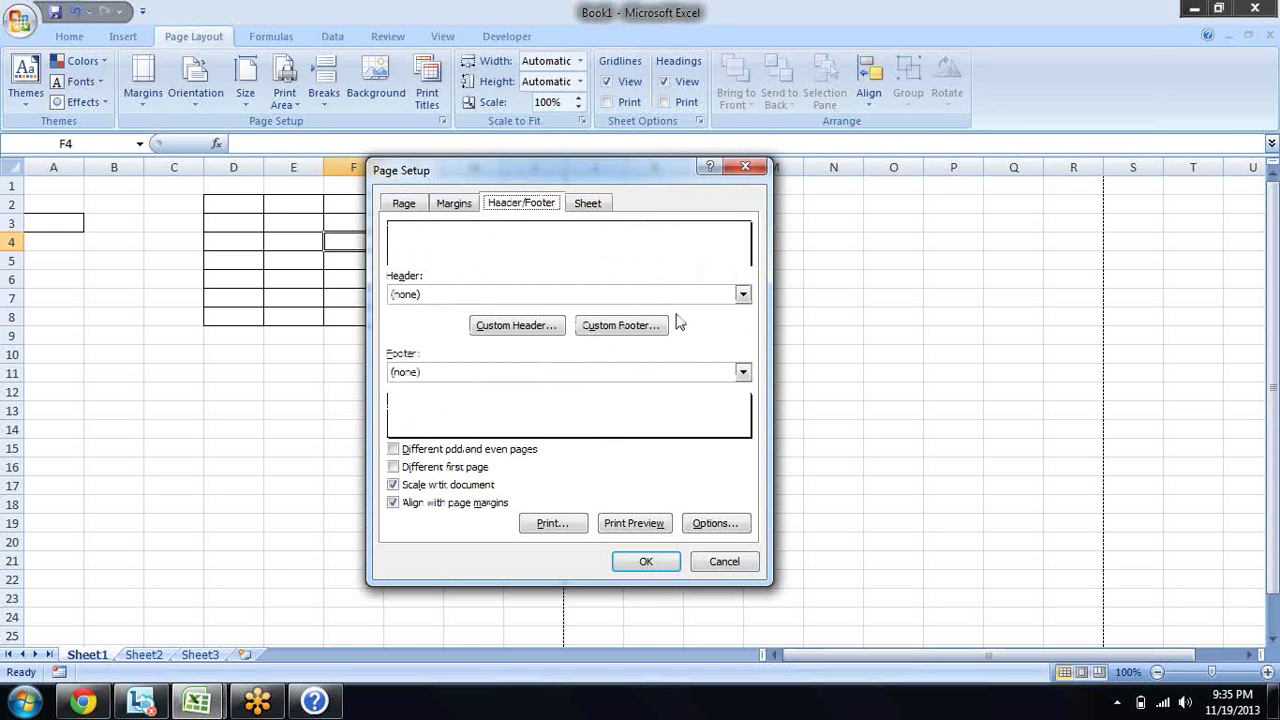
key(ctrl+shift+Tab)
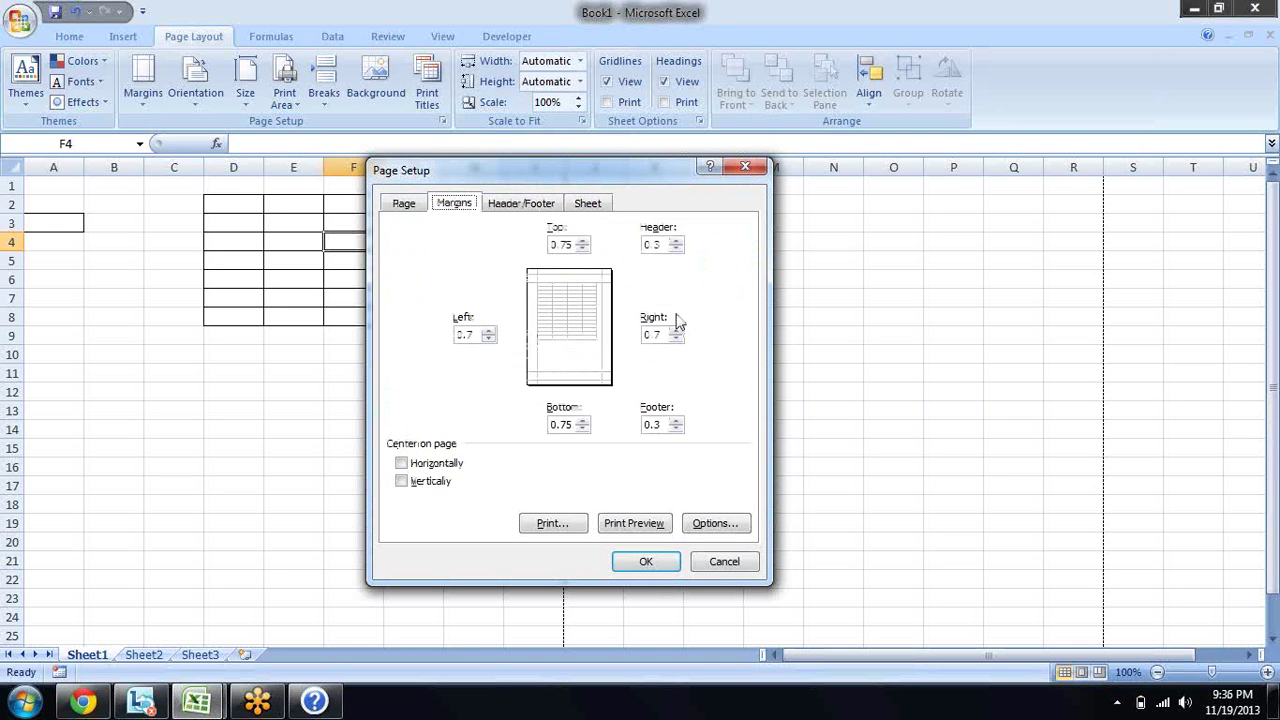
key(ctrl+shift+Tab)
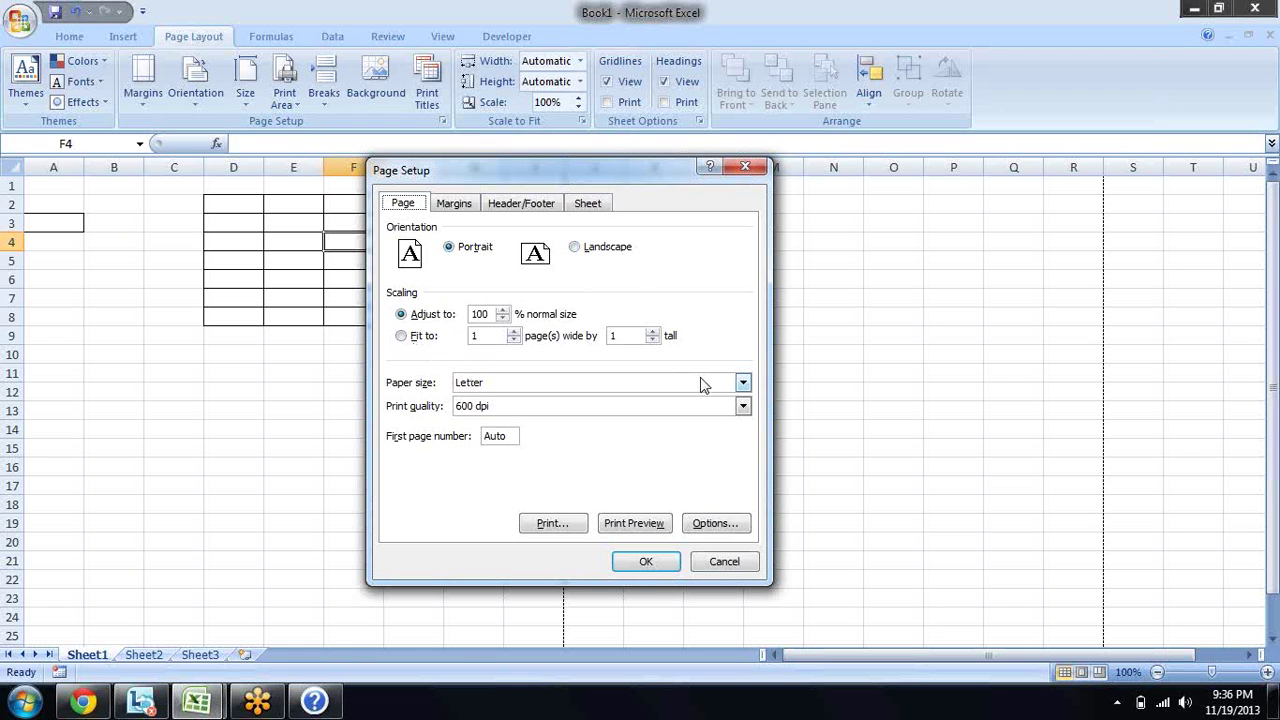
Choose Landscape and Fit to one page, view paper sizes, then cancel Page Setup.
key(alt+l)
key(alt+f)
key(alt+z)
key(alt+Down)
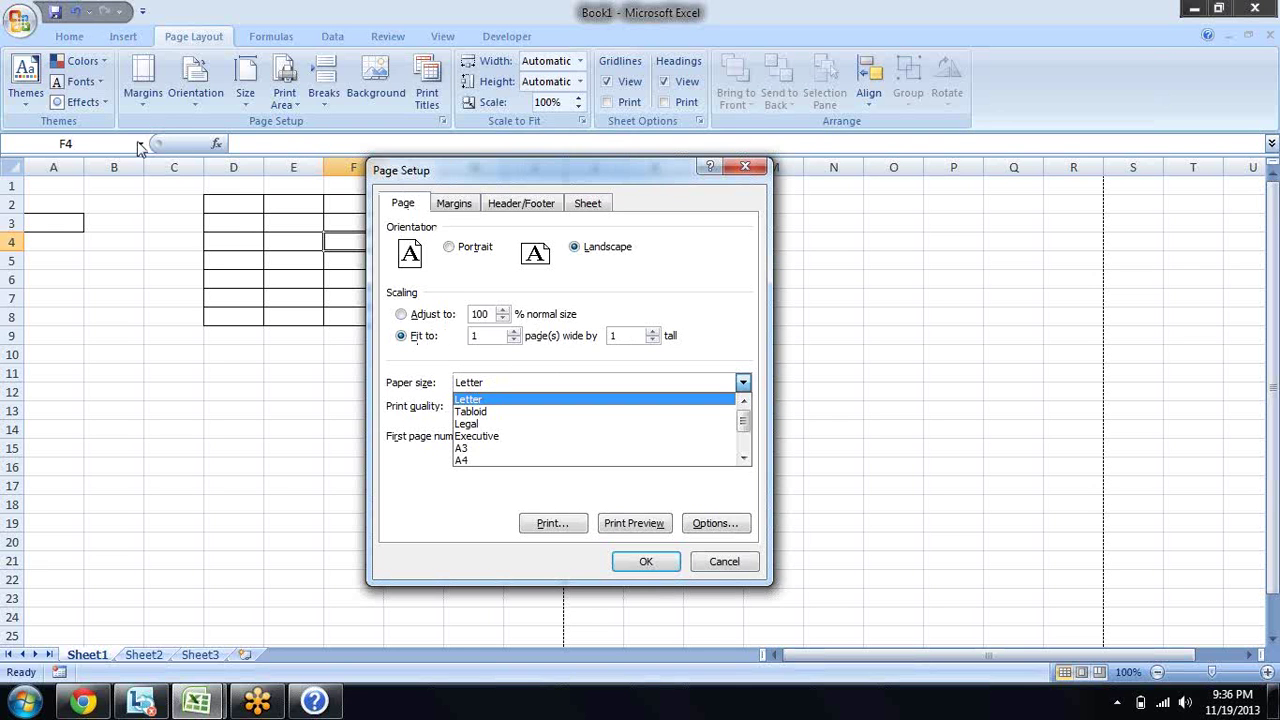
key(Escape)
key(Escape)
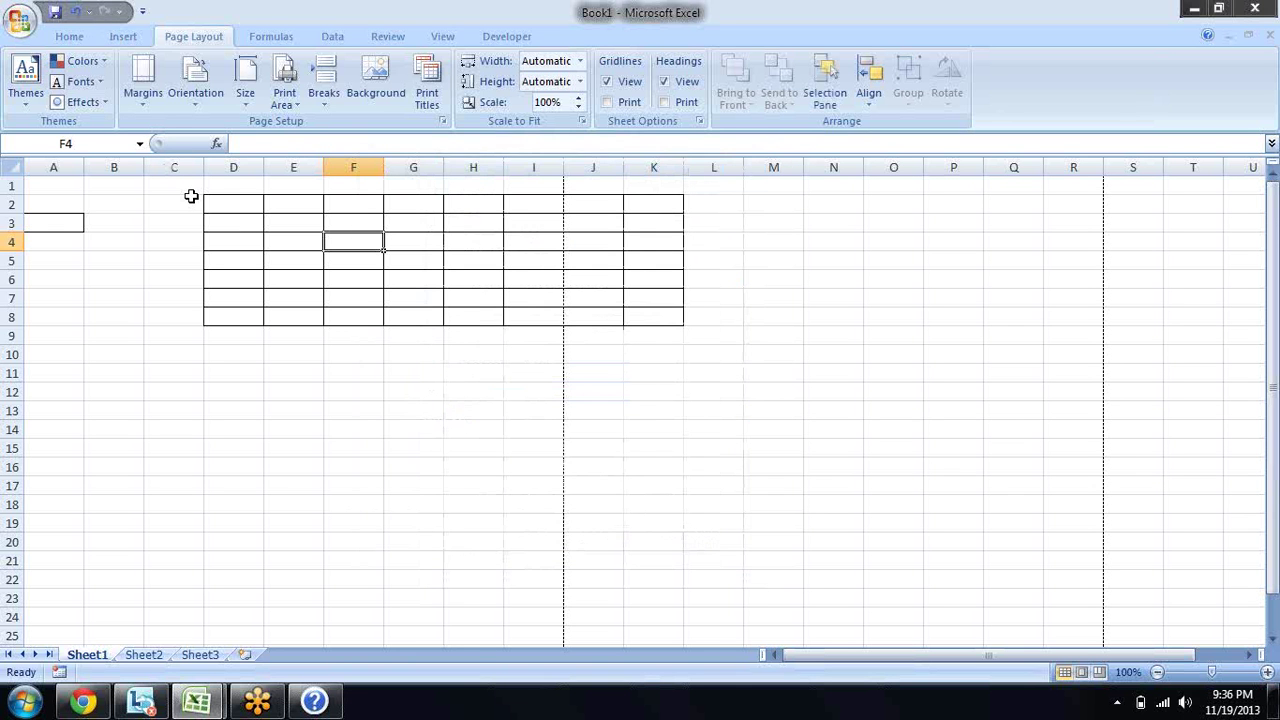
Open Format Cells with Ctrl+1 and browse the Number categories to Percentage and Text.
key(alt)
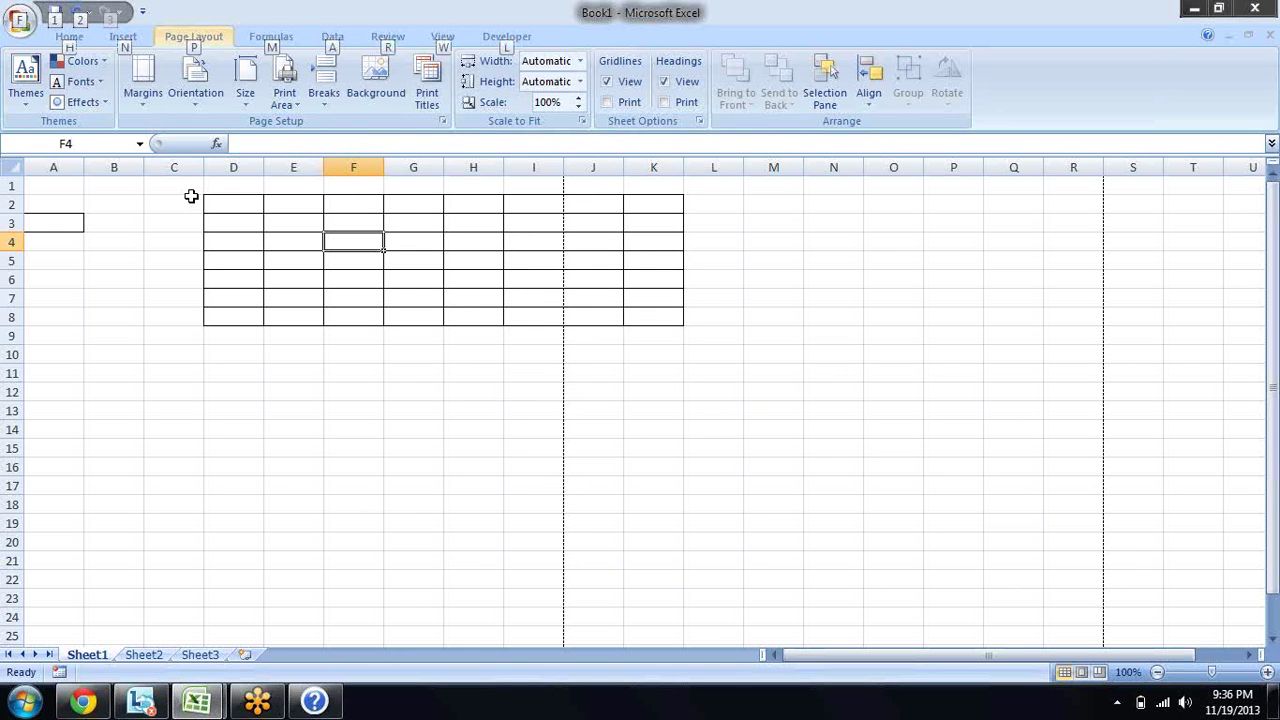
key(h)
key(alt)
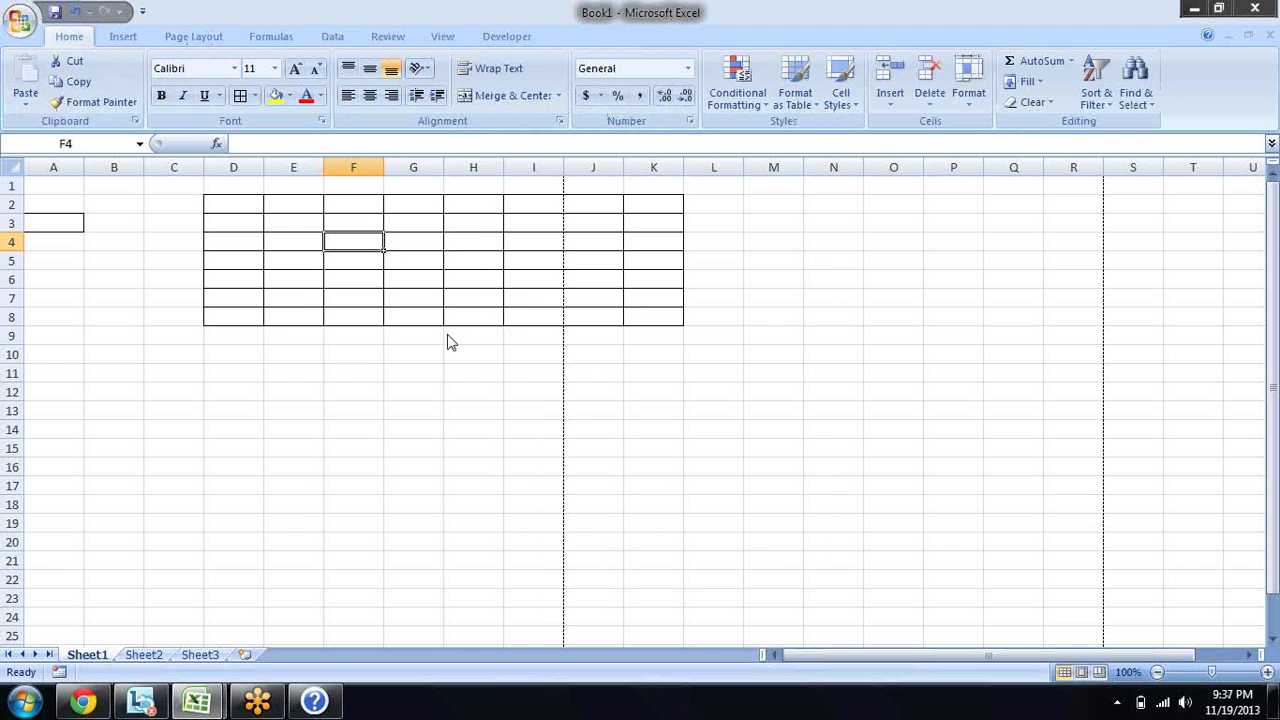
key(ctrl+1)
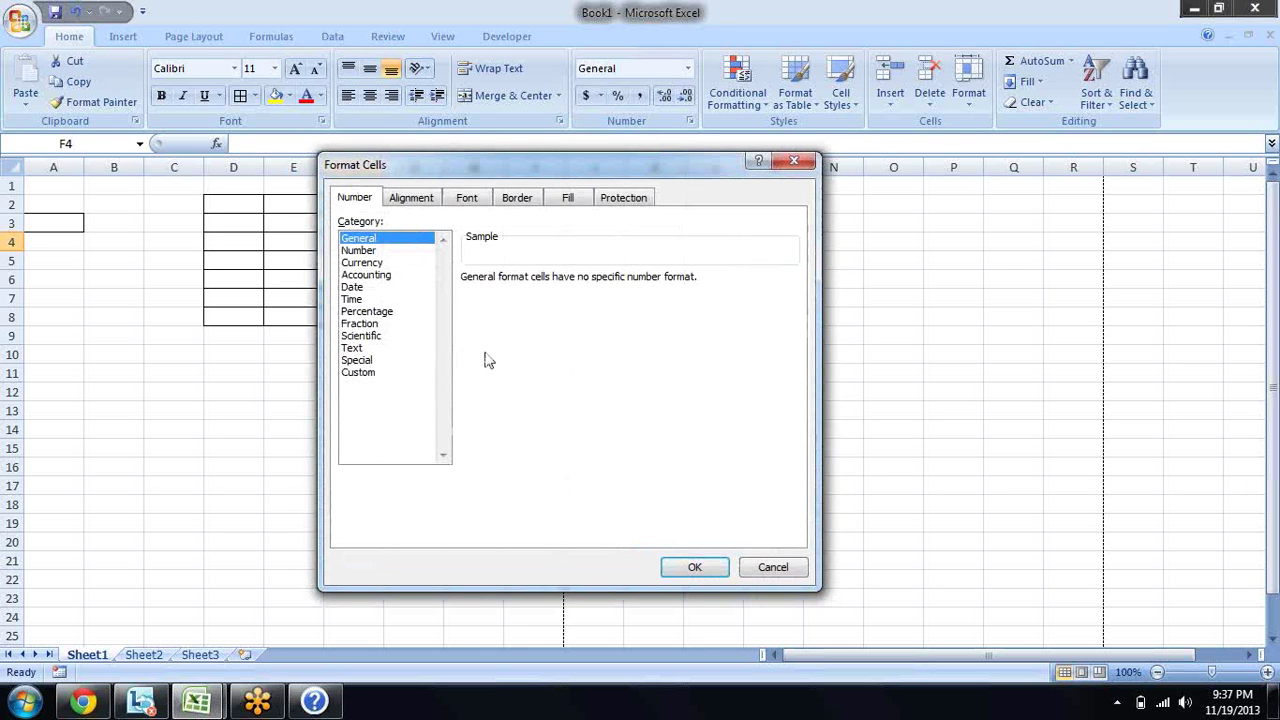
key(Down)
key(Down)
key(Down)
key(Down)
key(Down)
key(Down)
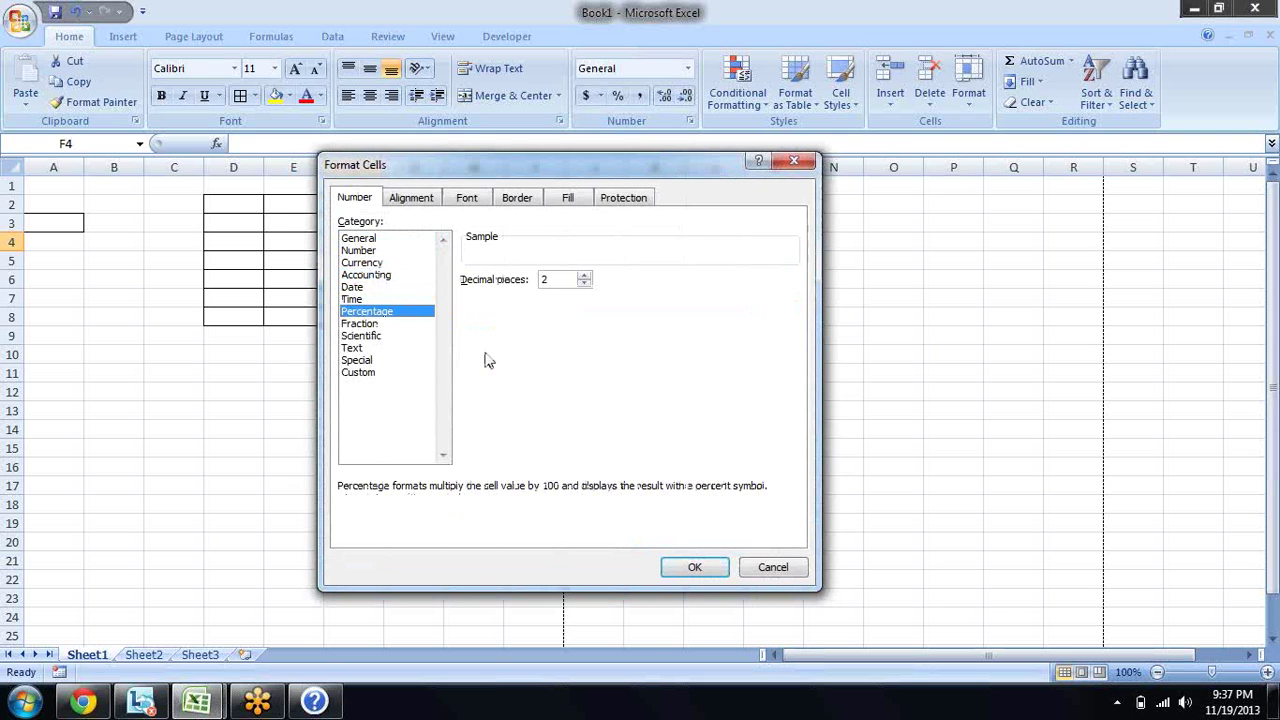
key(Down)
key(Down)
key(Down)
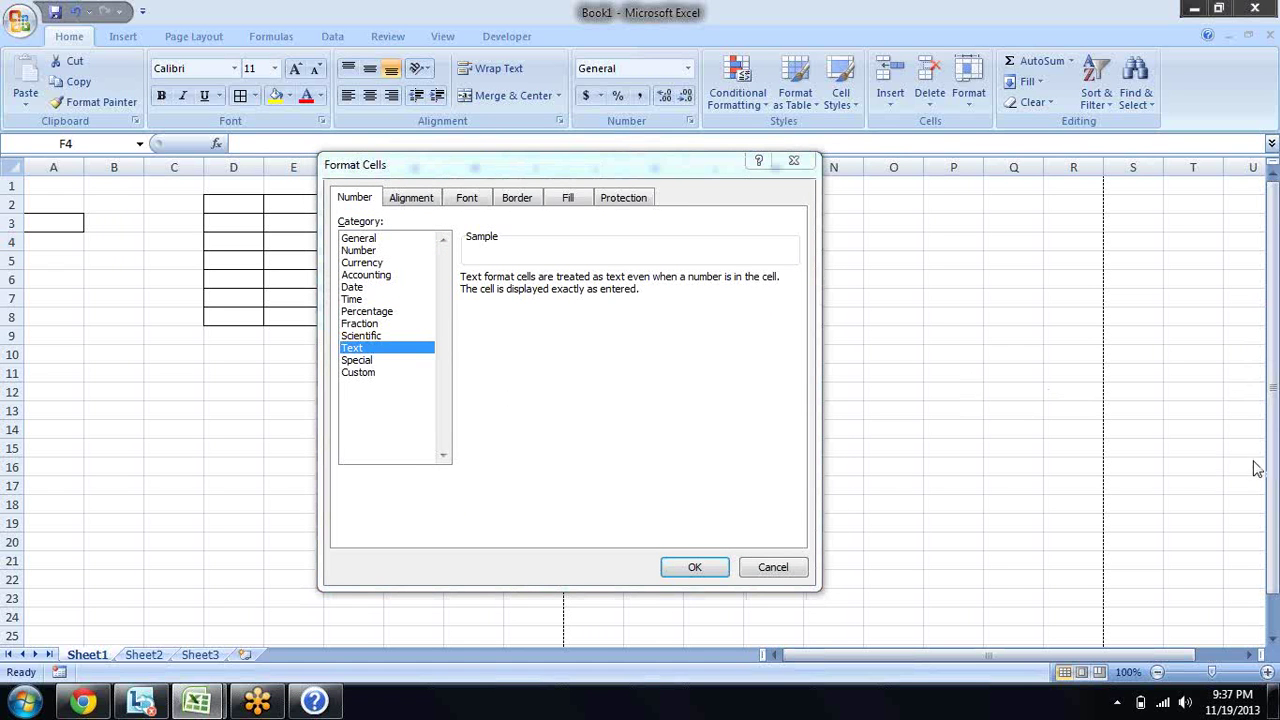
click(679, 442)
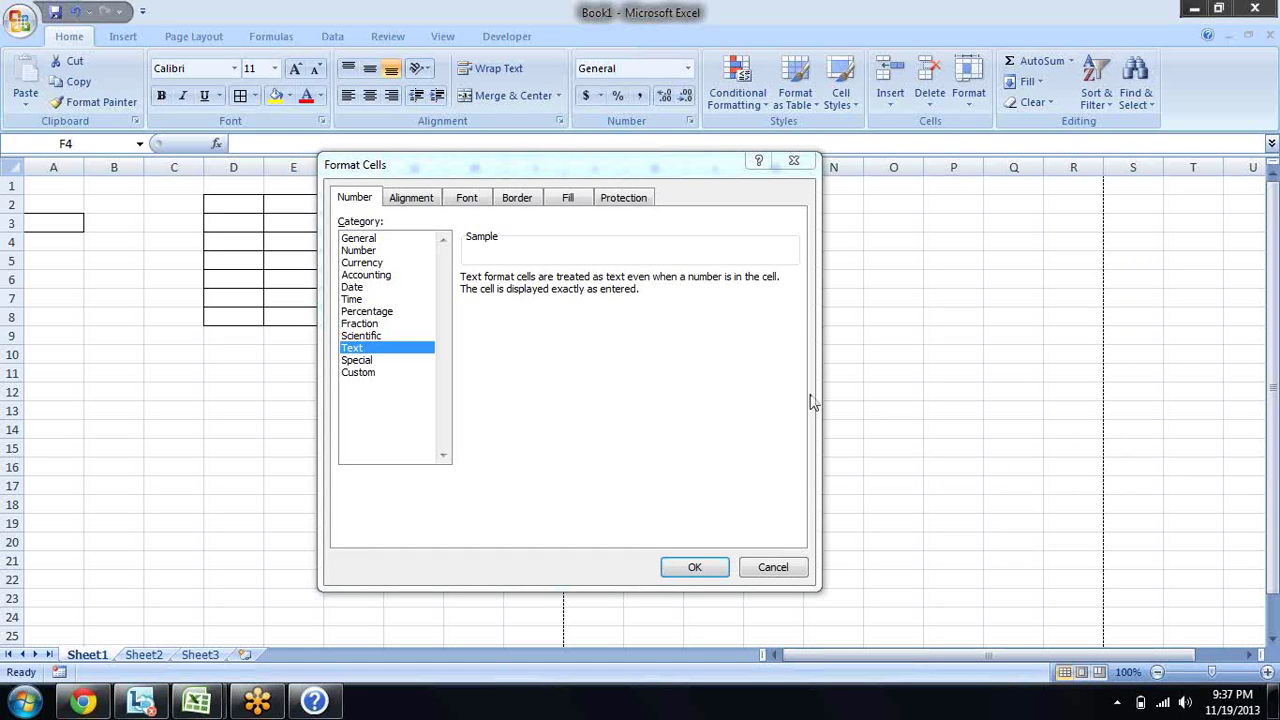
click(650, 418)
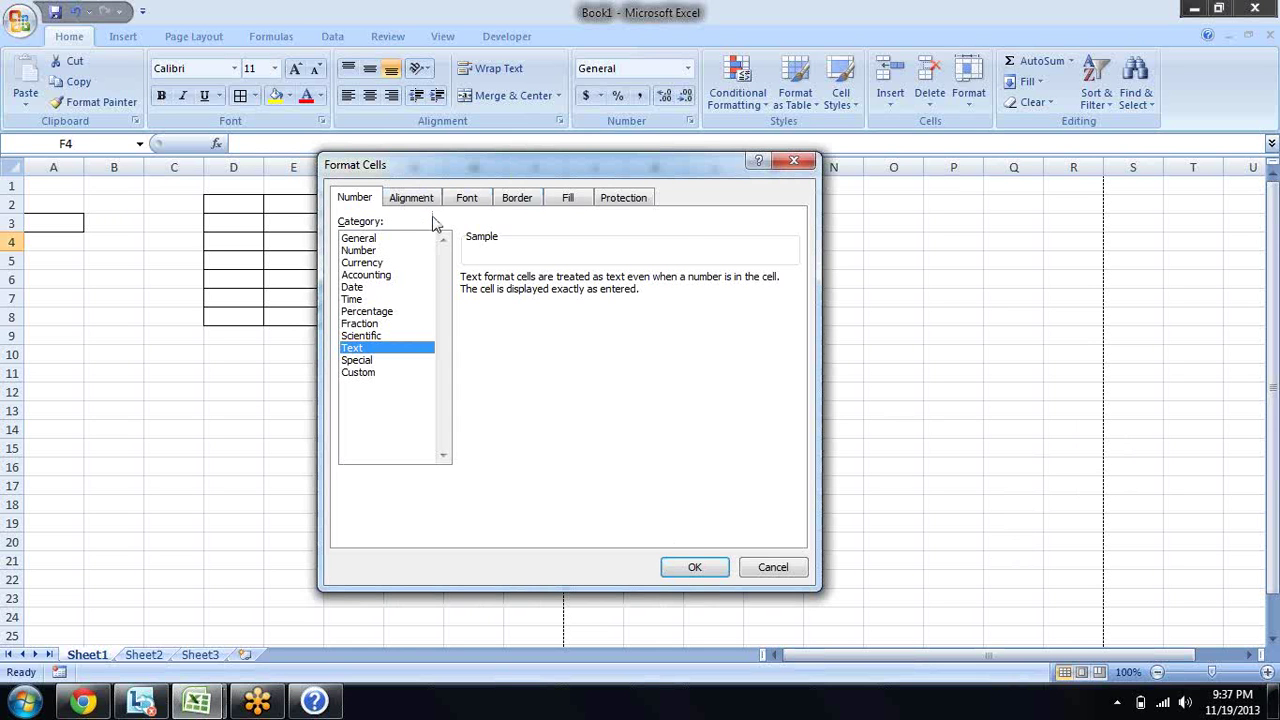
Cycle Format Cells tabs forward from Alignment with Ctrl+Tab, then back with Ctrl+Shift+Tab.
click(433, 217)
key(ctrl+Tab)
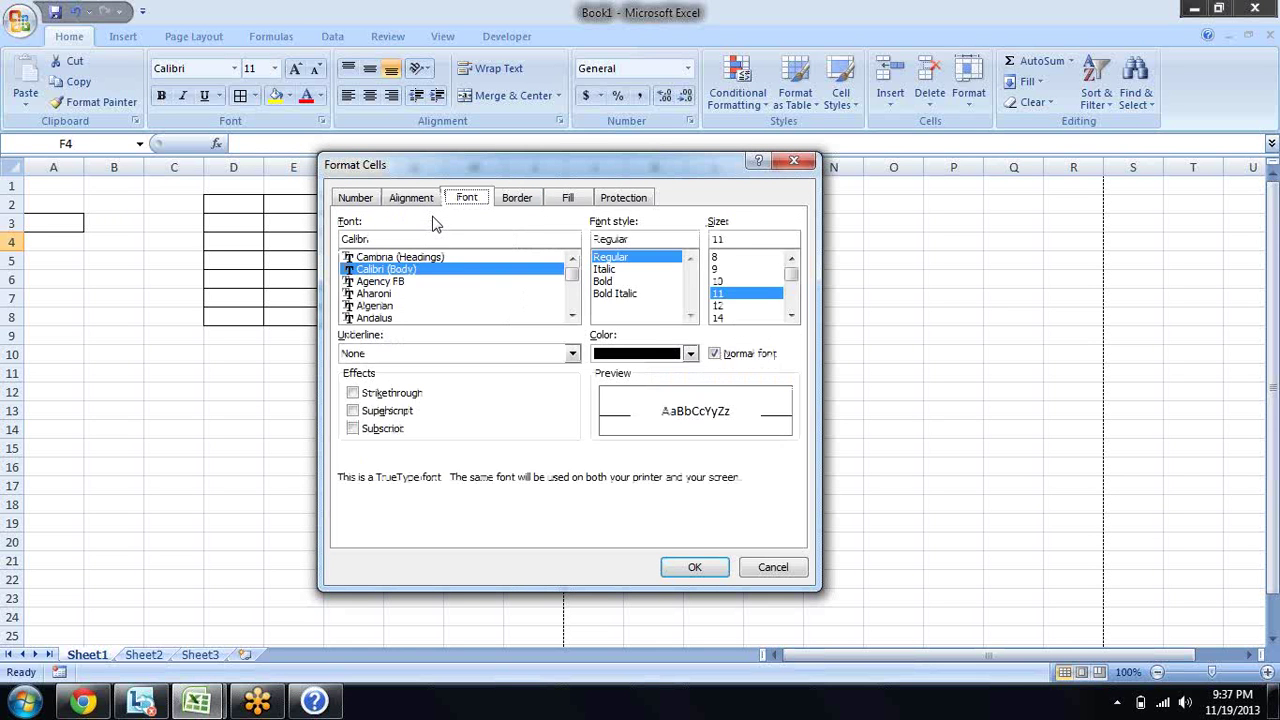
key(ctrl+Tab)
key(ctrl+Tab)
key(ctrl+Tab)
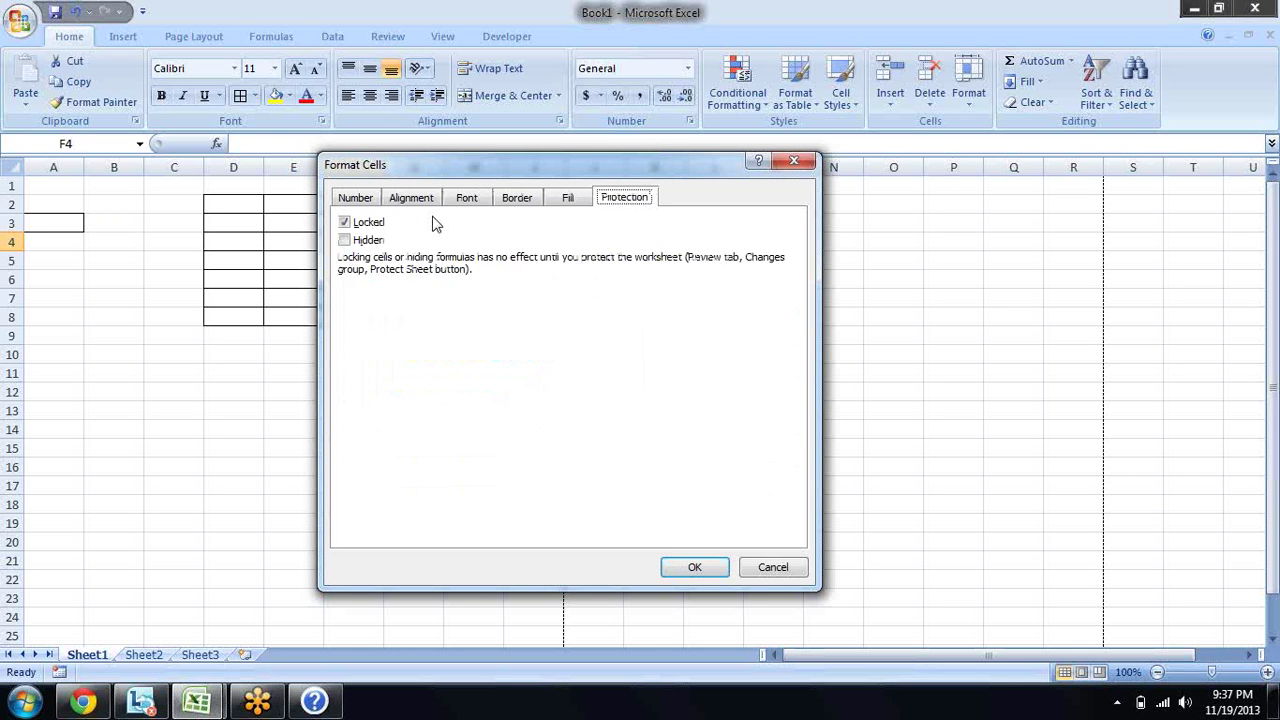
key(ctrl+Tab)
key(ctrl+Tab)
key(ctrl+Tab)
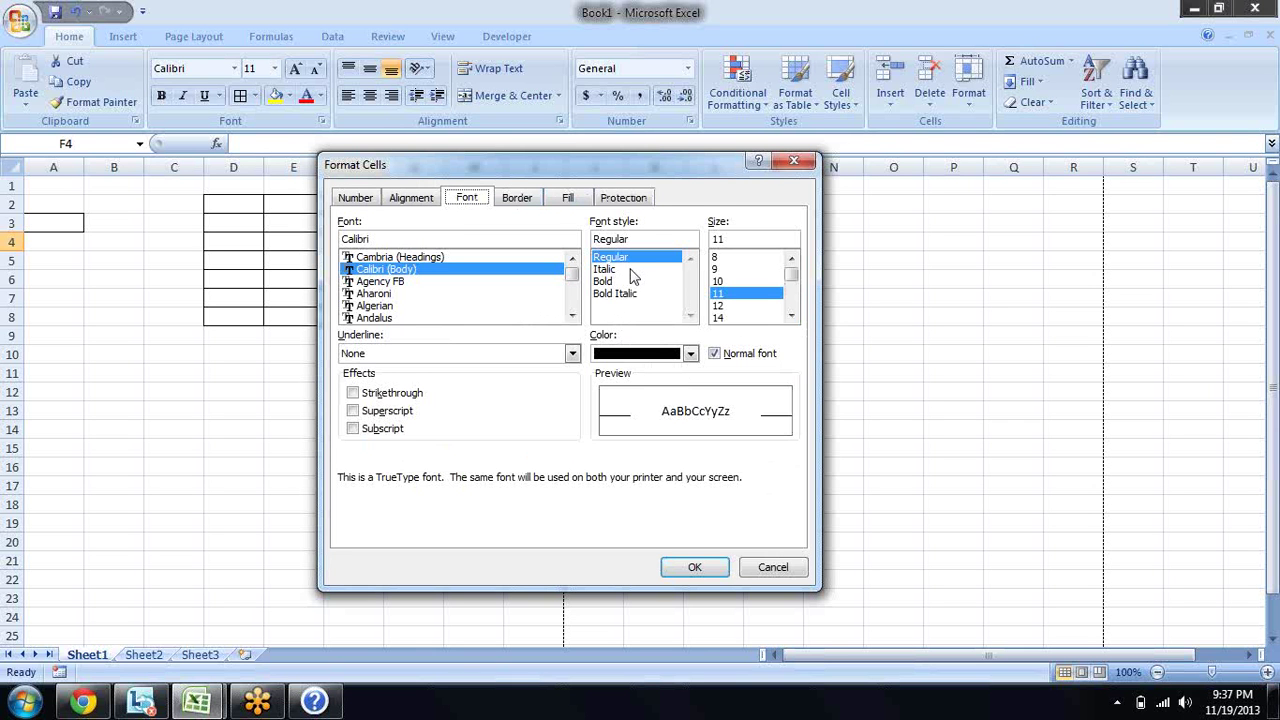
key(ctrl+shift+Tab)
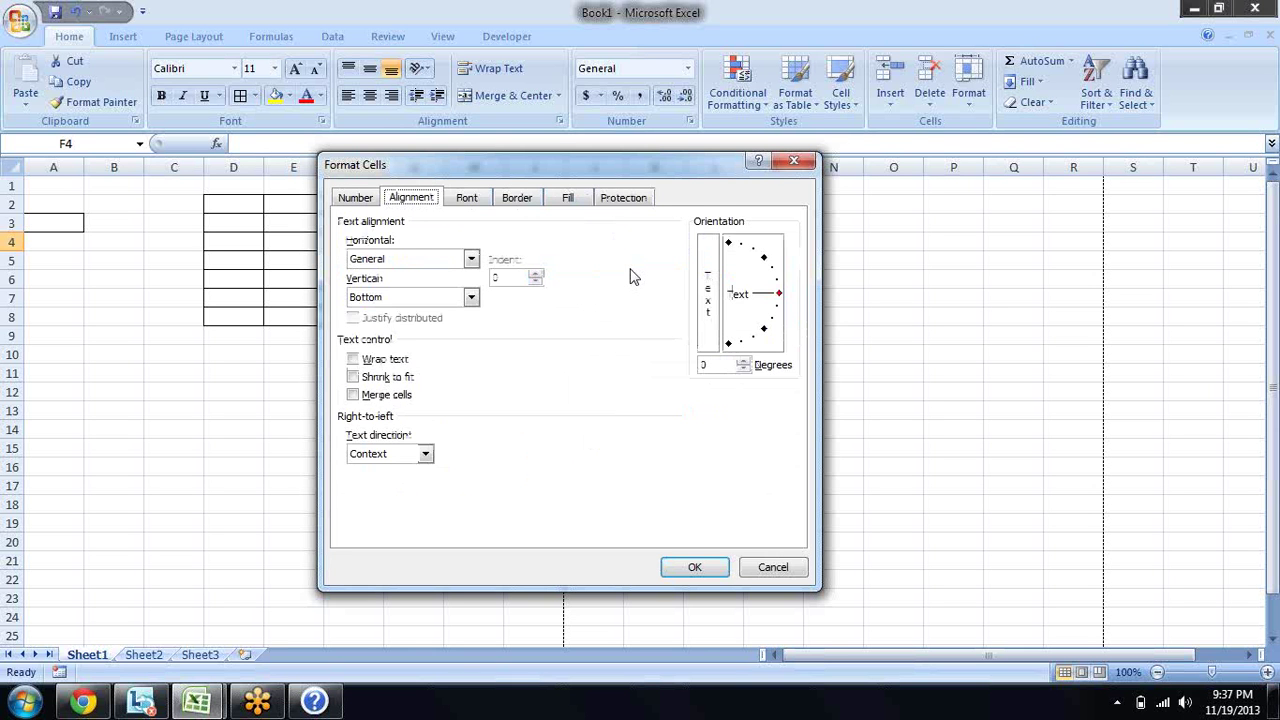
key(ctrl+shift+Tab)
key(ctrl+shift+Tab)
key(ctrl+shift+Tab)
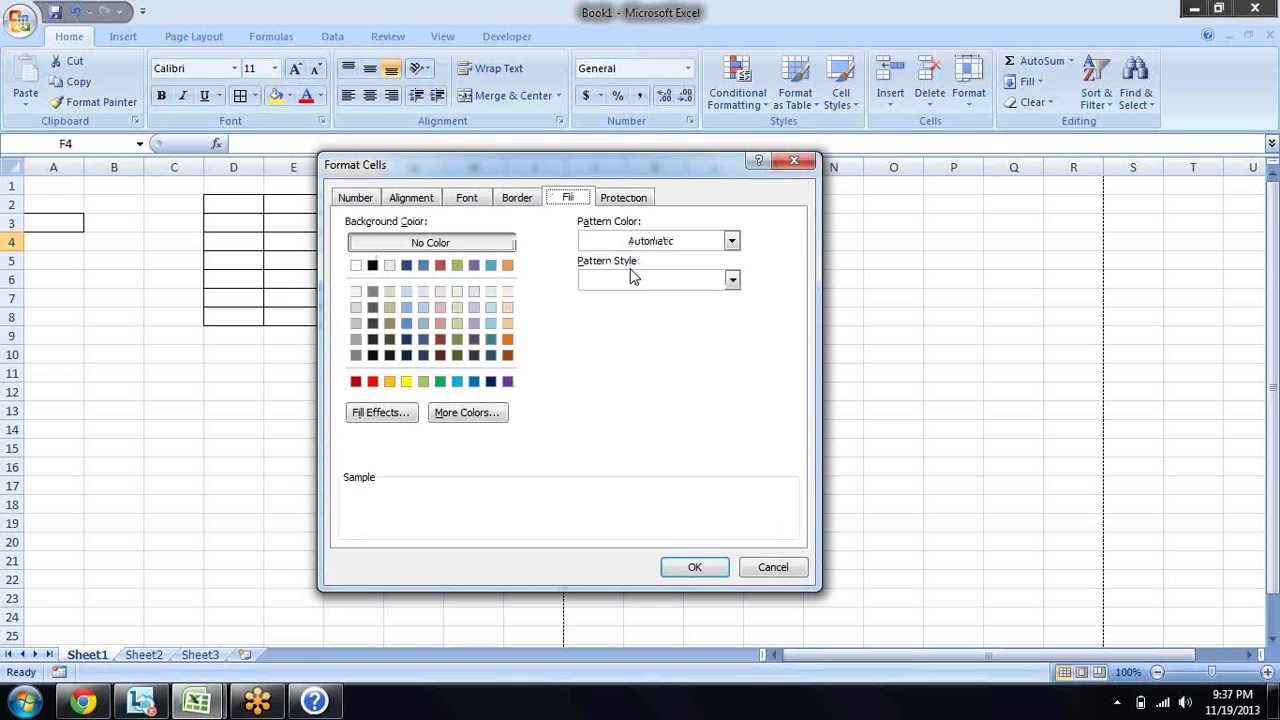
key(ctrl+shift+Tab)
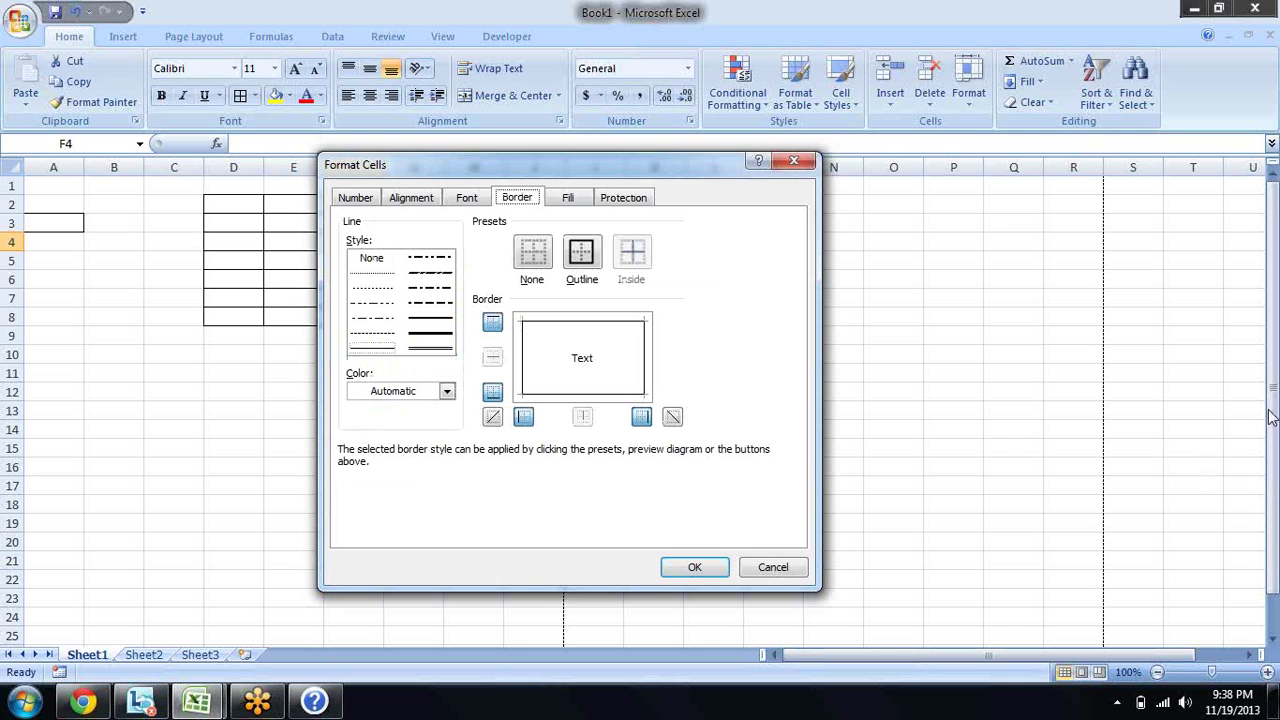
Browse the Border Color palette without choosing, then close Format Cells with Esc.
click(760, 338)
key(alt+c)
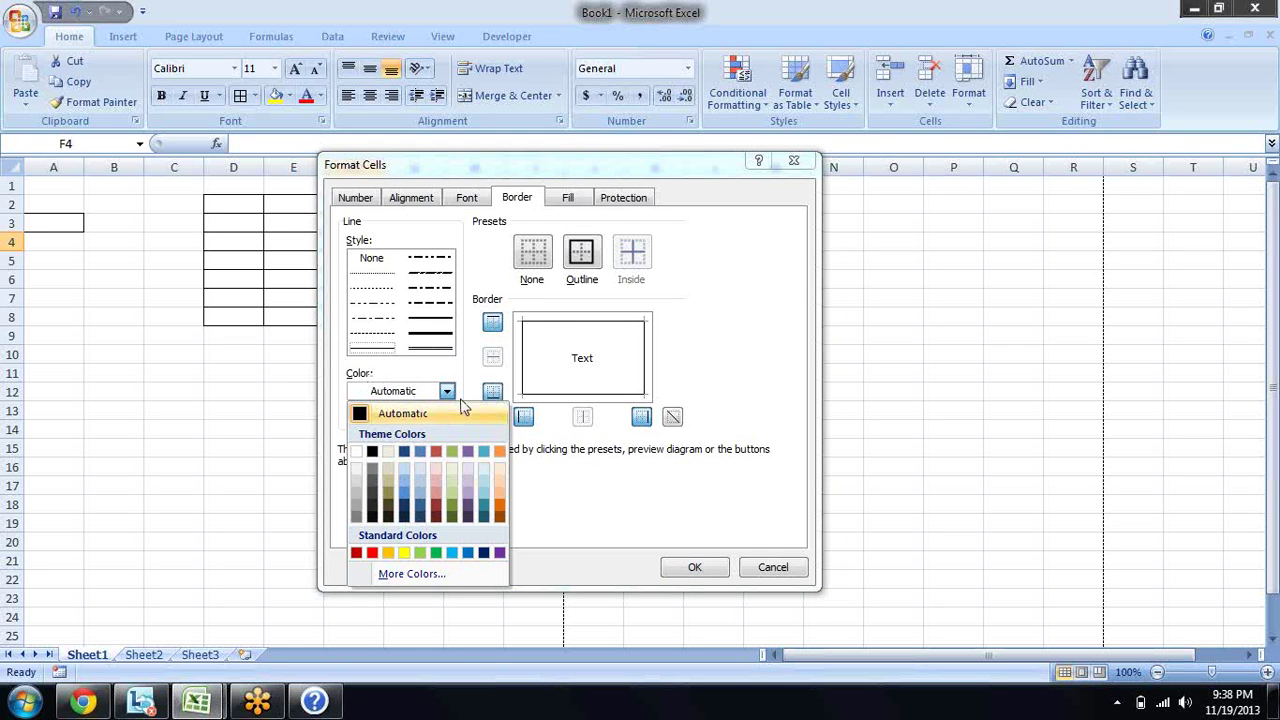
key(Down)
key(Down)
key(Right)
key(Right)
key(Right)
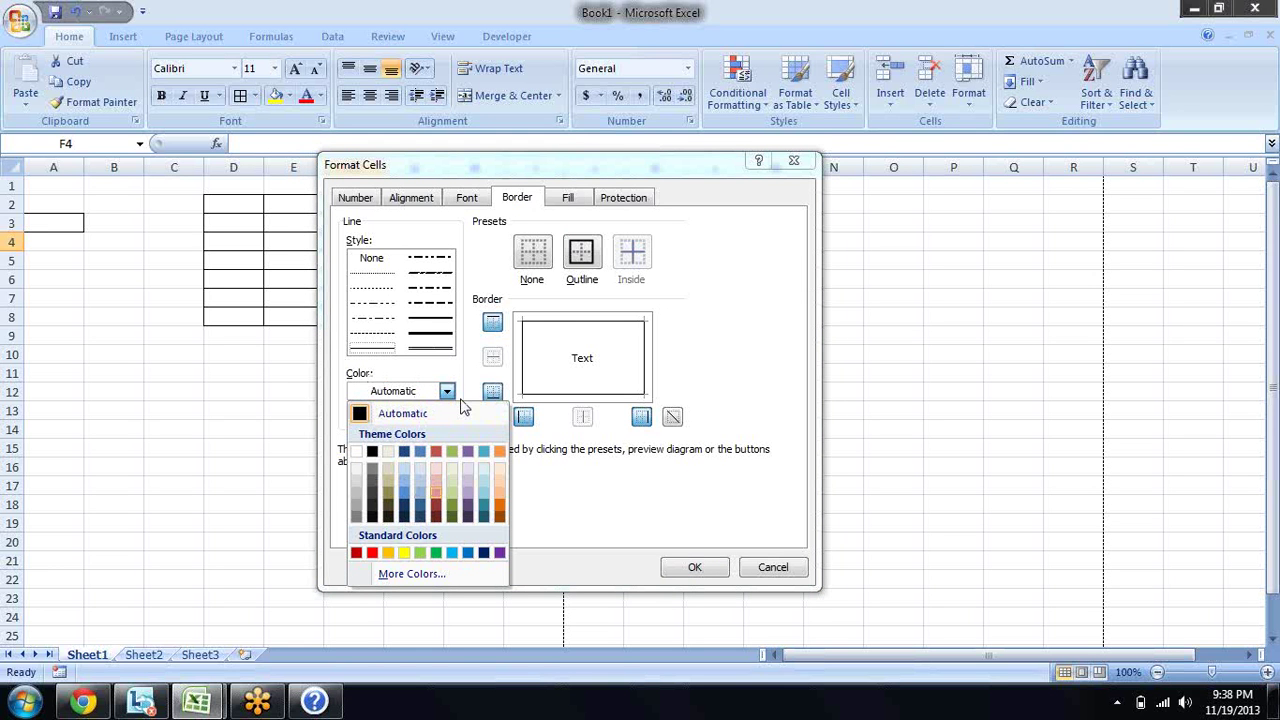
key(Down)
key(Up)
key(Up)
key(Up)
click(743, 295)
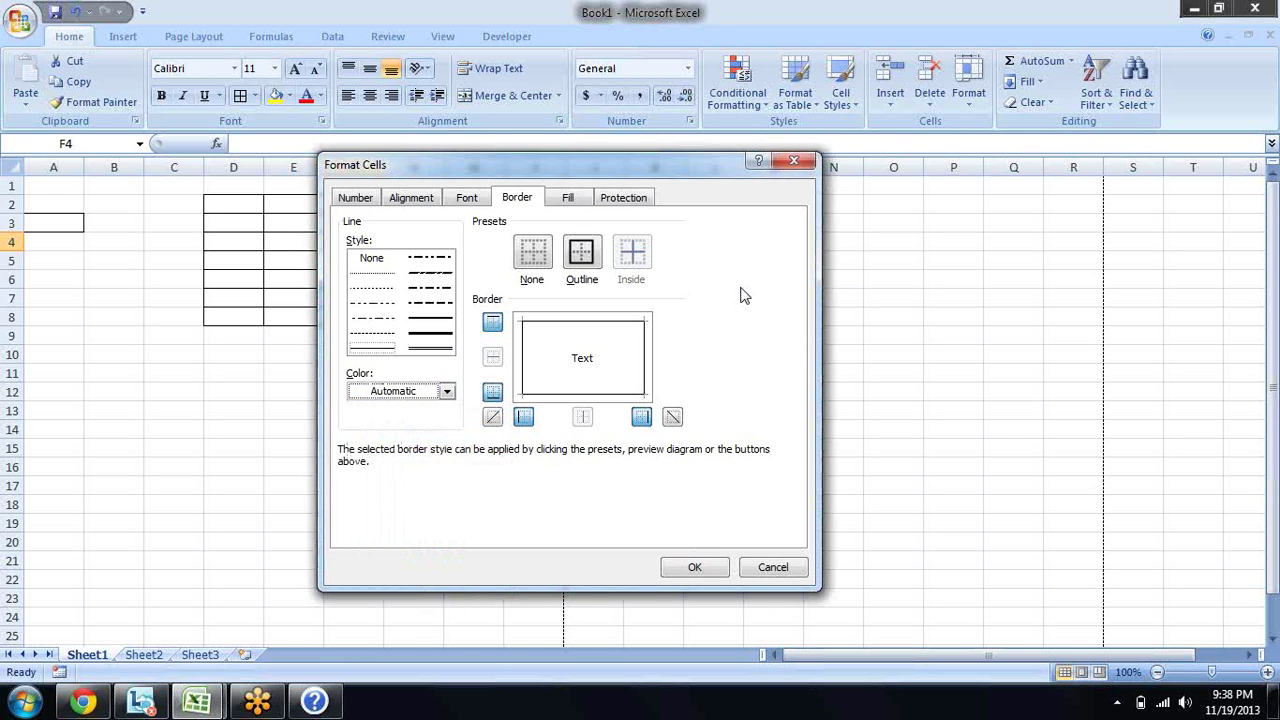
key(ctrl+shift+Tab)
key(ctrl+shift+Tab)
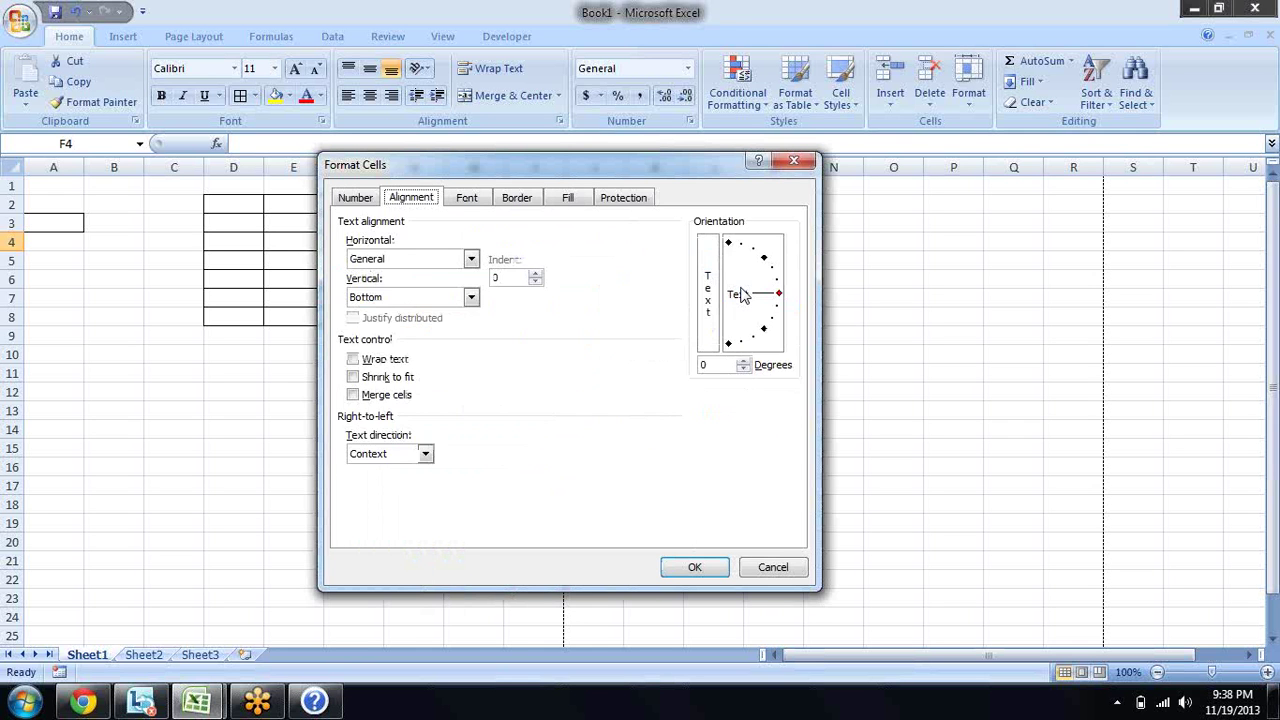
key(ctrl+shift+Tab)
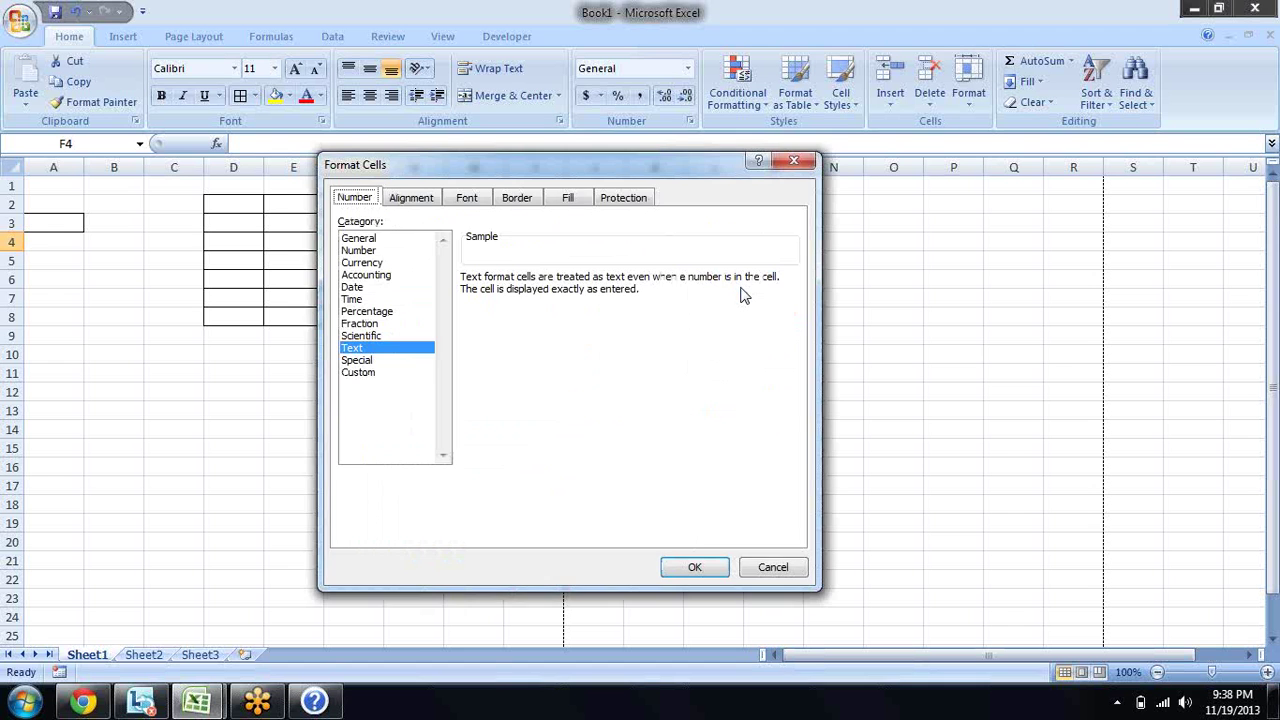
key(Escape)
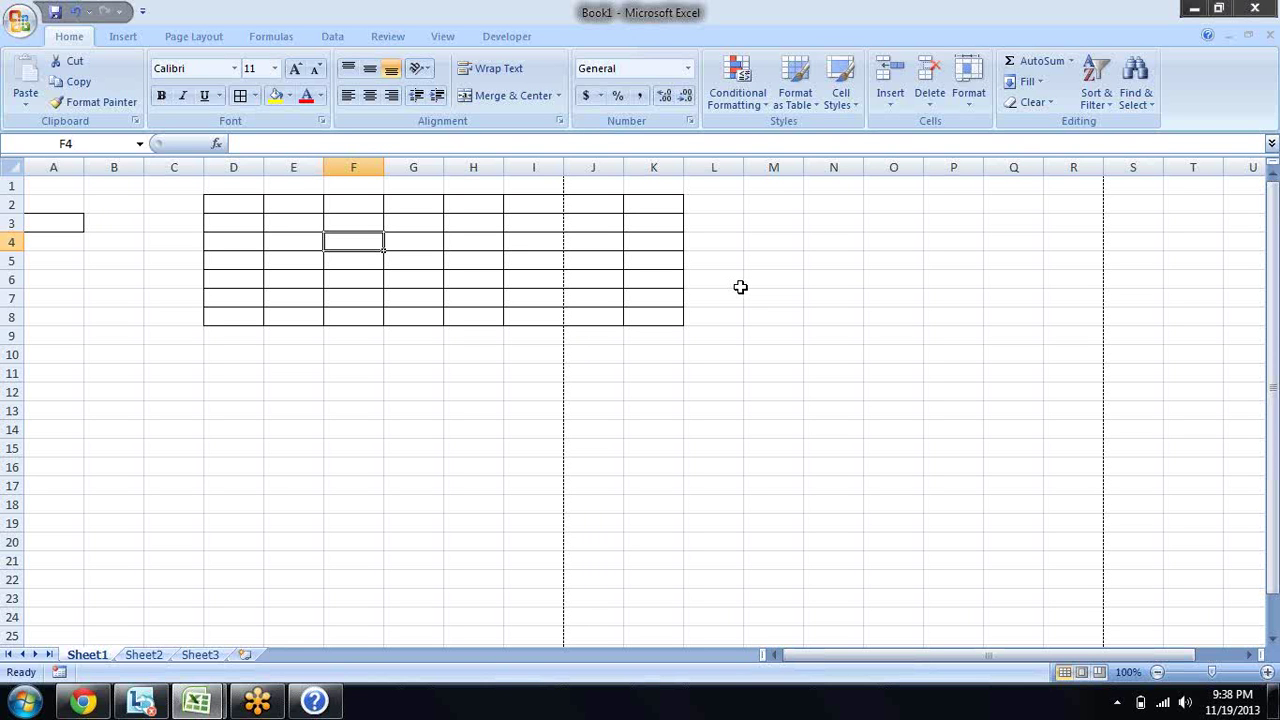
Reopen Format Cells with Ctrl+1, cycle through its tabs, and close it unchanged.
key(ctrl+1)
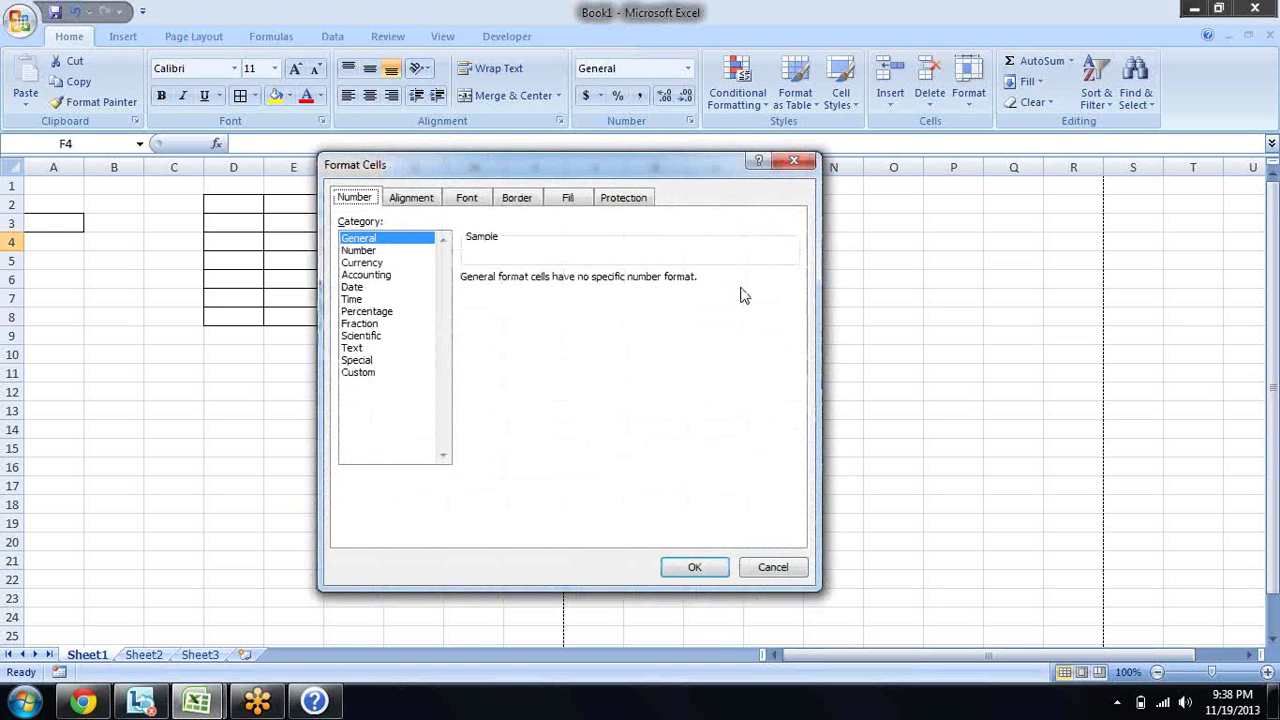
key(ctrl+Tab)
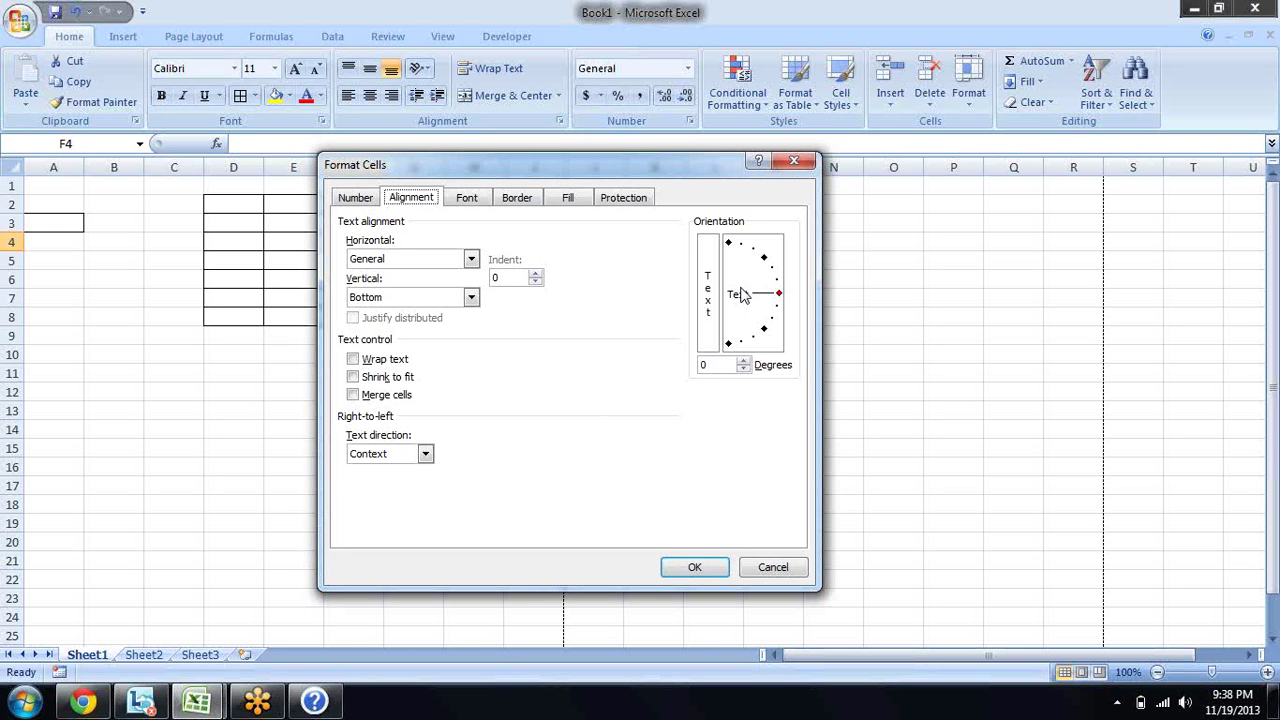
key(ctrl+Tab)
key(ctrl+Tab)
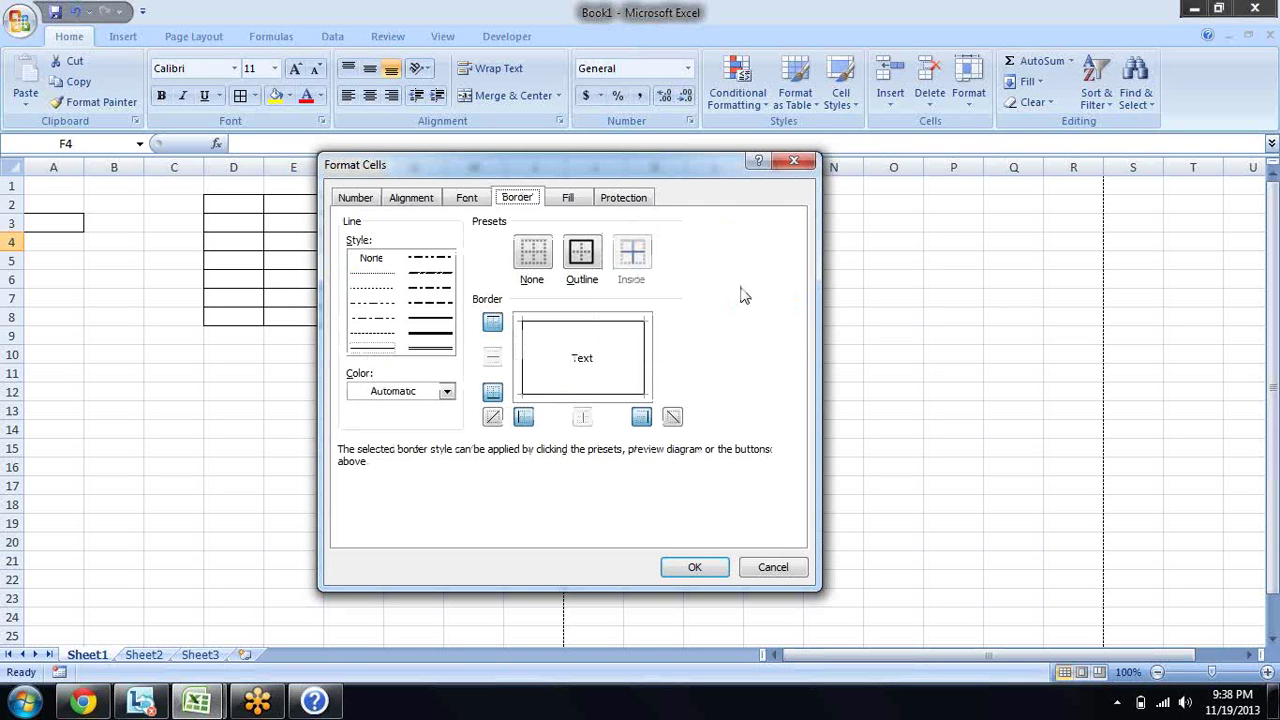
key(ctrl+shift+Tab)
key(ctrl+shift+Tab)
key(ctrl+shift+Tab)
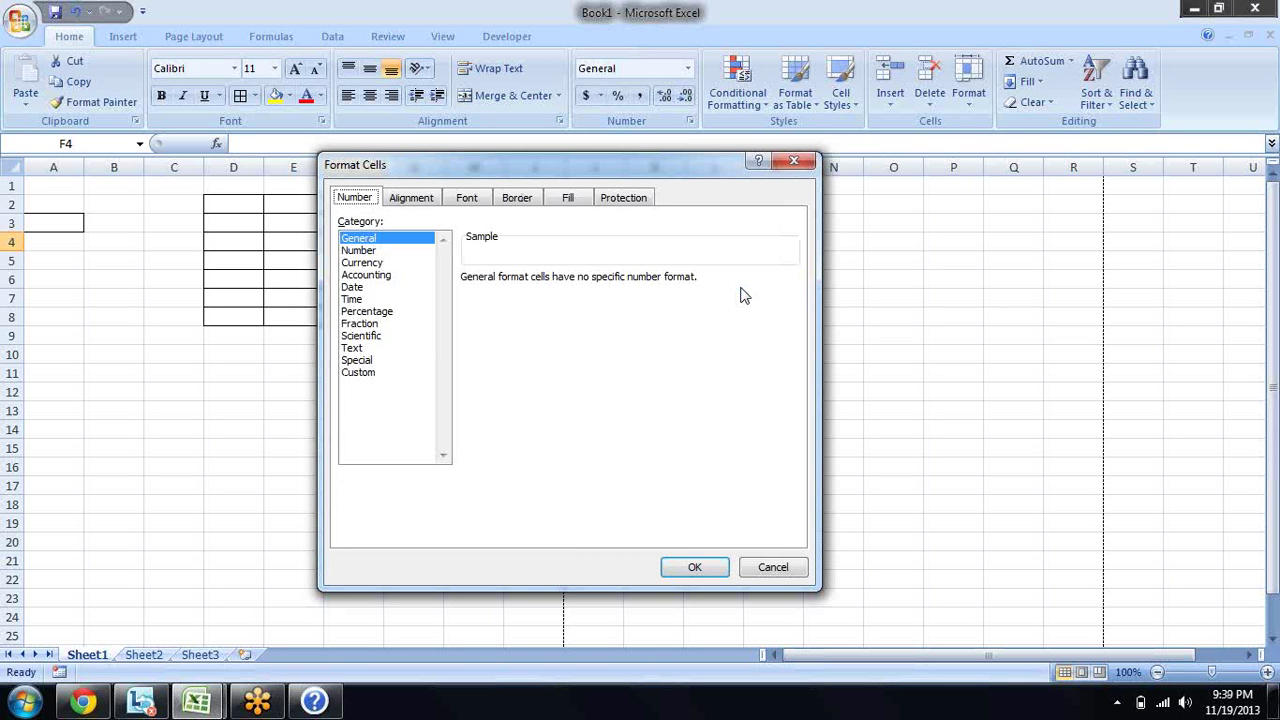
key(ctrl+Tab)
key(ctrl+Tab)
key(ctrl+Tab)
key(ctrl+Tab)
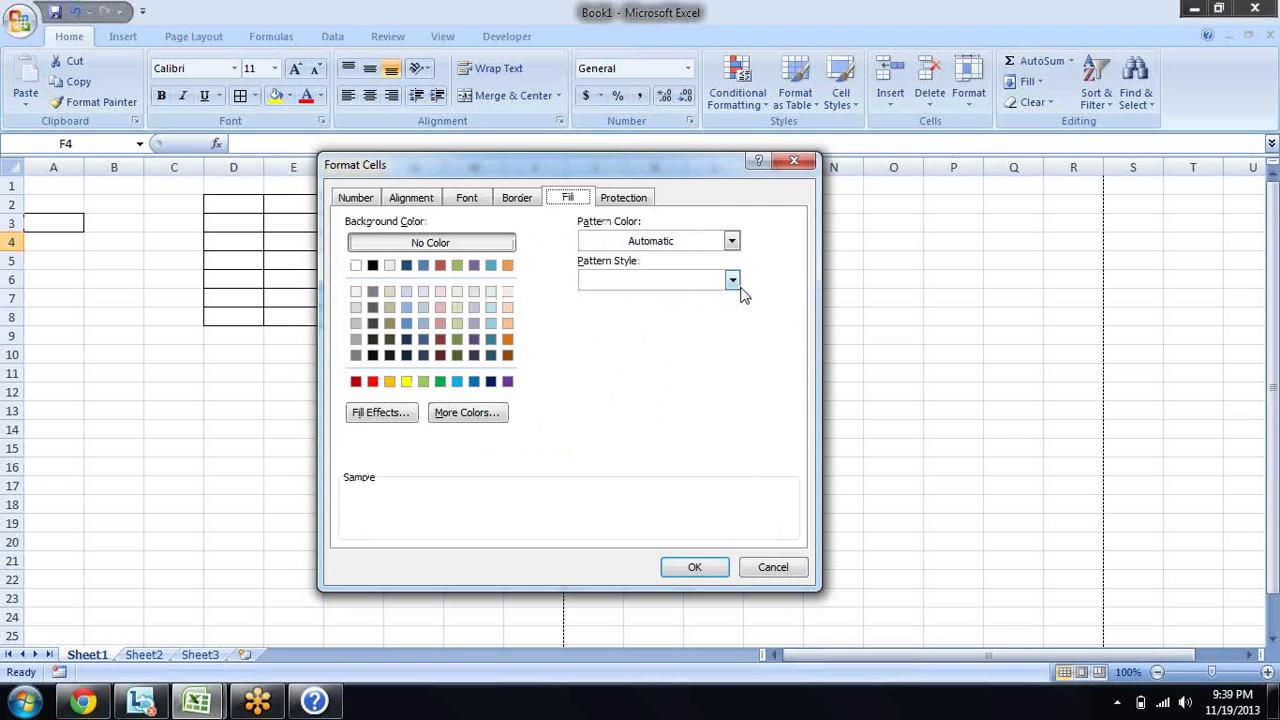
key(ctrl+shift+Tab)
key(ctrl+shift+Tab)
key(ctrl+shift+Tab)
key(ctrl+shift+Tab)
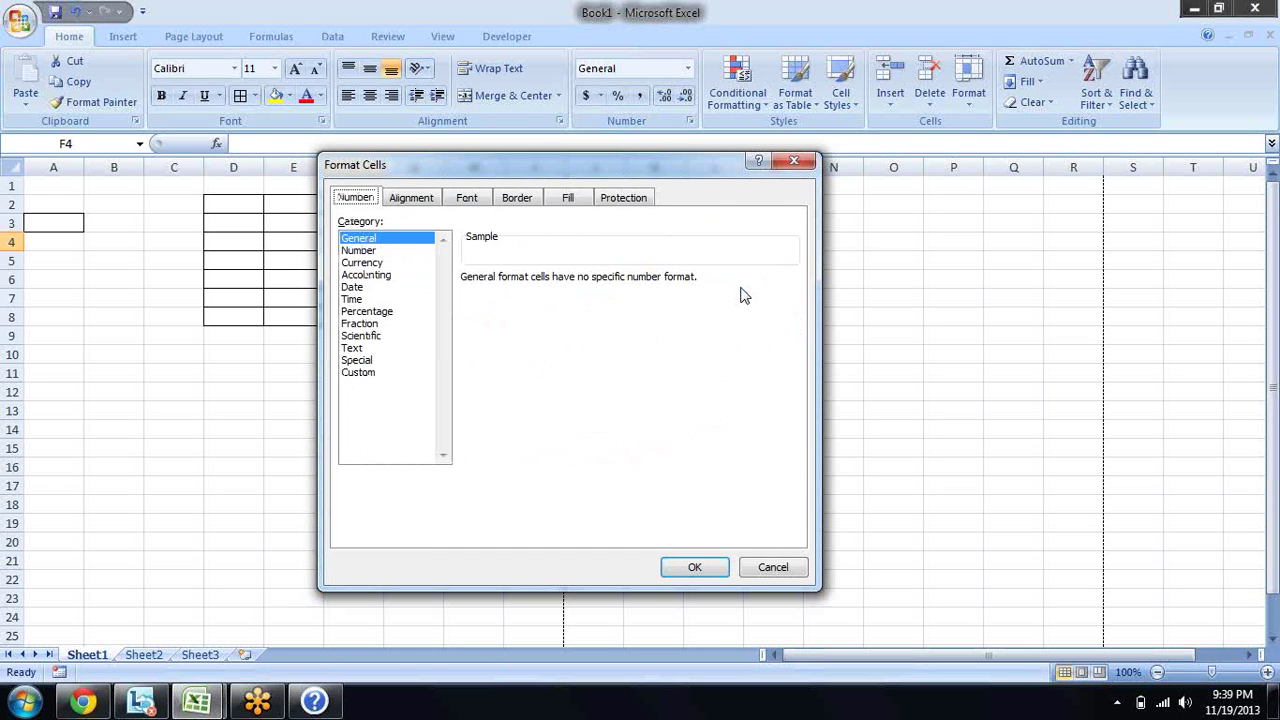
key(Escape)
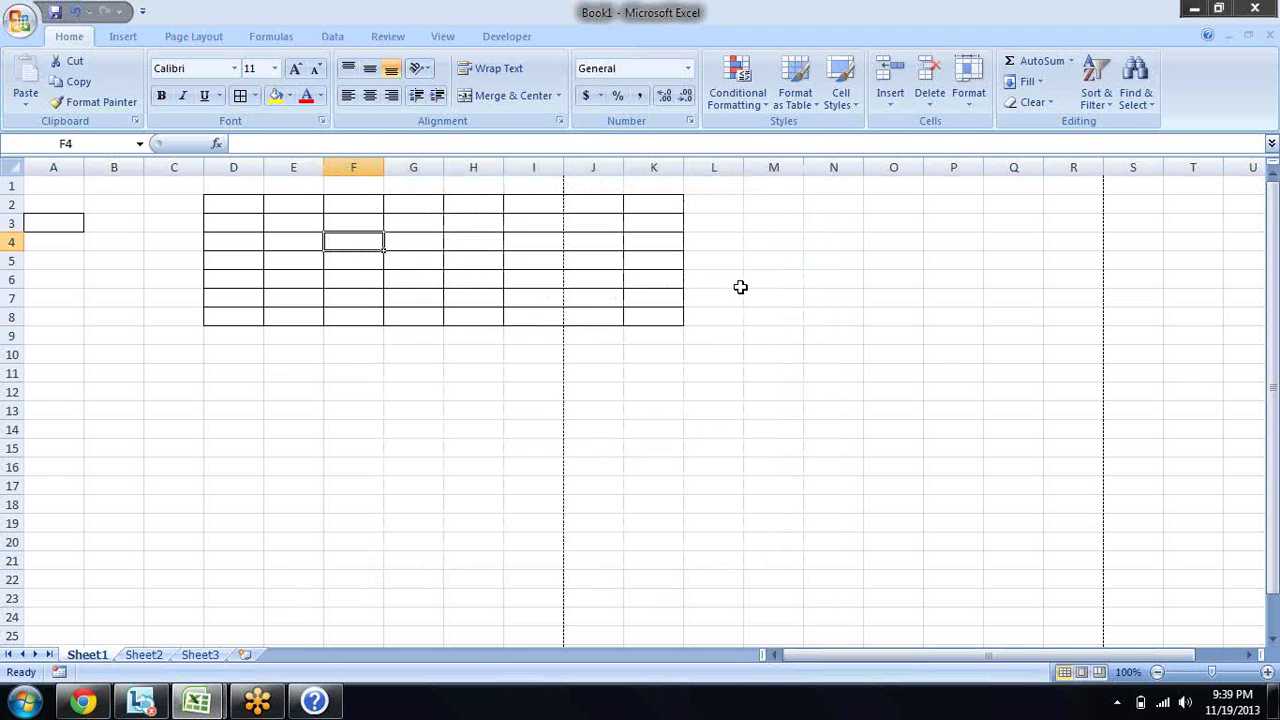
key(Down)
key(Up)
key(Up)
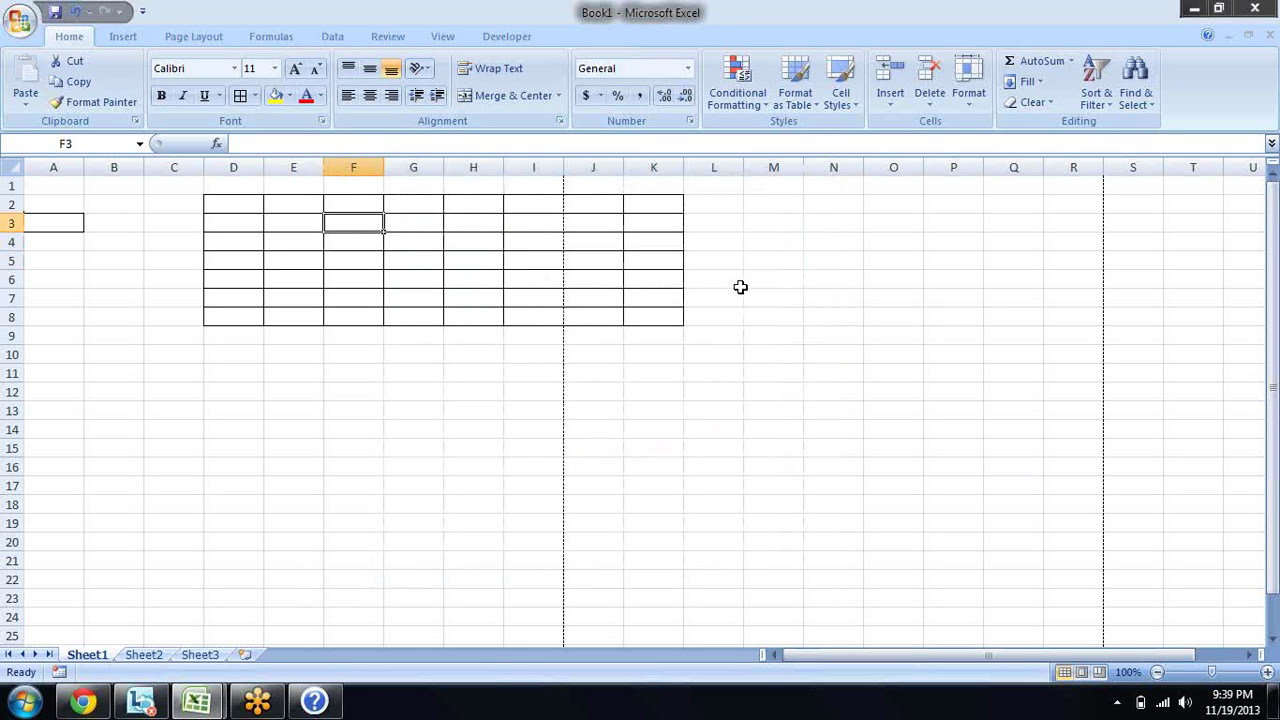
key(Down)
key(Right)
key(Left)
key(Up)
key(Right)
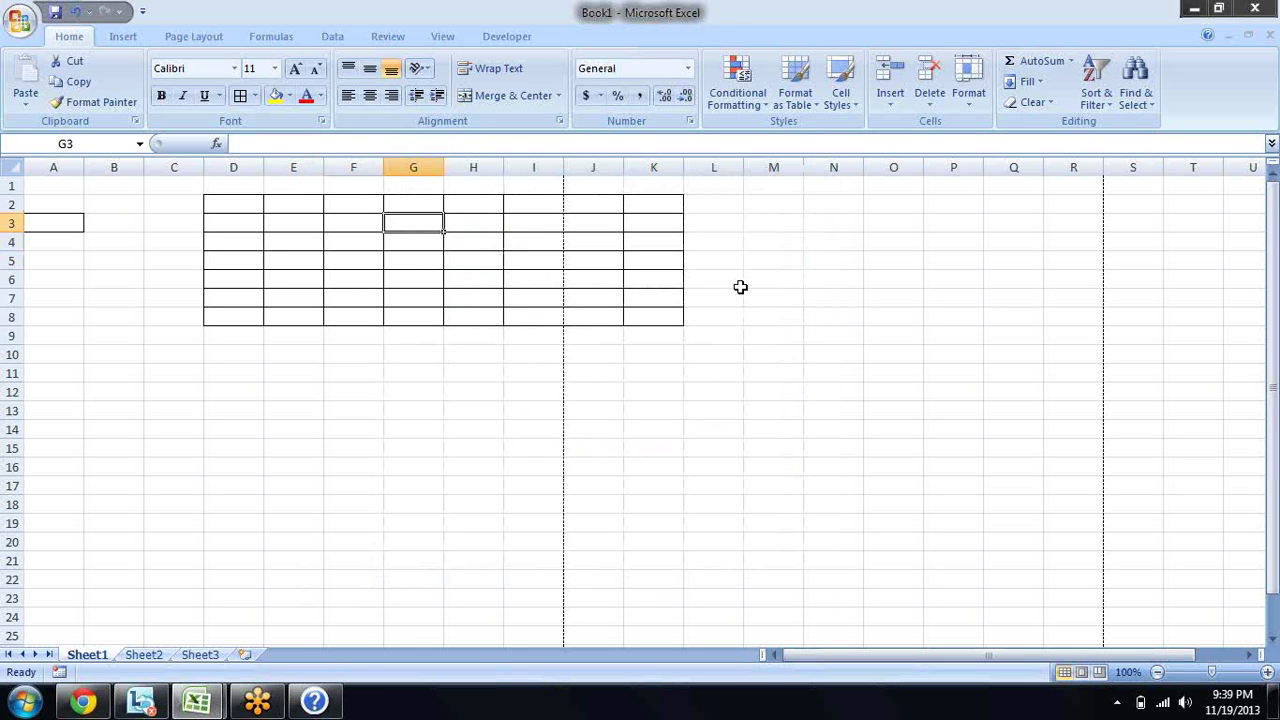
key(Left)
key(Down)
key(Down)
key(Down)
key(Down)
key(Down)
key(Down)
key(Down)
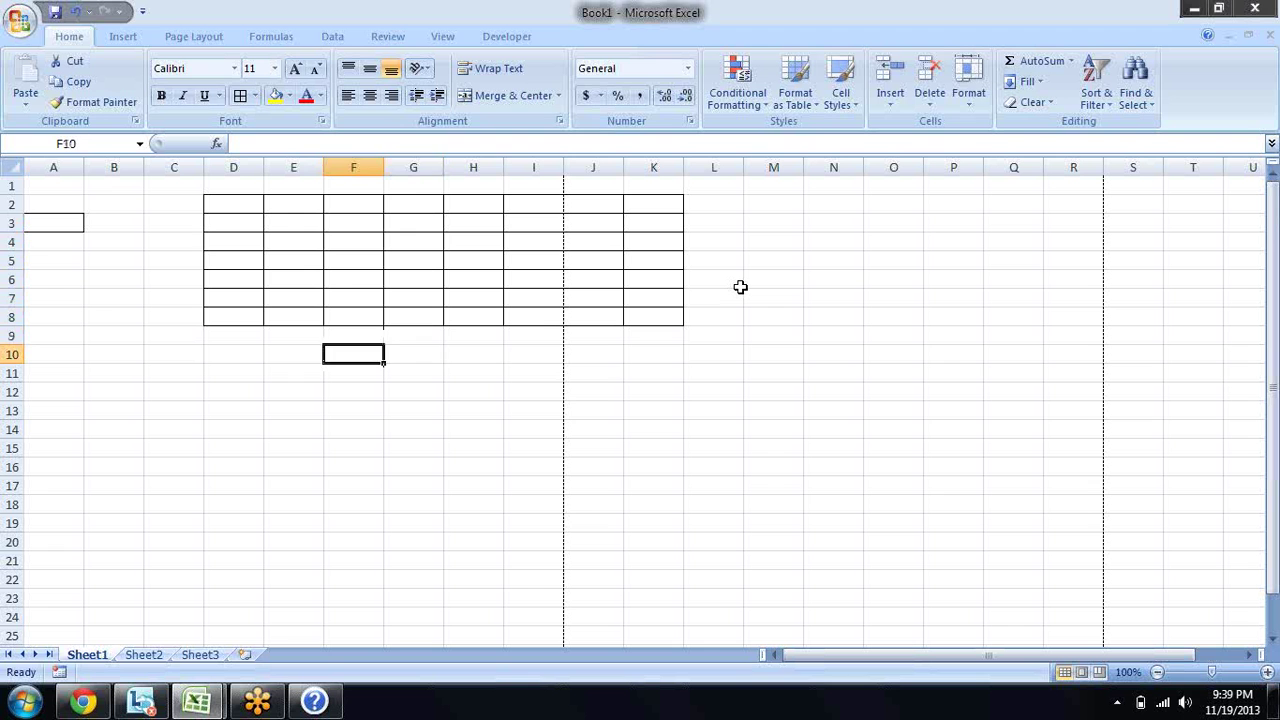
key(Right)
key(Right)
key(Left)
key(Left)
key(Down)
key(Down)
key(Down)
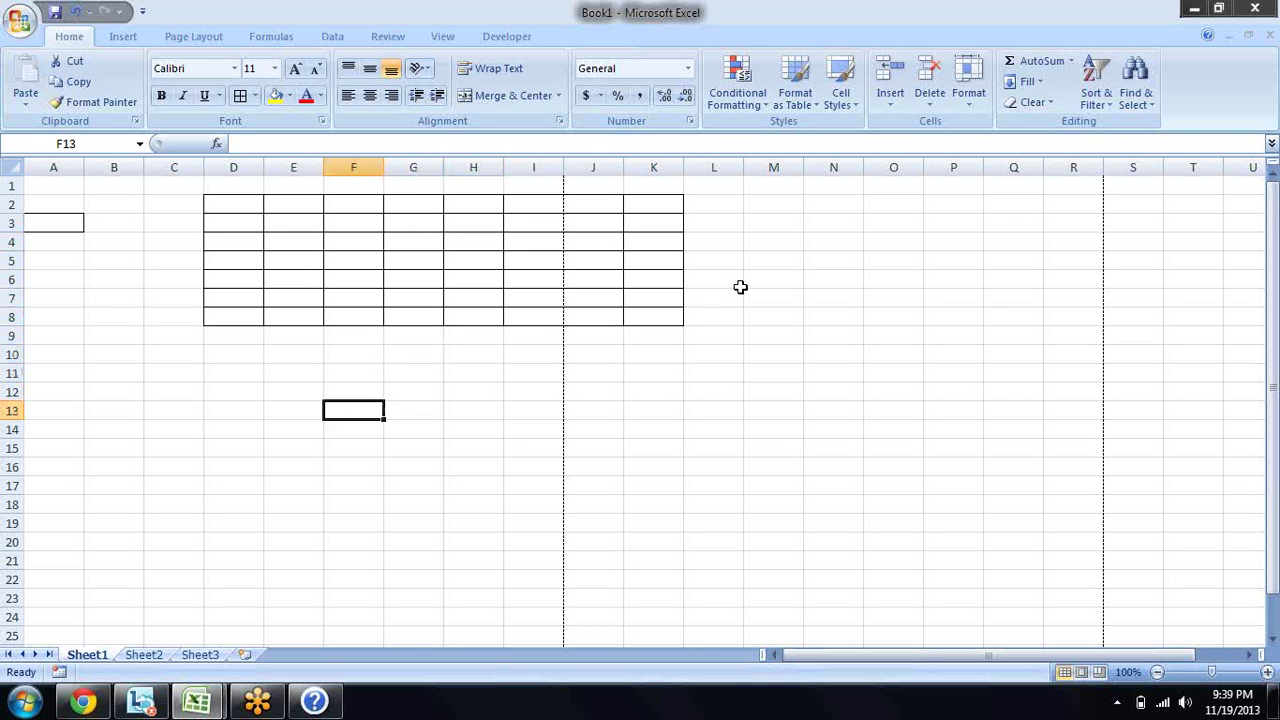
key(Up)
key(Up)
key(Left)
key(Left)
key(Right)
key(Right)
key(Up)
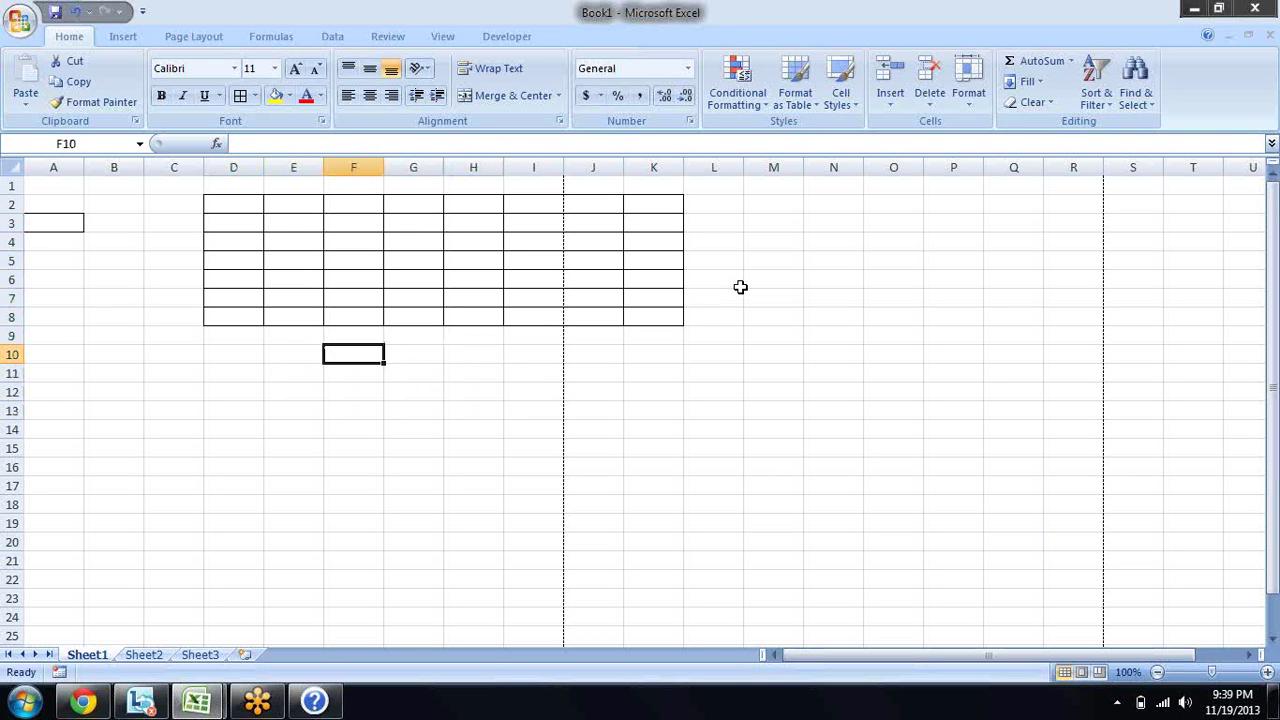
key(Left)
key(Right)
key(Down)
key(Down)
key(Down)
key(Up)
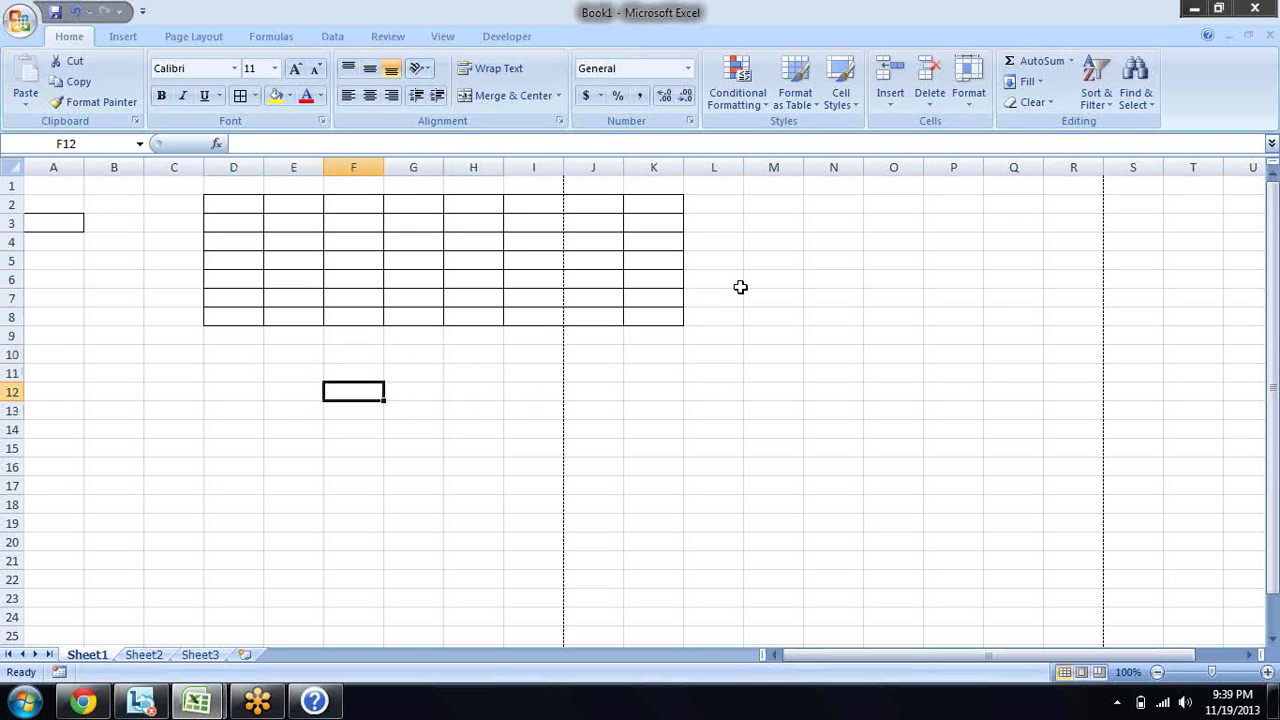
key(Up)
key(Up)
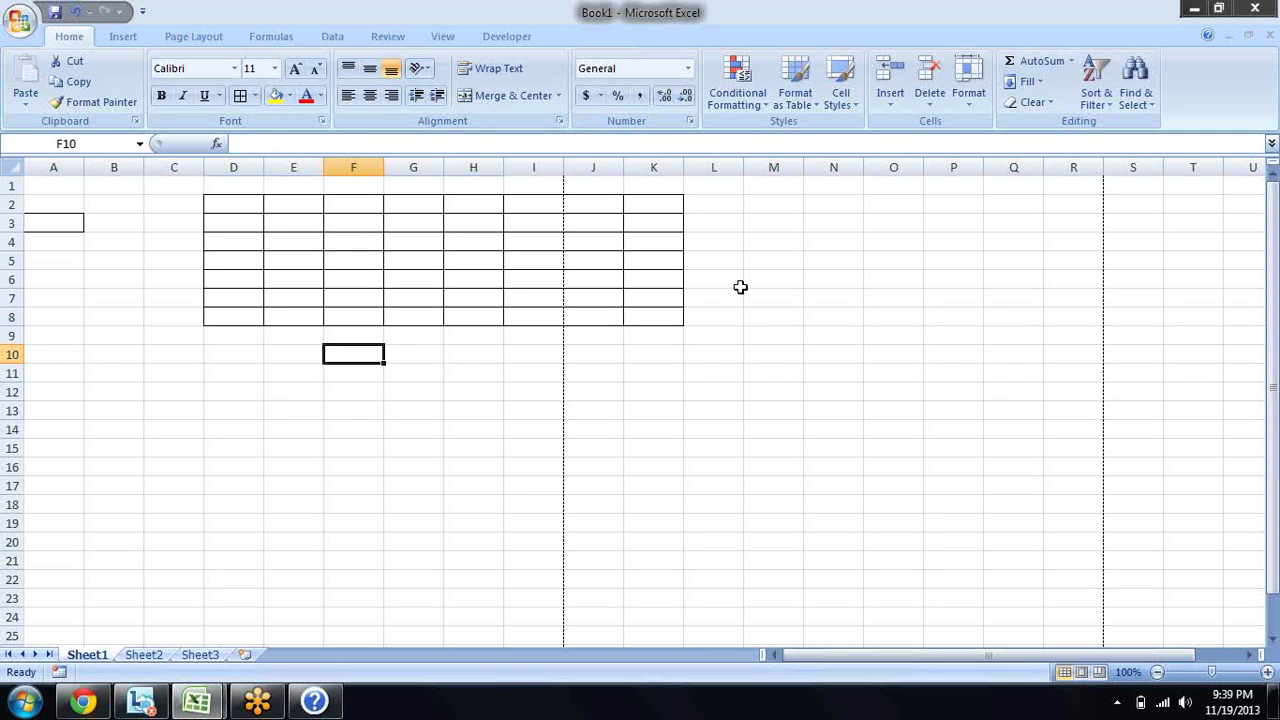
key(Down)
key(Down)
key(Down)
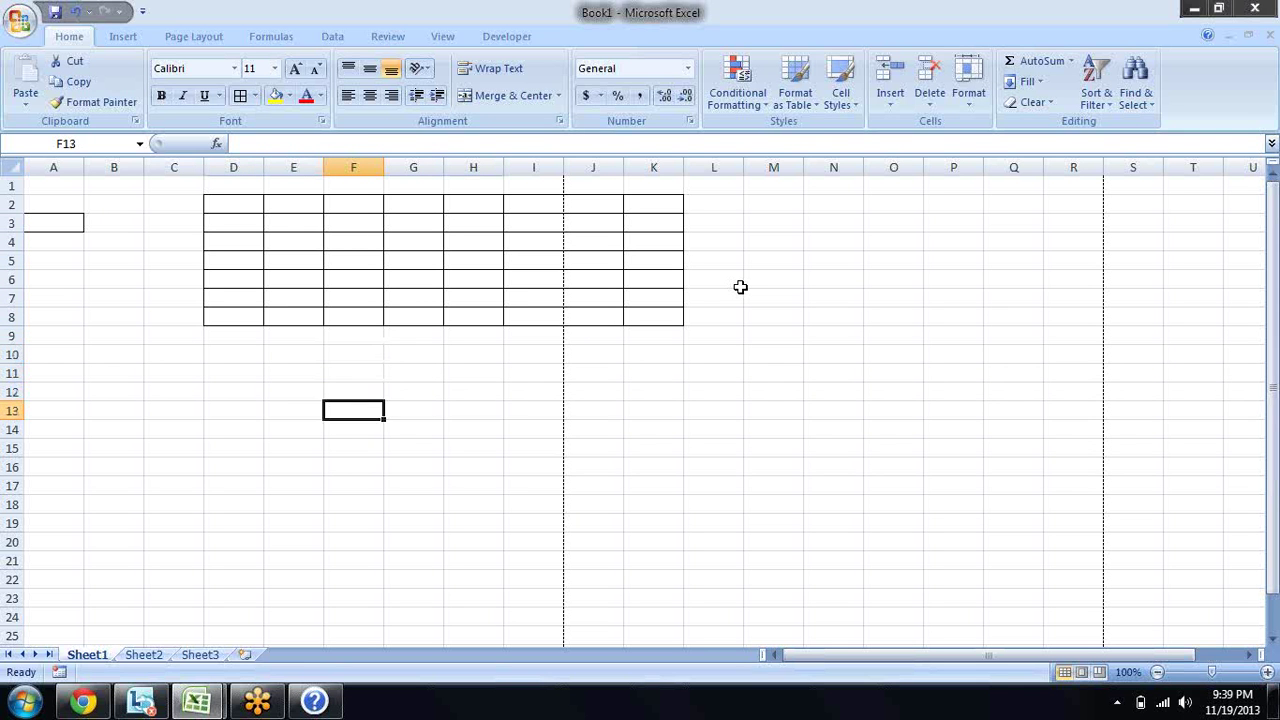
key(Down)
key(Down)
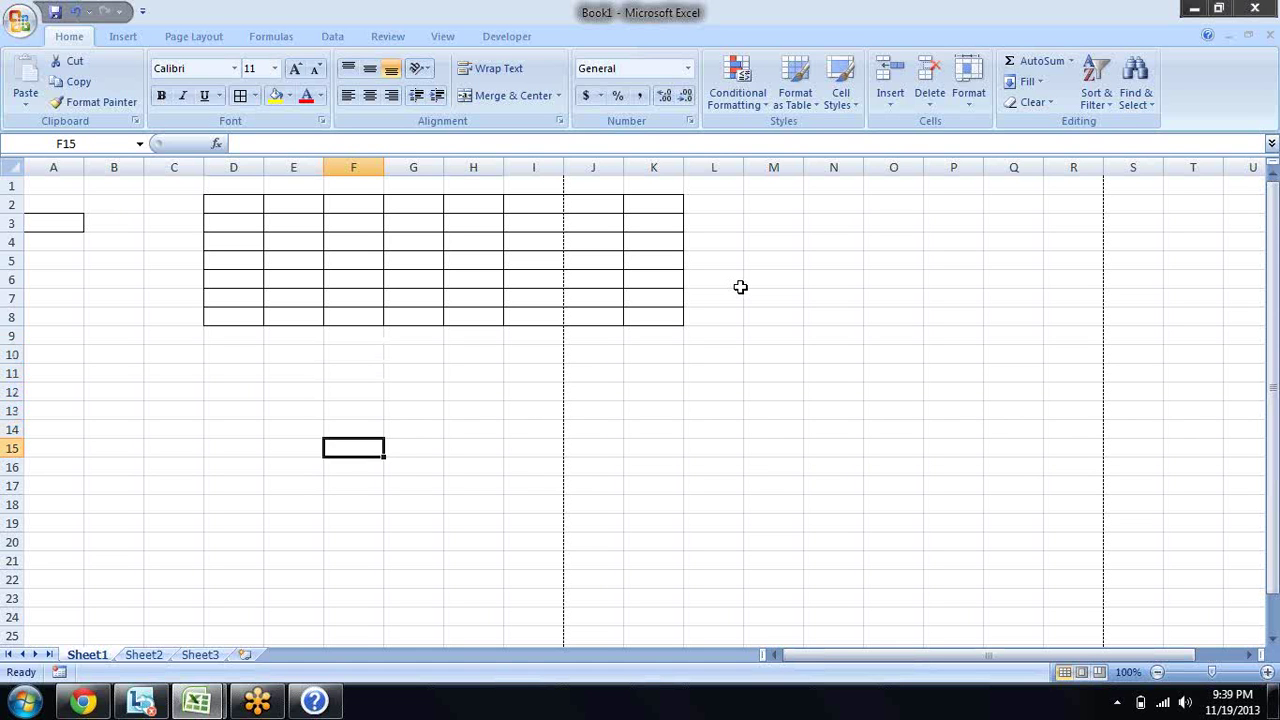
key(Down)
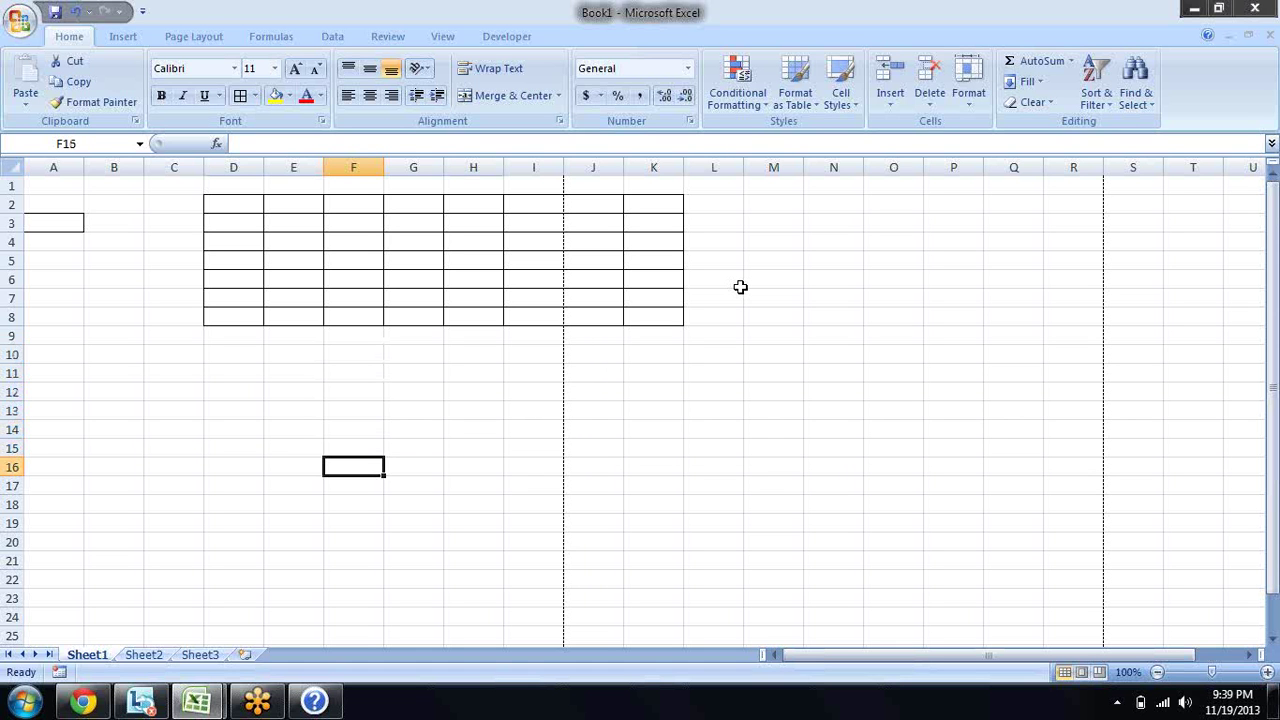
key(Up)
key(Up)
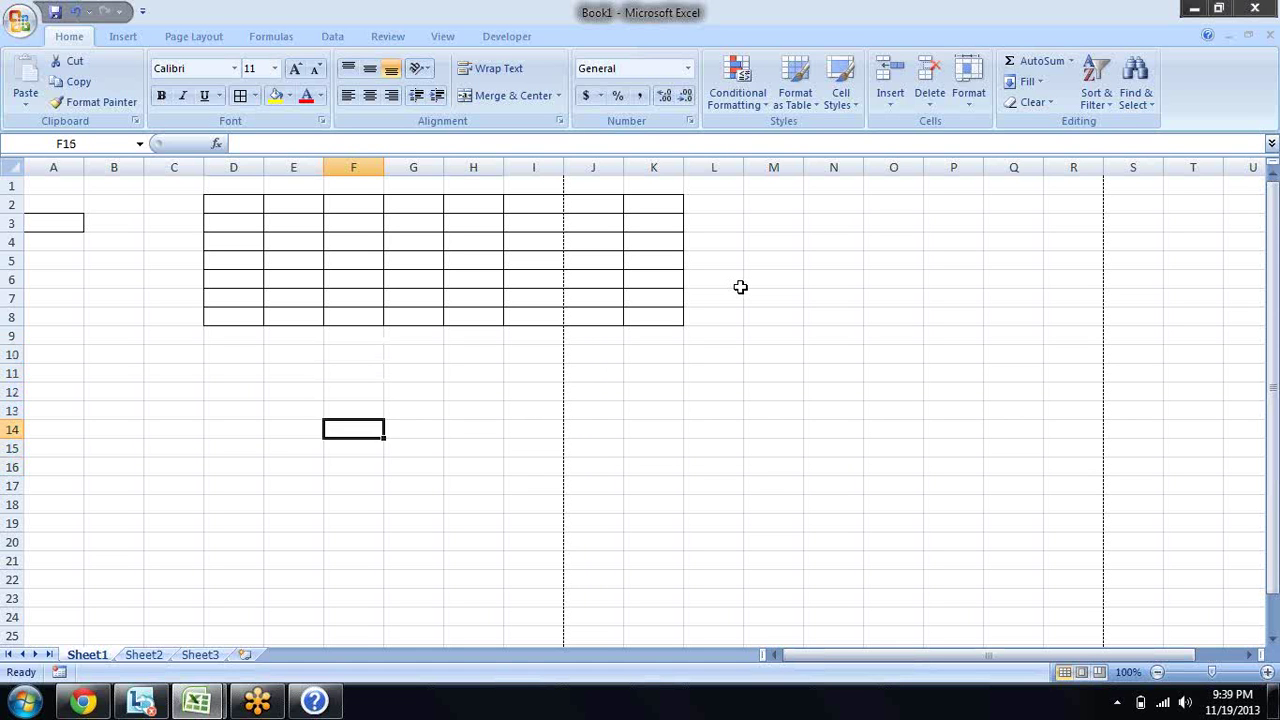
key(Up)
key(Up)
key(Up)
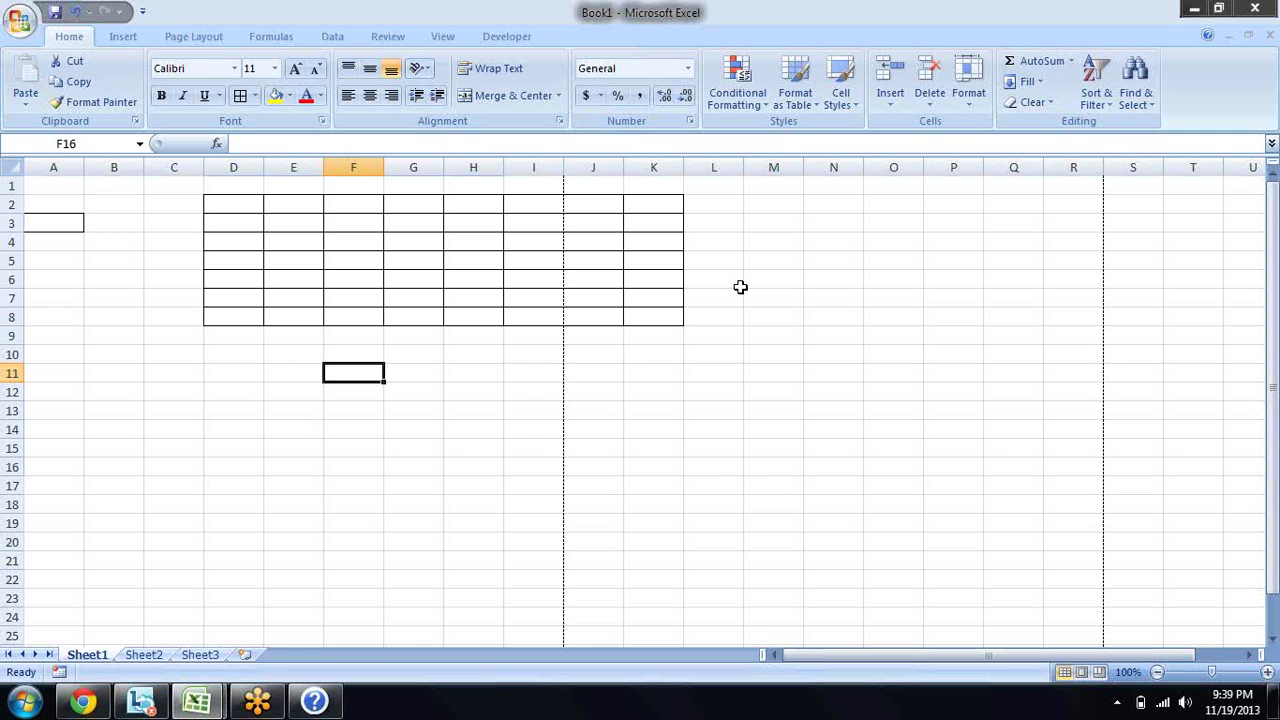
key(Up)
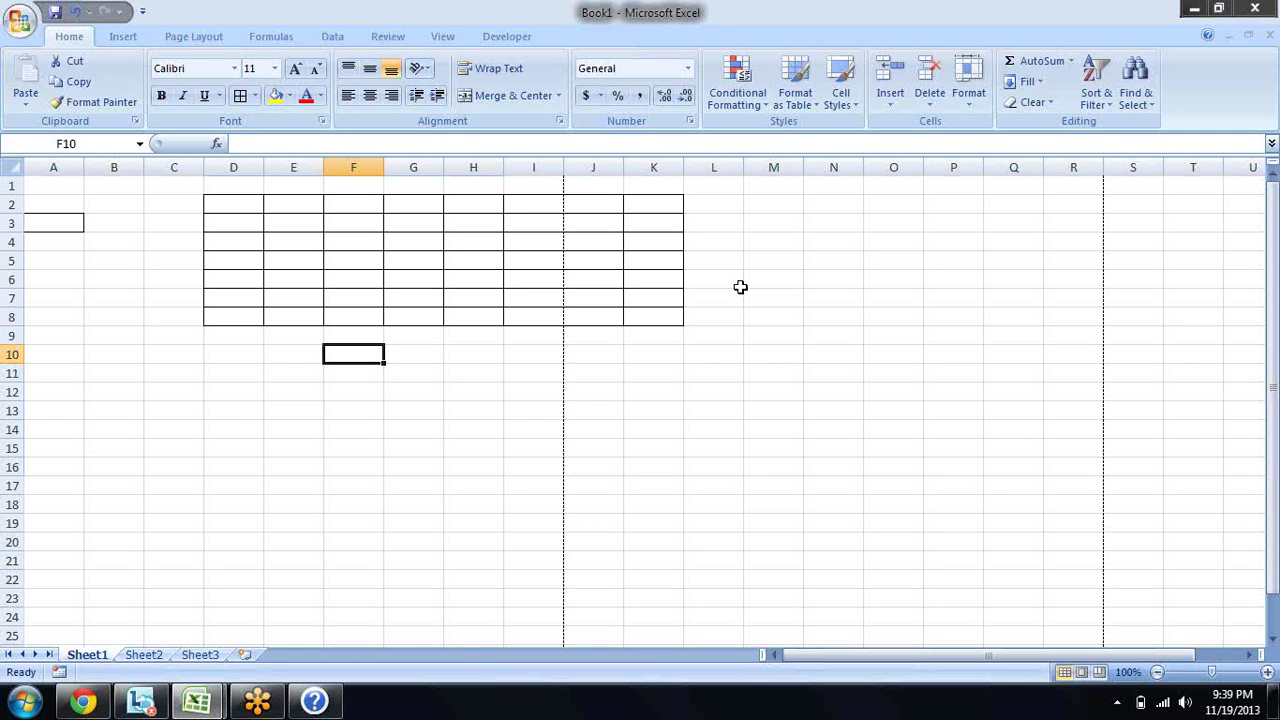
key(Right)
key(Right)
key(Right)
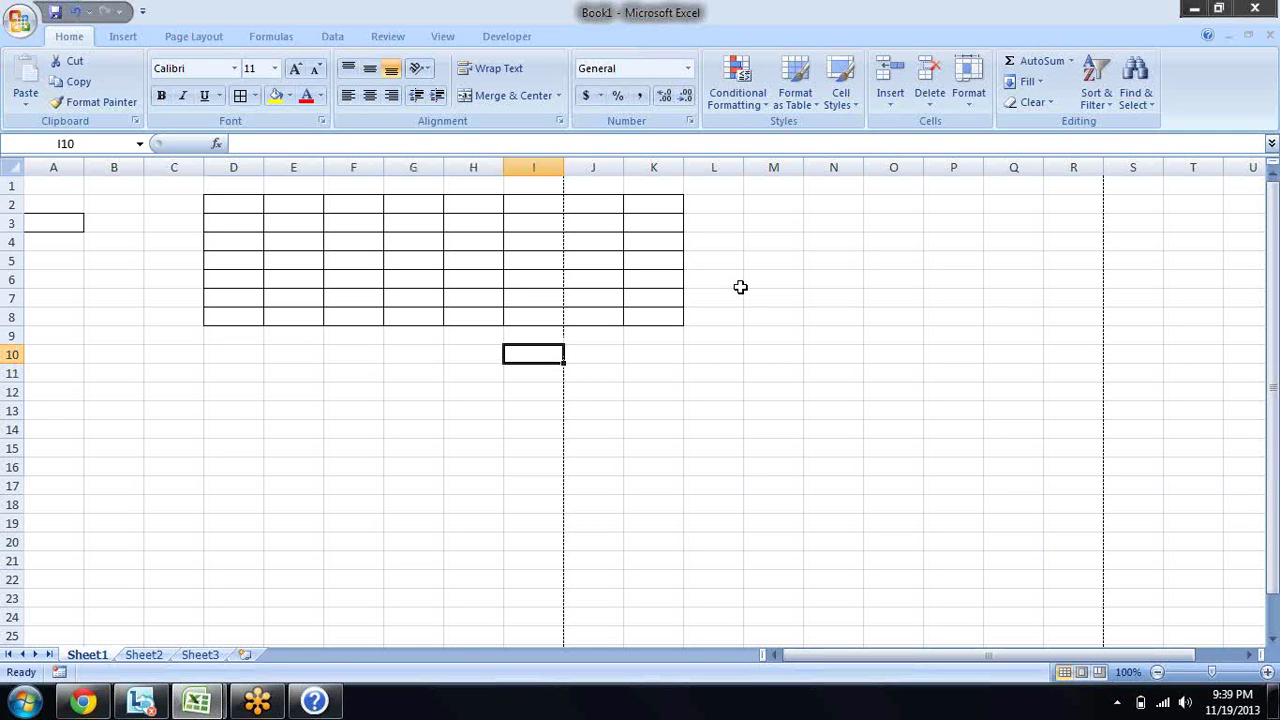
key(Right)
key(Left)
key(Left)
key(Left)
key(Left)
key(Left)
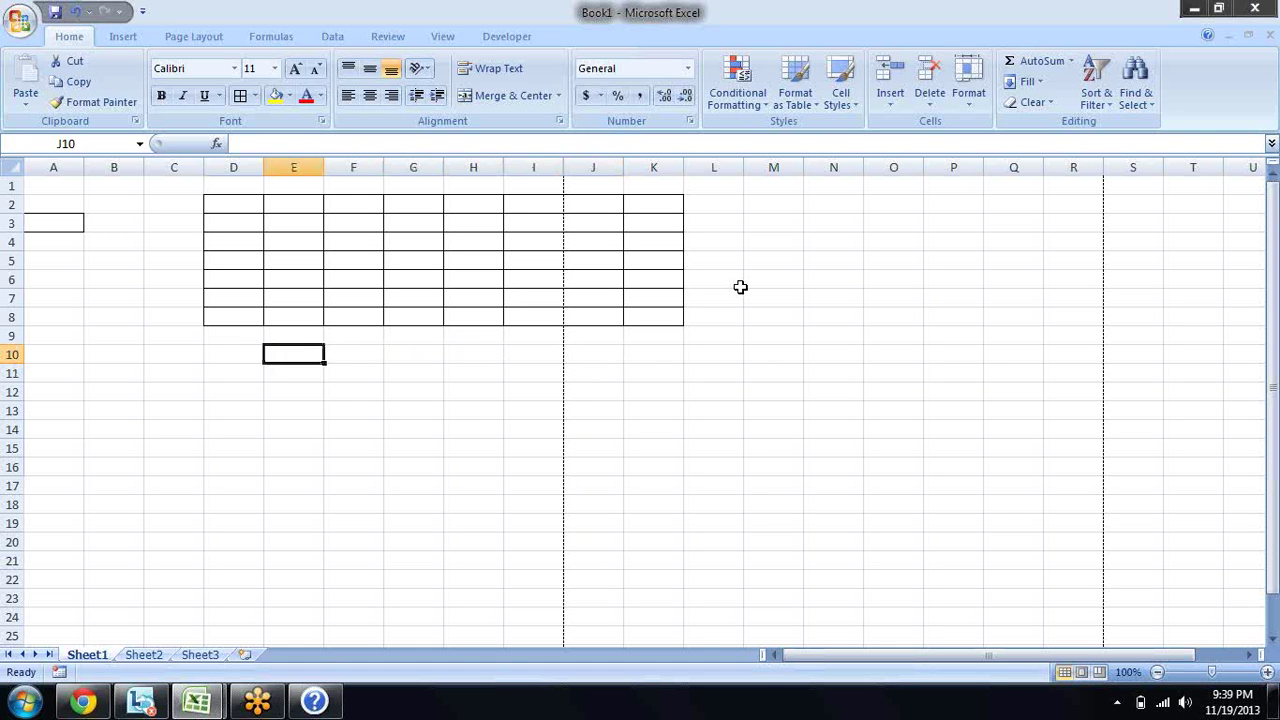
key(Left)
key(Left)
key(Left)
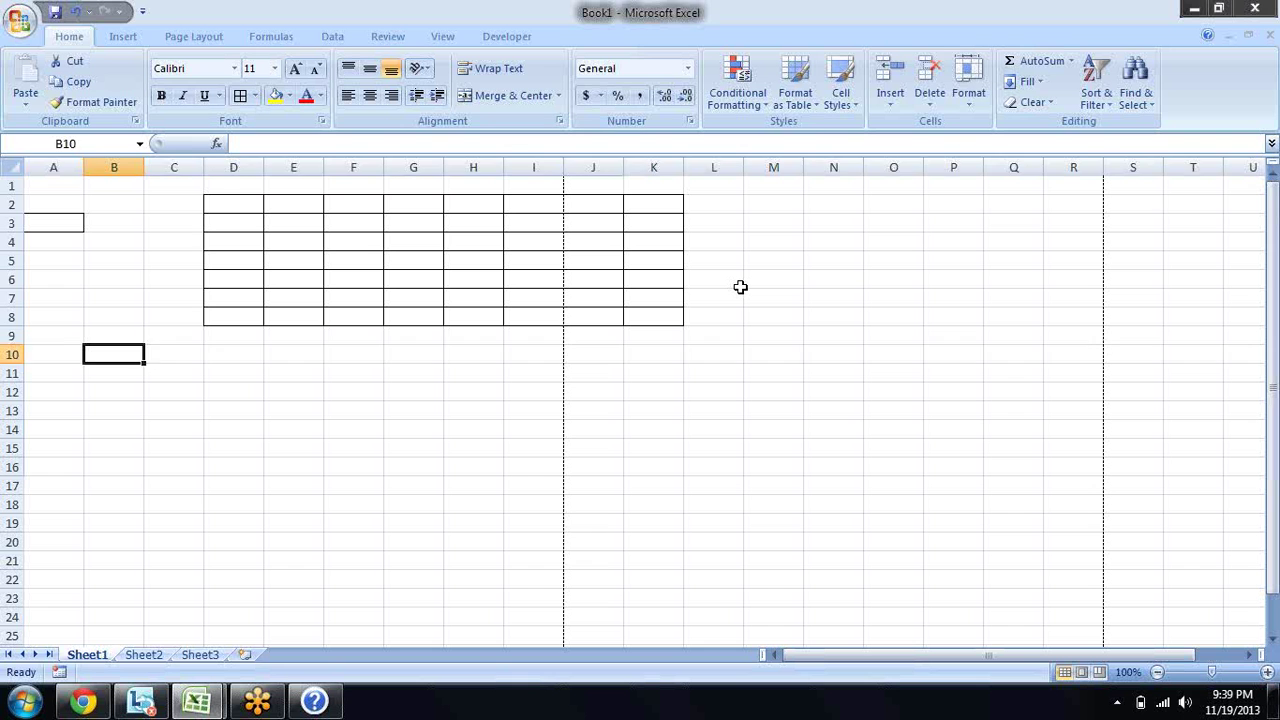
key(shift+space)
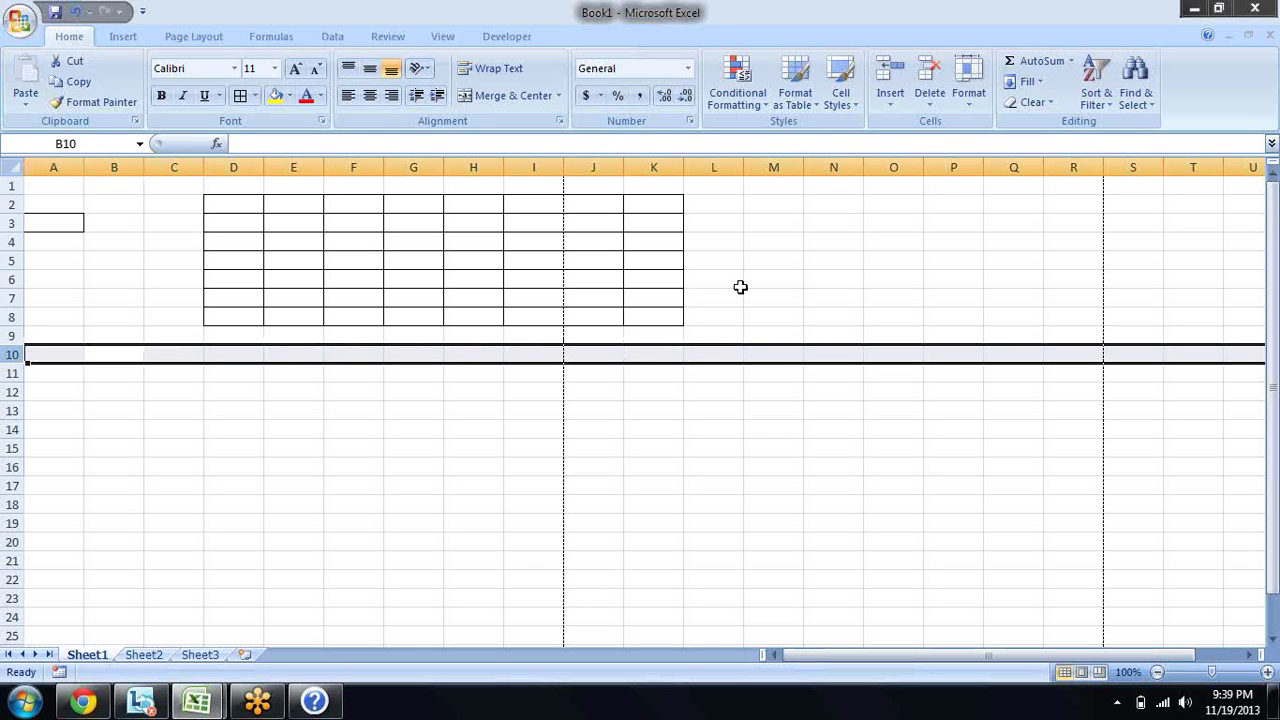
key(Right)
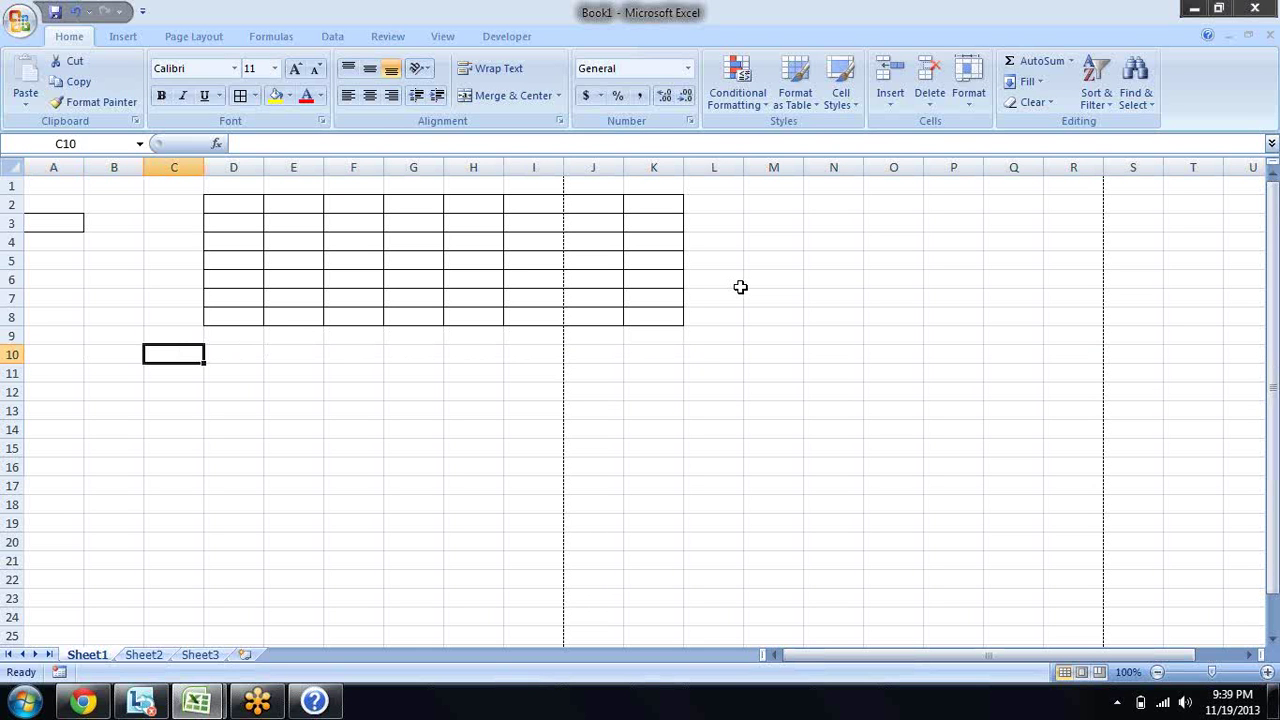
key(ctrl+space)
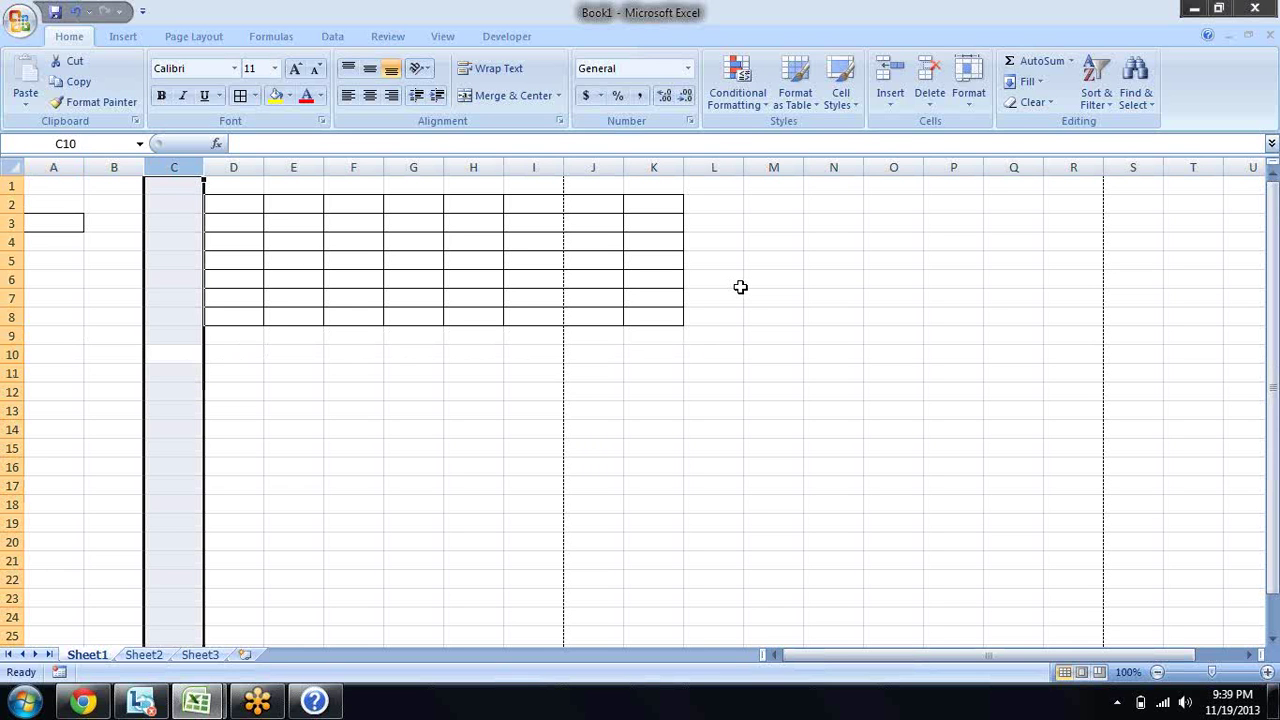
key(Down)
key(Up)
key(Up)
key(Up)
key(Up)
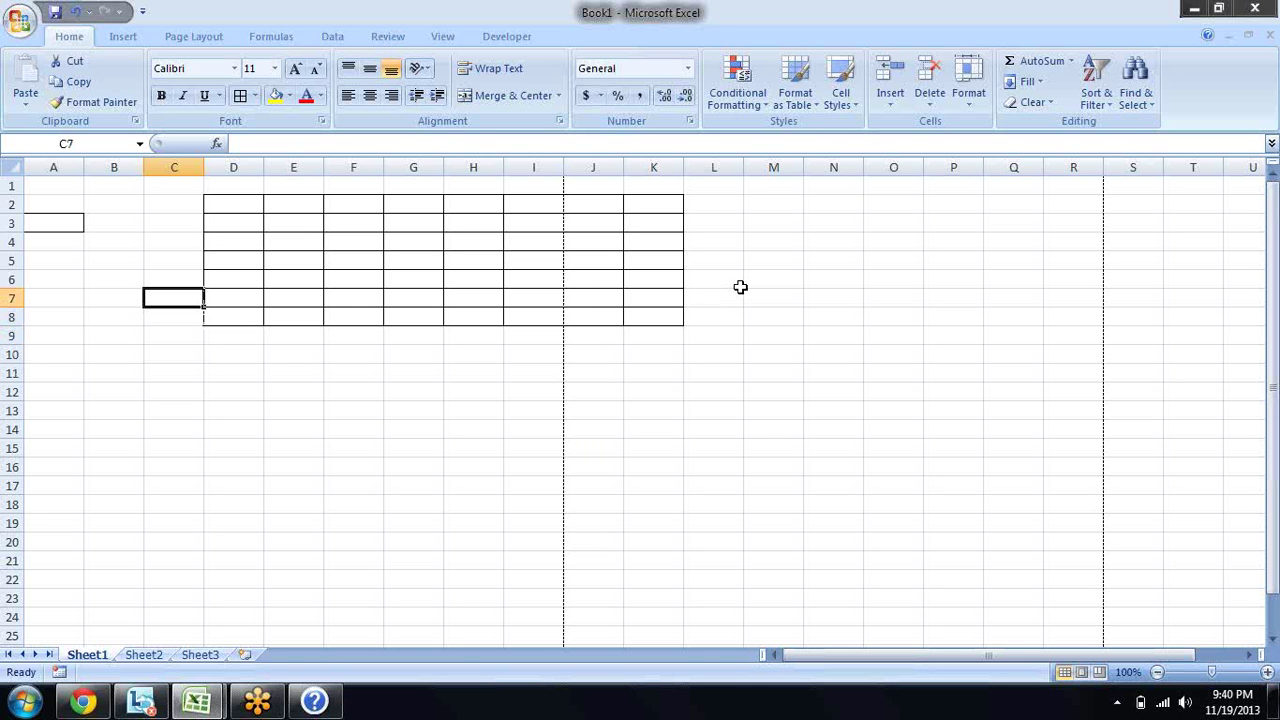
key(ctrl+a)
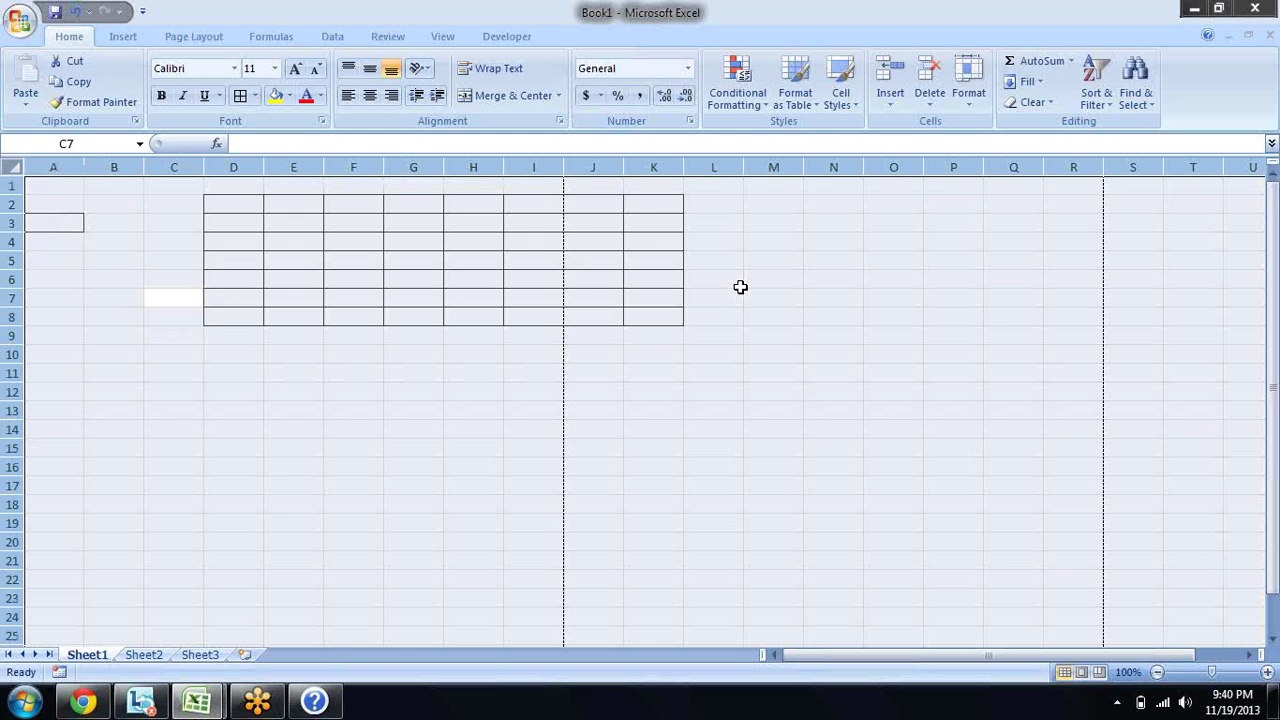
click(696, 355)
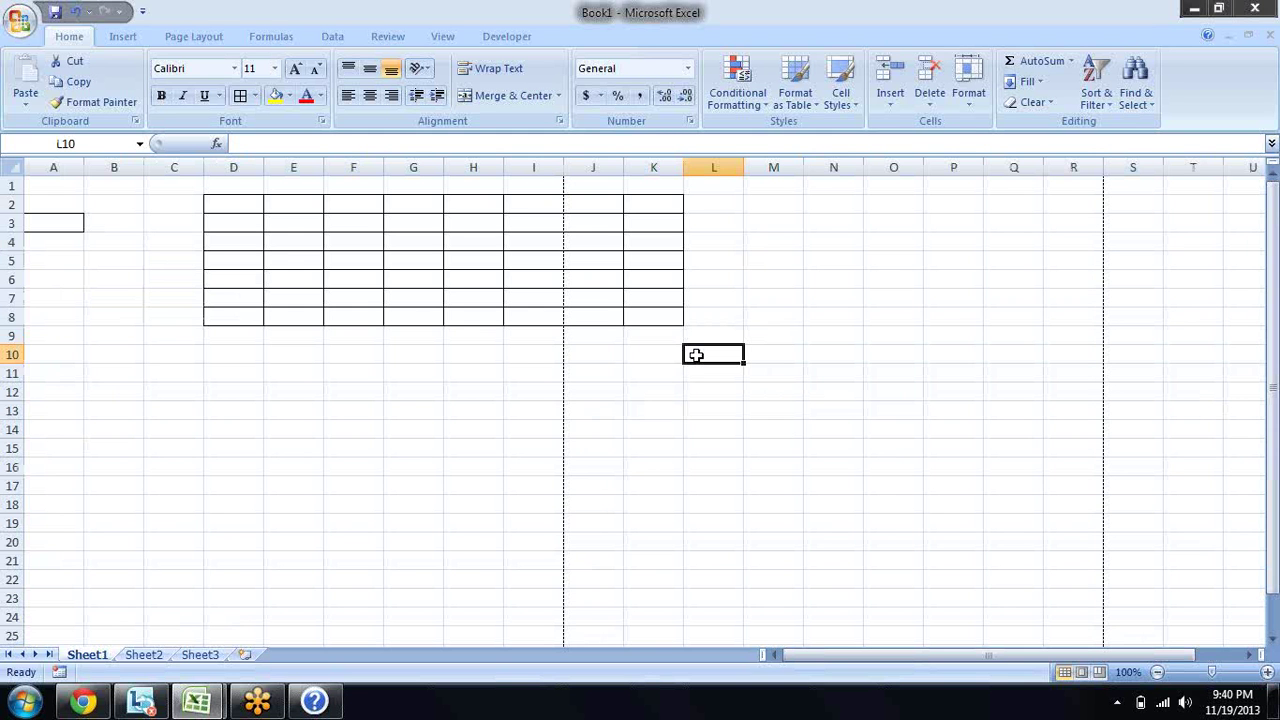
key(Left)
key(Left)
key(Left)
key(Left)
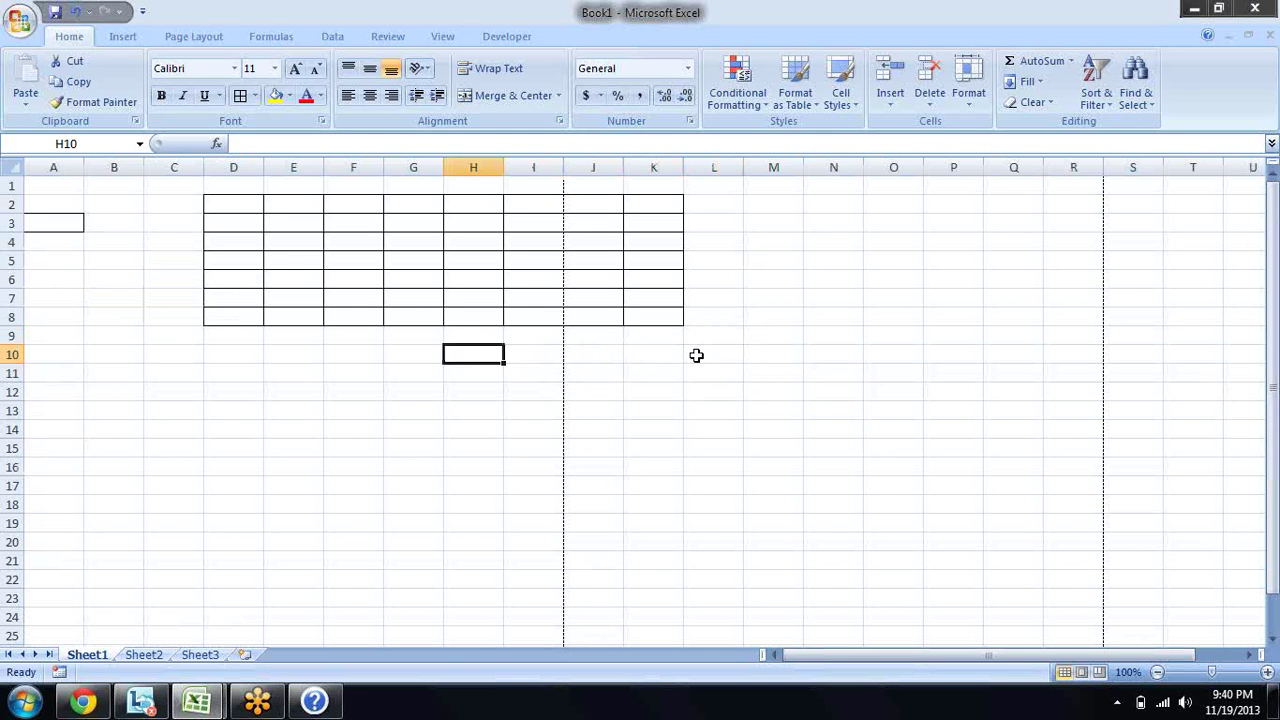
key(Left)
key(ctrl+a)
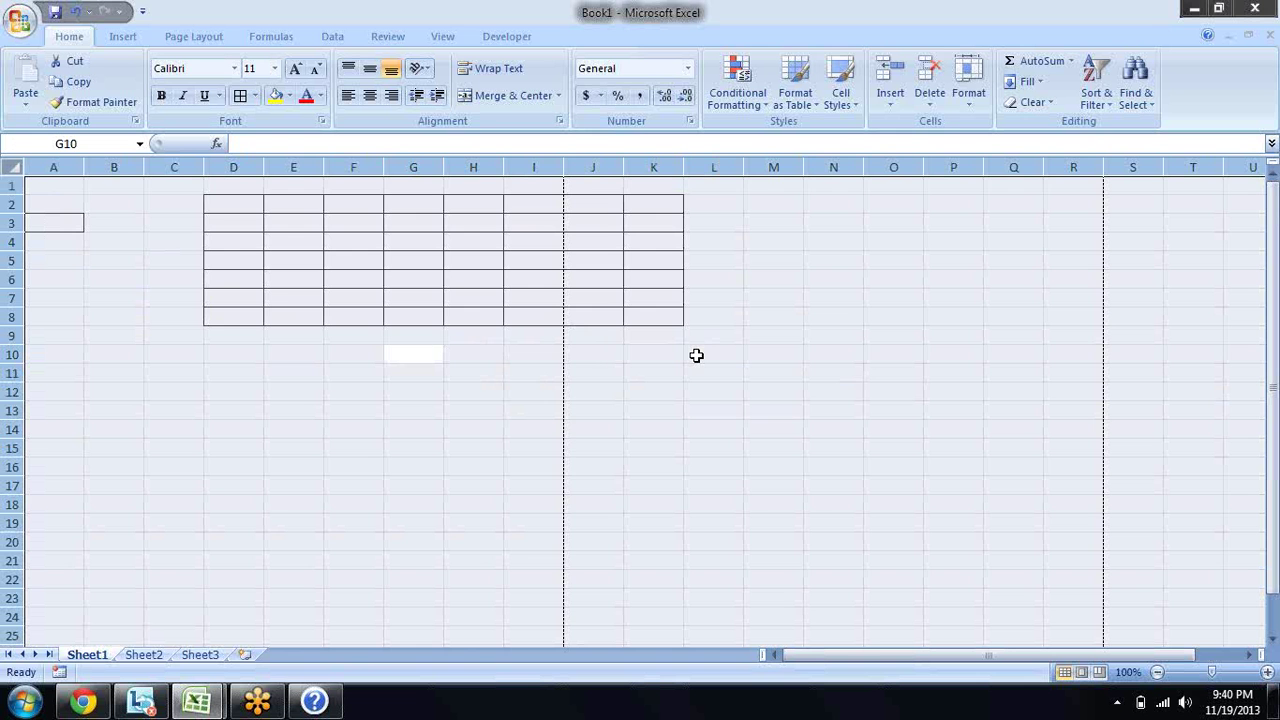
key(shift+BackSpace)
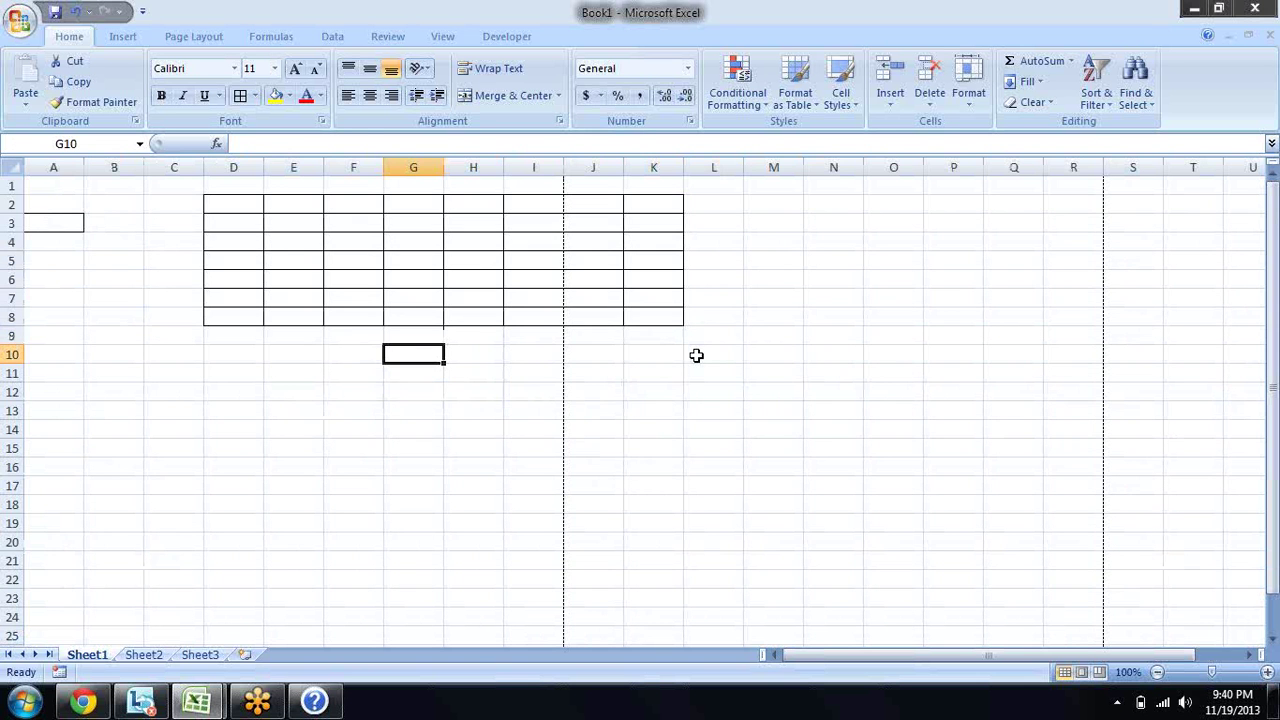
key(ctrl+a)
key(shift+BackSpace)
key(Up)
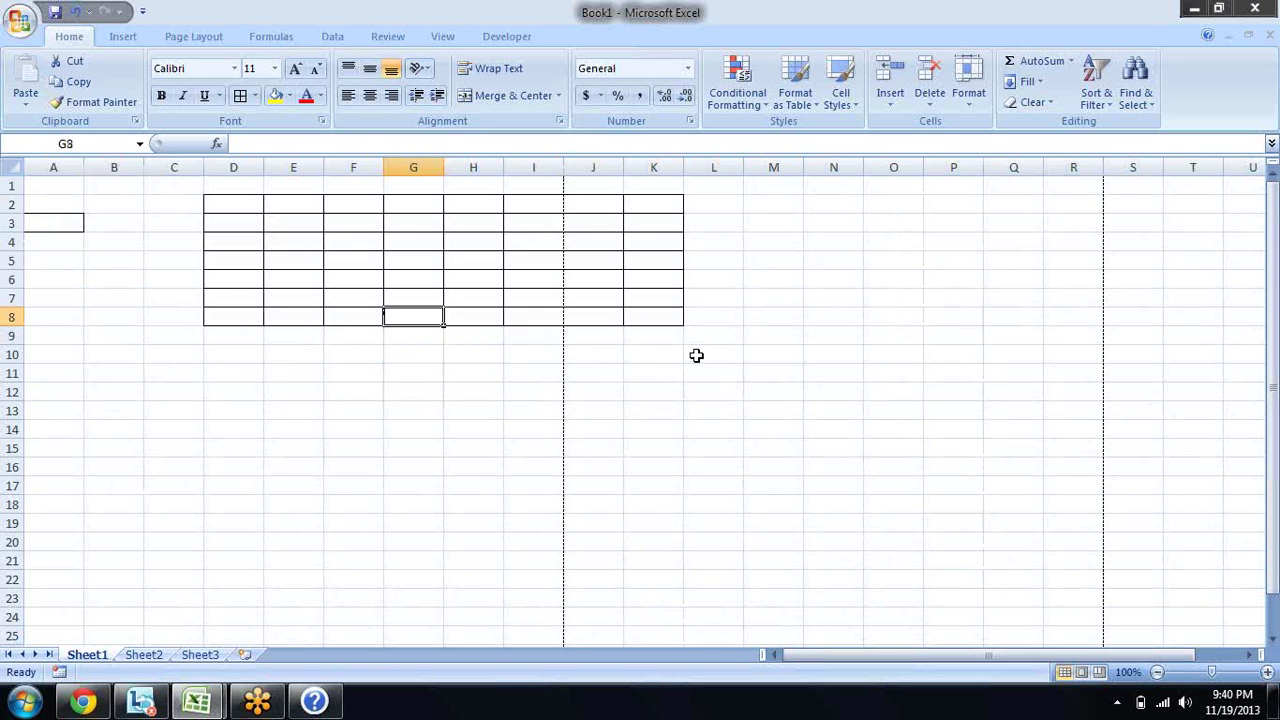
key(Down)
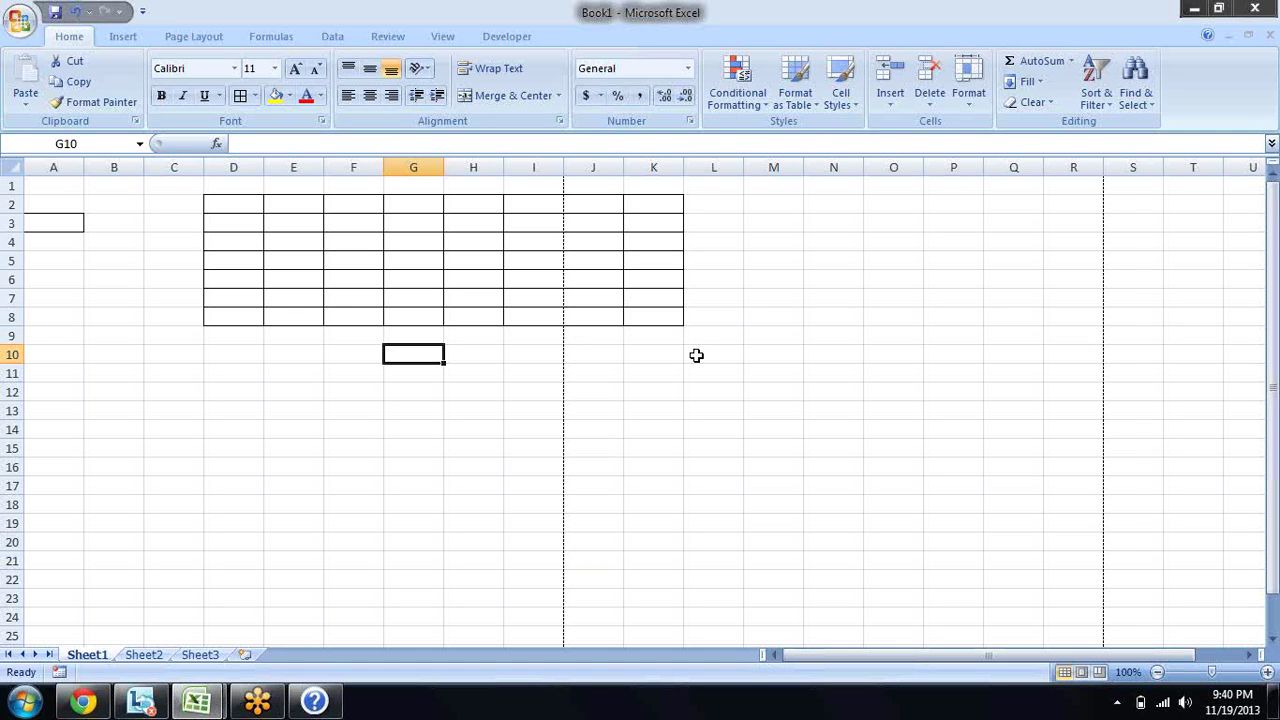
key(shift+F11)
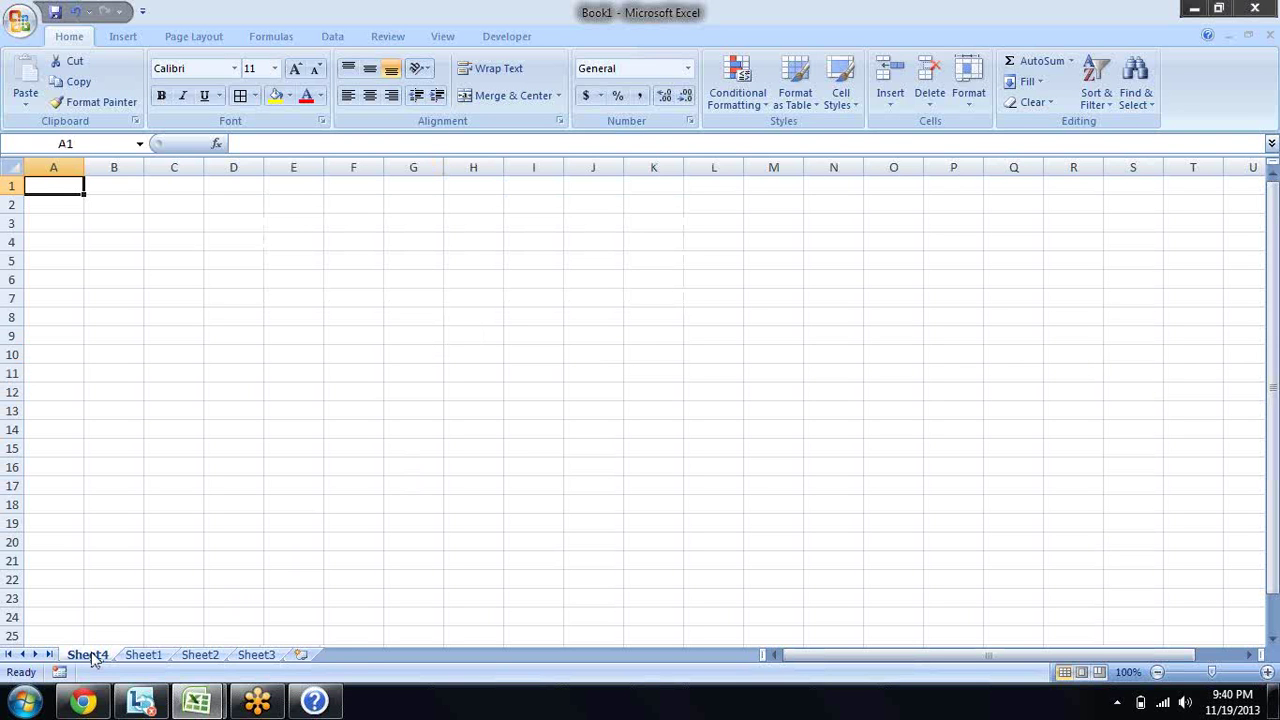
Insert another blank worksheet, Sheet5, with Shift+F11.
key(shift+F11)
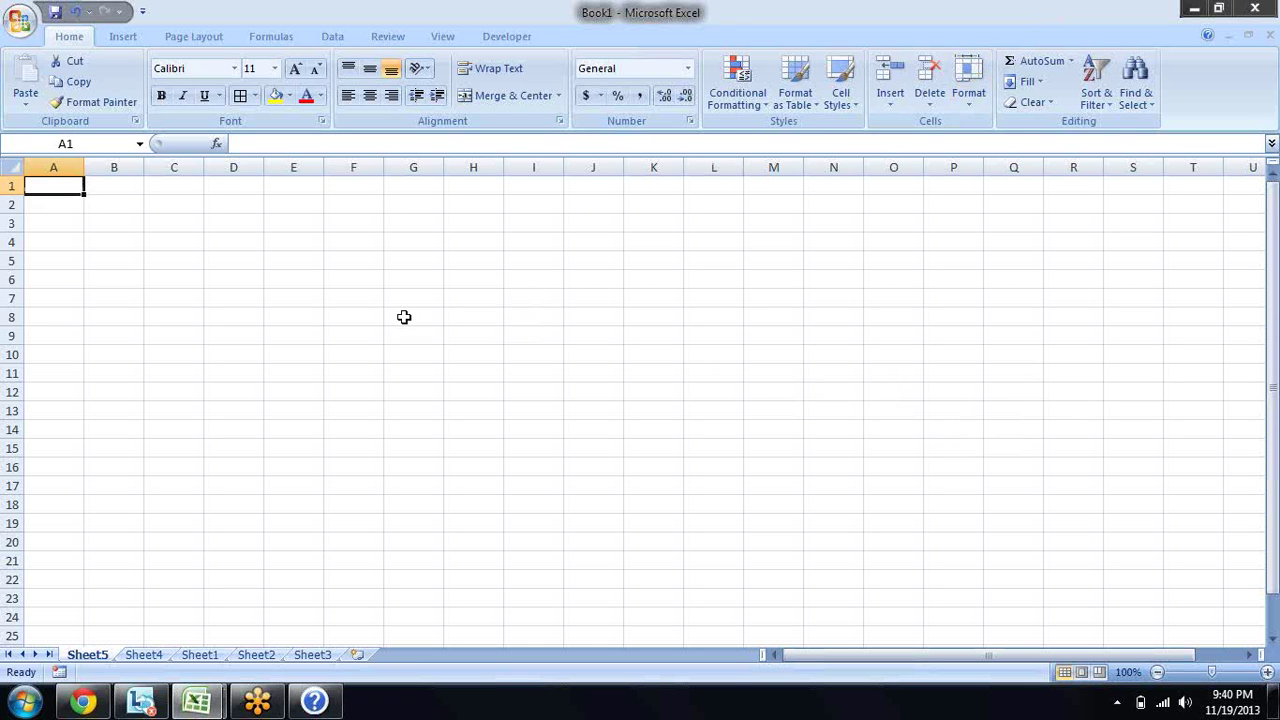
Move to E4, read through the Excel Help shortcut list, then close Help.
key(Right)
key(Right)
key(Right)
key(Right)
key(Down)
key(Down)
key(Down)
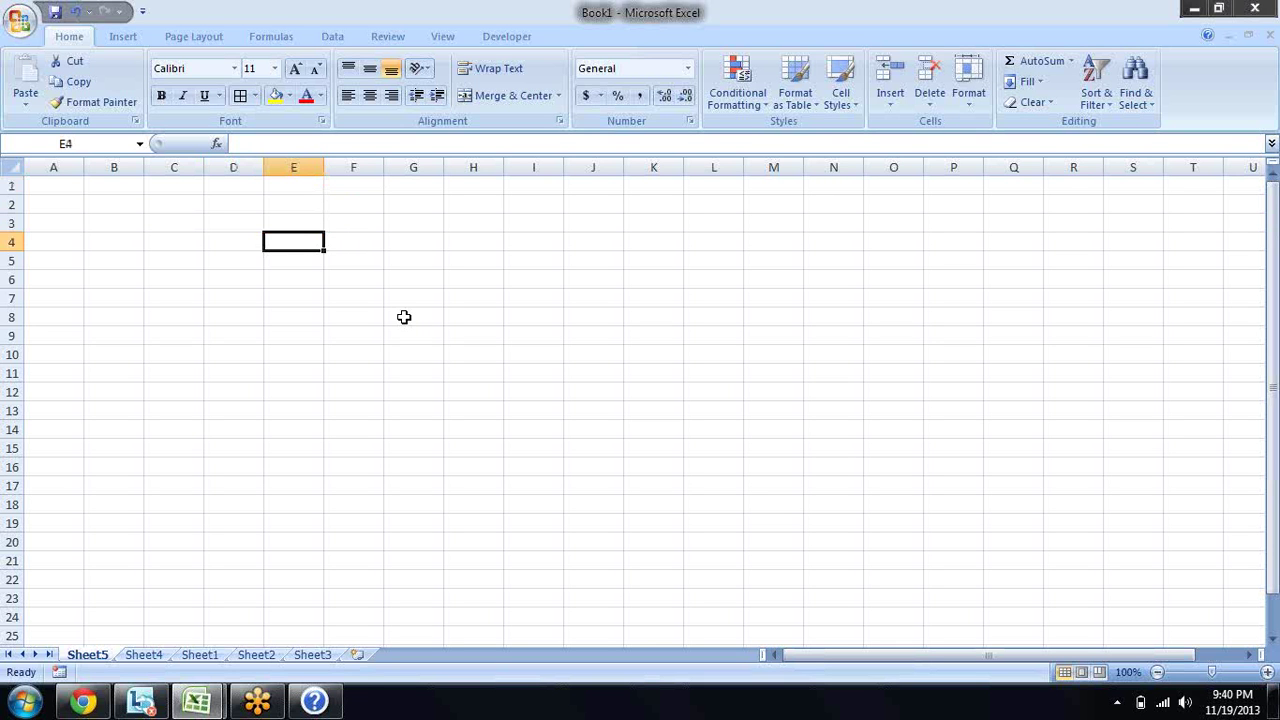
click(314, 700)
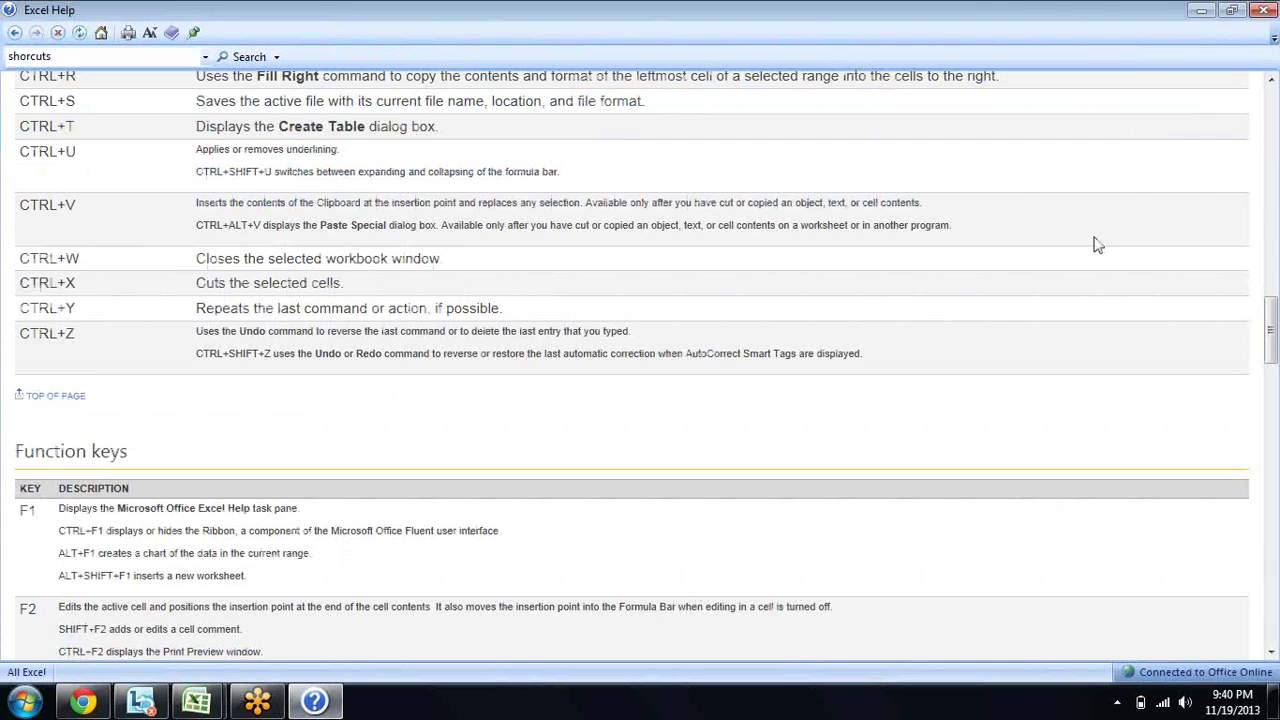
scroll(962, 526, down, 2)
scroll(962, 526, down, 5)
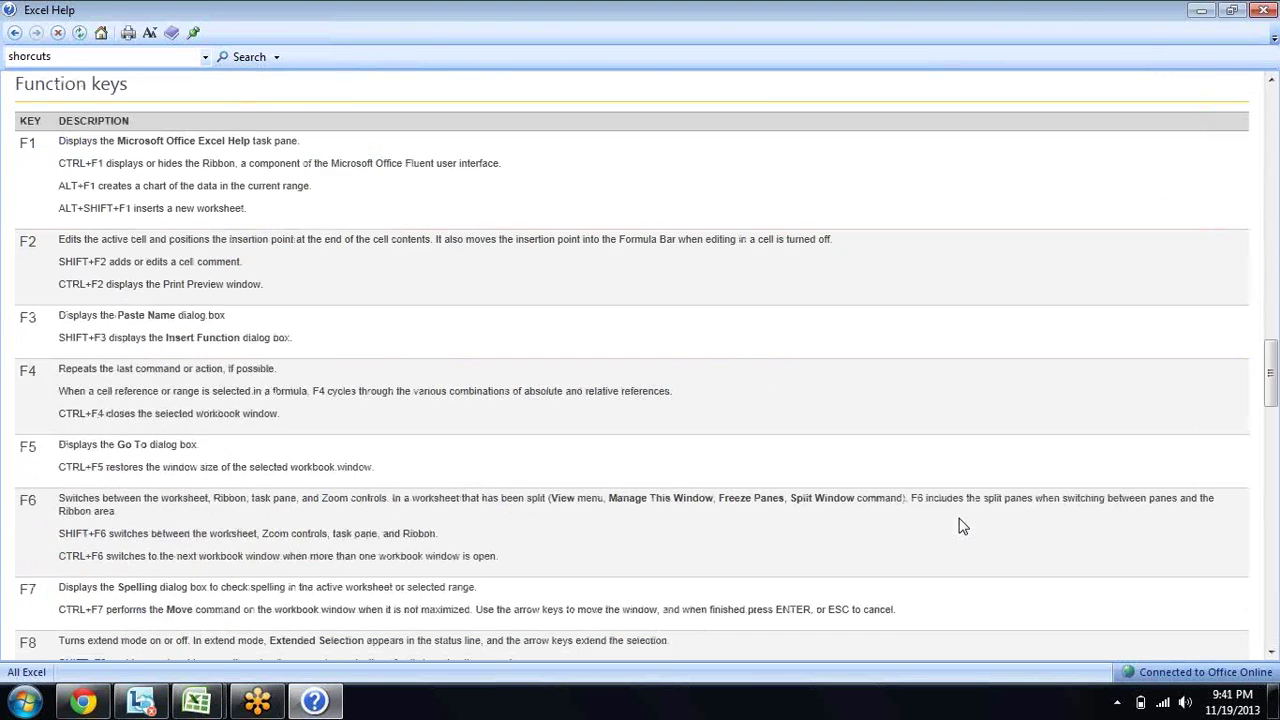
scroll(962, 526, down, 1)
scroll(962, 526, down, 2)
scroll(962, 526, down, 6)
scroll(962, 526, down, 7)
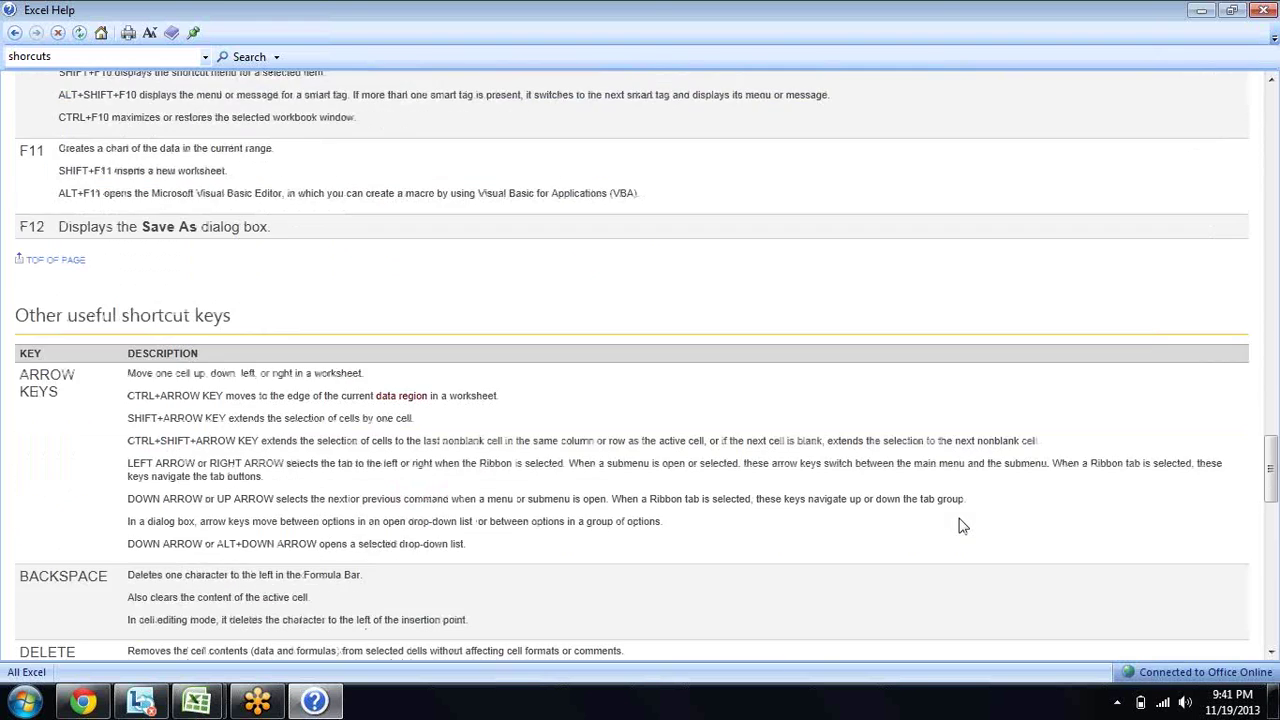
scroll(962, 526, down, 2)
scroll(962, 526, down, 2)
scroll(962, 526, down, 3)
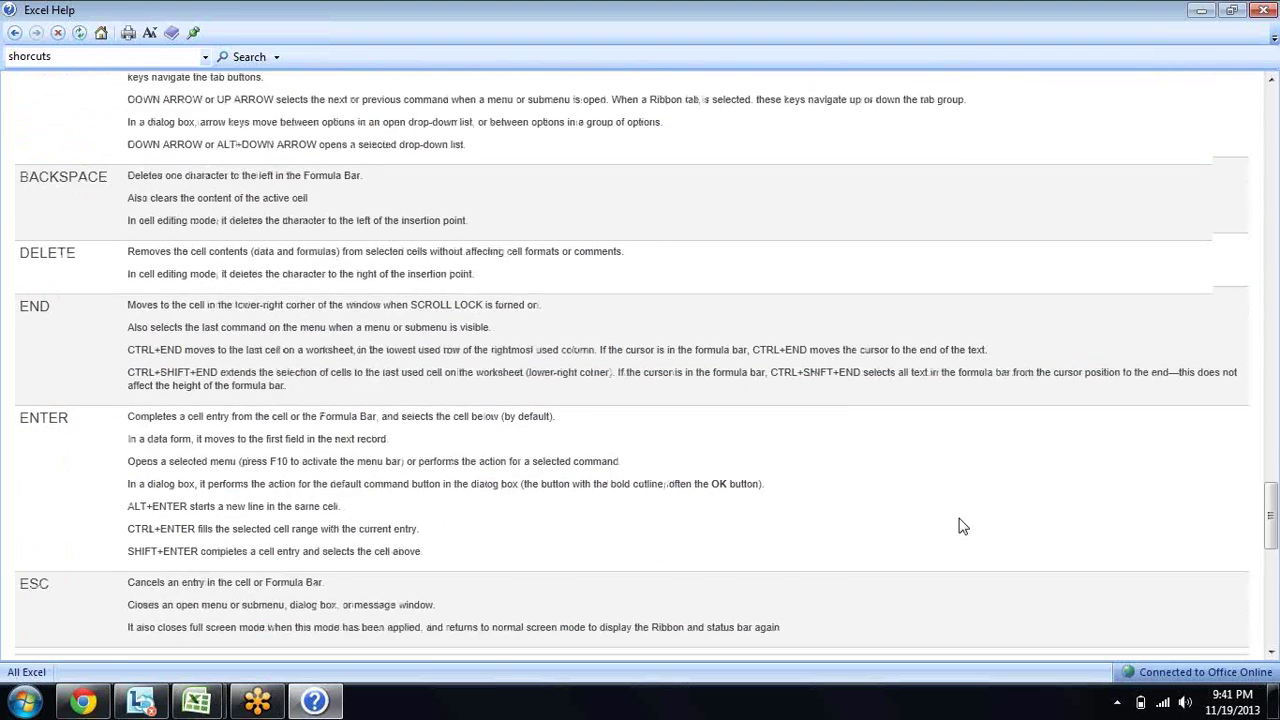
scroll(962, 526, down, 3)
scroll(962, 526, down, 6)
scroll(962, 526, down, 2)
scroll(962, 526, down, 4)
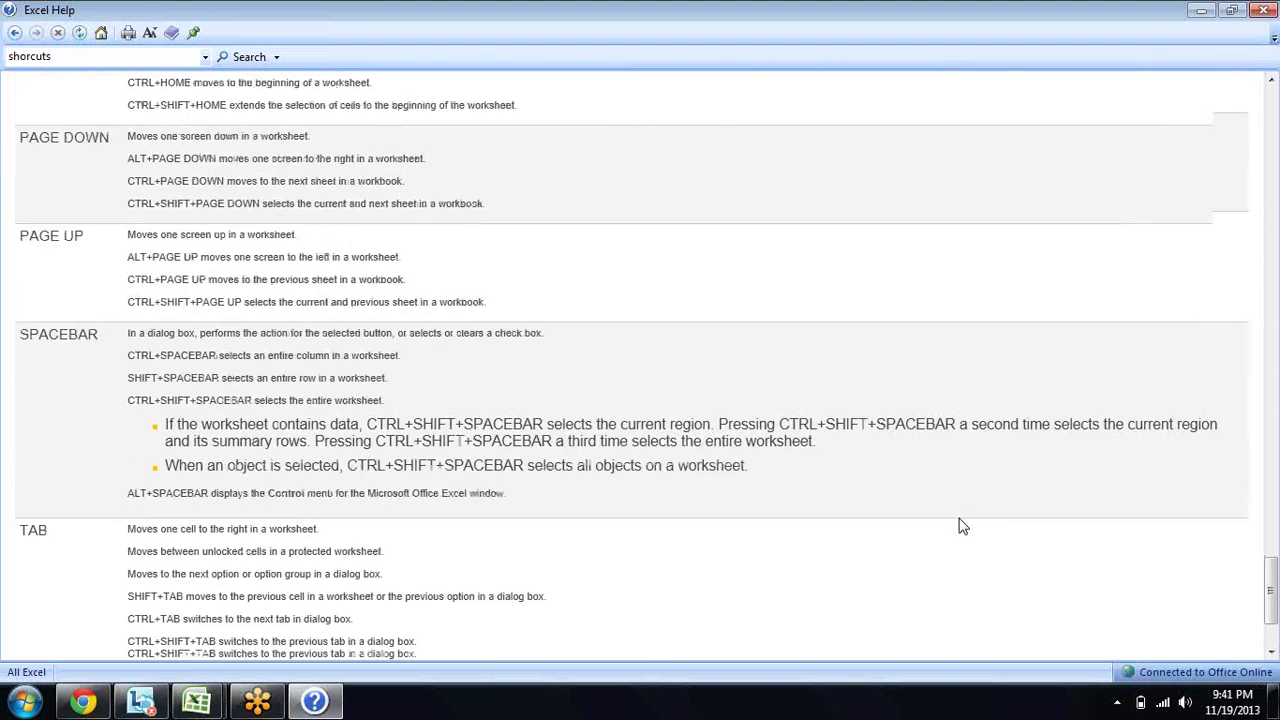
scroll(962, 526, down, 3)
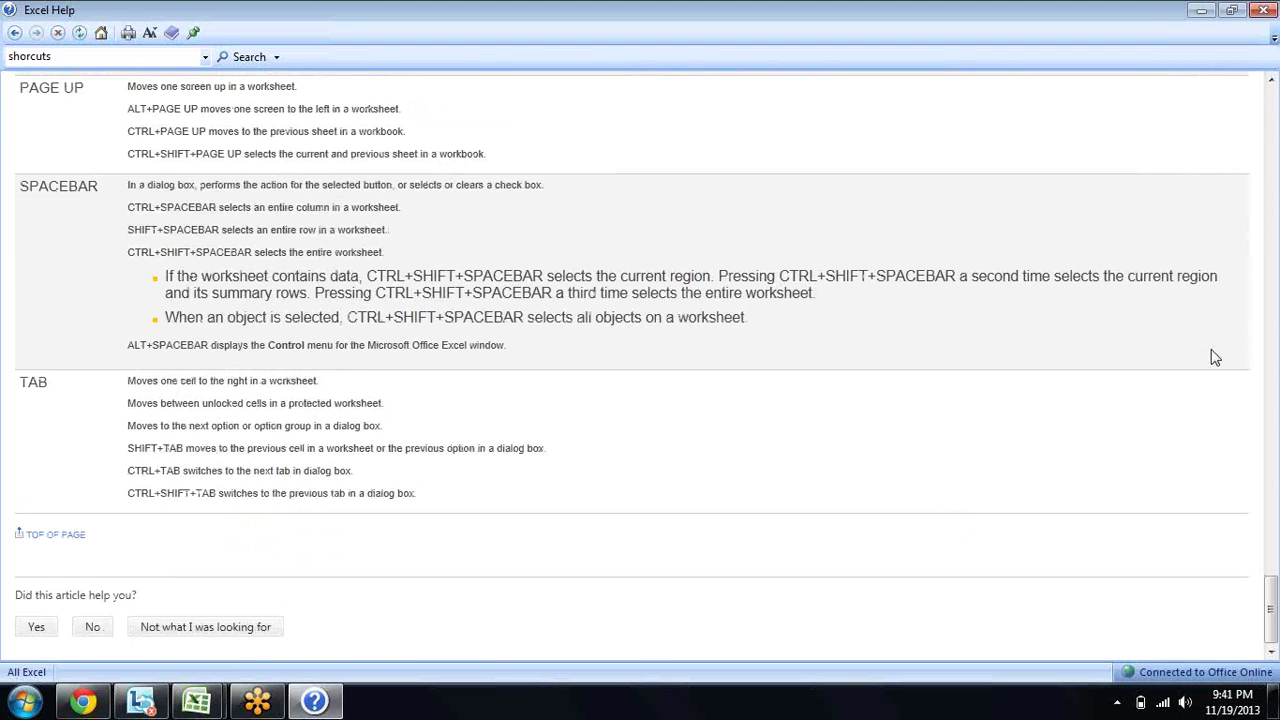
drag(1270, 627, 1234, 300)
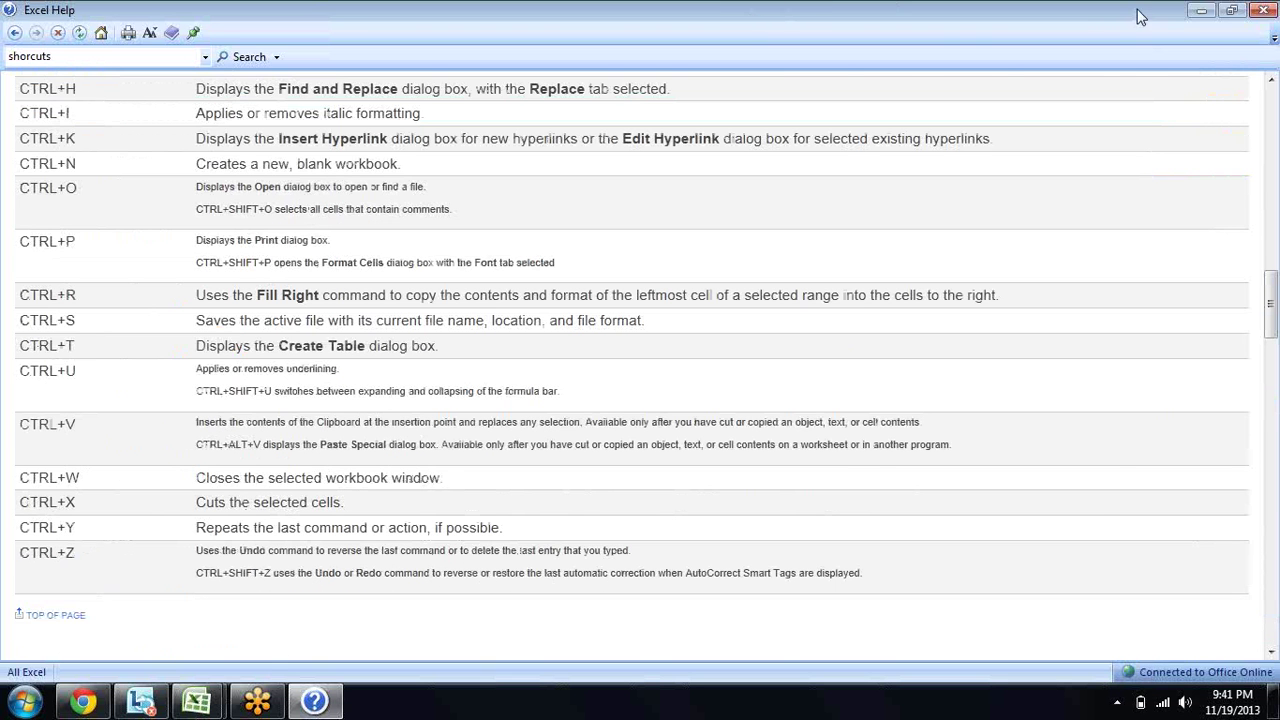
click(1263, 10)
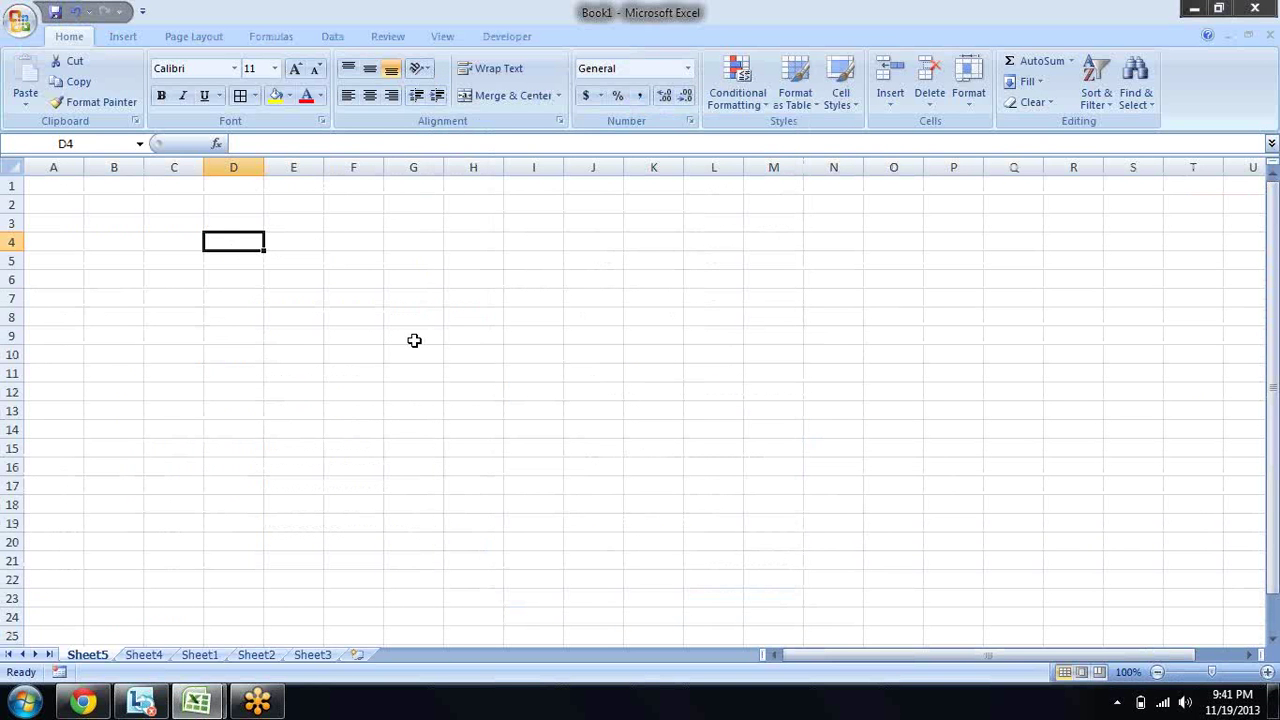
Select B3, zoom between 80% and 130%, settle at 100%, and switch to Page Layout view.
click(414, 340)
key(Left)
key(Left)
key(Left)
key(Left)
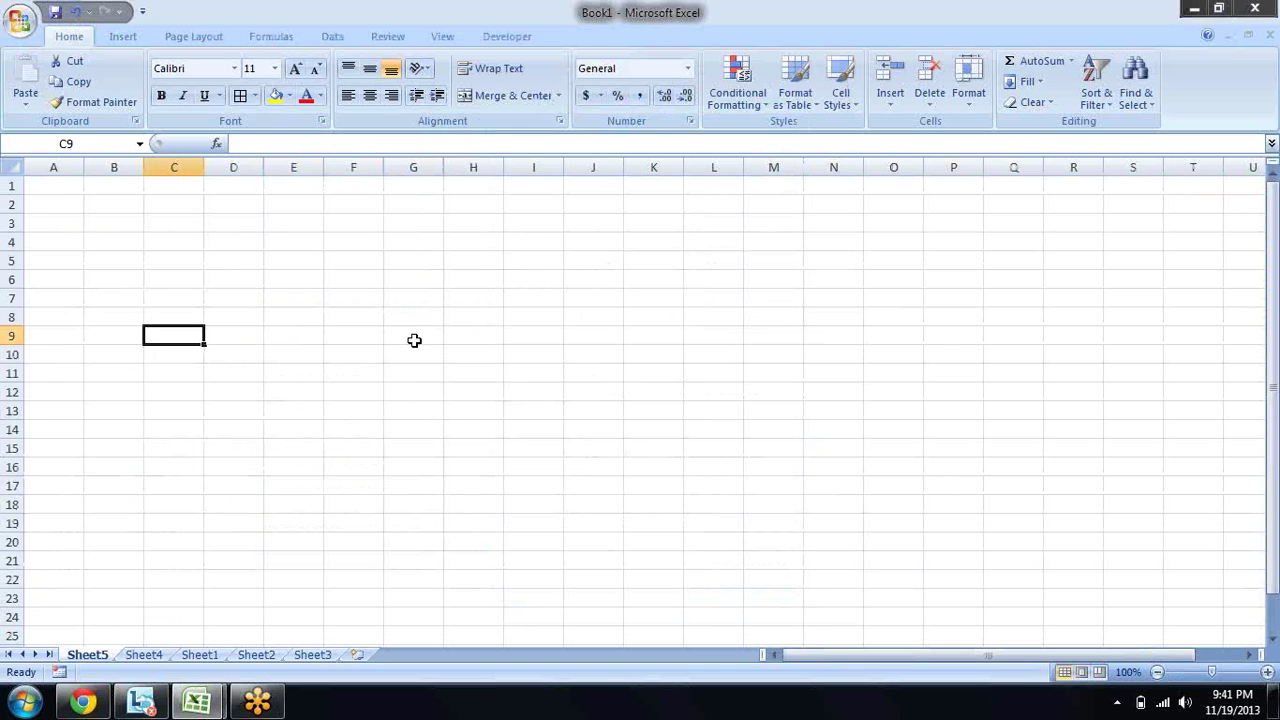
click(141, 218)
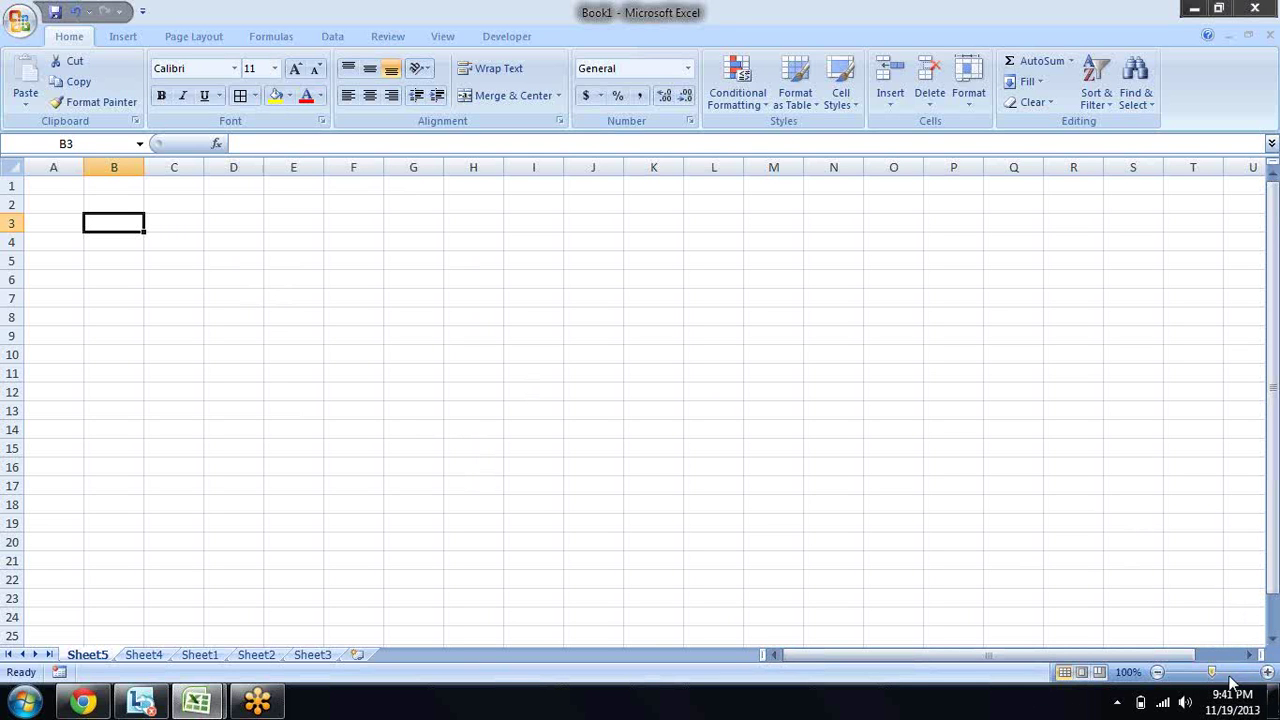
click(1268, 672)
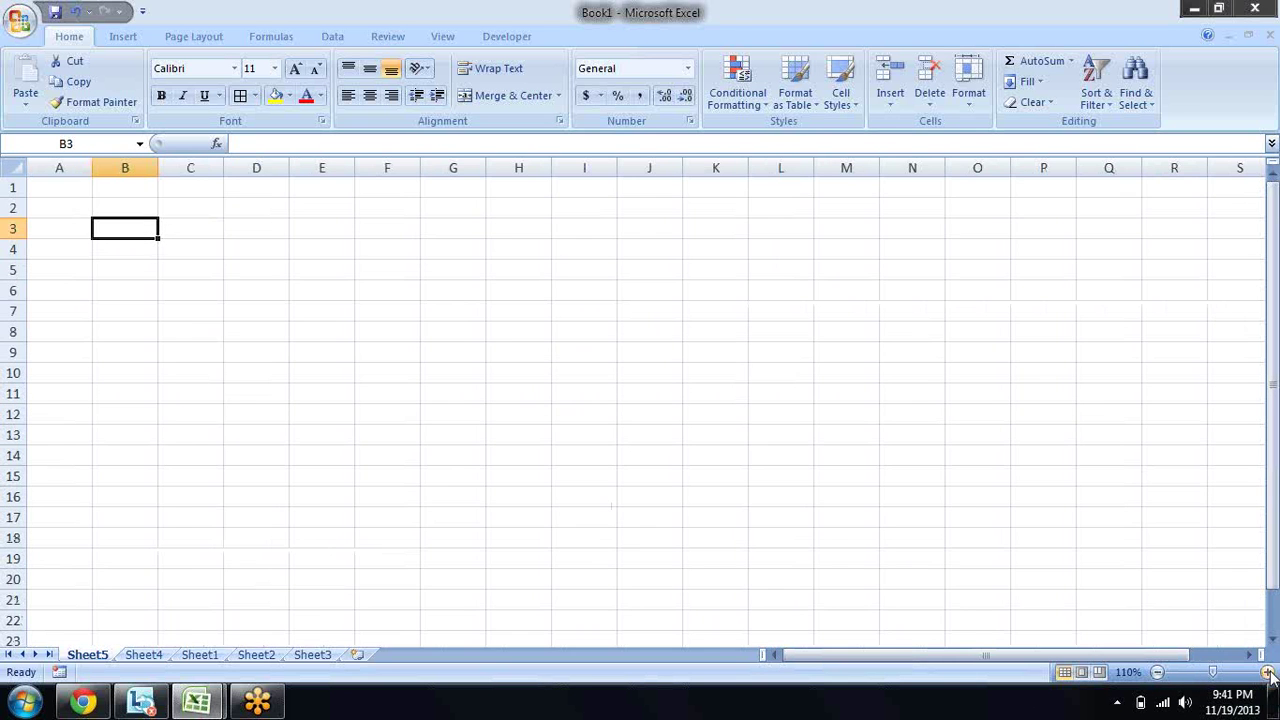
click(1268, 672)
click(1268, 672)
click(1157, 673)
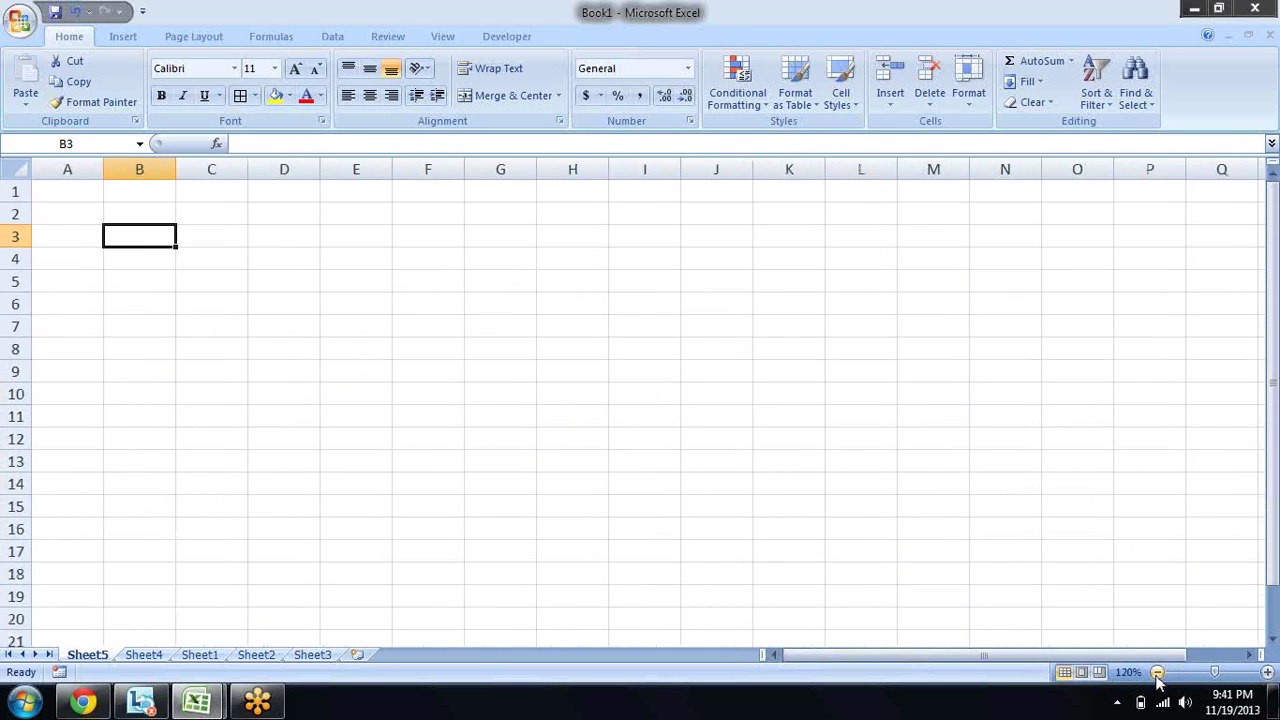
click(1157, 673)
click(1157, 673)
click(1157, 673)
click(1157, 673)
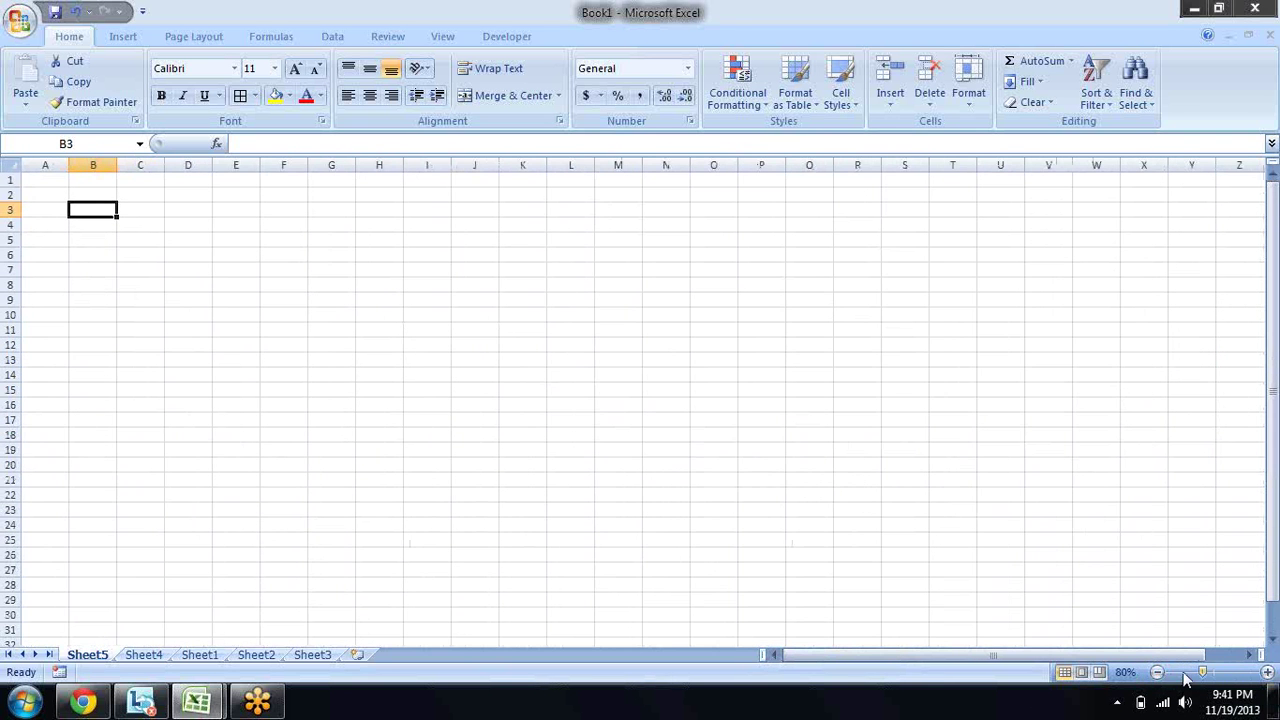
click(1268, 672)
click(1268, 672)
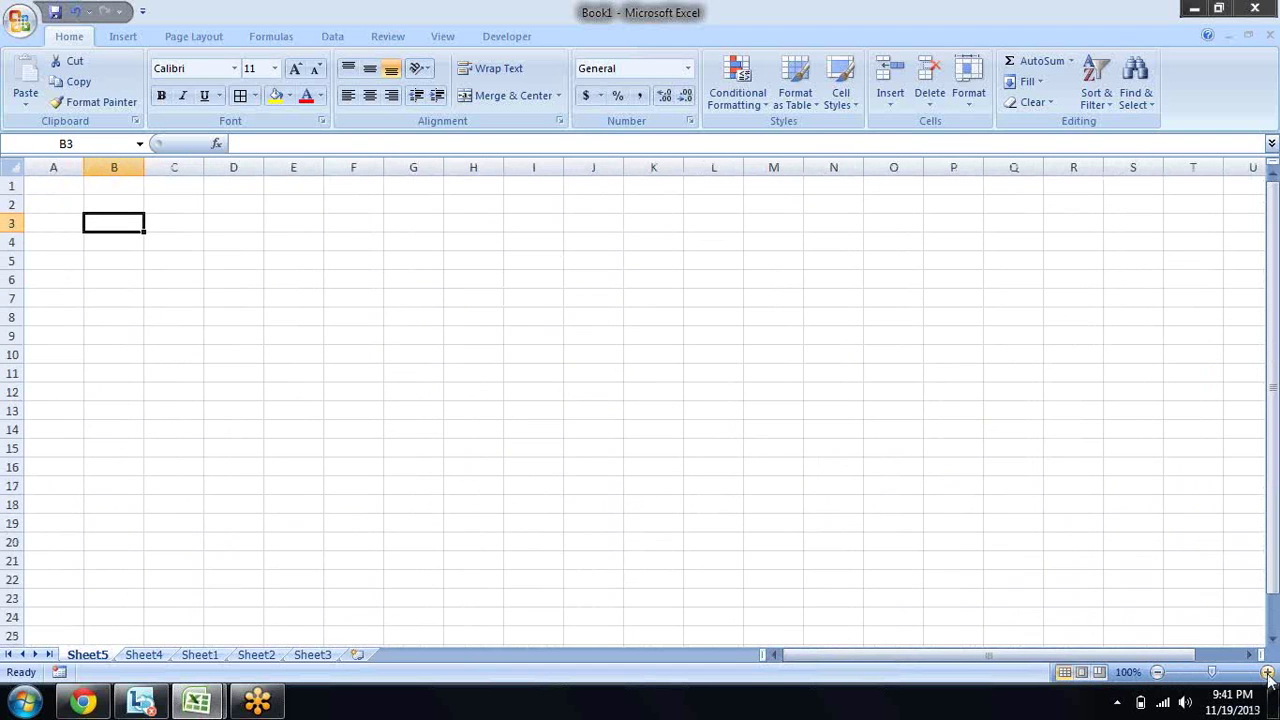
click(1081, 672)
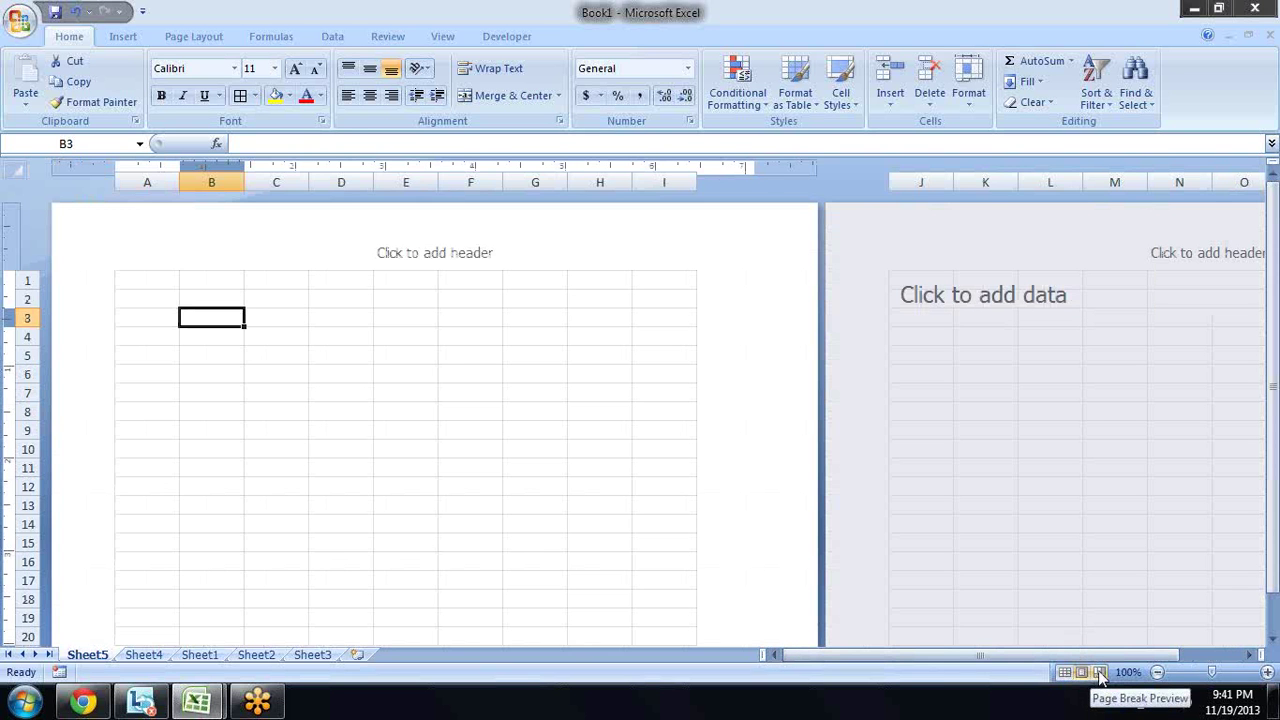
Go through Page Break Preview back to Normal view, then start recording a macro under its default name.
click(1099, 673)
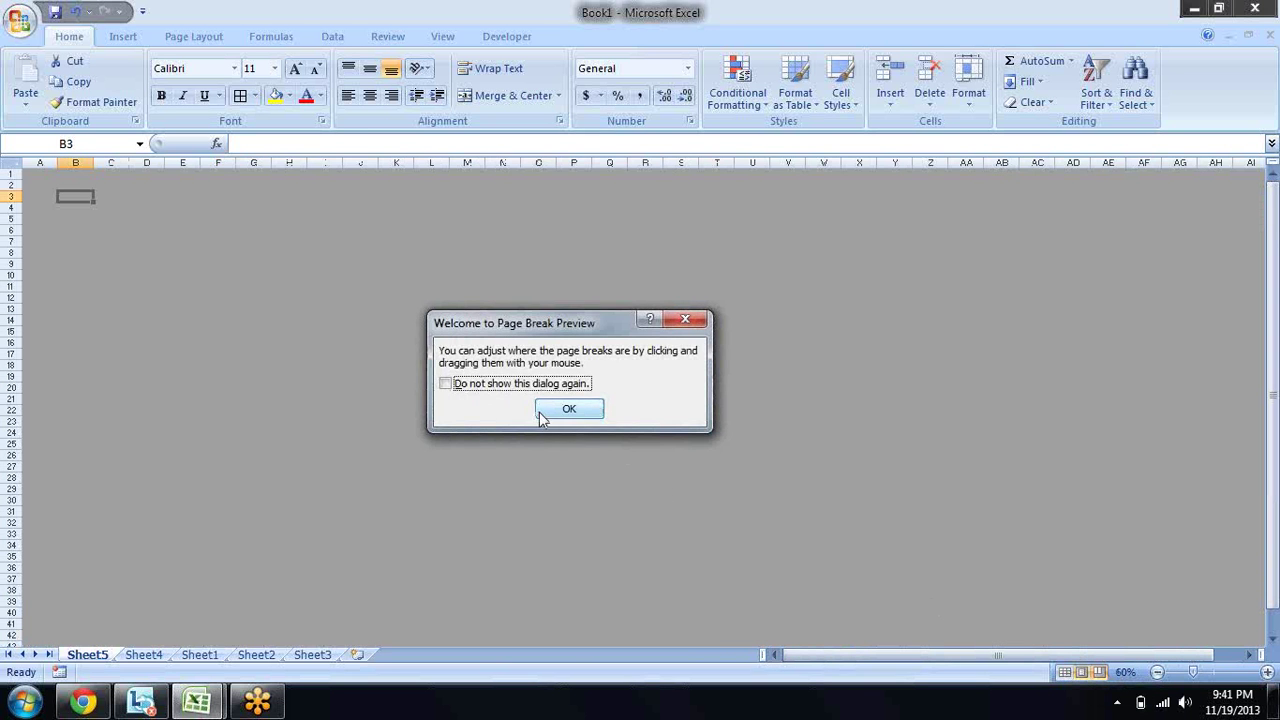
click(569, 409)
click(1064, 673)
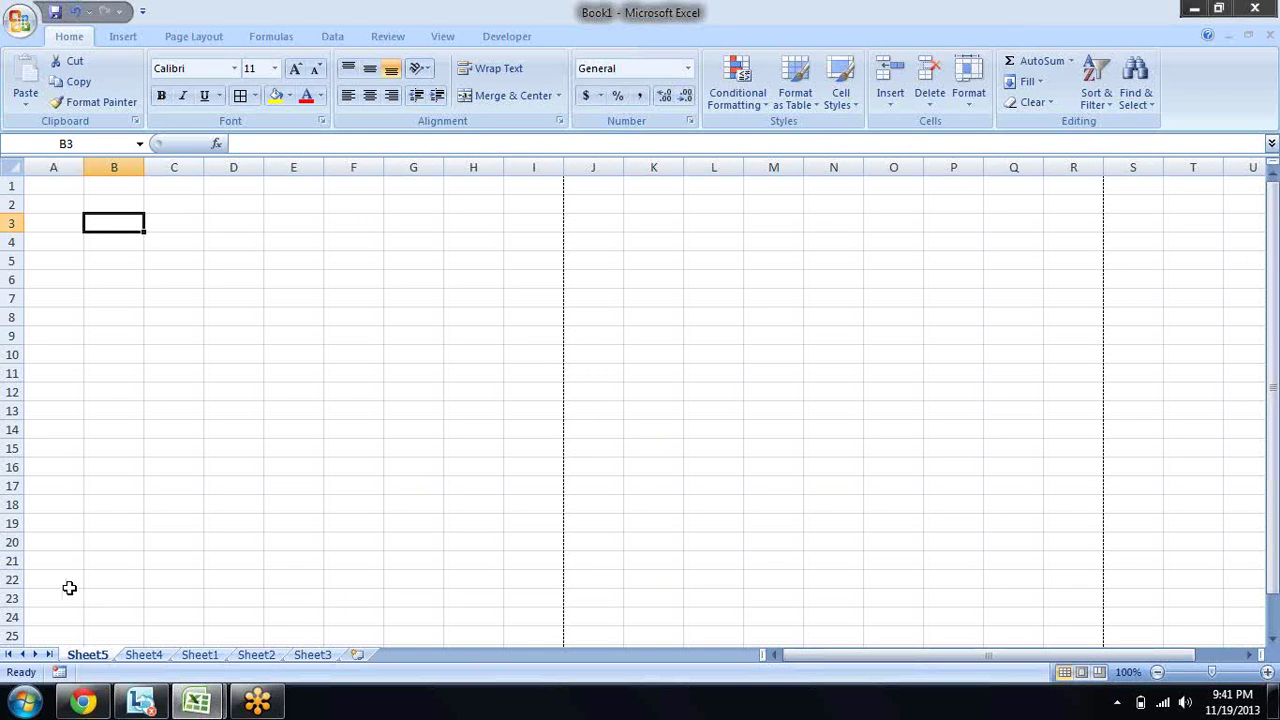
click(61, 673)
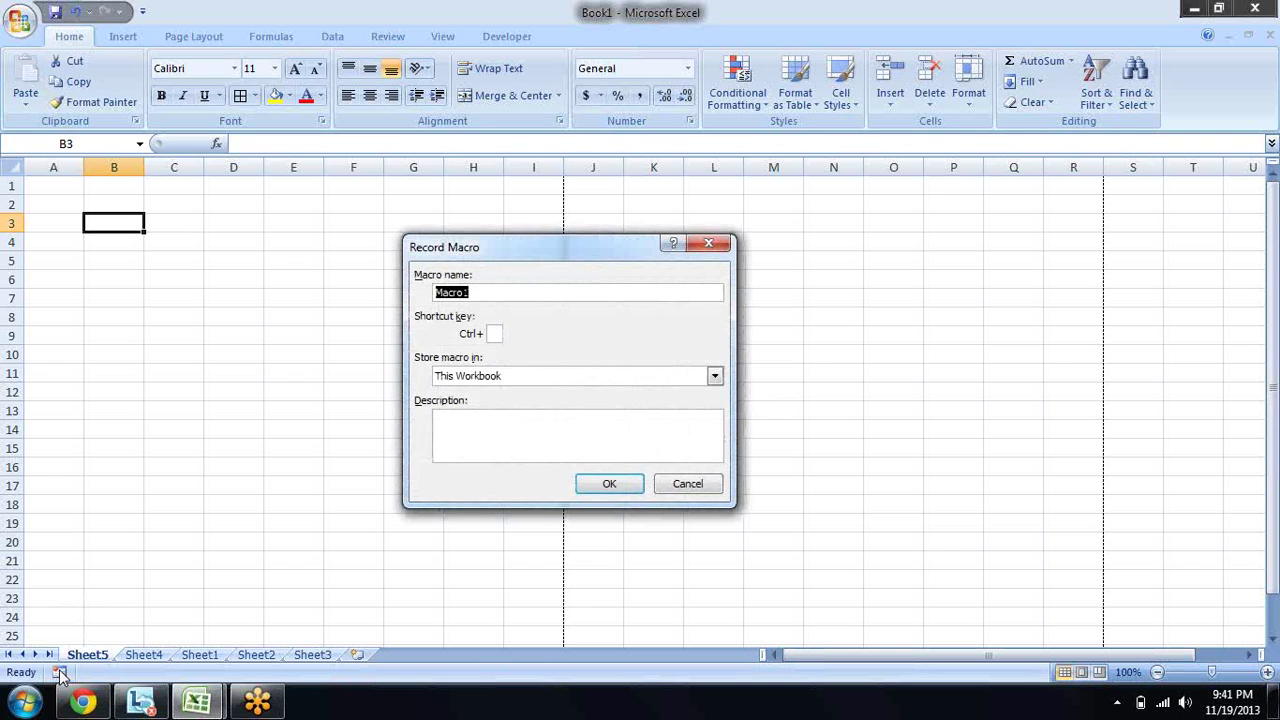
key(Return)
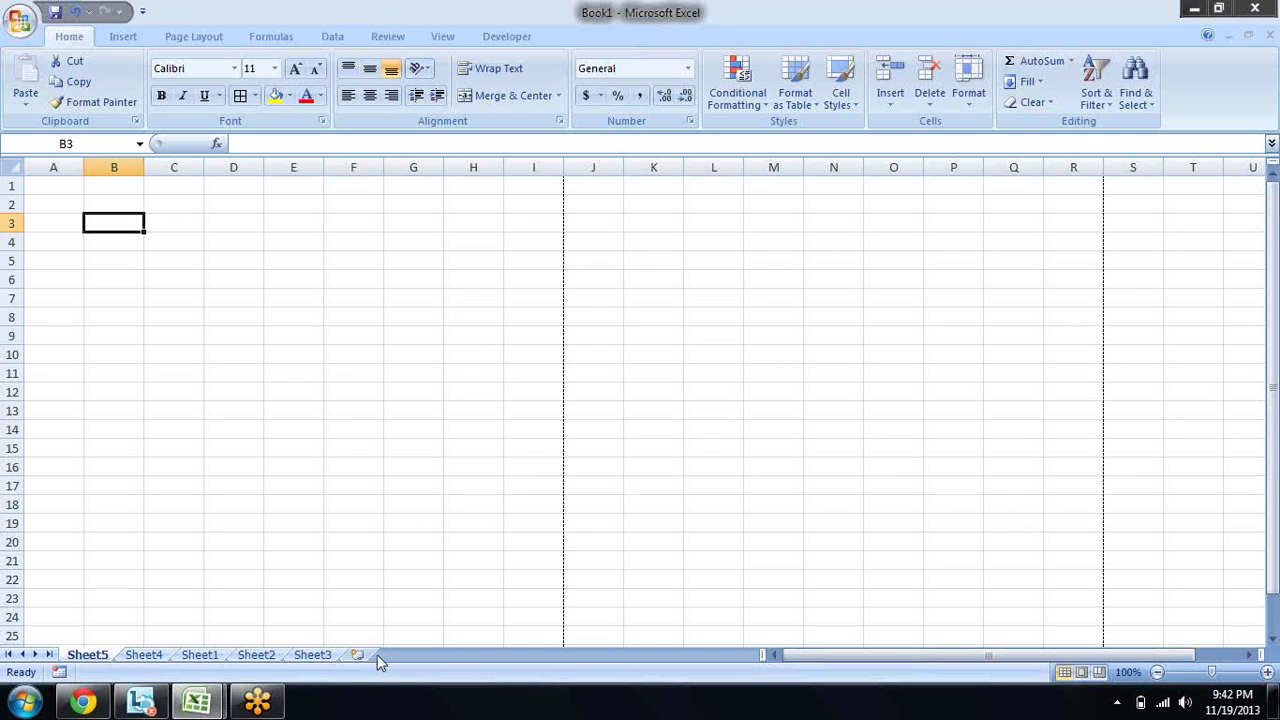
Activate the Sheet3 tab and dismiss its context menu.
right_click(308, 658)
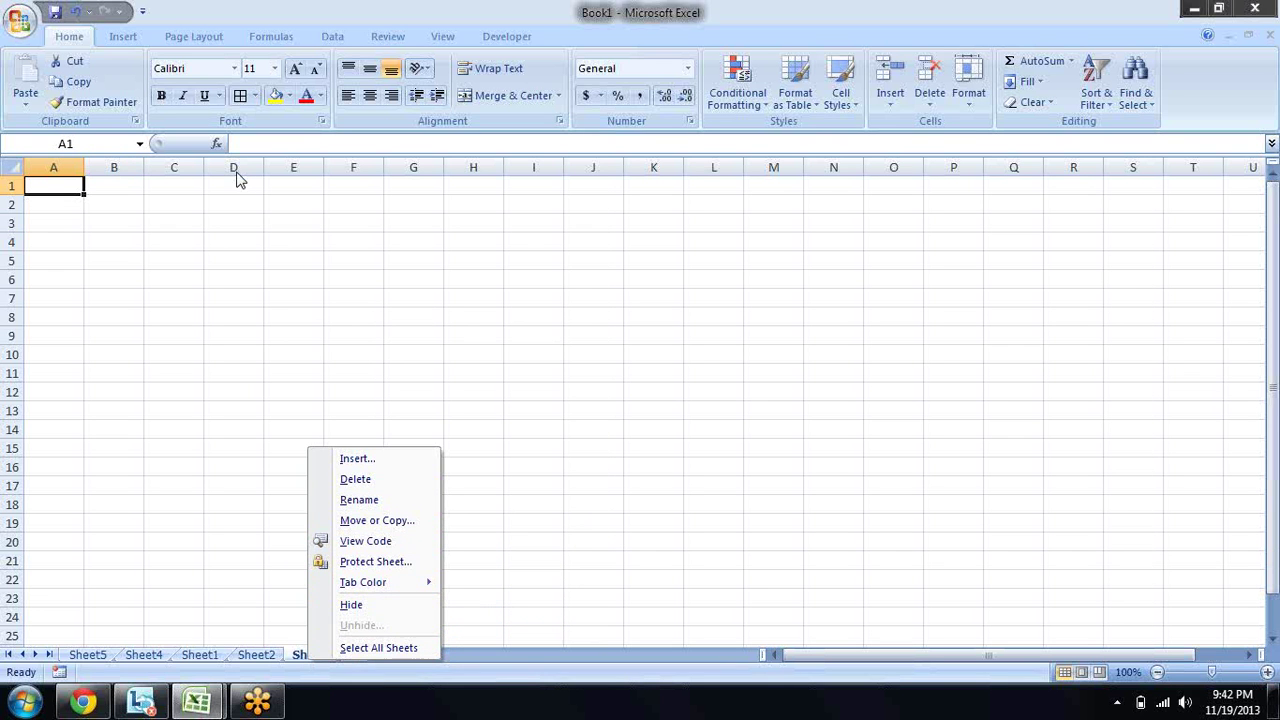
click(176, 350)
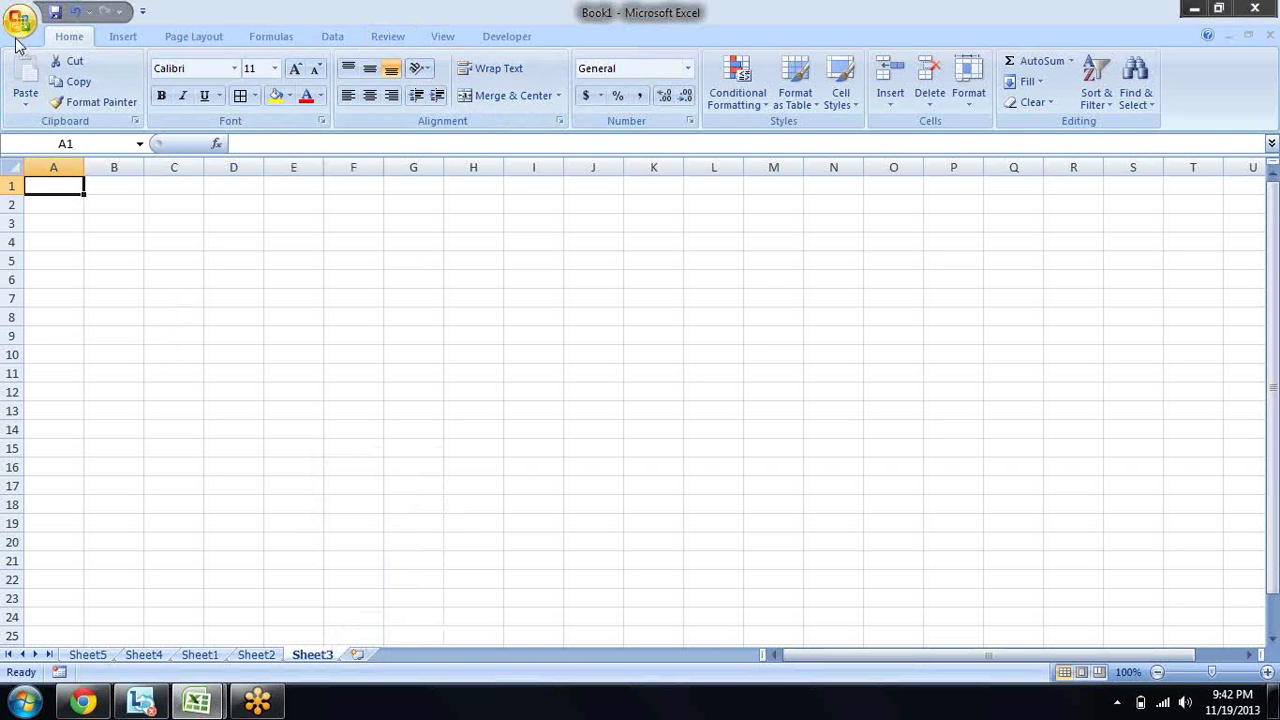
Open Excel Options, reposition the window, and close it without changes.
click(20, 22)
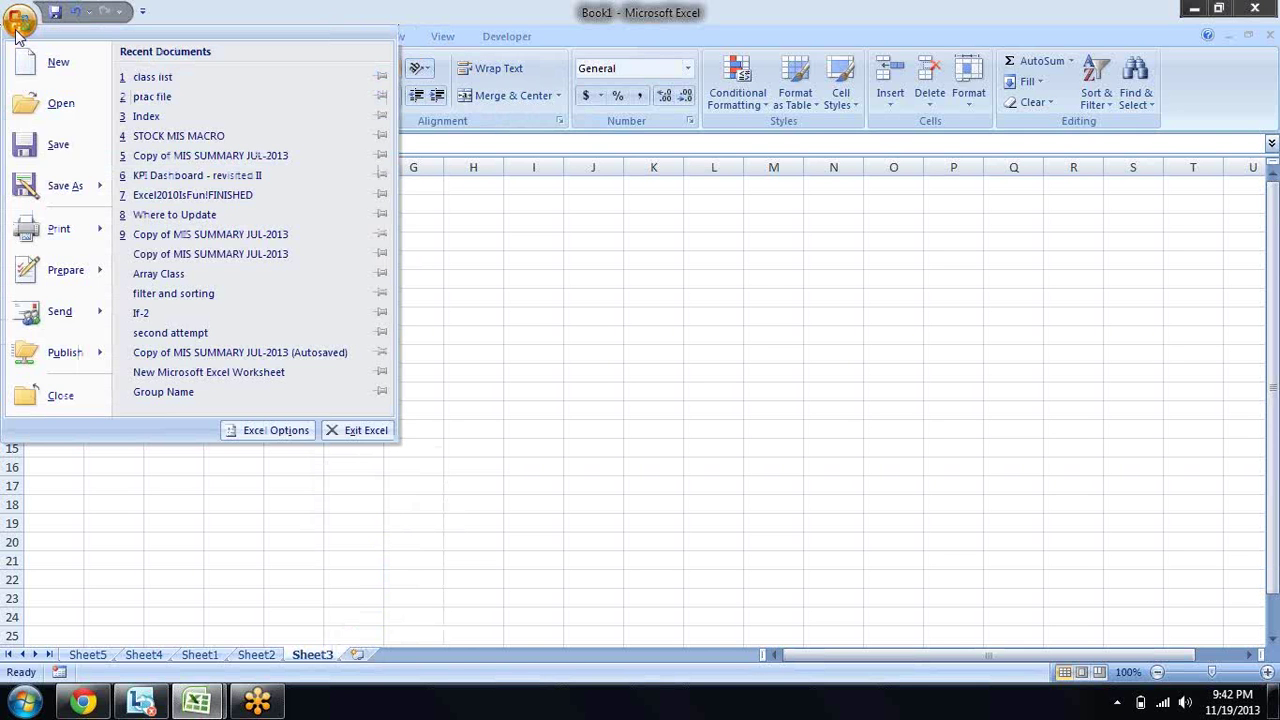
click(270, 430)
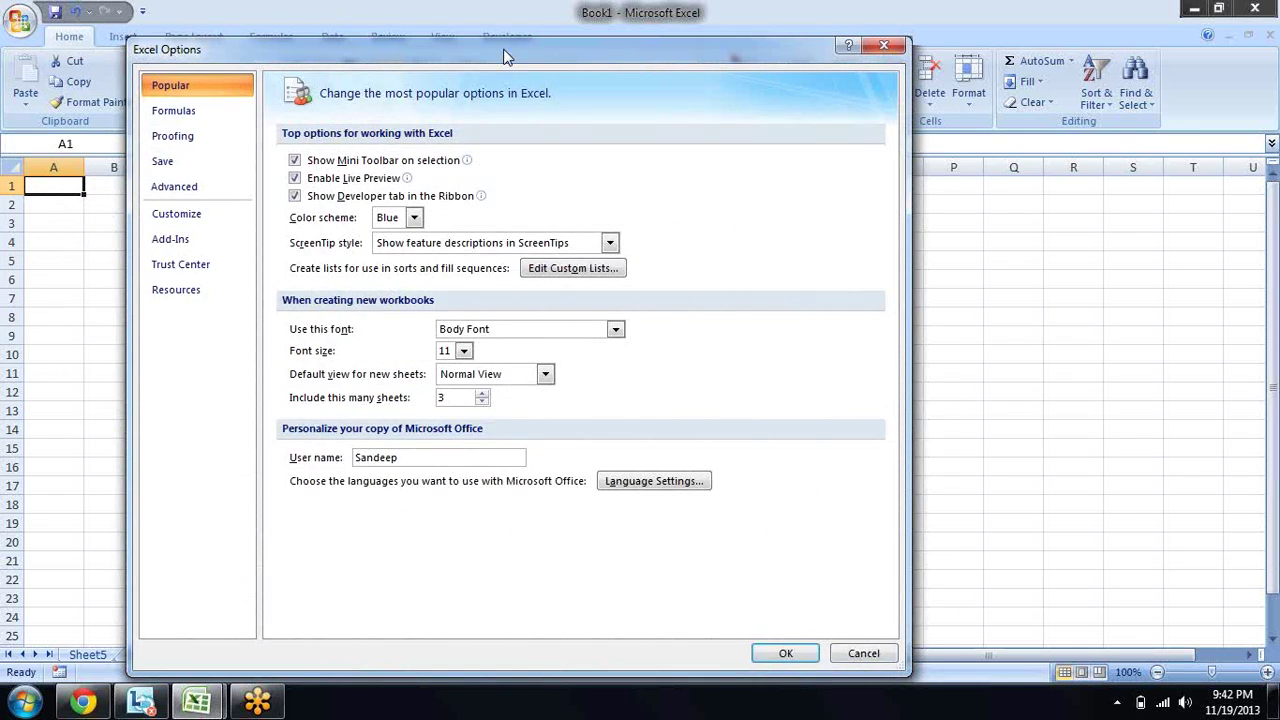
drag(505, 57, 752, 155)
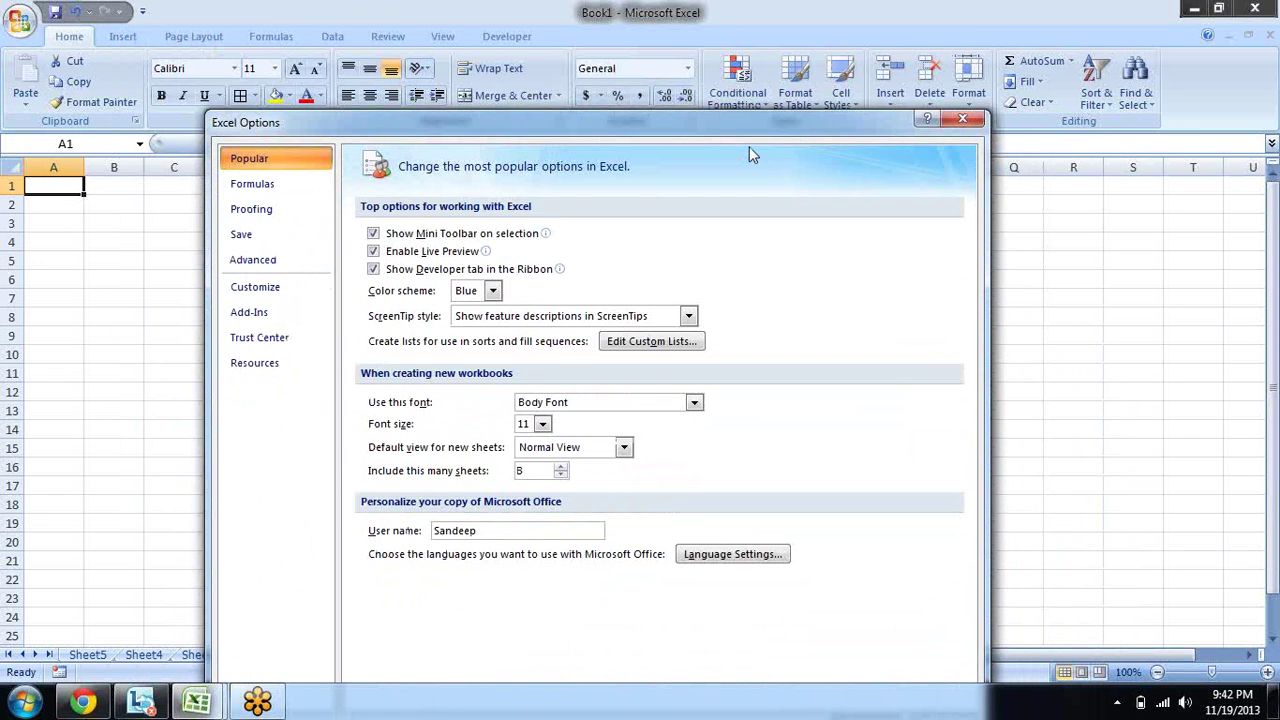
click(976, 126)
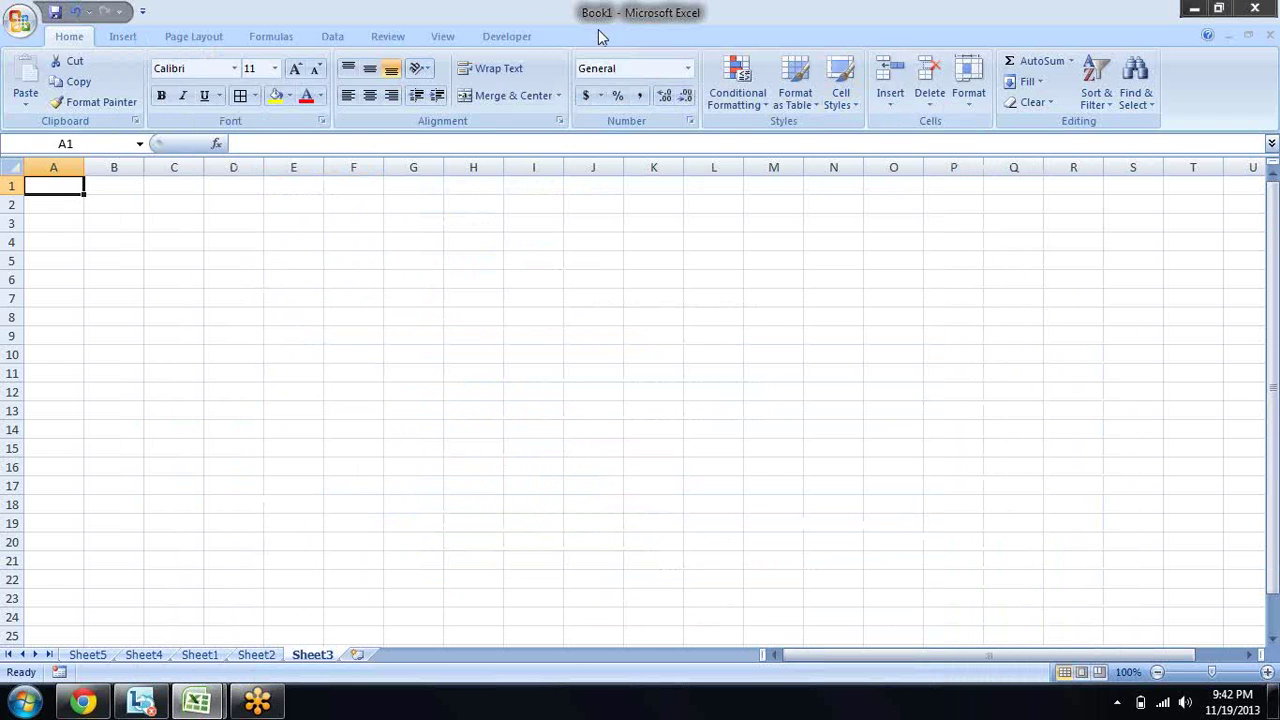
Look over the Developer and View ribbon commands, then bring up the recent documents list.
click(518, 38)
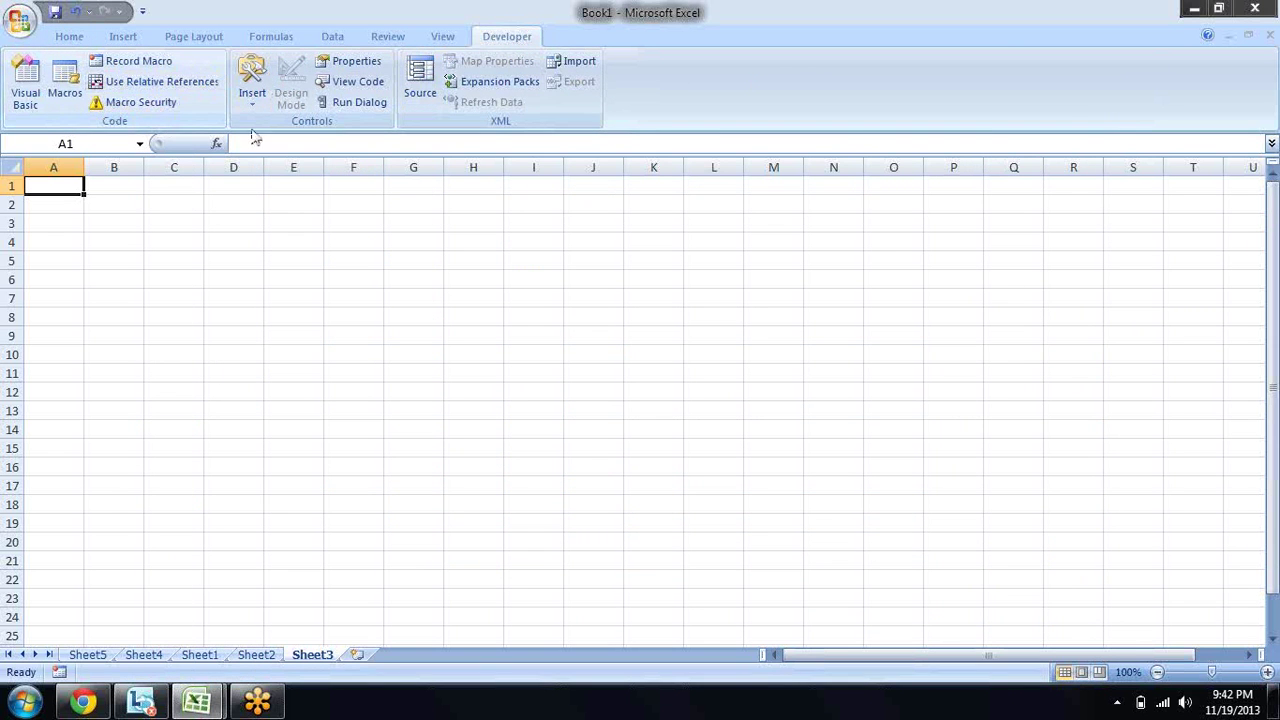
click(442, 36)
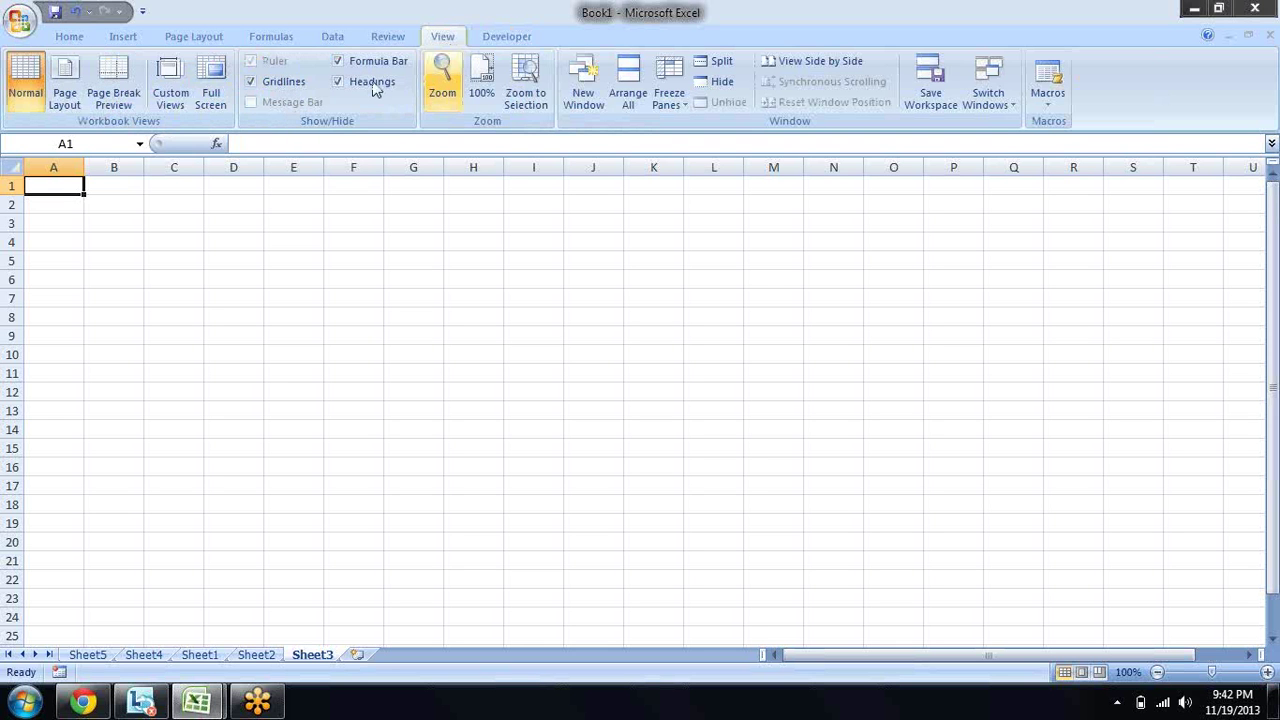
click(20, 20)
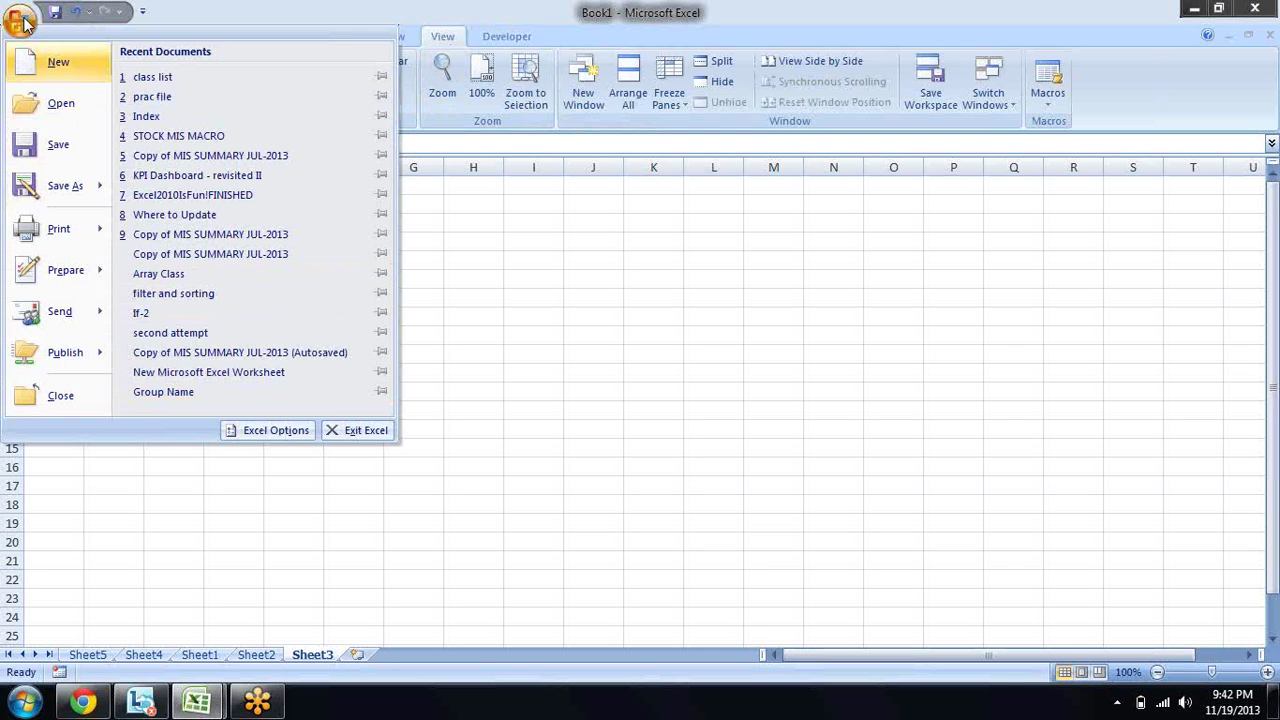
Enable 'Show Developer tab in the Ribbon' in Excel Options and view the Developer tab.
click(283, 436)
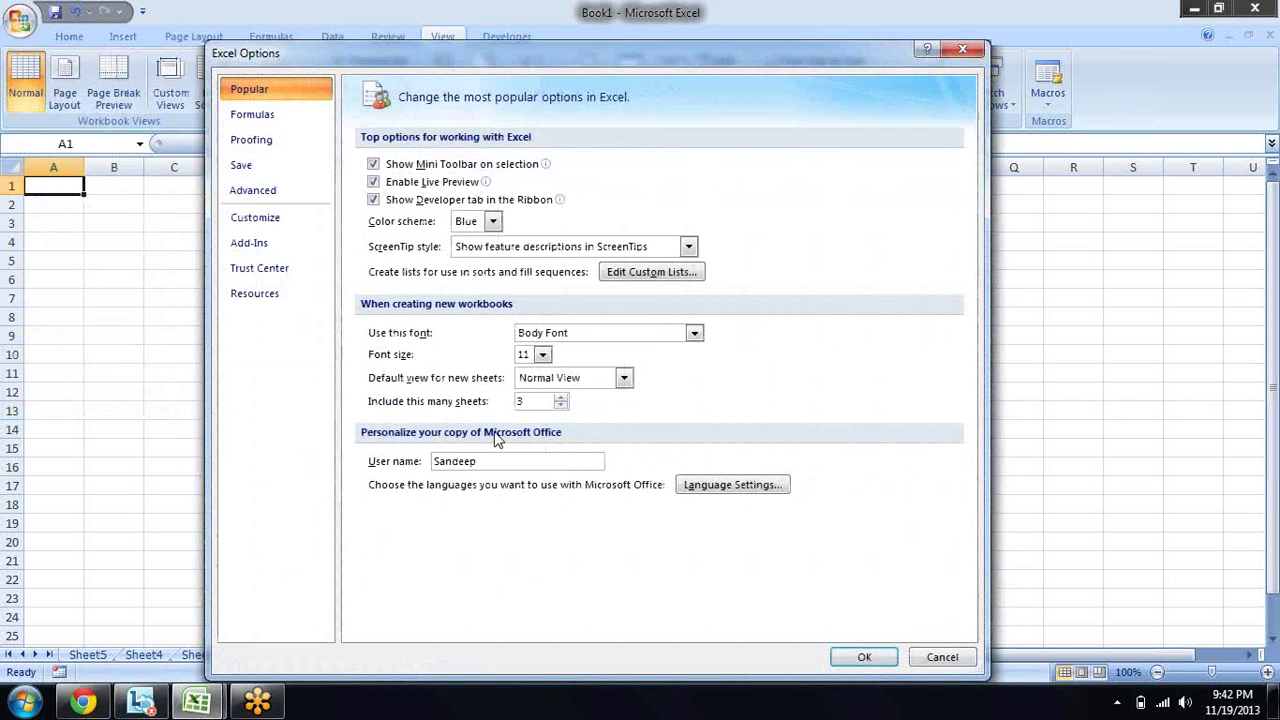
click(377, 201)
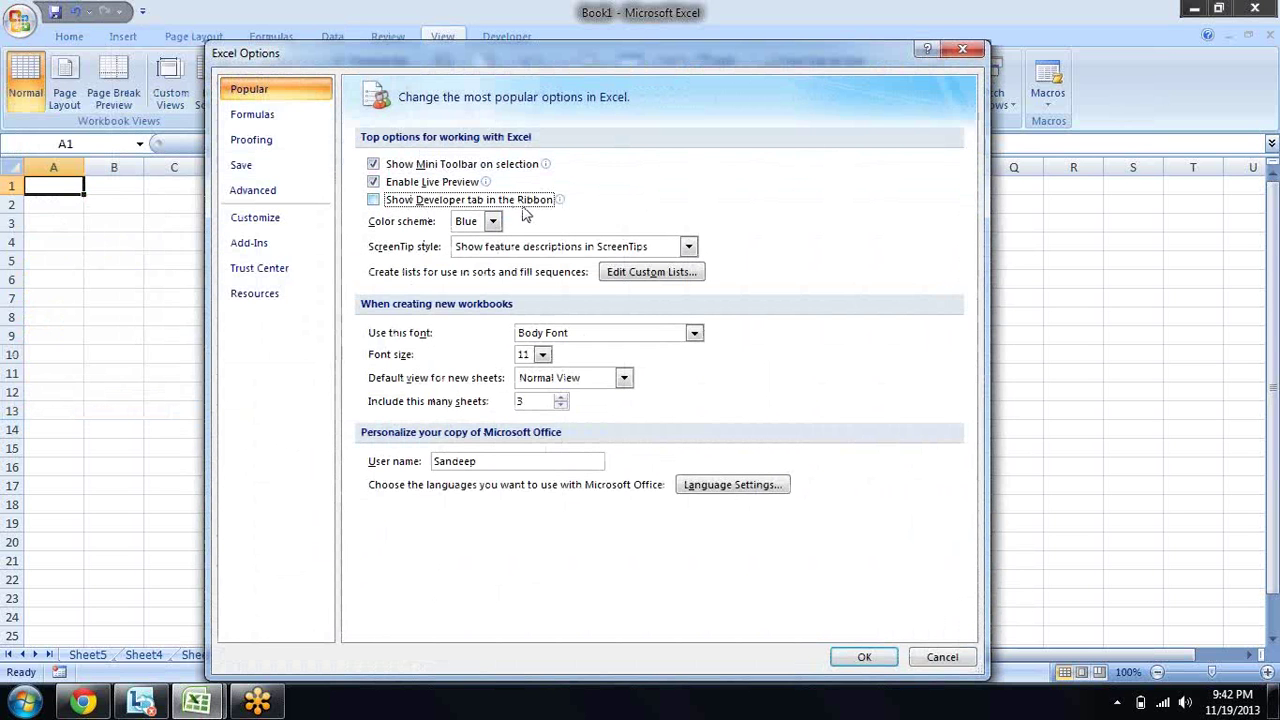
click(374, 201)
click(863, 659)
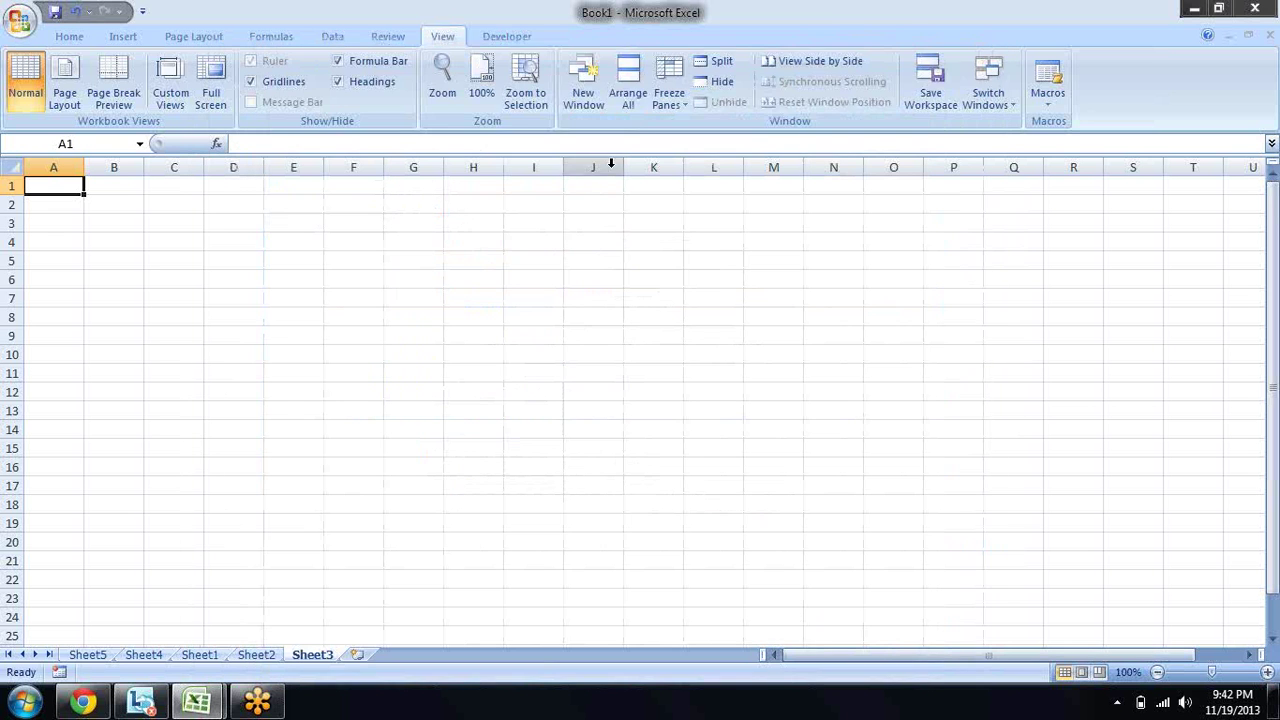
click(518, 40)
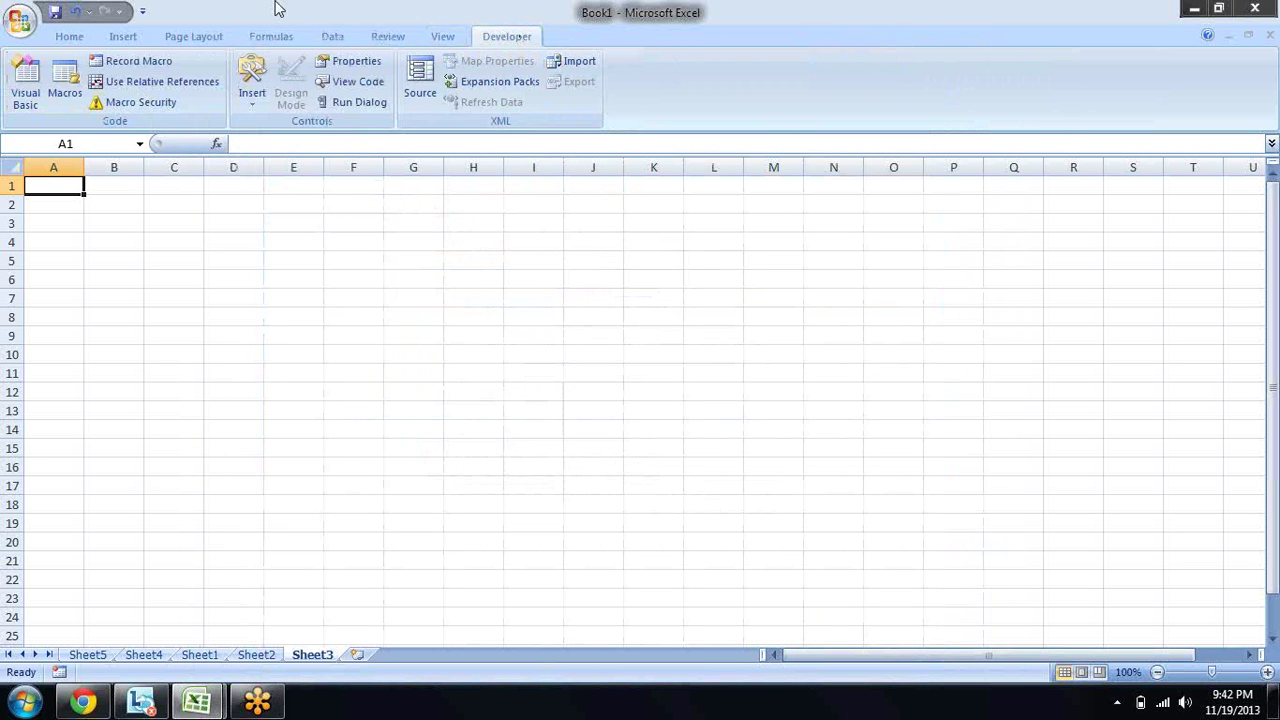
Back out of exiting Excel, then open and close Excel Options without changes.
click(20, 18)
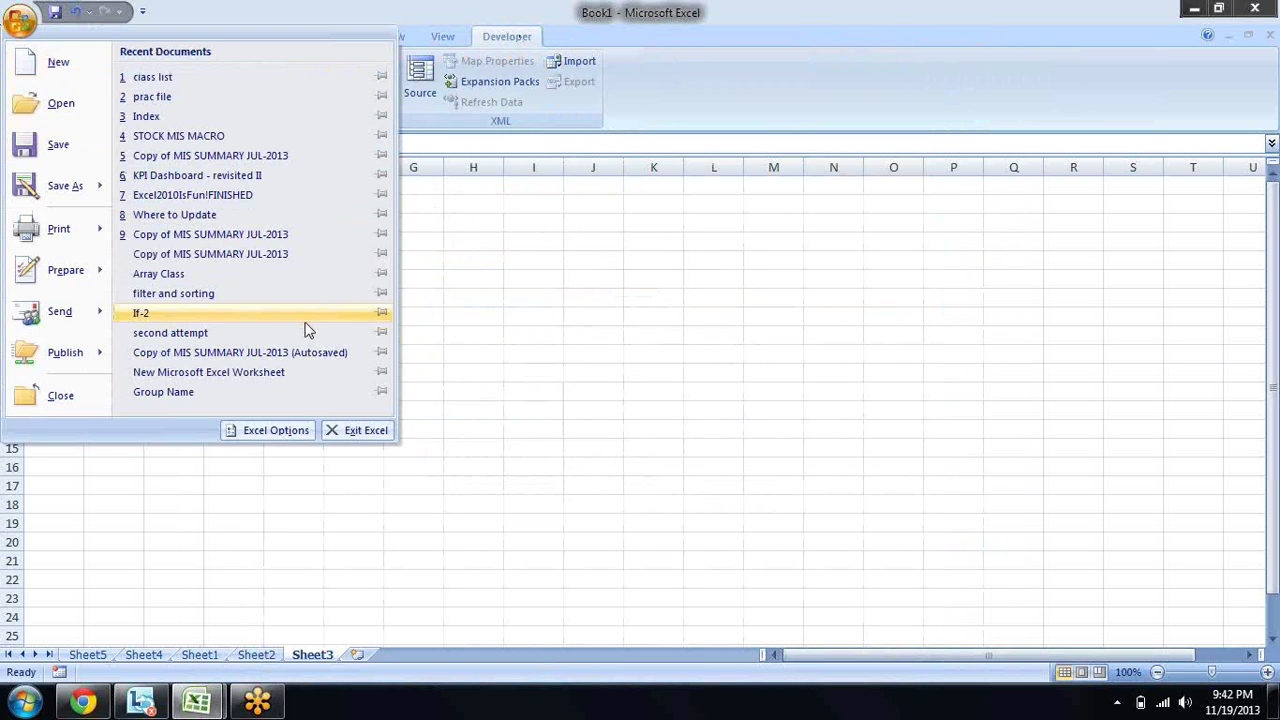
click(385, 430)
key(Escape)
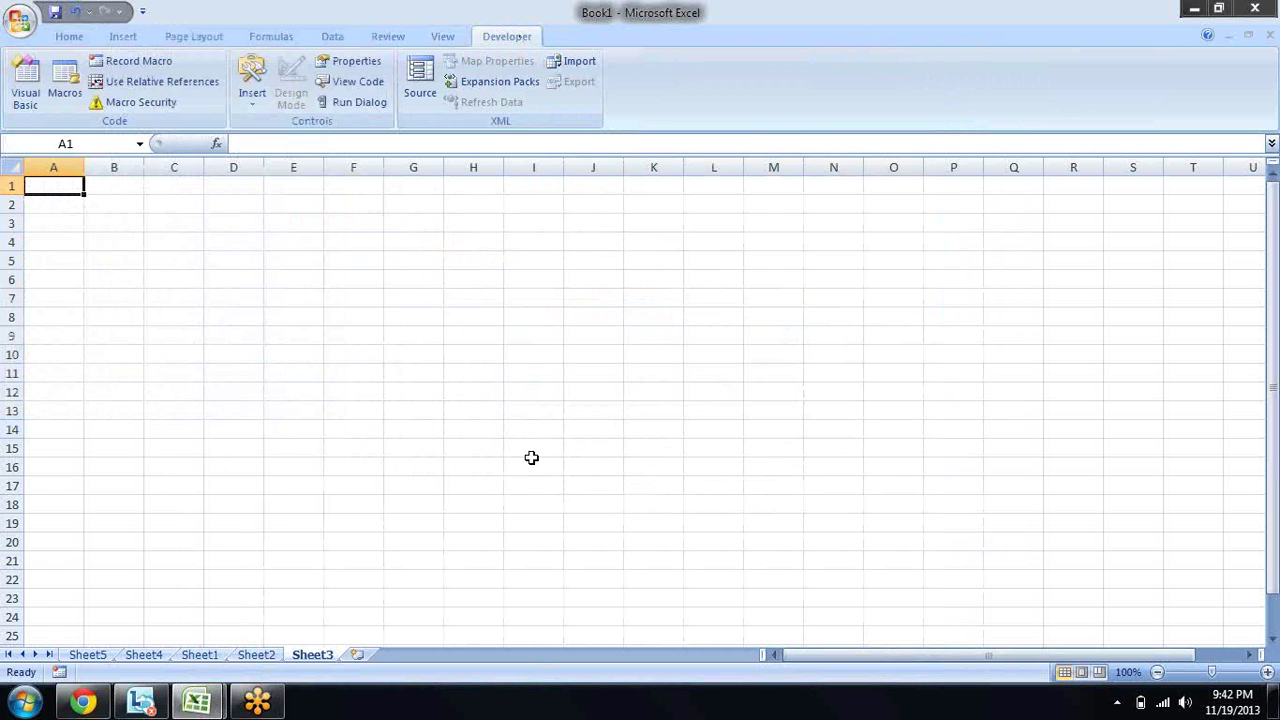
click(20, 18)
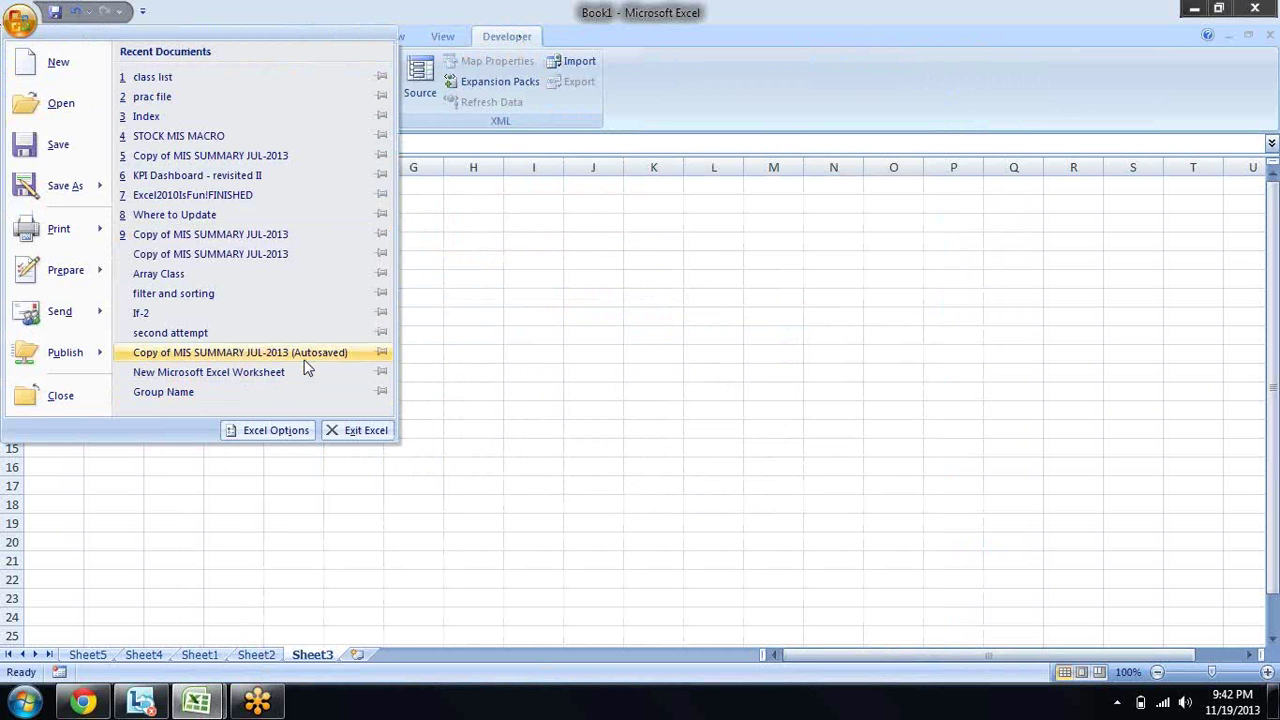
click(260, 429)
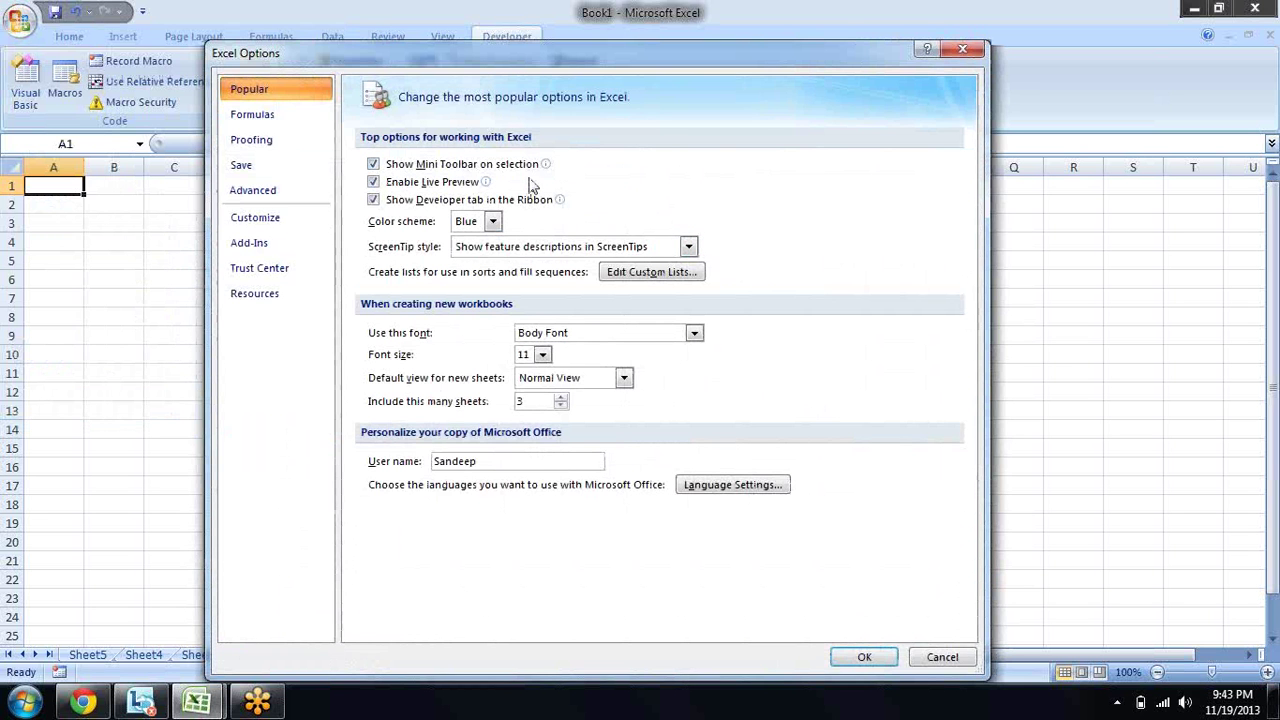
key(Return)
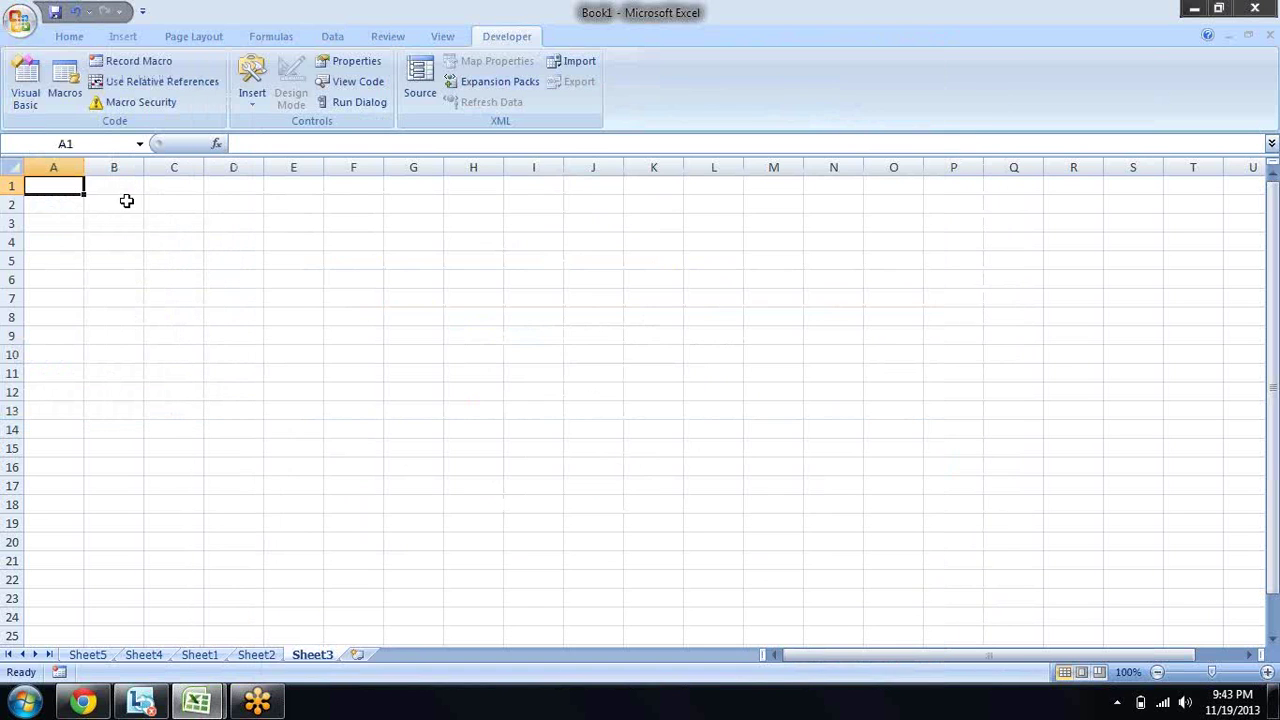
Type 'sadfasdfldsjf' into cell B3 and return to edit it.
click(137, 222)
text(sadfasdfl)
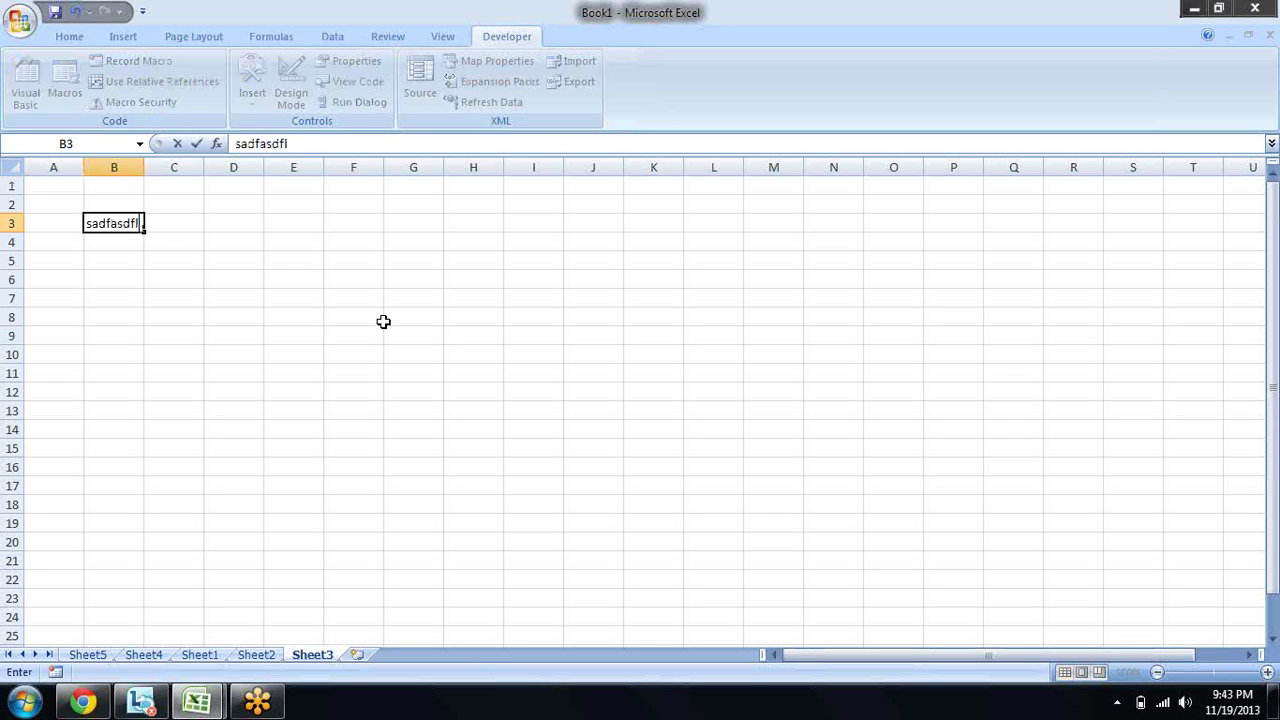
text(dsjf)
key(Tab)
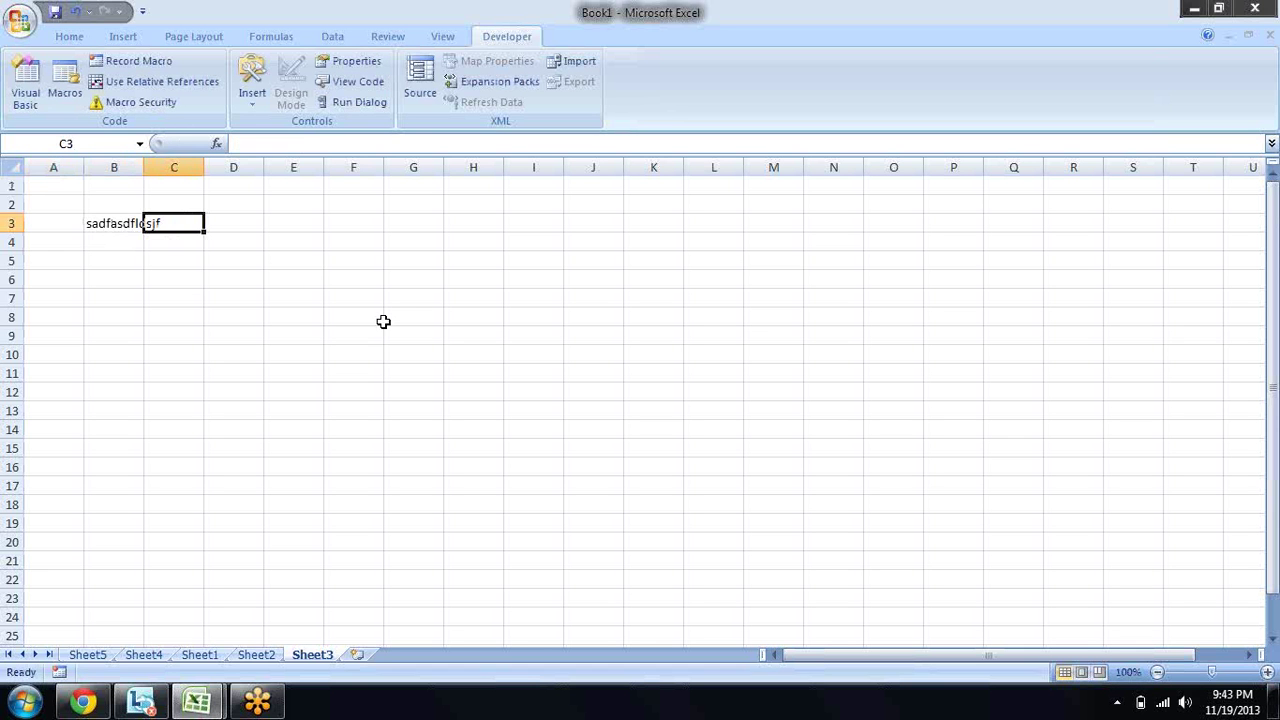
key(shift+Tab)
key(F2)
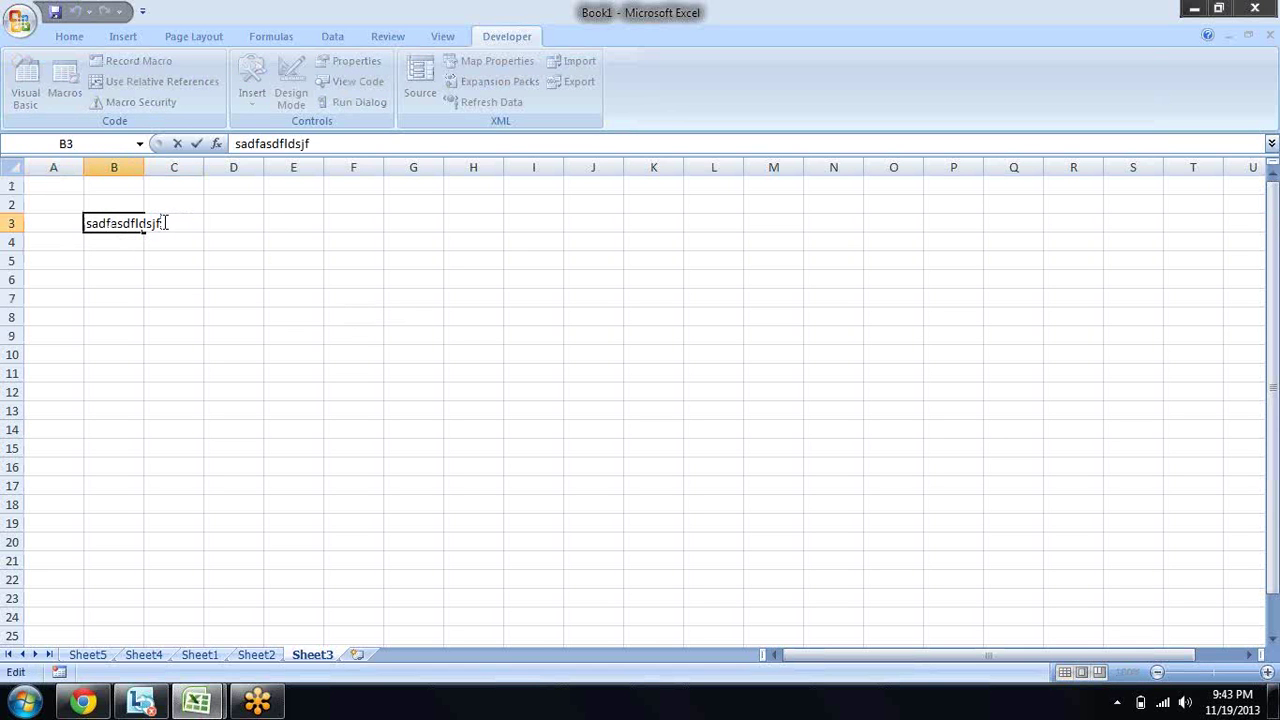
Show the Mini Toolbar on part of B3's text, cancel editing, glance at Excel Options, then open Home.
drag(165, 222, 117, 223)
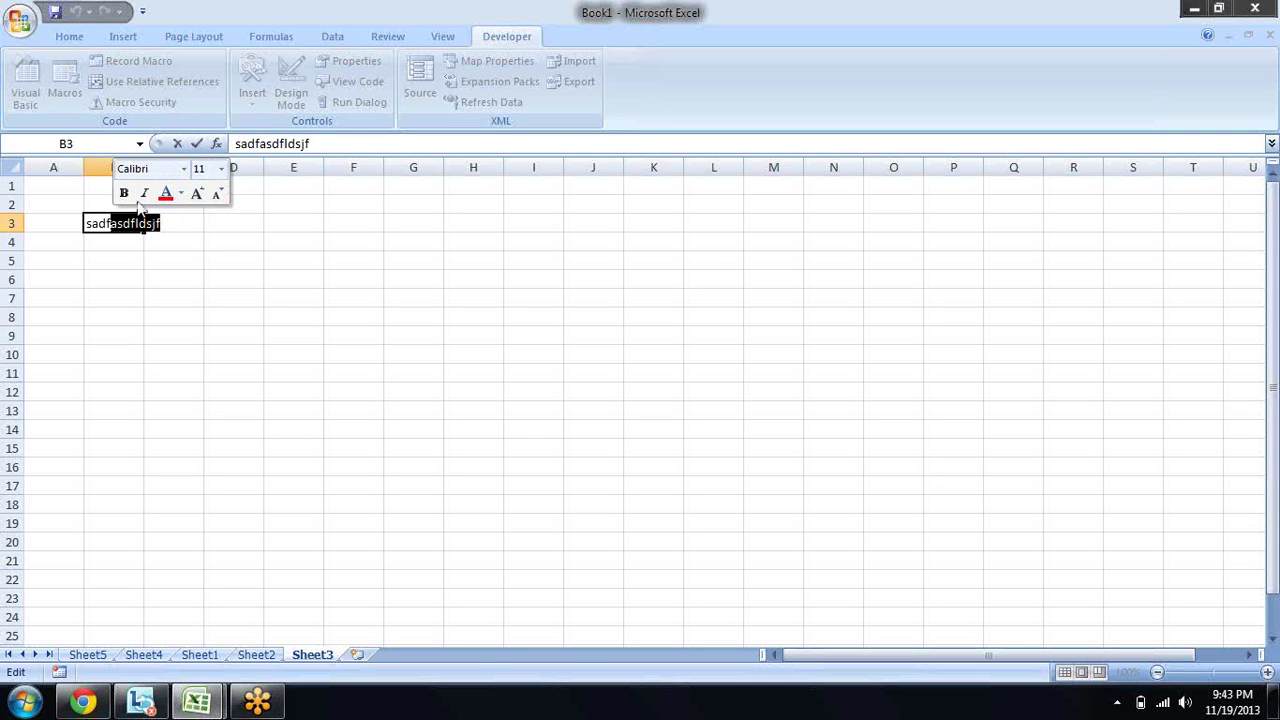
key(Escape)
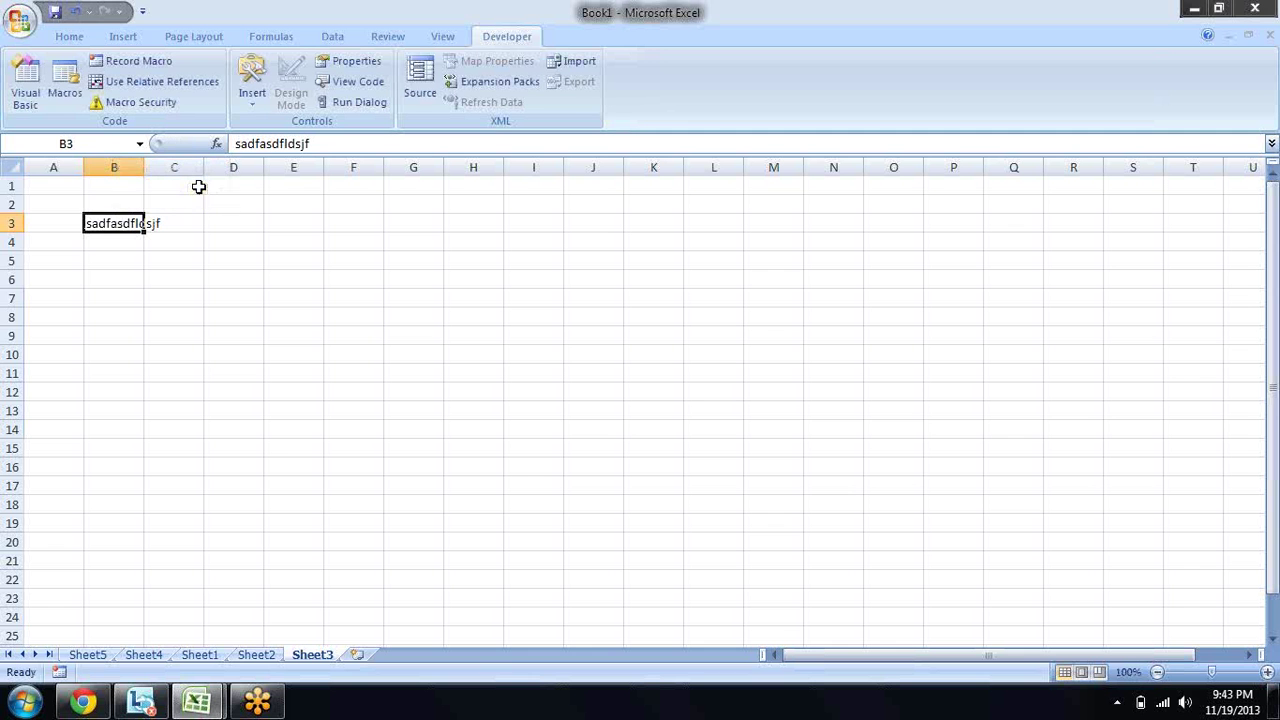
click(22, 30)
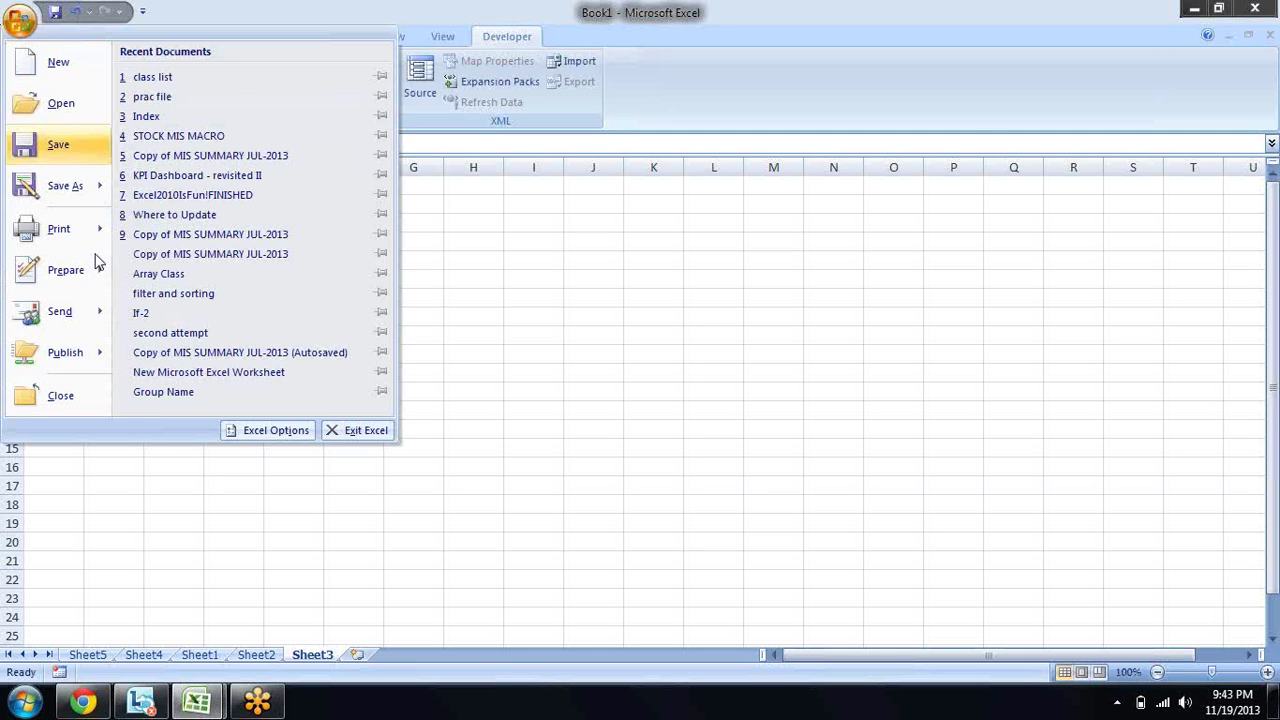
click(261, 431)
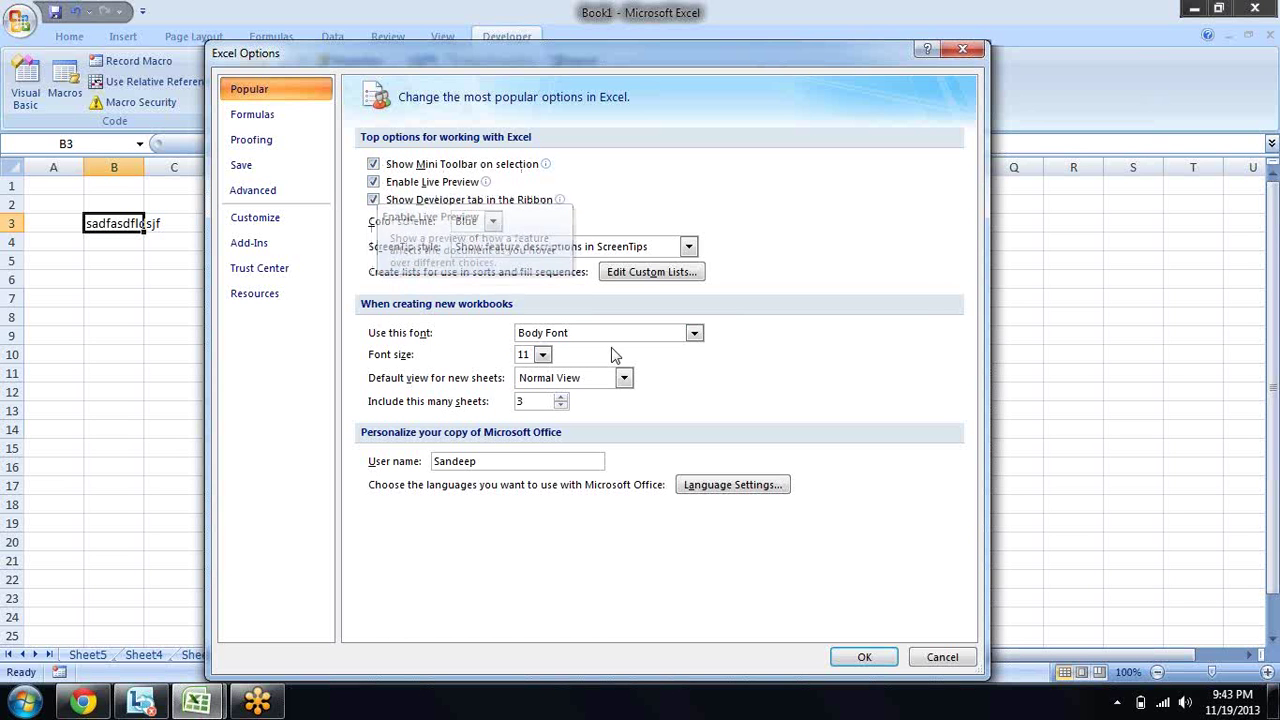
key(Return)
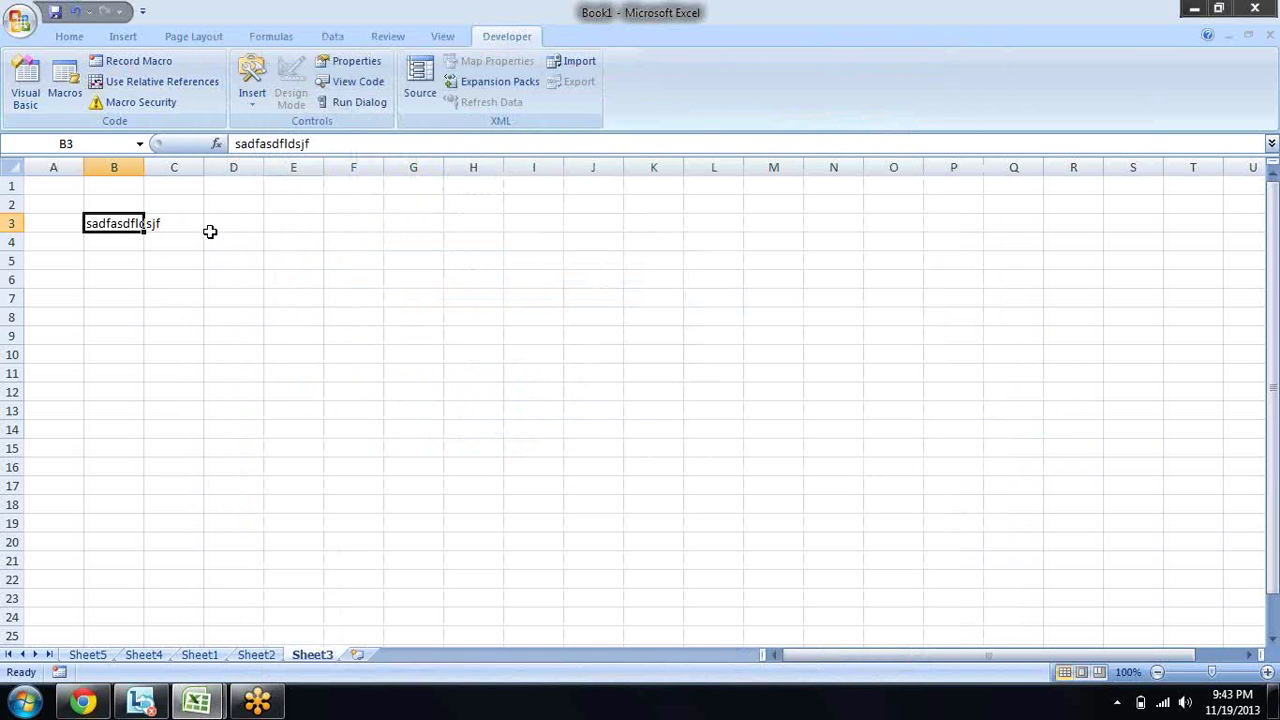
click(82, 40)
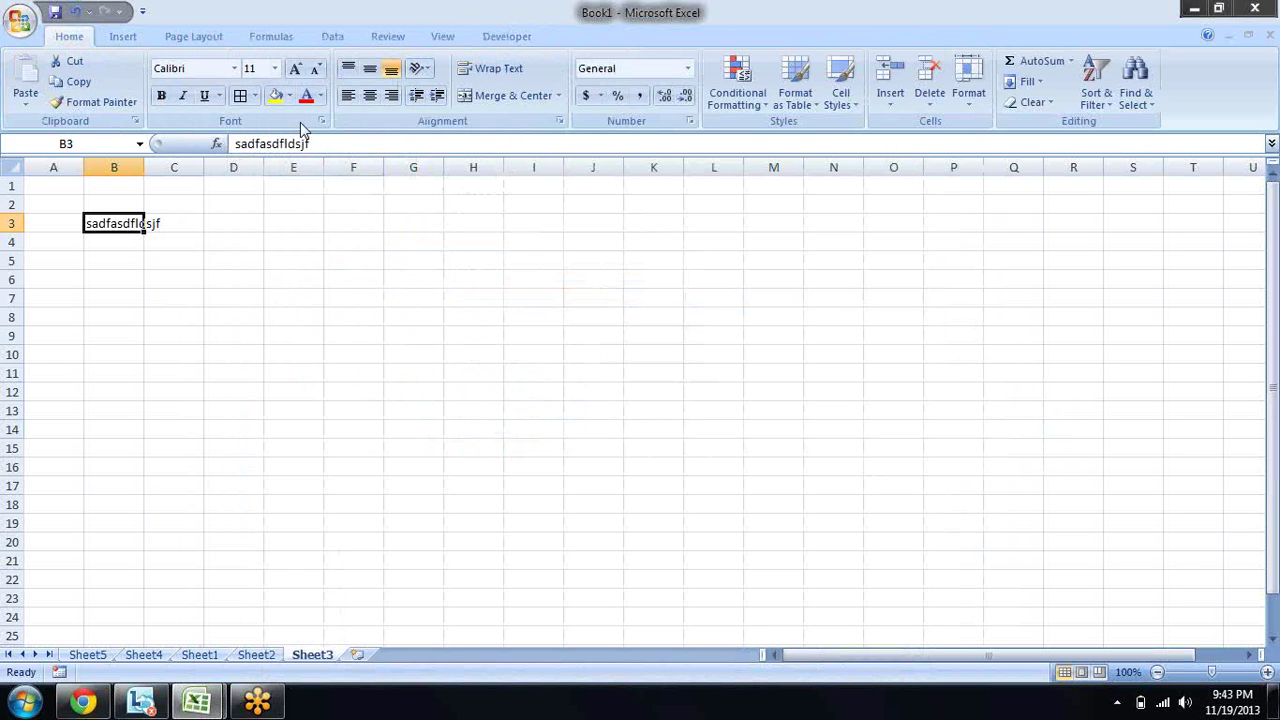
Preview fill colours and font sizes on B3, cancelling both and keeping size 11.
click(289, 96)
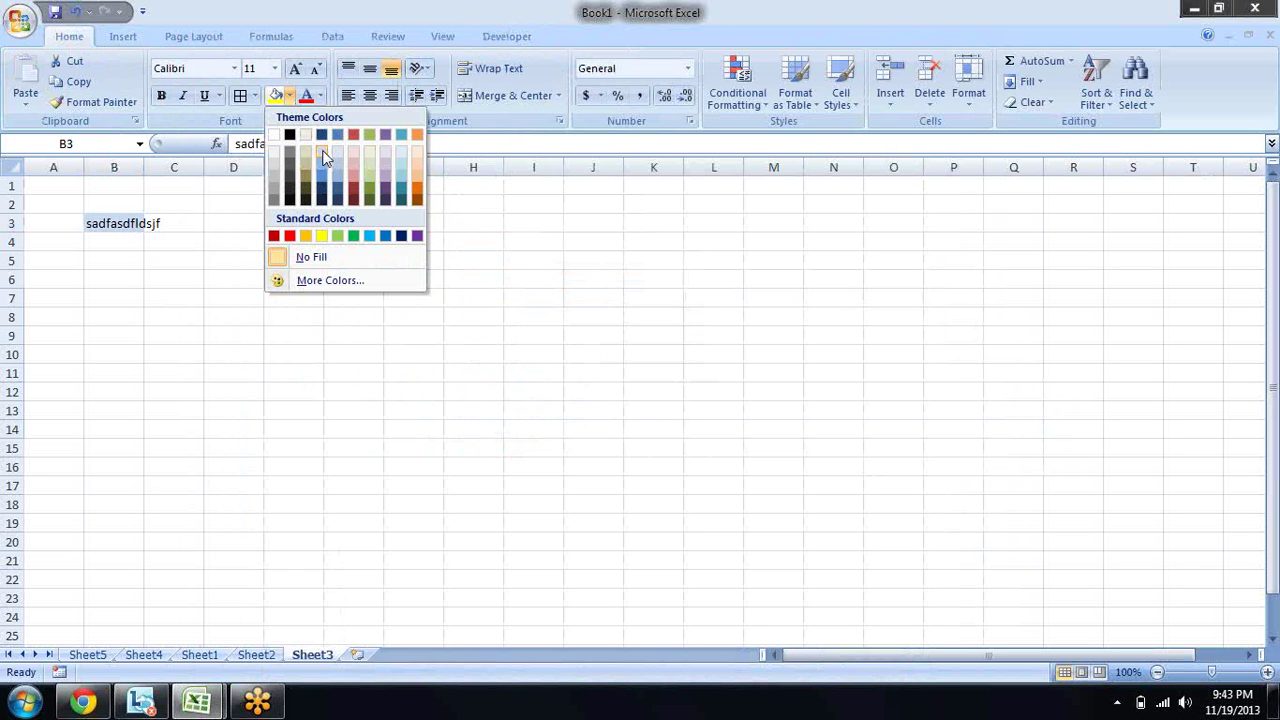
key(Escape)
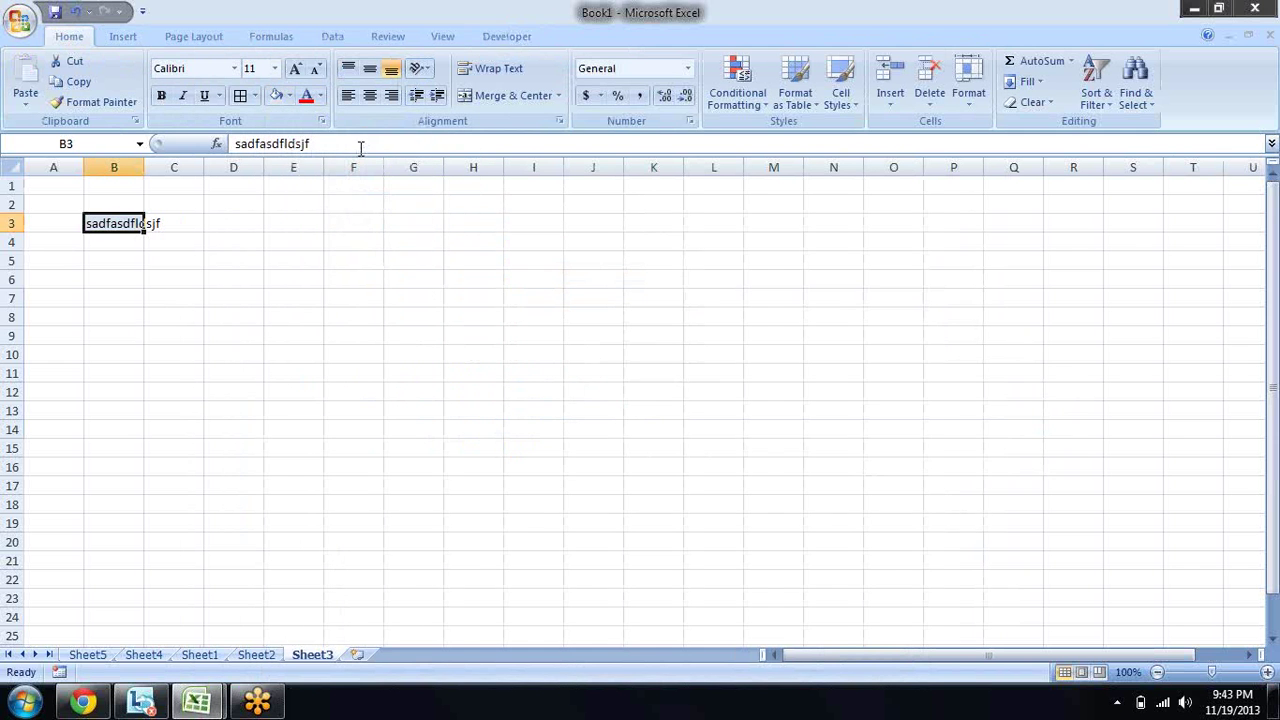
click(274, 68)
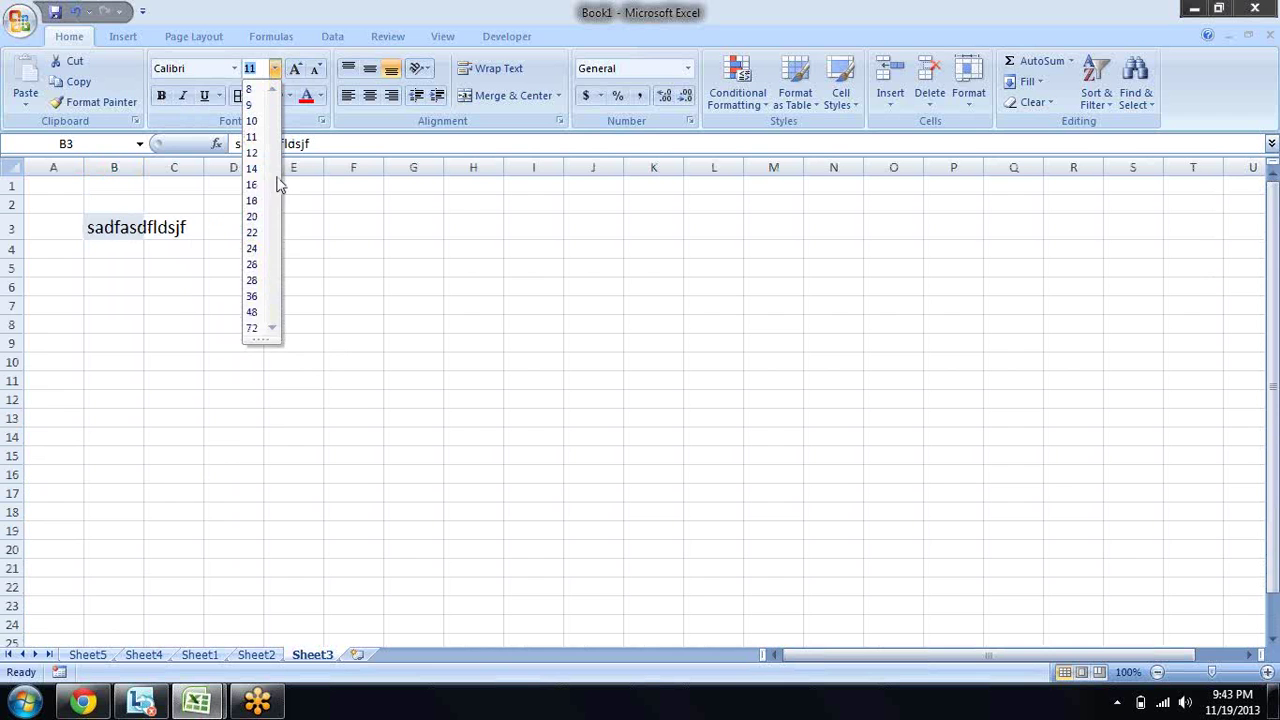
click(444, 216)
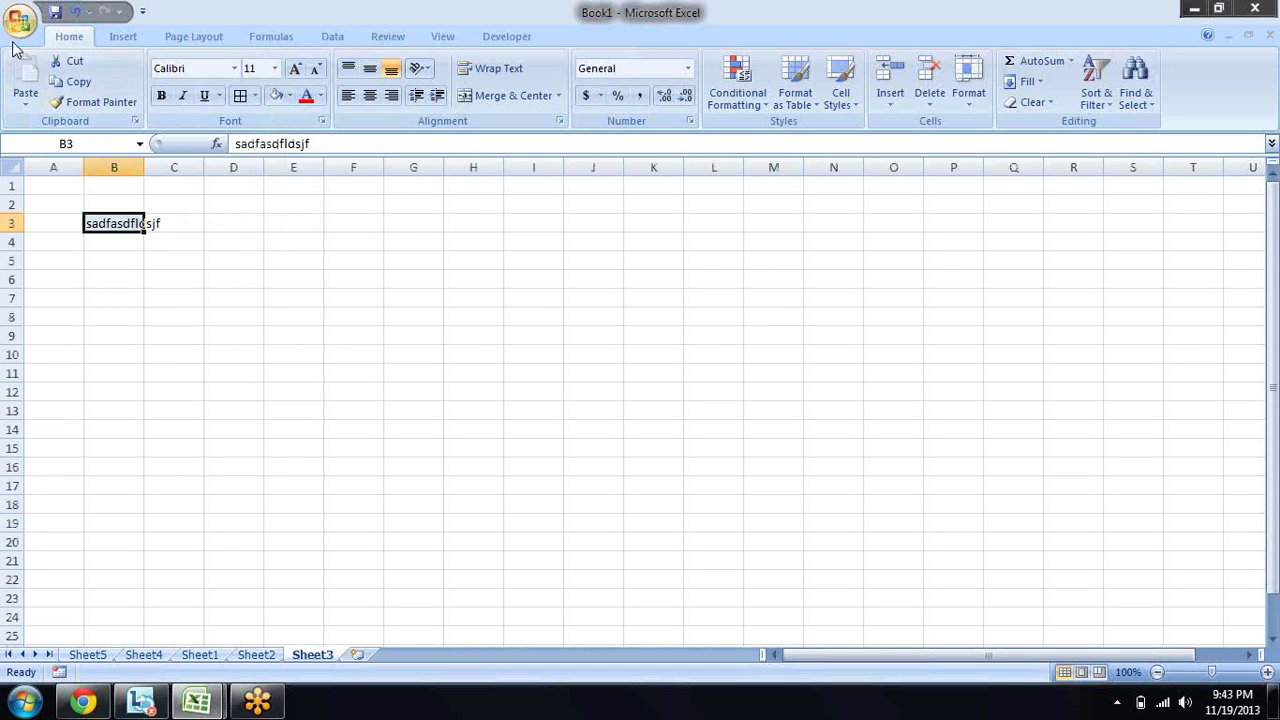
click(20, 22)
Turn off Live Preview in Excel Options and confirm fill colours no longer preview.
click(284, 431)
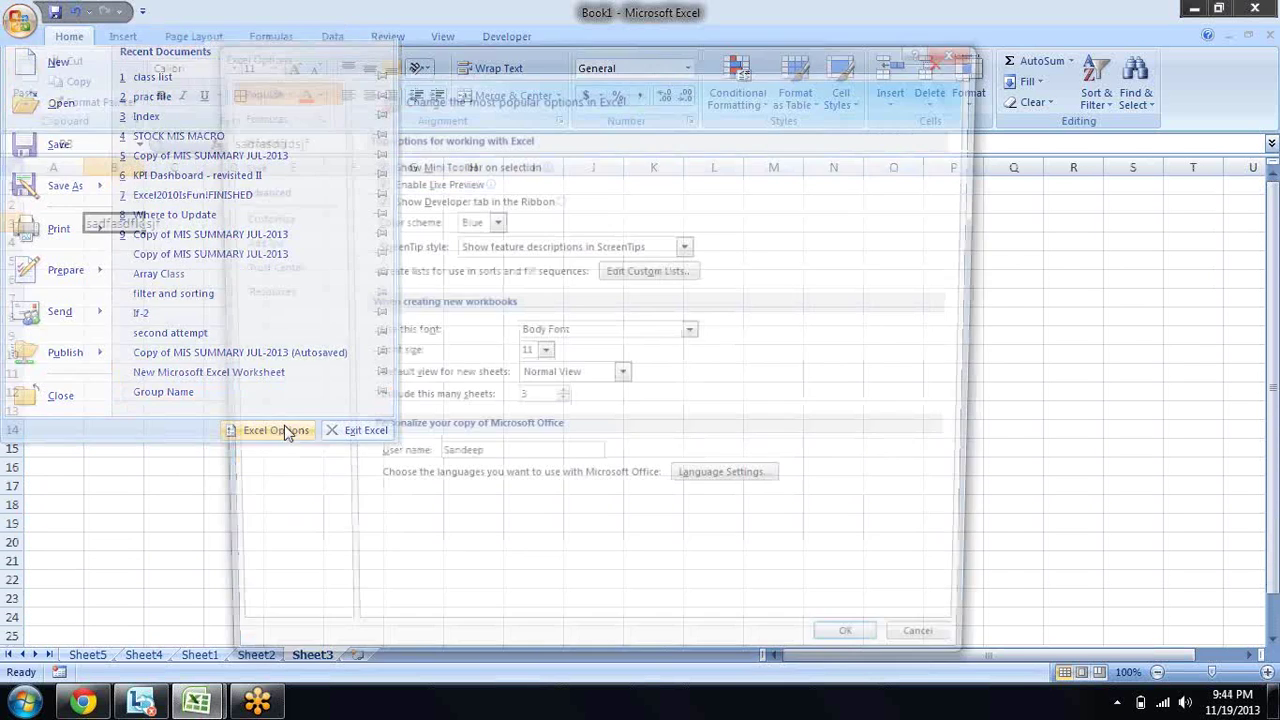
click(399, 187)
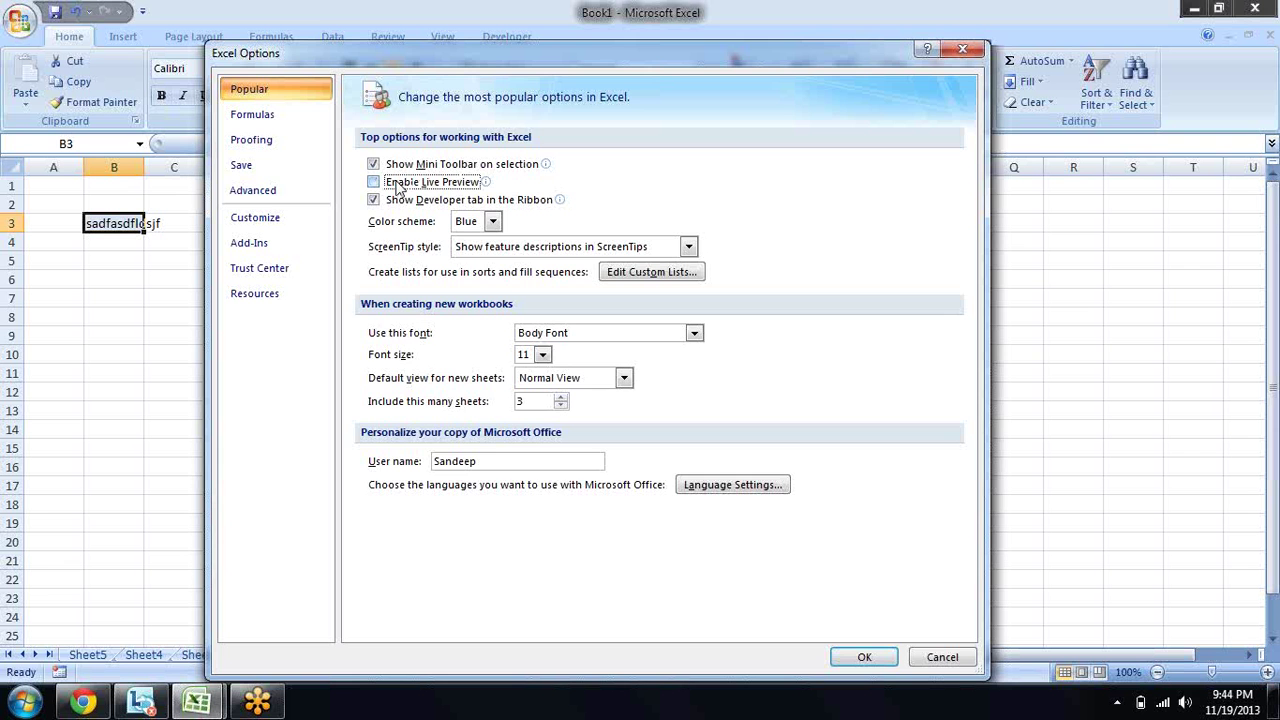
click(870, 657)
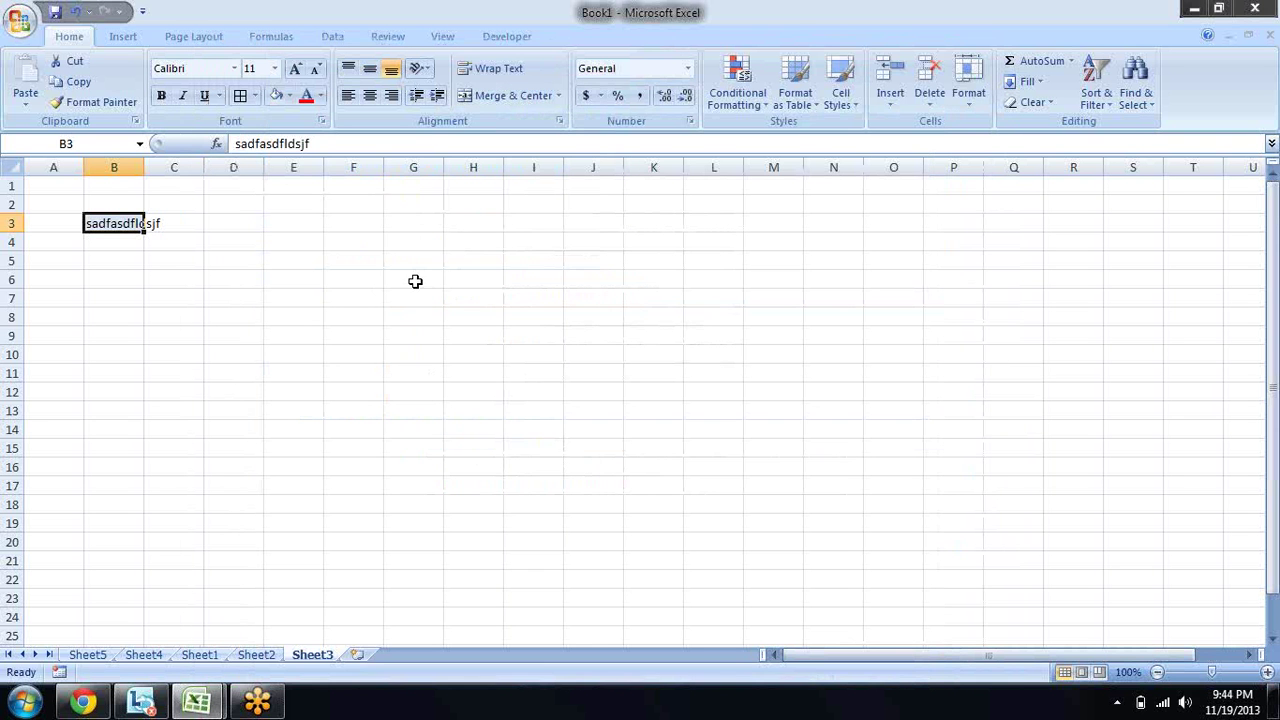
click(289, 96)
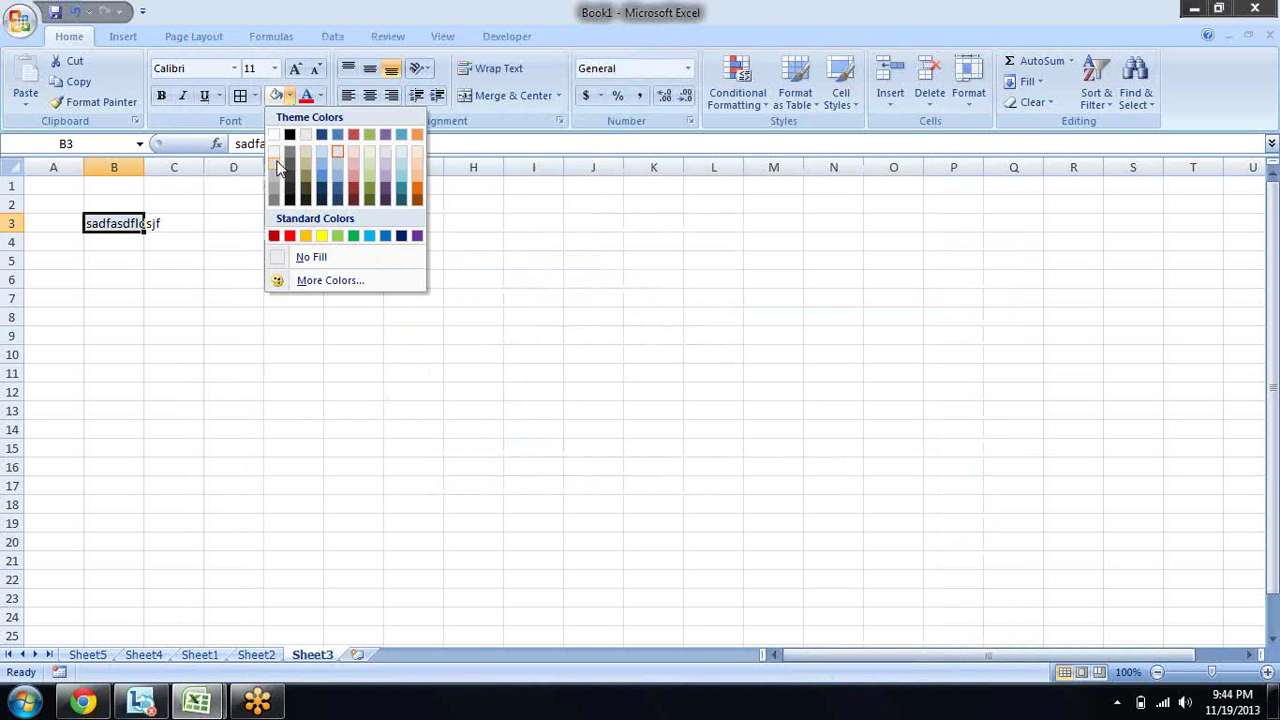
click(237, 178)
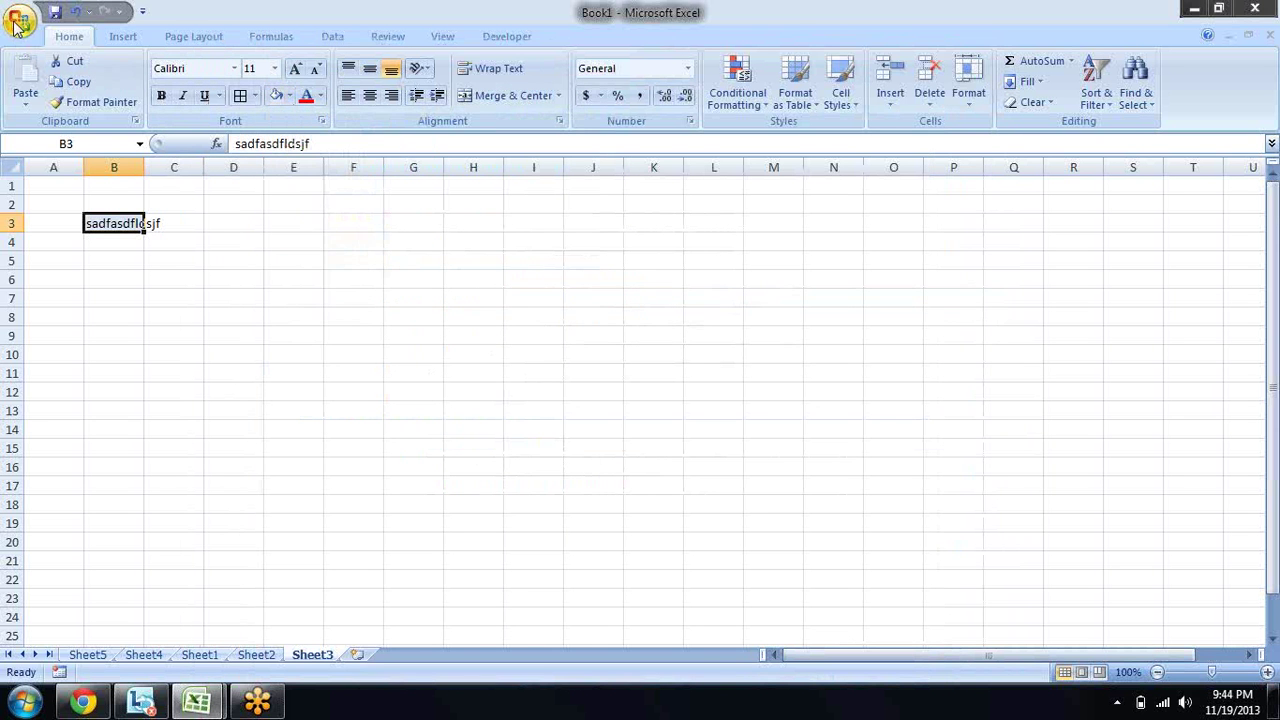
Turn Live Preview back on and switch the colour scheme to Silver.
click(20, 20)
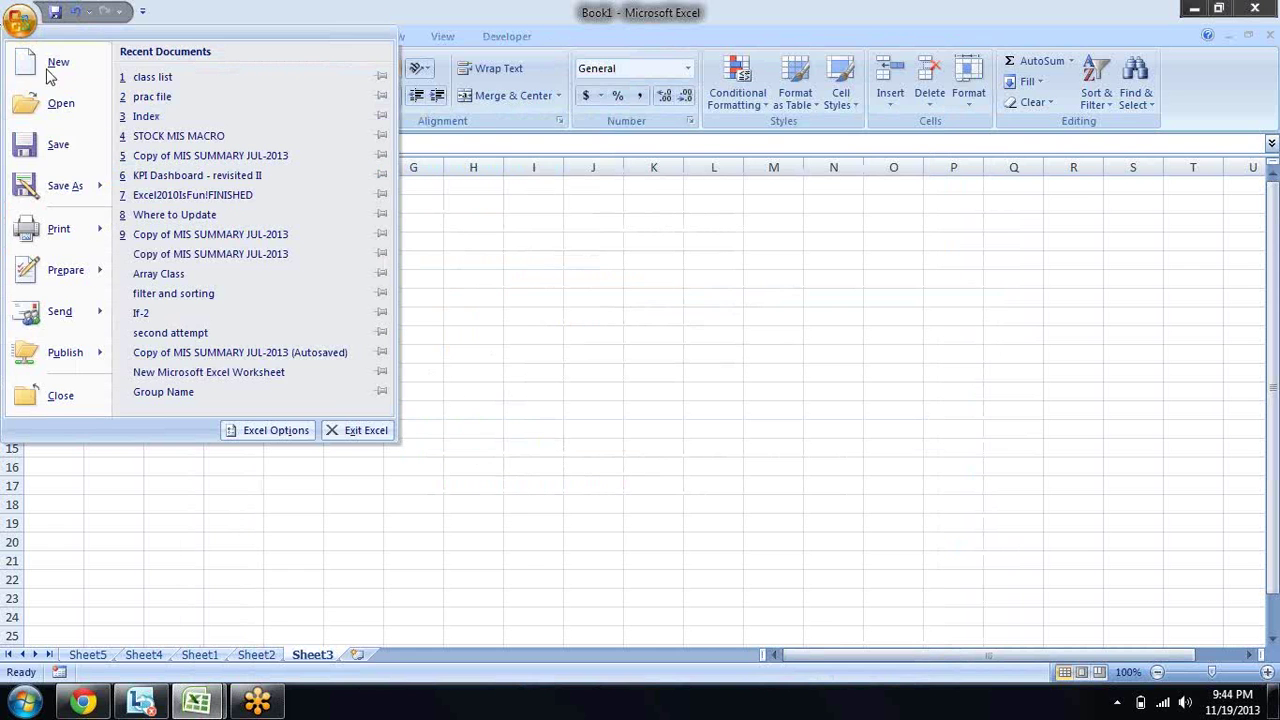
click(266, 430)
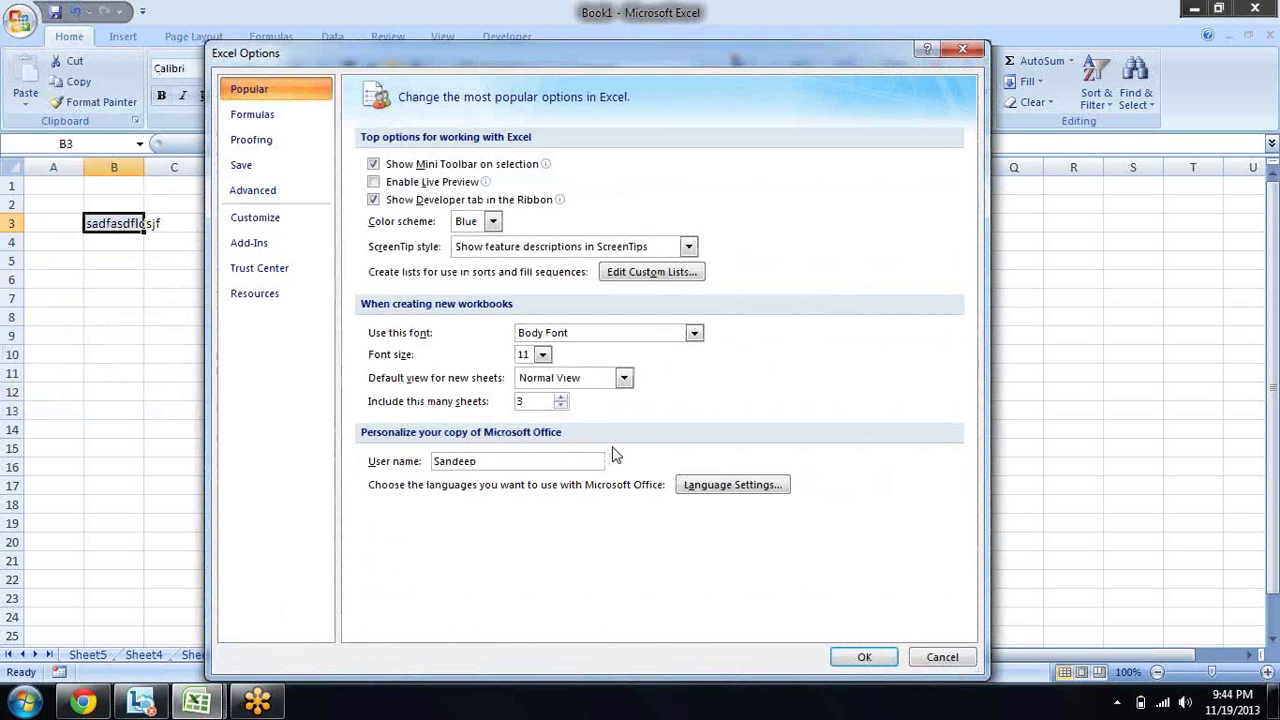
click(424, 184)
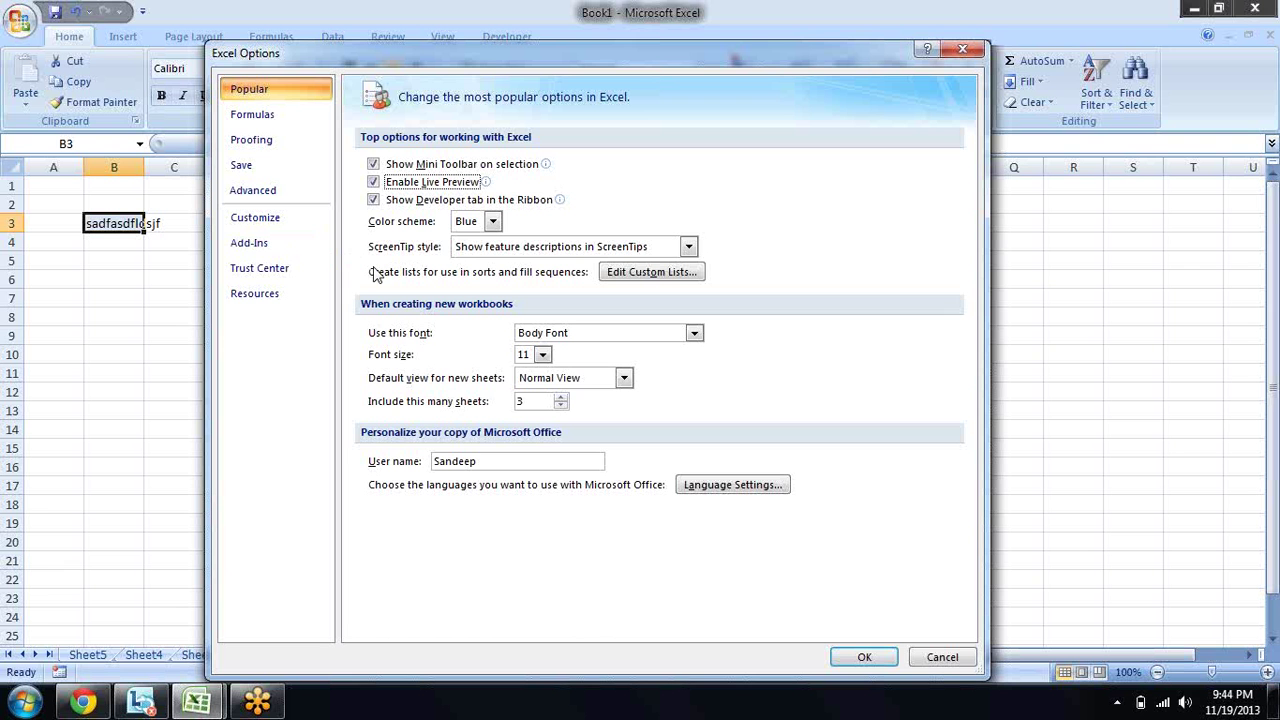
click(493, 221)
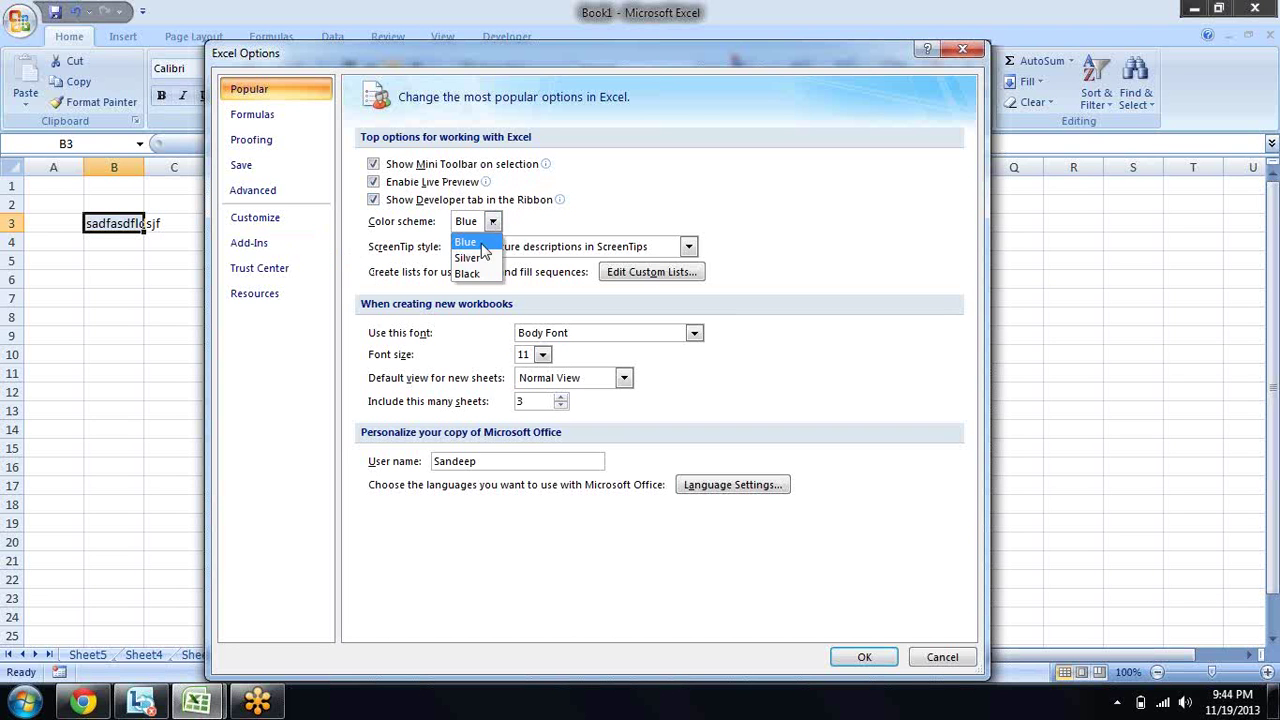
click(468, 257)
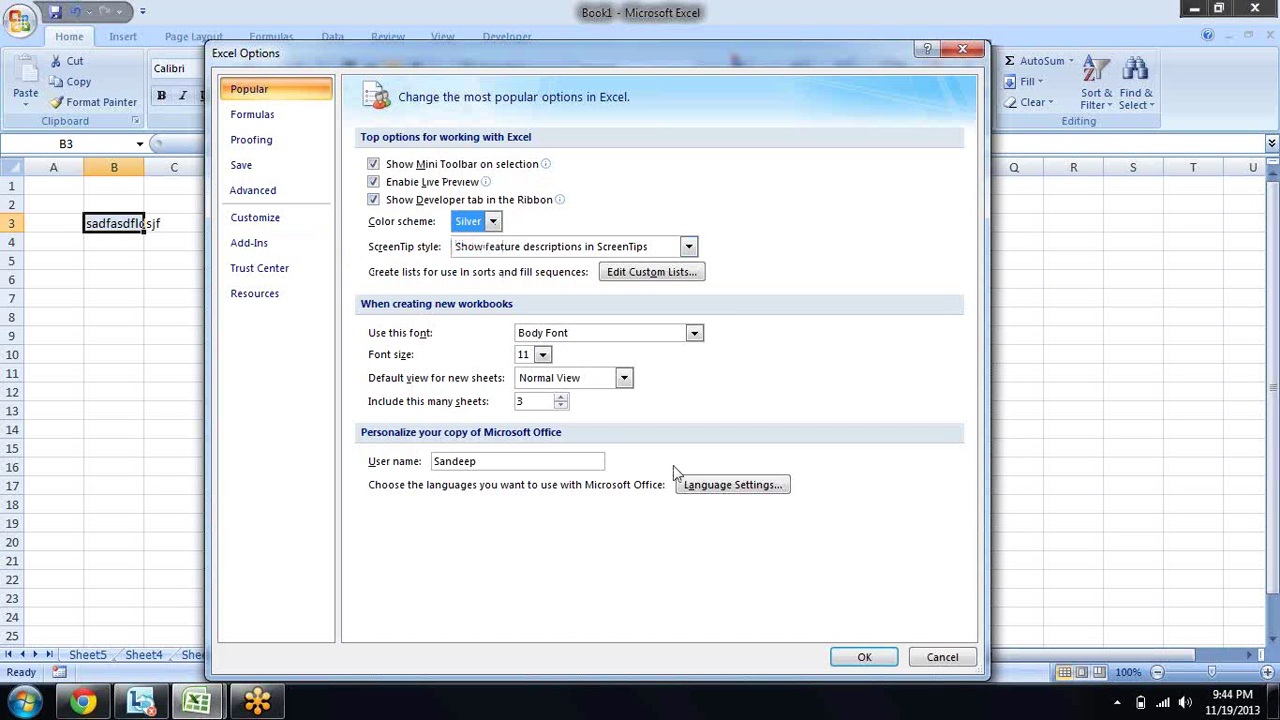
click(876, 656)
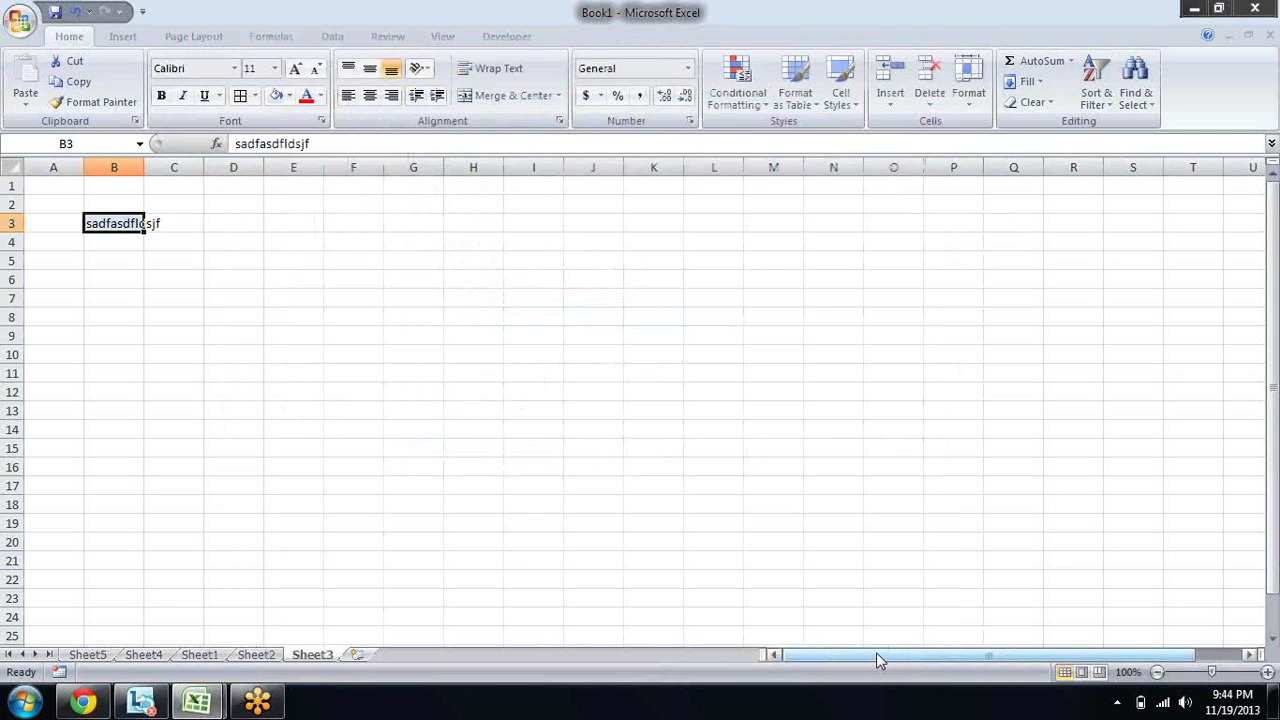
click(20, 21)
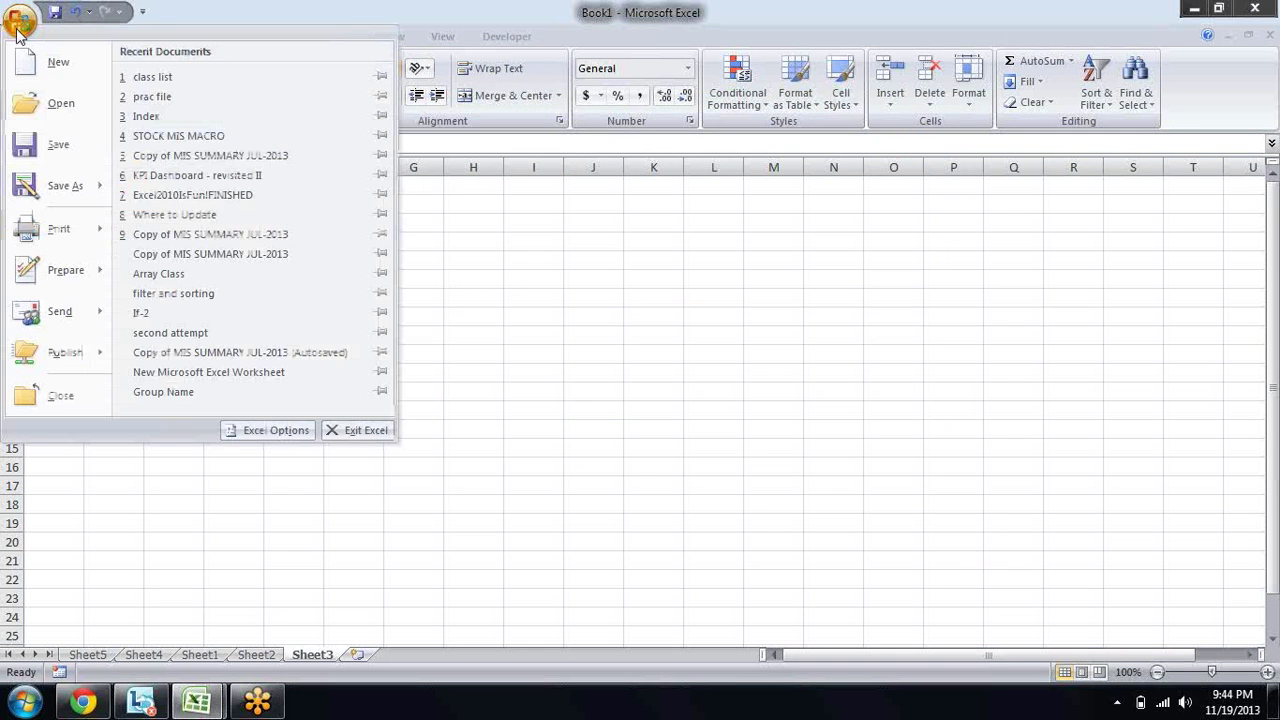
Dismiss Excel Options and delete the sample text in cell B3.
click(300, 432)
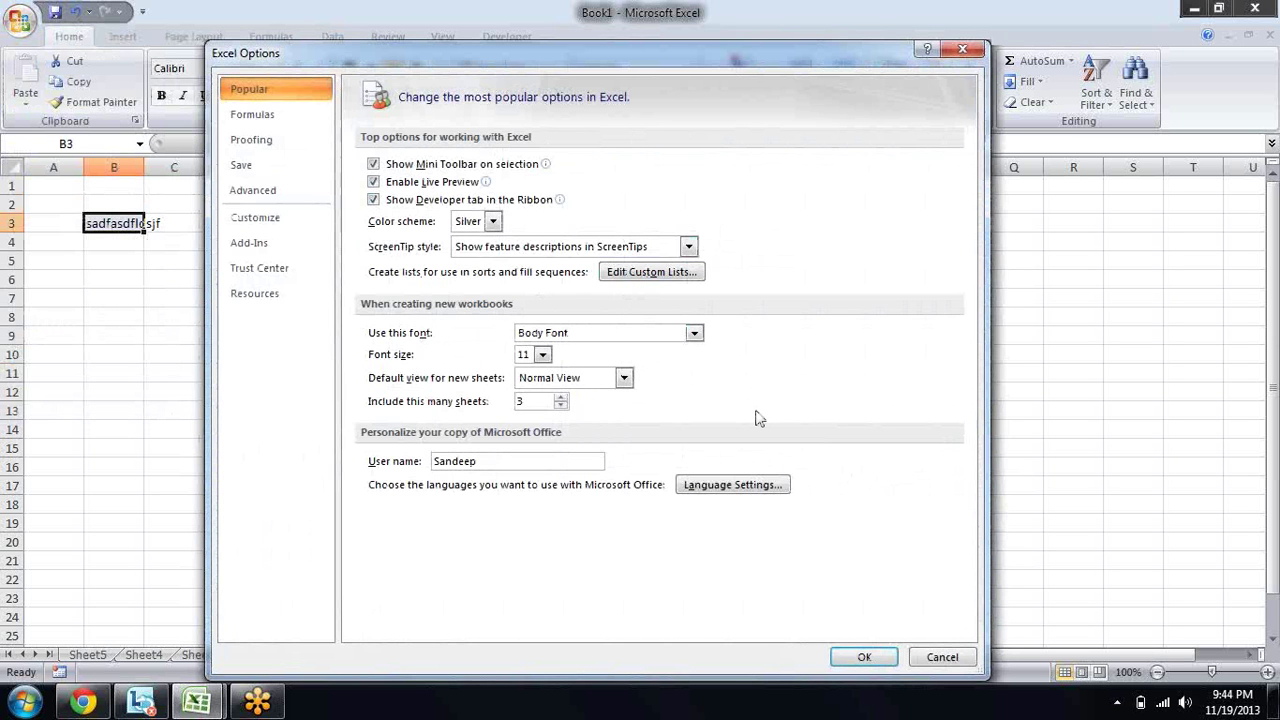
key(Escape)
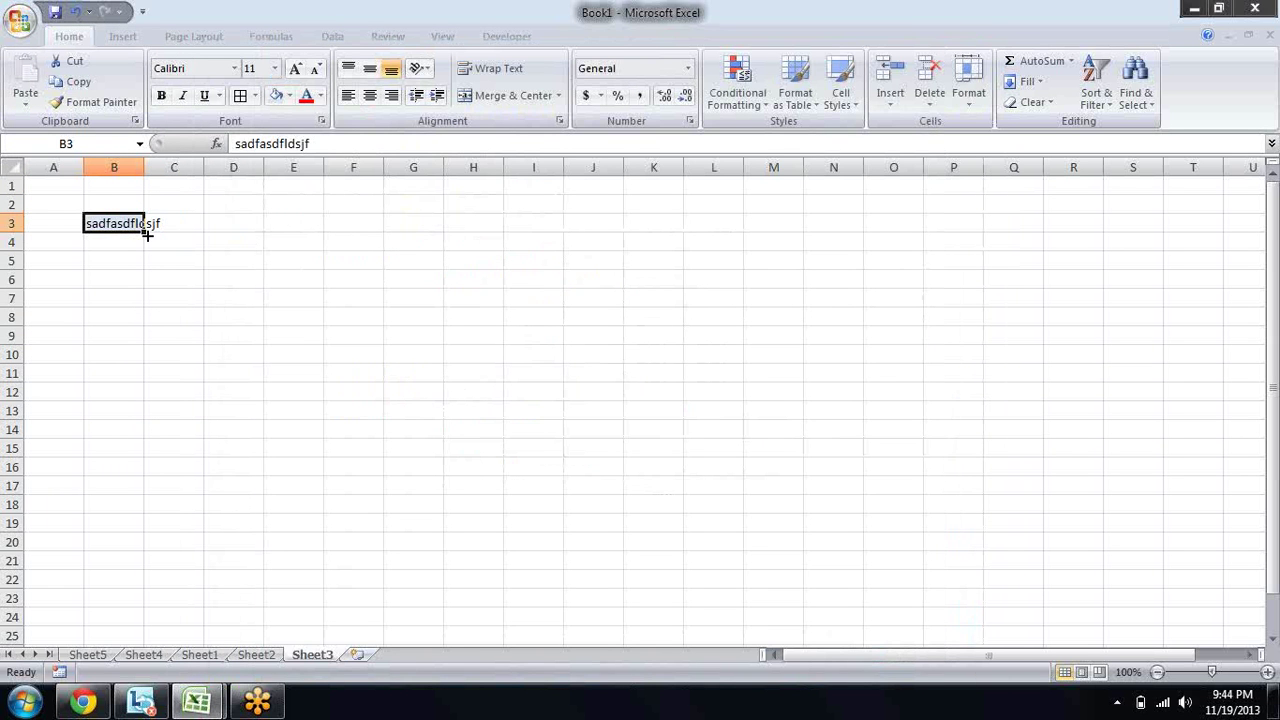
key(Delete)
key(Down)
key(Up)
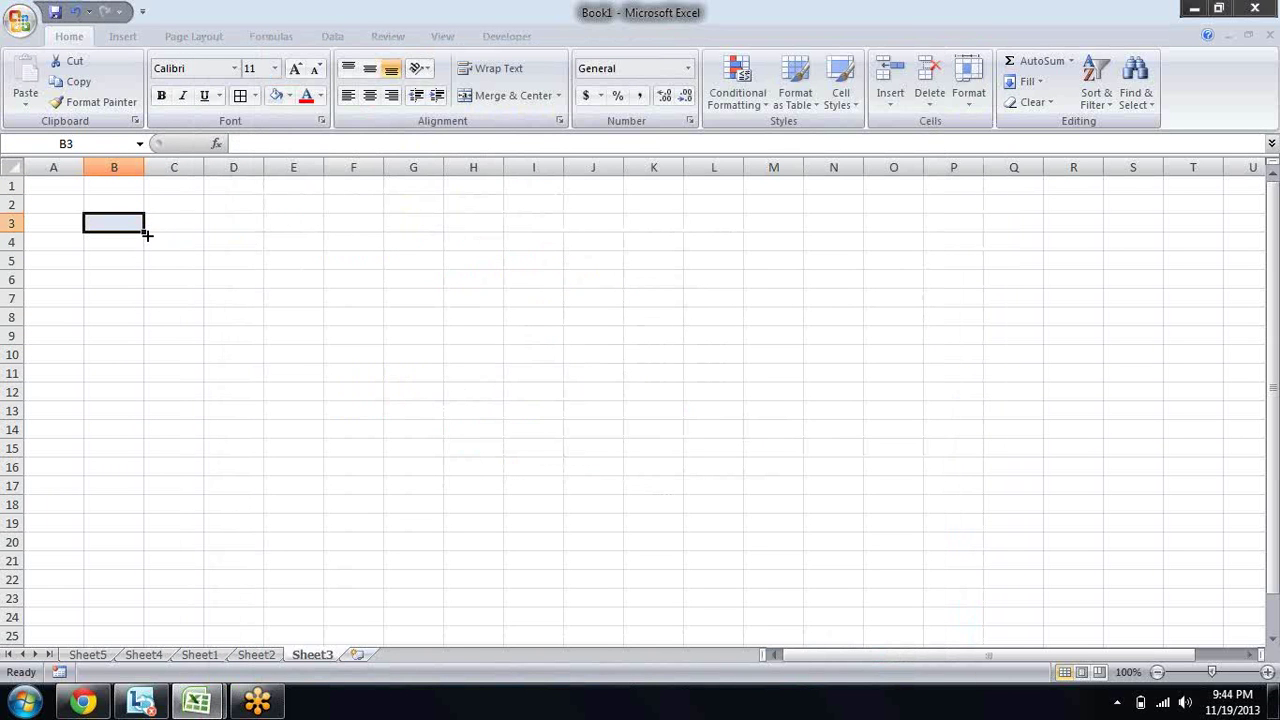
Try a legacy Alt+E key sequence, then select D2 and inspect the font name and size lists.
key(alt+e)
key(a)
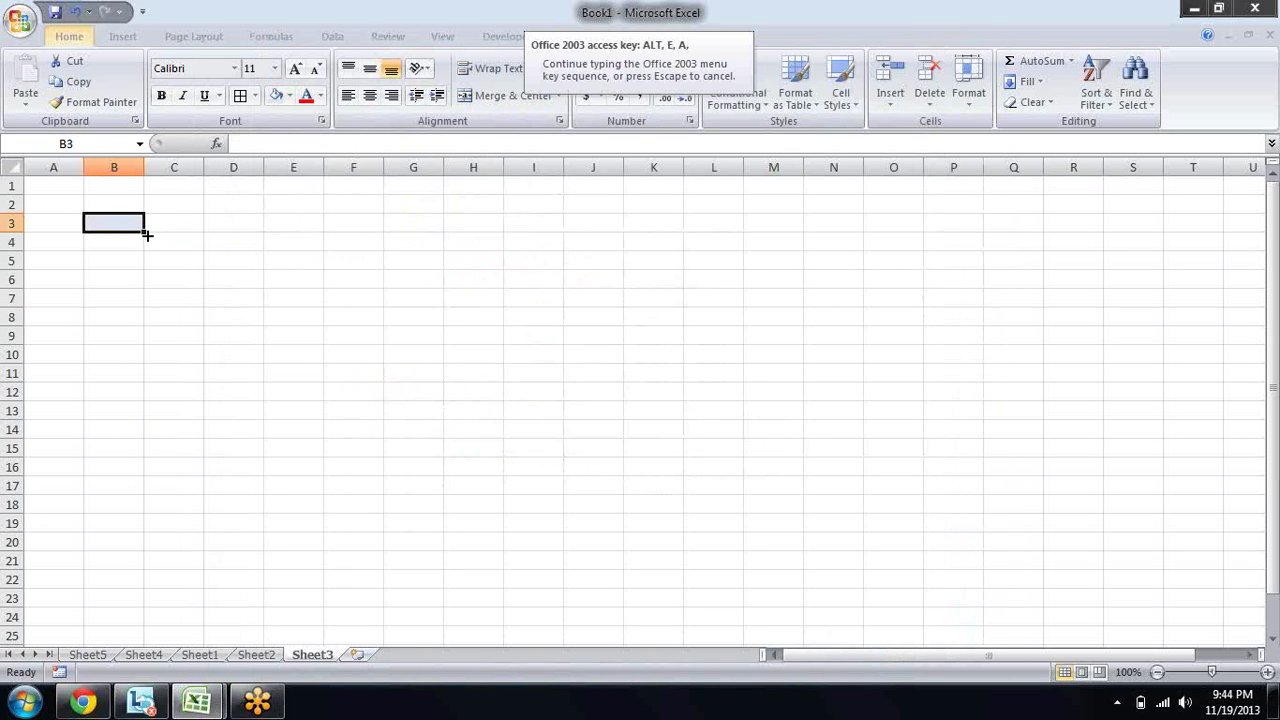
key(a)
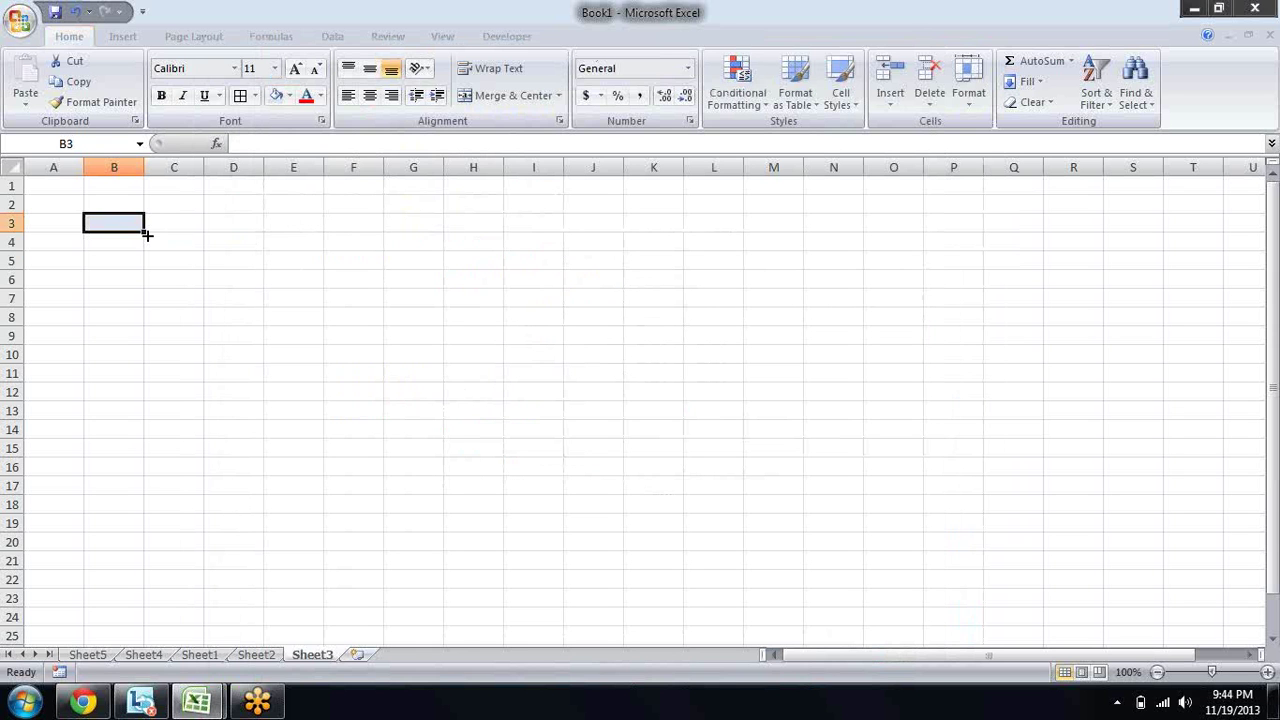
click(213, 208)
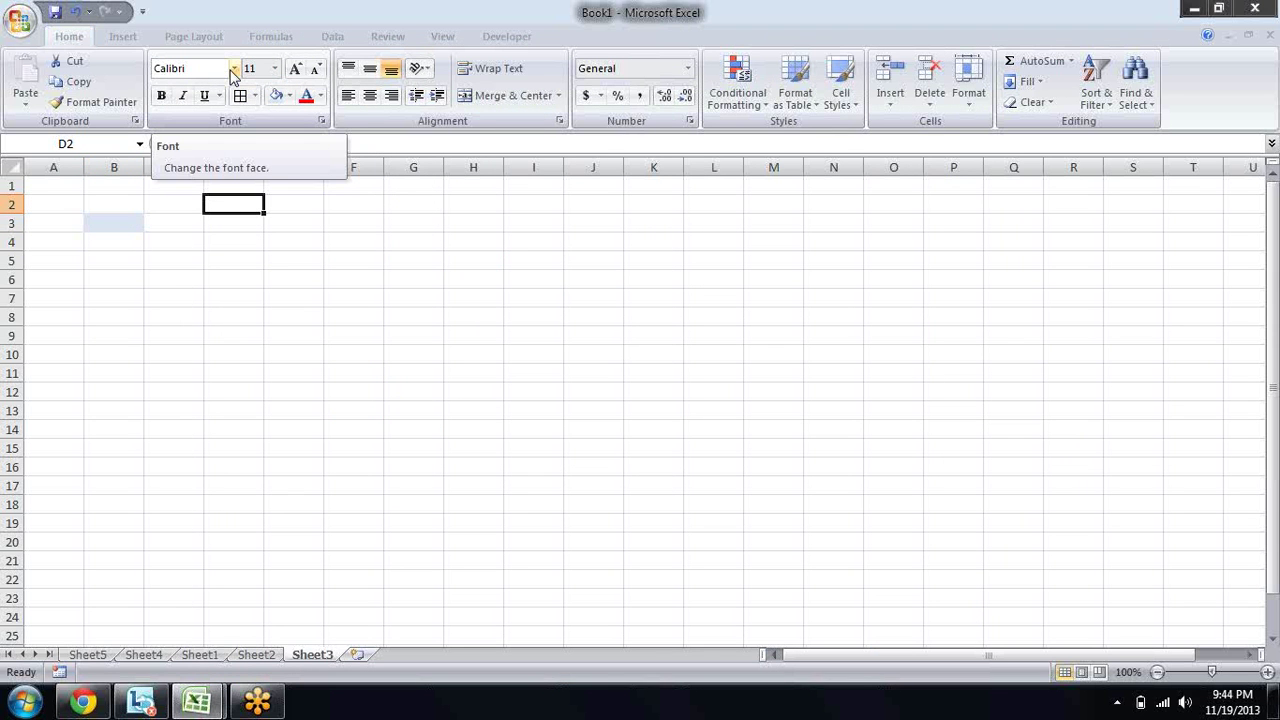
click(226, 64)
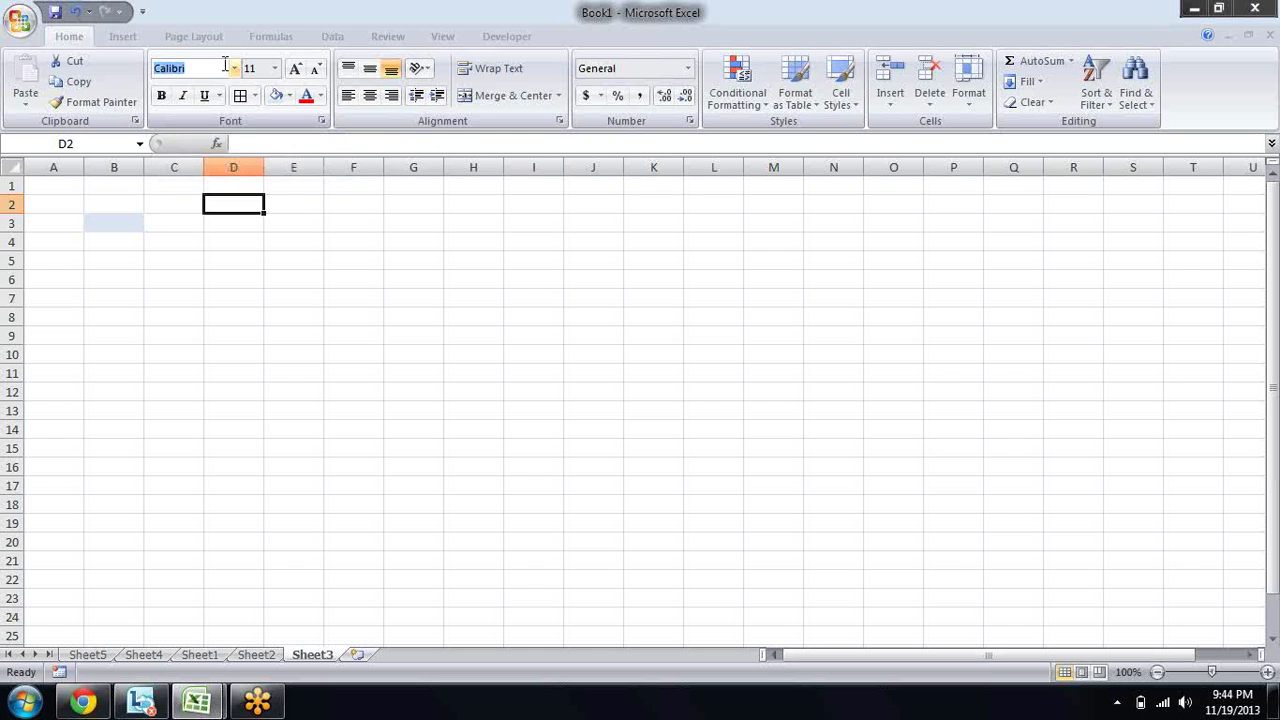
click(275, 69)
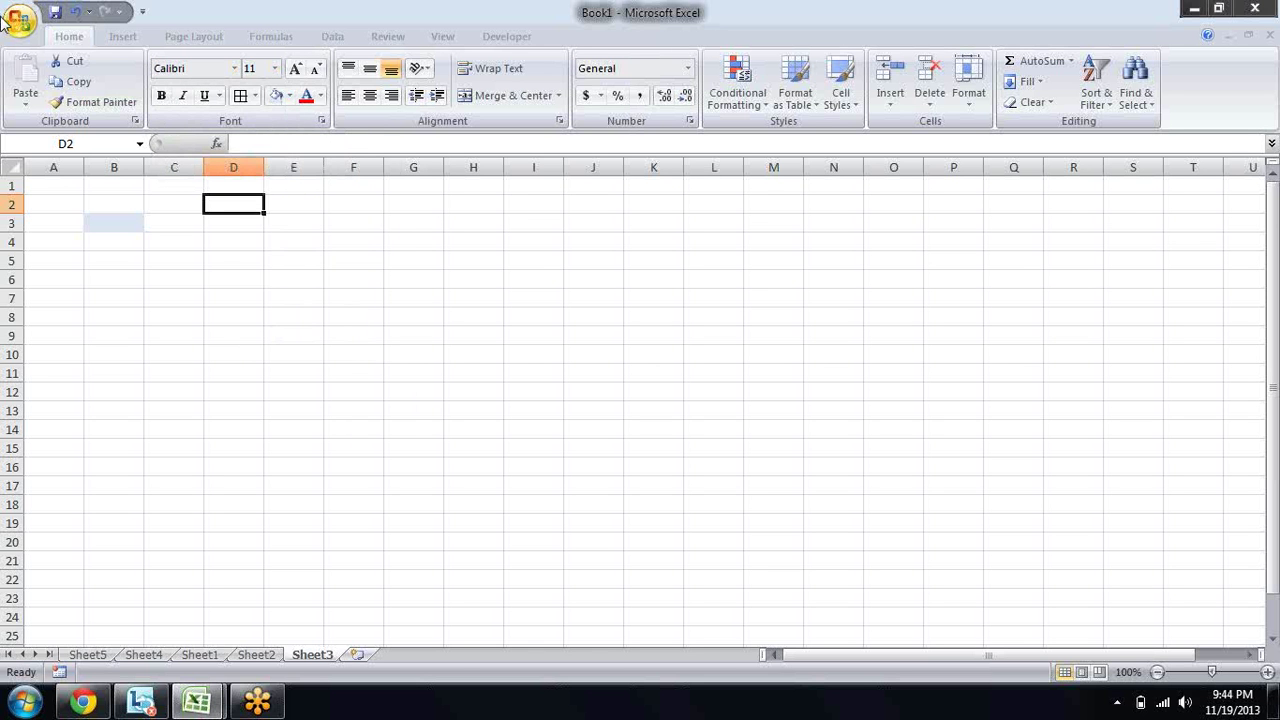
Set new-workbook defaults to Arial, size 12, Normal View, and 5 sheets in Excel Options.
click(20, 20)
click(274, 432)
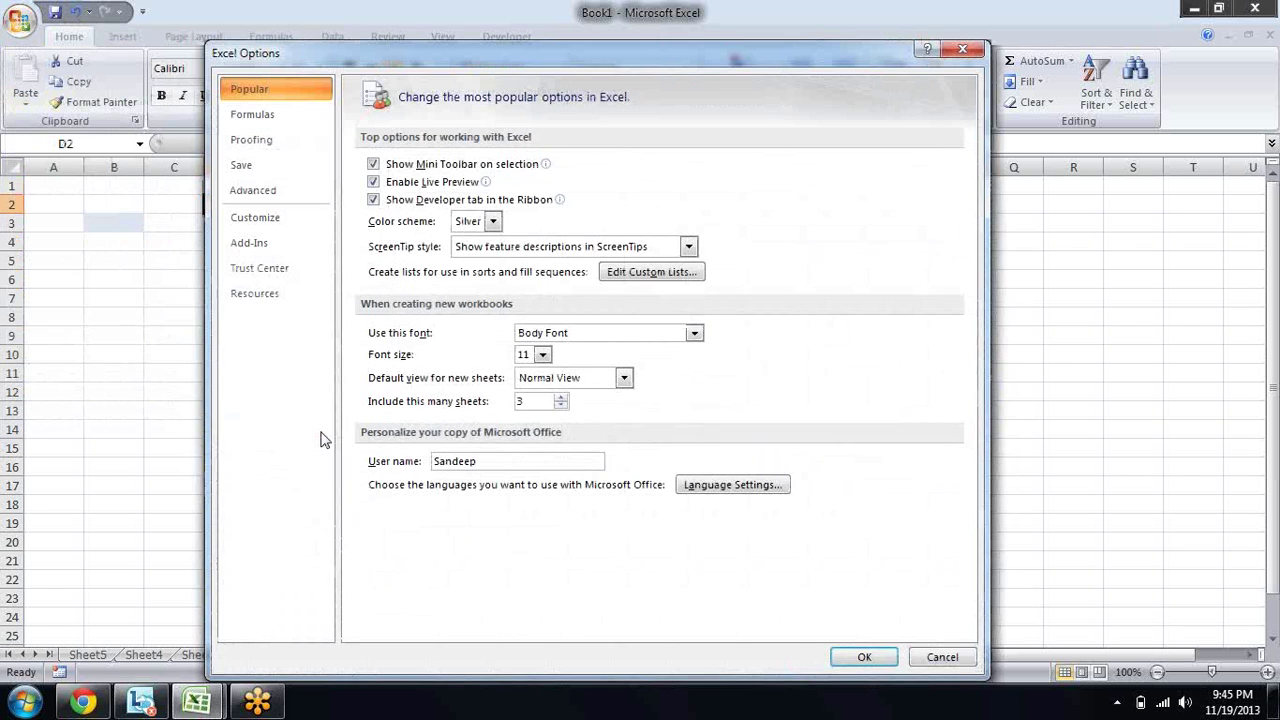
click(694, 335)
text(A)
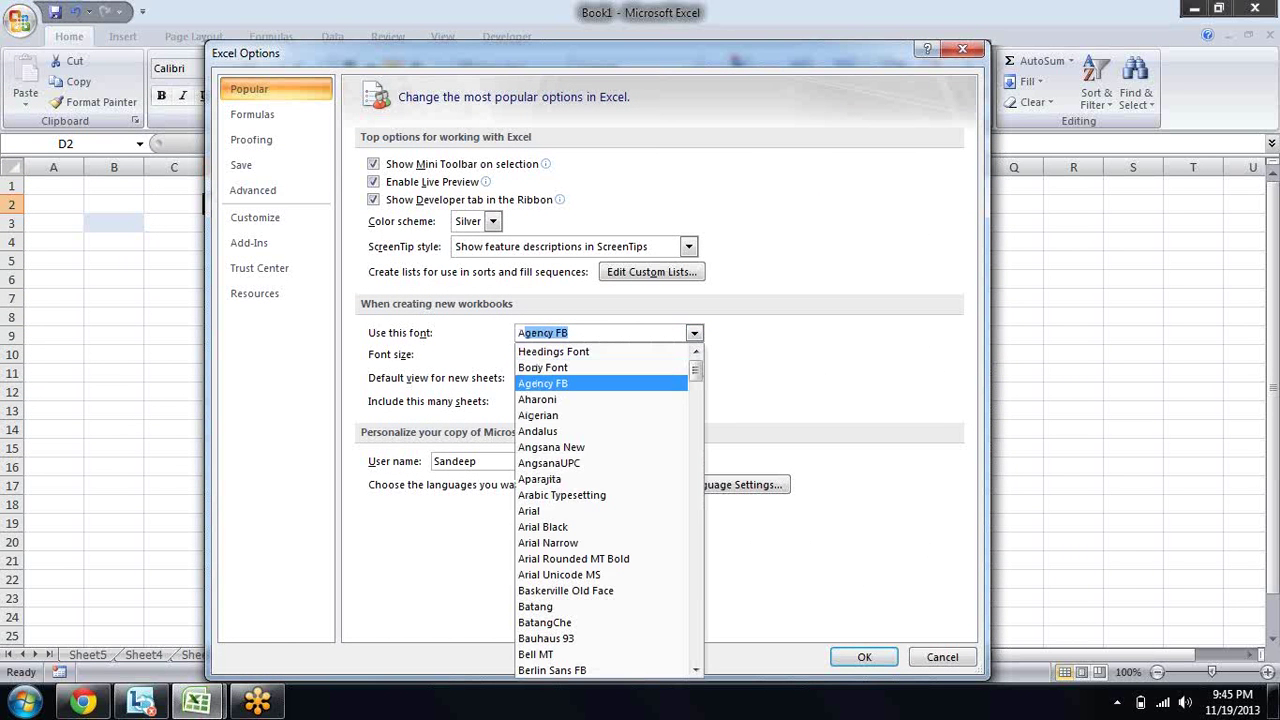
text(re)
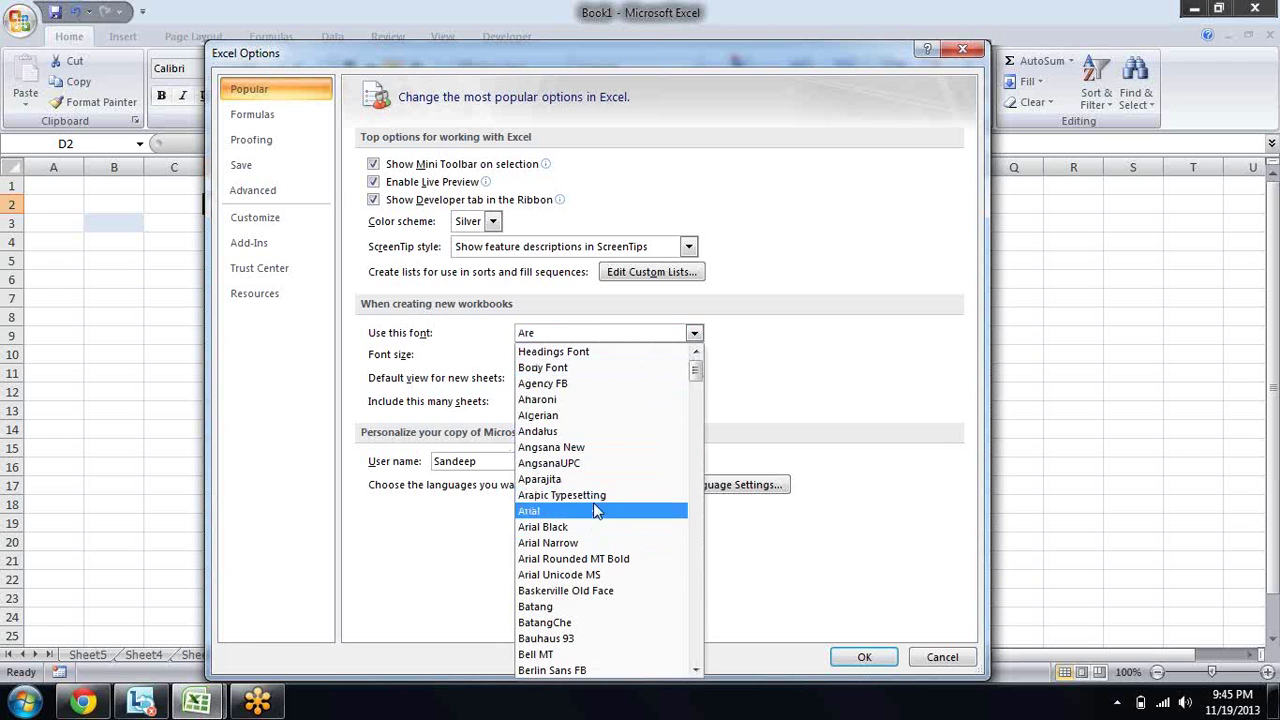
click(592, 515)
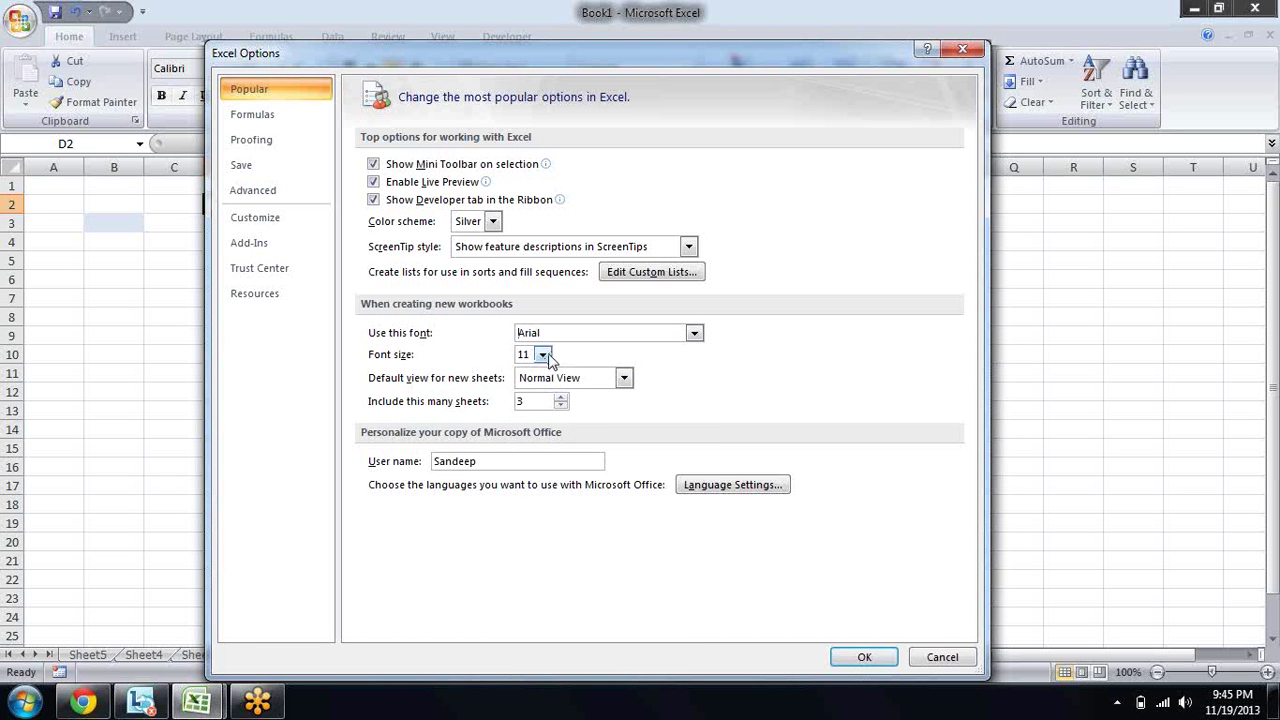
click(543, 355)
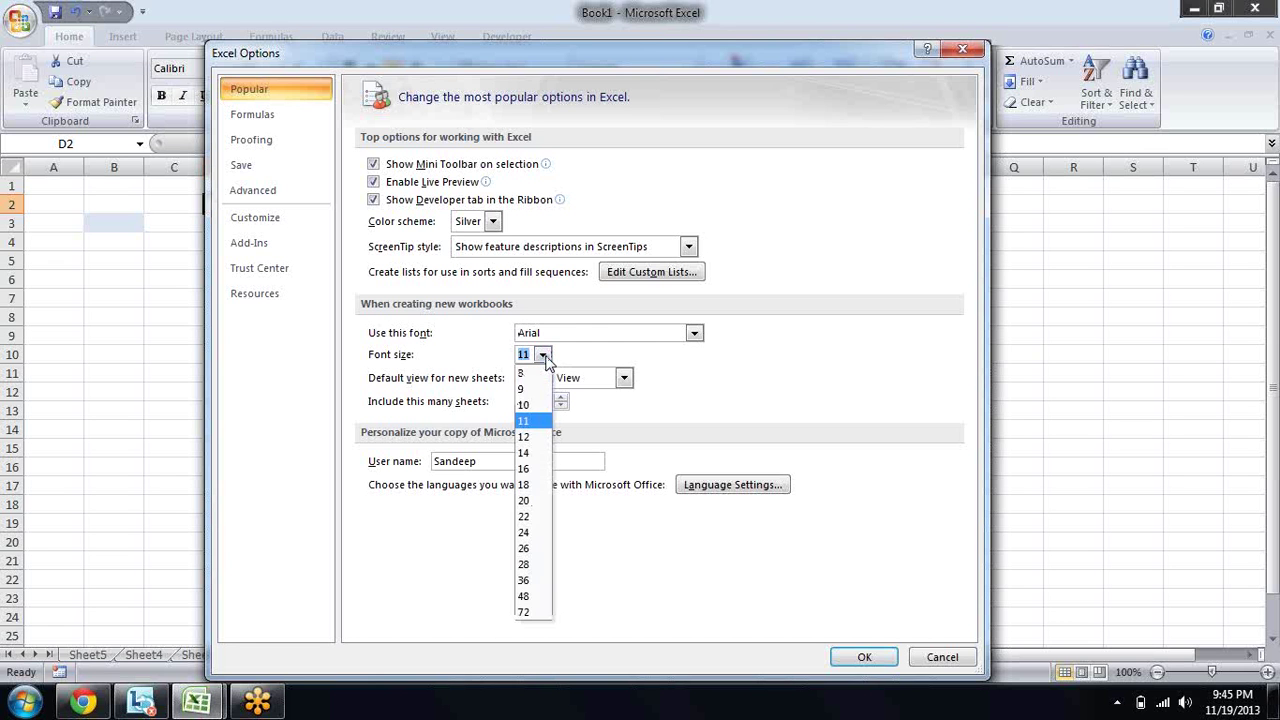
click(530, 437)
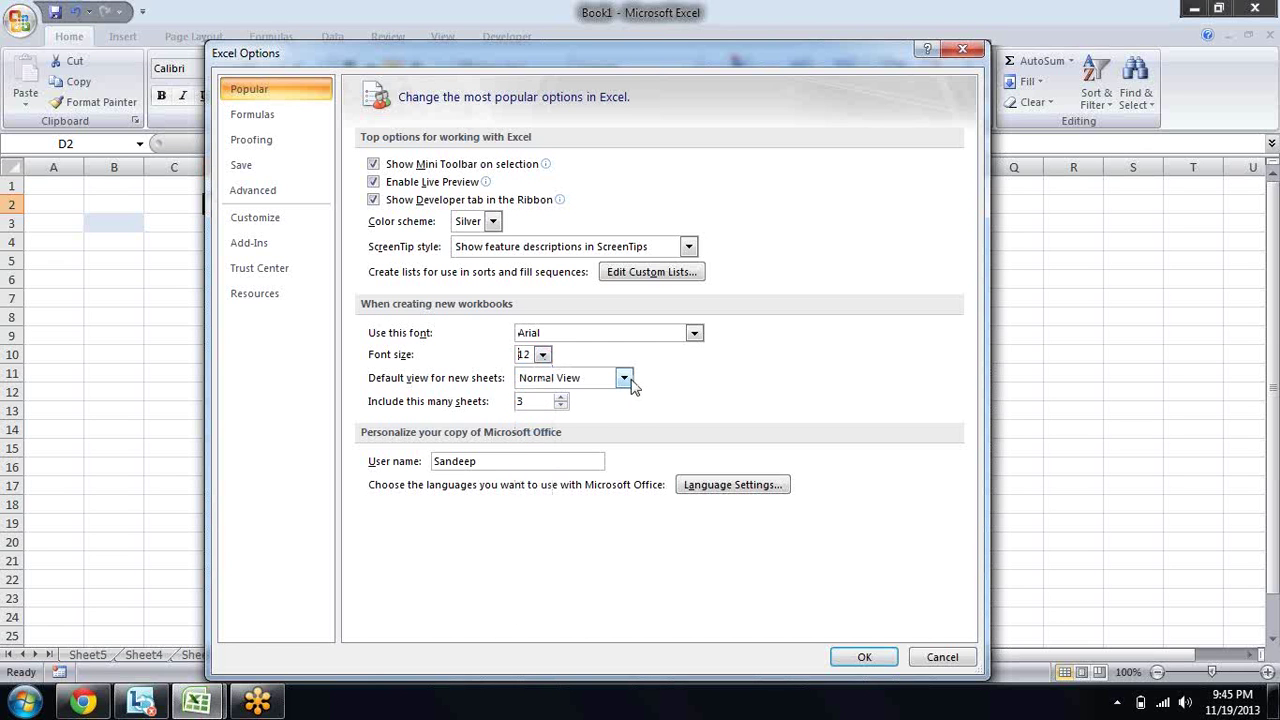
click(624, 379)
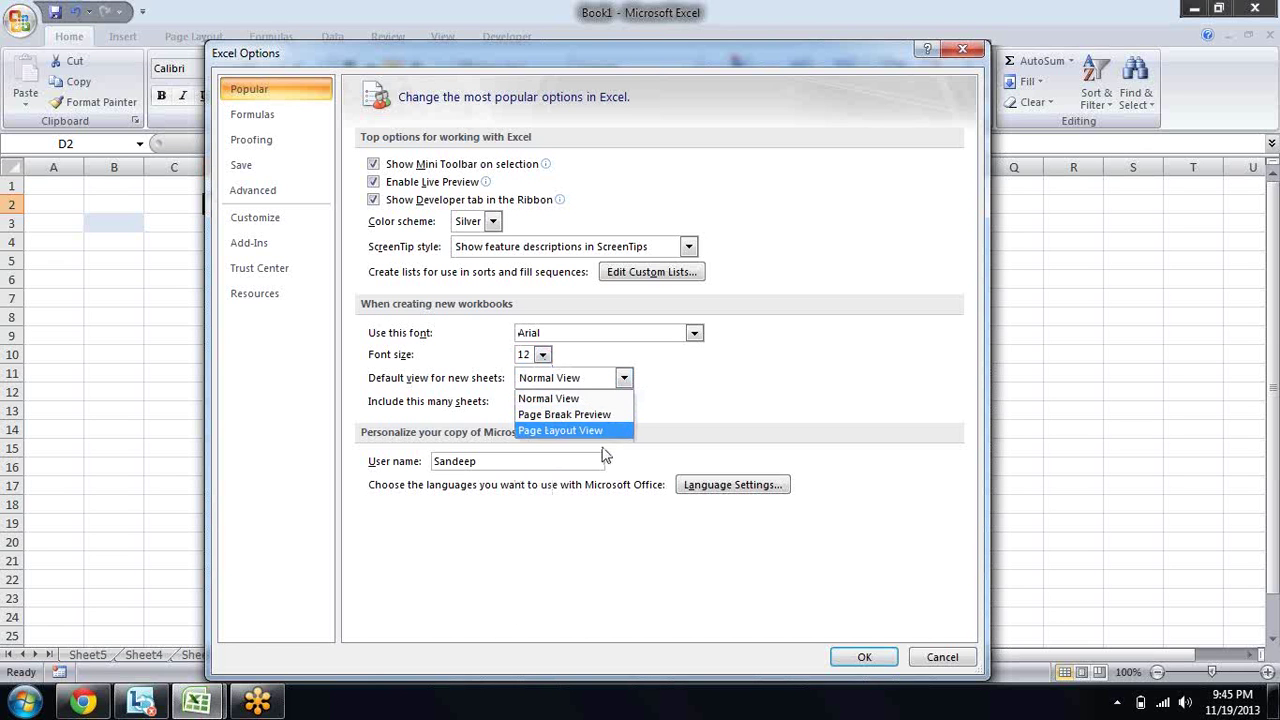
click(703, 370)
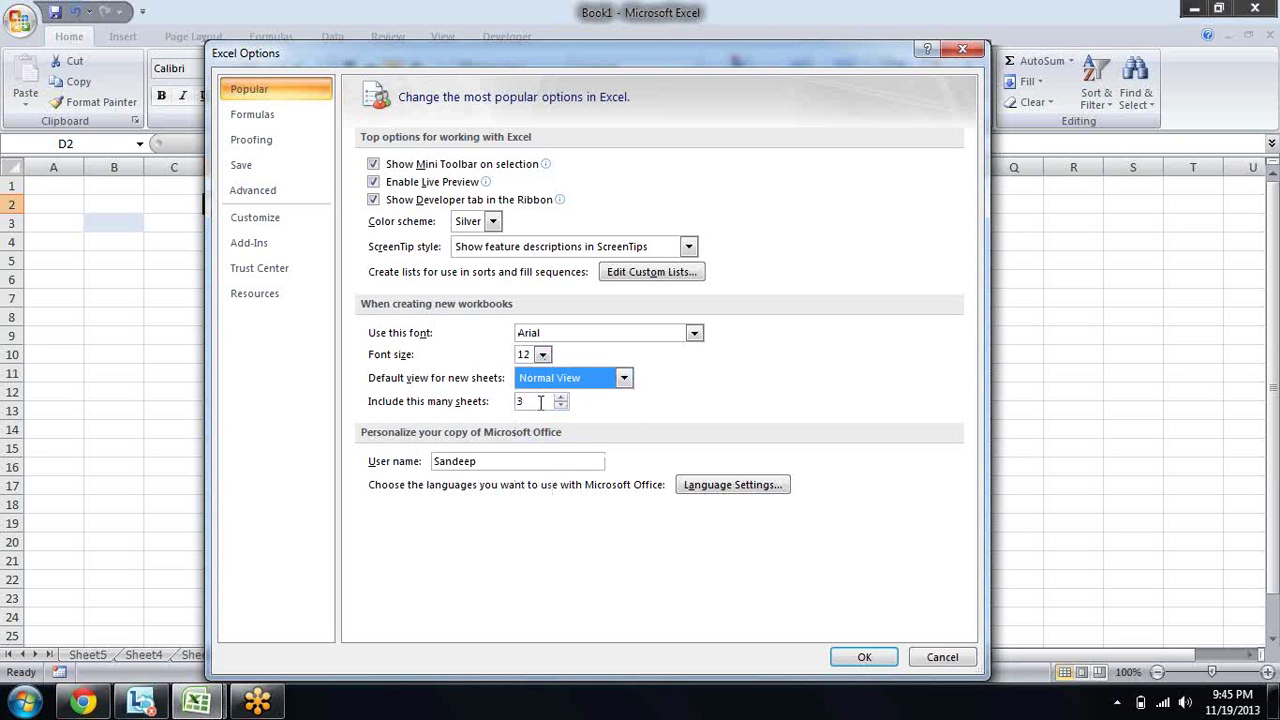
drag(496, 55, 716, 51)
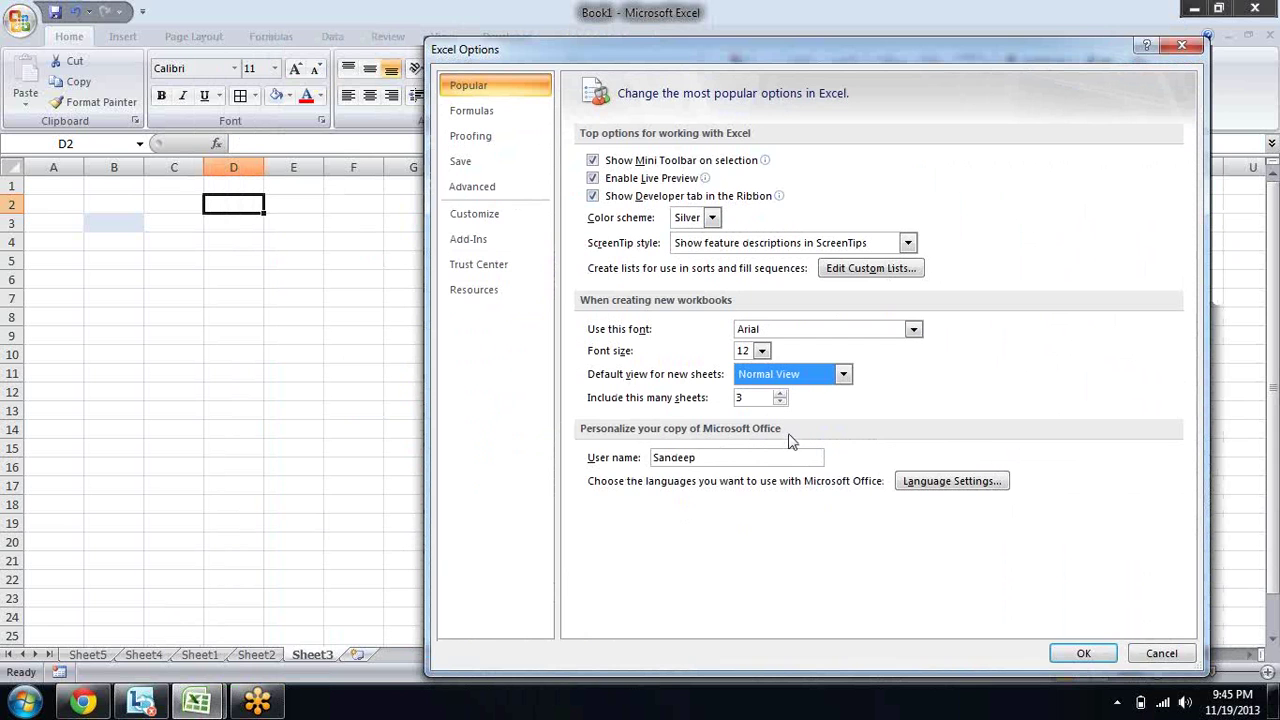
click(780, 394)
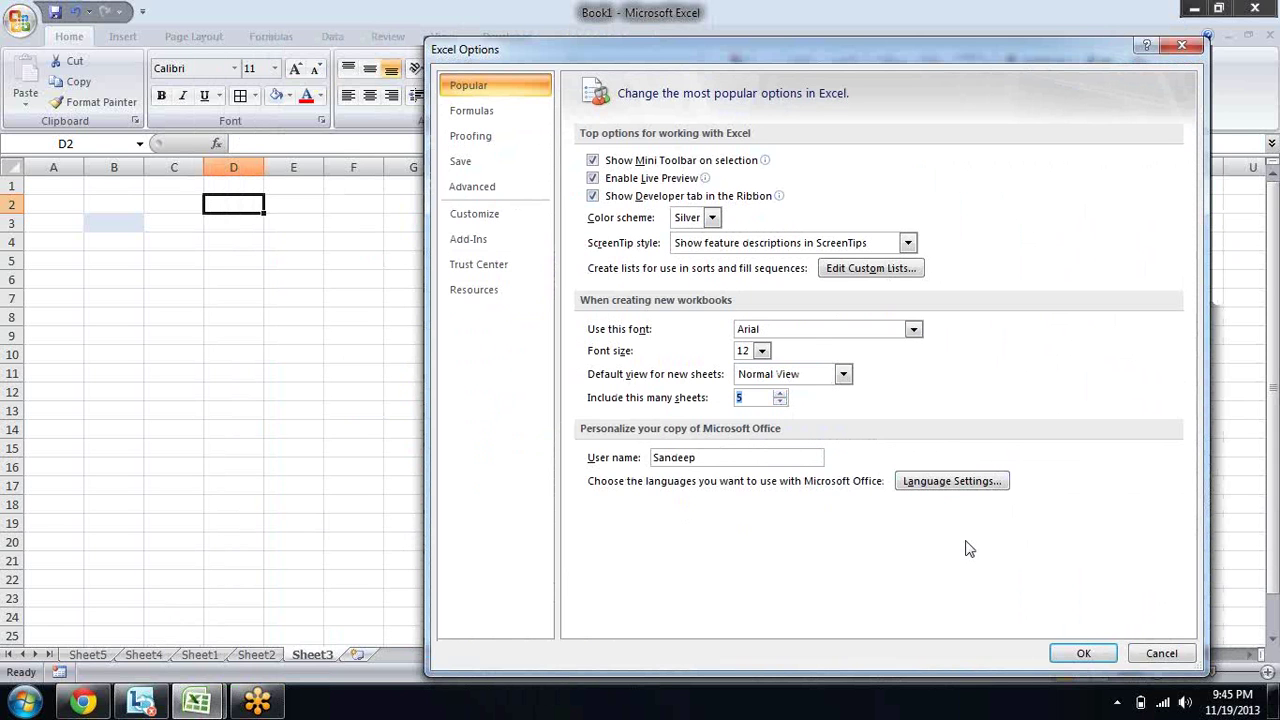
click(1090, 660)
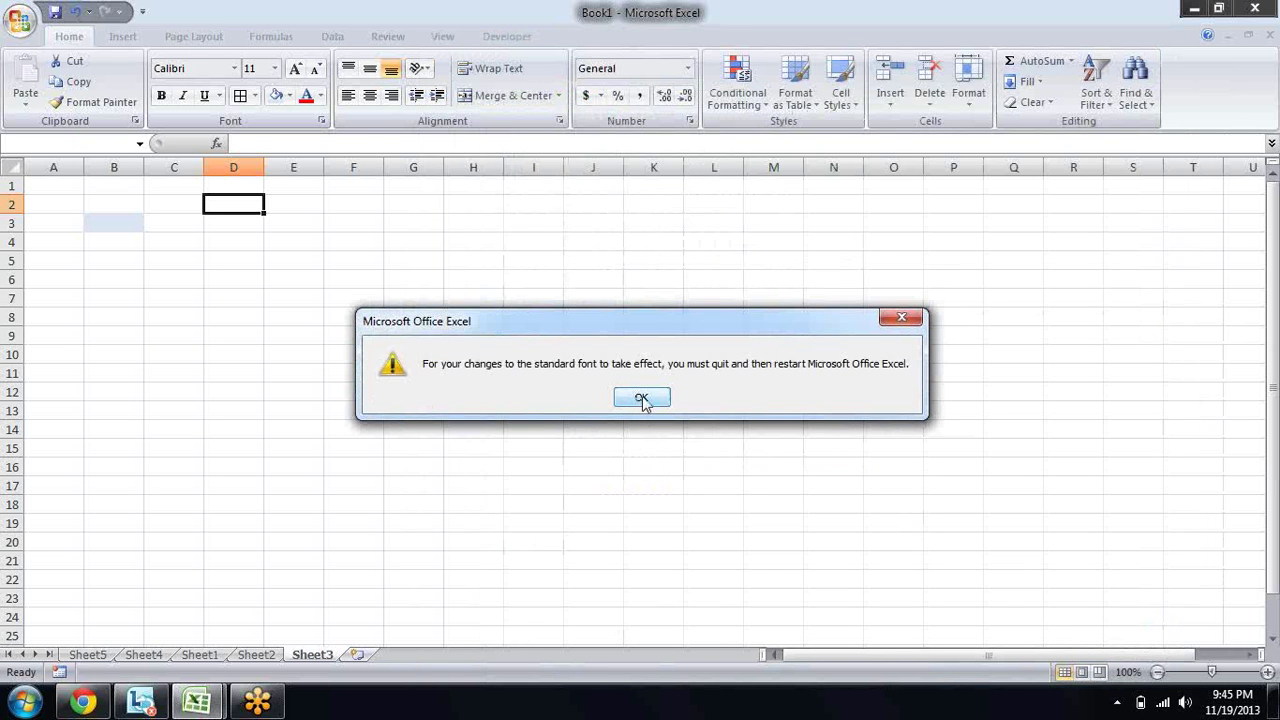
Close Book1 without saving, then save and close the class list, exiting Excel.
click(642, 400)
click(1255, 8)
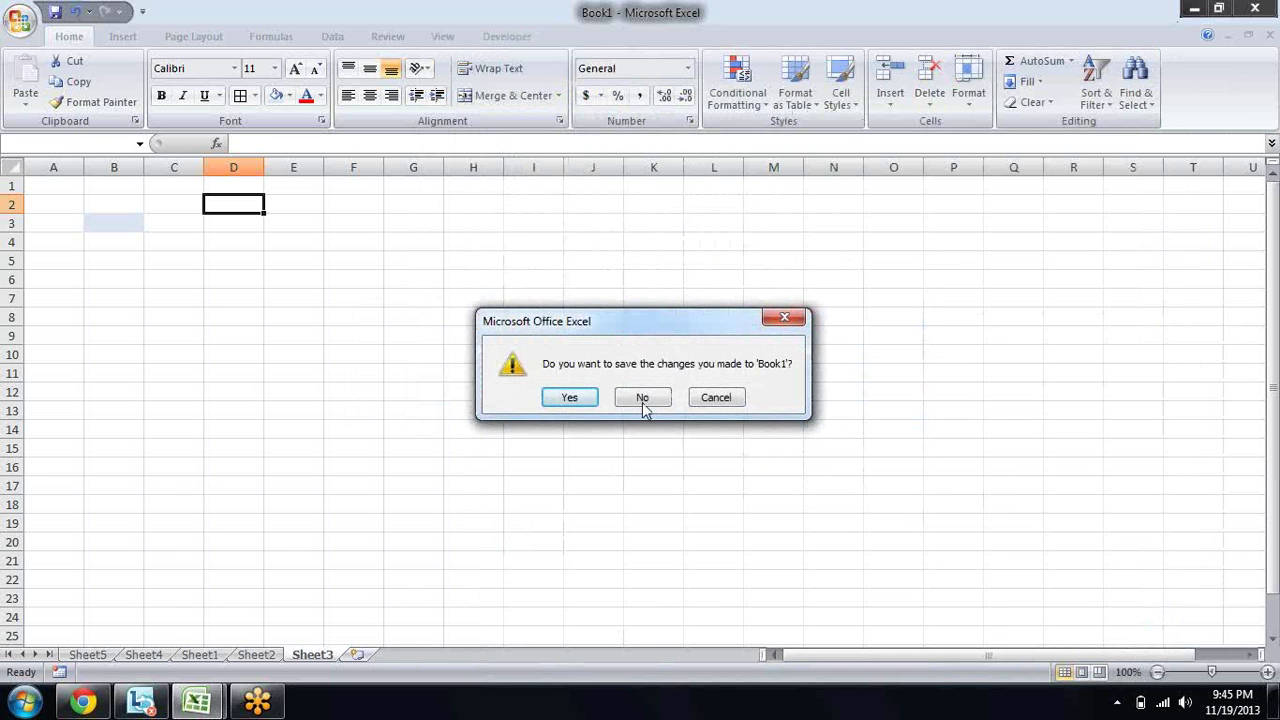
click(642, 398)
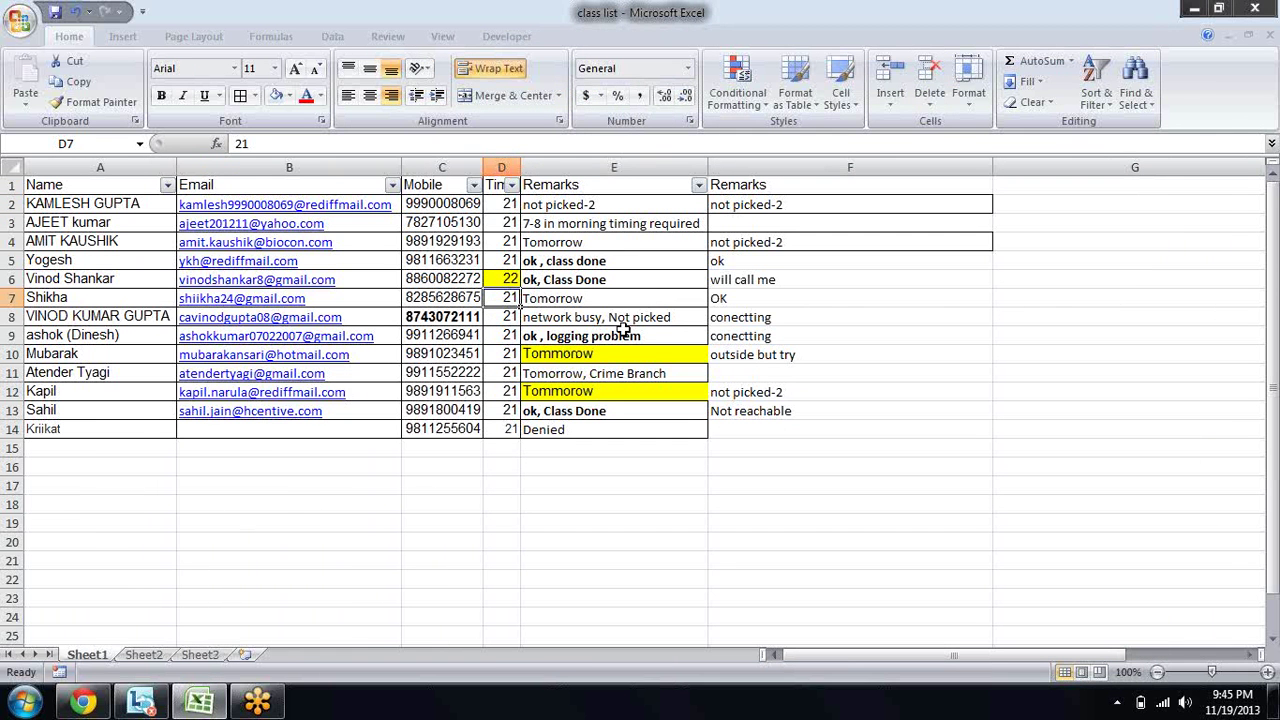
click(1266, 8)
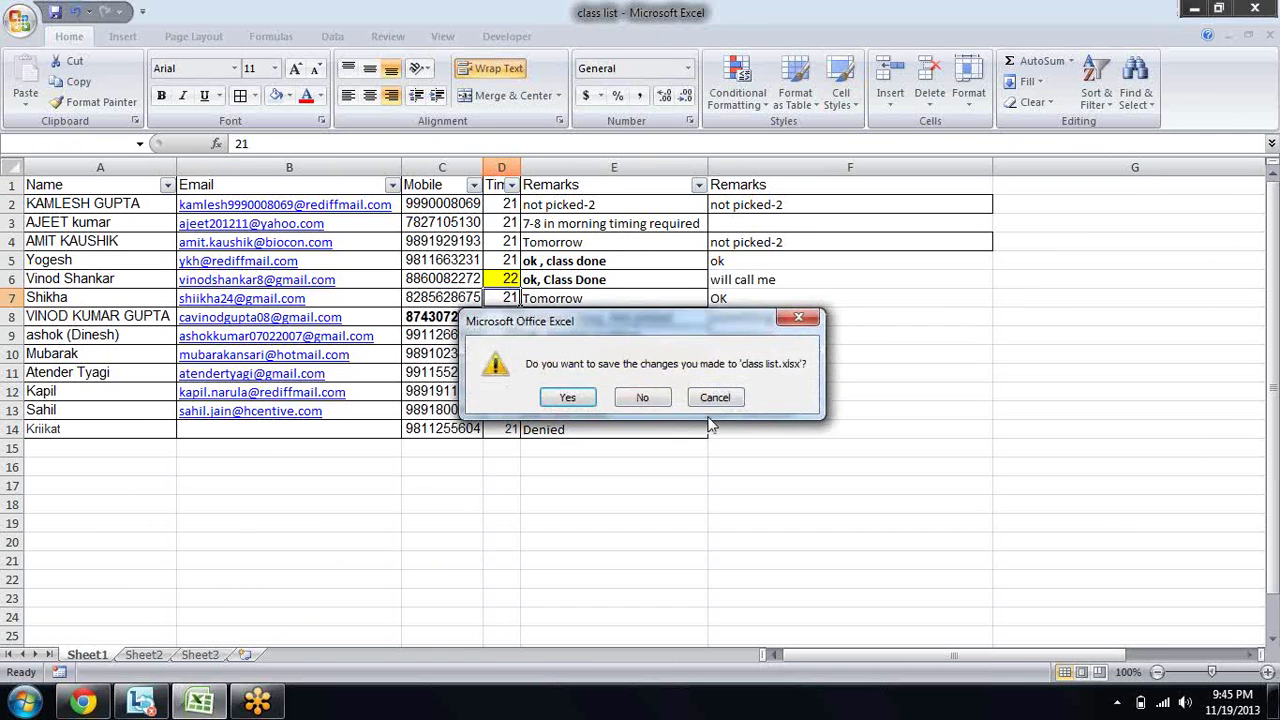
click(568, 397)
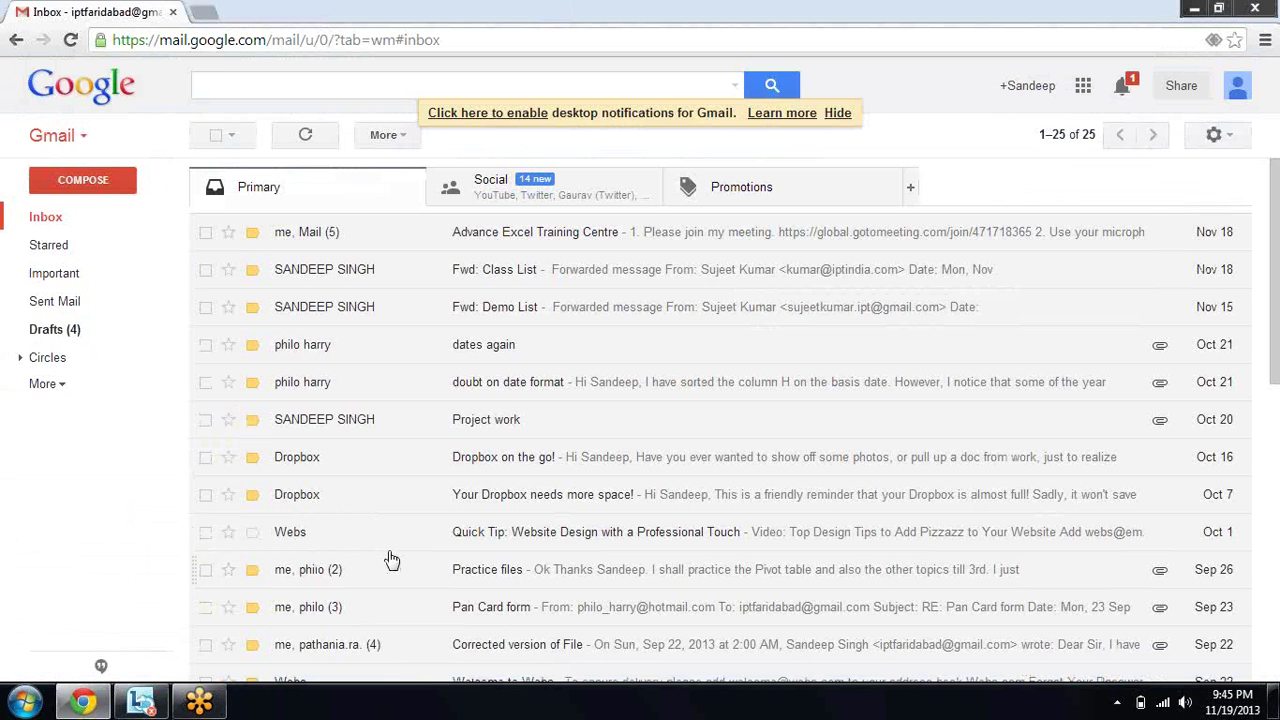
Relaunch Excel by running 'excel' from the Windows Run prompt.
key(super+r)
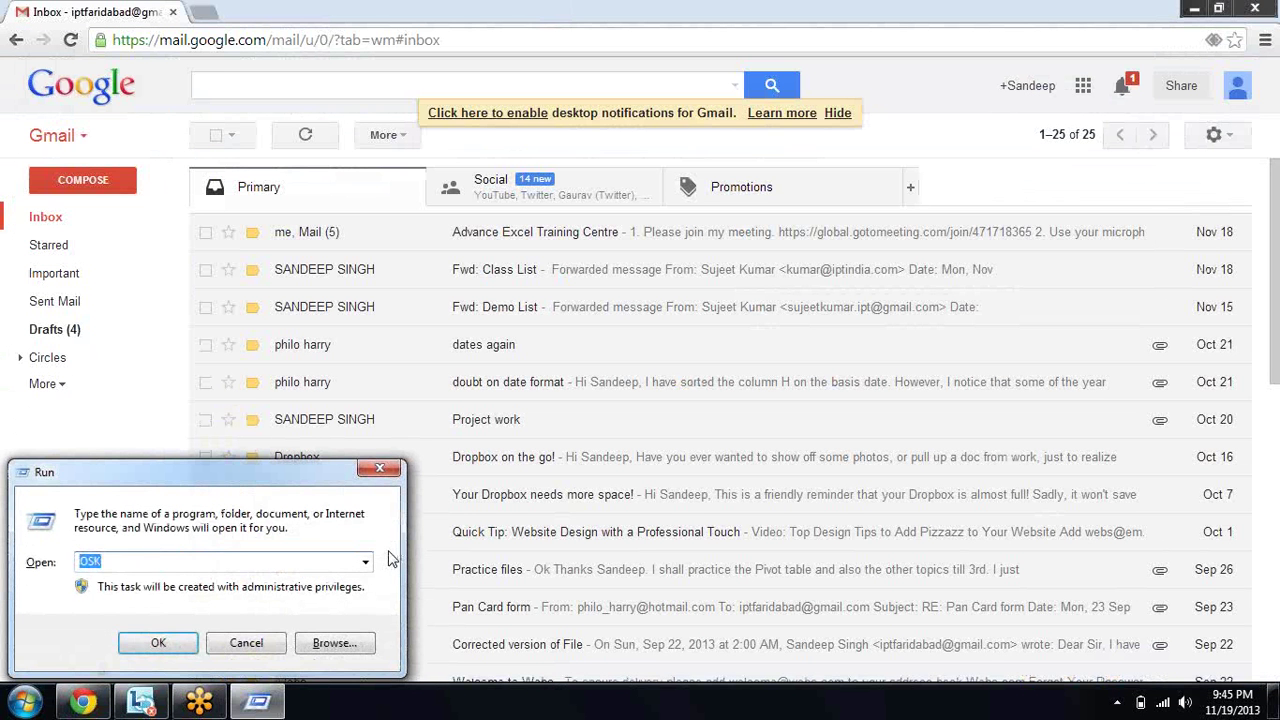
text(excel)
key(Return)
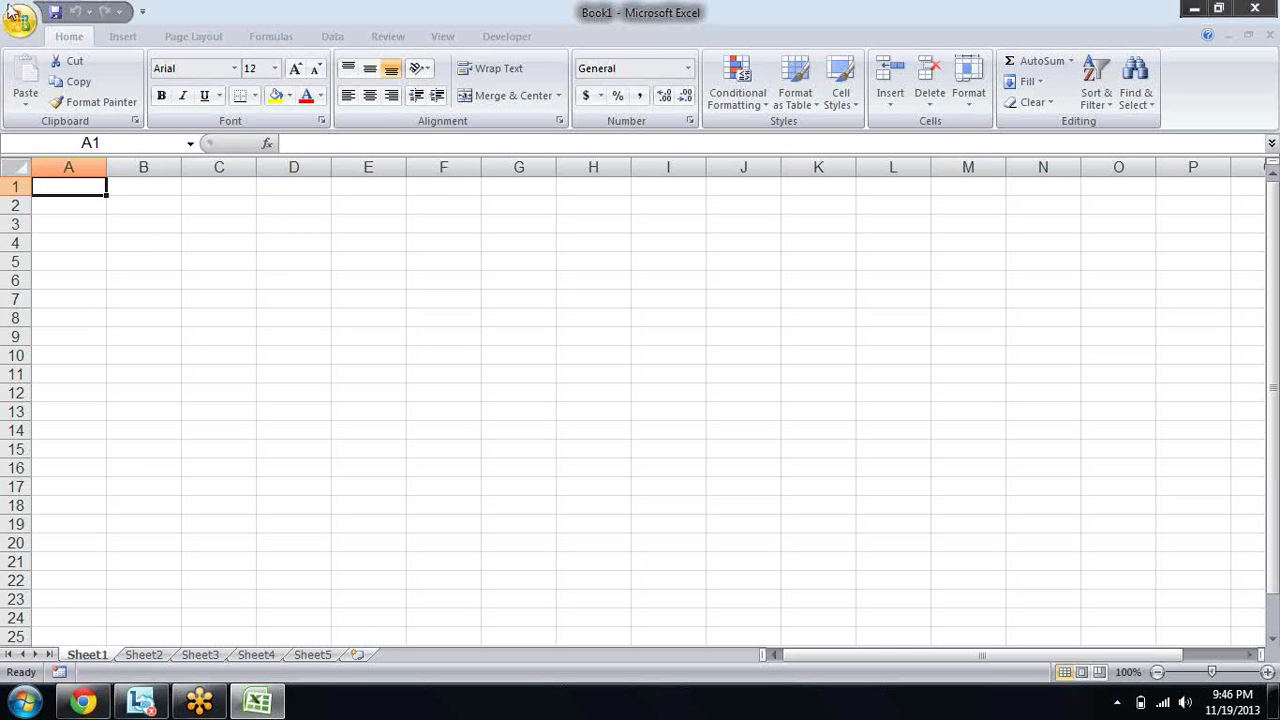
Enable R1C1 reference style on the Formulas page of Excel Options and apply it.
click(17, 25)
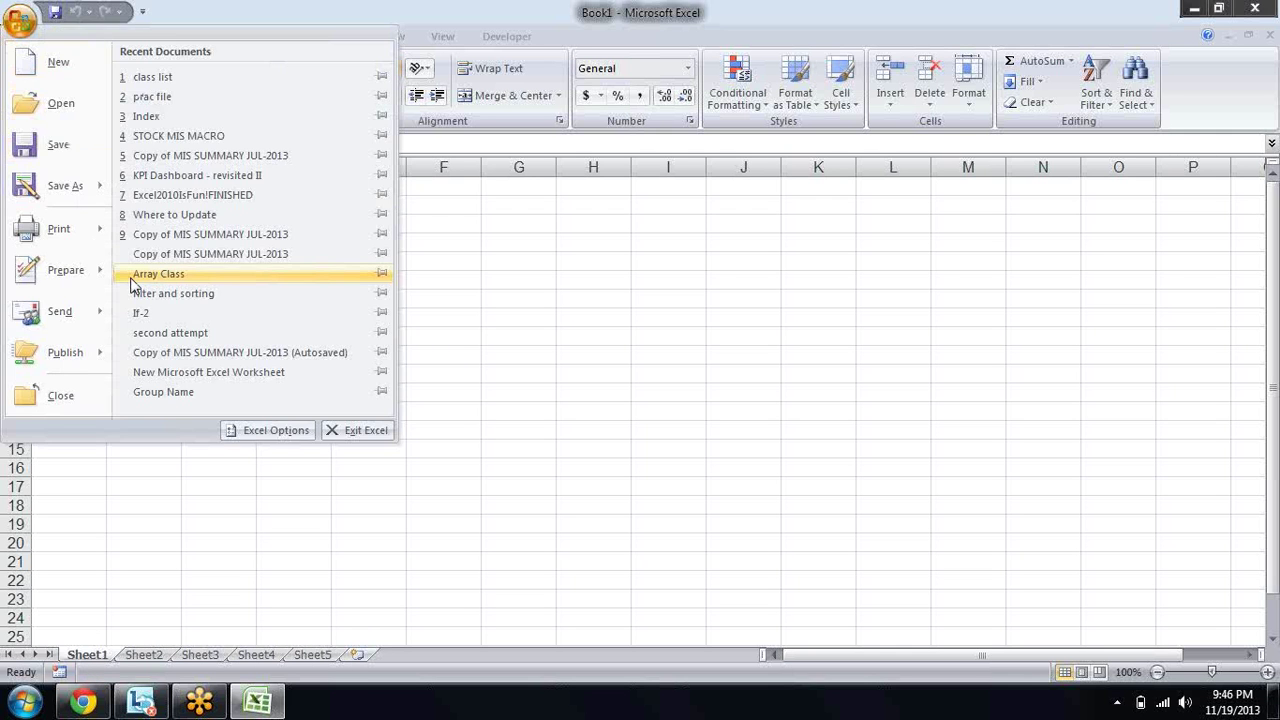
click(255, 431)
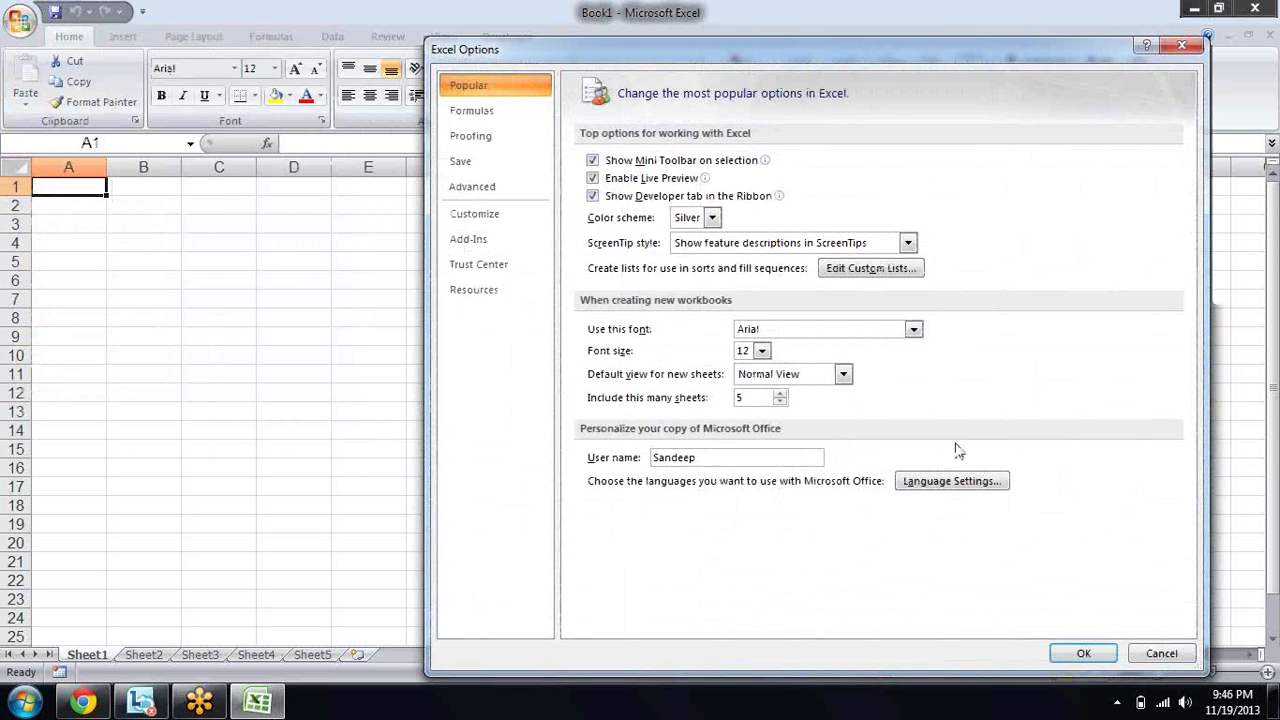
click(510, 111)
mouse_move(596, 226)
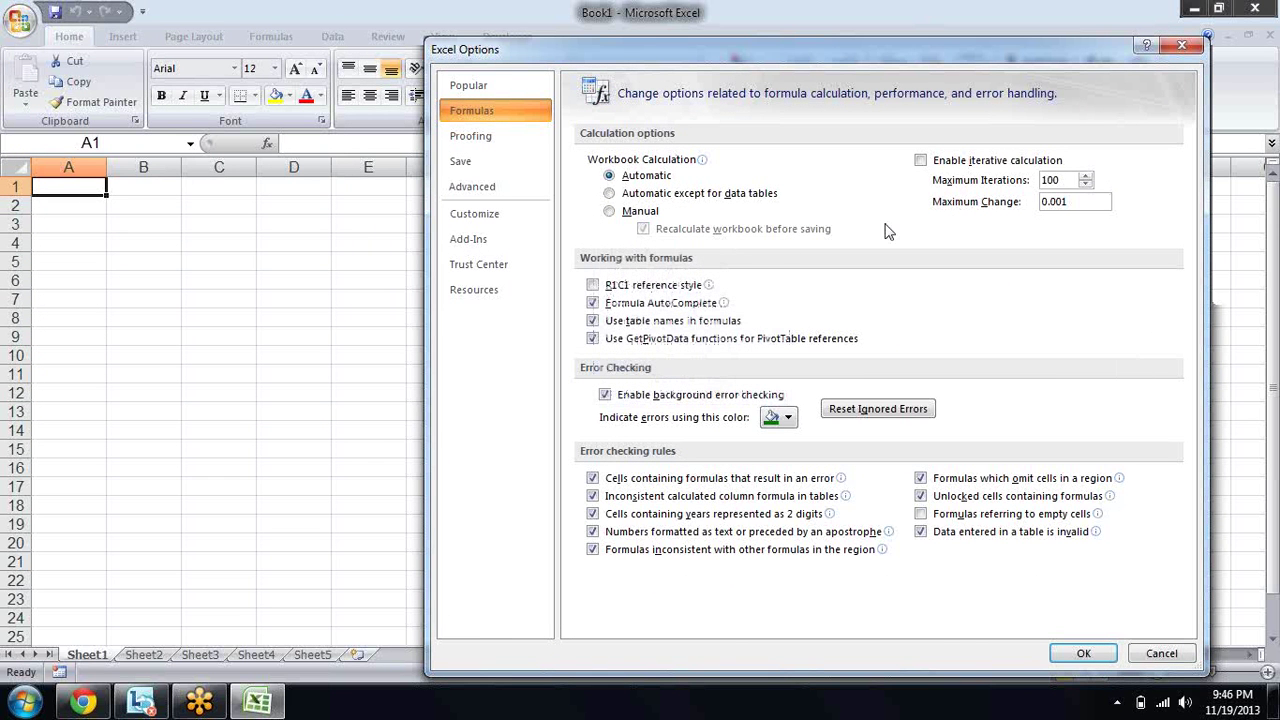
click(595, 287)
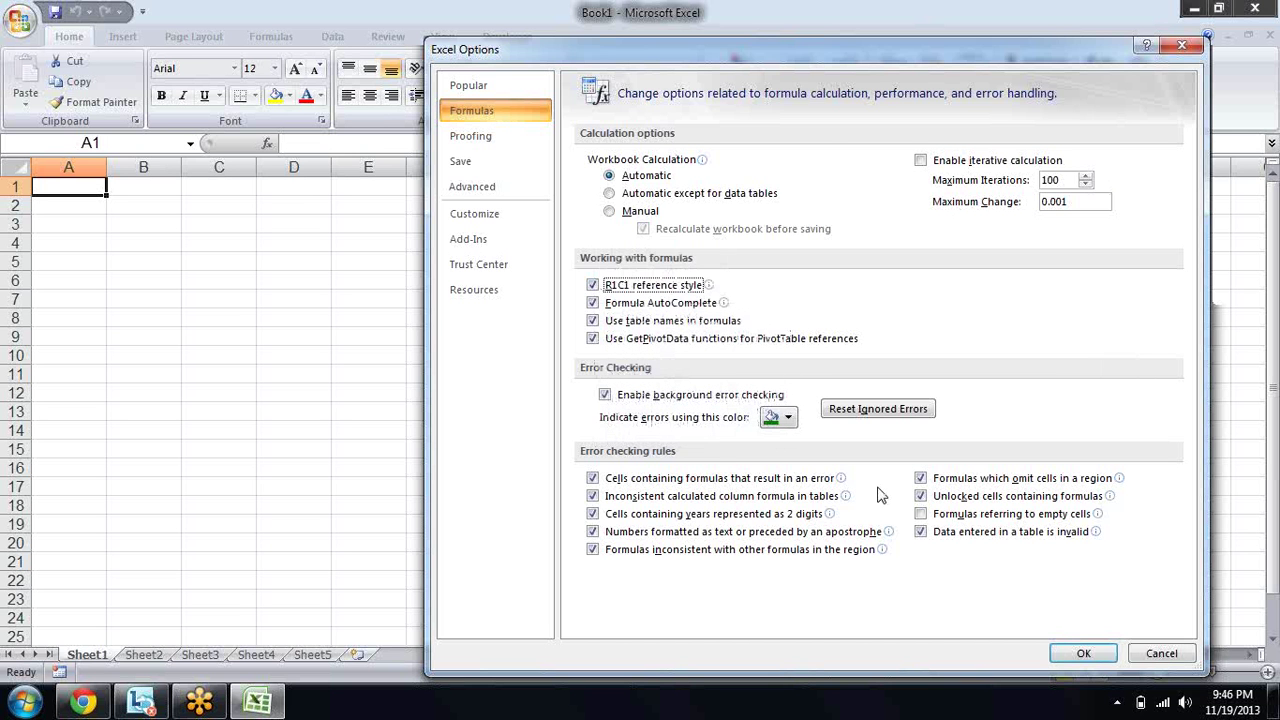
click(1083, 655)
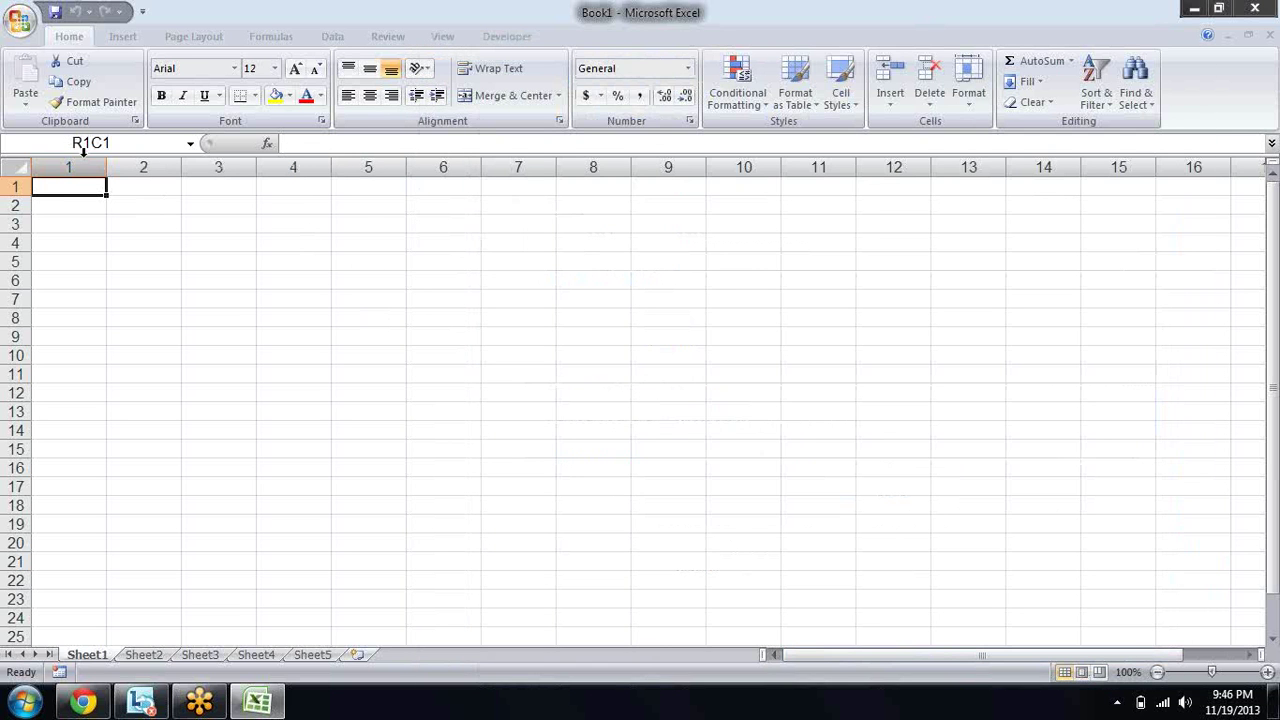
Select numbered columns 1 through 7 along the headers, then back down to column 1.
drag(81, 166, 289, 166)
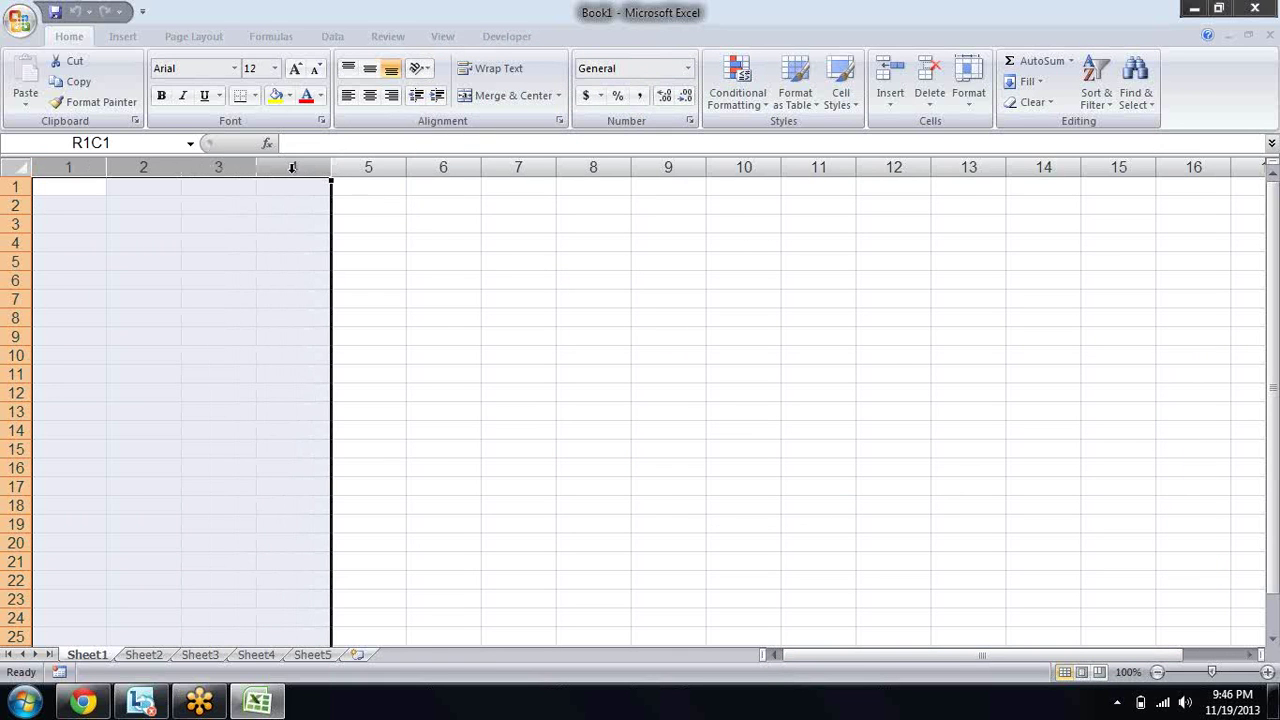
click(369, 166)
click(446, 166)
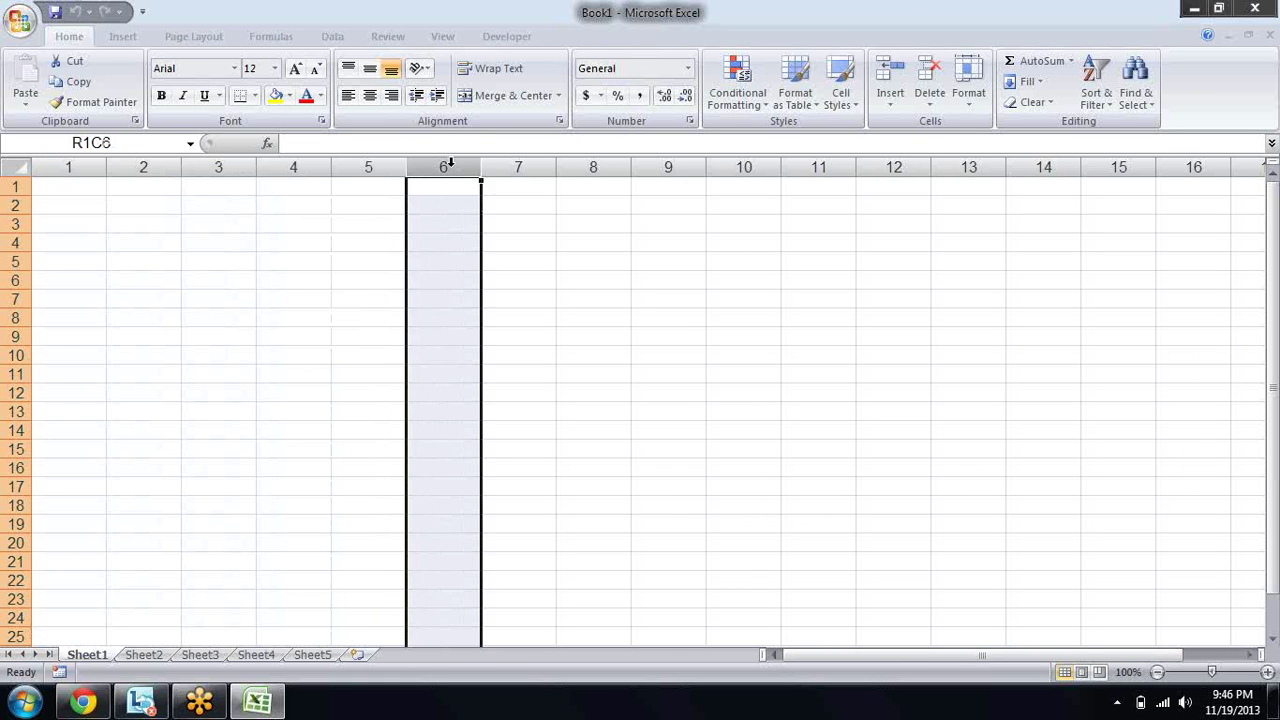
click(508, 166)
click(412, 165)
click(293, 166)
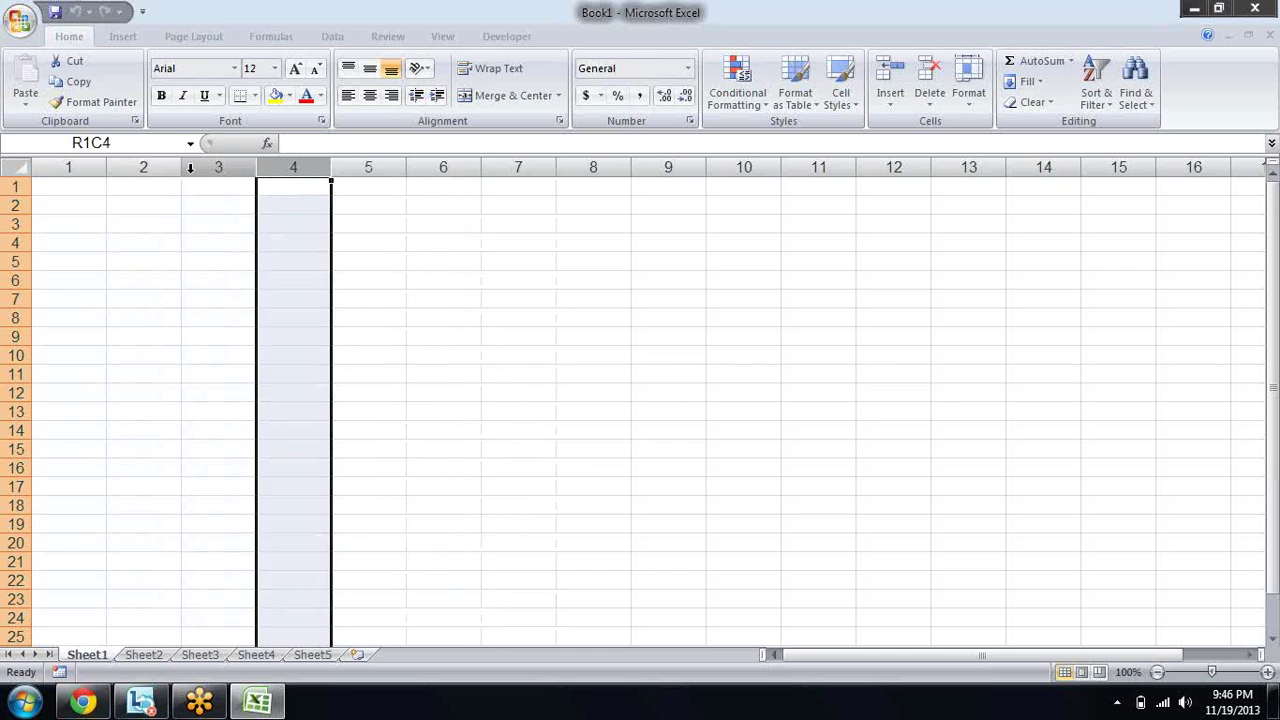
click(188, 168)
click(143, 166)
click(70, 166)
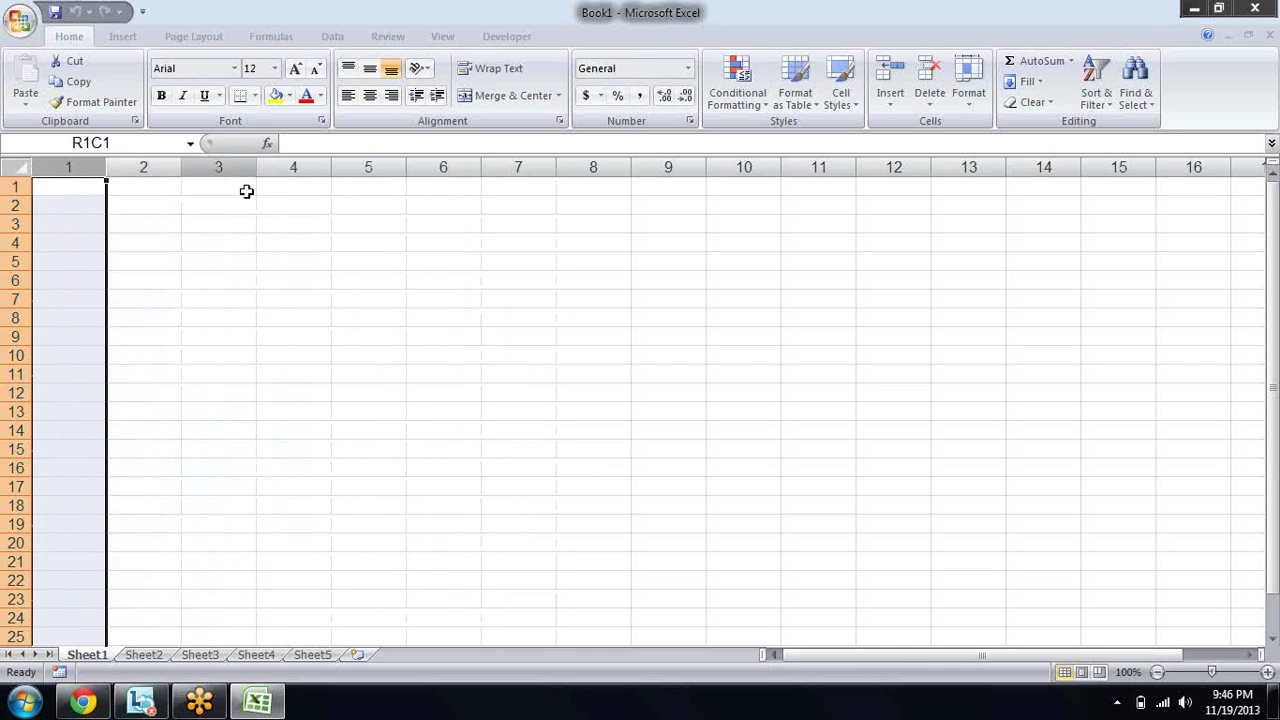
Select cell R3C3 and bring up the Office menu.
click(20, 22)
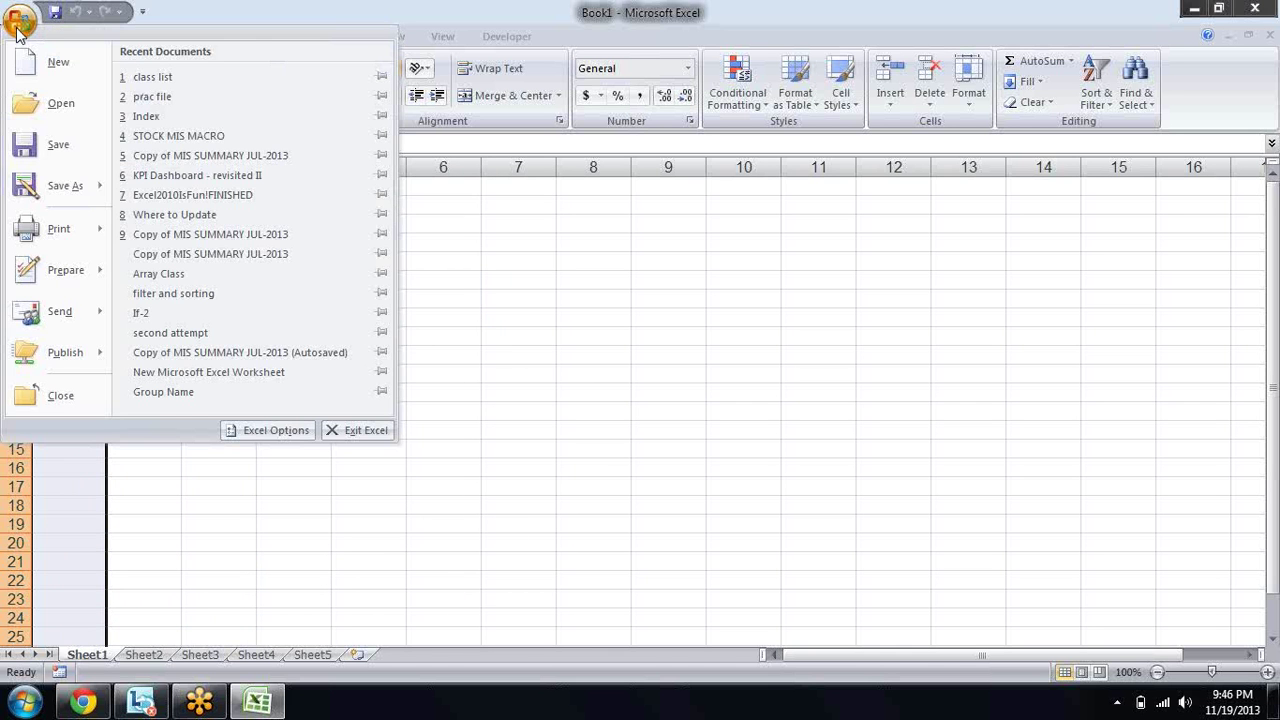
click(531, 291)
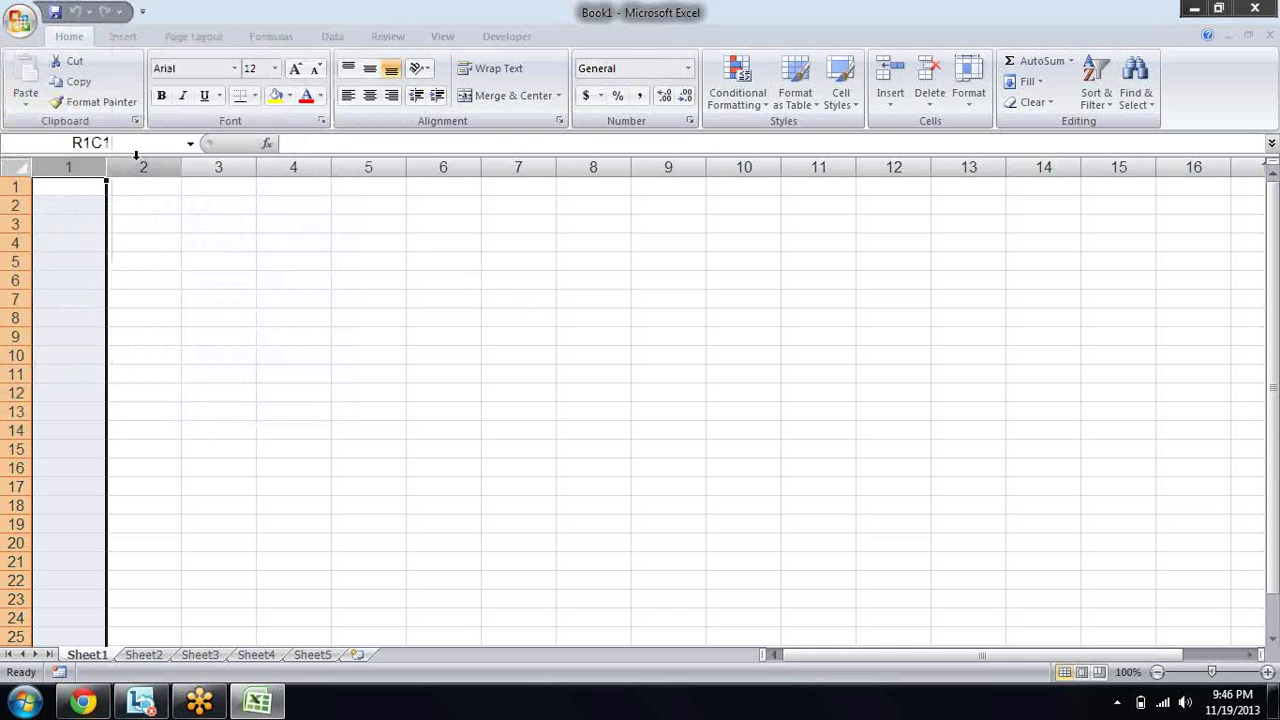
click(210, 229)
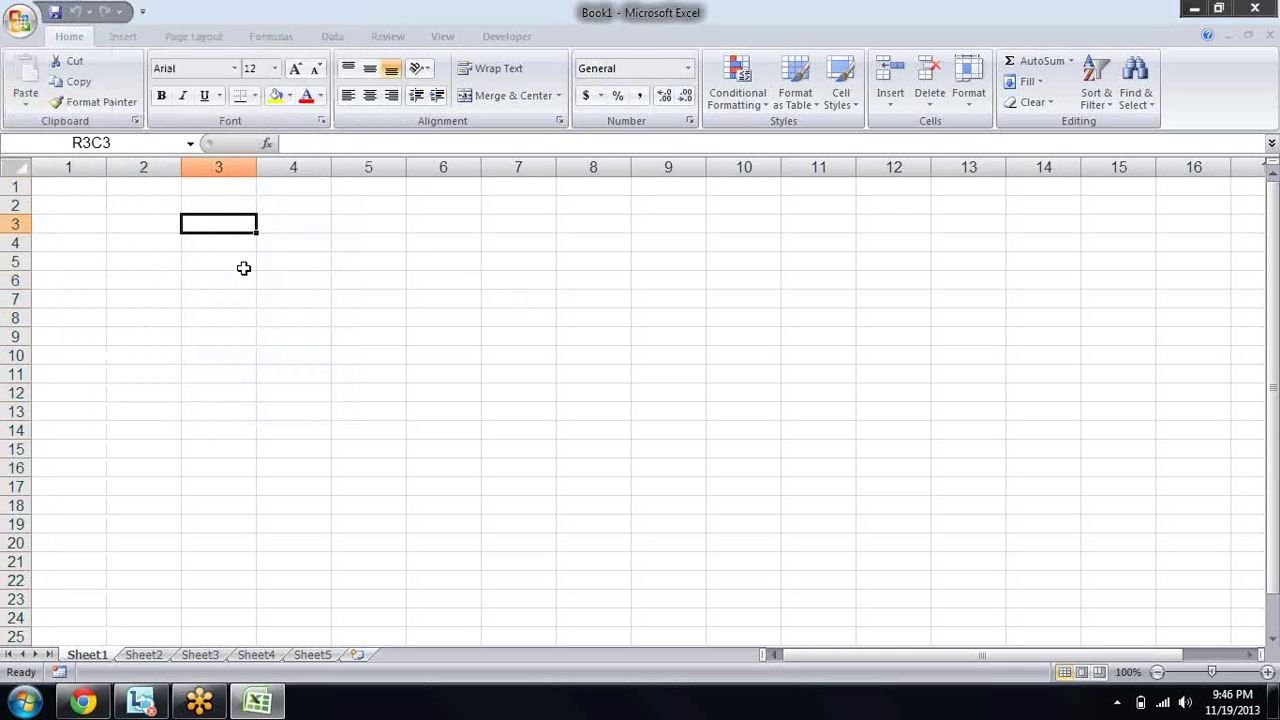
click(20, 20)
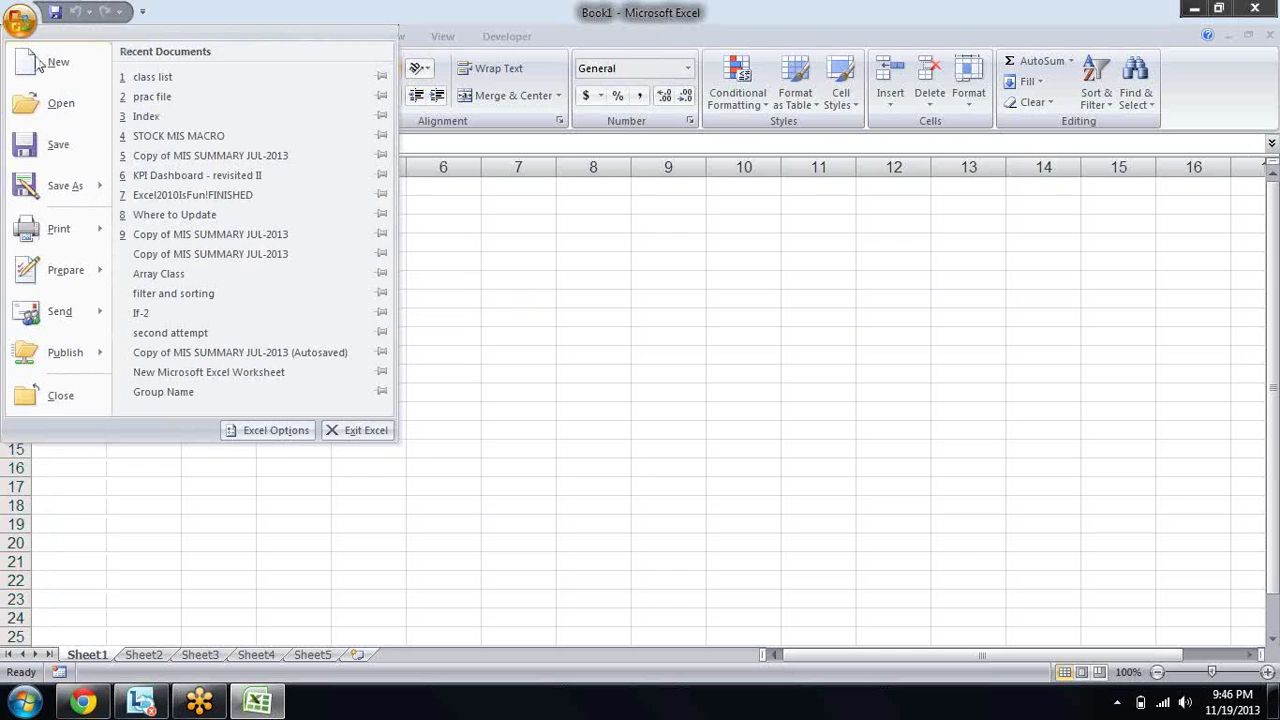
Untick R1C1 reference style in Formulas options, then close the window without keeping the change.
click(286, 433)
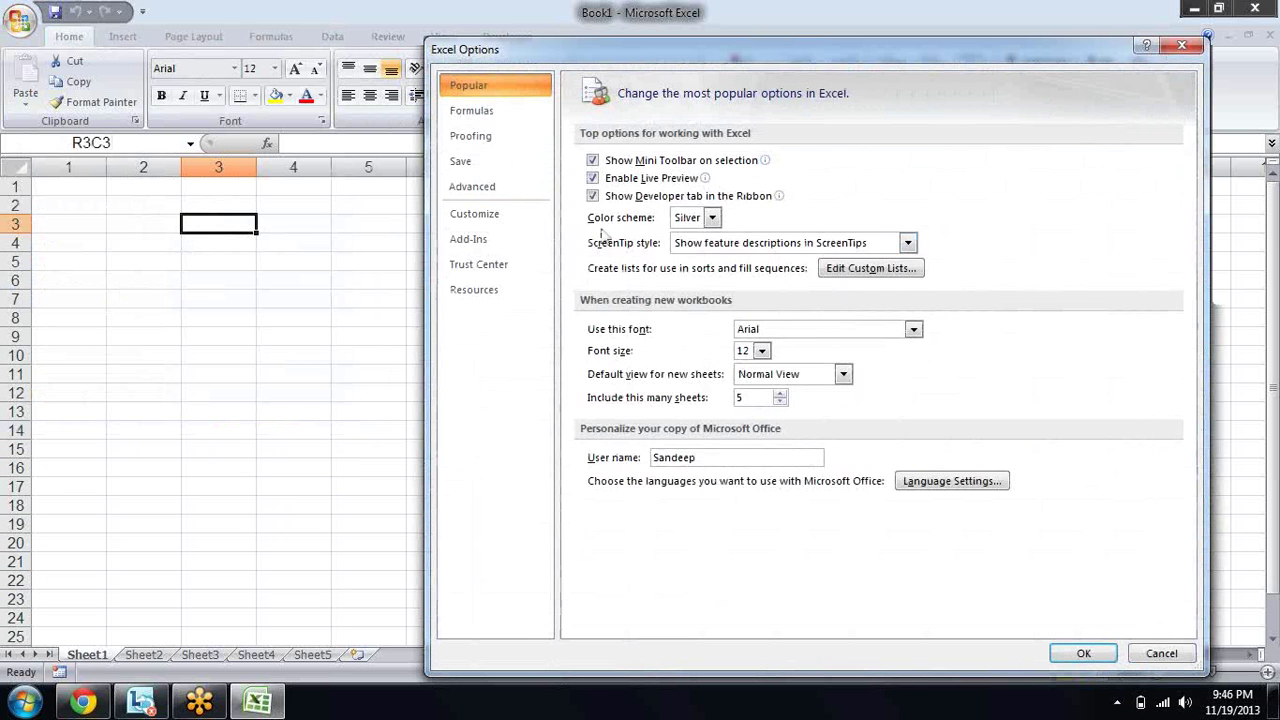
click(494, 114)
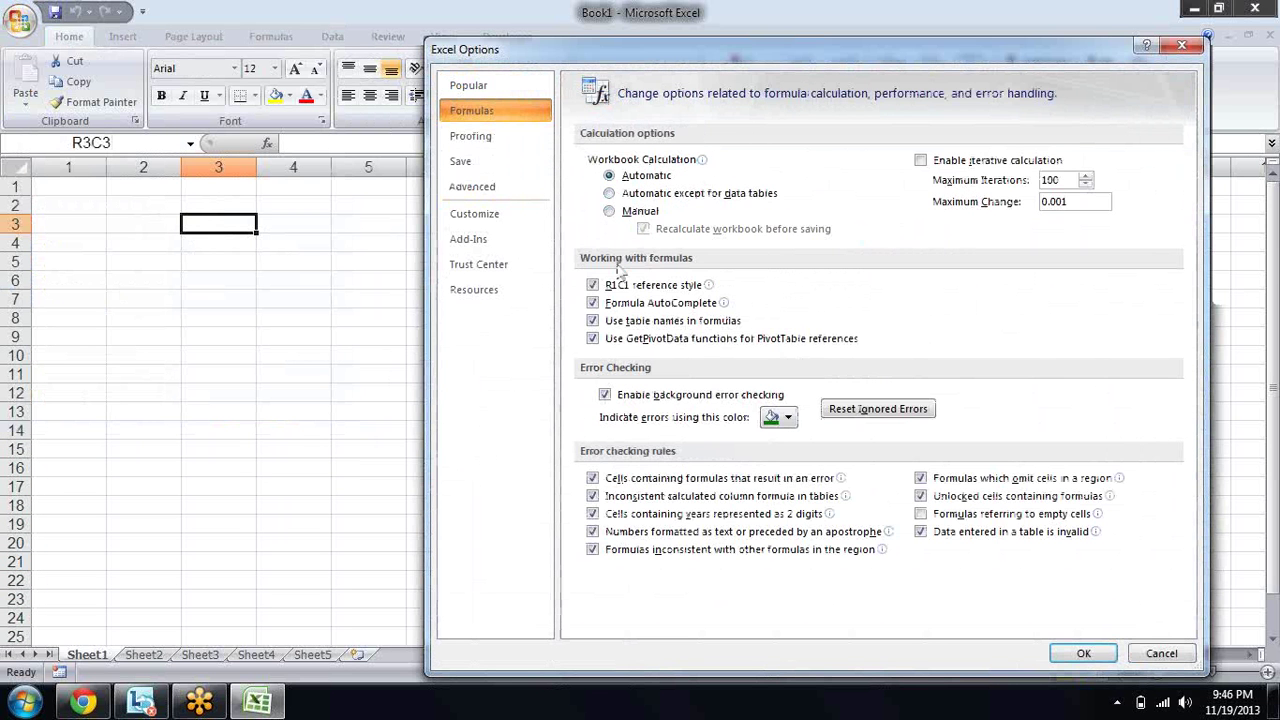
click(601, 287)
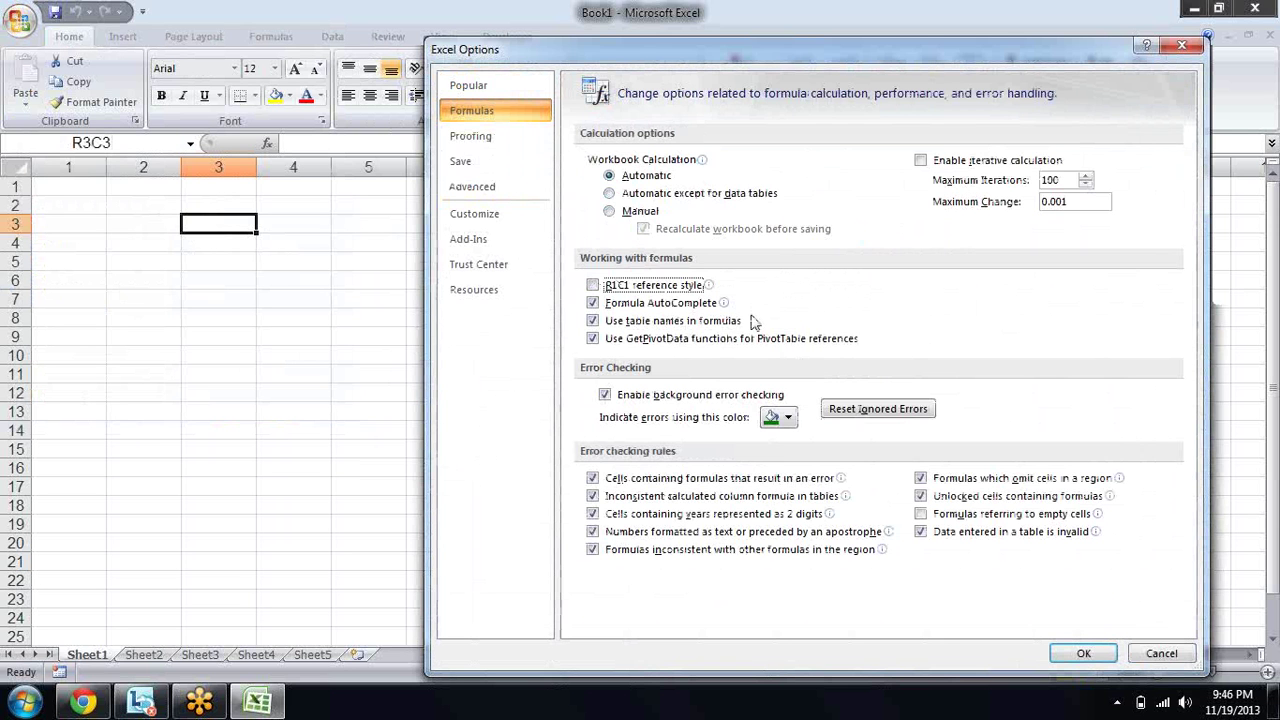
click(1260, 40)
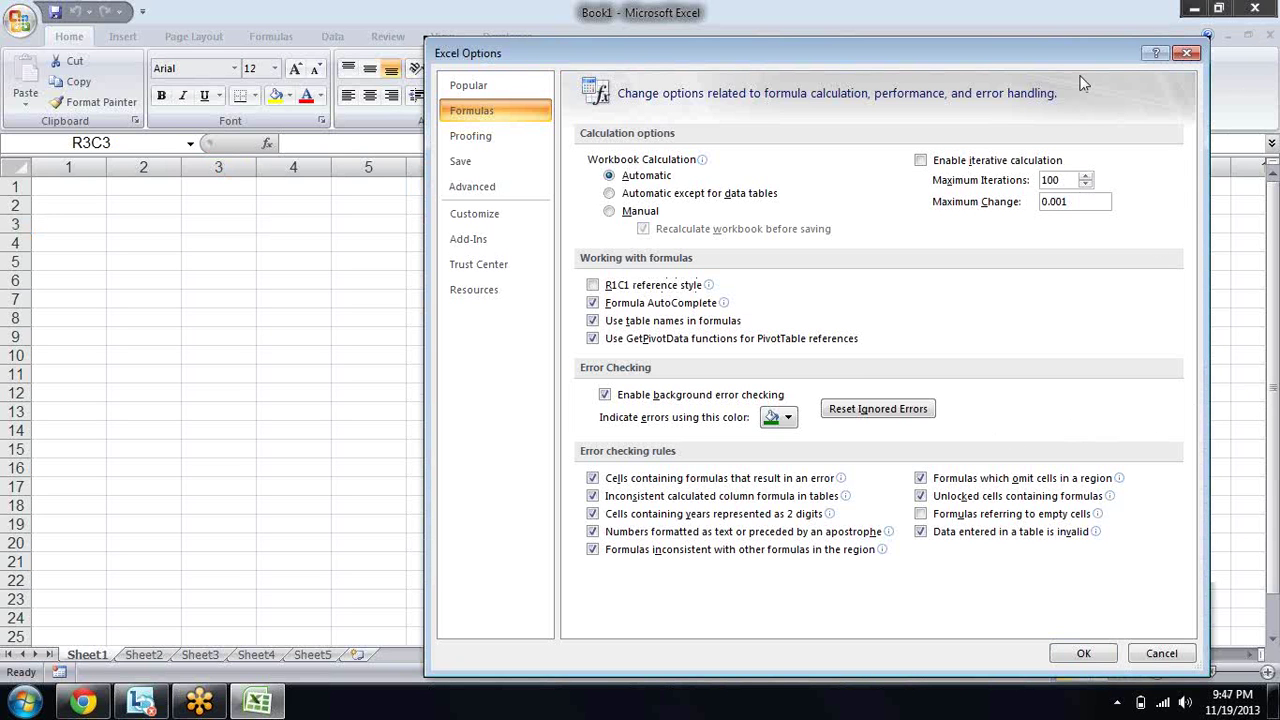
click(877, 312)
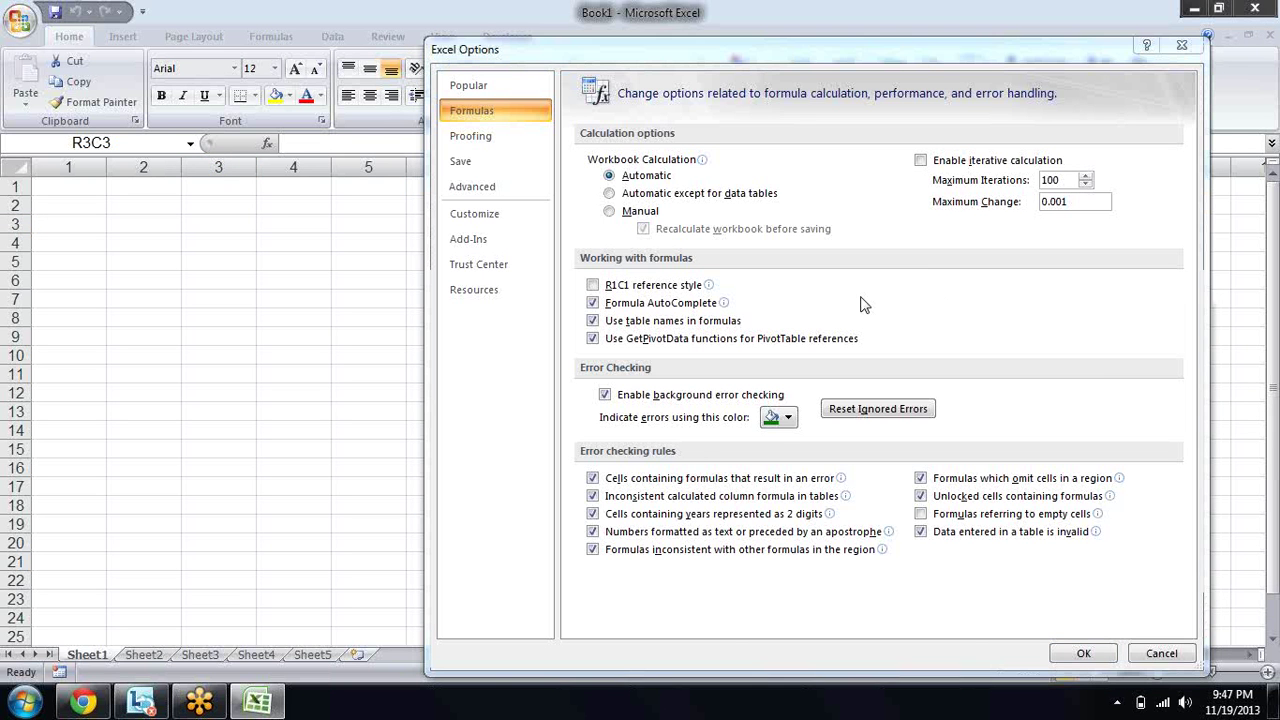
click(282, 305)
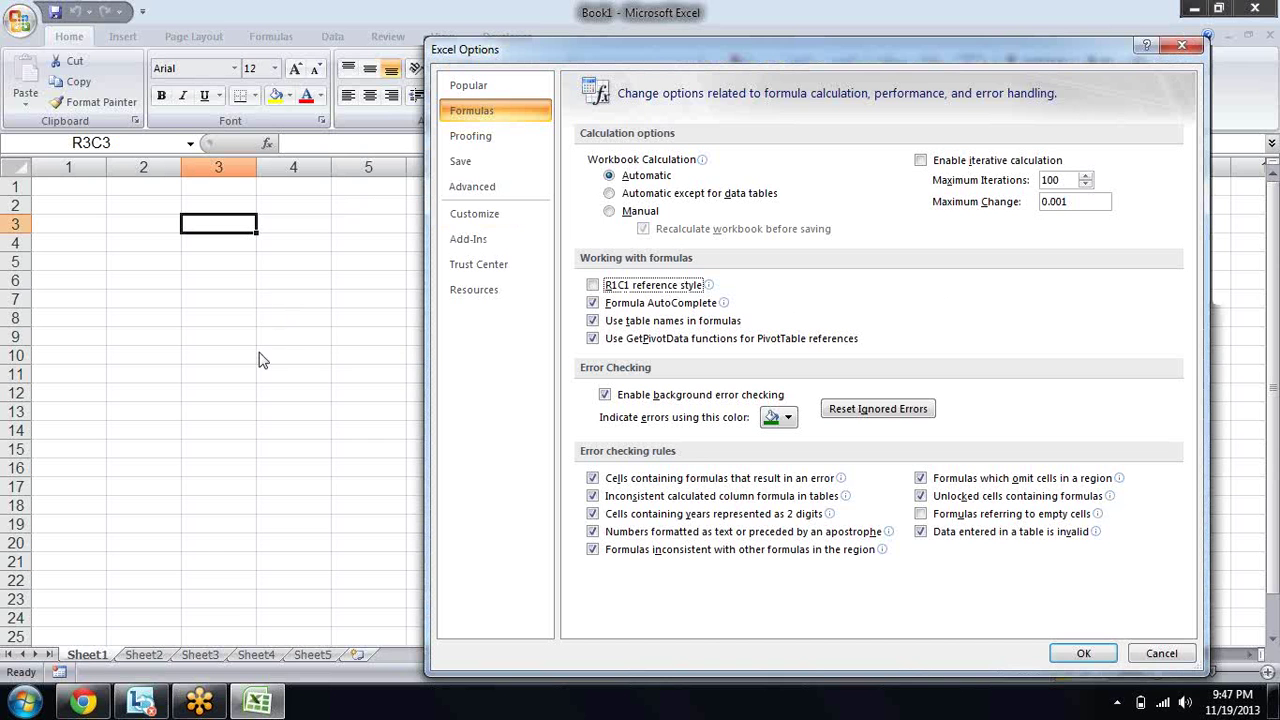
drag(640, 50, 855, 122)
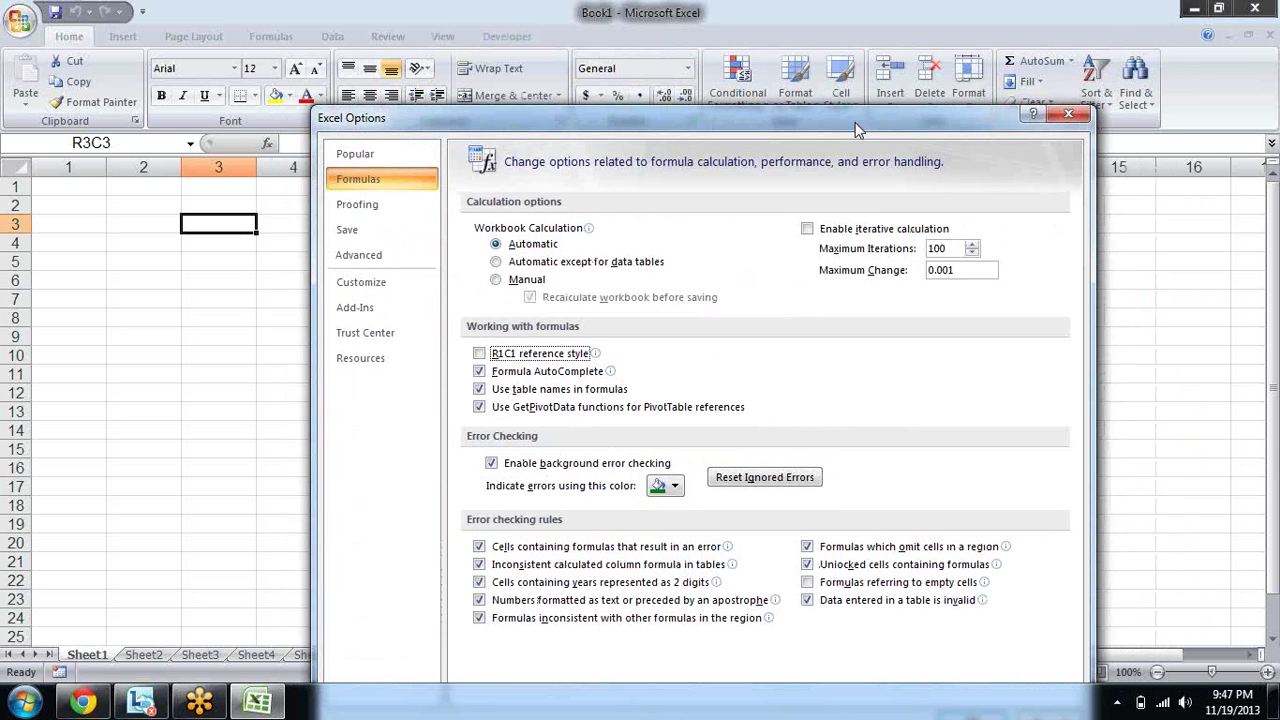
click(1068, 114)
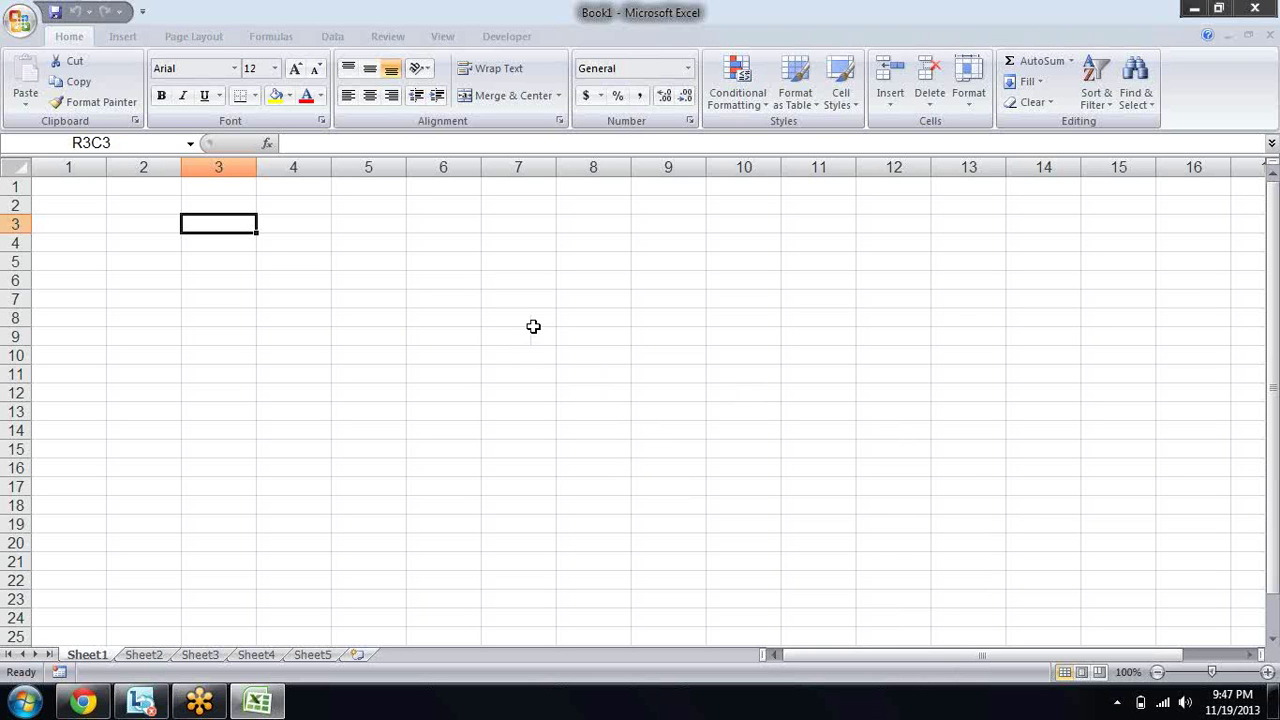
Select R3C5, then toggle workbook calculation in Formulas options to Manual and back to Automatic.
click(412, 193)
click(342, 224)
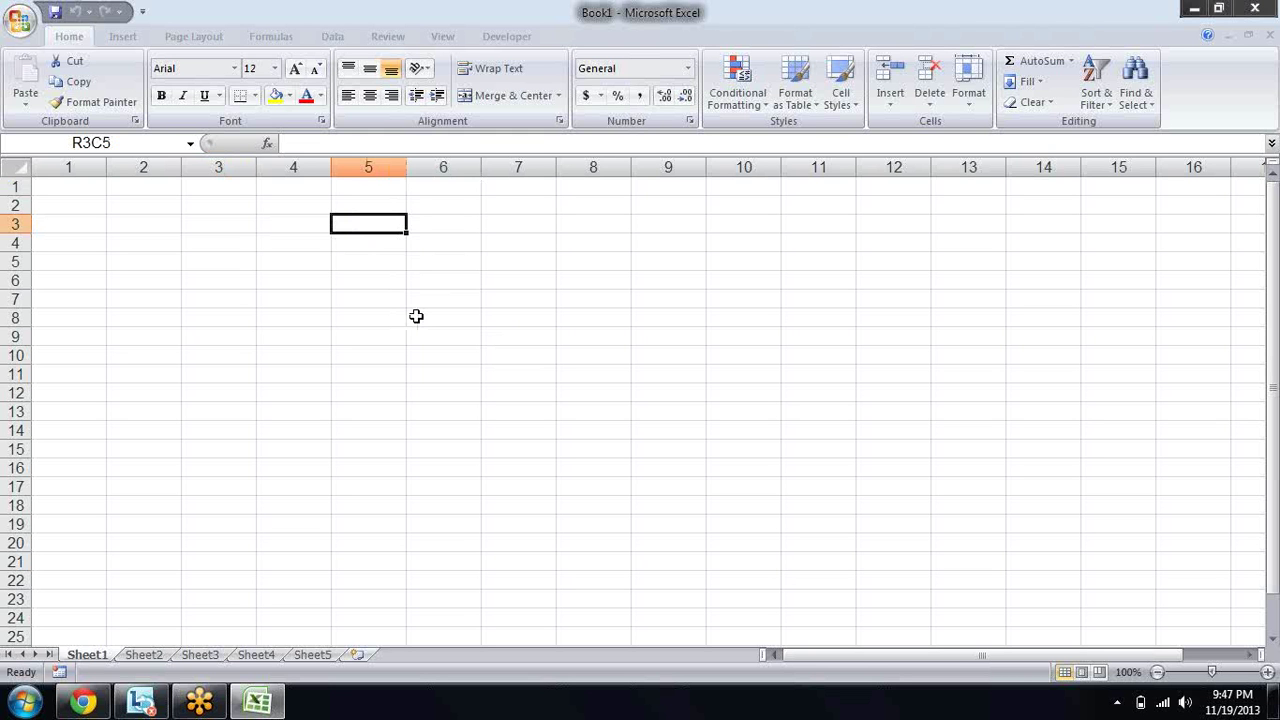
click(21, 22)
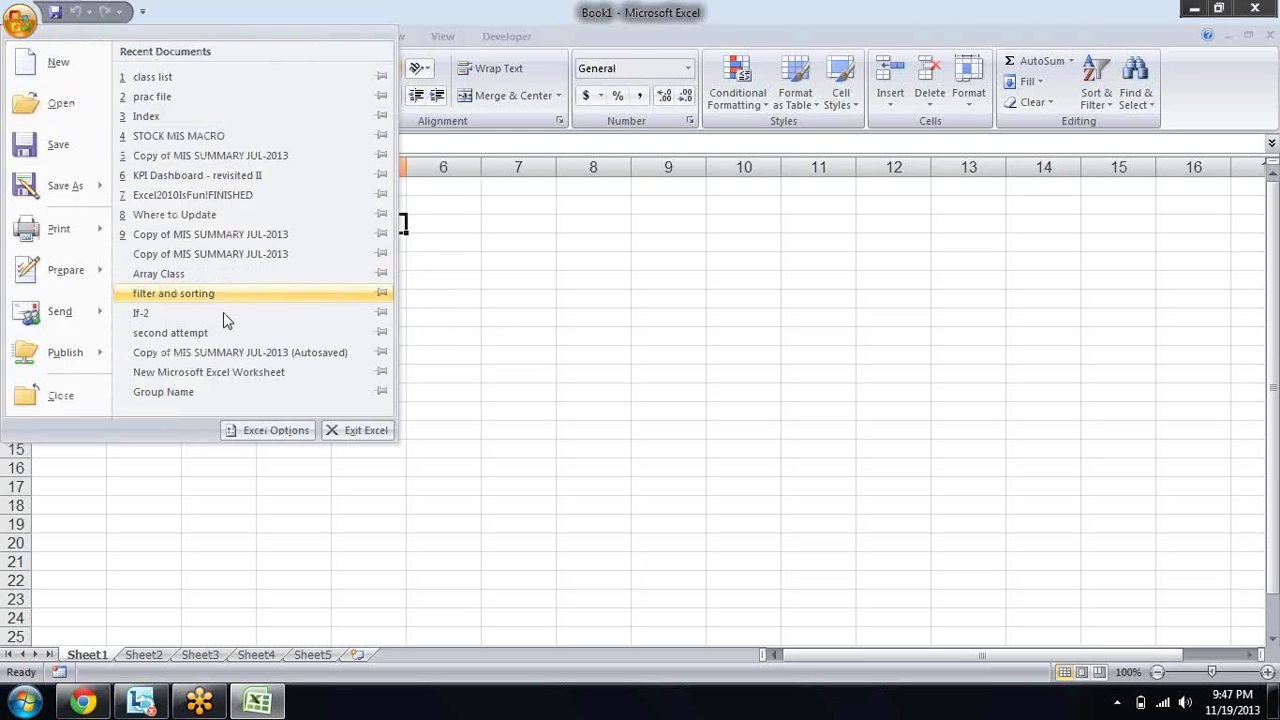
click(268, 430)
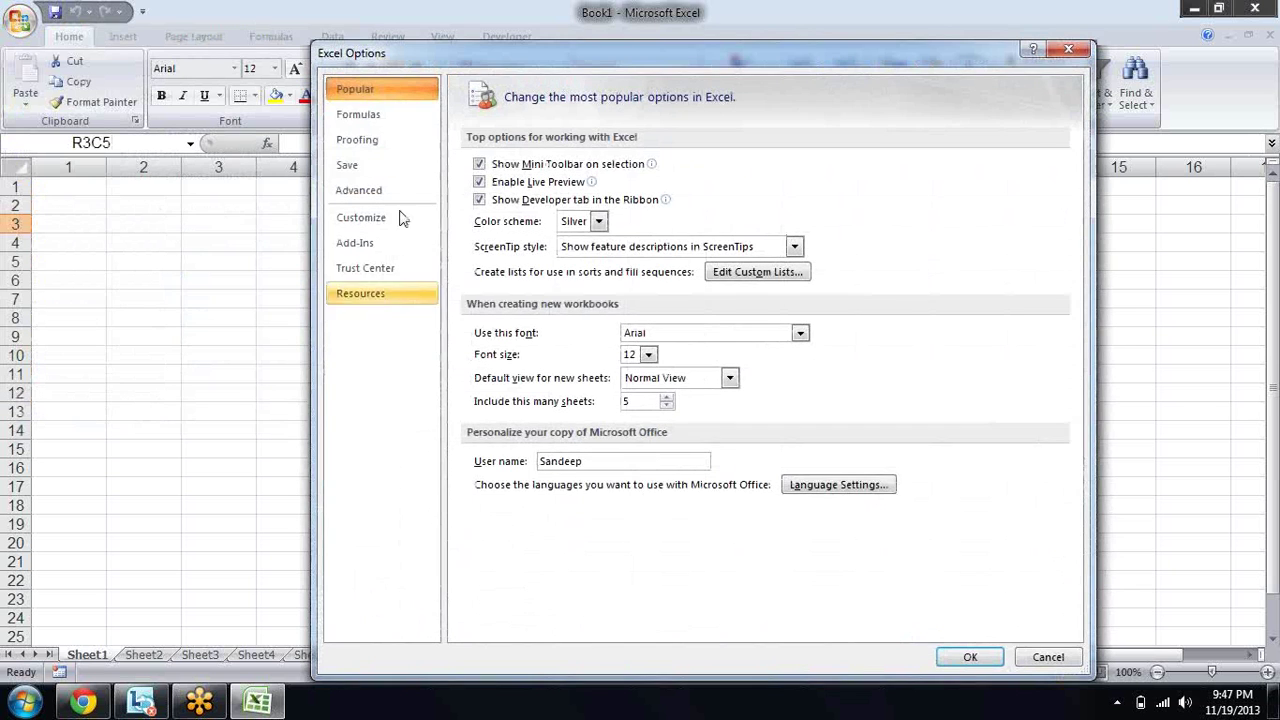
click(360, 116)
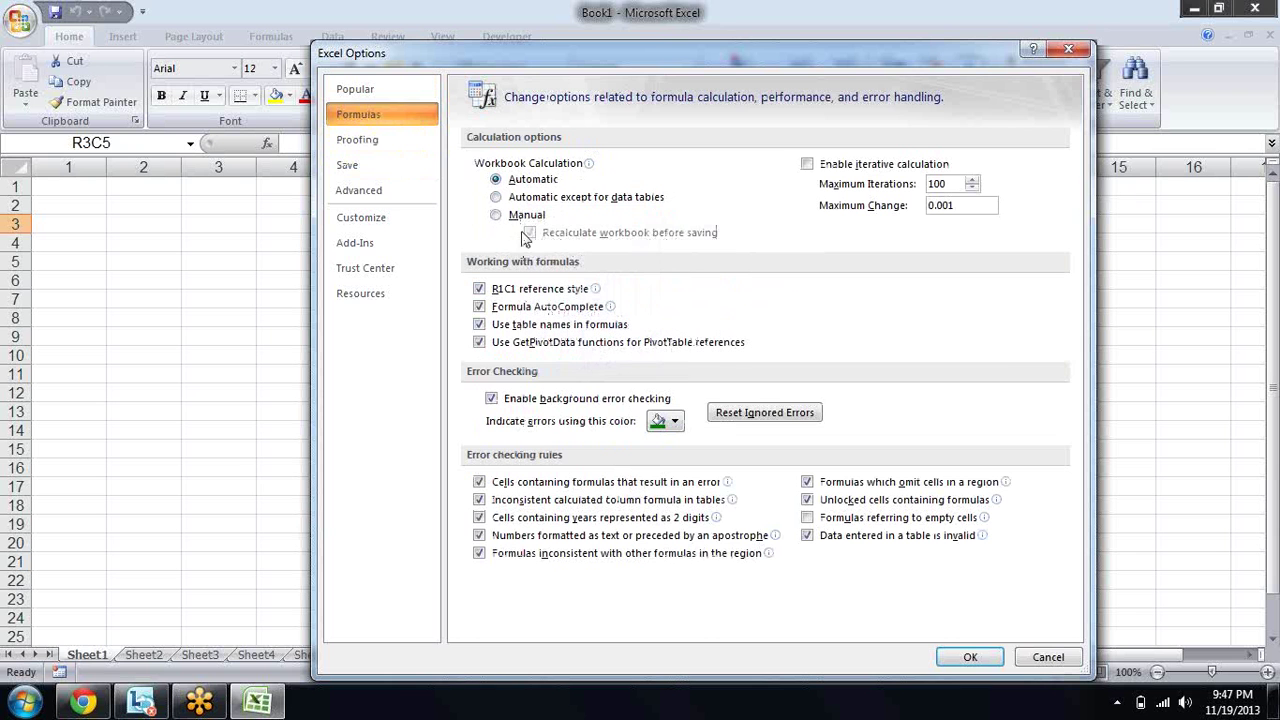
click(519, 224)
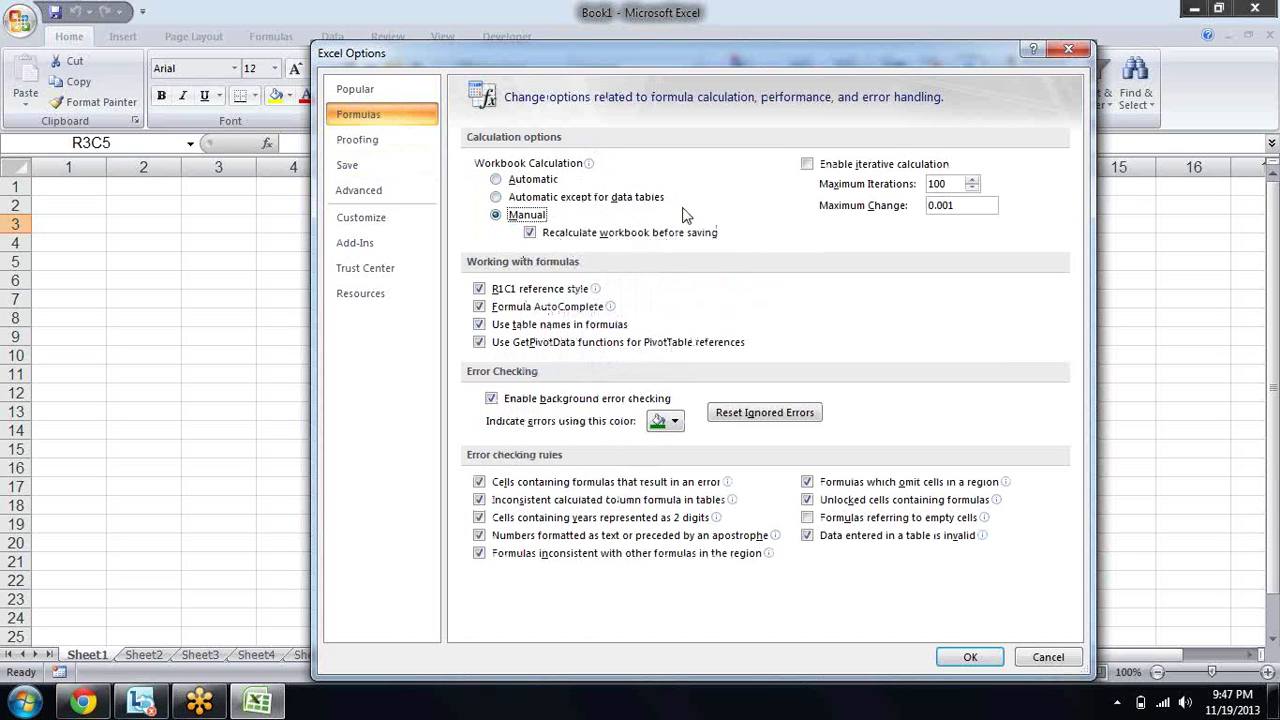
click(530, 185)
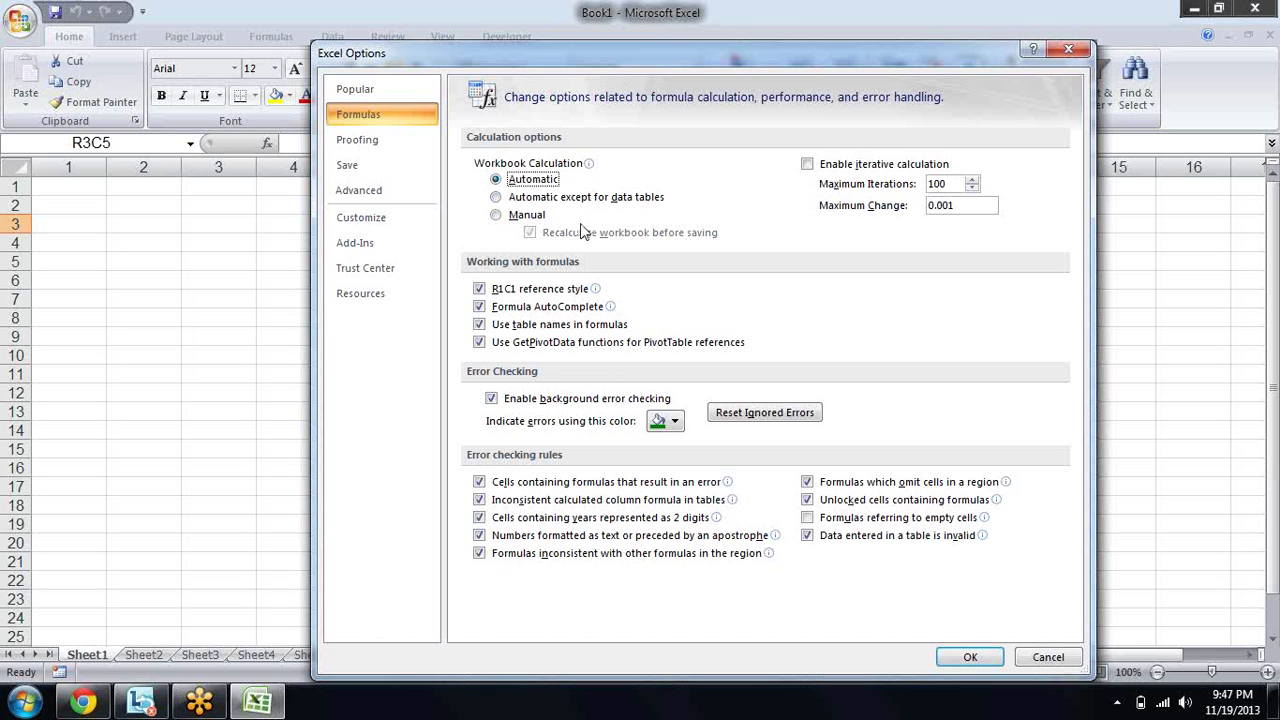
mouse_move(589, 164)
Close the options and enter '0987 in R3C5 as text, keeping the leading zero.
key(Return)
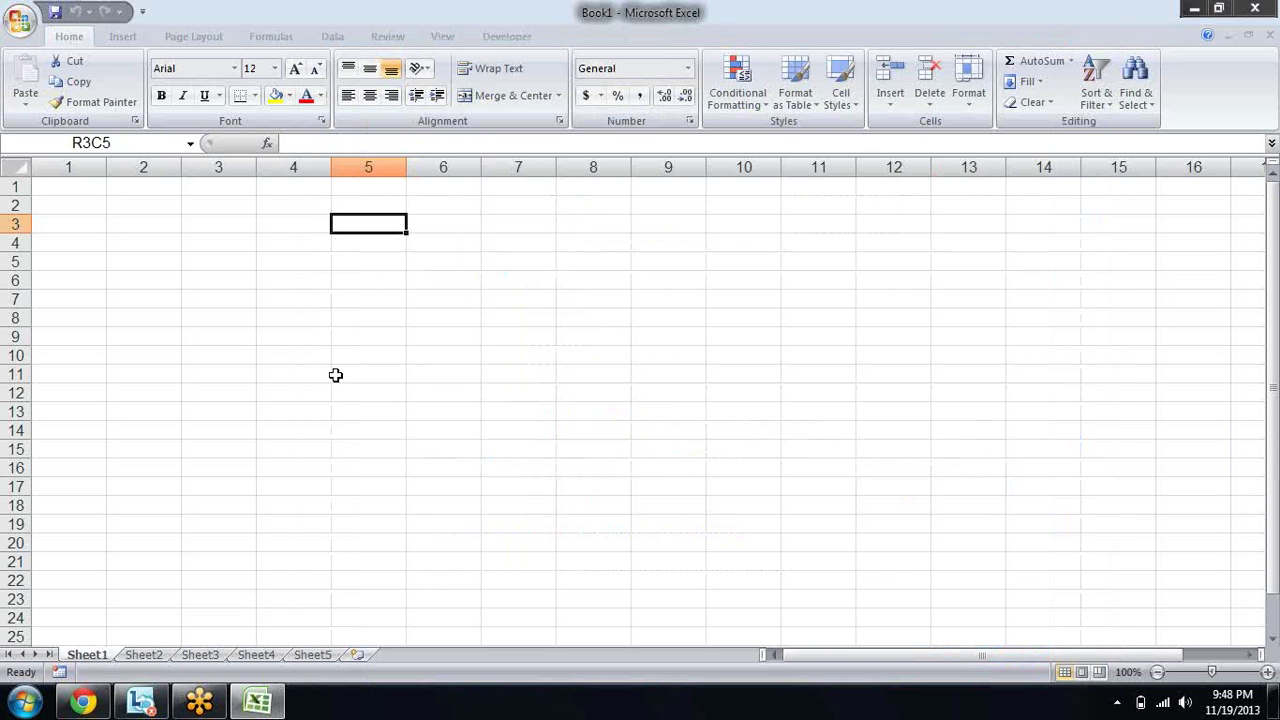
text('sdf)
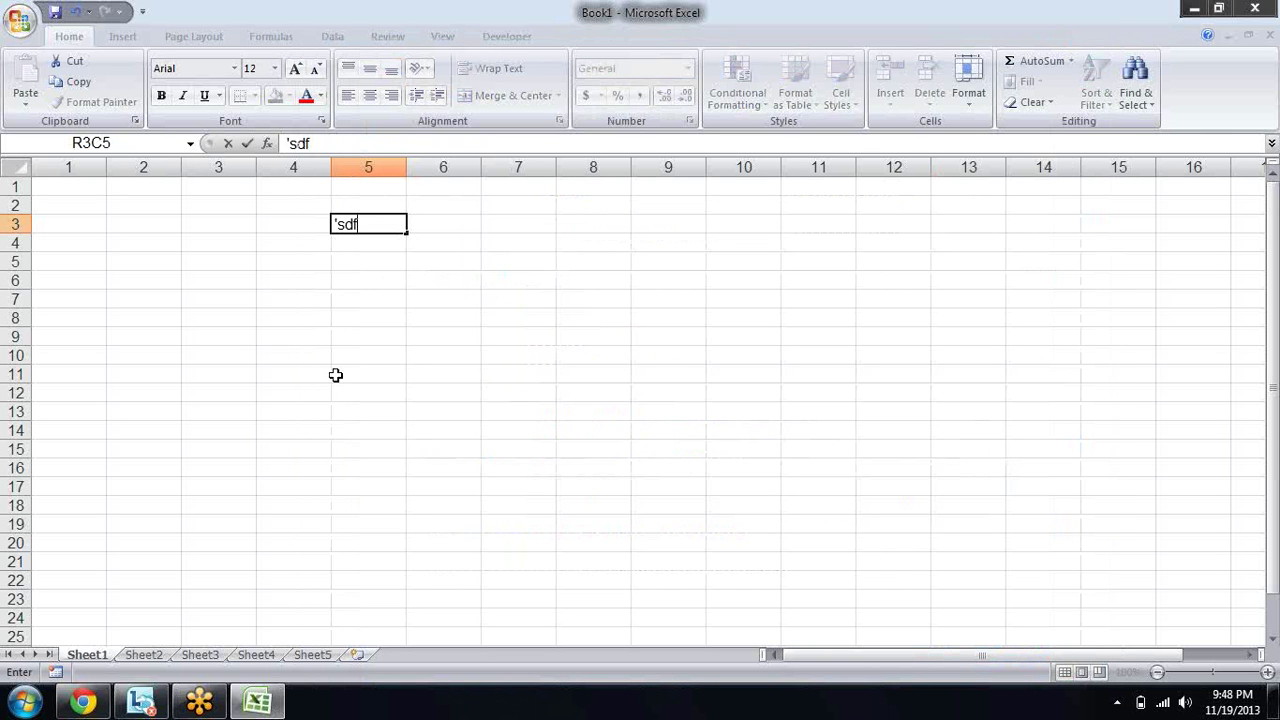
key(BackSpace)
key(BackSpace)
key(BackSpace)
key(Escape)
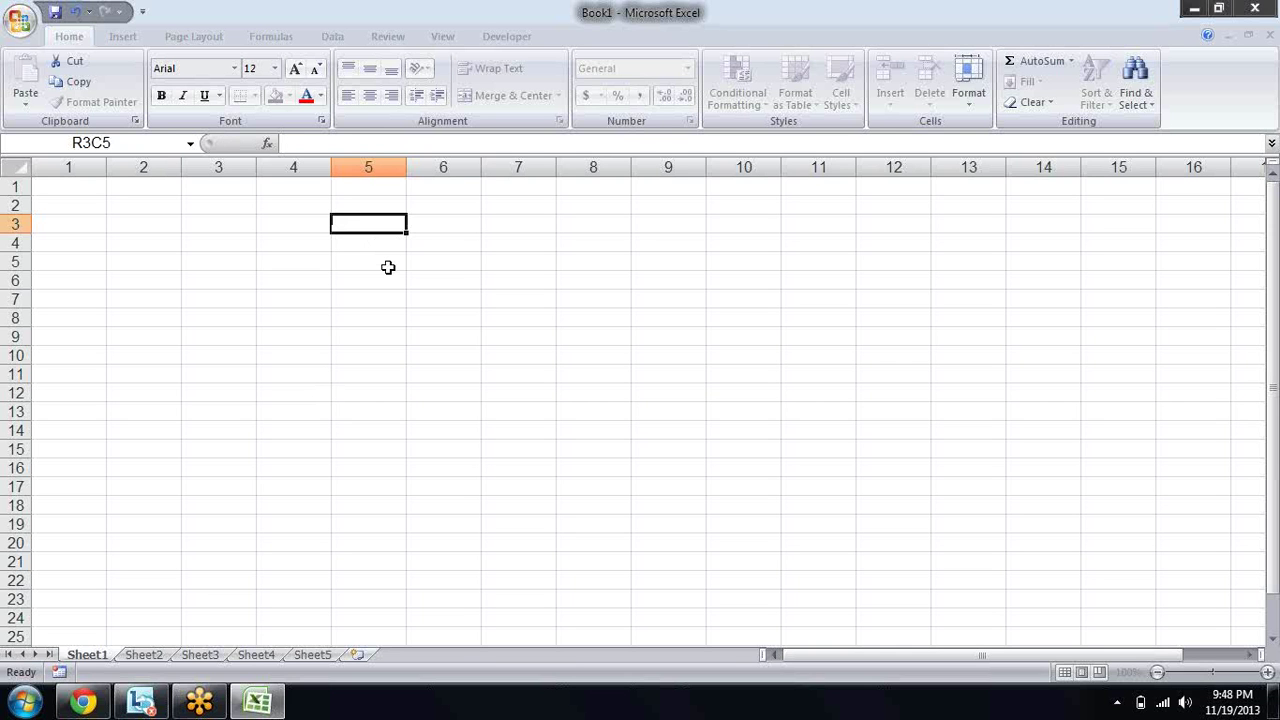
text(')
text(0)
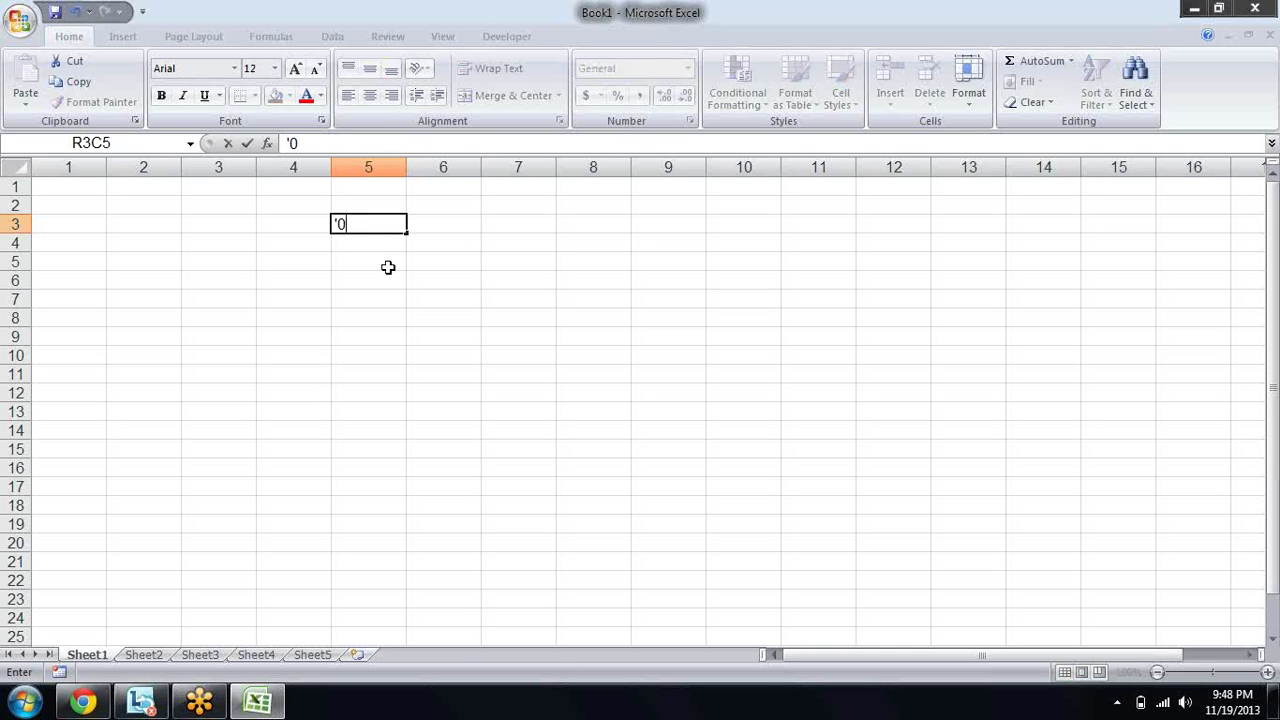
text(987)
key(Return)
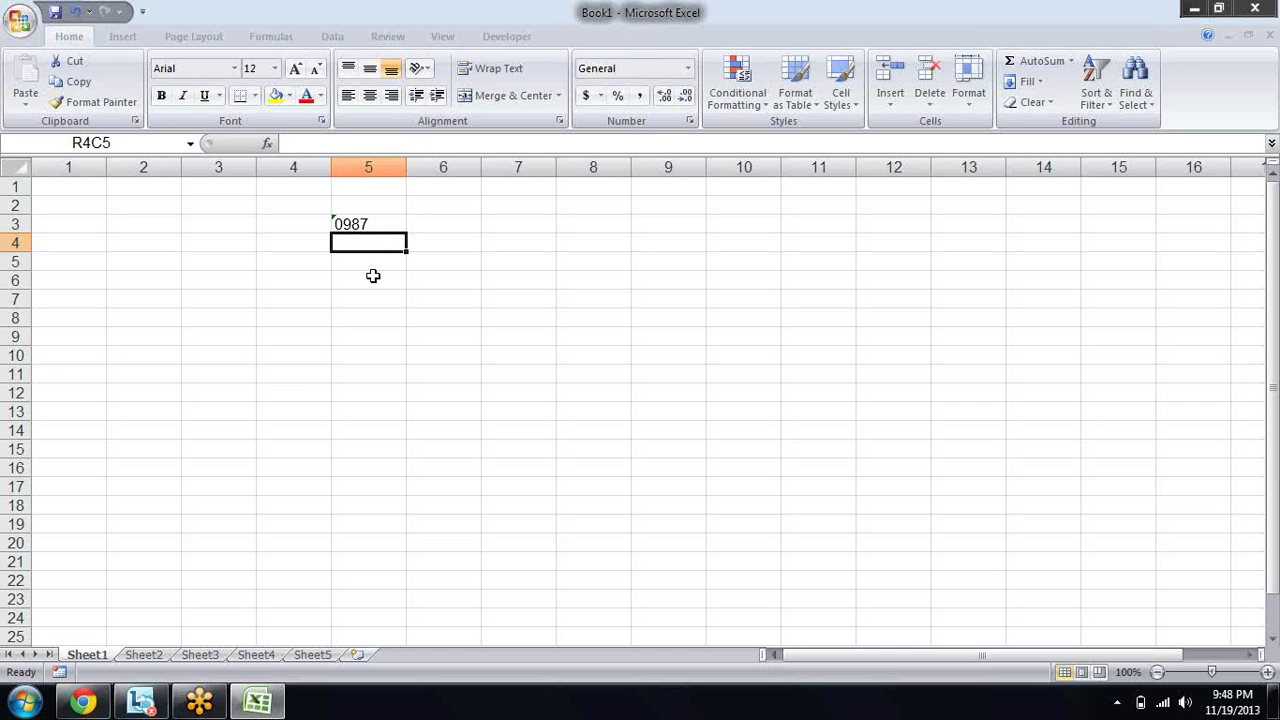
Reselect R3C5 and view, then dismiss, its number-stored-as-text fixes.
click(337, 221)
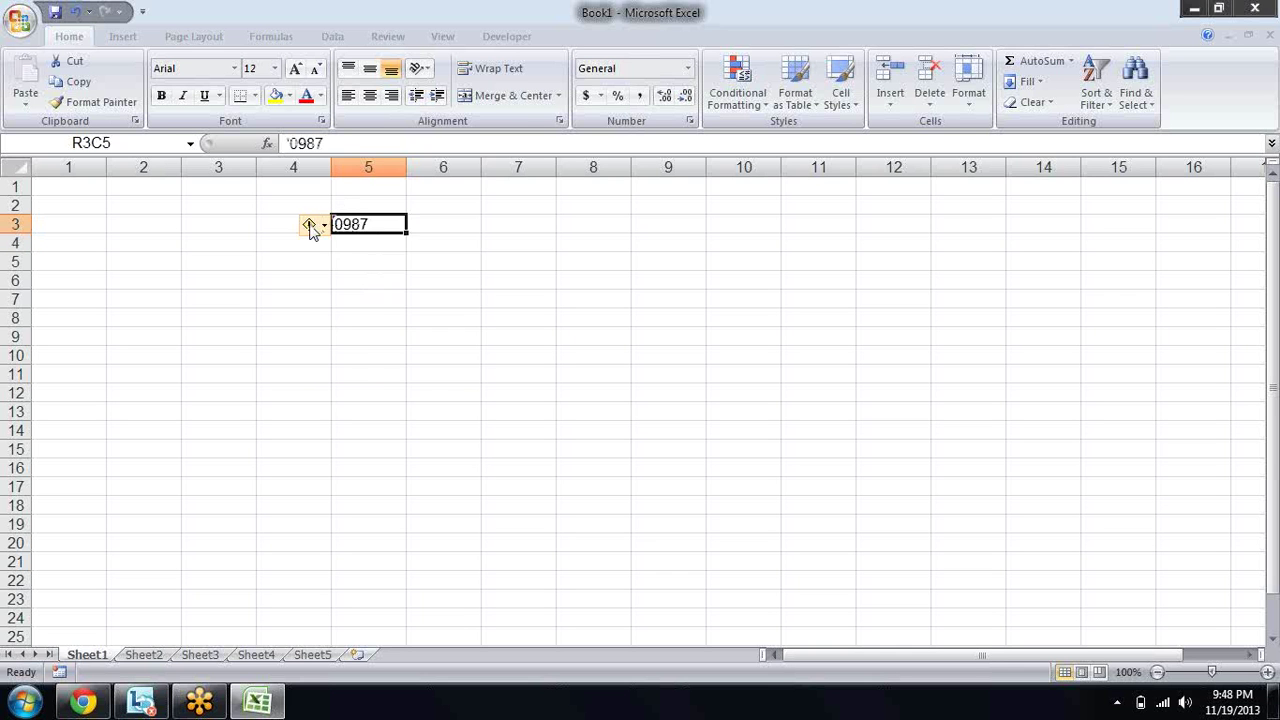
click(310, 224)
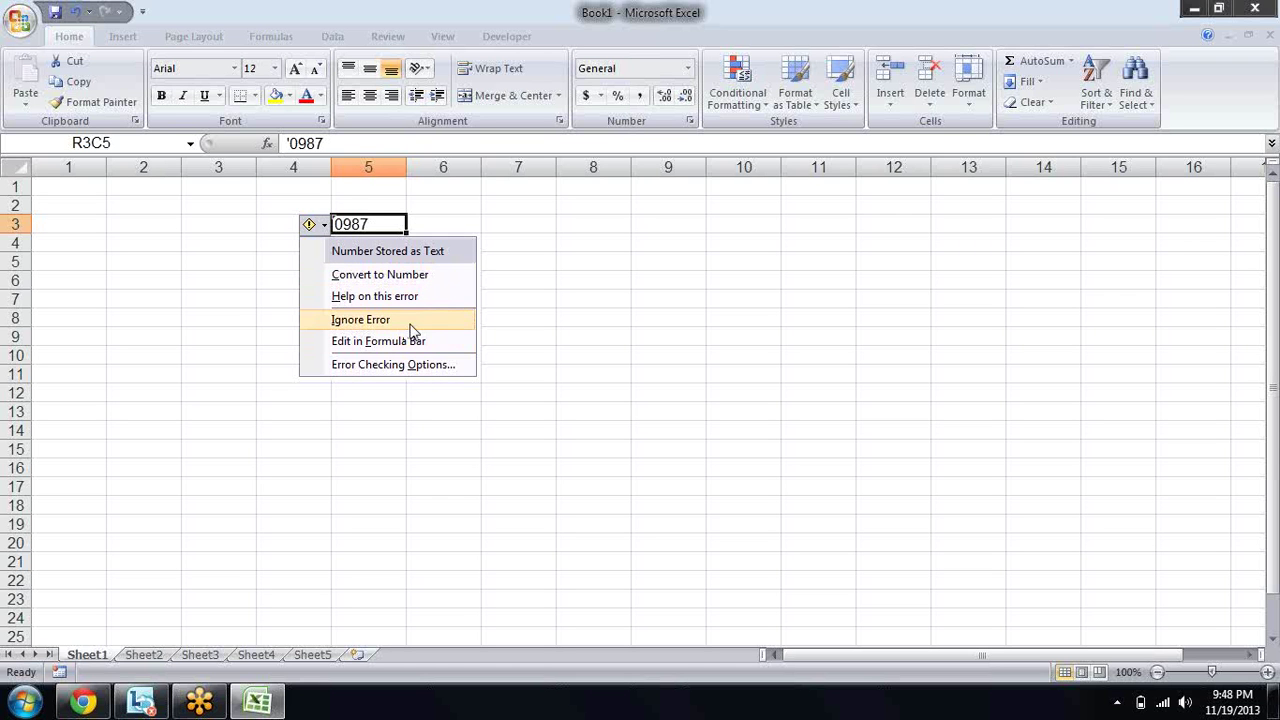
click(520, 317)
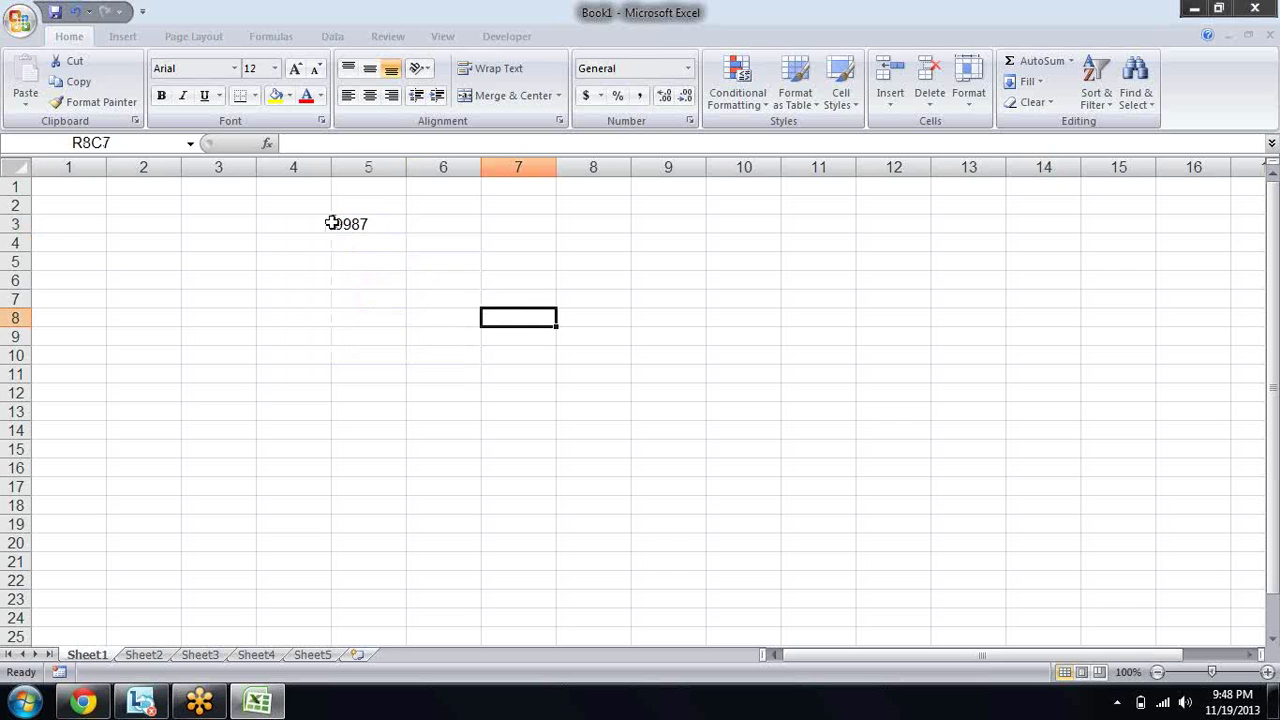
Change the formula error-indicator colour to orange in Formulas options and confirm.
click(17, 22)
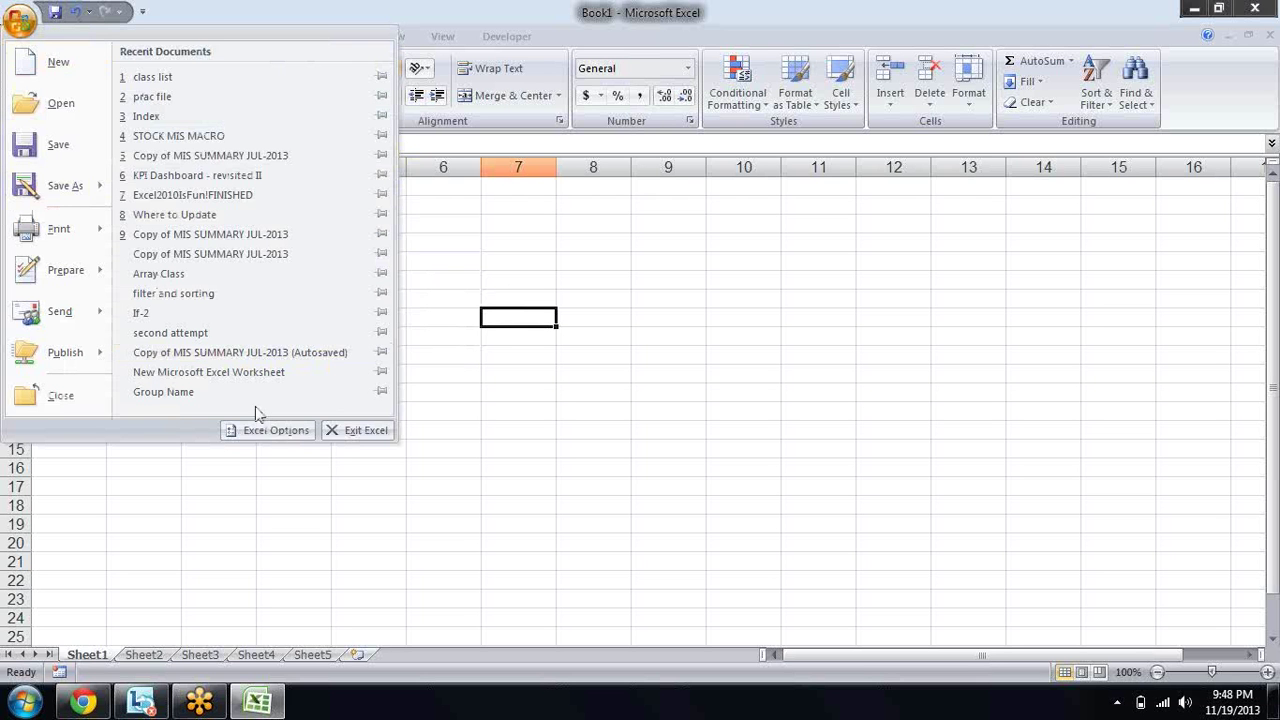
click(262, 433)
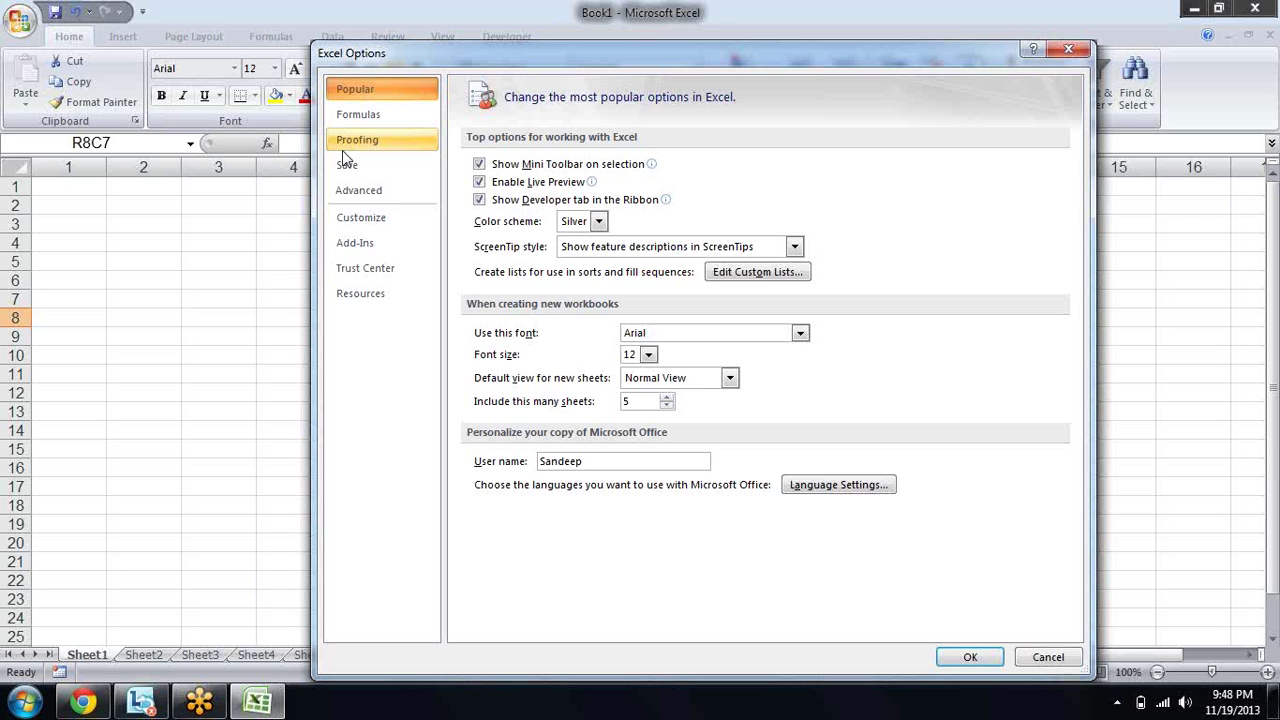
click(369, 120)
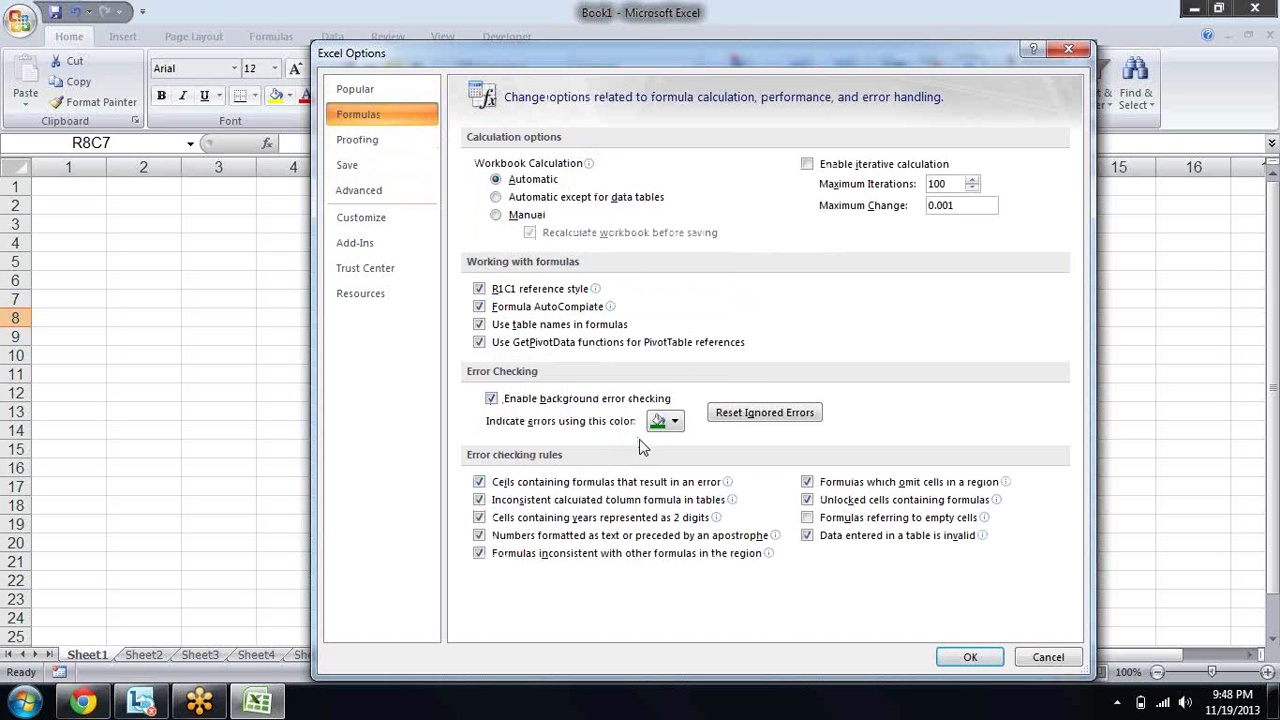
click(670, 425)
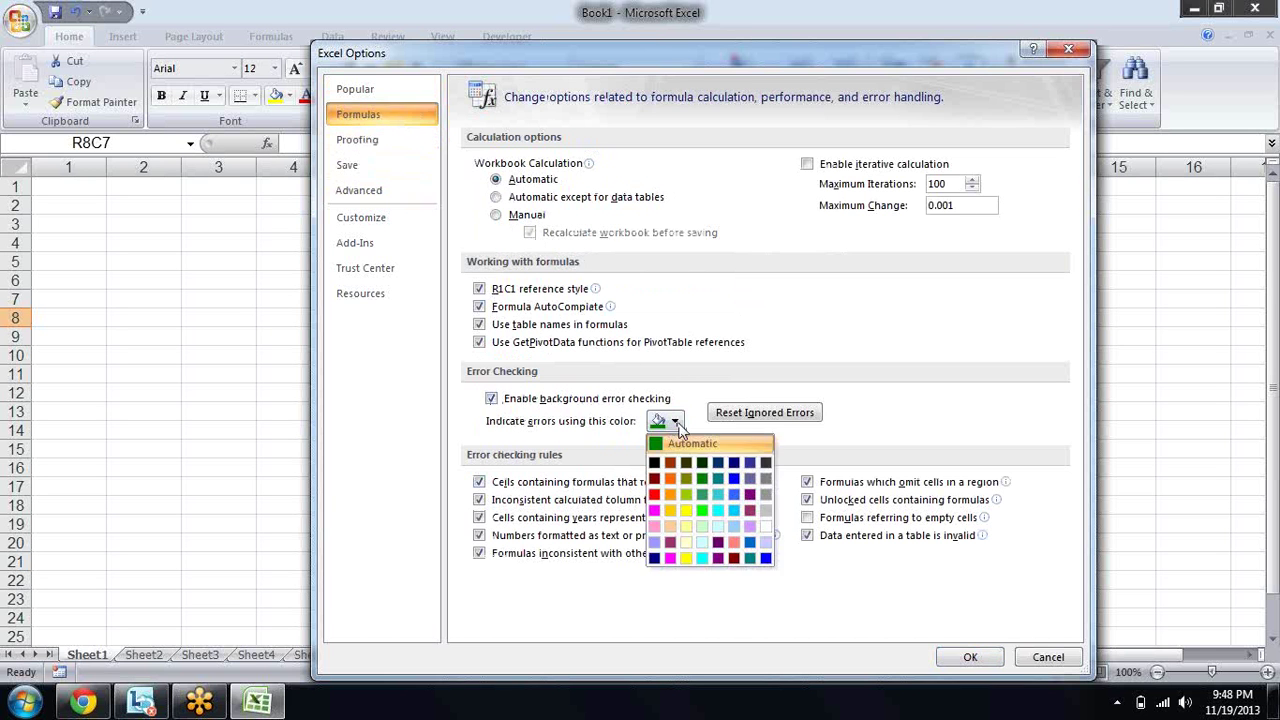
click(669, 480)
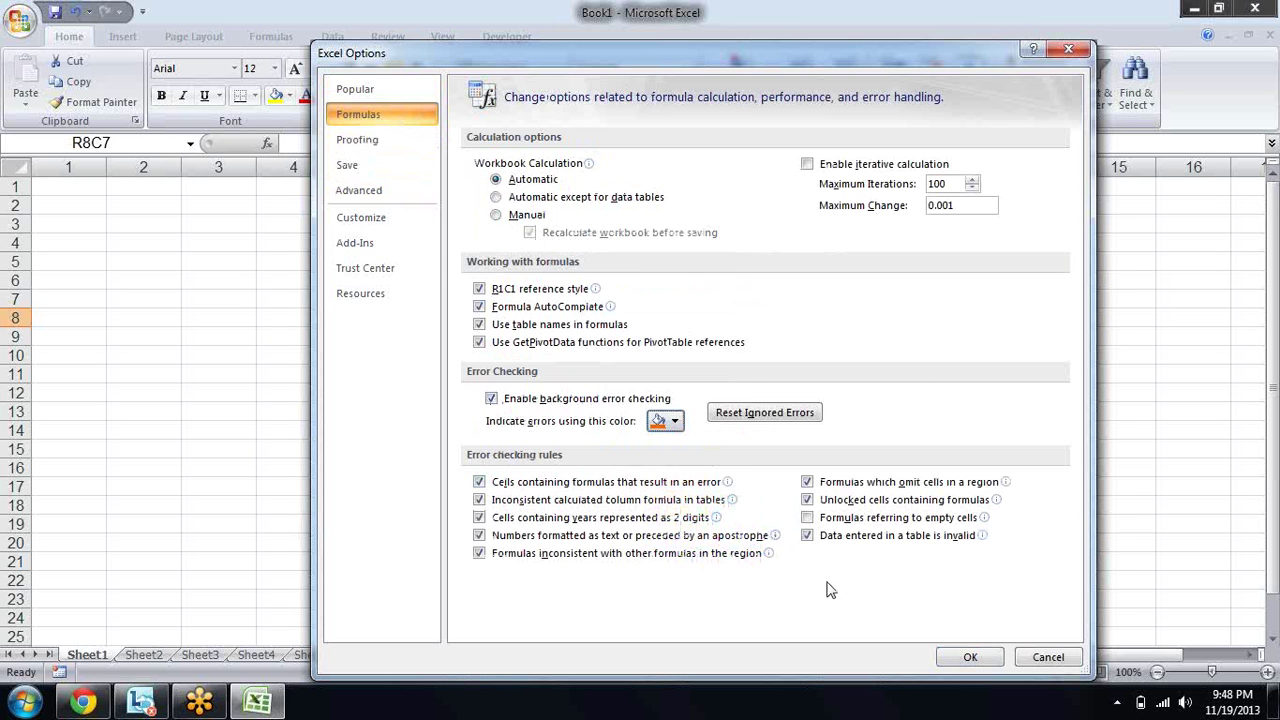
click(962, 658)
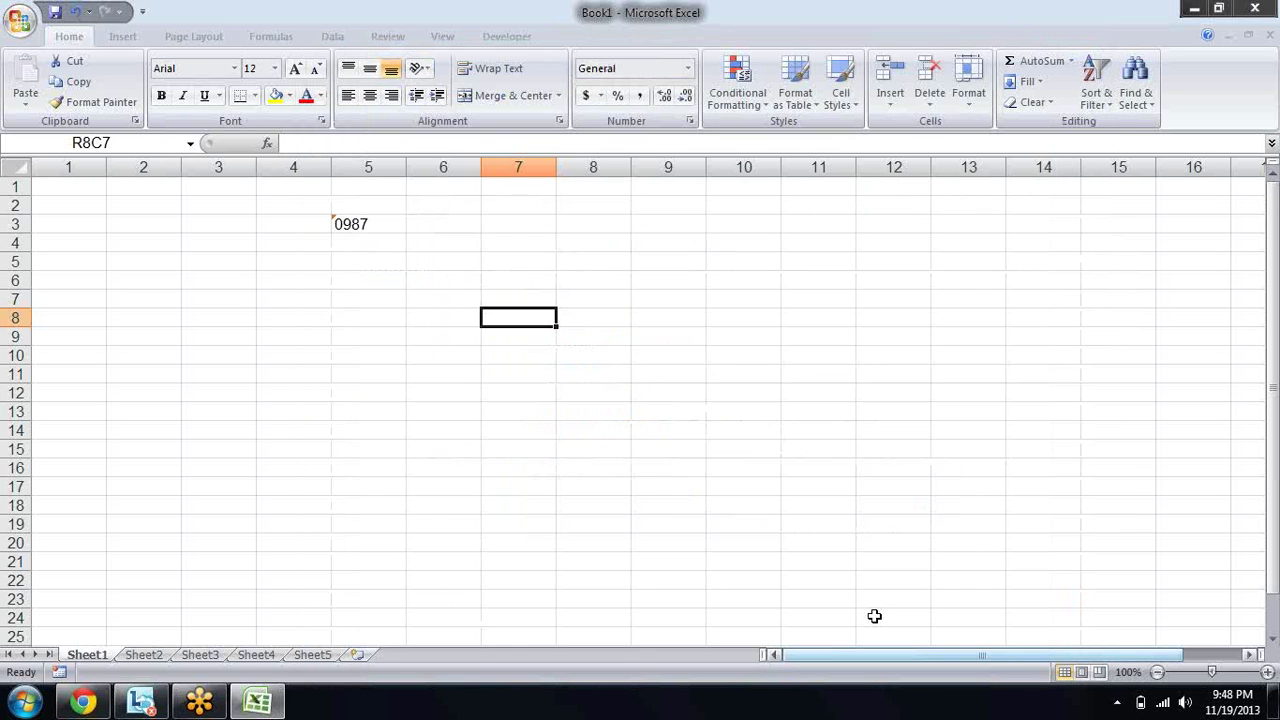
click(333, 219)
Untick R1C1 reference style in Formulas options and apply, restoring lettered columns.
click(314, 226)
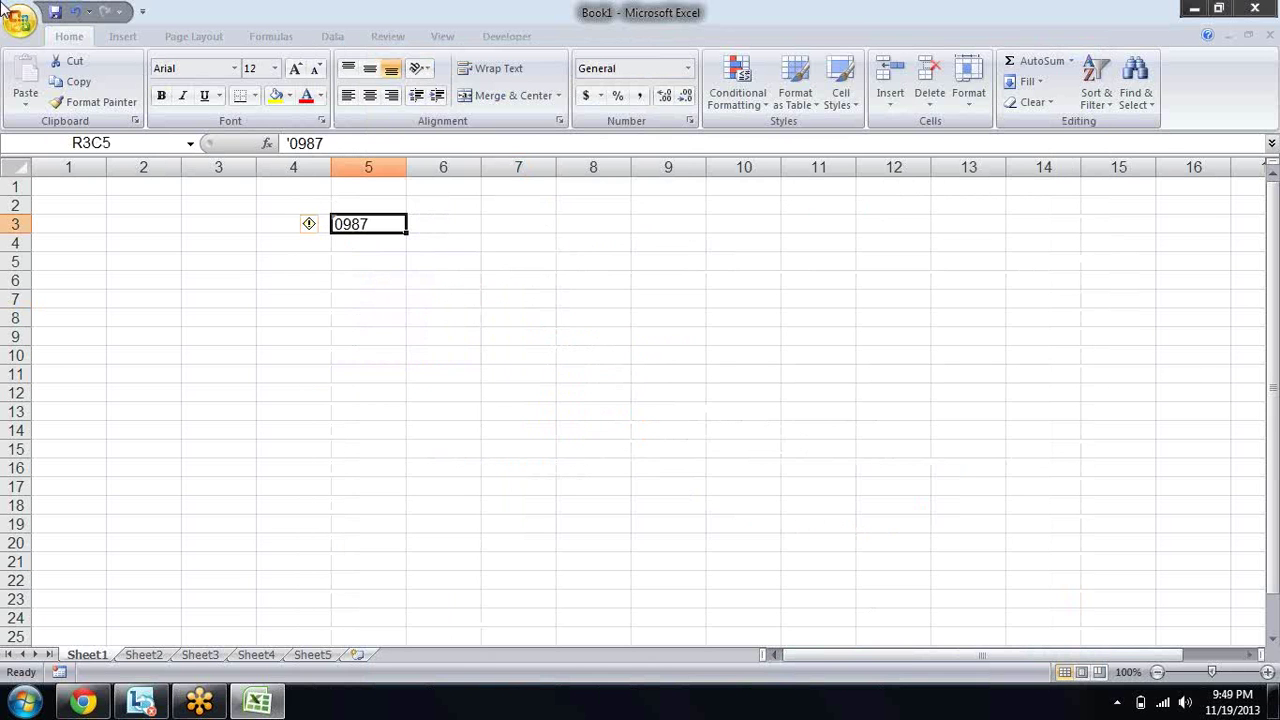
click(20, 18)
click(290, 432)
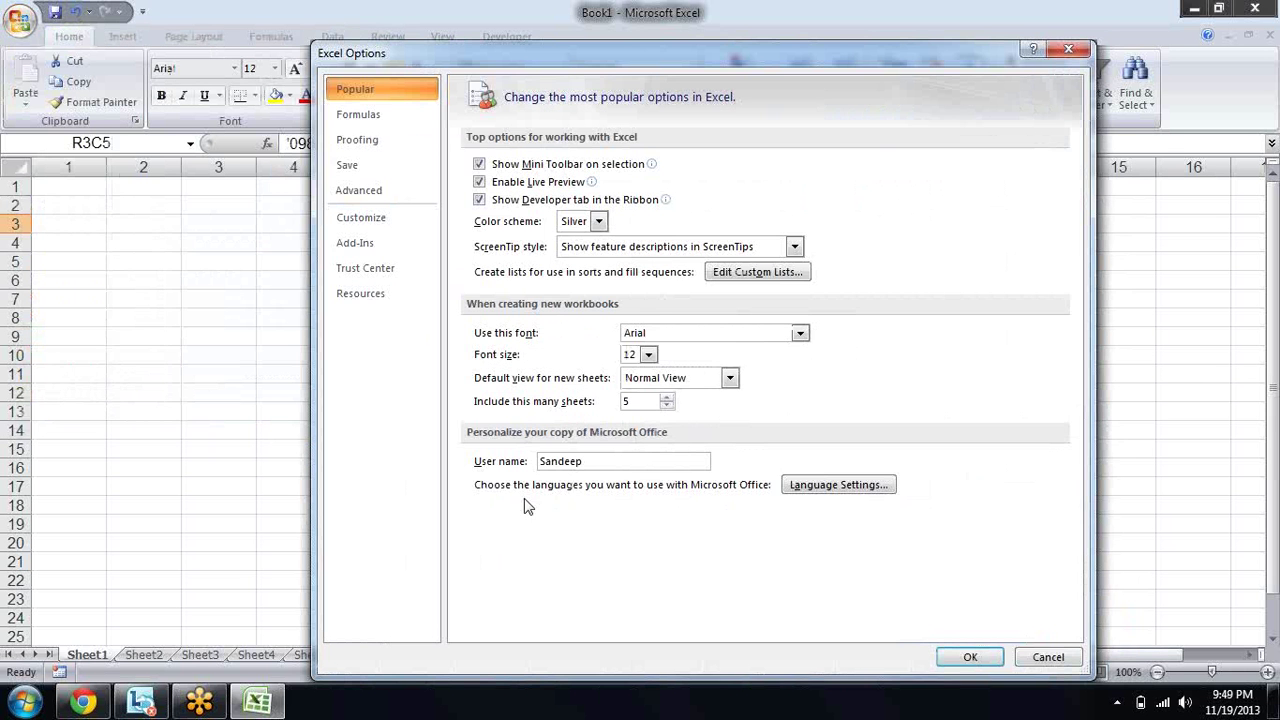
click(365, 115)
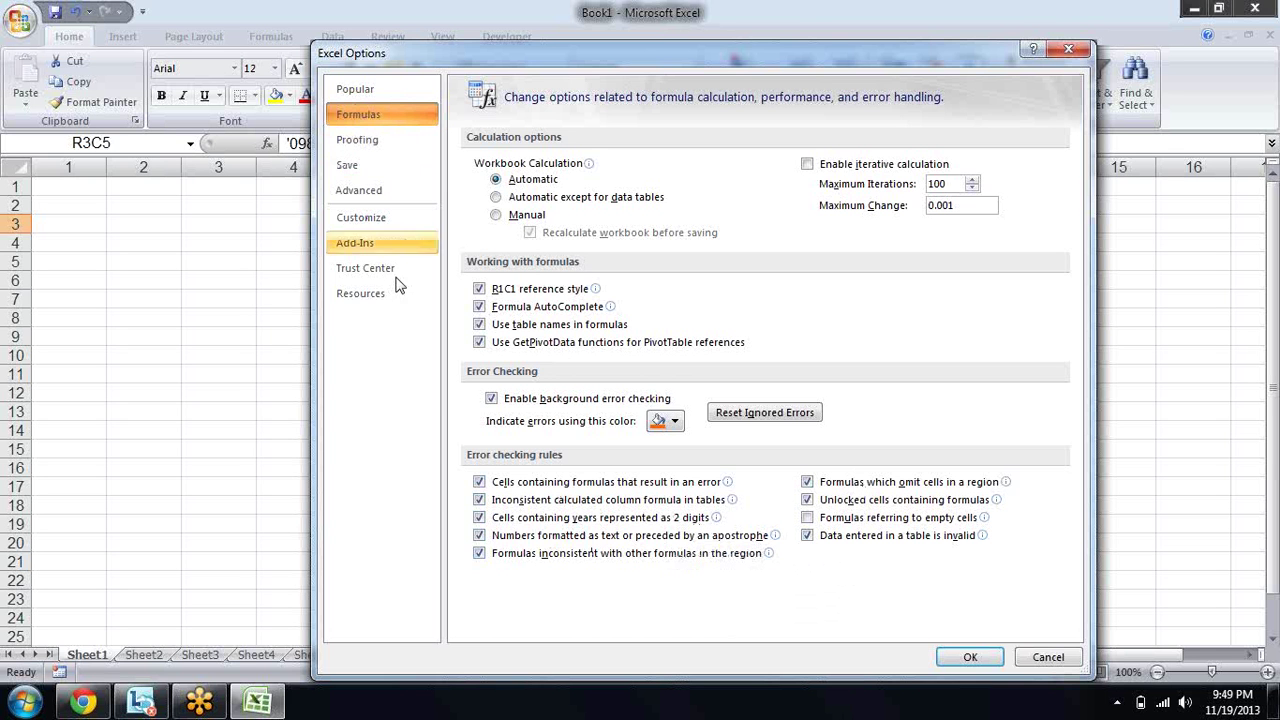
click(479, 289)
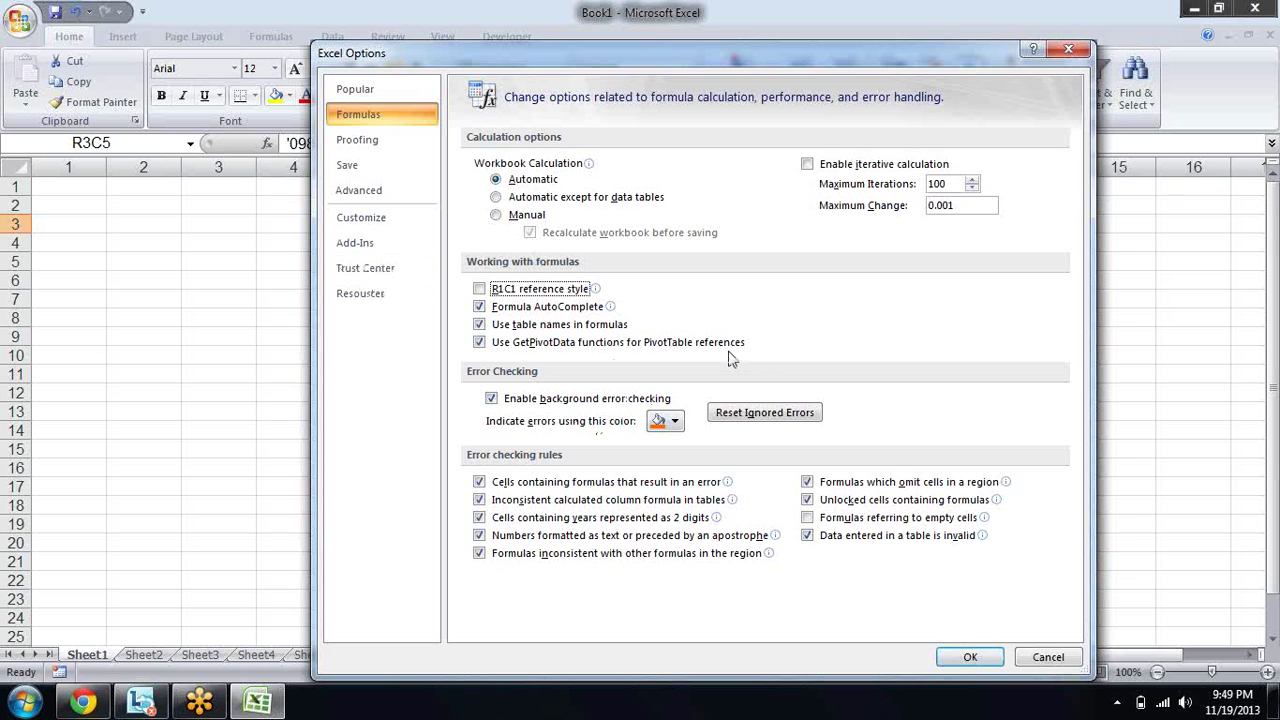
click(955, 656)
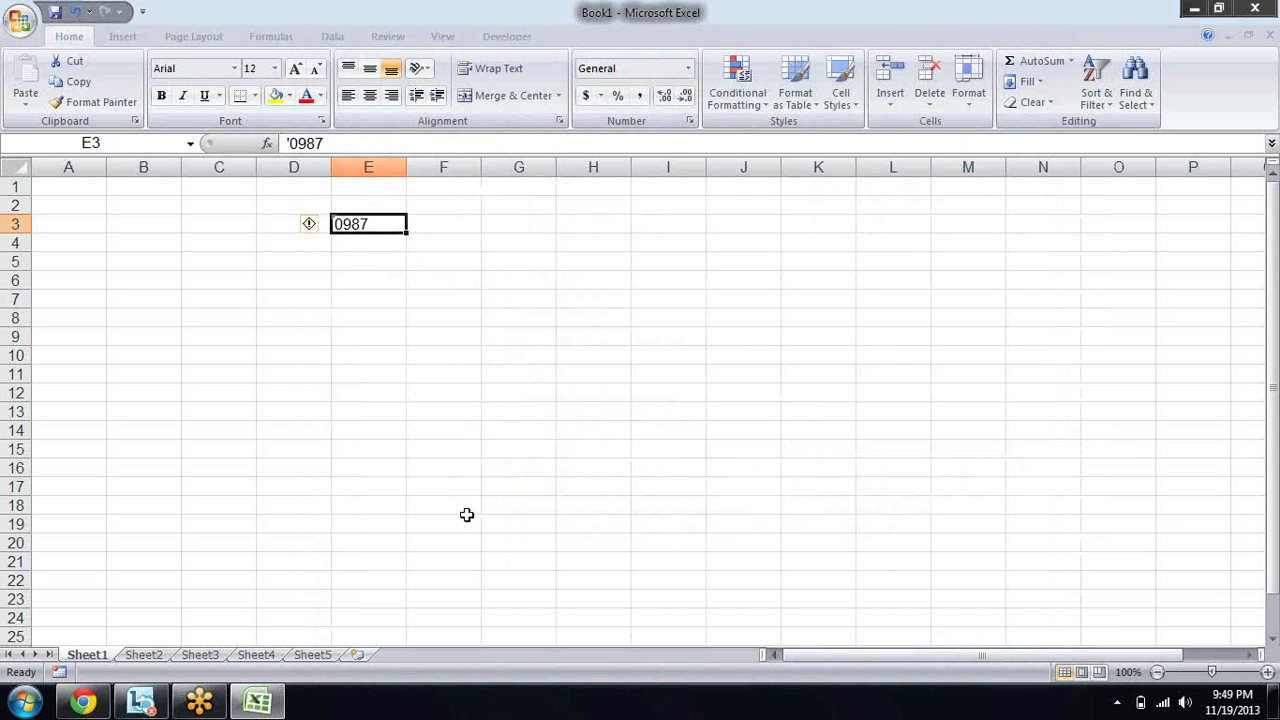
Reopen Excel Options and look through the Formulas and Proofing pages.
click(22, 22)
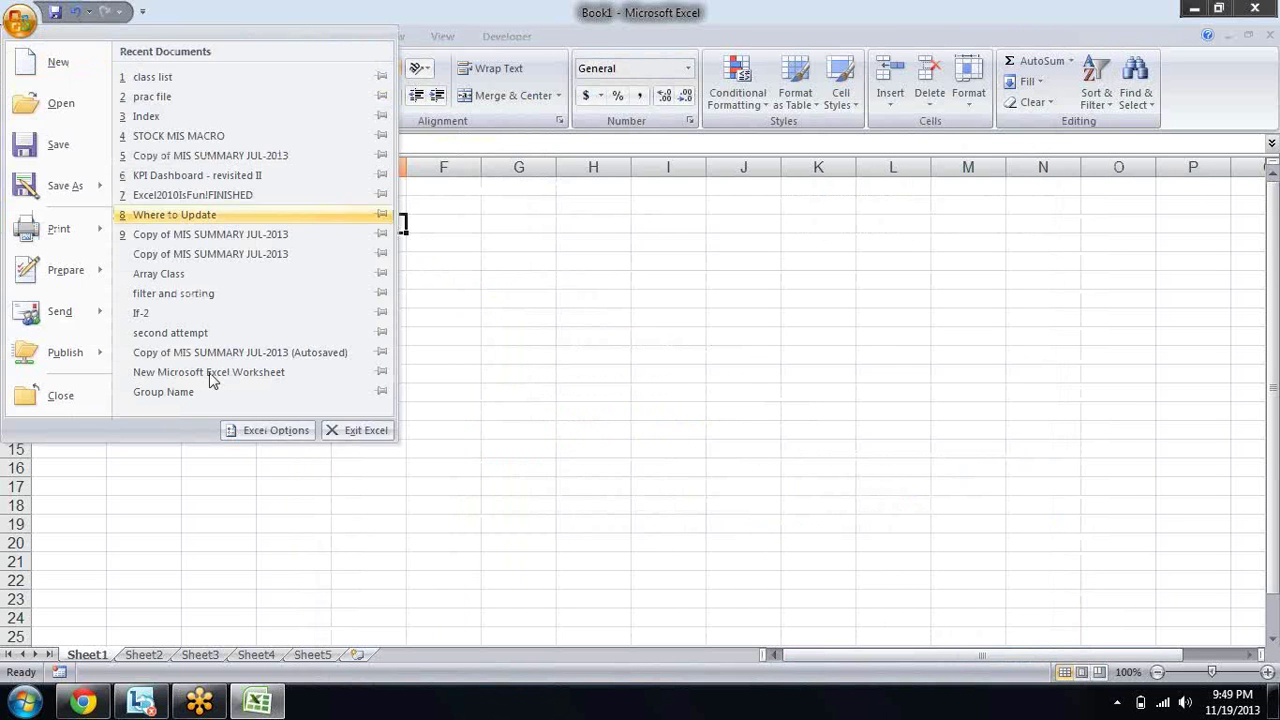
click(268, 430)
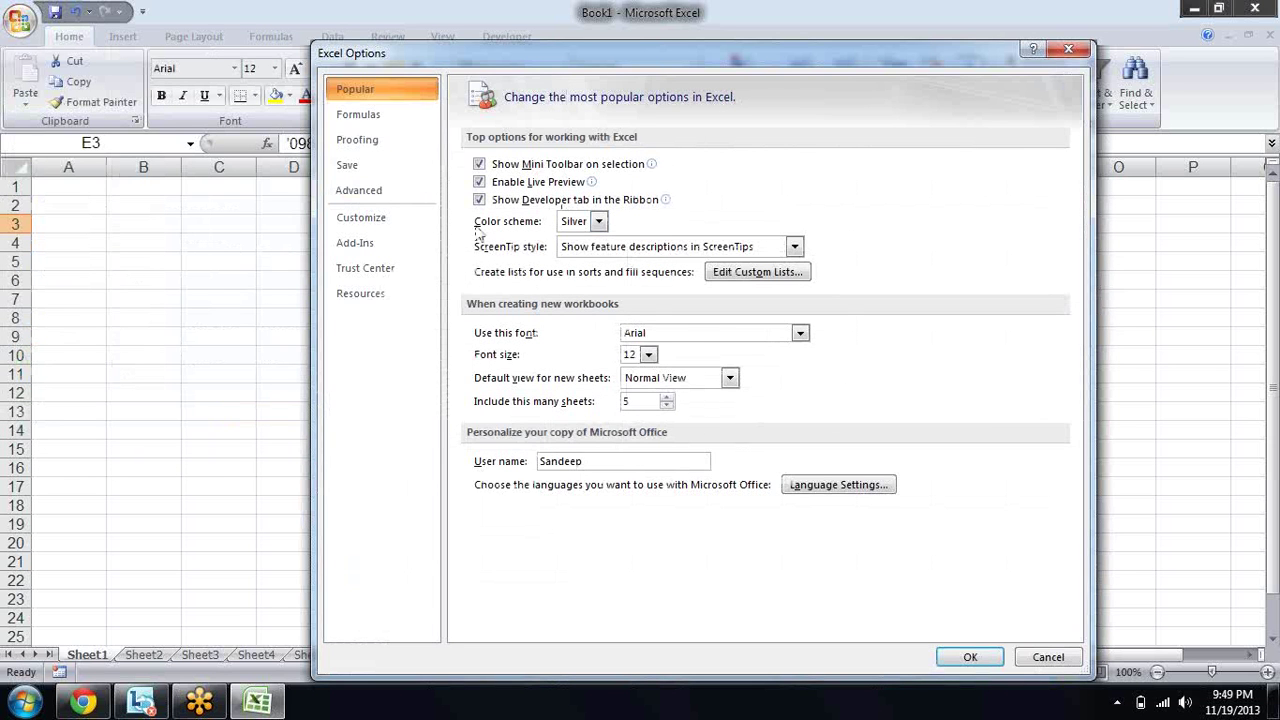
click(417, 122)
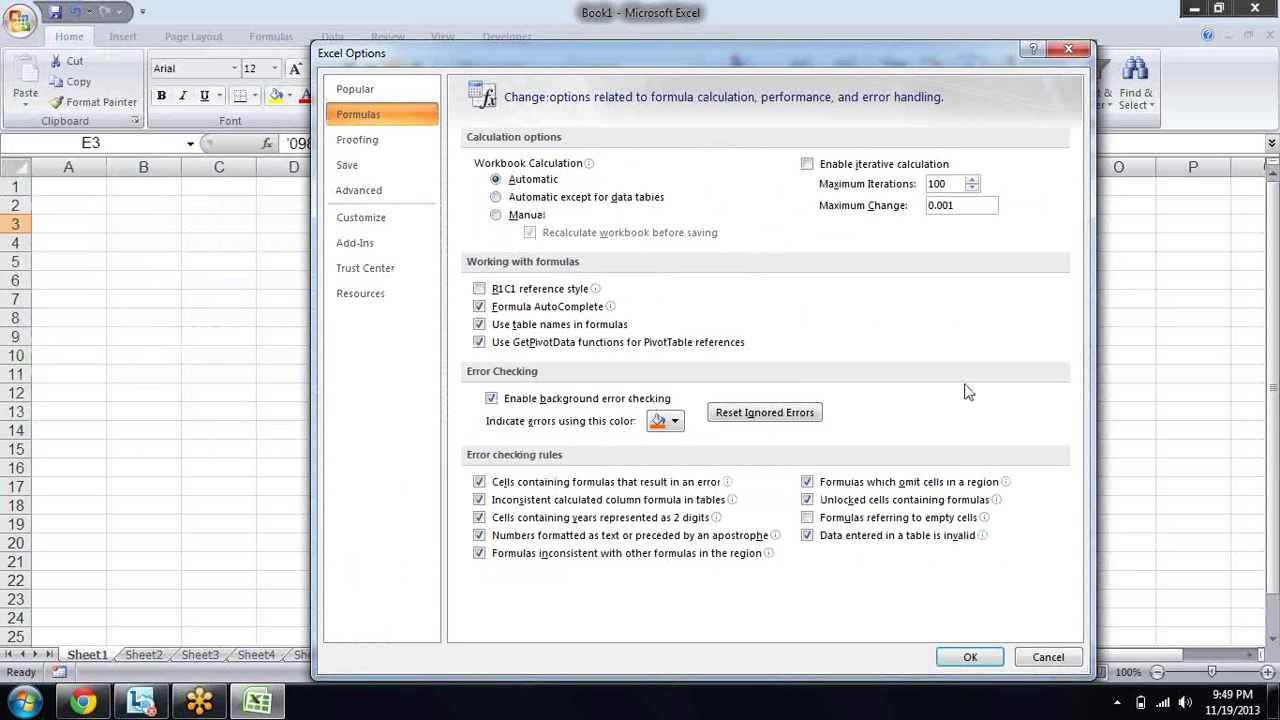
click(412, 139)
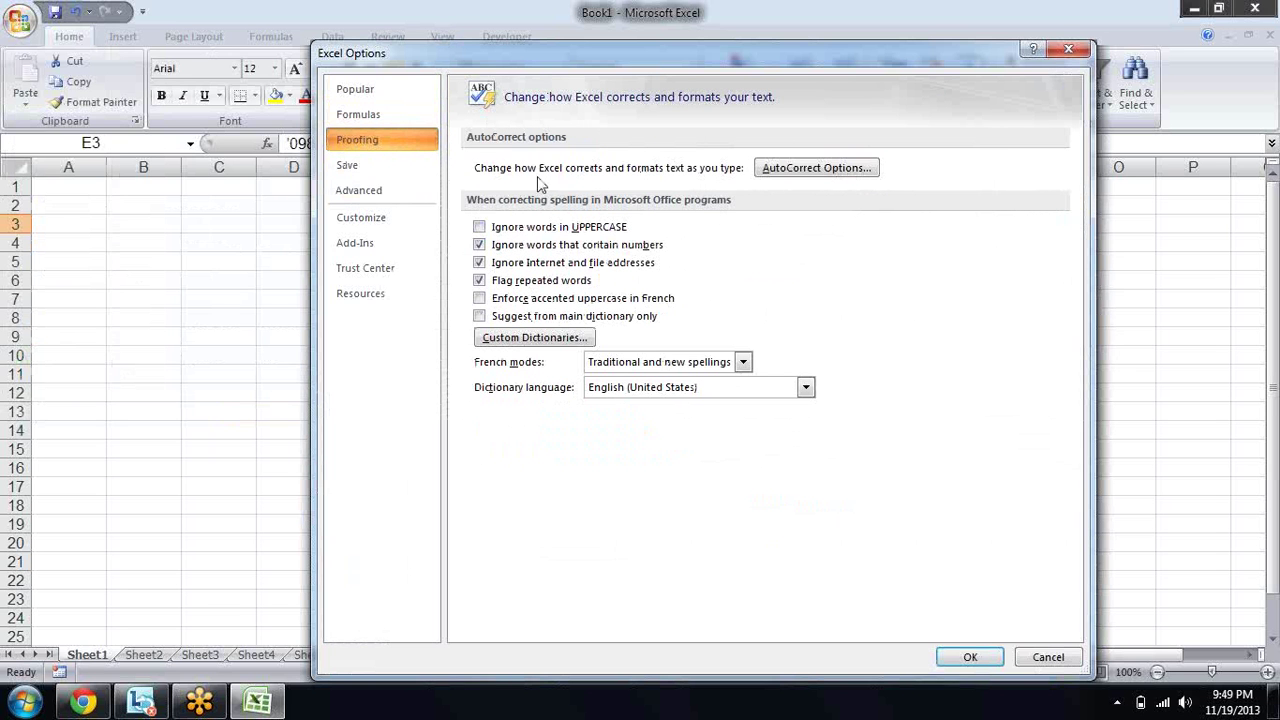
key(Return)
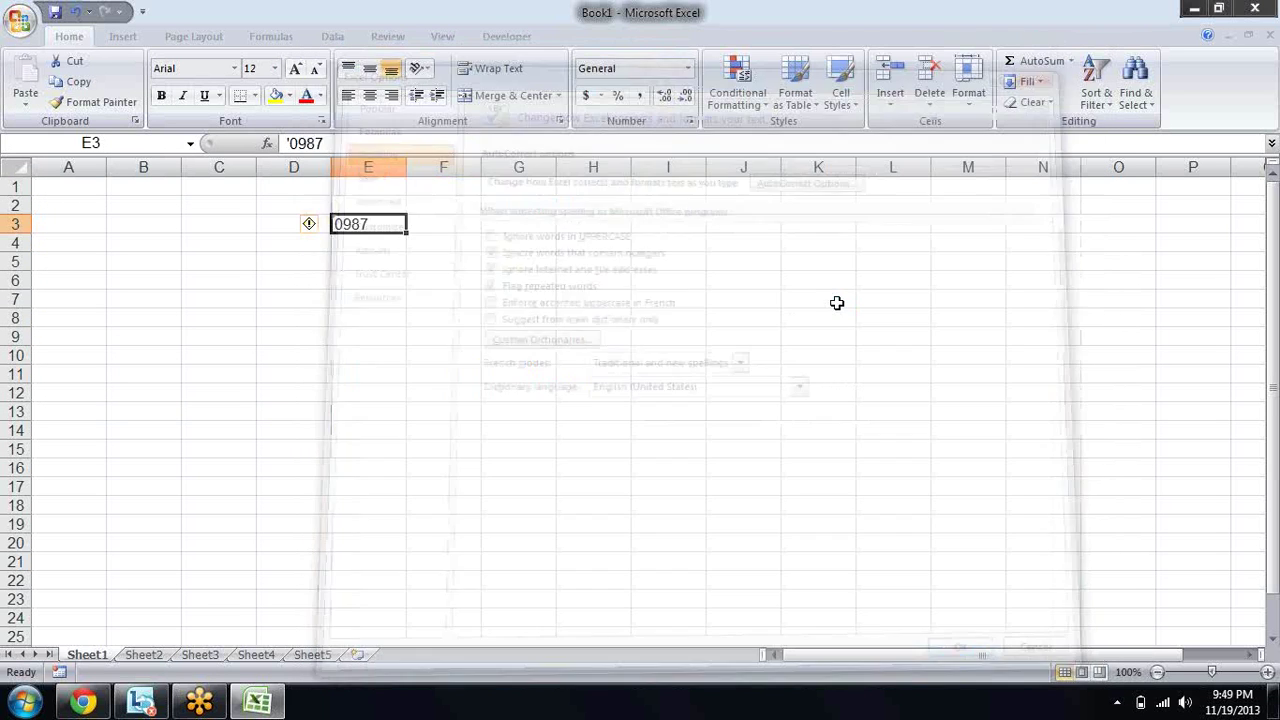
key(Return)
key(Return)
text(()
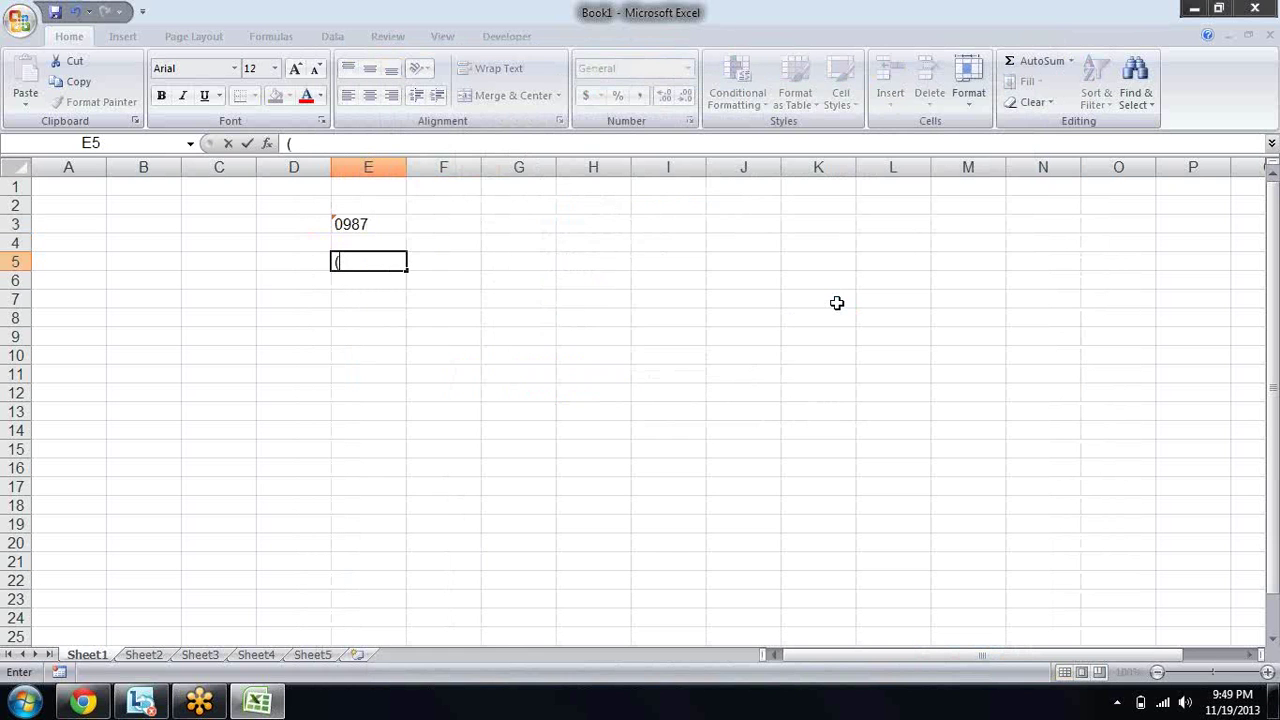
text(R)
key(Return)
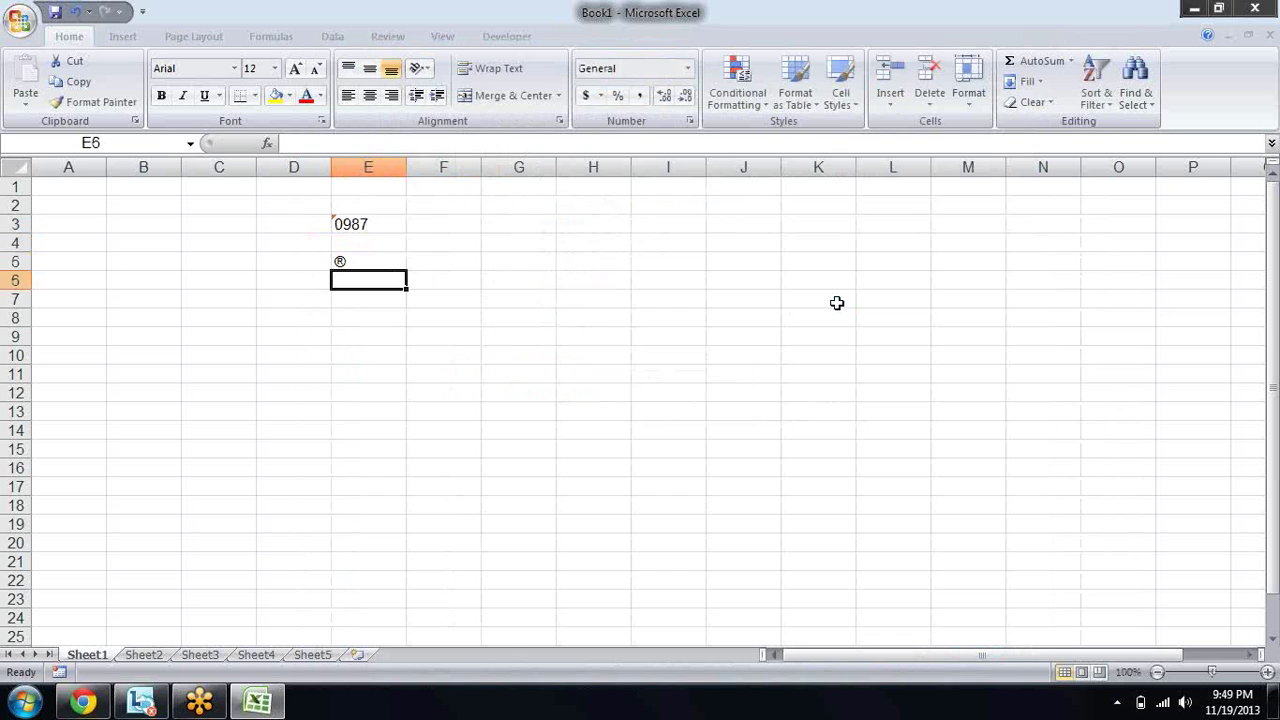
key(Up)
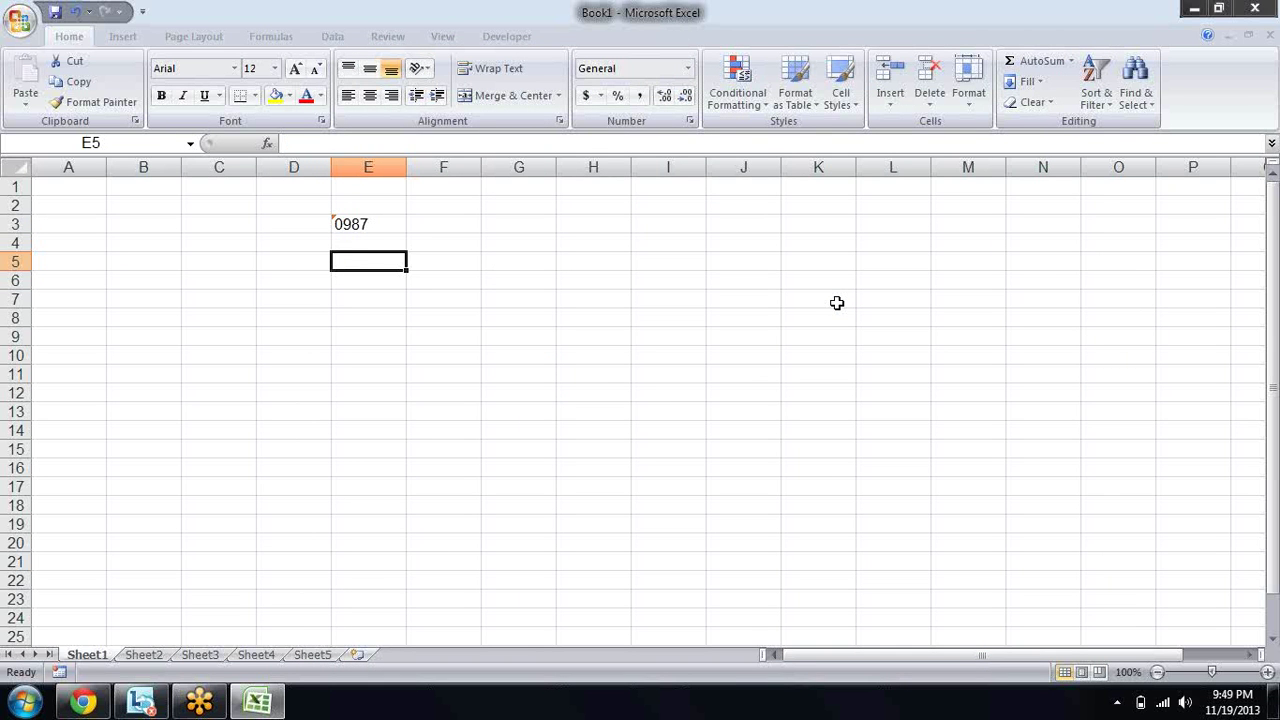
text((R)
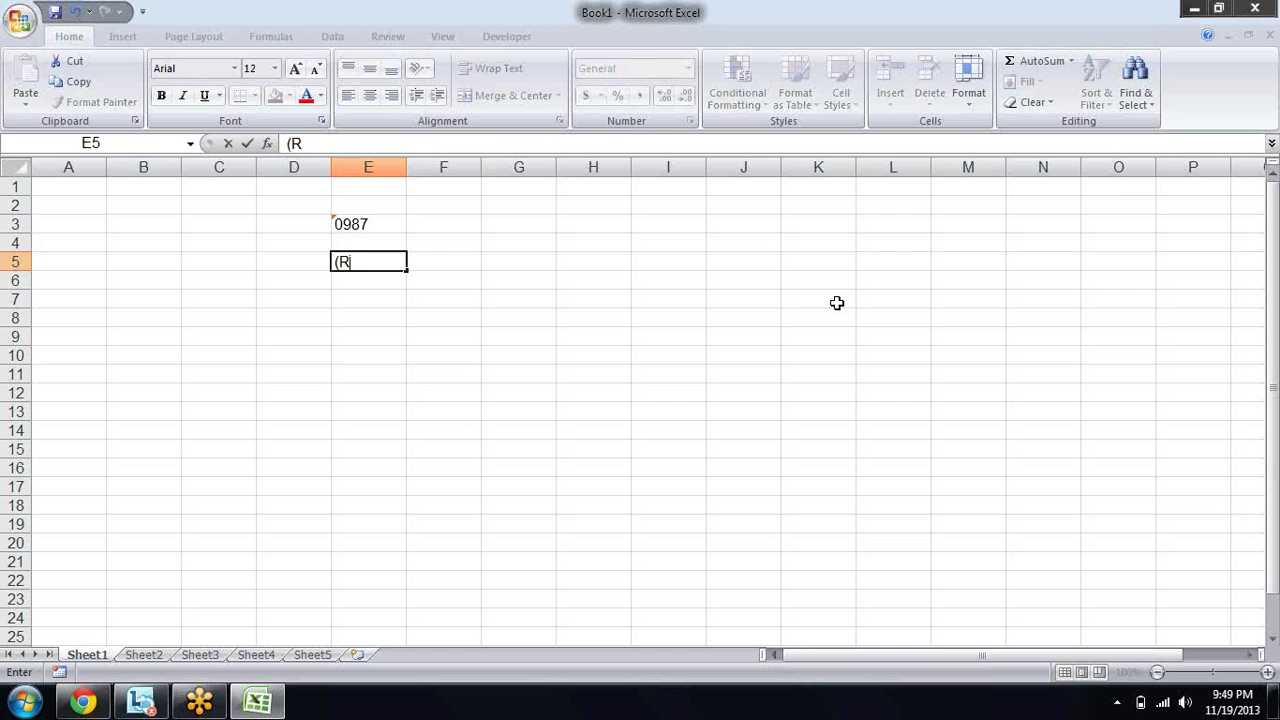
key(Return)
key(Up)
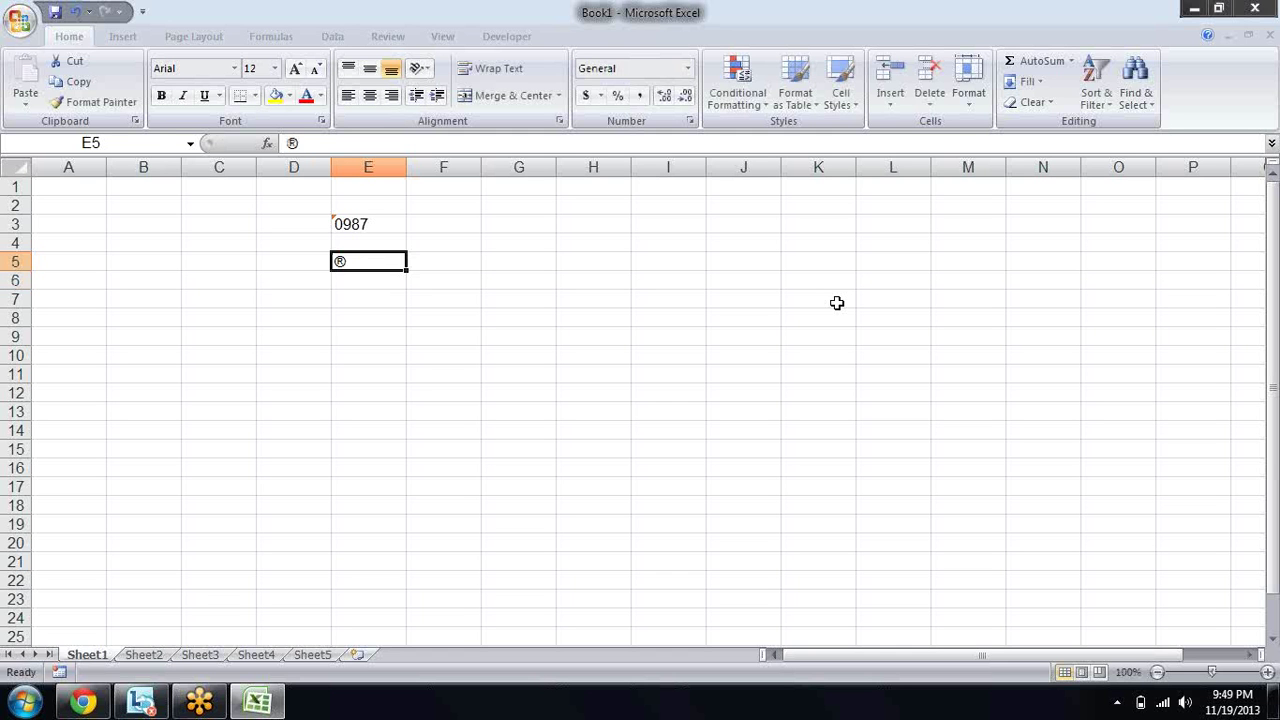
key(Delete)
text('()
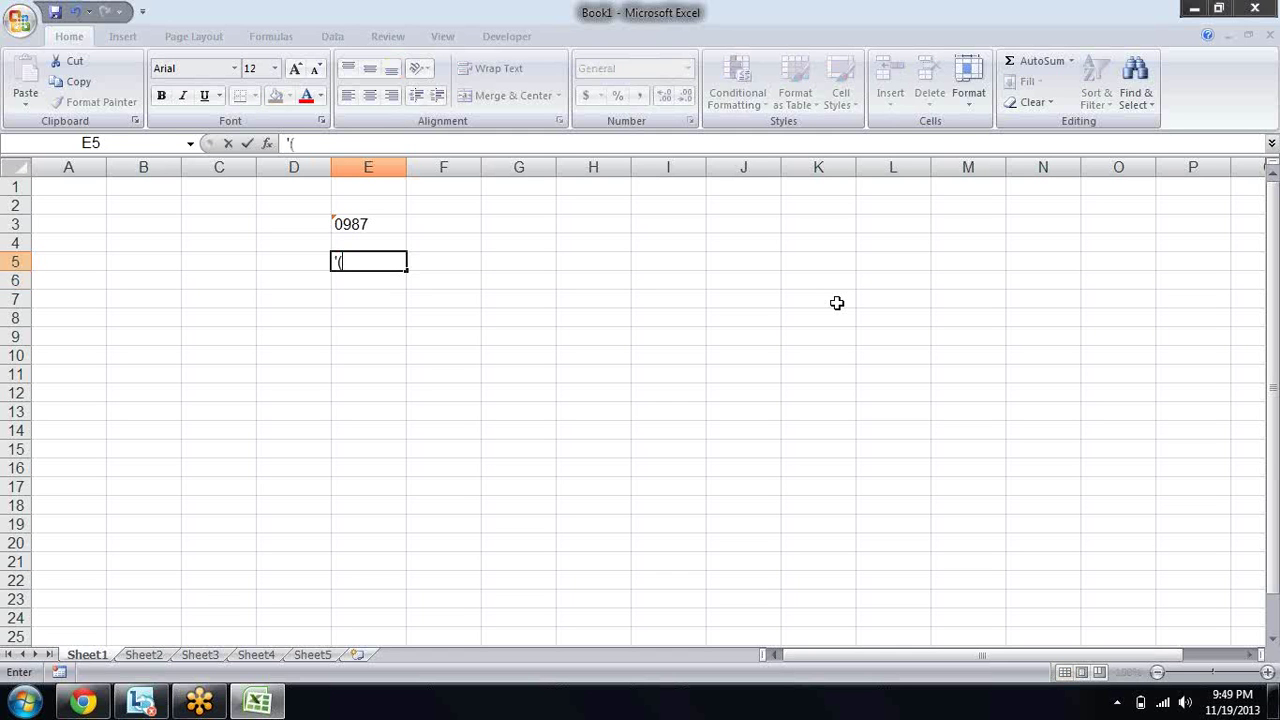
text())
key(Return)
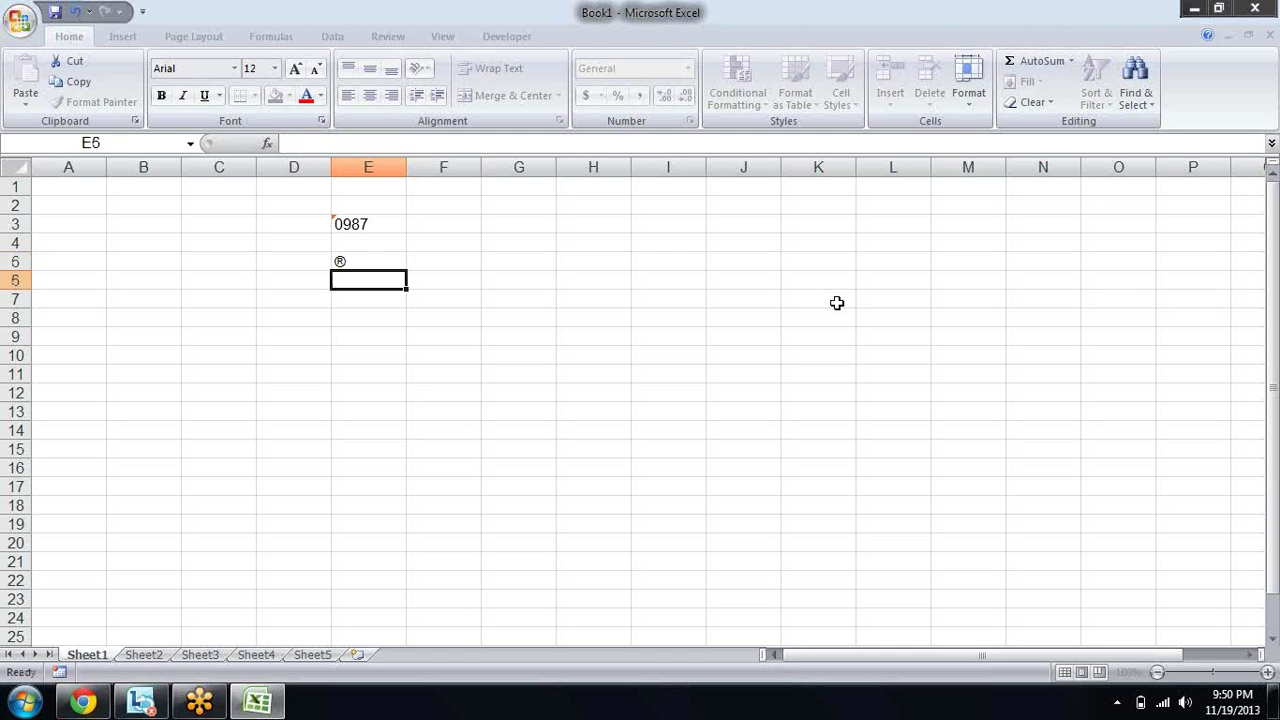
key(Up)
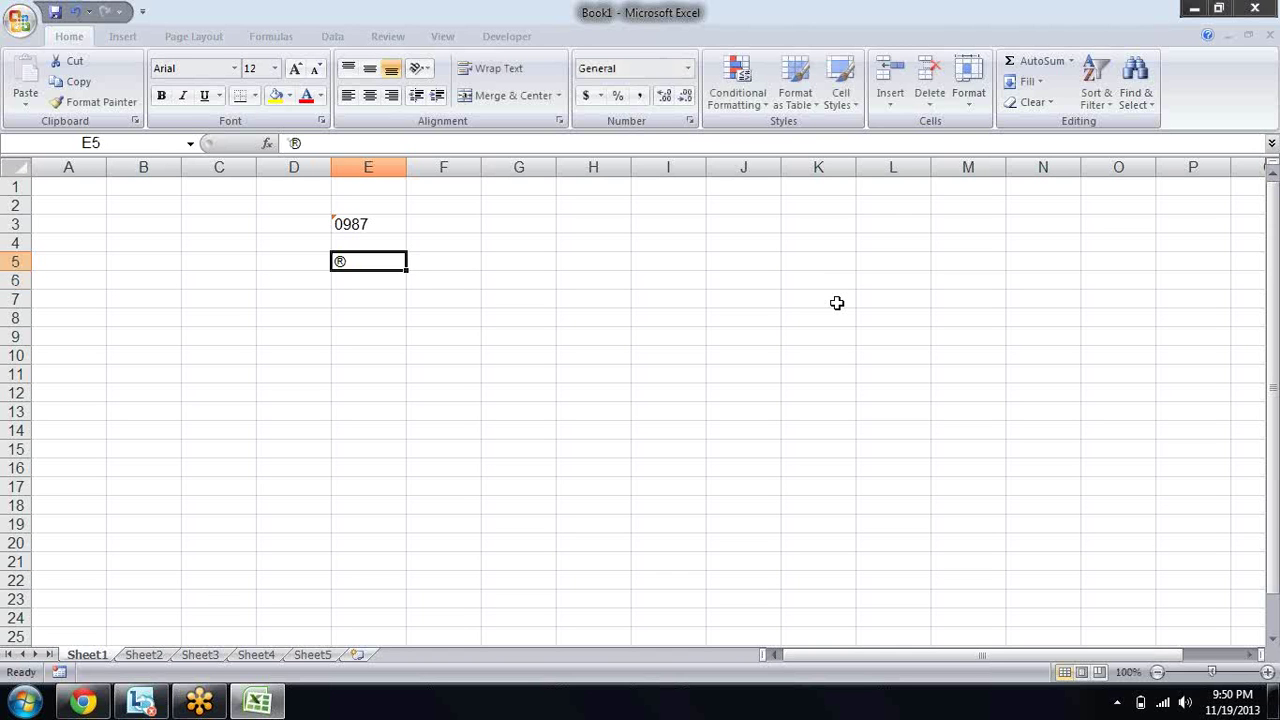
key(Delete)
click(20, 22)
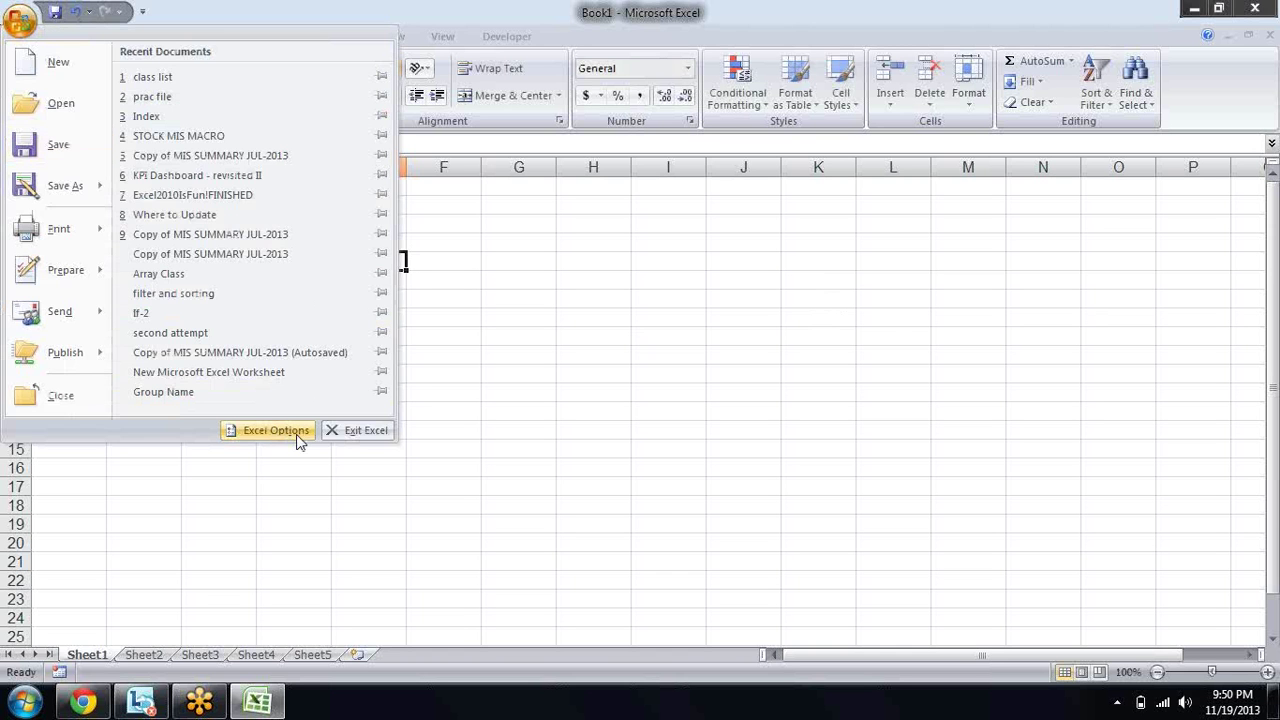
click(449, 297)
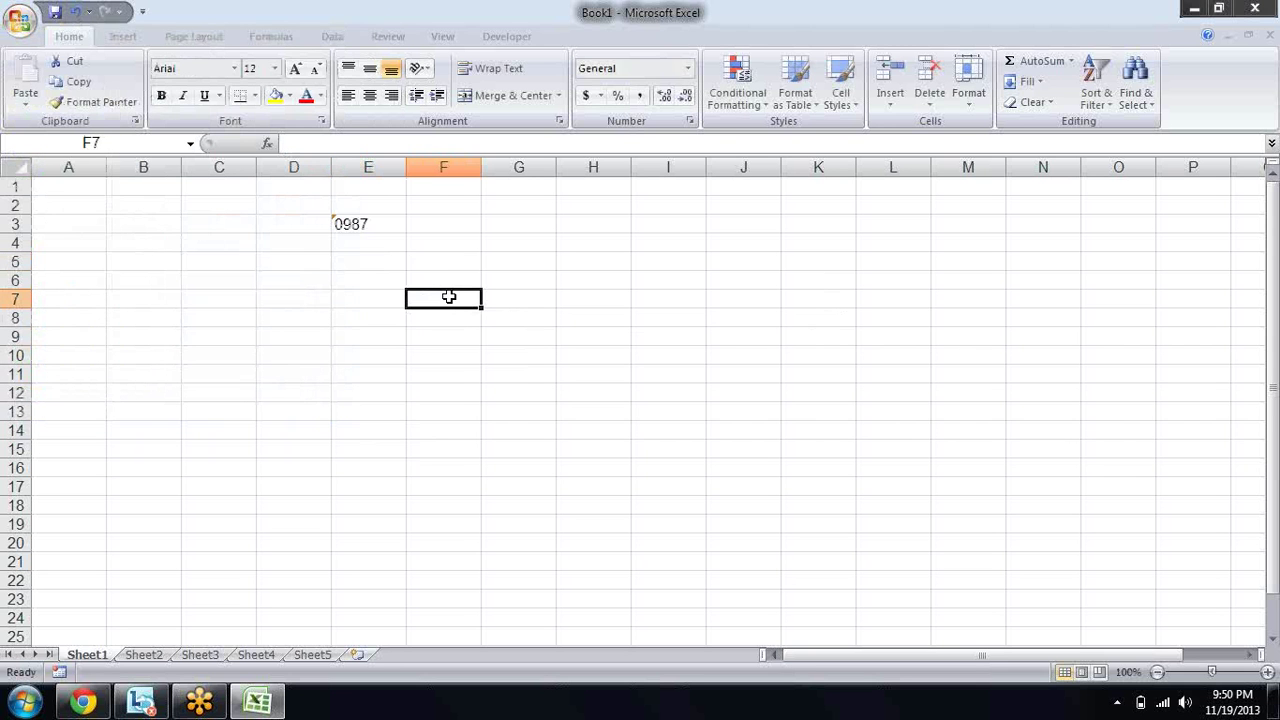
text((C)
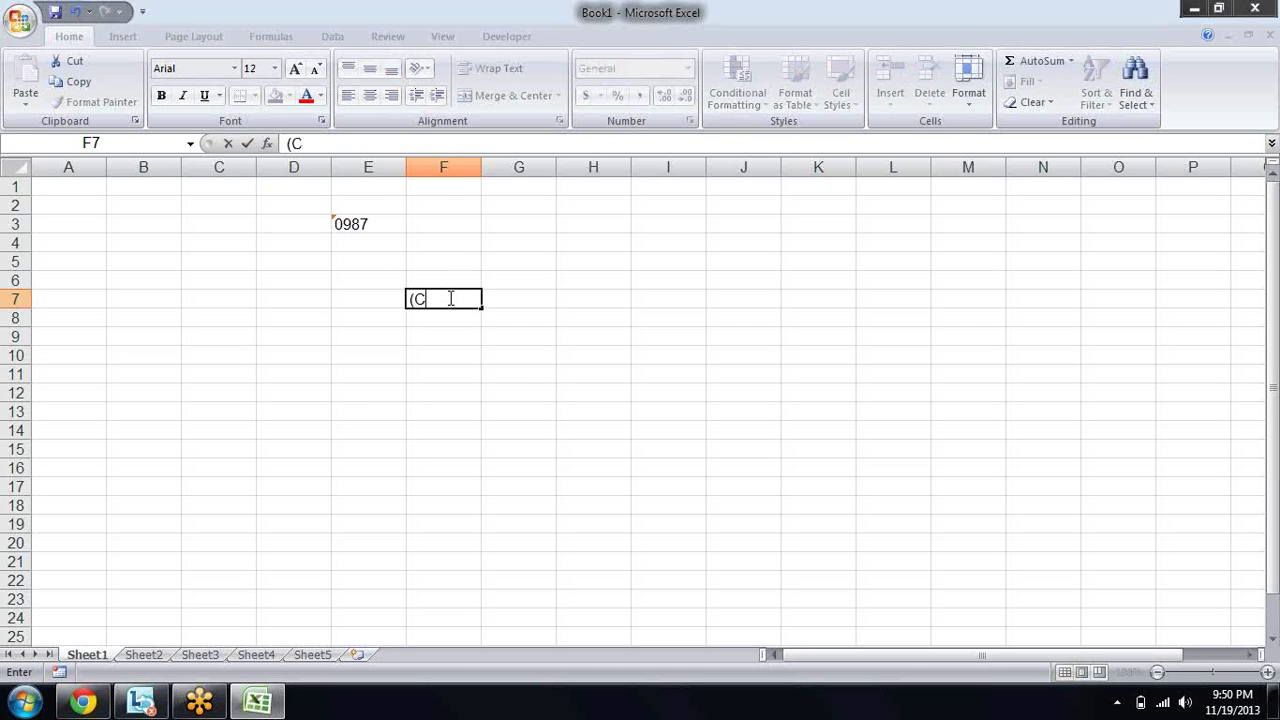
key(Return)
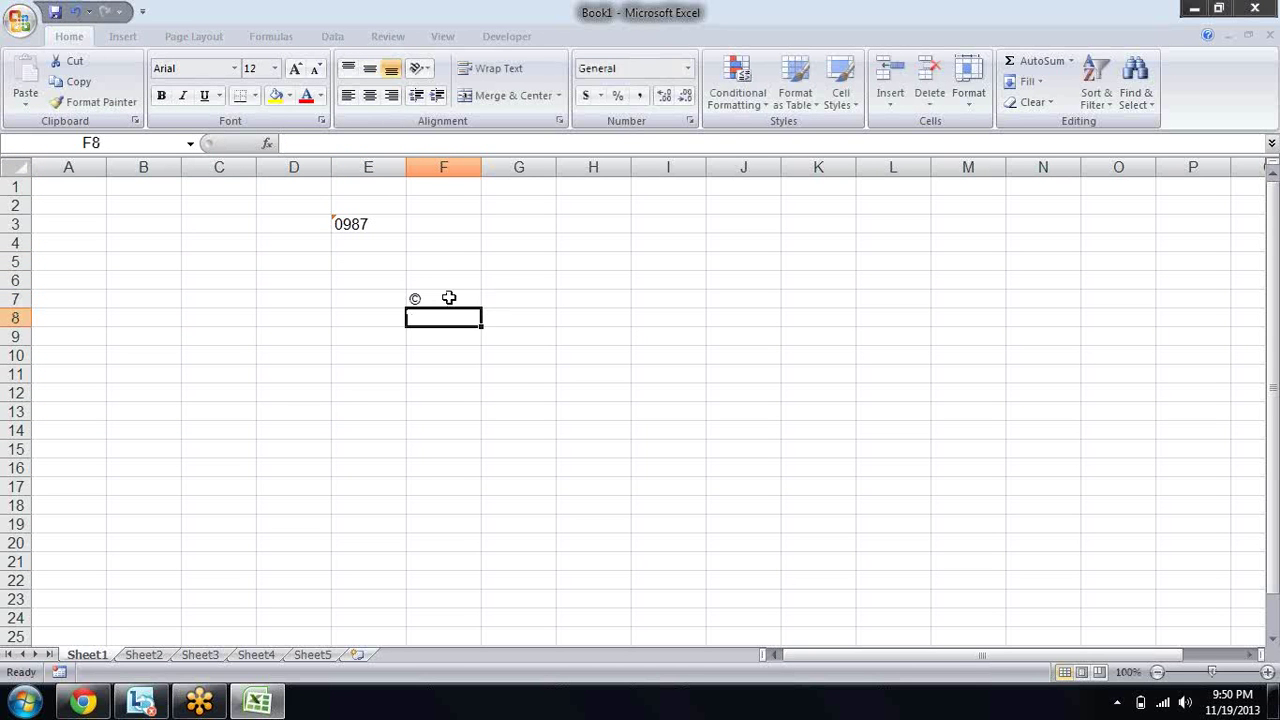
click(449, 297)
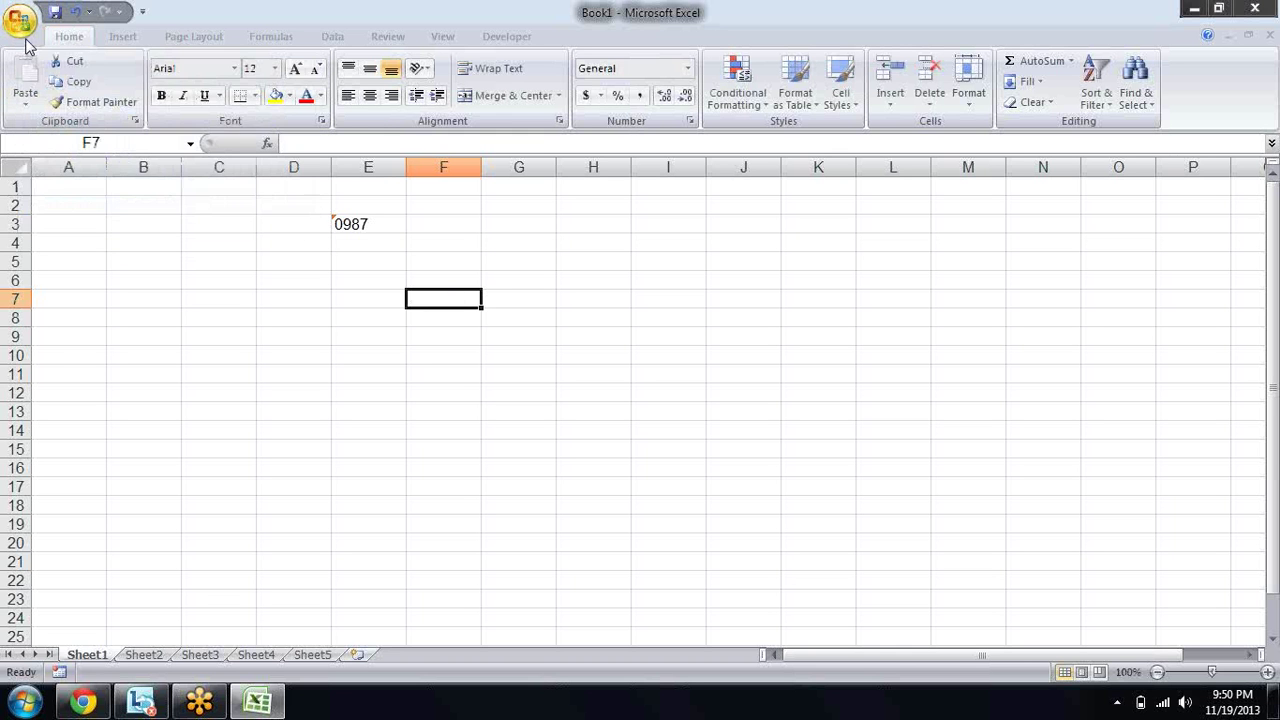
click(22, 22)
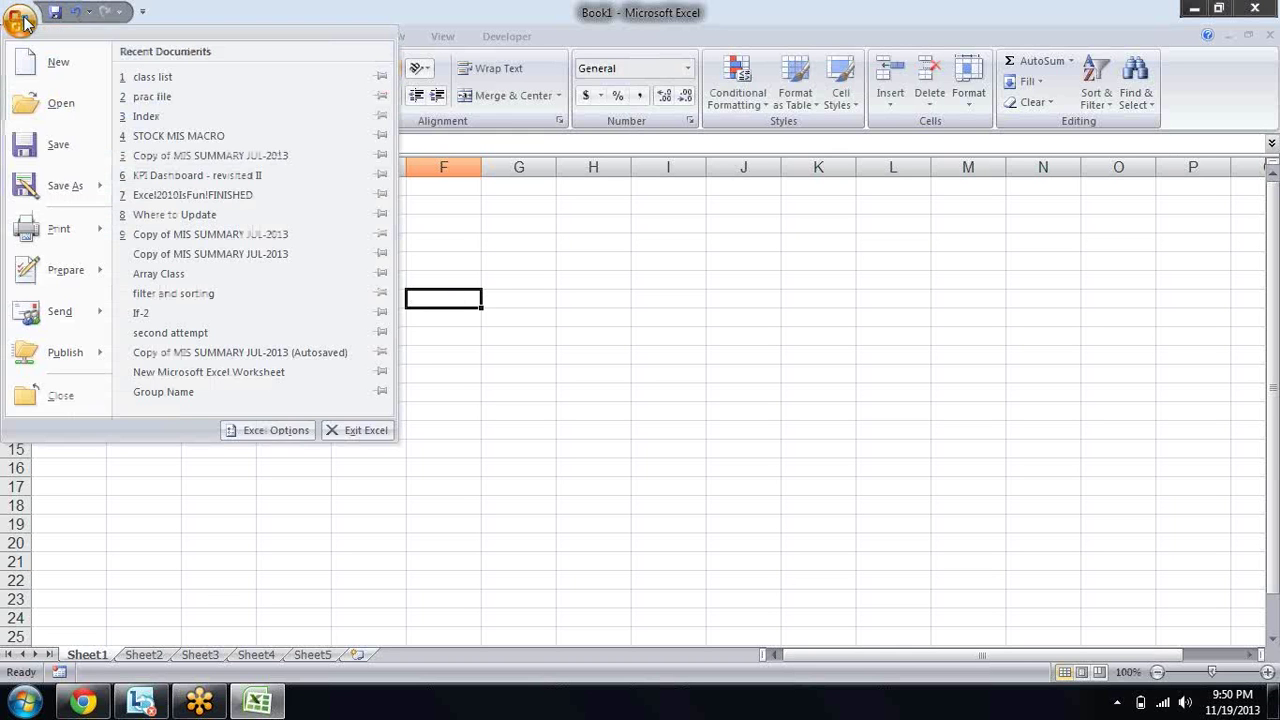
click(262, 430)
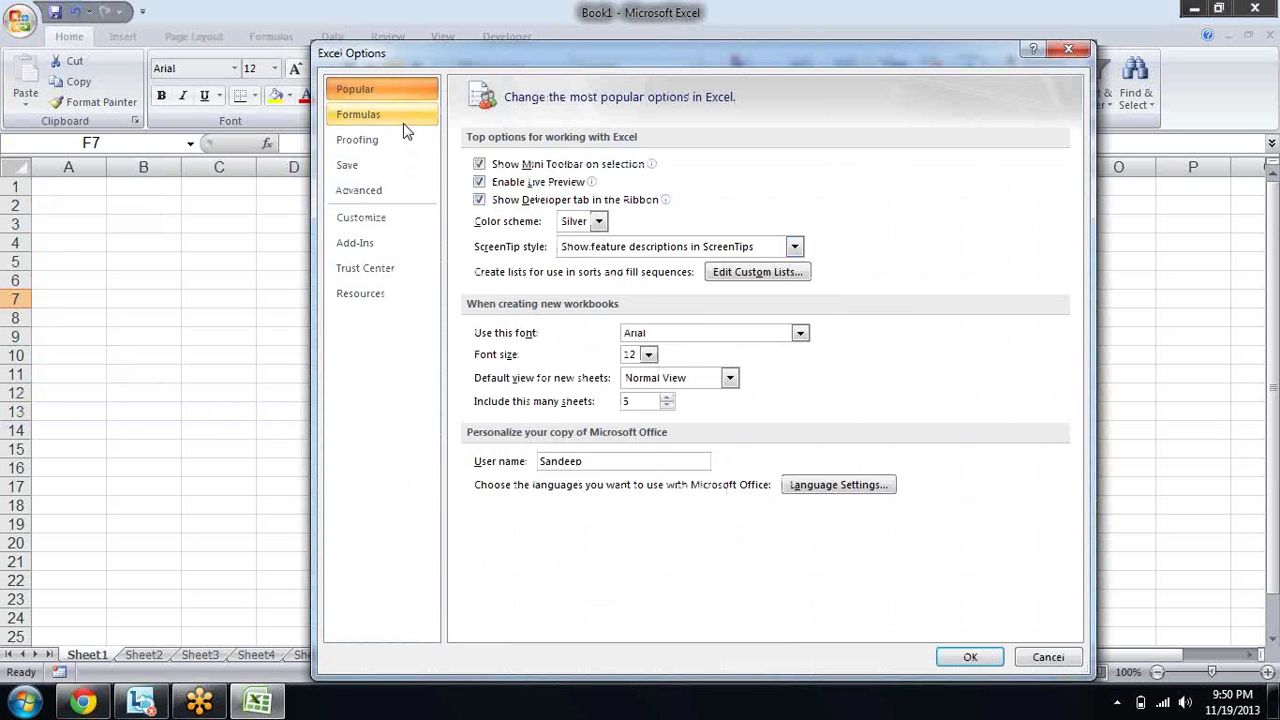
click(395, 148)
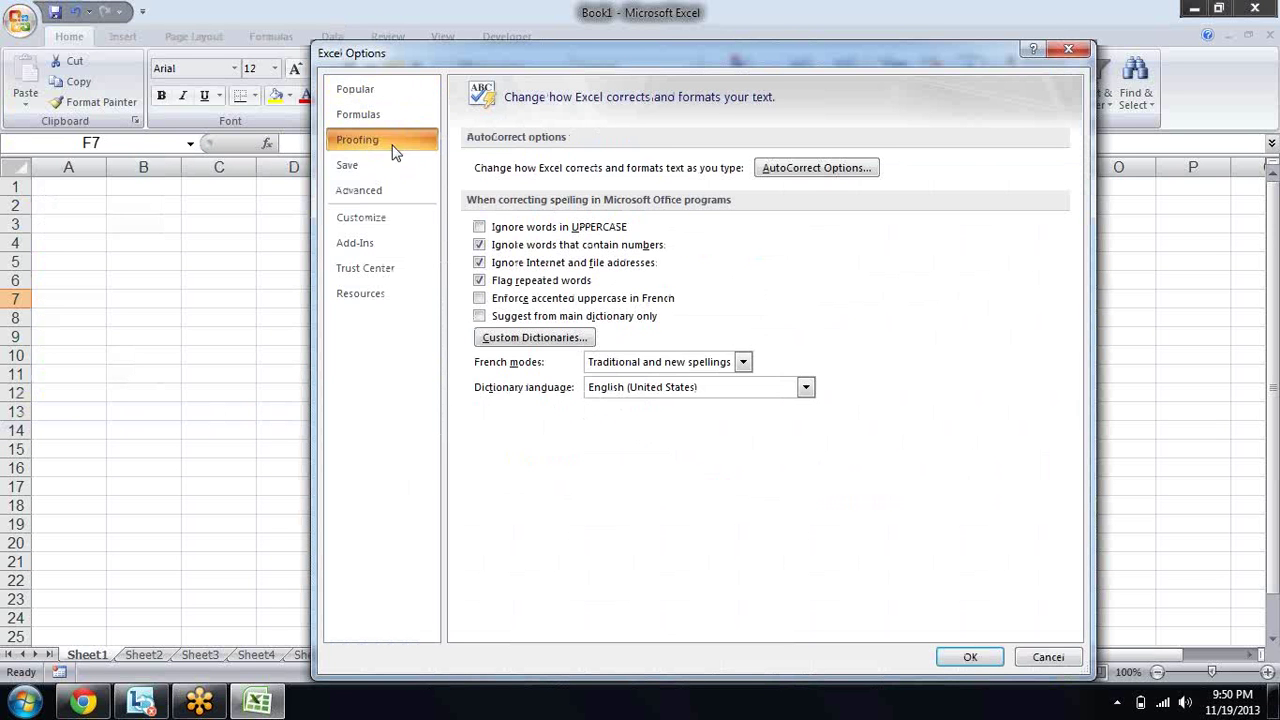
click(826, 172)
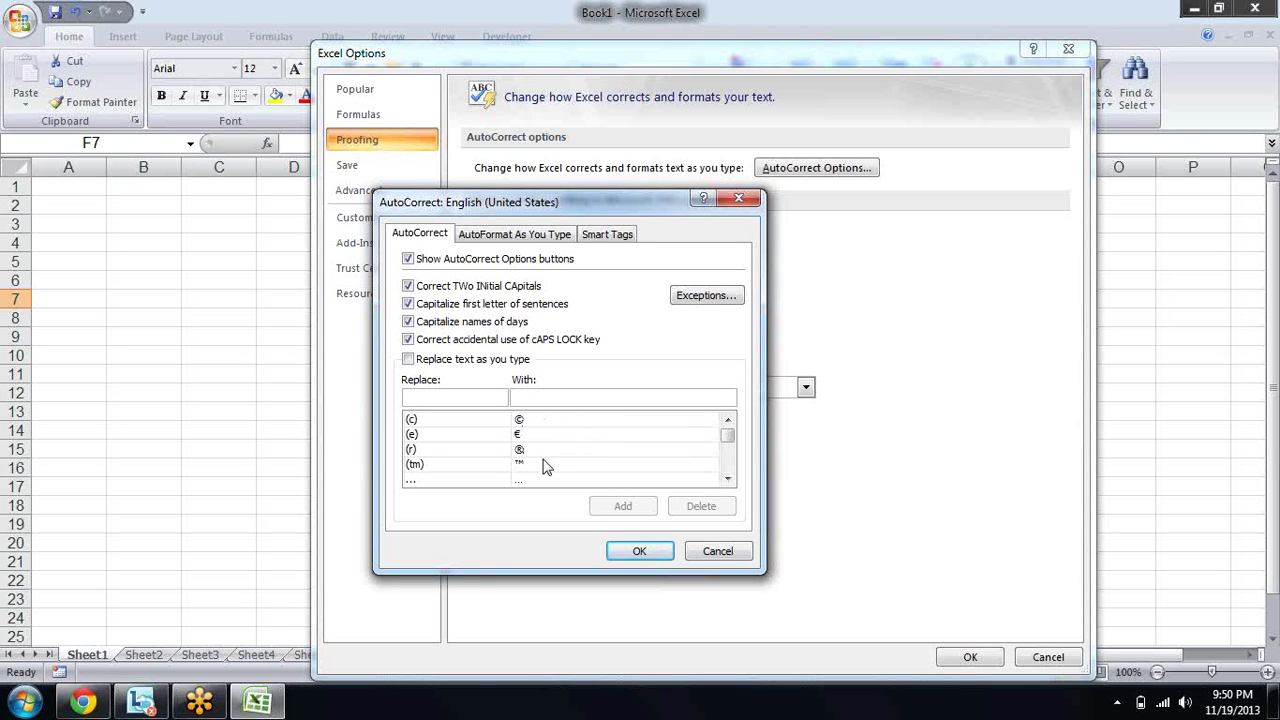
click(504, 397)
click(640, 550)
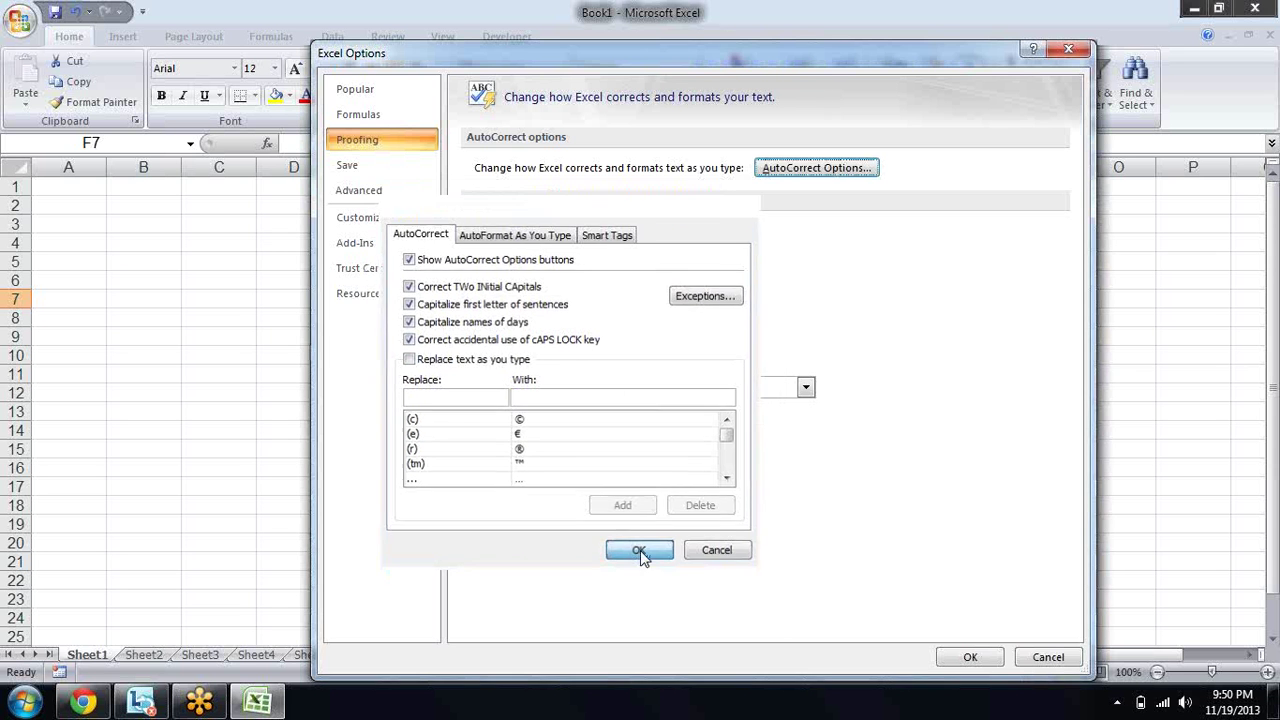
Close Excel Options and type (R) in F7 and (C) in F8, which stay unconverted.
click(972, 657)
text(()
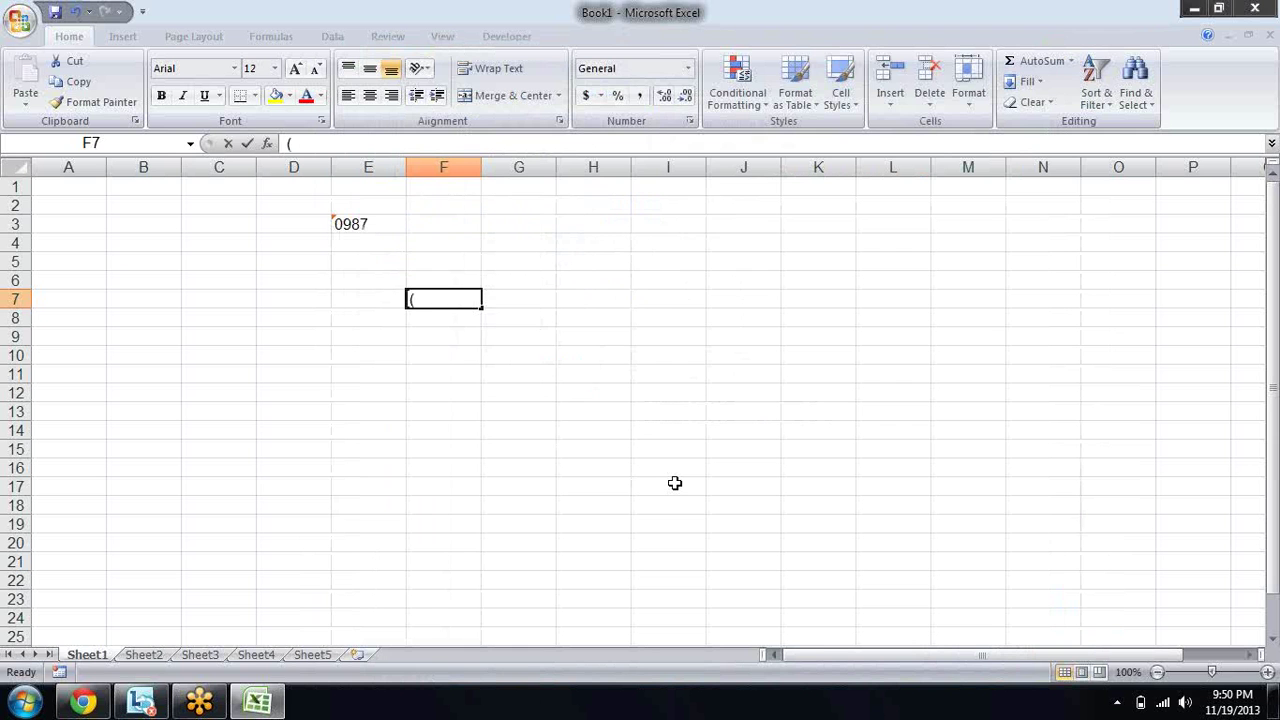
text(R)
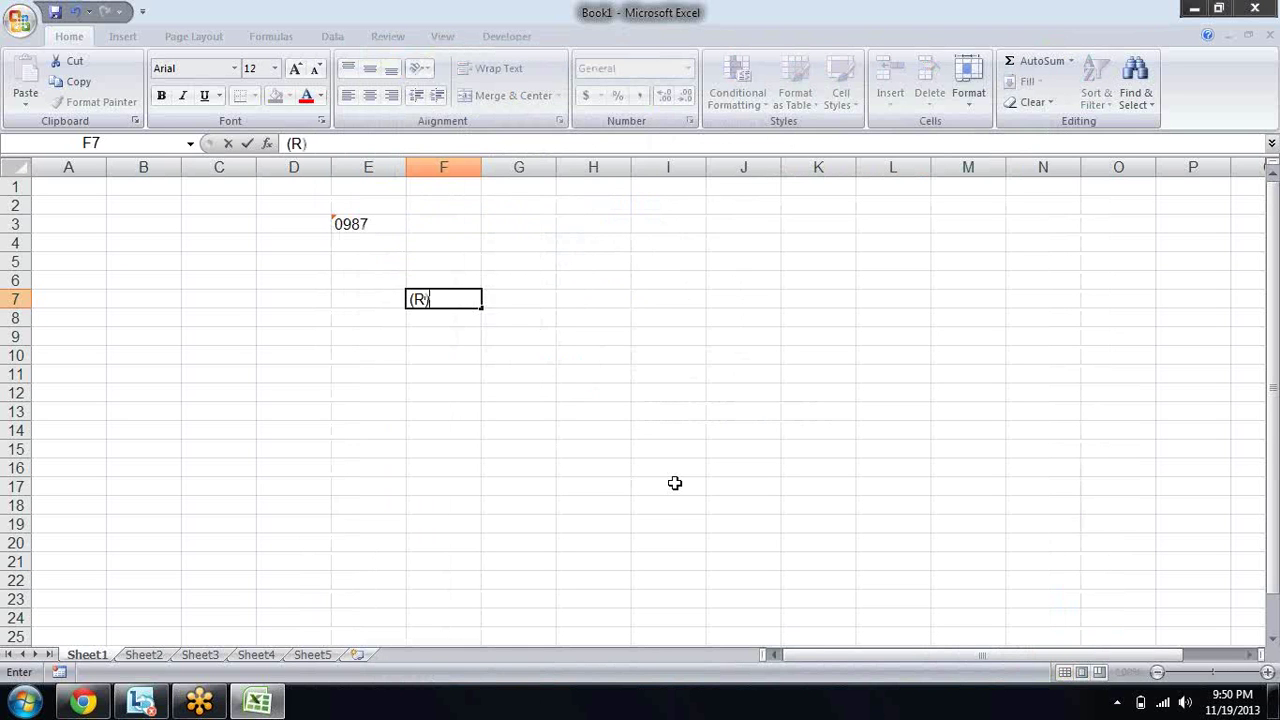
key(Return)
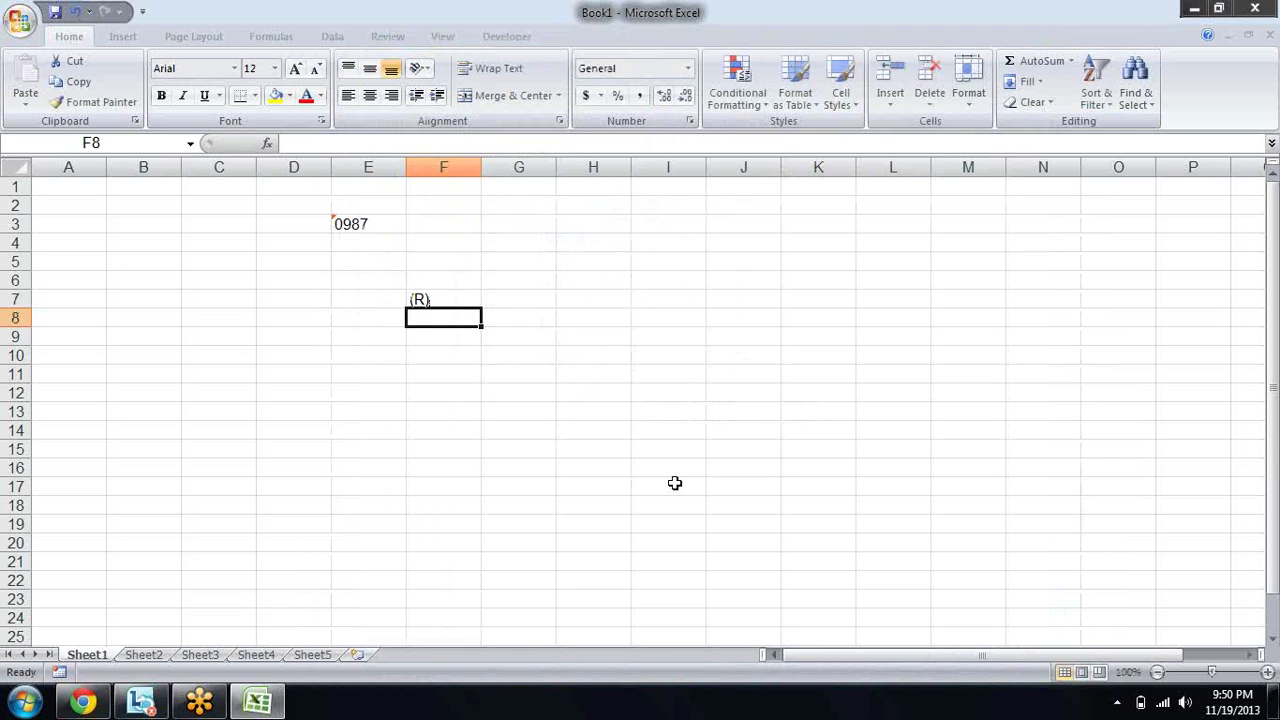
text((C))
key(Return)
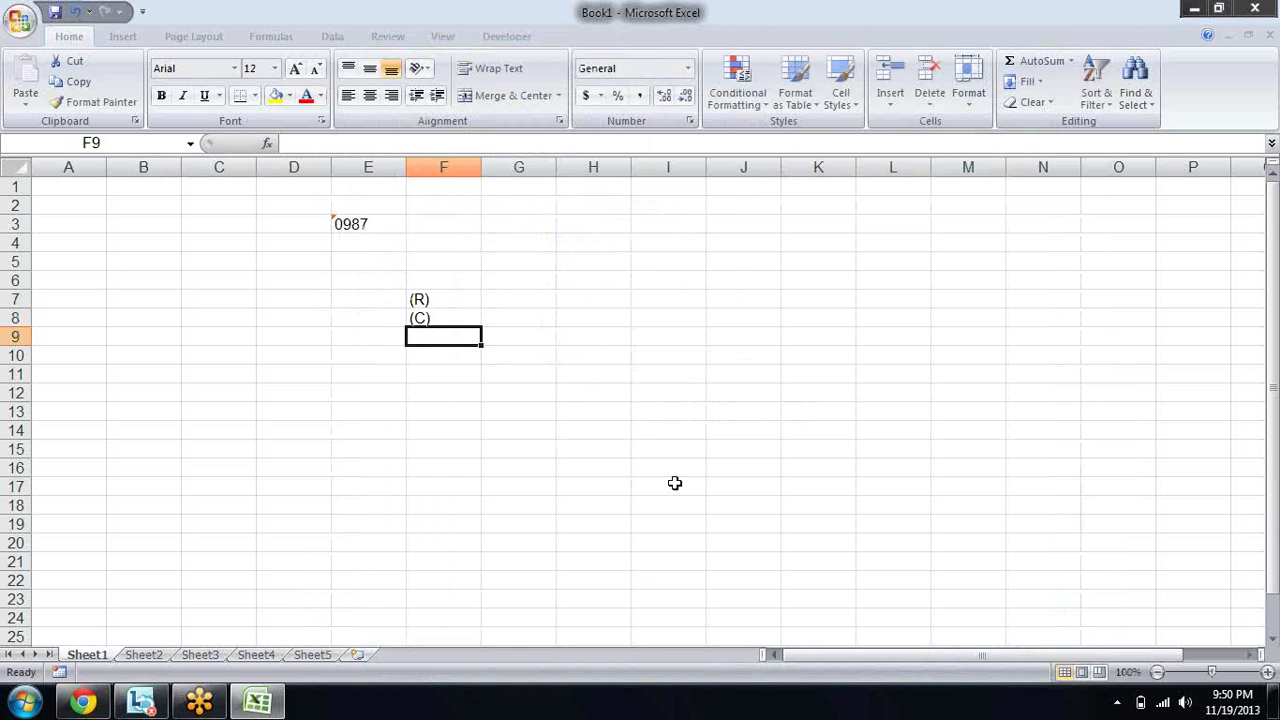
Delete the (R) and (C) test entries from F7 and F8, then move up to A5.
key(Up)
key(Up)
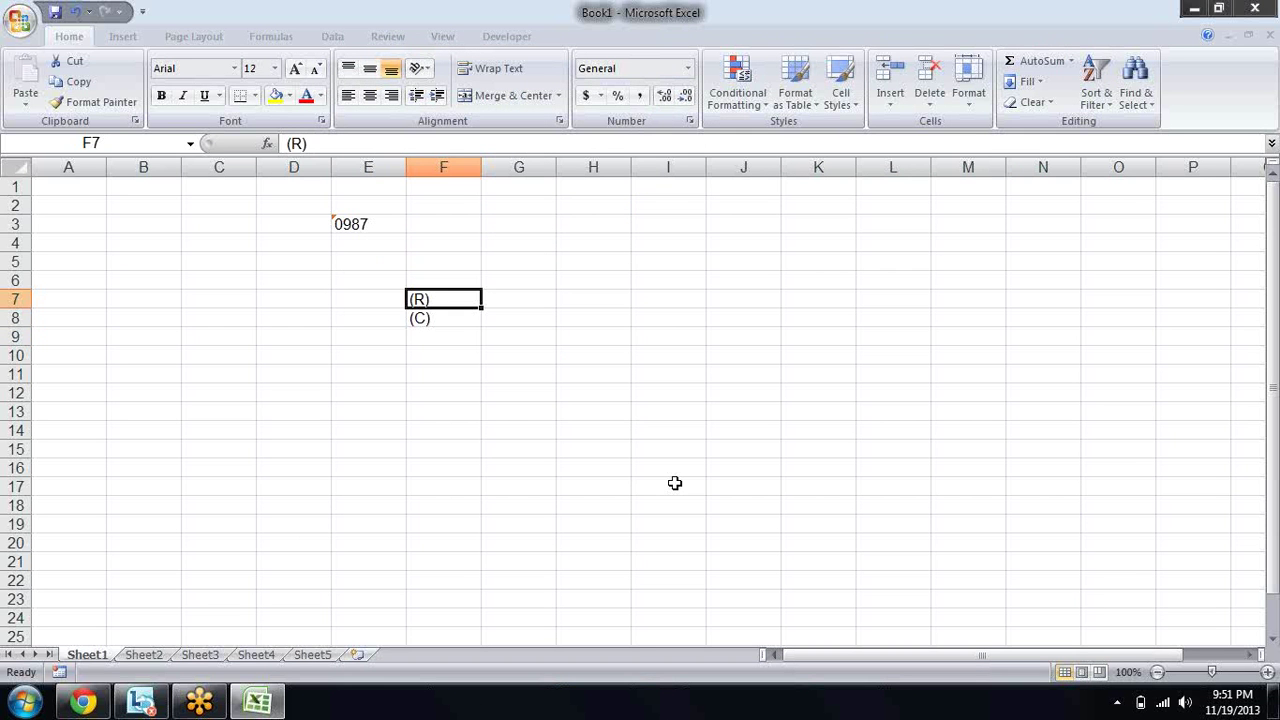
key(Delete)
key(Down)
key(Delete)
key(Home)
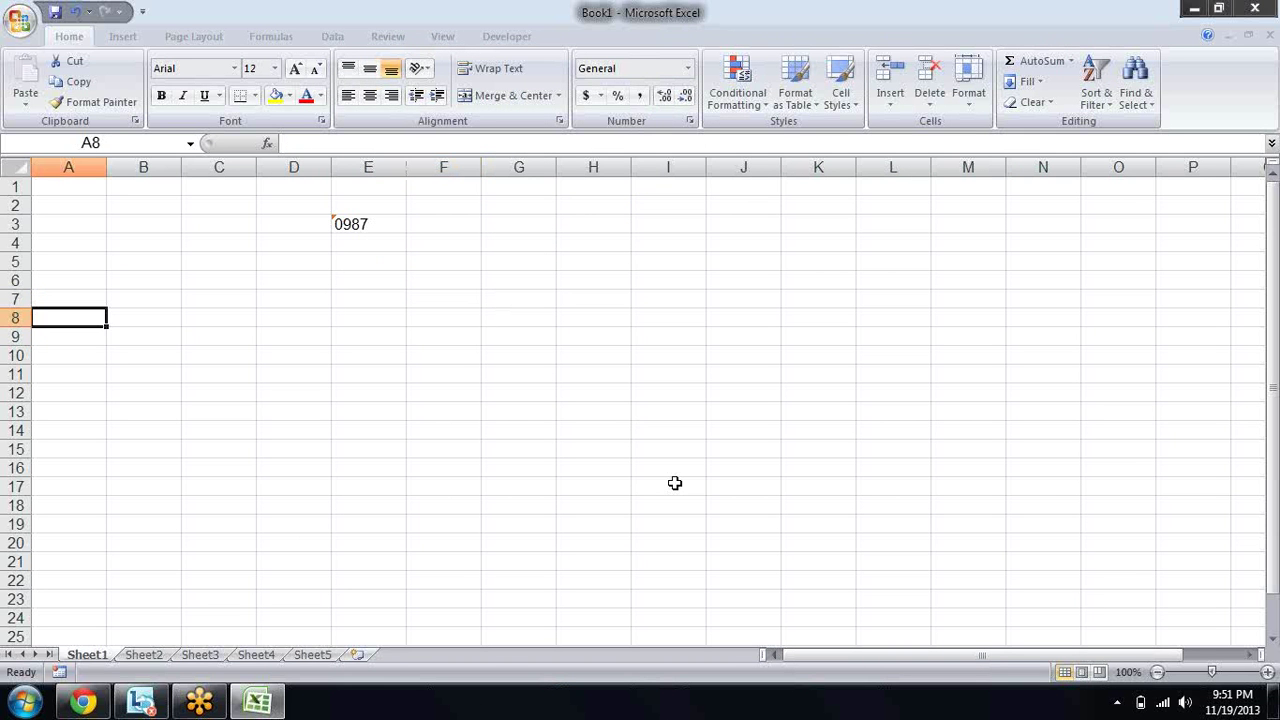
key(Up)
key(Up)
key(Up)
Review the AutoFormat As You Type tab of Proofing's AutoCorrect Options, then close both dialogs unchanged.
click(25, 17)
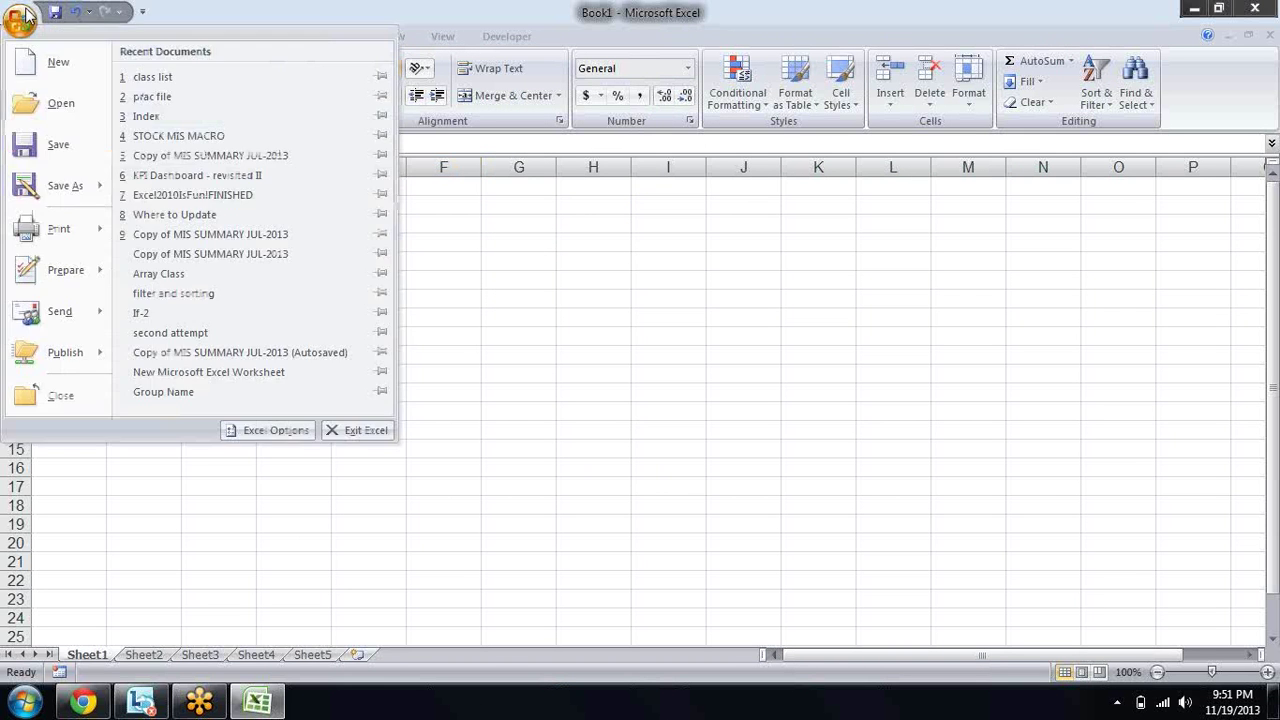
click(270, 431)
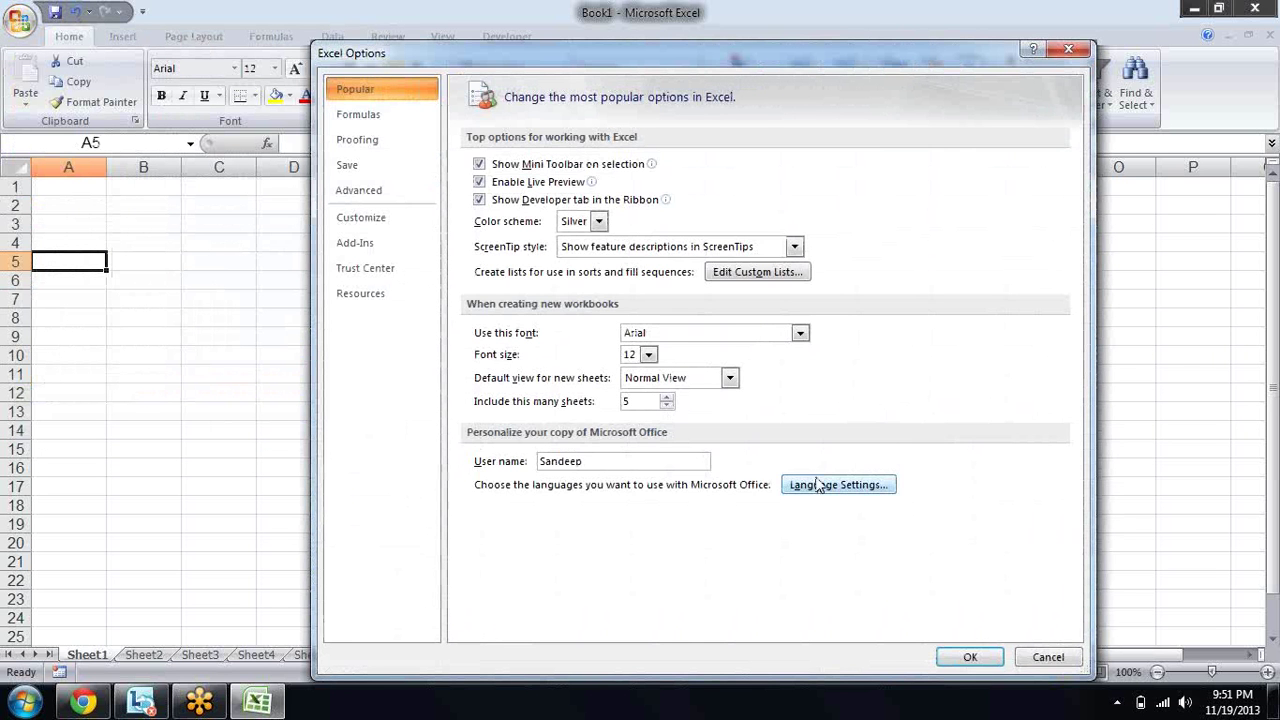
click(393, 143)
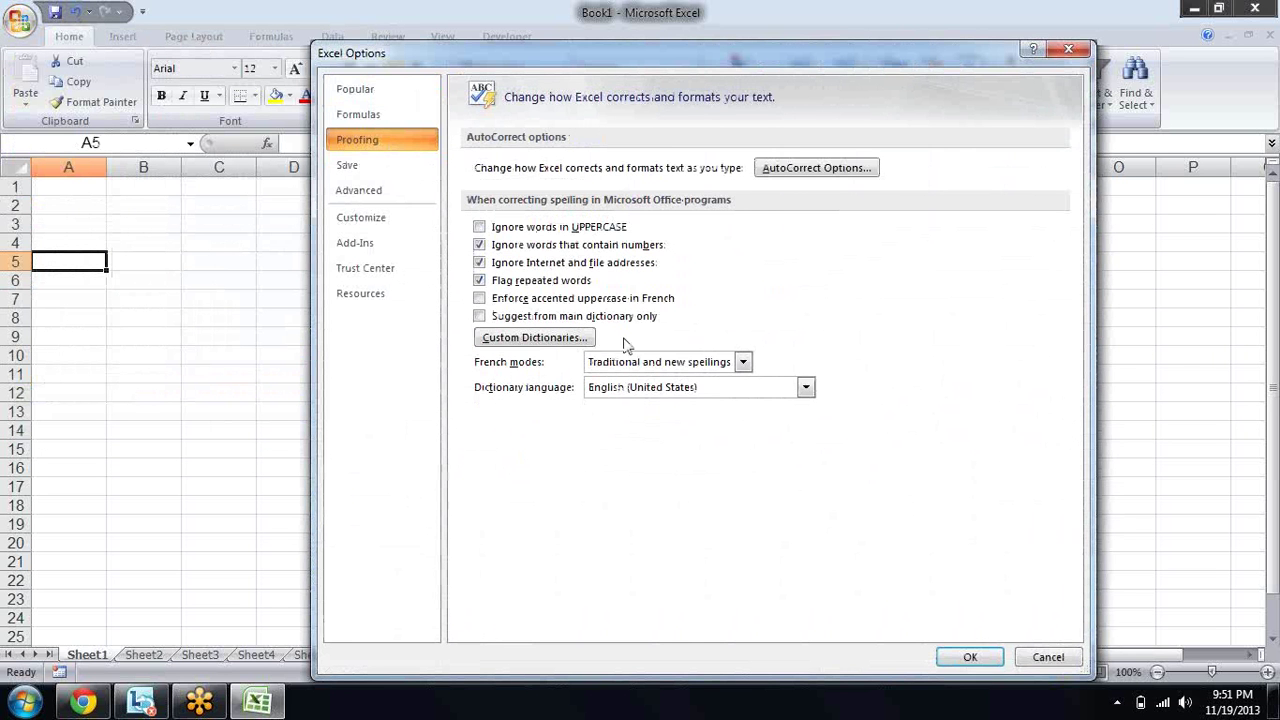
click(806, 170)
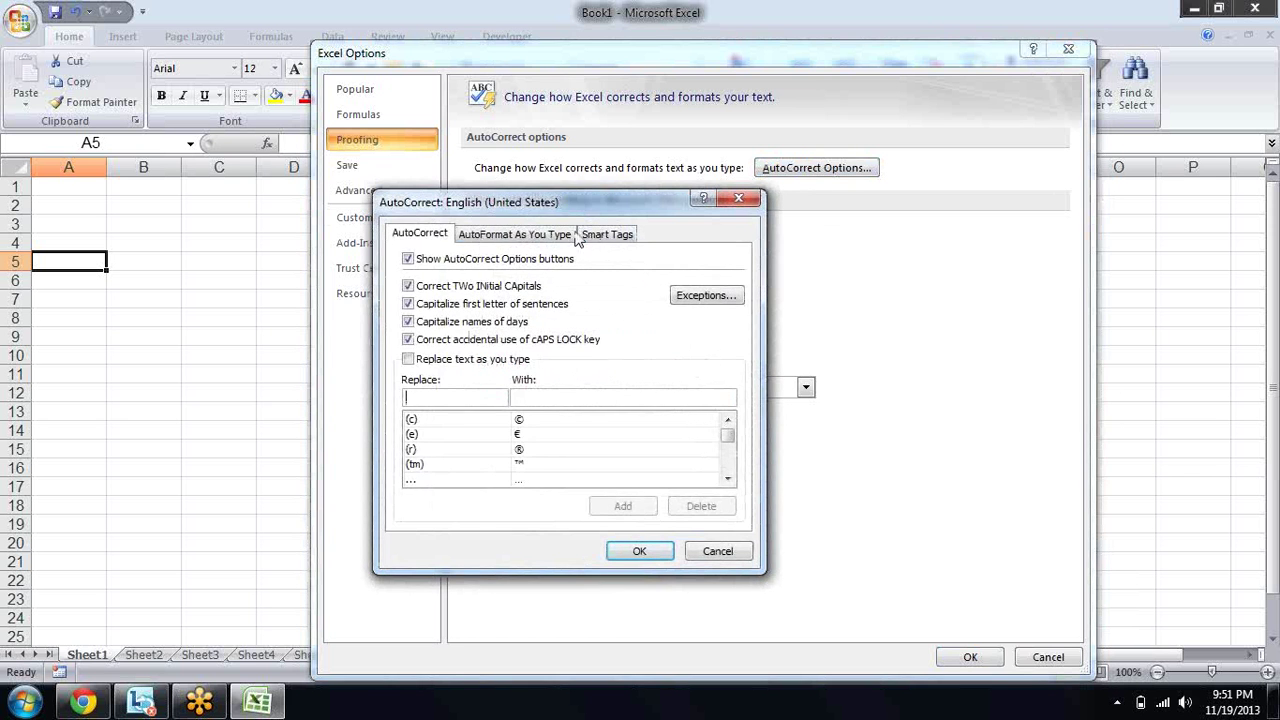
click(522, 240)
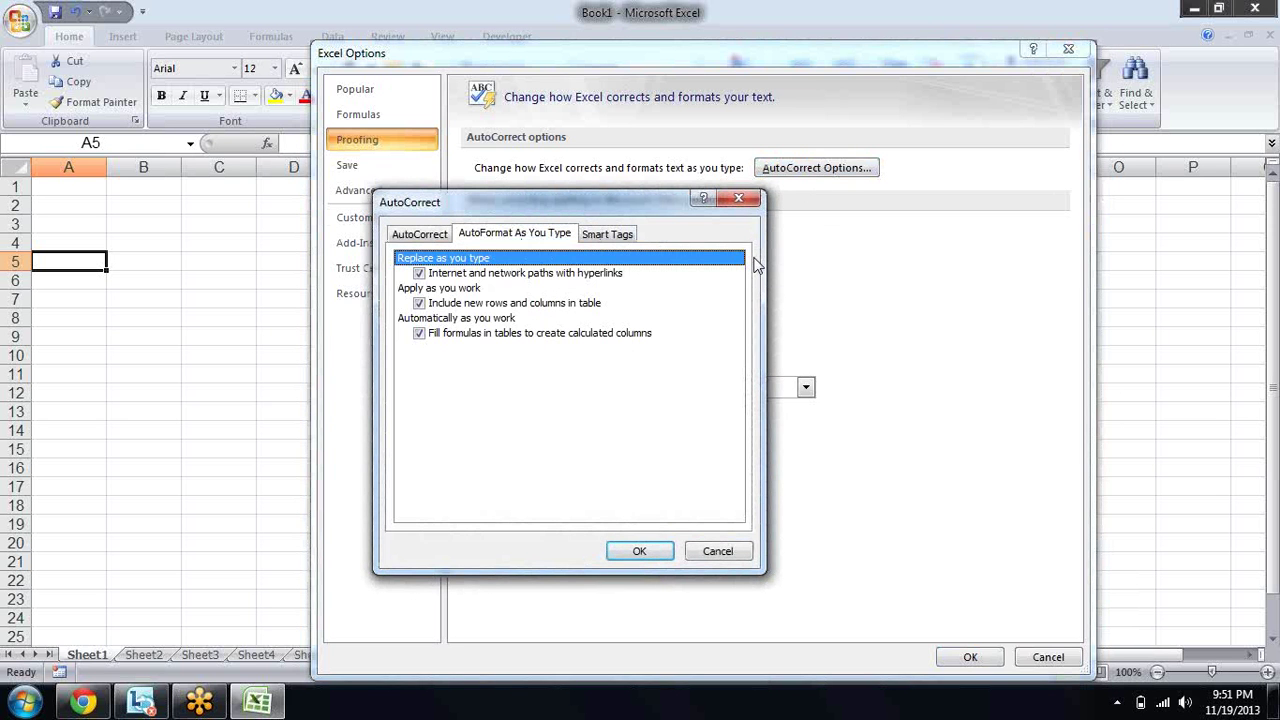
key(Escape)
key(Escape)
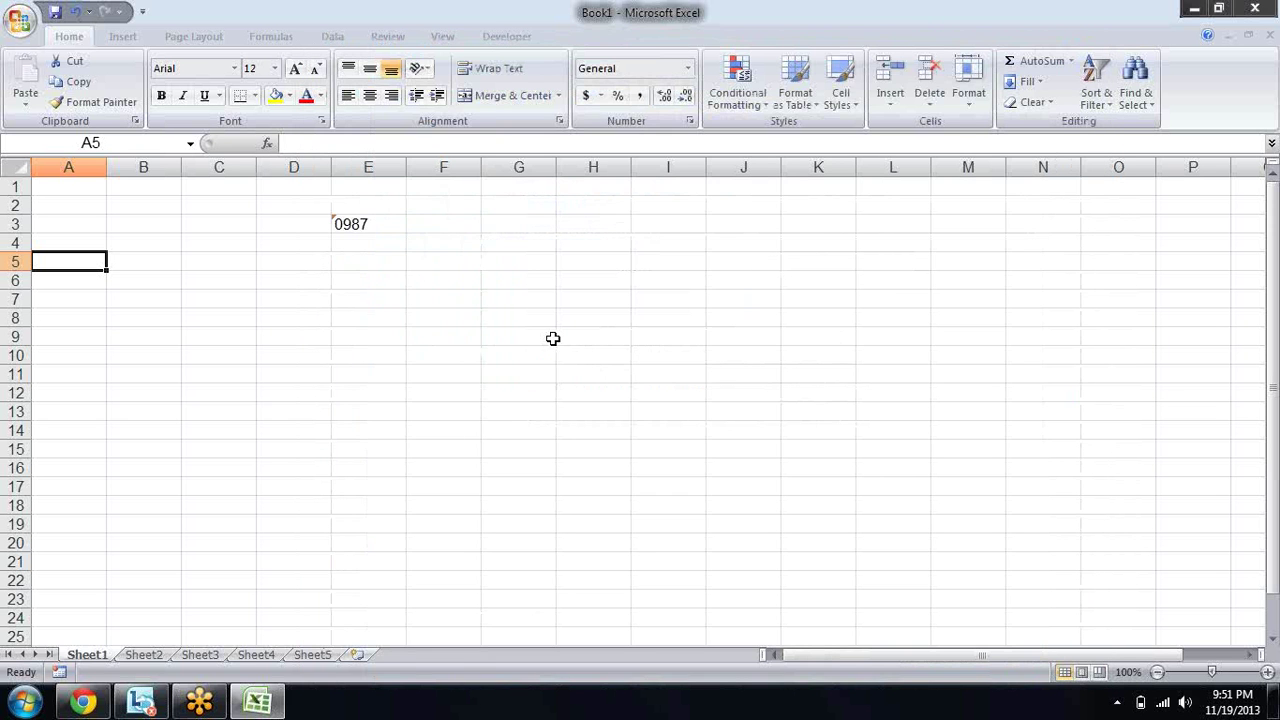
click(428, 258)
text(san)
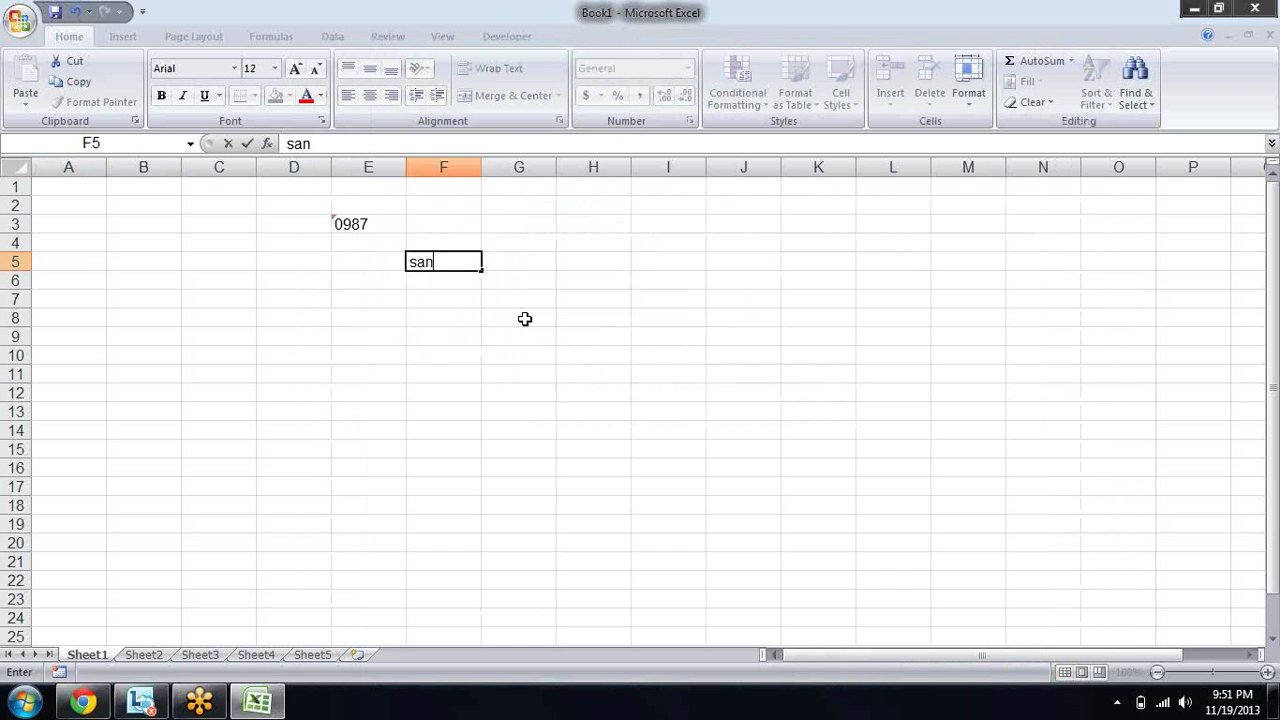
key(BackSpace)
key(BackSpace)
key(BackSpace)
text(ww.)
text(goo)
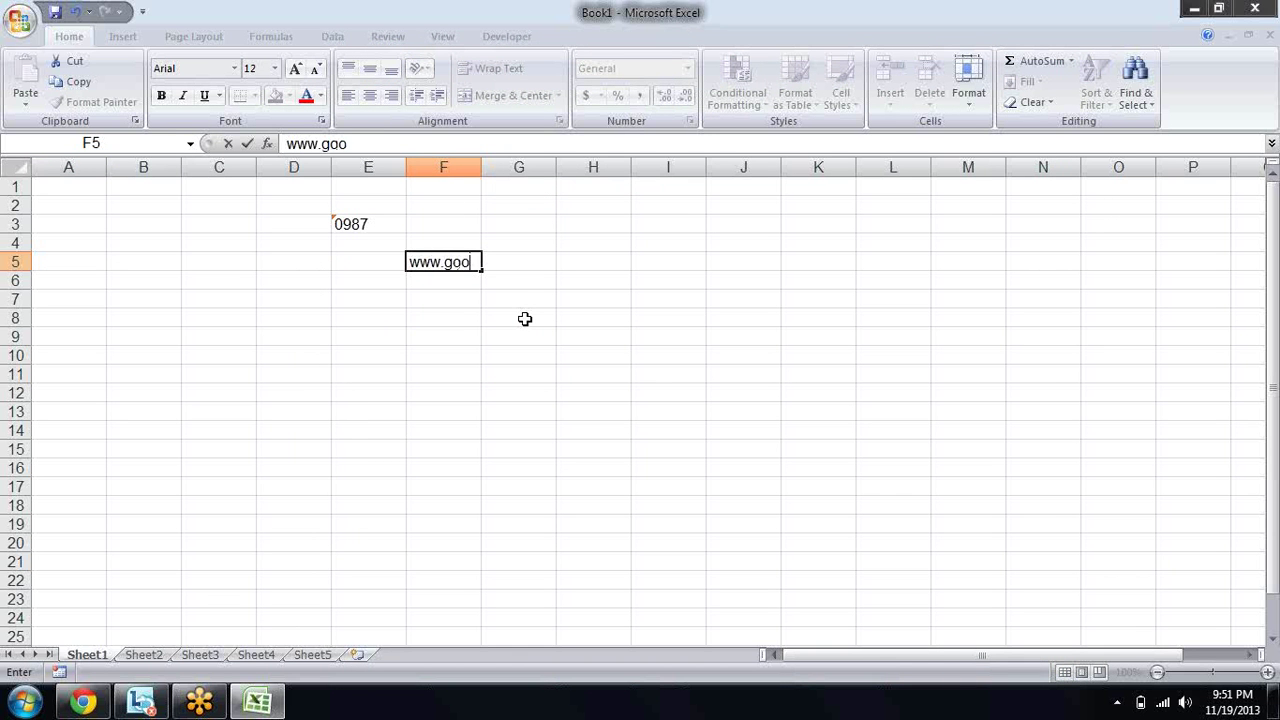
text(gle.com)
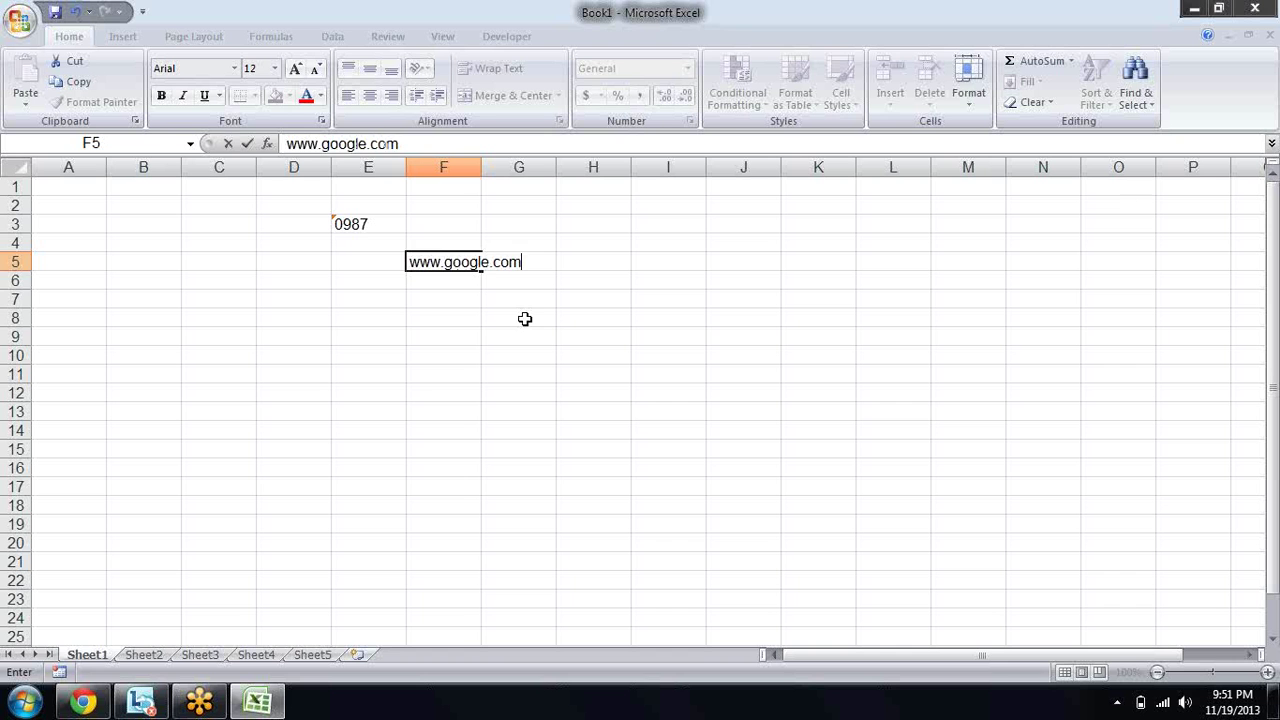
key(Return)
key(Up)
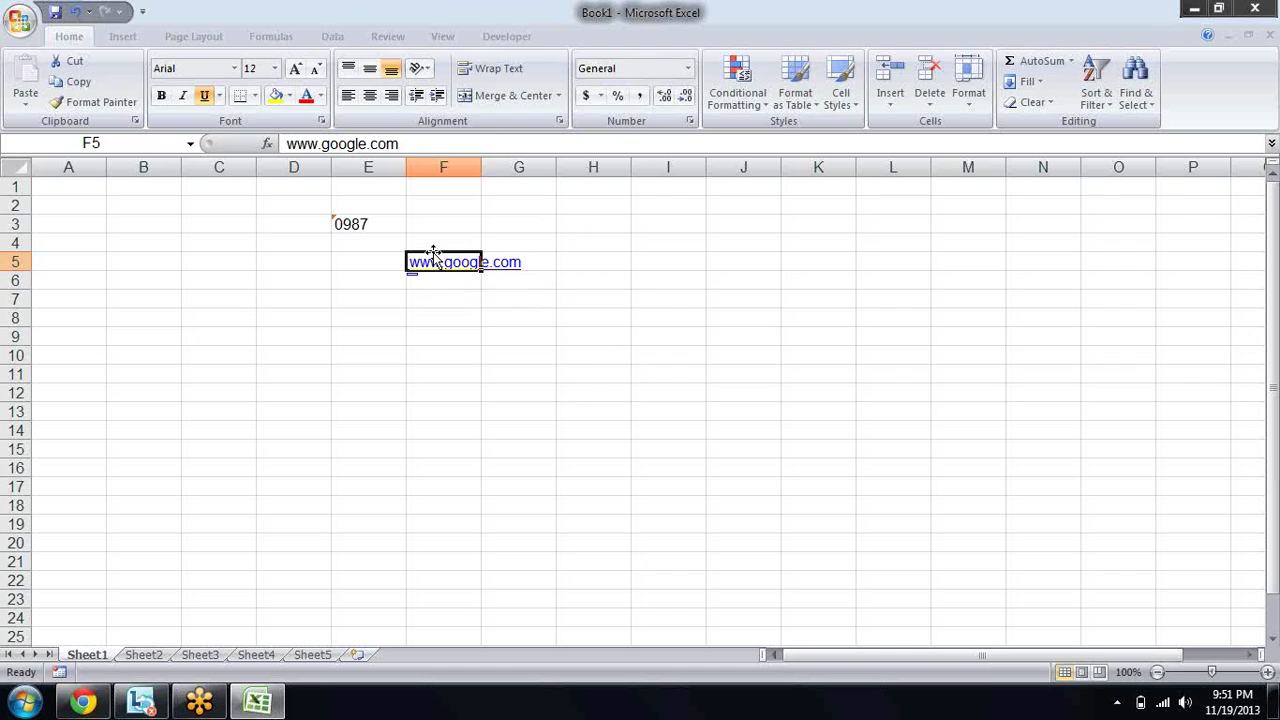
click(418, 135)
key(Escape)
key(F2)
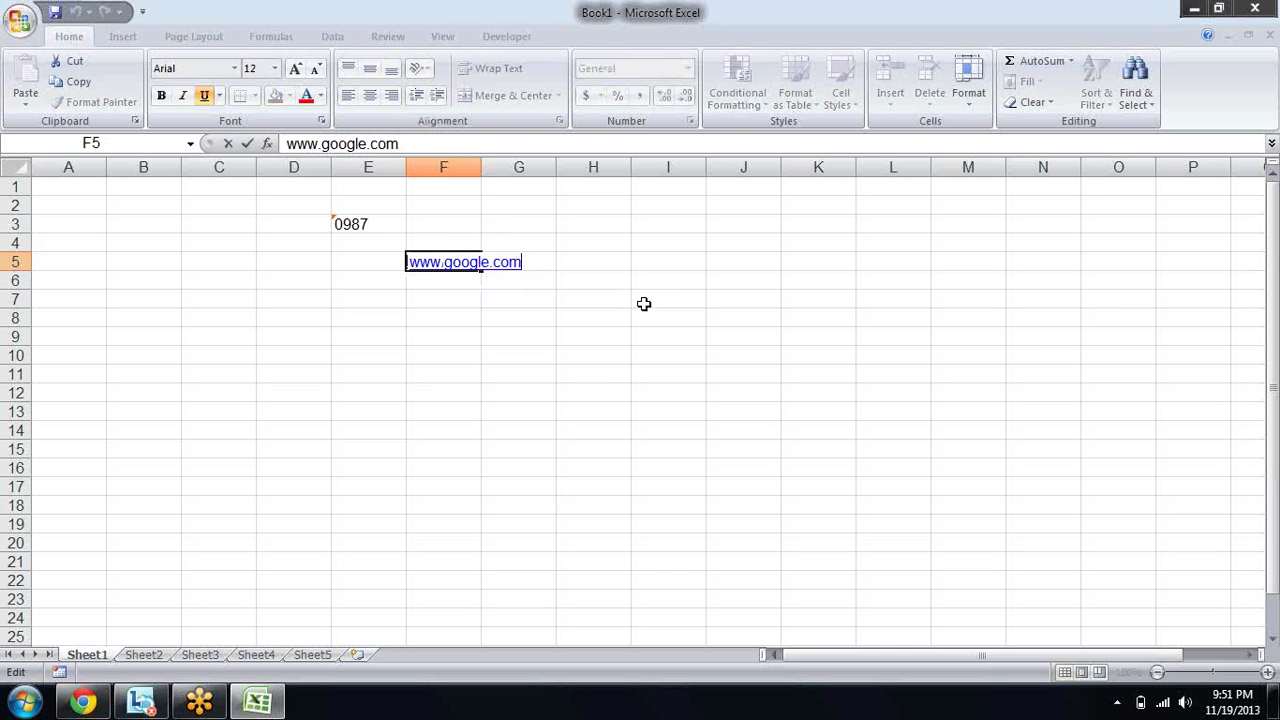
key(Escape)
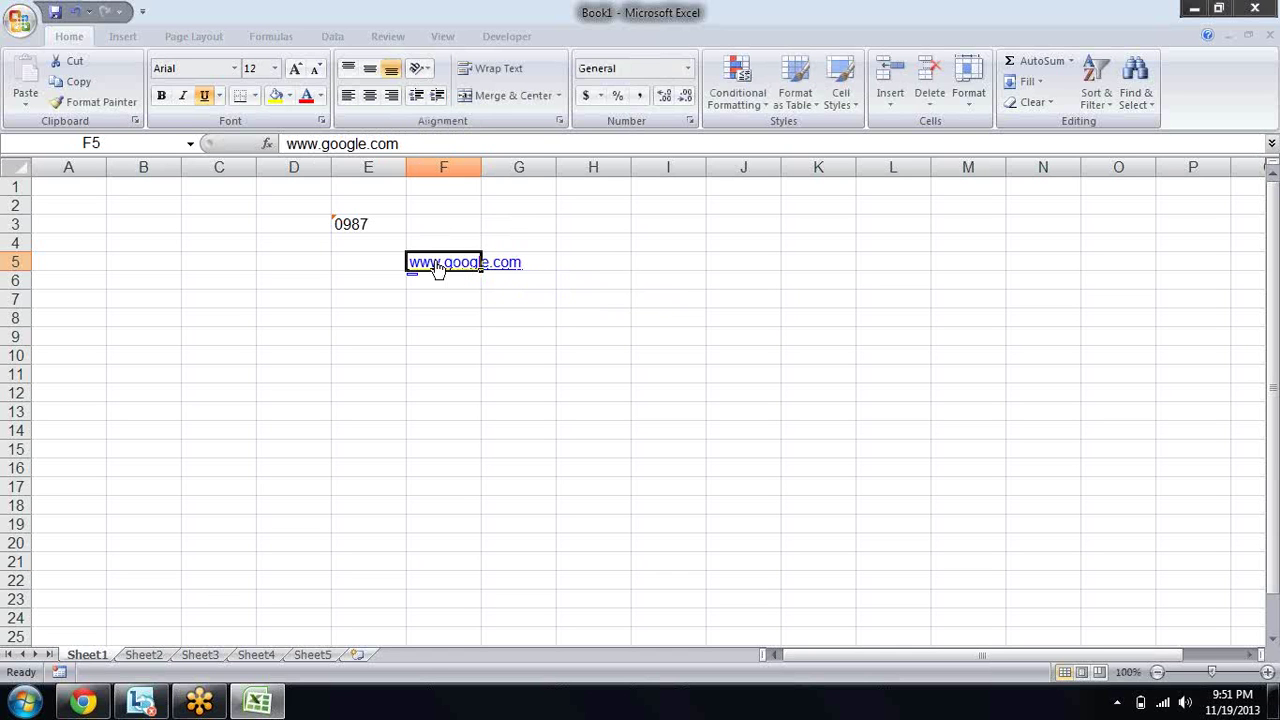
click(428, 268)
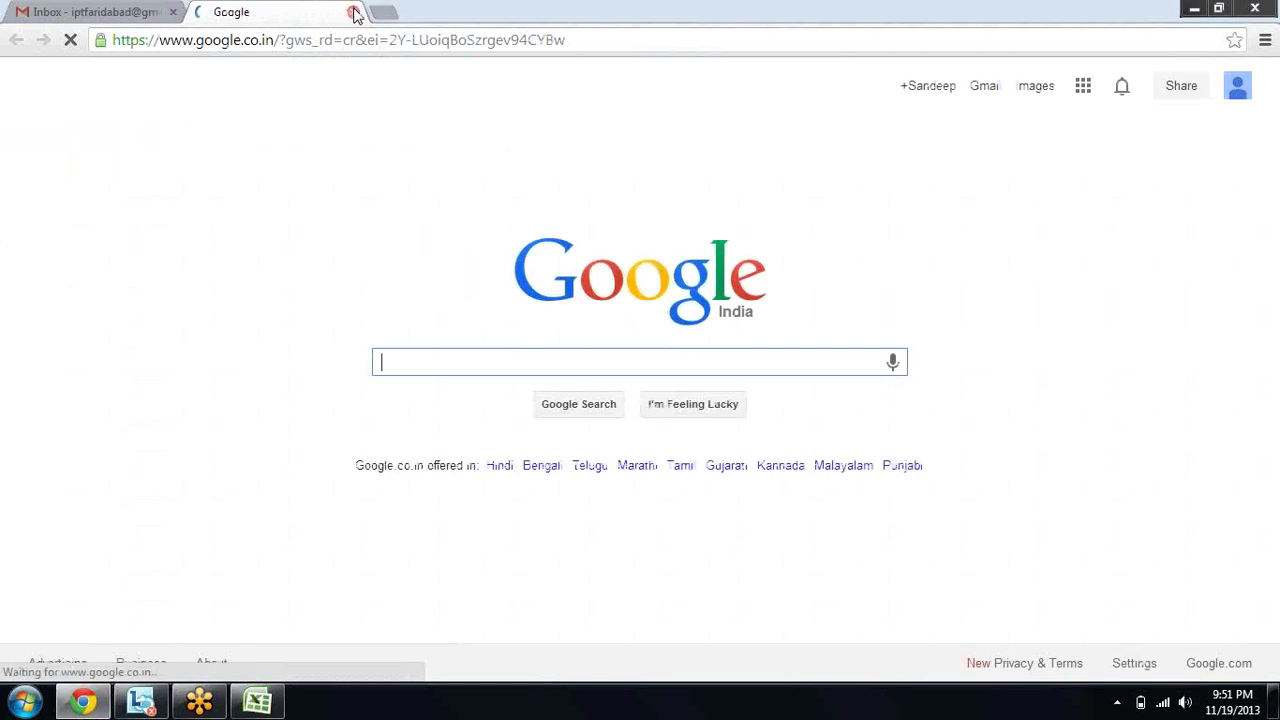
click(355, 11)
key(alt+Tab)
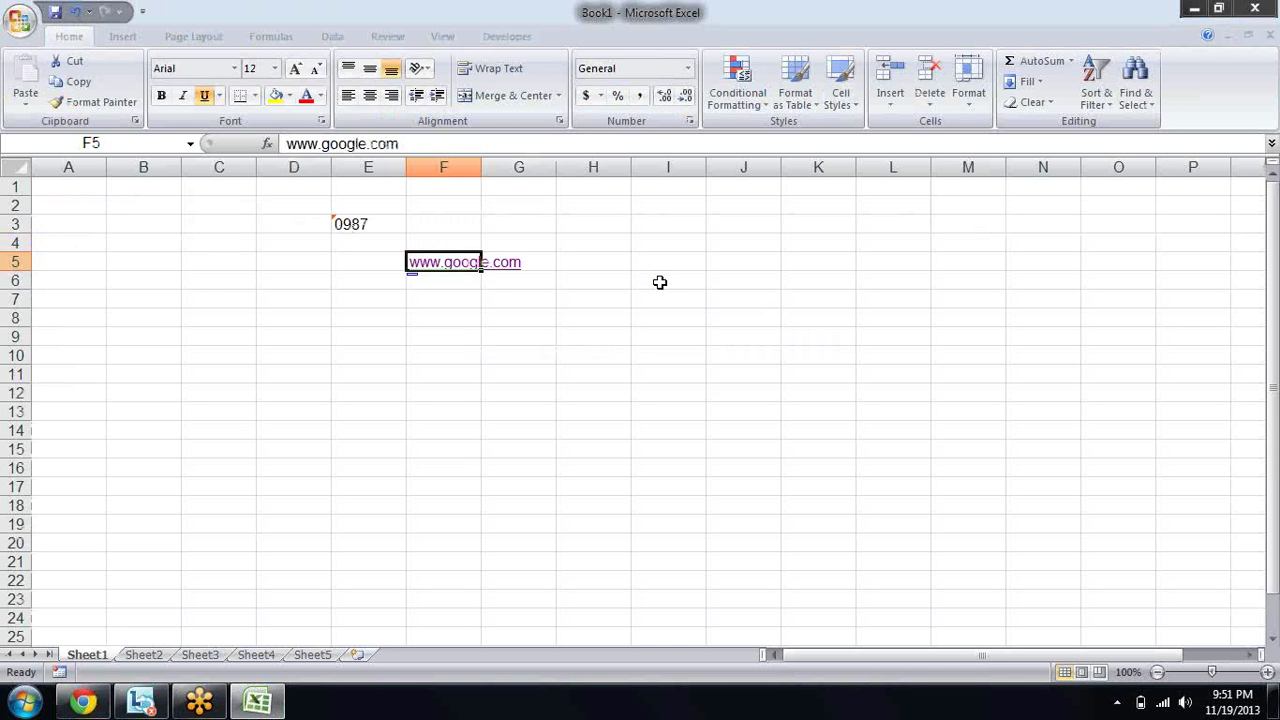
key(Down)
key(Down)
key(Up)
key(Up)
Type an e-mail address in H6 so it becomes a mail hyperlink.
click(590, 283)
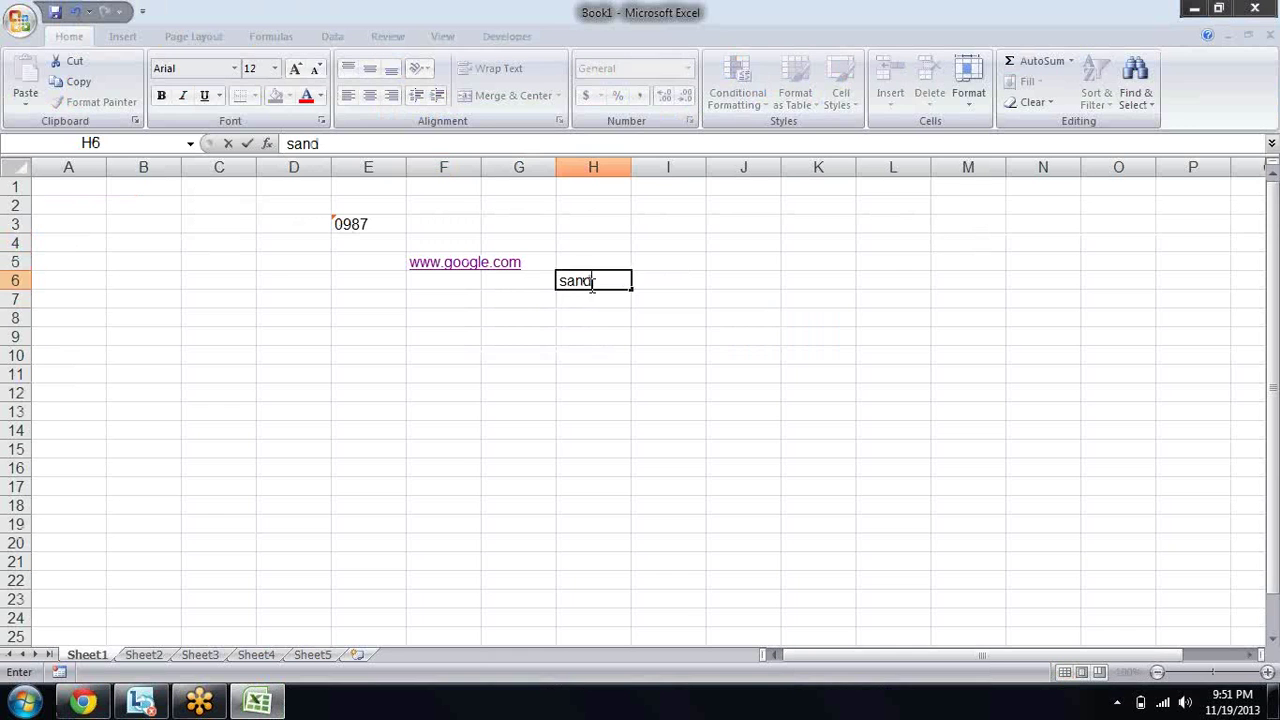
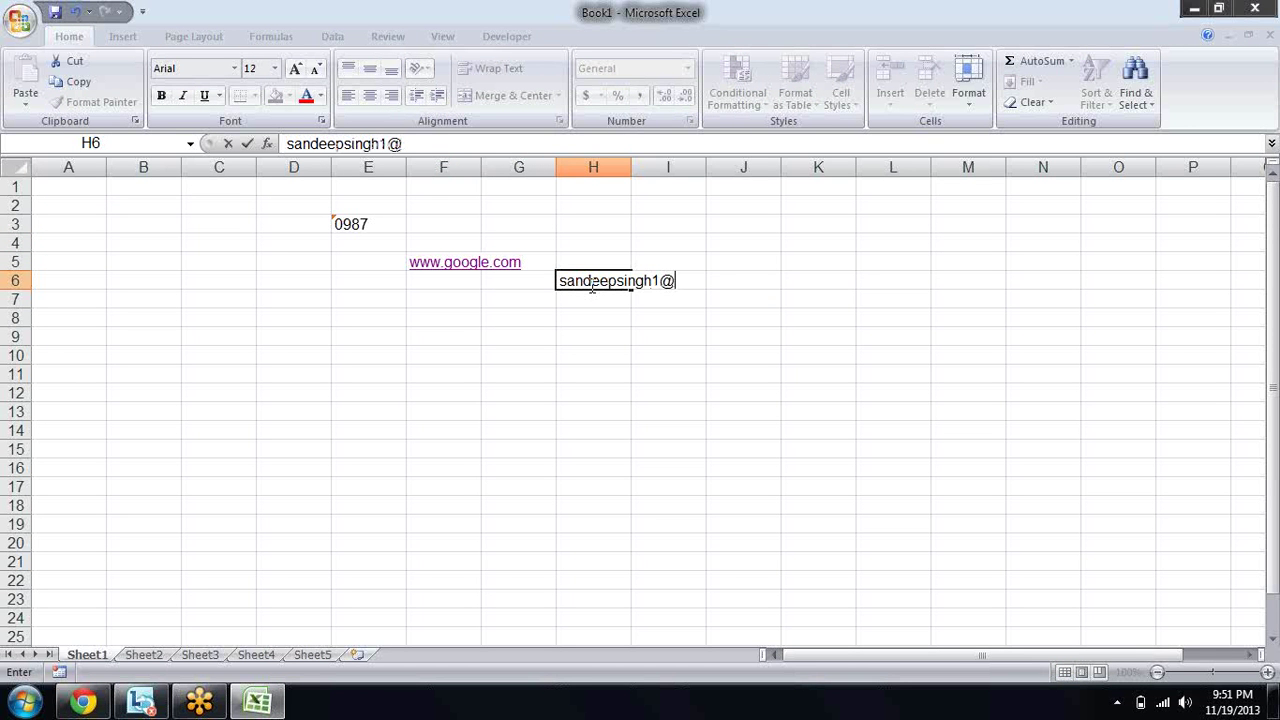
key(Return)
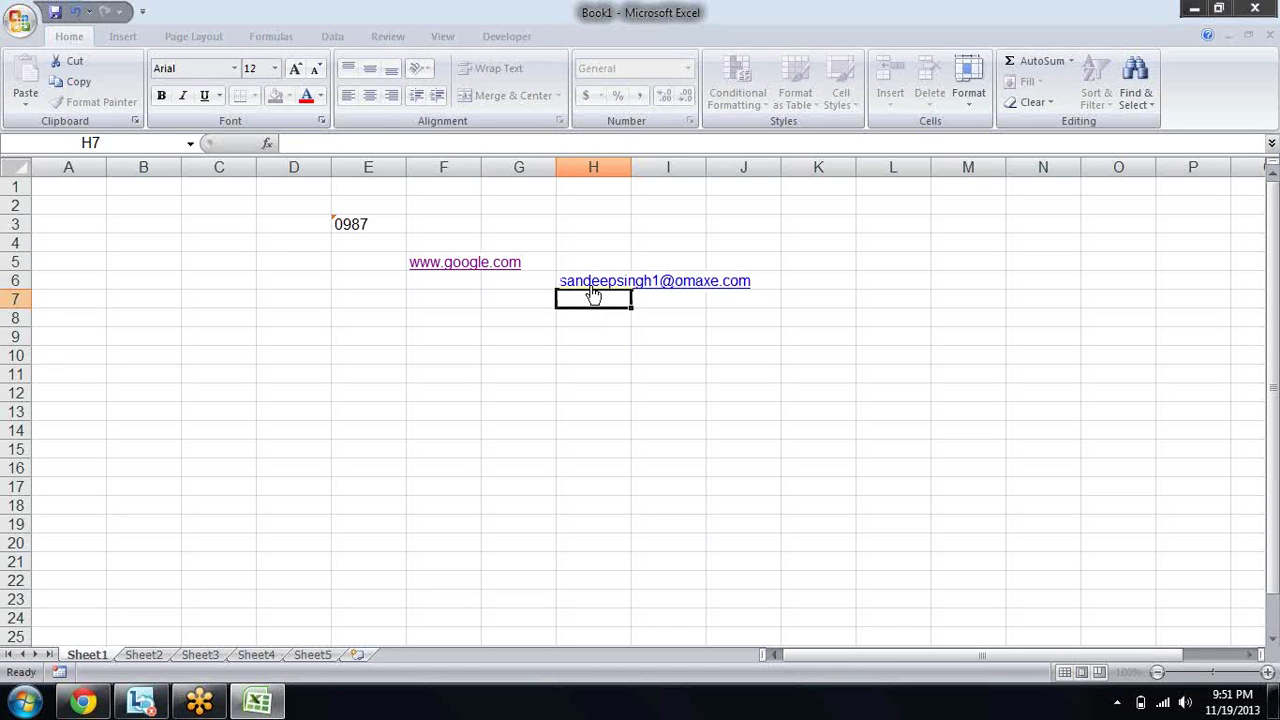
key(Up)
key(Left)
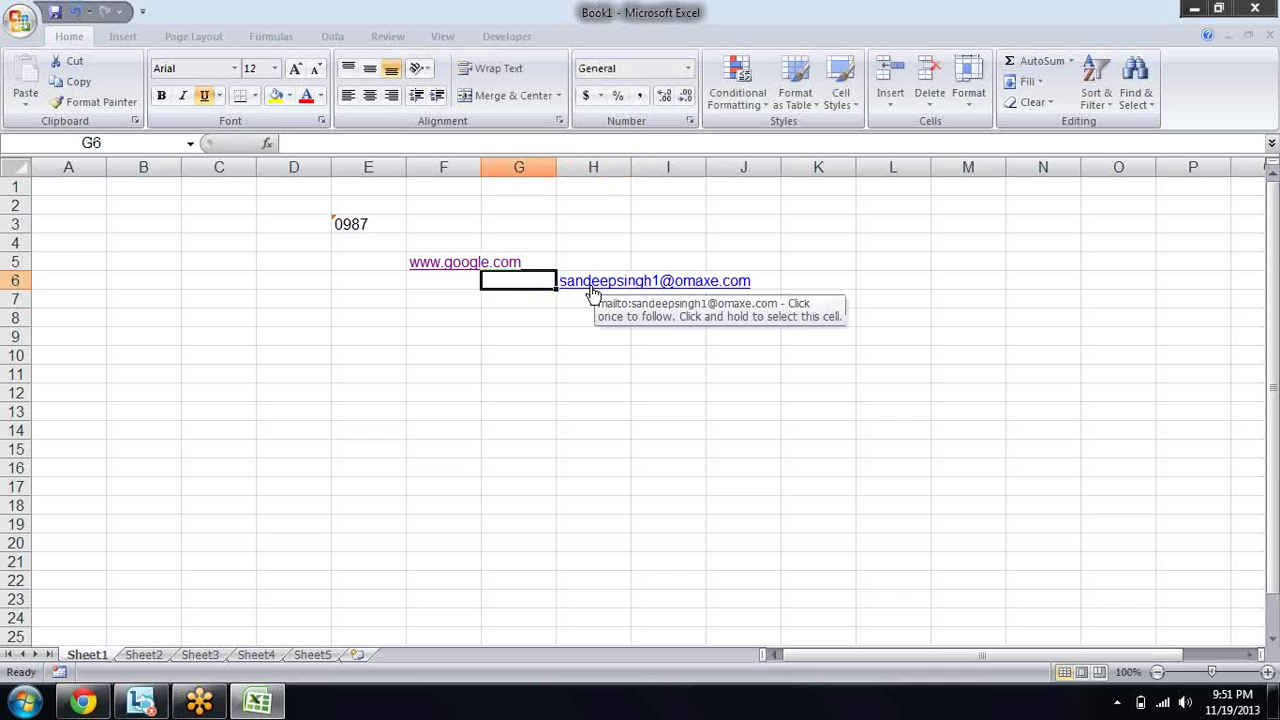
key(Down)
key(Down)
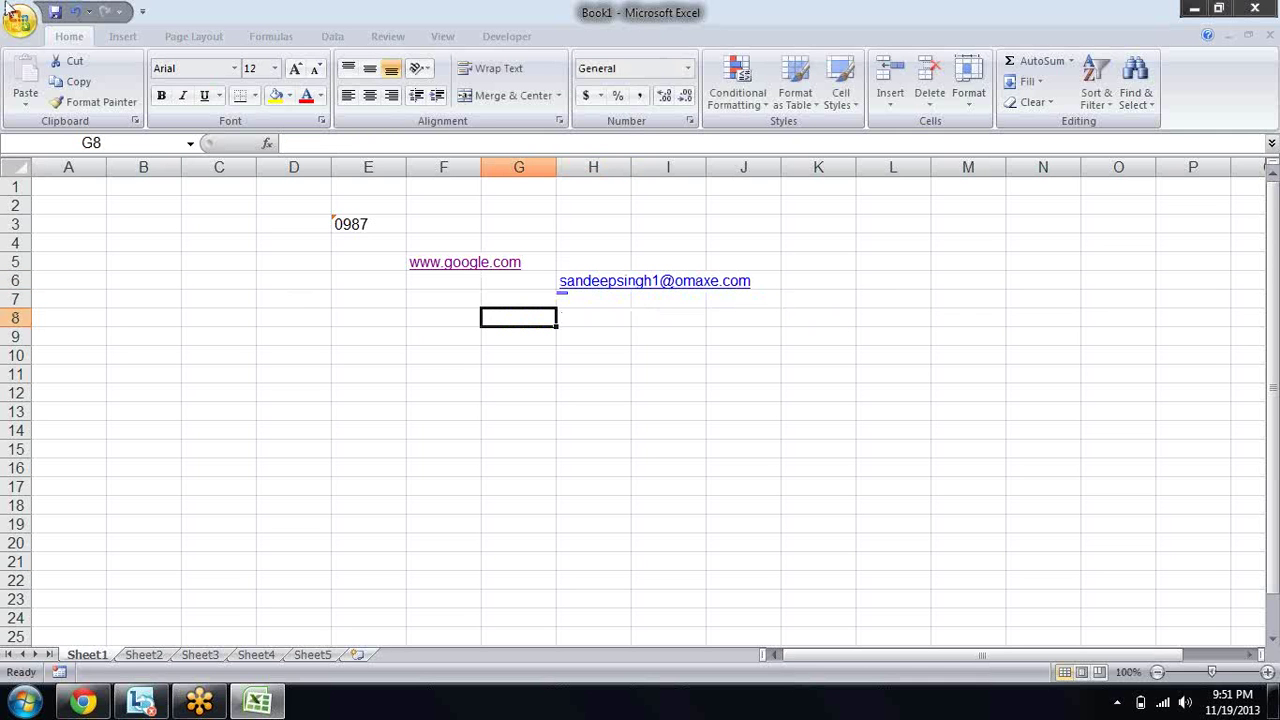
Uncheck 'Internet and network paths with hyperlinks' in AutoFormat As You Type and confirm both dialogs.
click(20, 20)
click(289, 430)
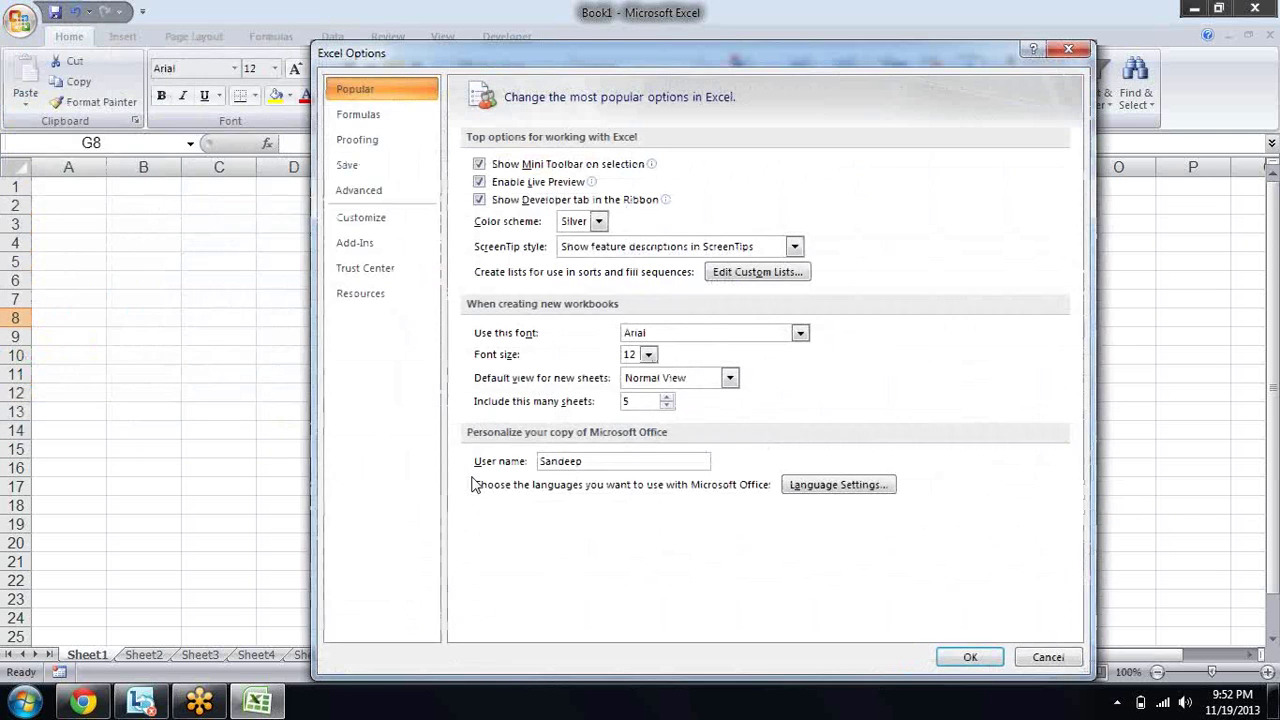
click(401, 136)
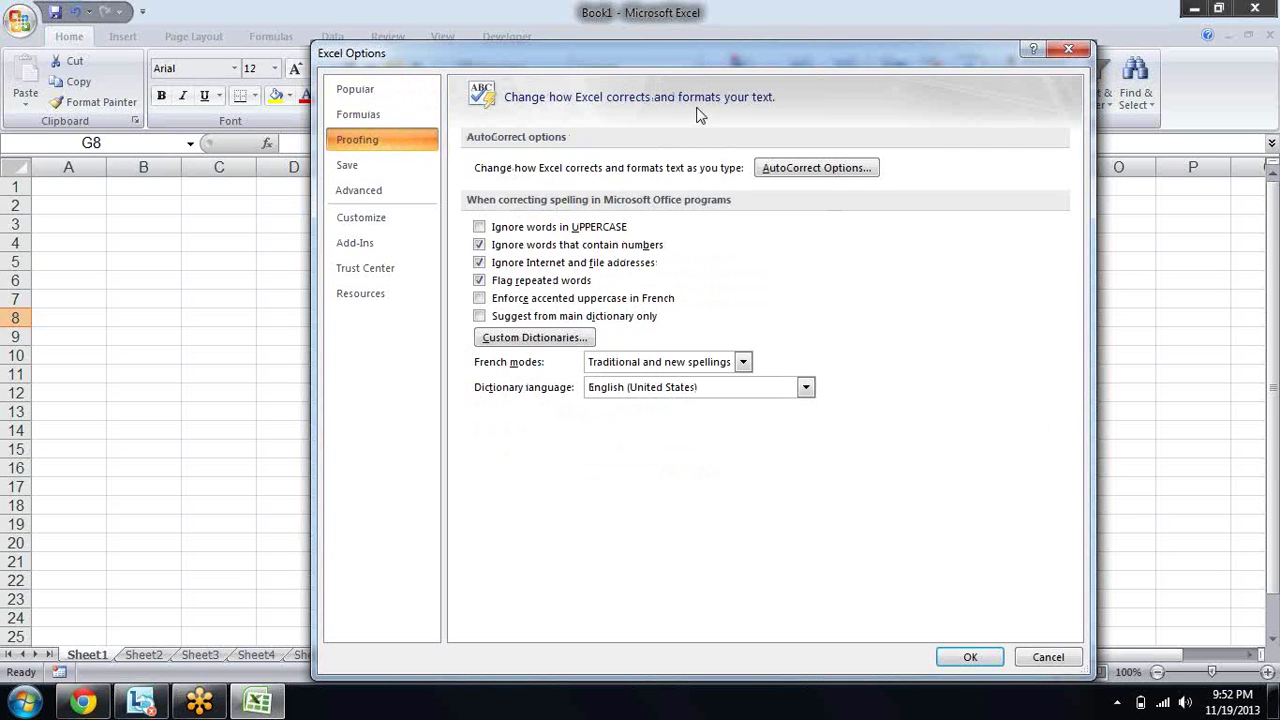
click(772, 177)
click(527, 236)
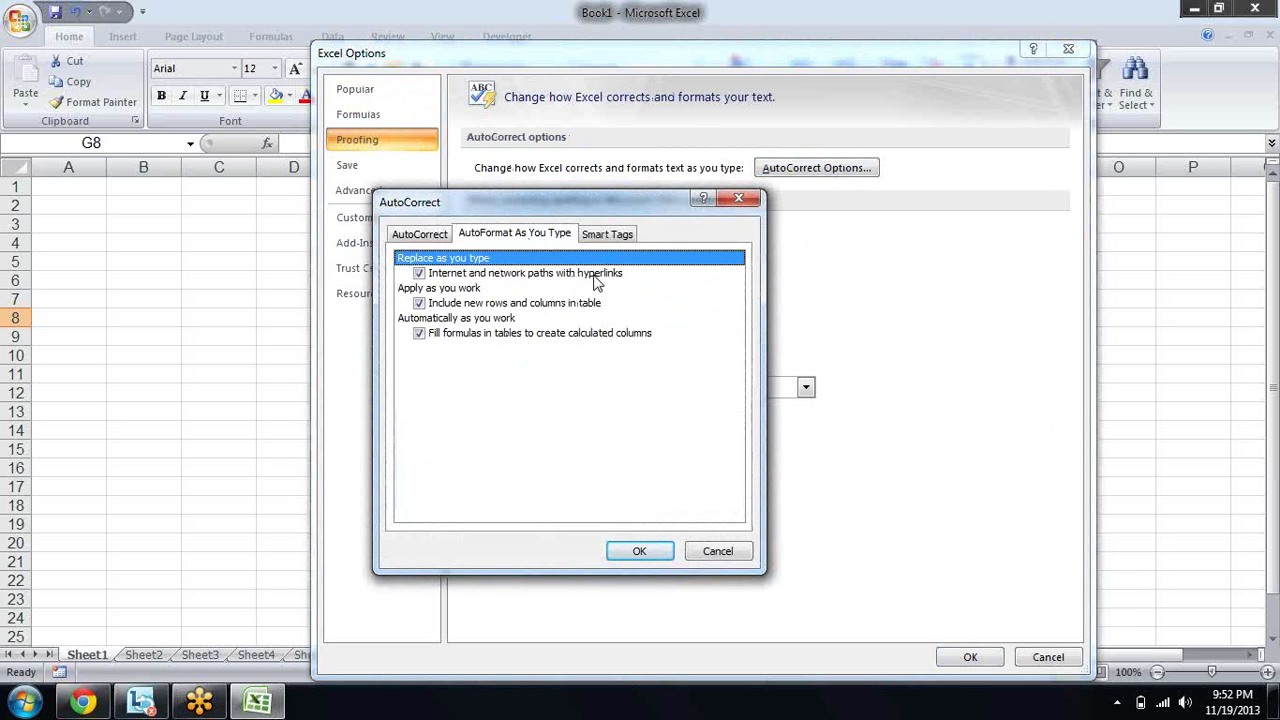
click(530, 280)
click(419, 273)
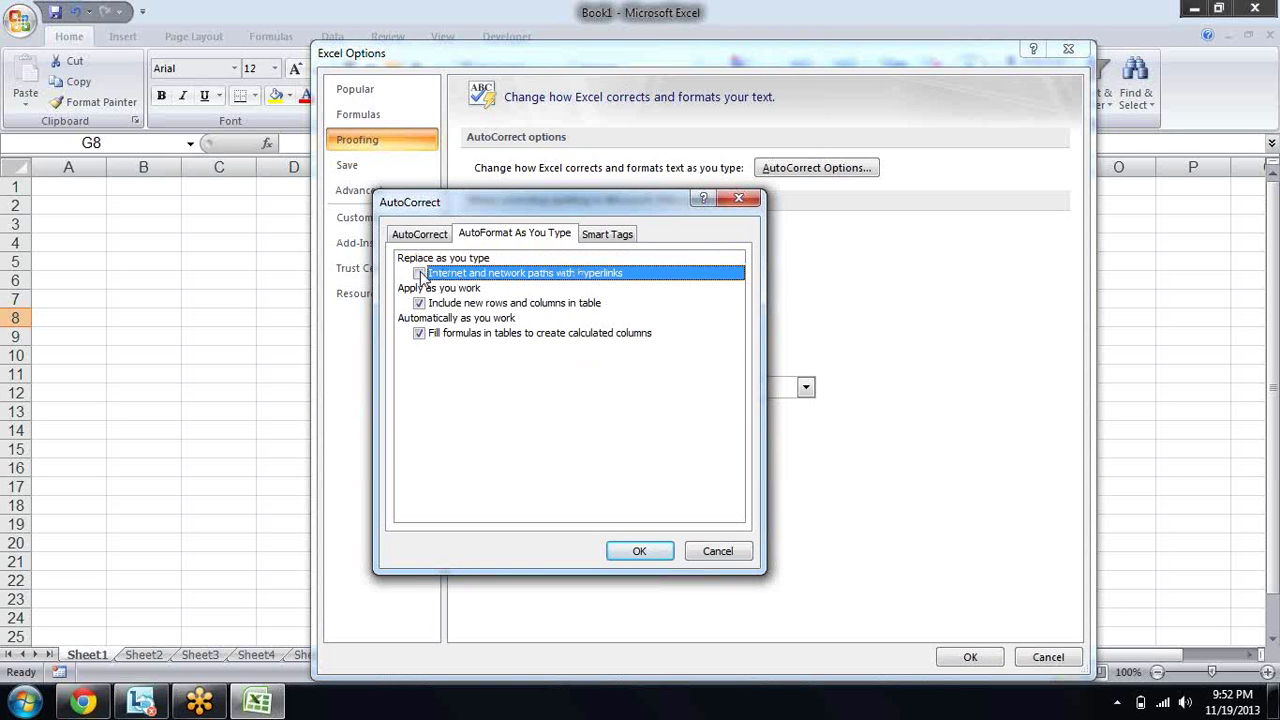
click(648, 551)
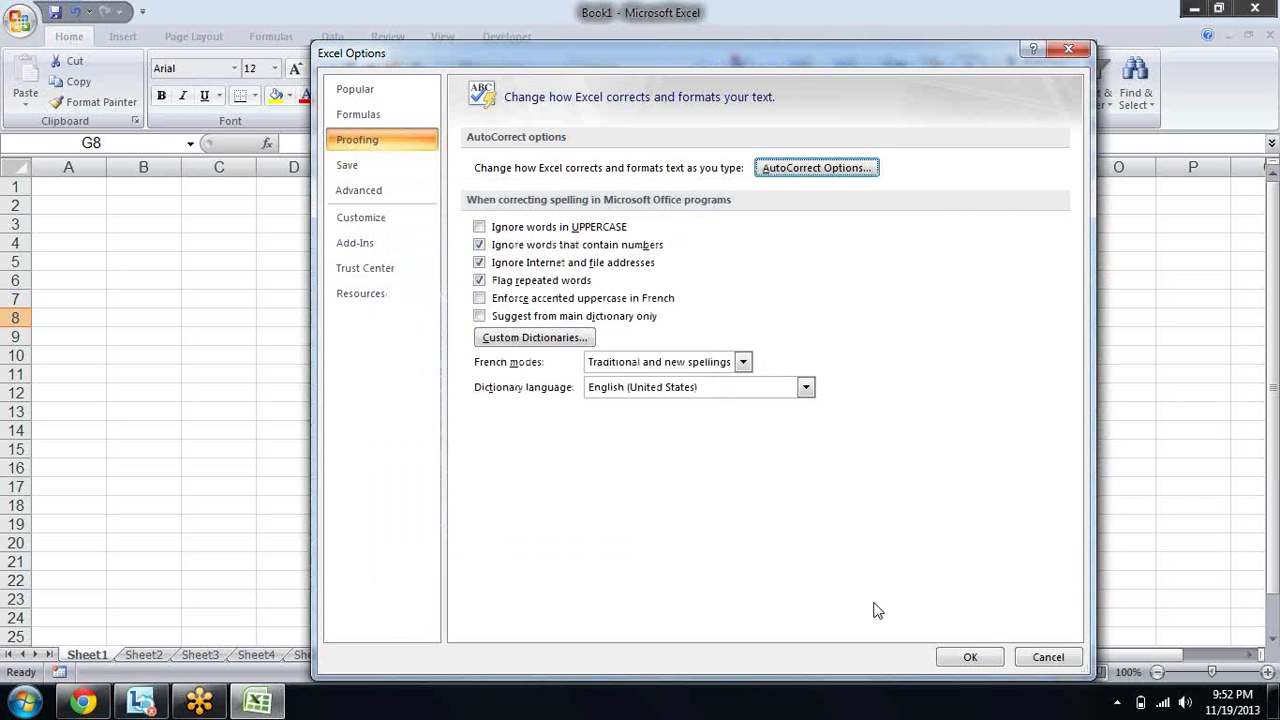
click(969, 655)
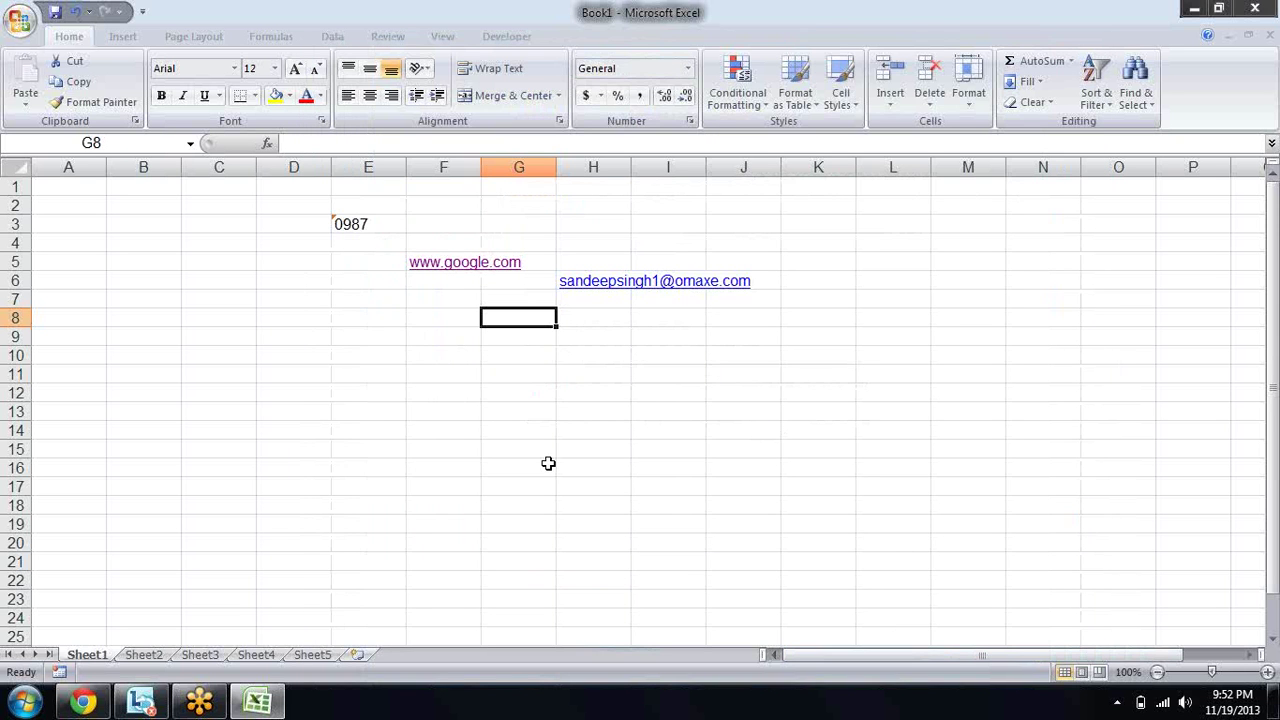
text(www.)
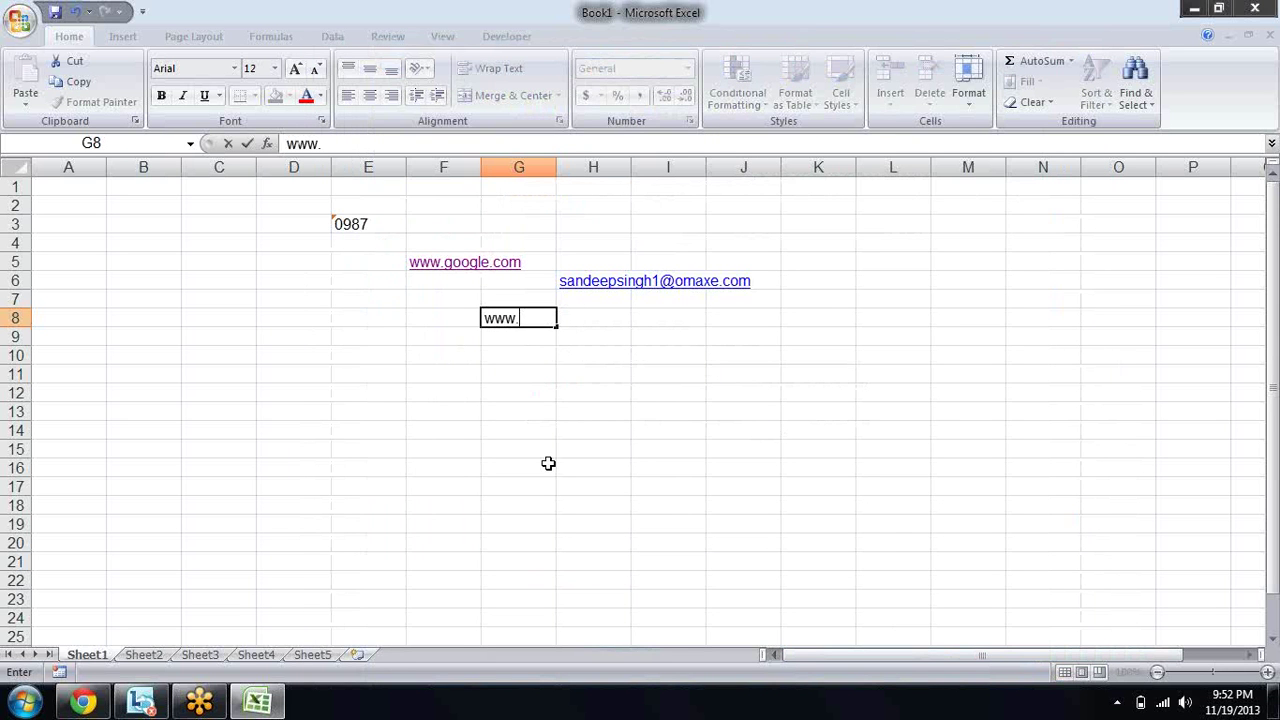
text(rediff.com)
key(Return)
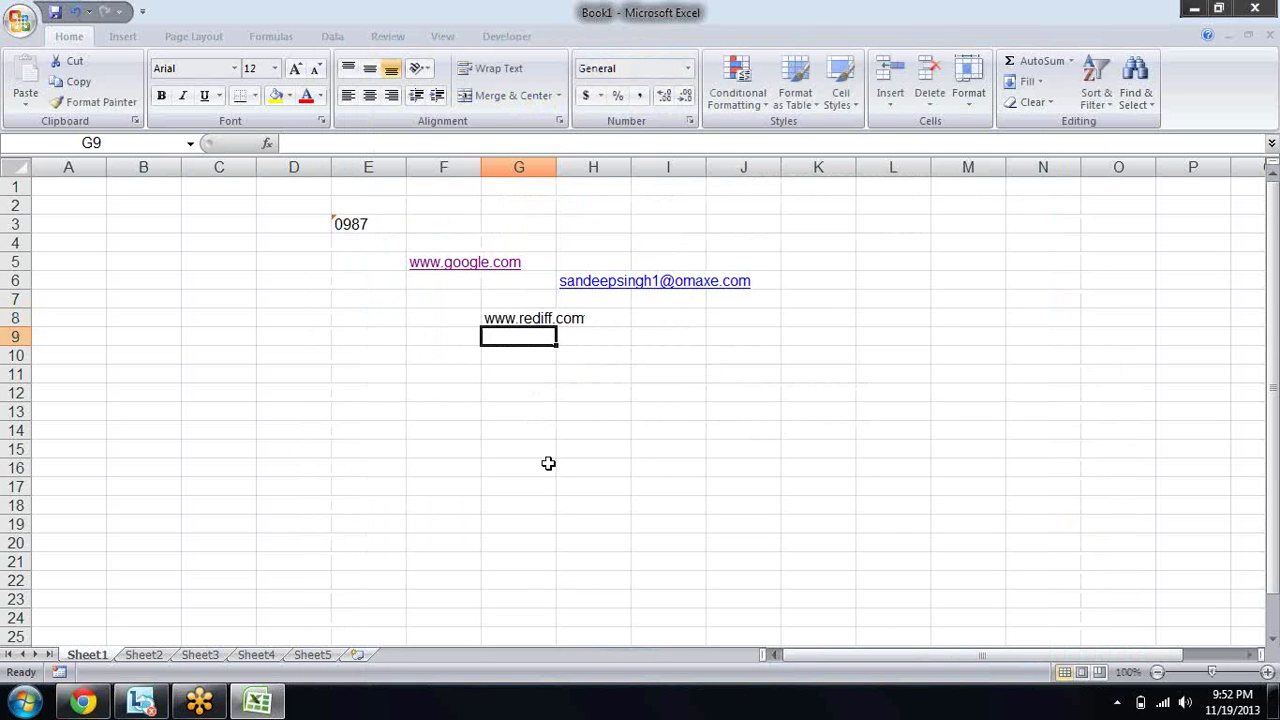
key(Return)
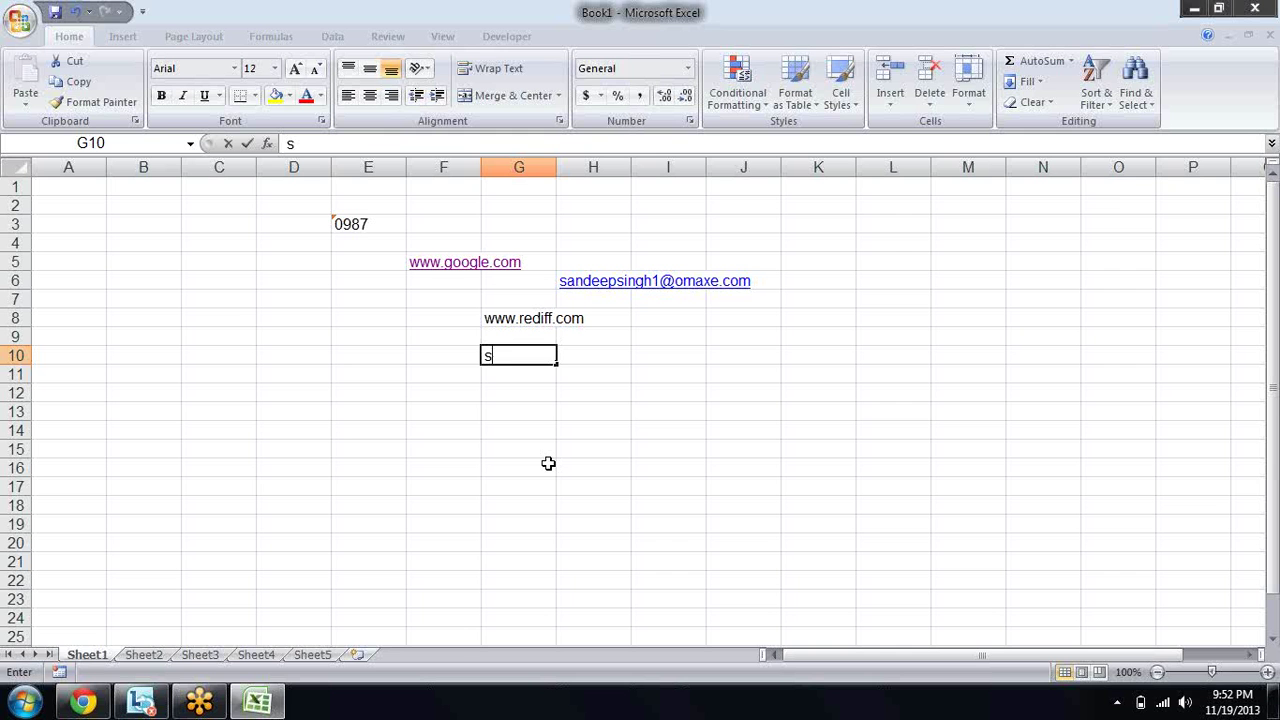
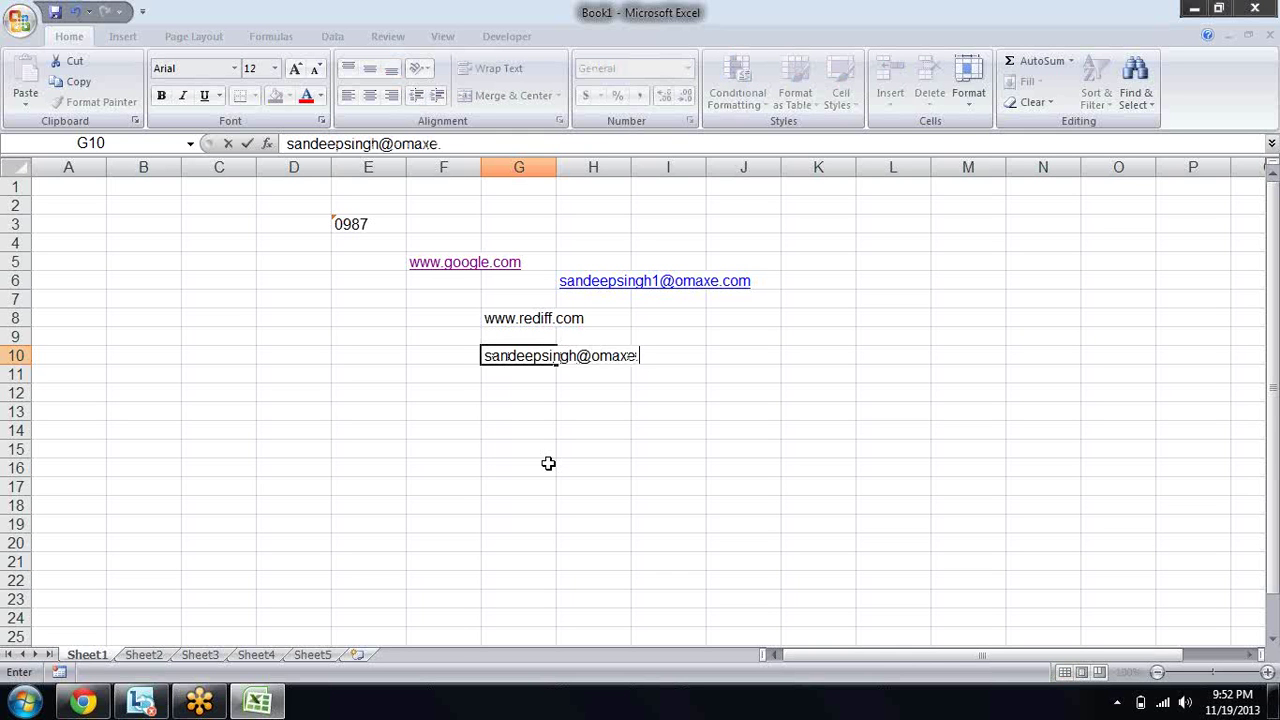
key(Return)
key(Up)
key(F2)
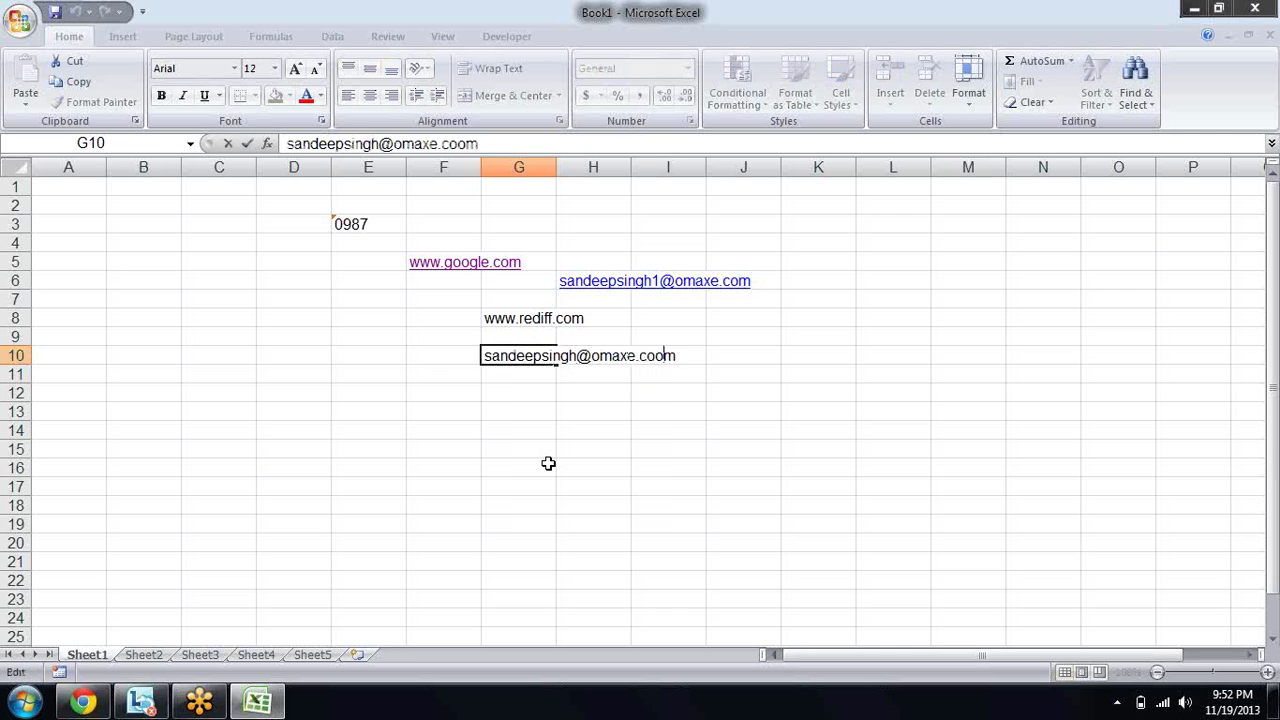
key(Left)
key(BackSpace)
key(Return)
key(Up)
key(Up)
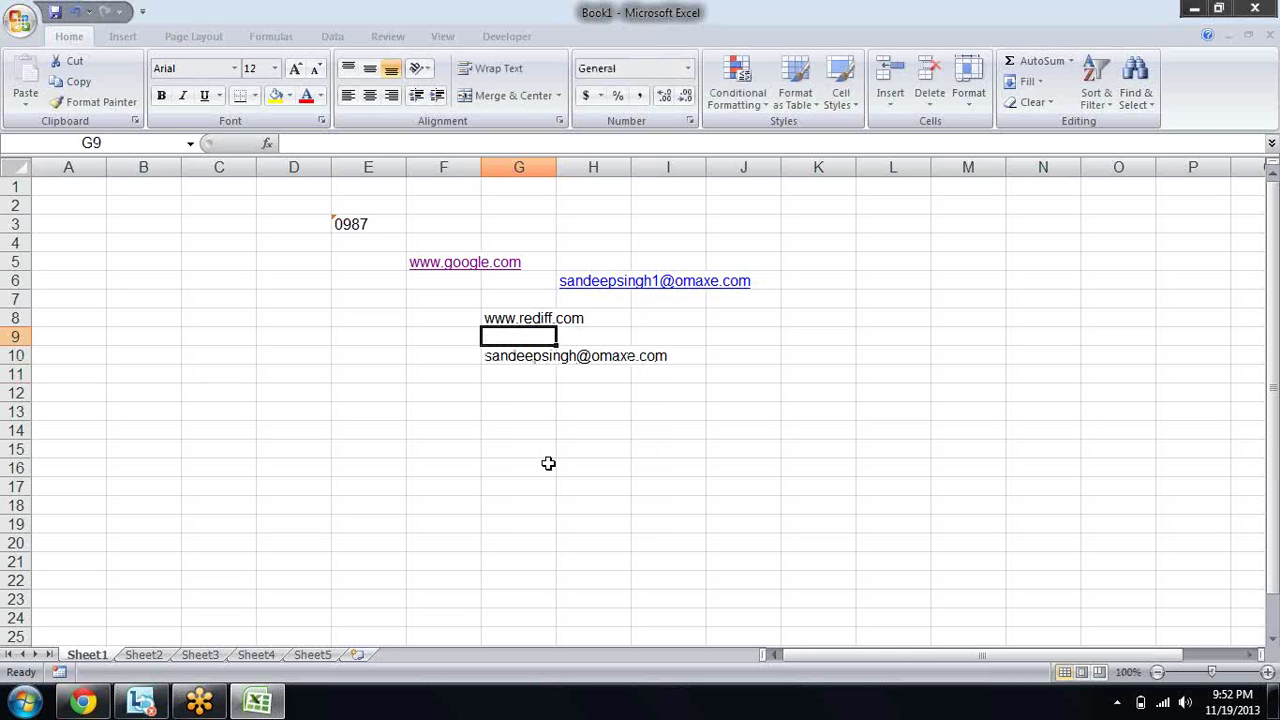
key(Up)
key(shift+Down)
key(shift+Down)
key(Delete)
key(Left)
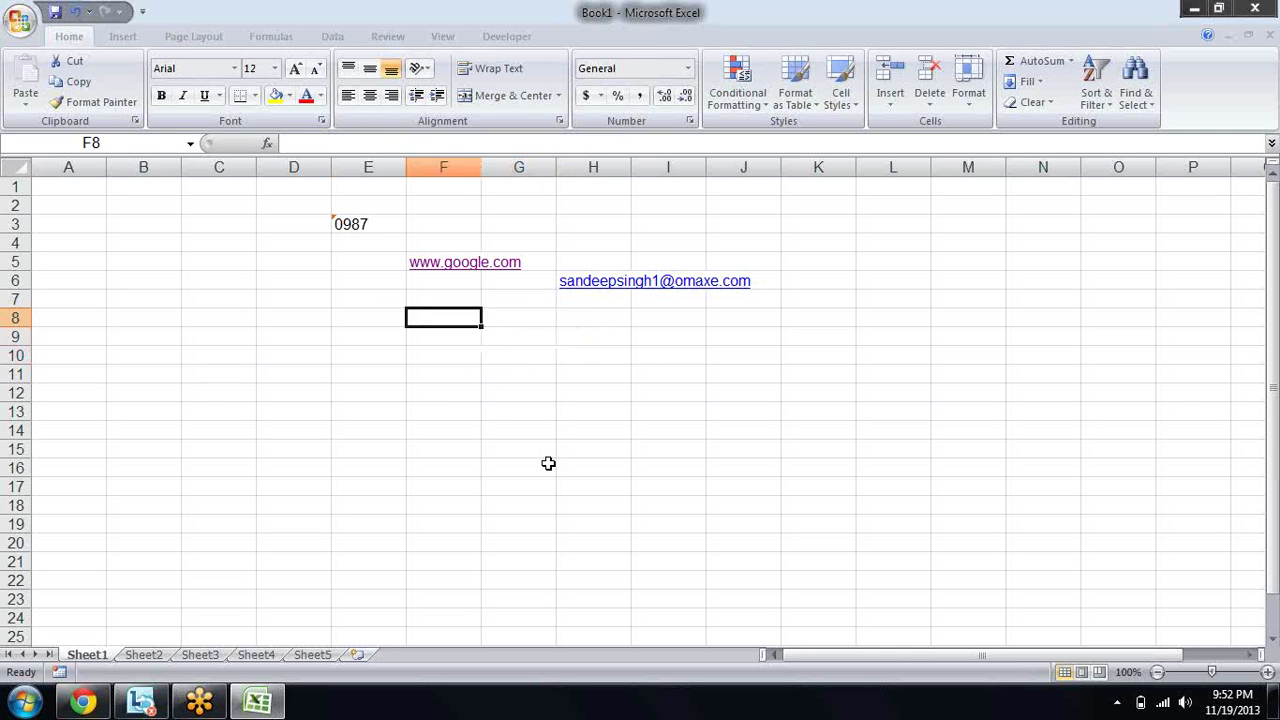
key(Left)
Look over the Proofing and Popular pages of Excel Options.
click(19, 19)
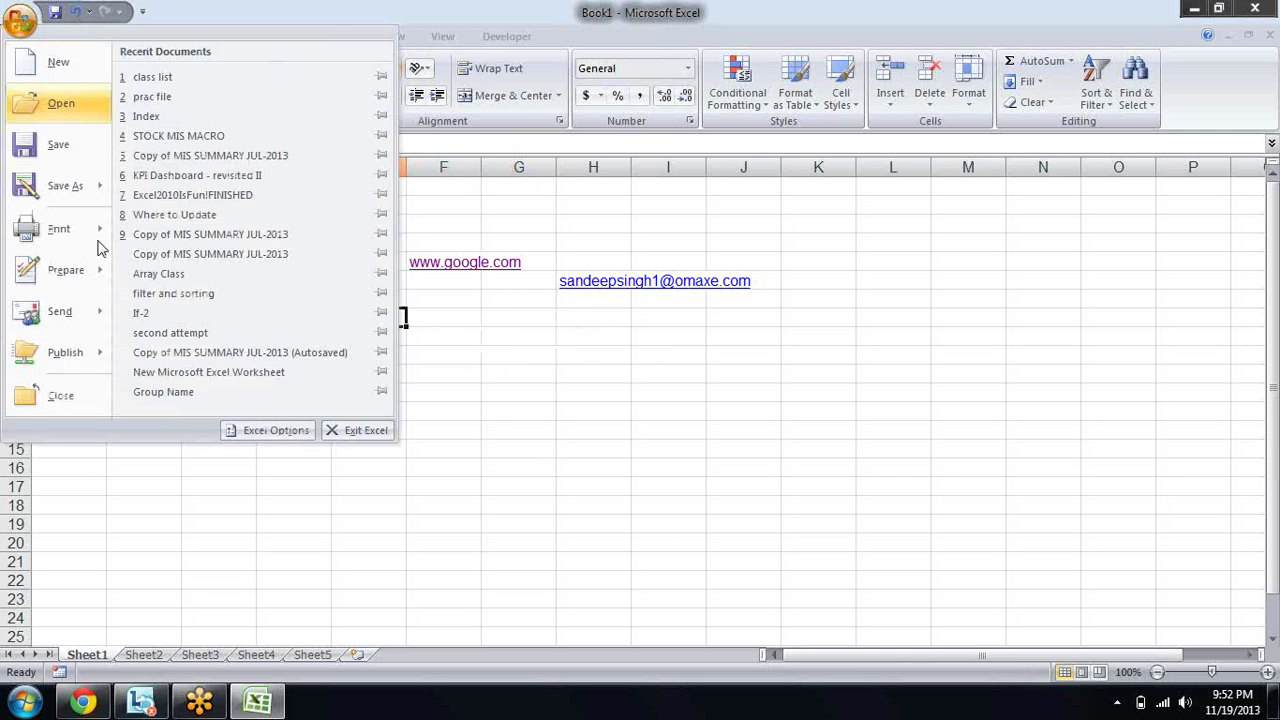
click(268, 436)
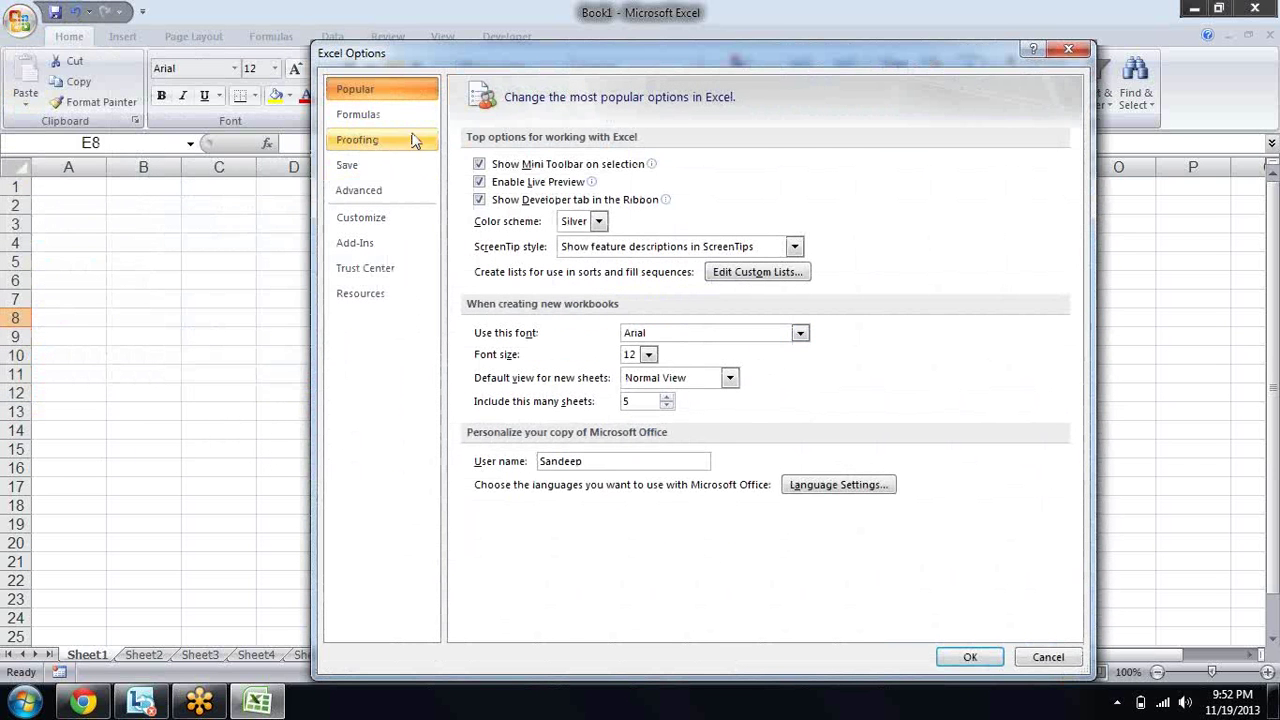
click(405, 145)
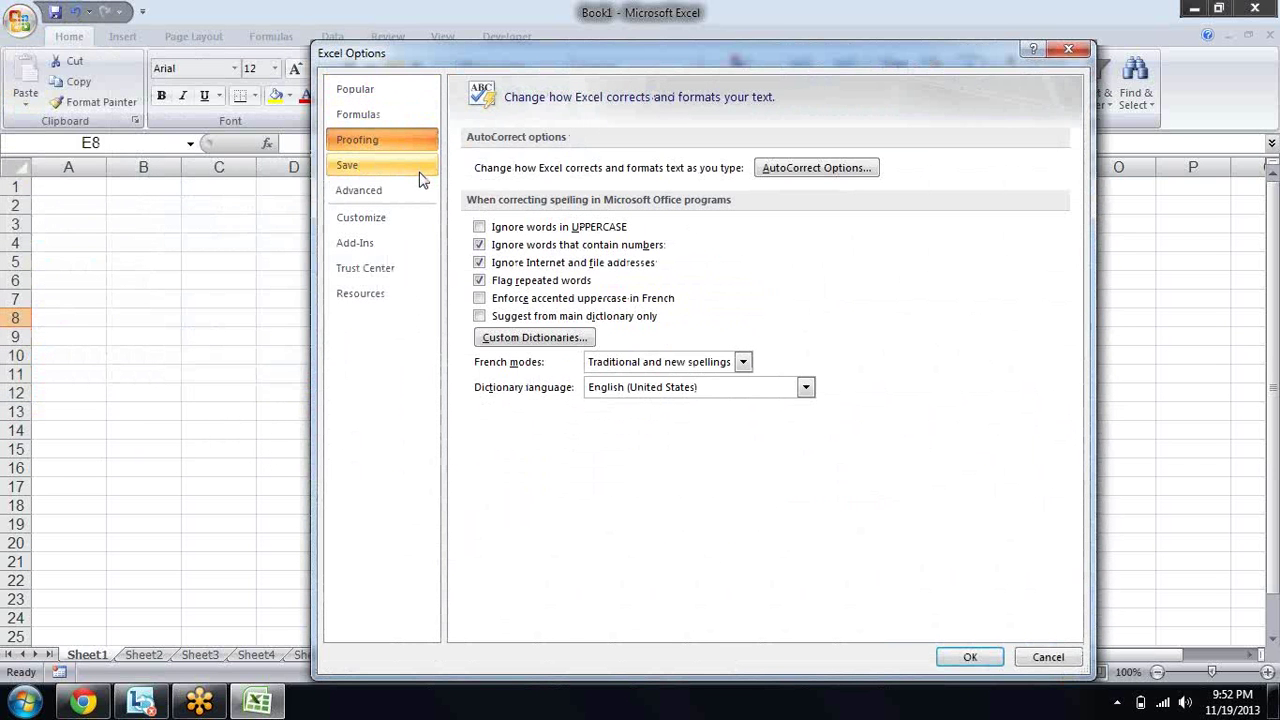
click(368, 91)
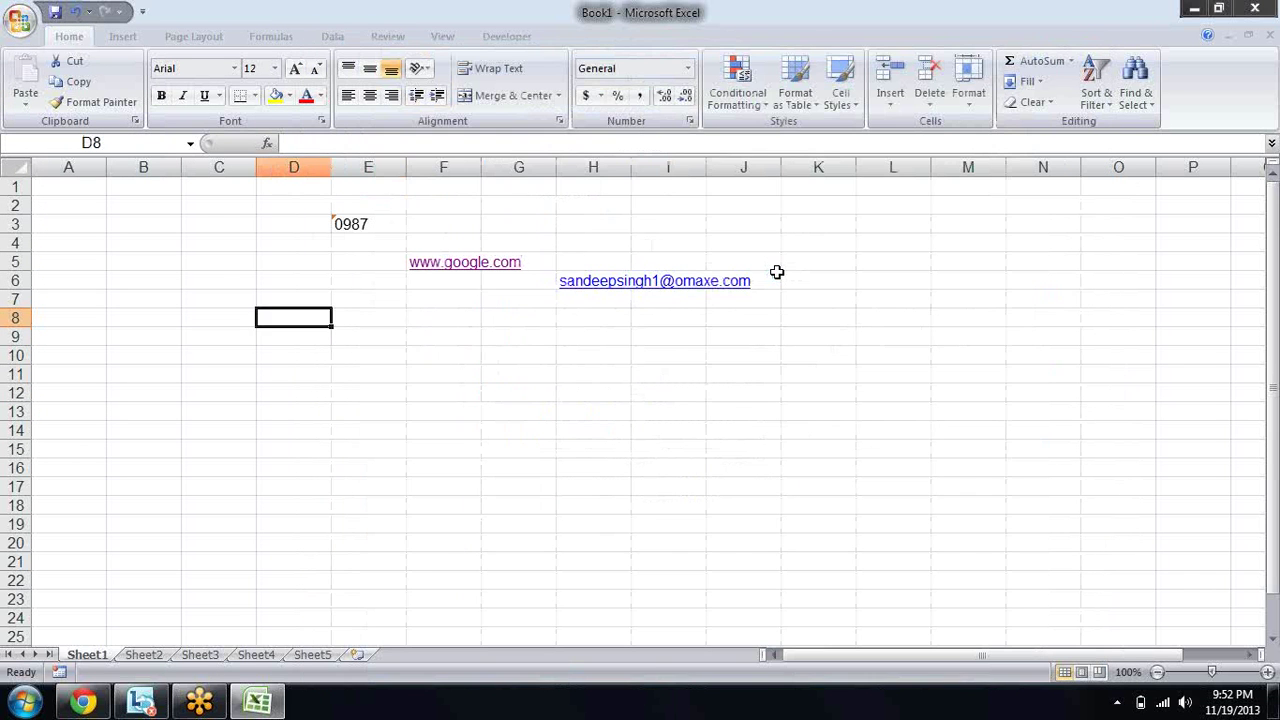
Enter the custom list's first name in B8 and autofill the remaining names down to B18.
key(Left)
key(Left)
key(Left)
key(Right)
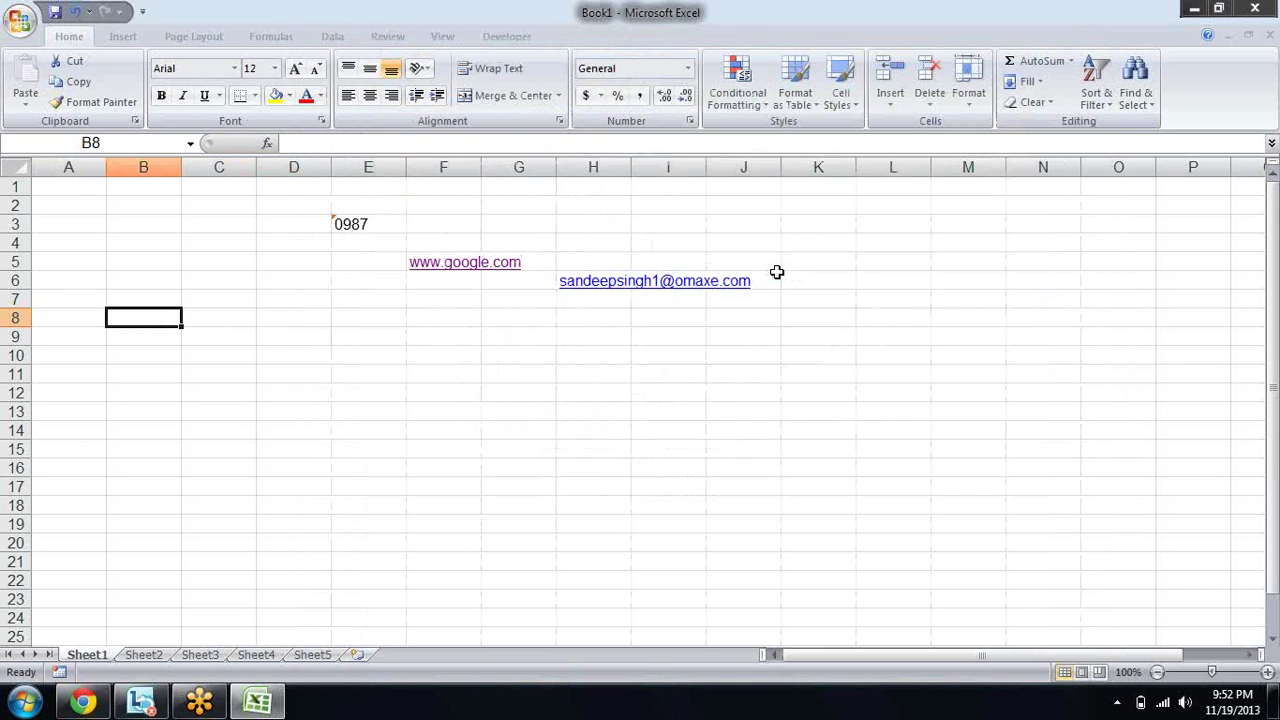
text(sandee)
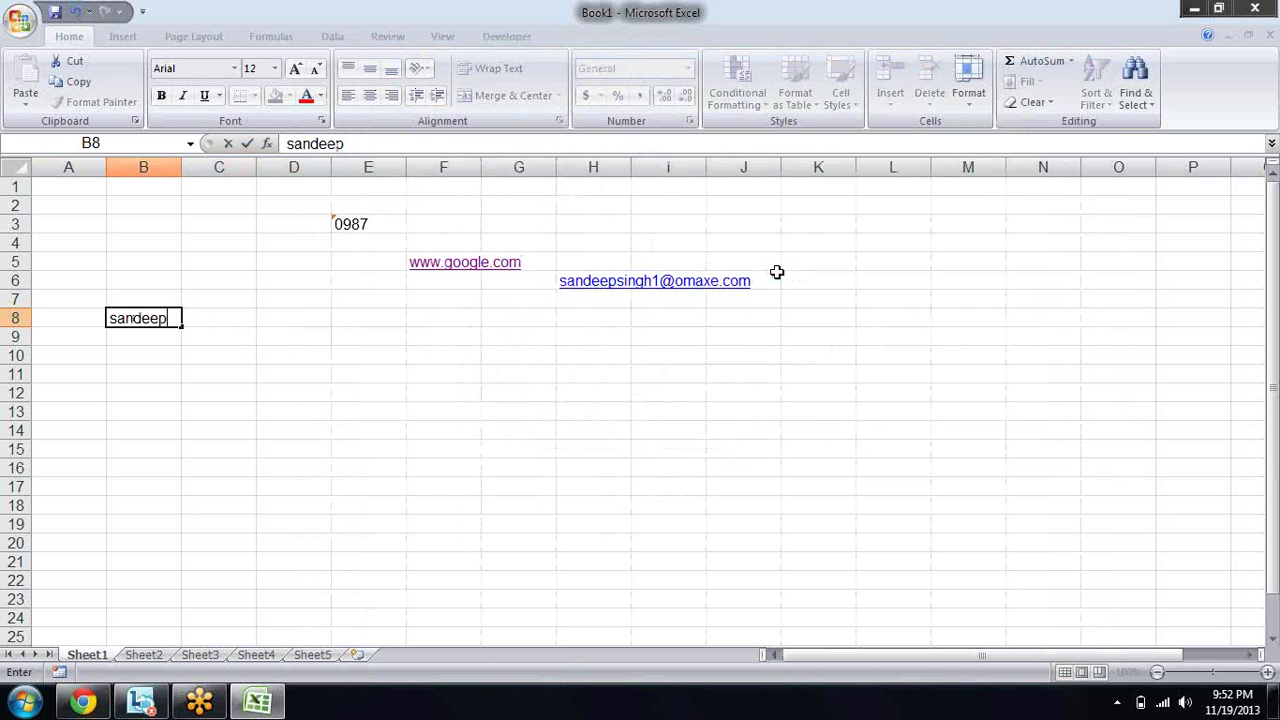
text(p)
key(Return)
key(Up)
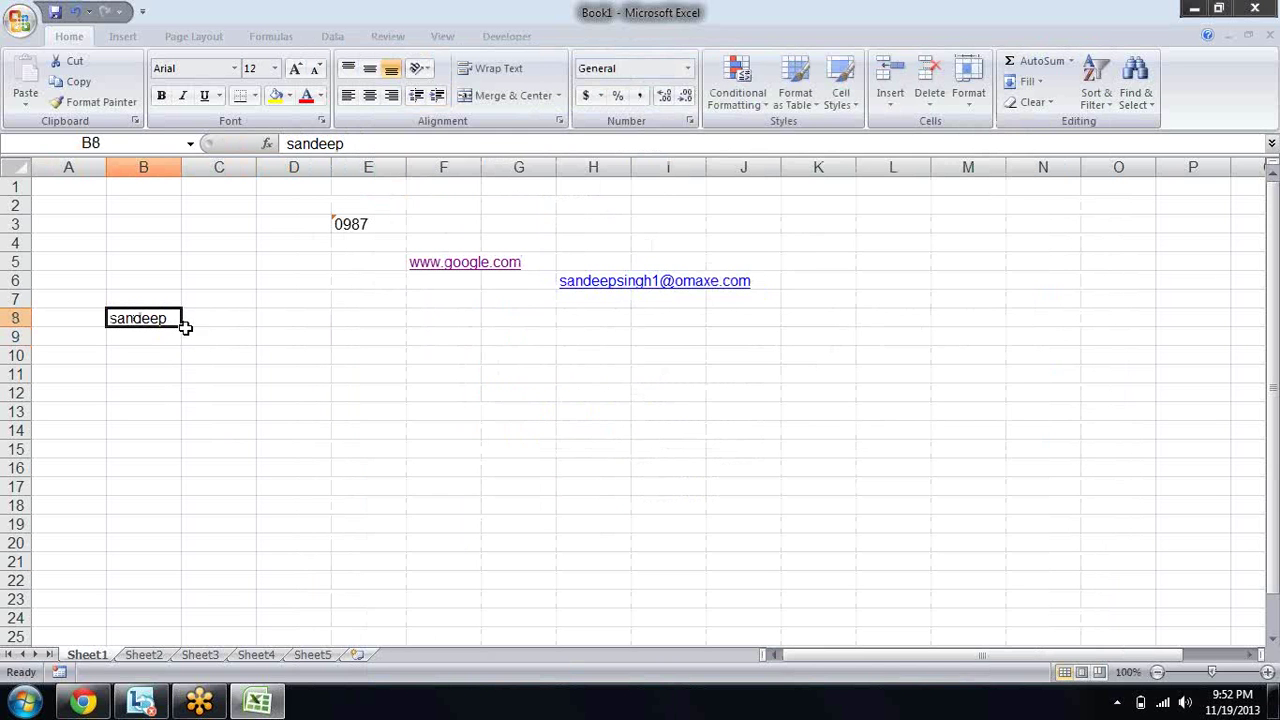
drag(180, 327, 182, 512)
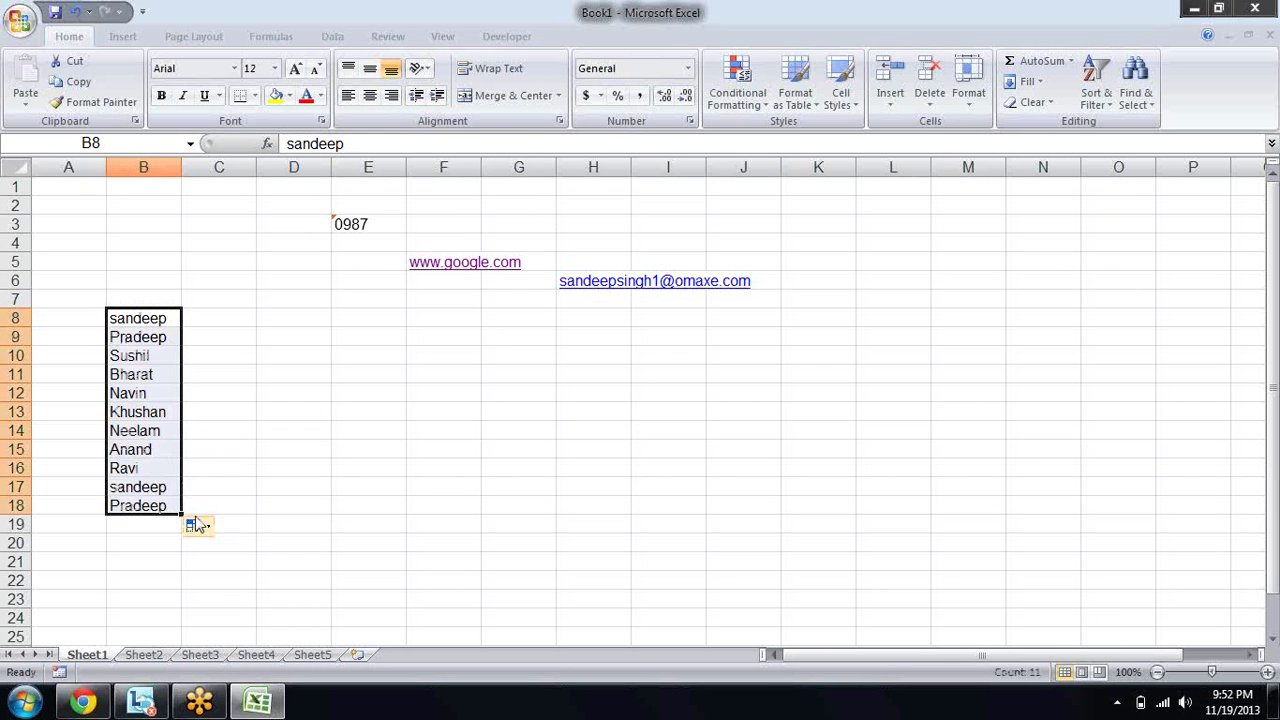
key(Down)
key(Down)
key(Down)
key(Down)
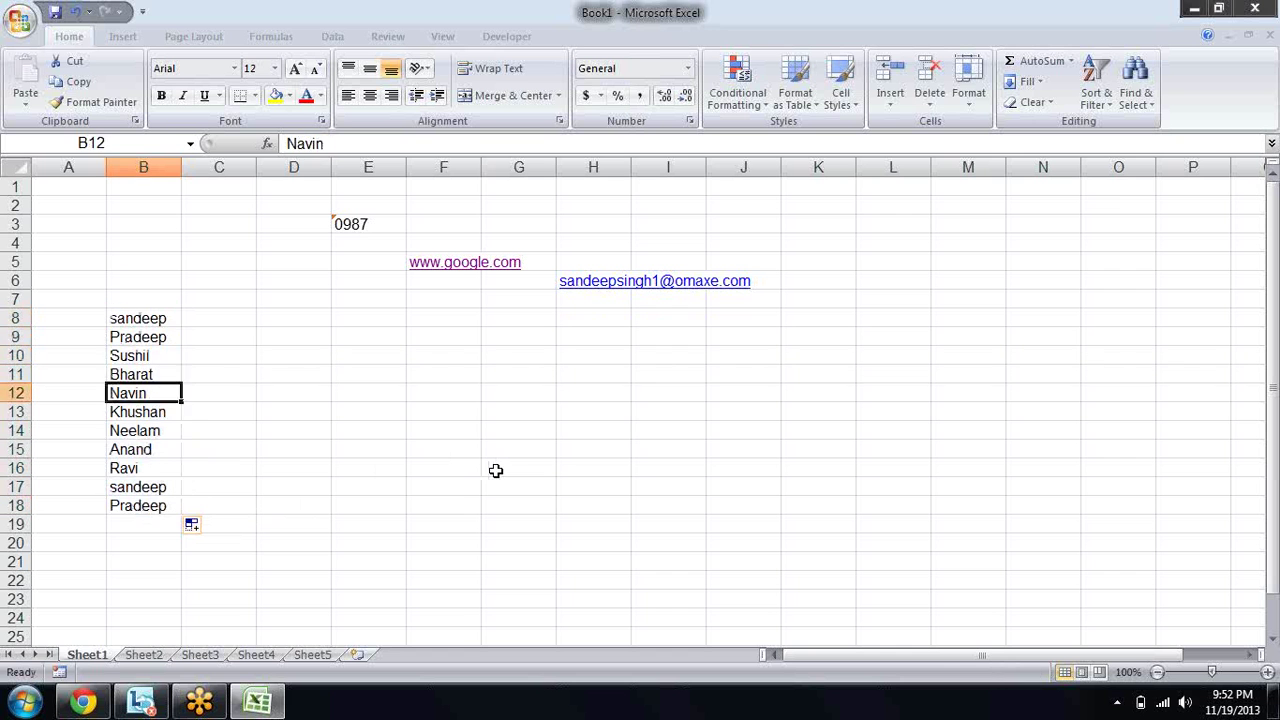
key(Down)
key(Down)
key(Up)
key(Up)
key(Up)
Type Jan in C8 and autofill C8:C17 with months Jan through Oct.
key(Up)
key(Up)
key(Up)
key(Right)
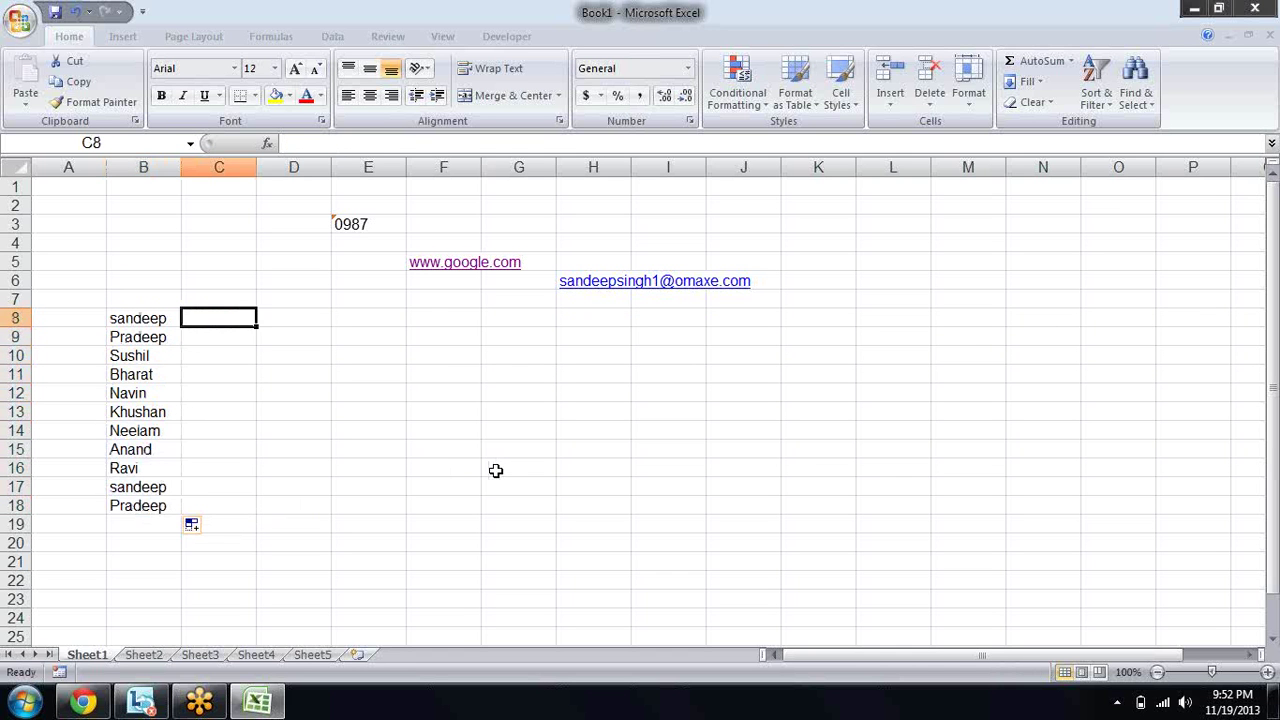
text(Jan)
key(Return)
key(Up)
drag(256, 327, 262, 490)
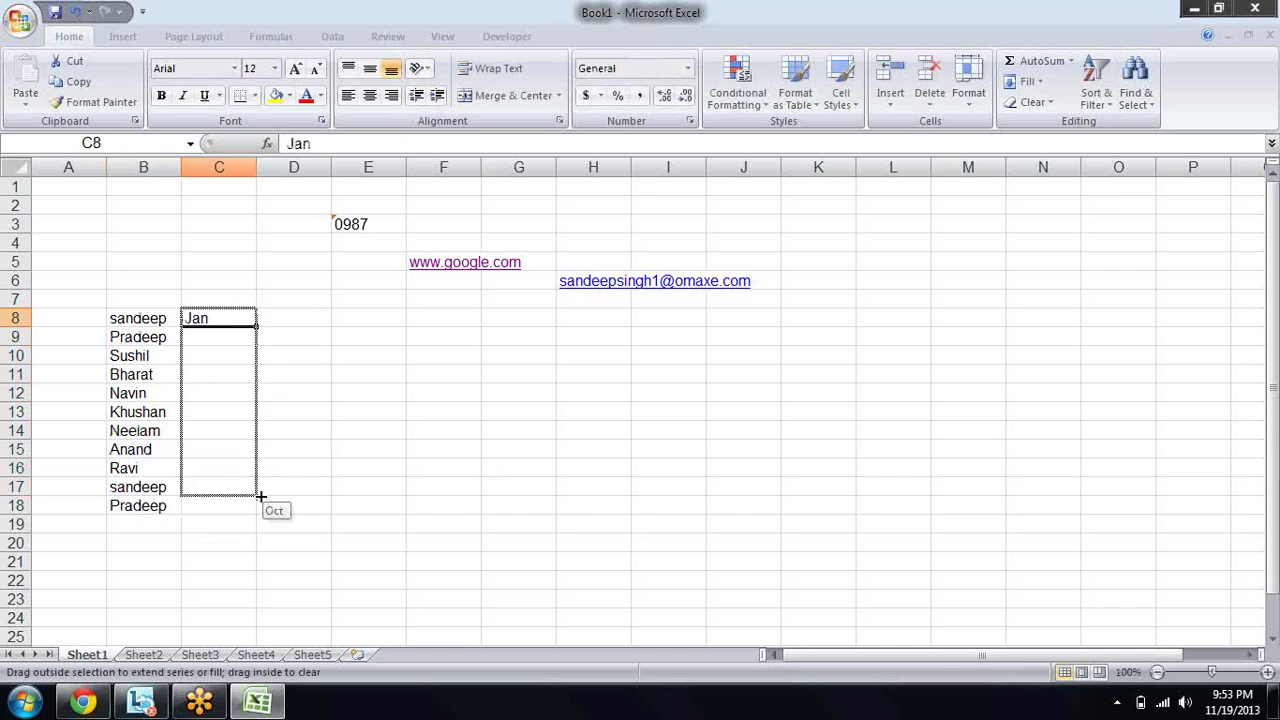
key(Left)
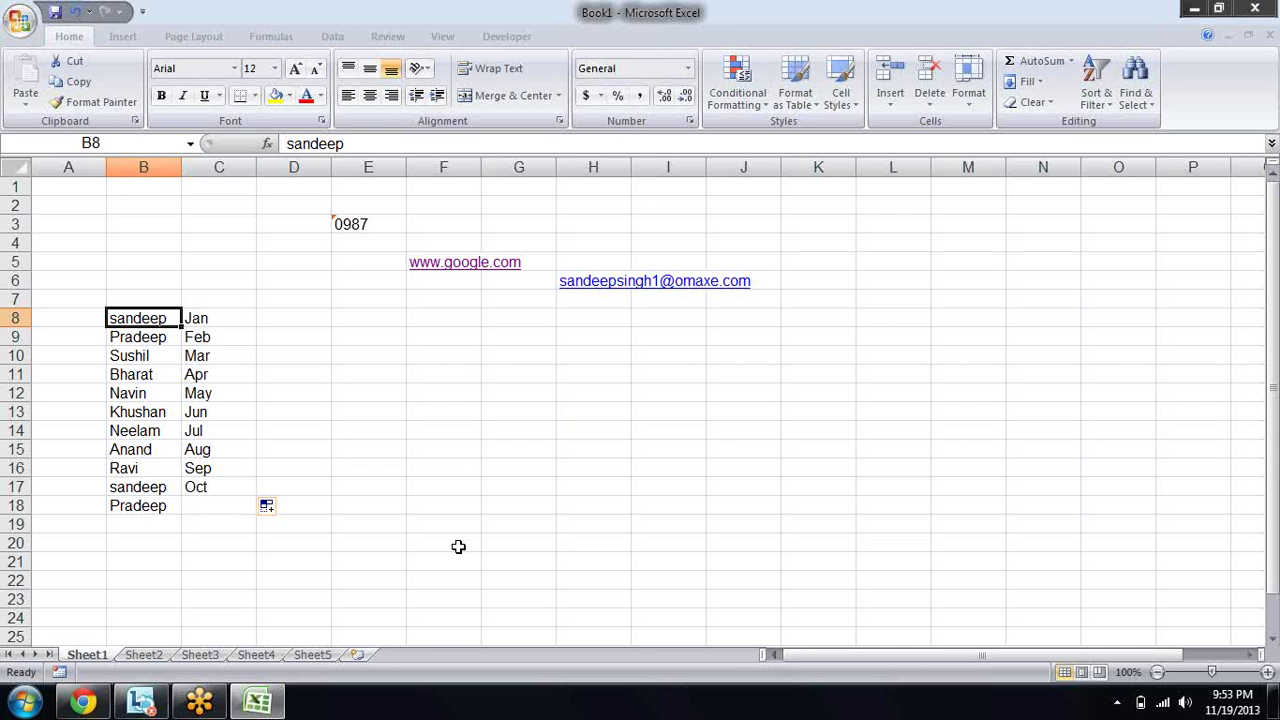
key(Down)
key(Down)
key(Down)
key(Up)
key(Up)
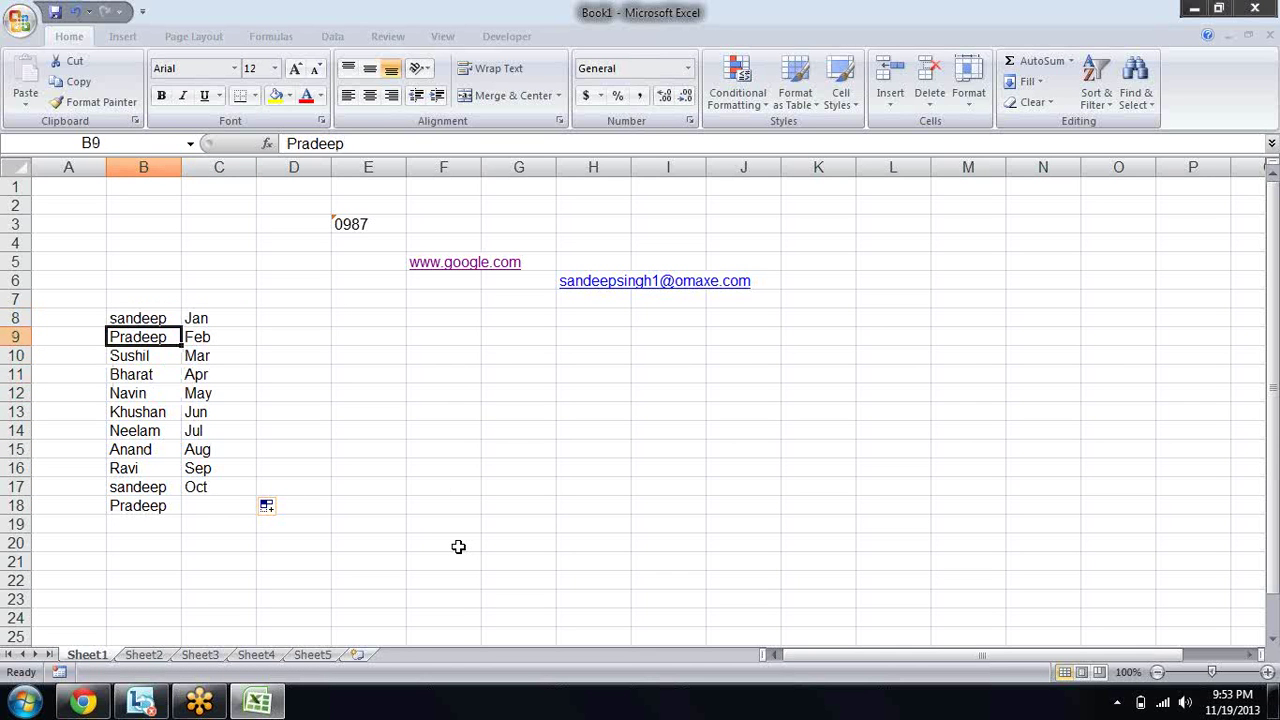
key(Up)
key(ctrl+shift+Down)
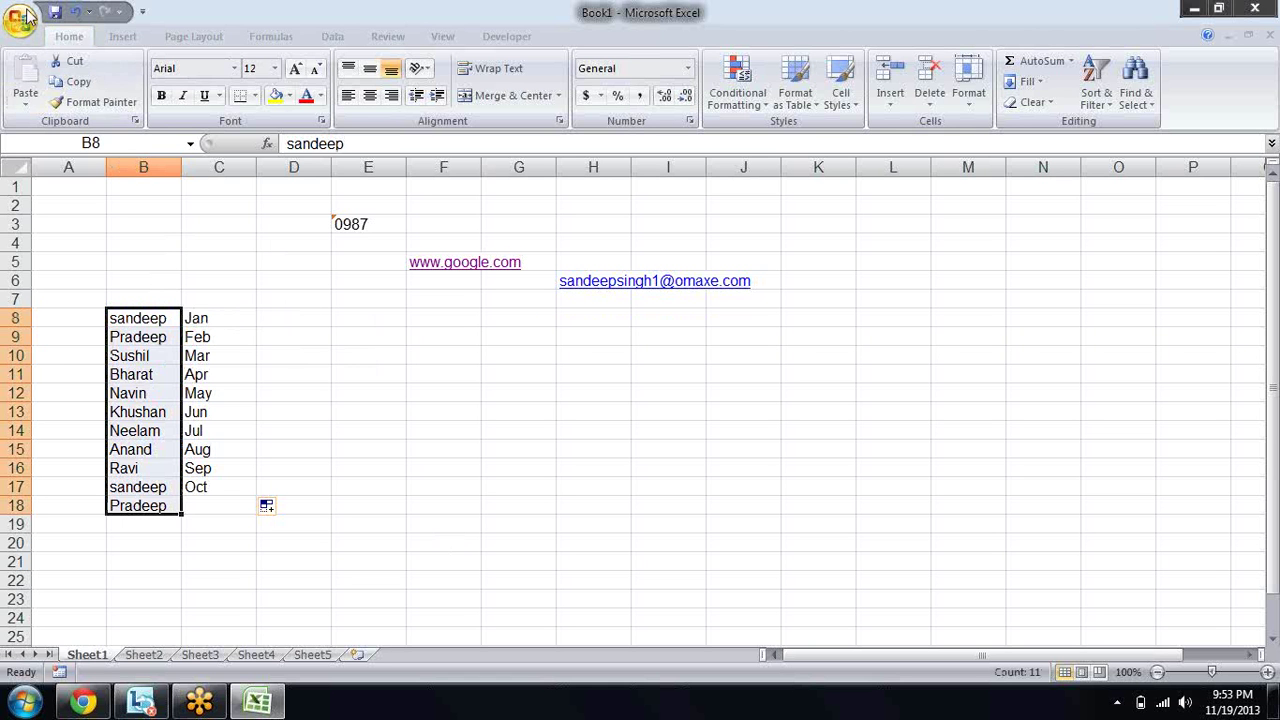
click(24, 22)
click(285, 431)
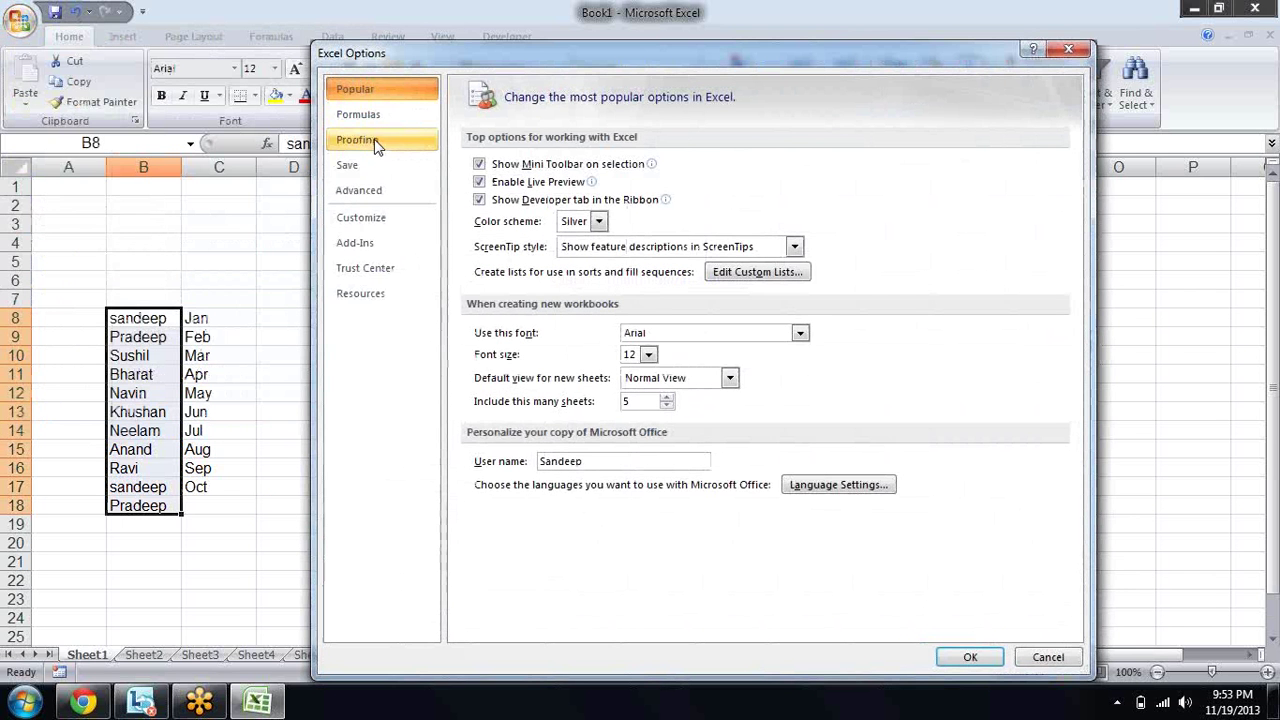
click(750, 272)
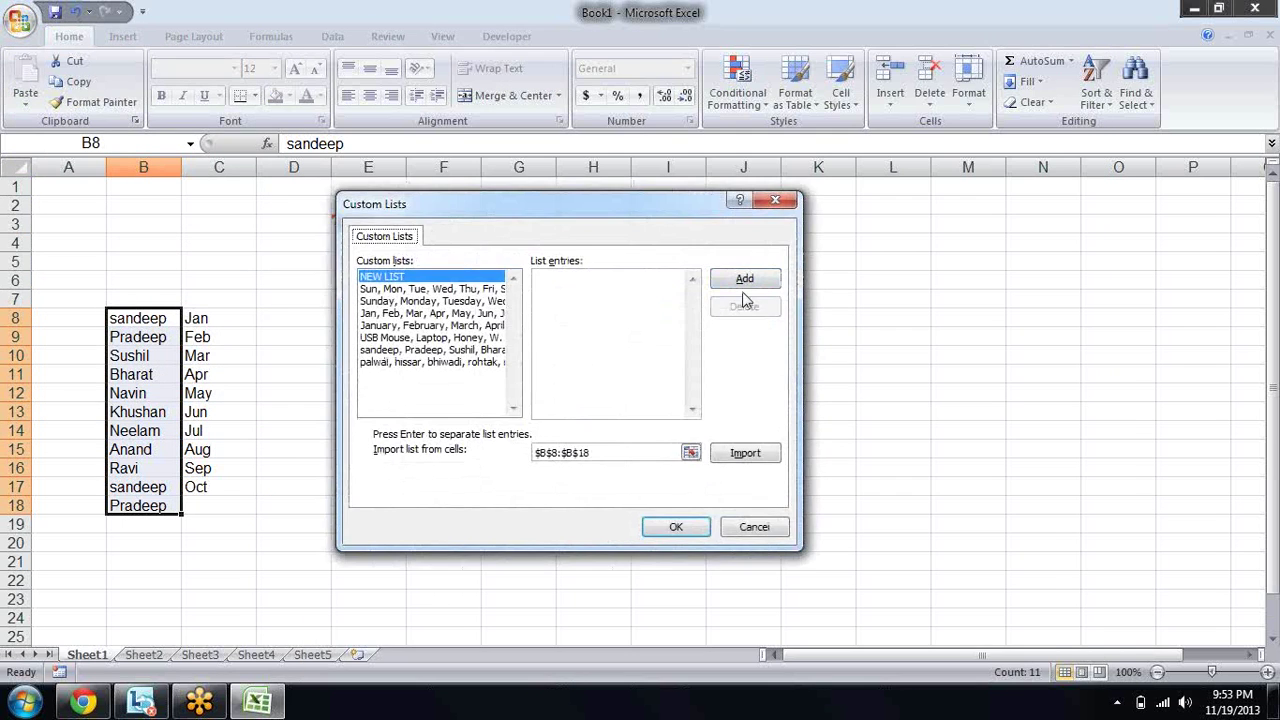
click(385, 350)
click(459, 340)
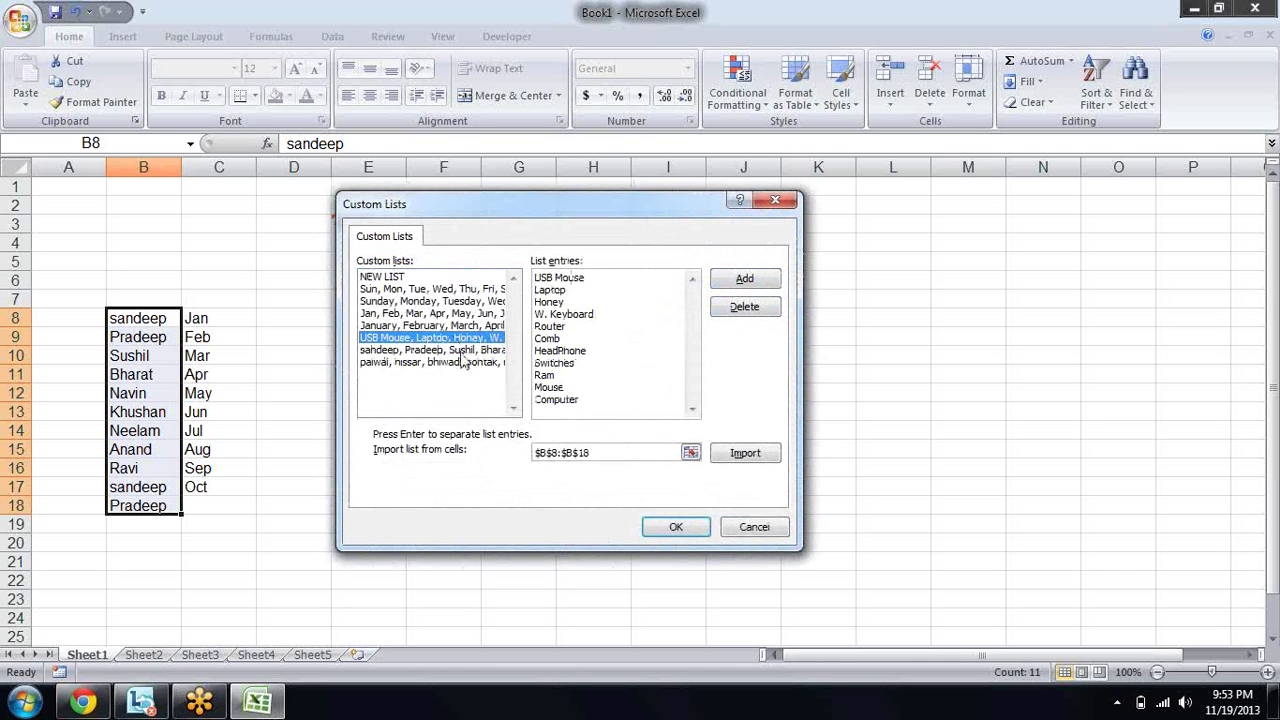
click(462, 350)
click(462, 362)
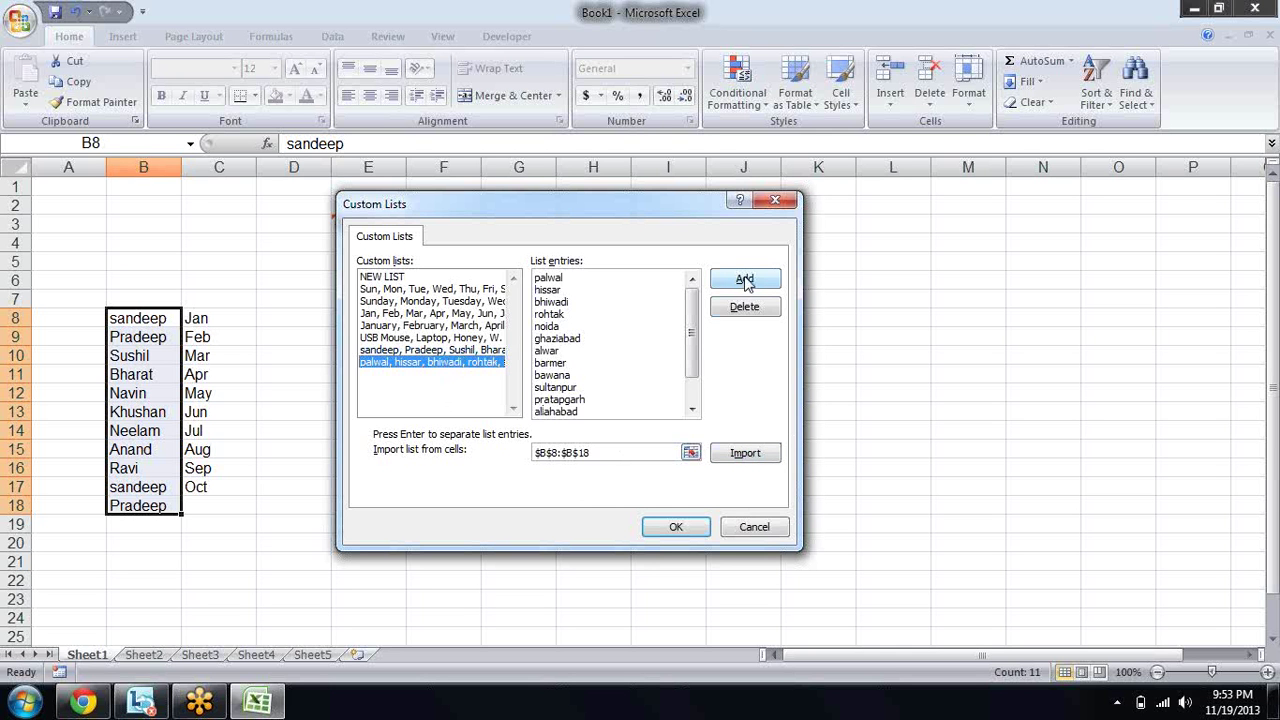
click(686, 535)
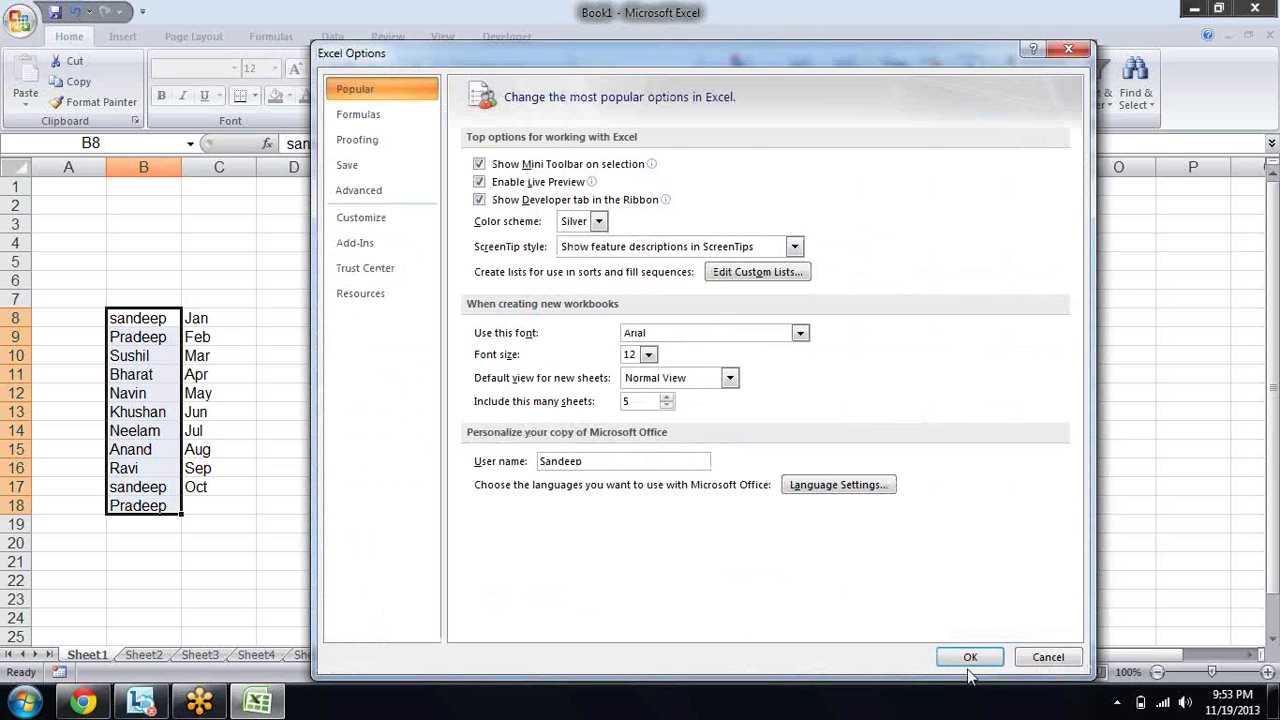
click(967, 658)
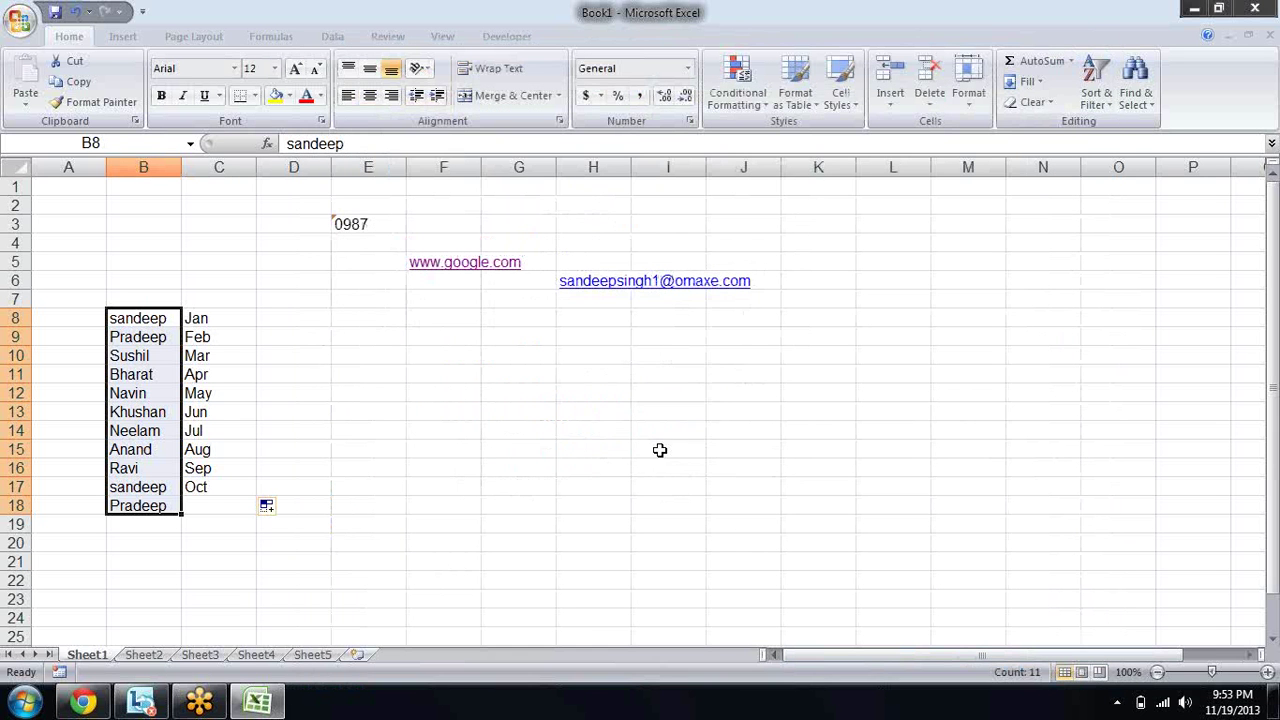
Select the Jan–Oct months in C8:C17 and delete them, keeping column B's names.
click(150, 320)
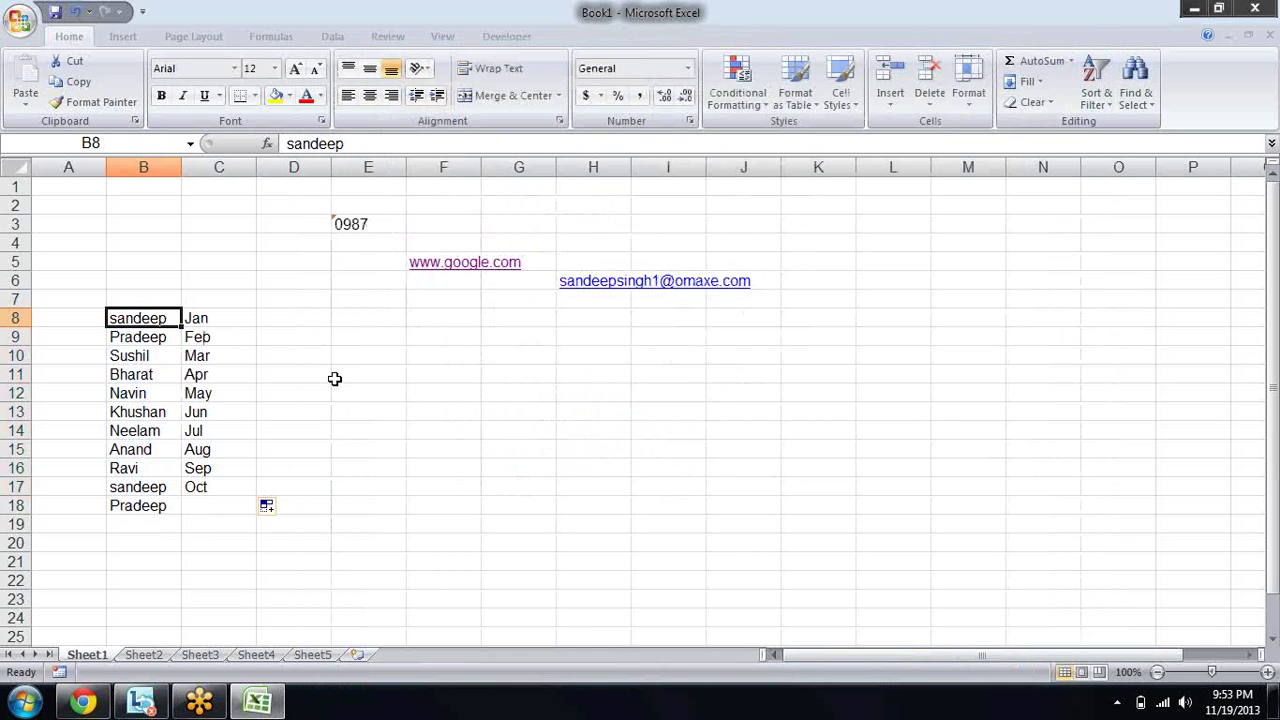
key(shift+Down)
key(shift+Down)
key(shift+Down)
key(shift+Down)
key(Up)
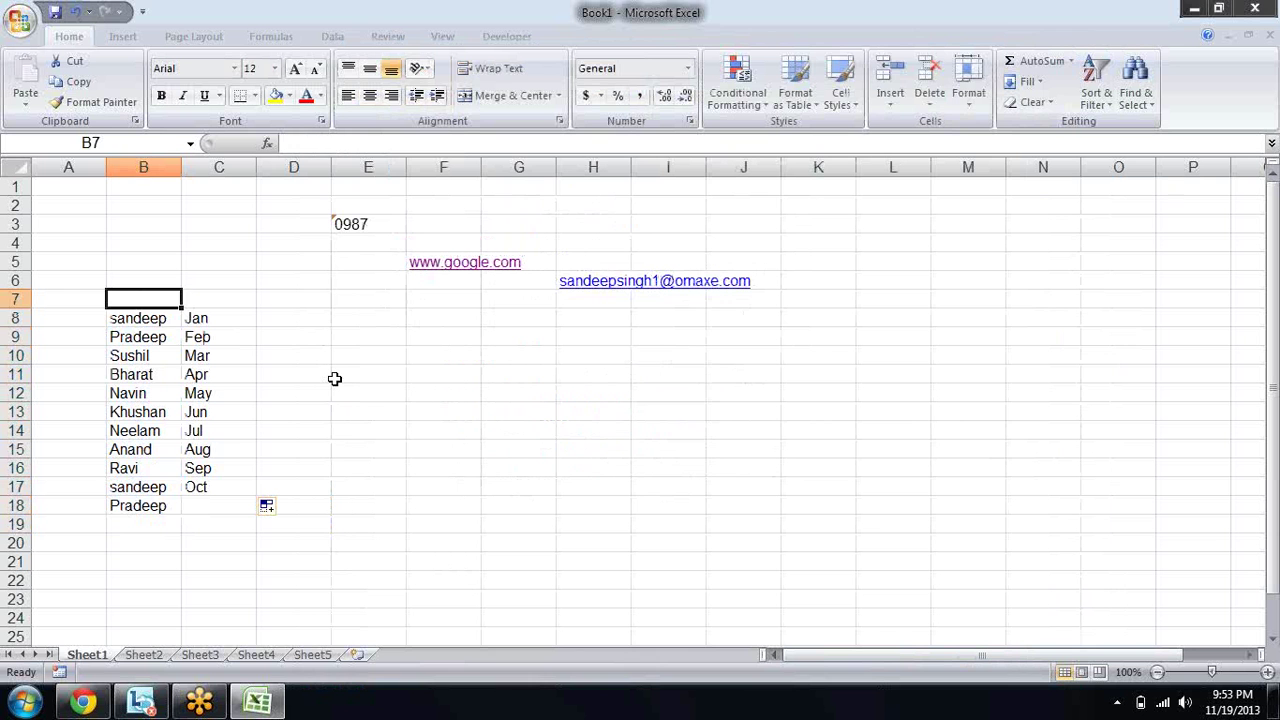
key(Down)
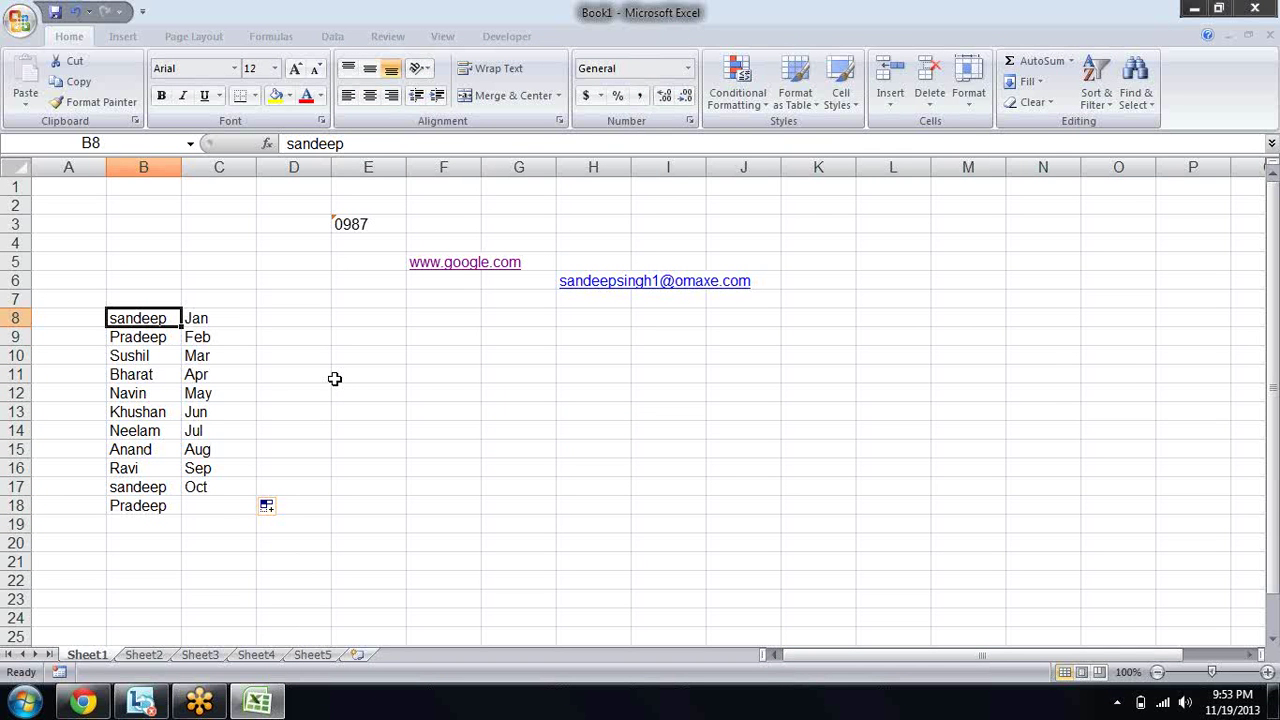
key(Right)
key(ctrl+shift+Down)
key(Delete)
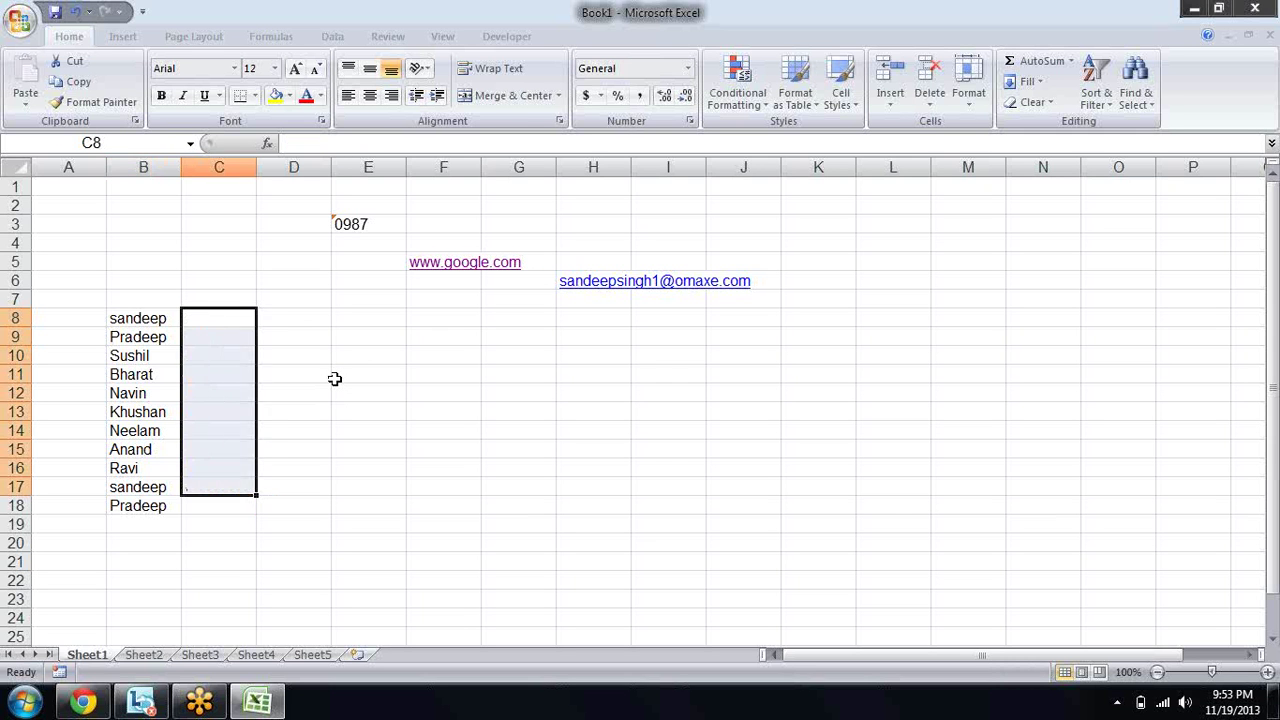
key(Left)
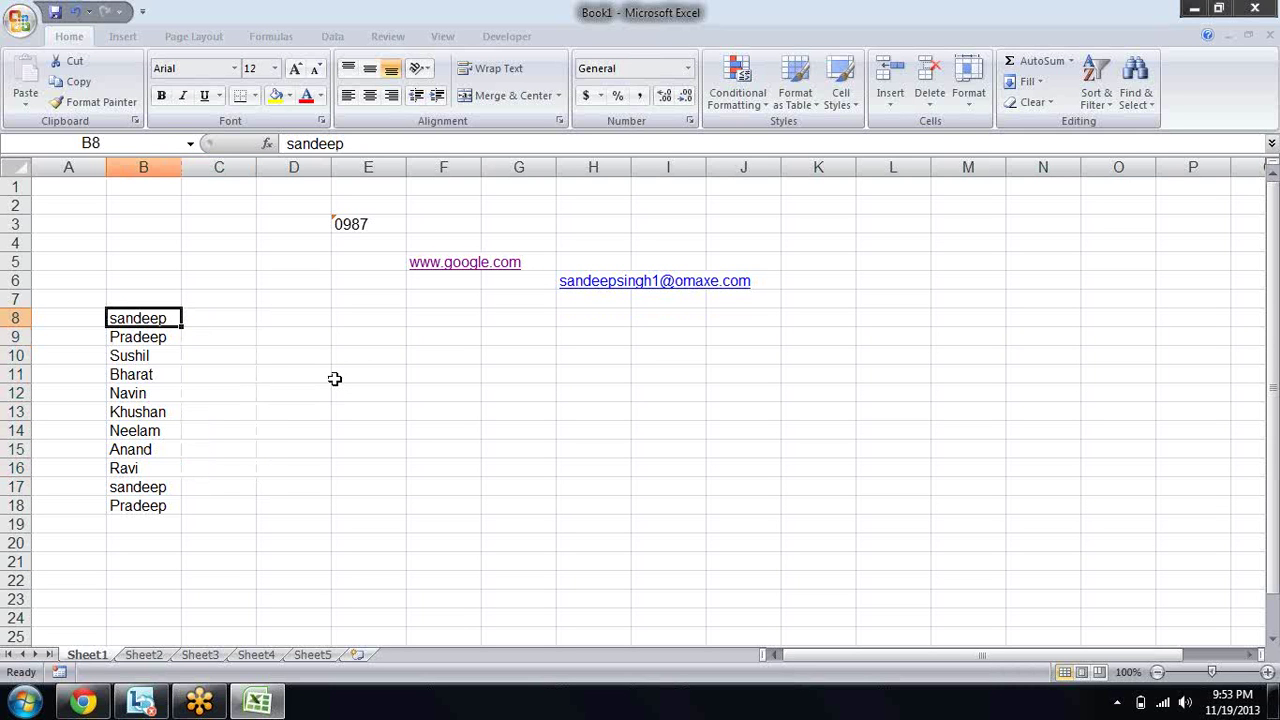
key(Right)
key(Right)
key(Left)
key(Left)
Review the Formulas and Proofing pages of Excel Options, then close without changes.
click(20, 20)
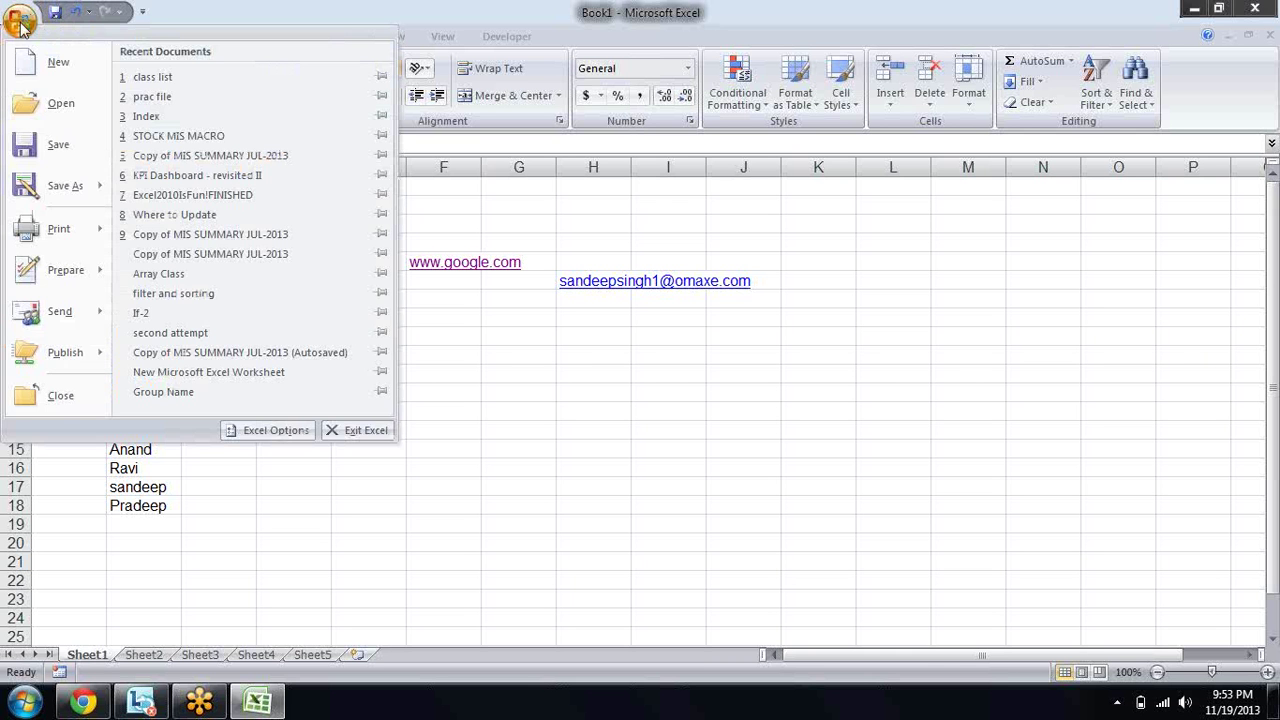
click(262, 430)
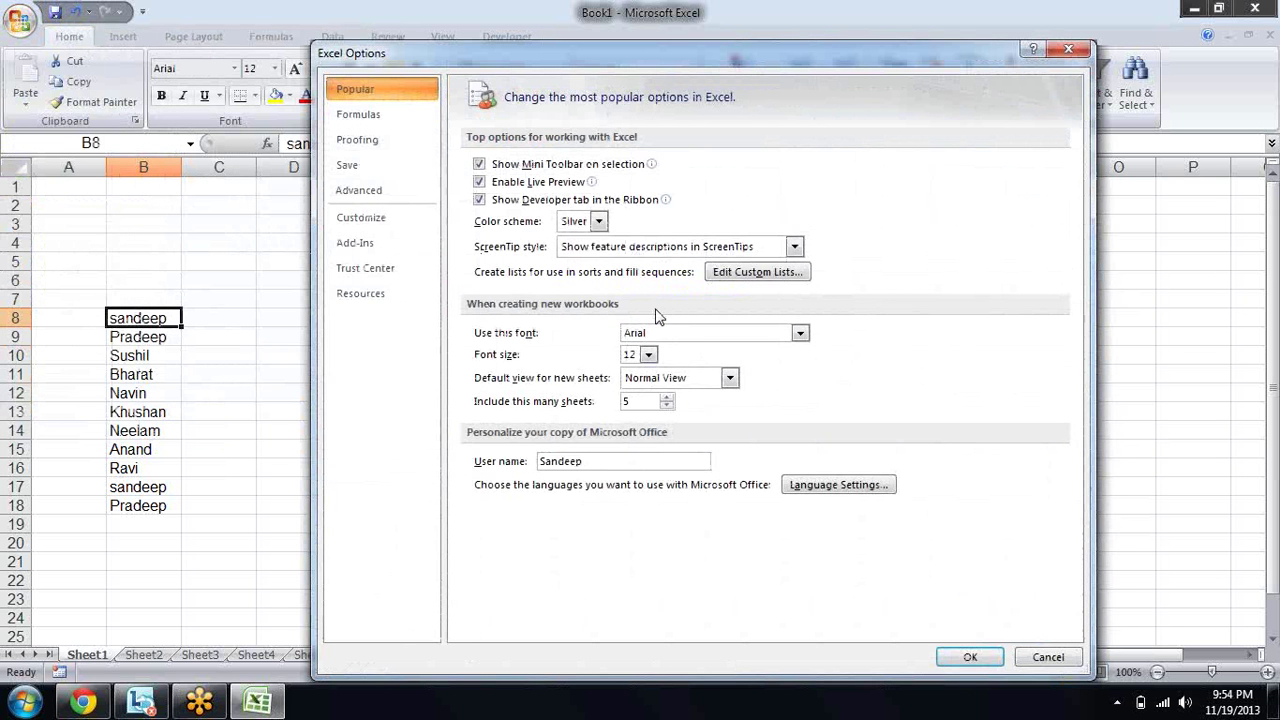
click(389, 115)
click(385, 140)
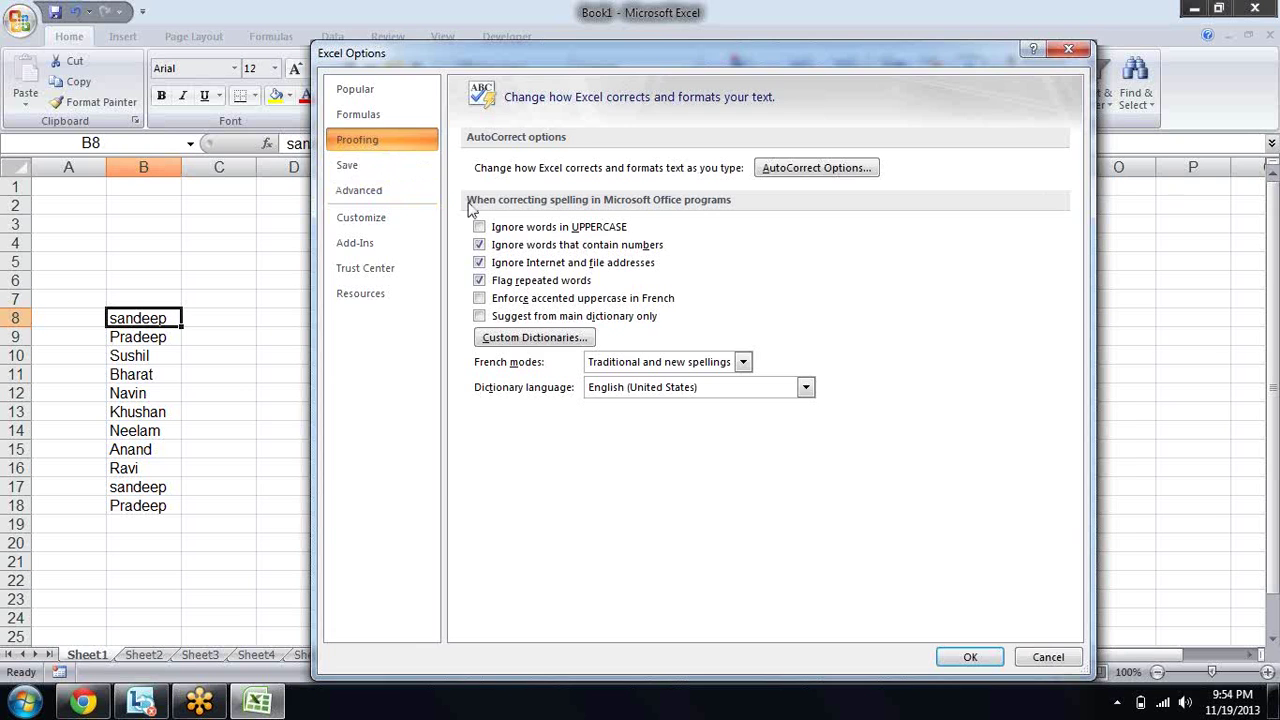
key(Escape)
Enter the misspelled word boook in D8, then begin a capitalised entry in E8.
key(Right)
key(Right)
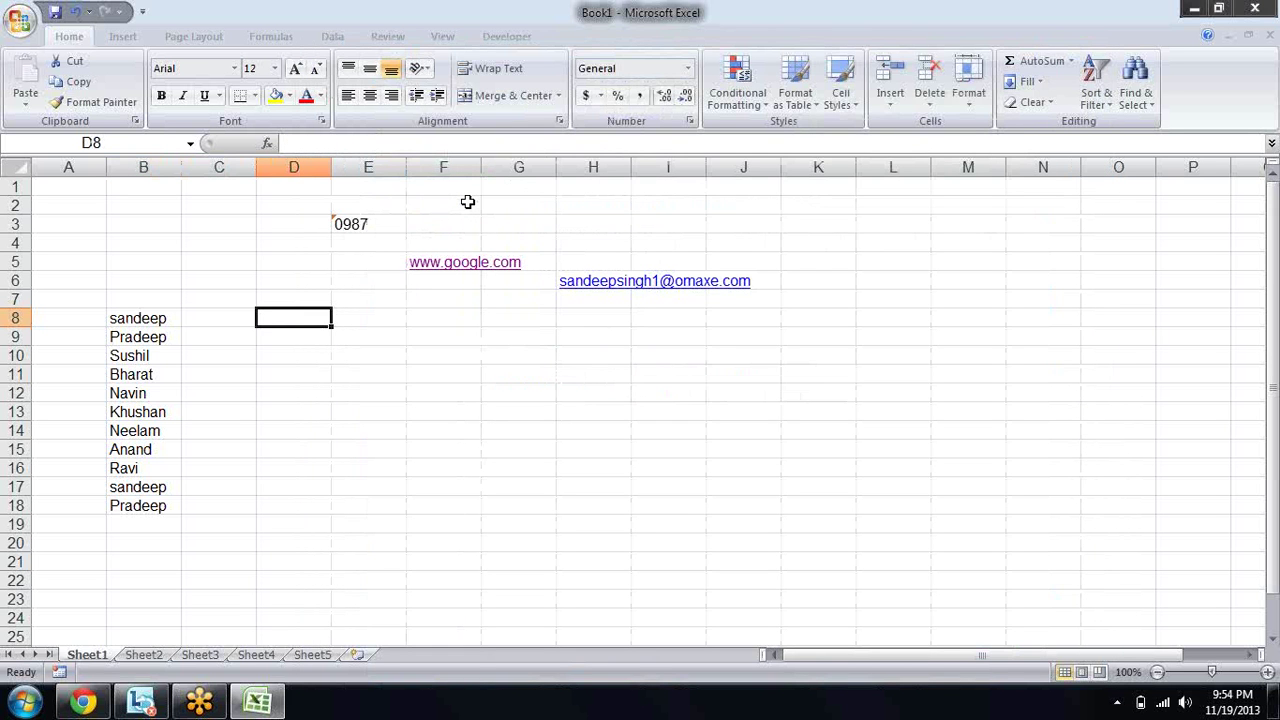
text(boook)
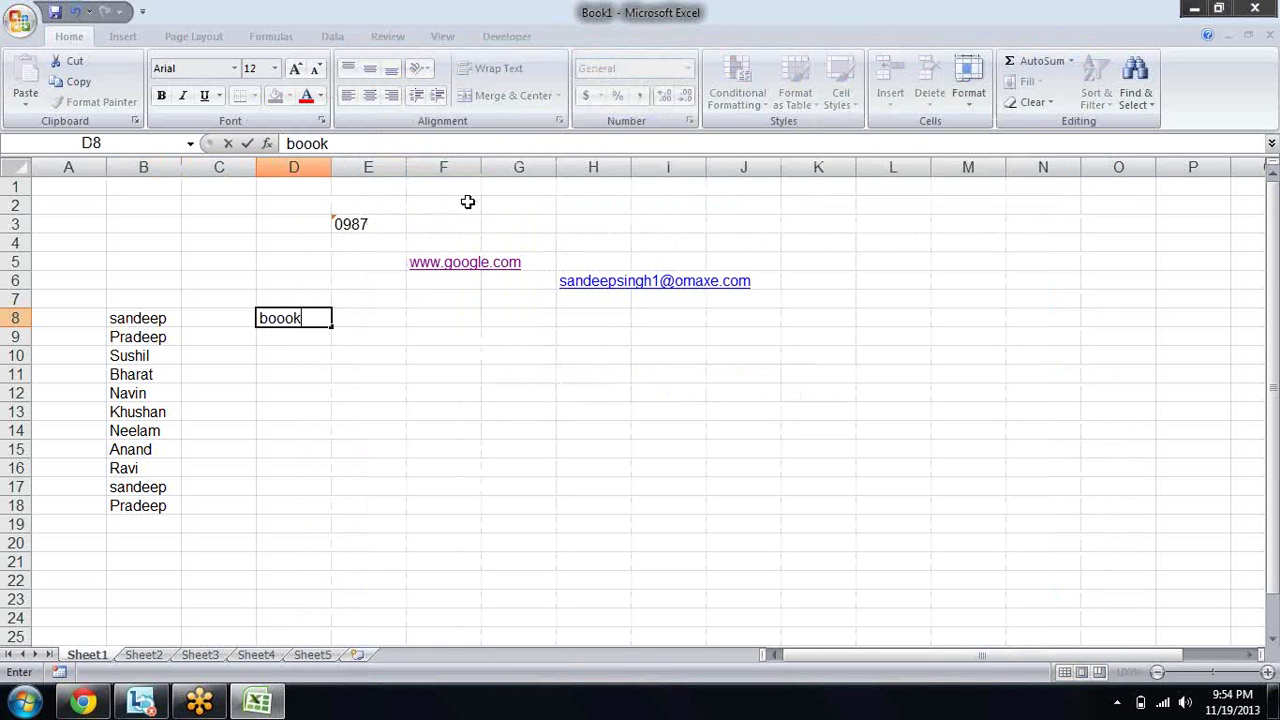
key(Return)
key(Up)
key(Right)
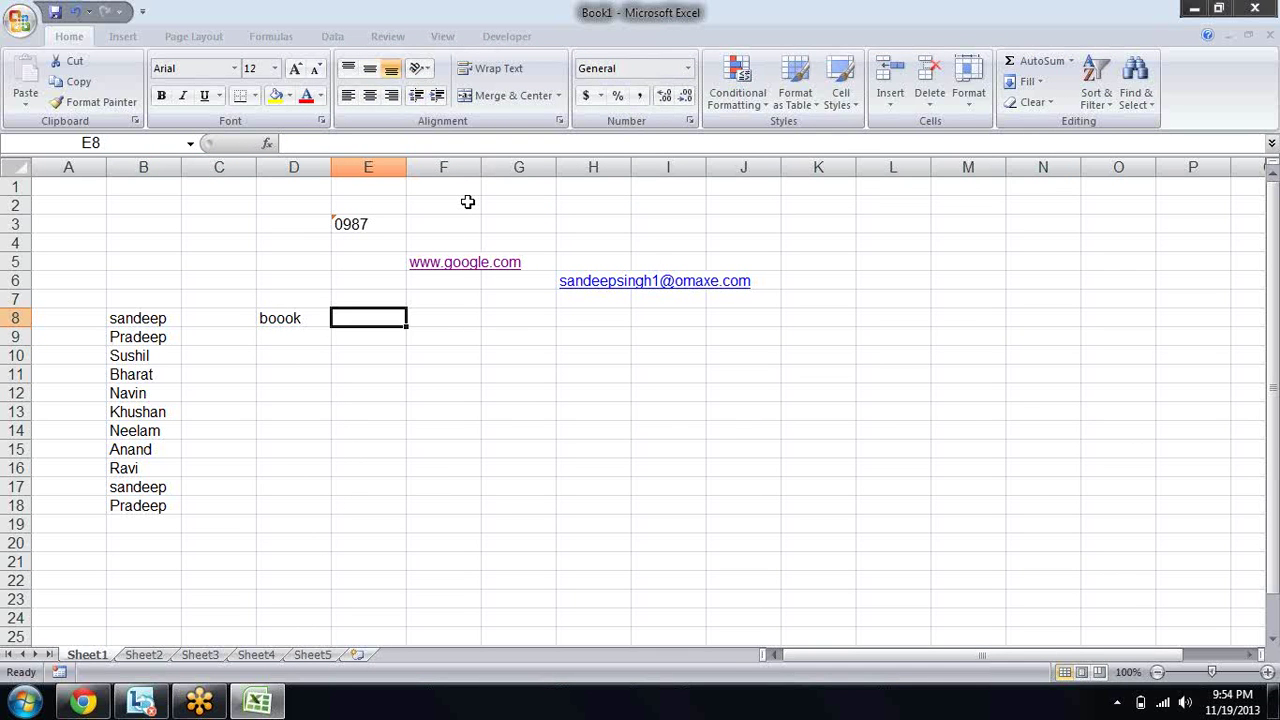
text(b)
key(Caps_Lock)
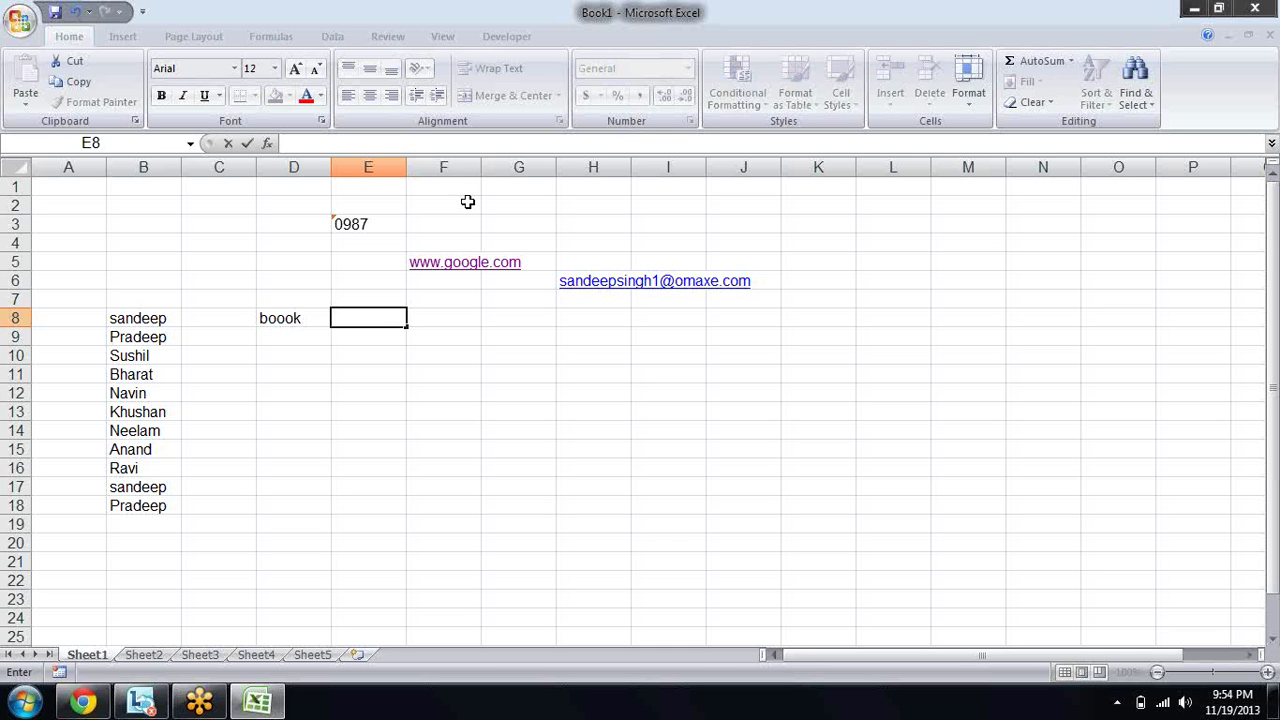
Tick 'Ignore words in UPPERCASE' on the Proofing page of Excel Options and confirm with OK.
click(20, 20)
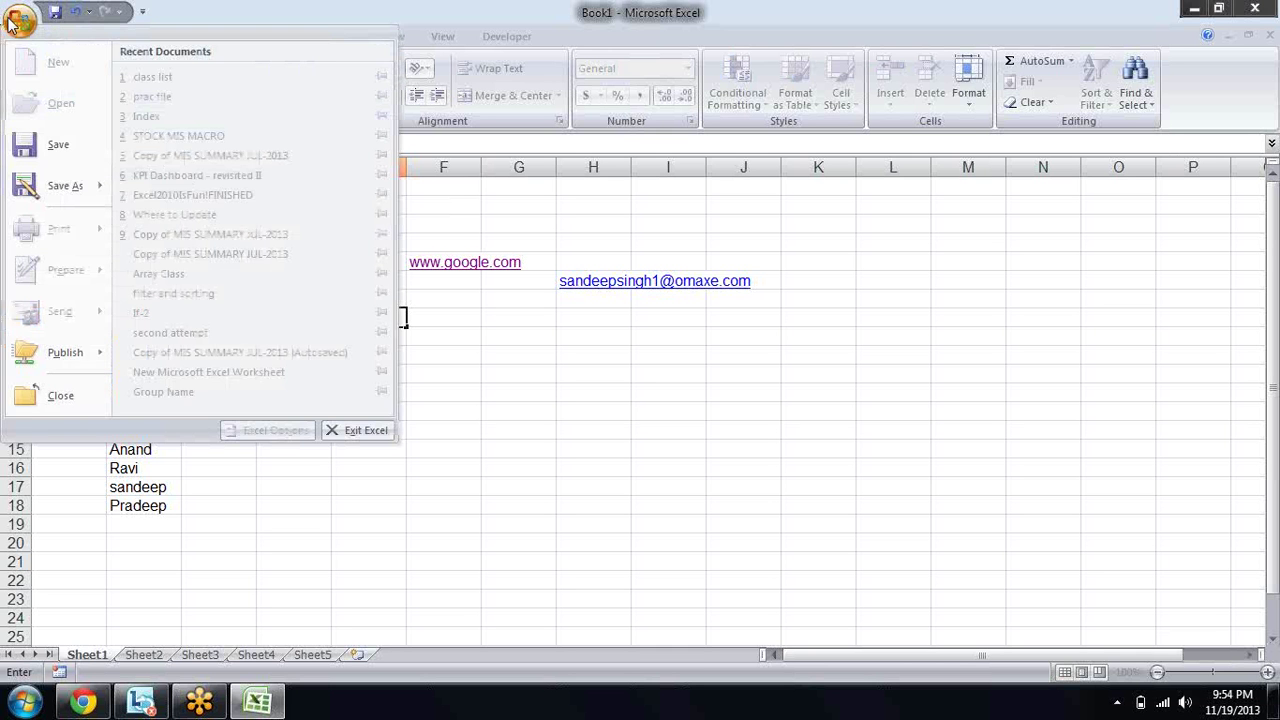
key(Escape)
click(271, 430)
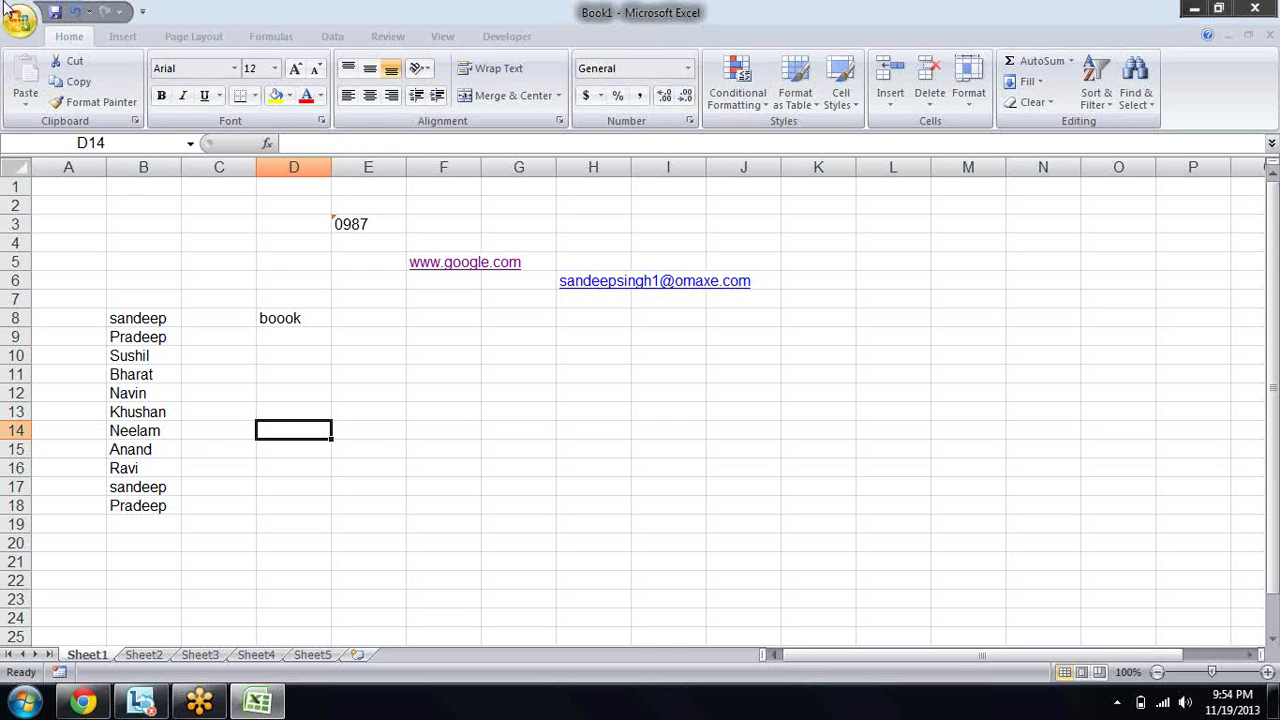
click(10, 14)
click(283, 429)
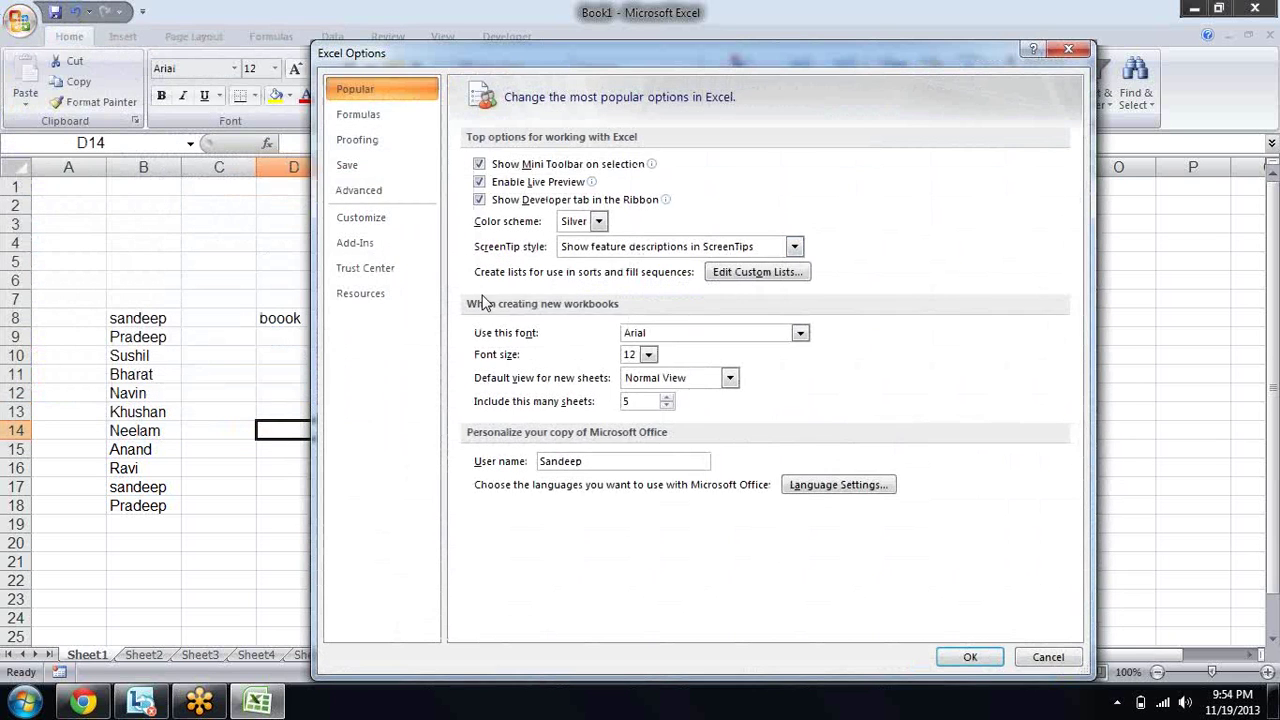
click(405, 115)
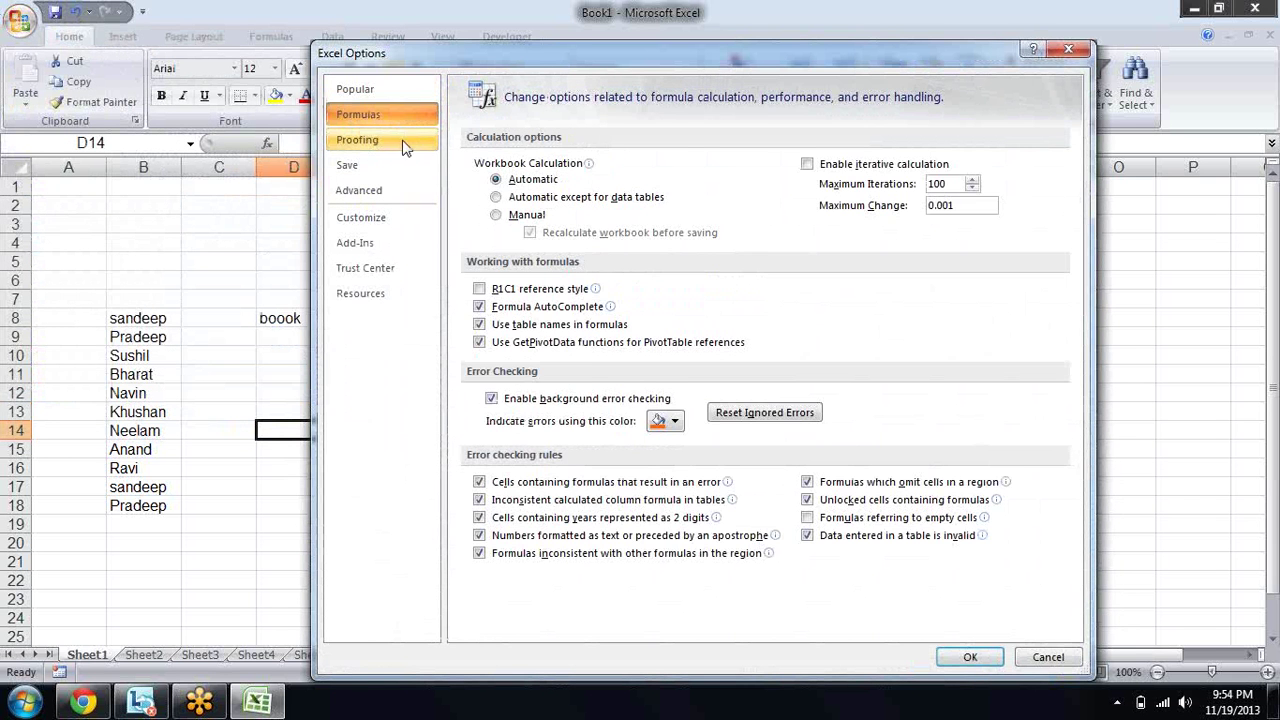
click(405, 145)
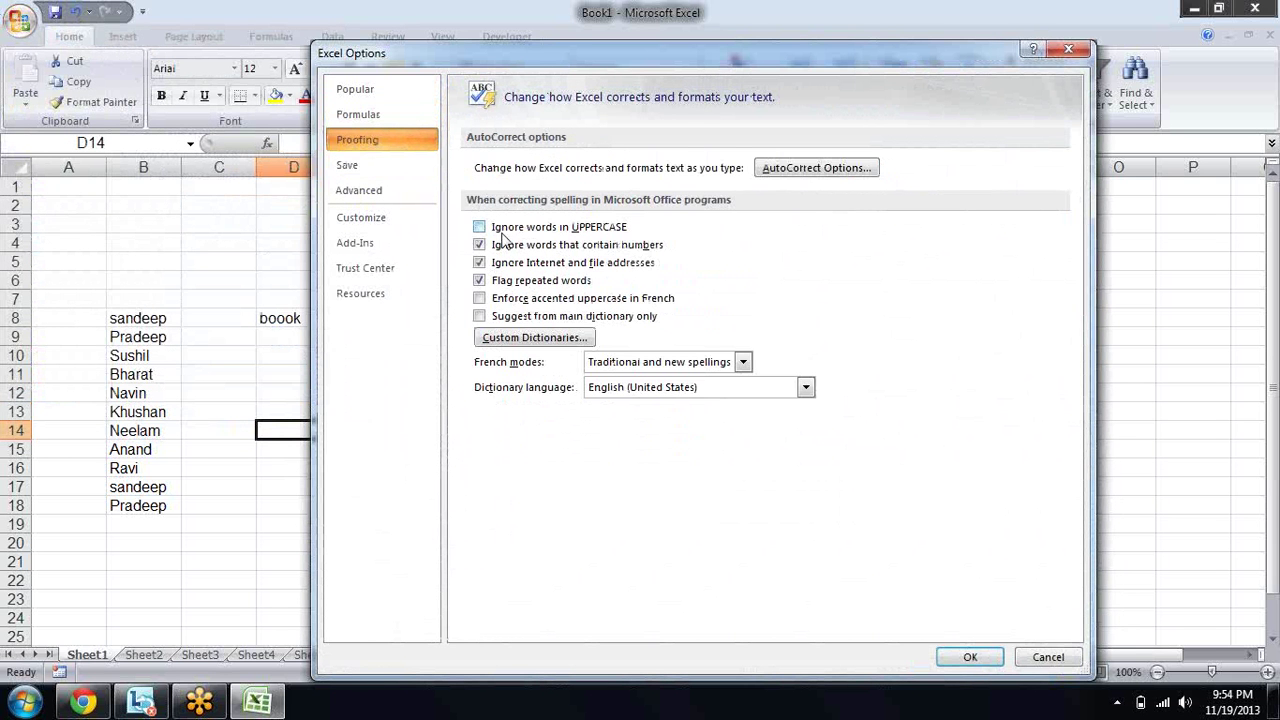
click(545, 228)
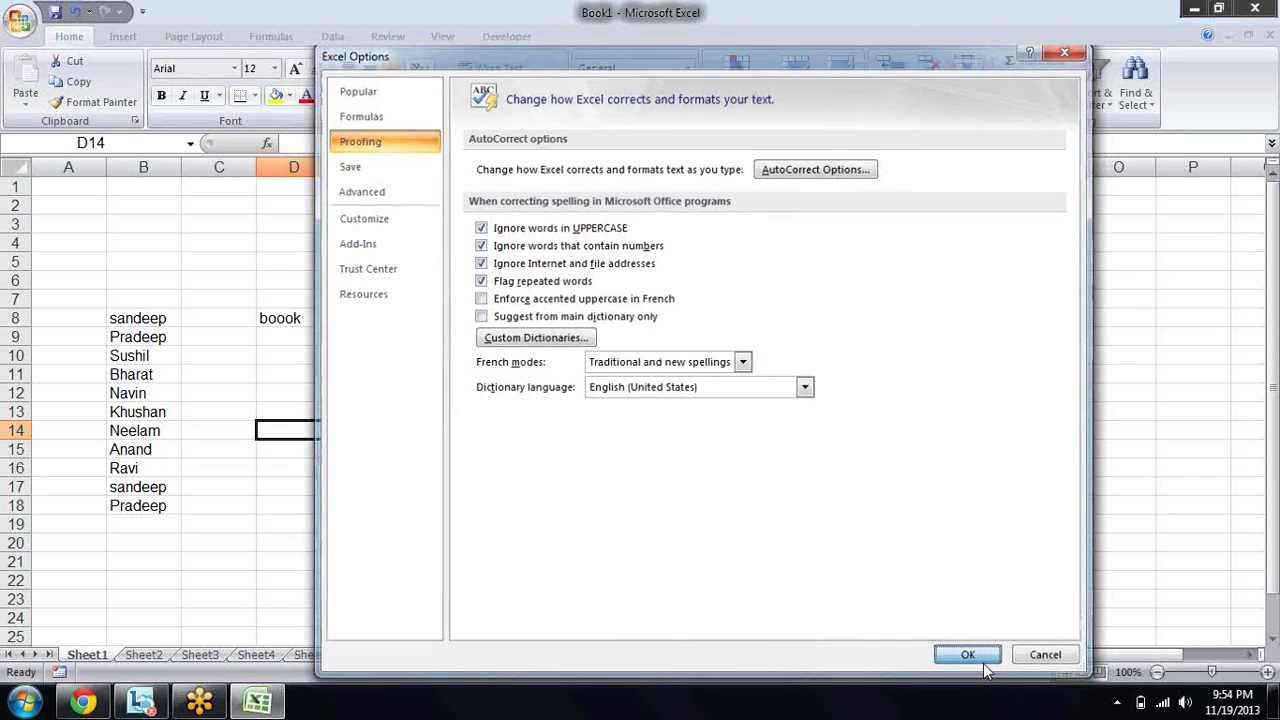
click(975, 658)
click(357, 343)
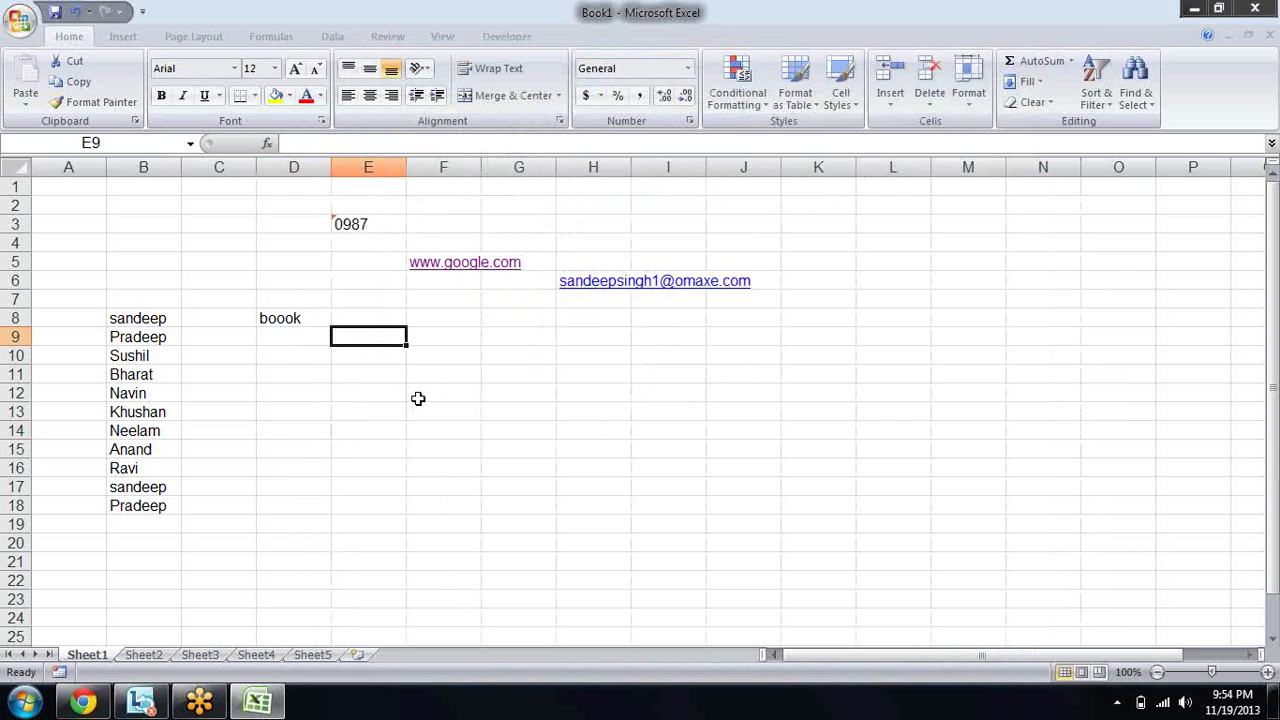
Toggle 'Internet and network paths with hyperlinks' in AutoFormat As You Type, confirm, and return to Proofing.
click(26, 24)
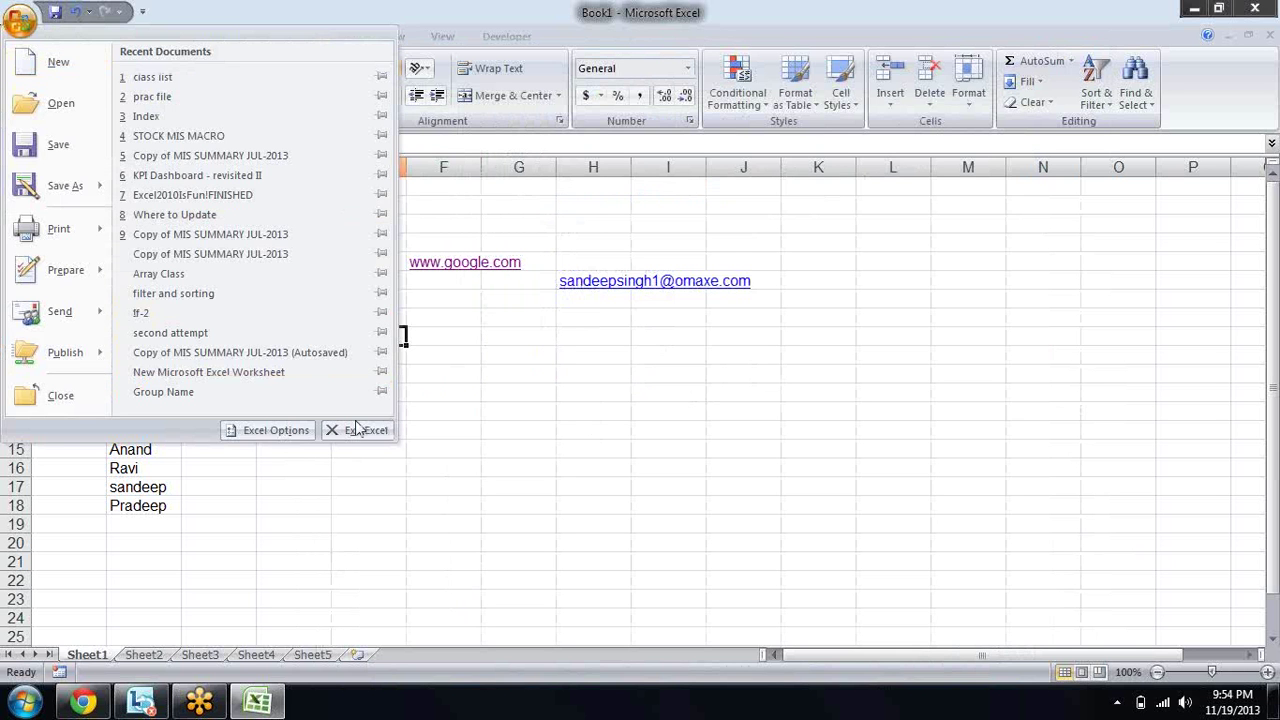
click(292, 430)
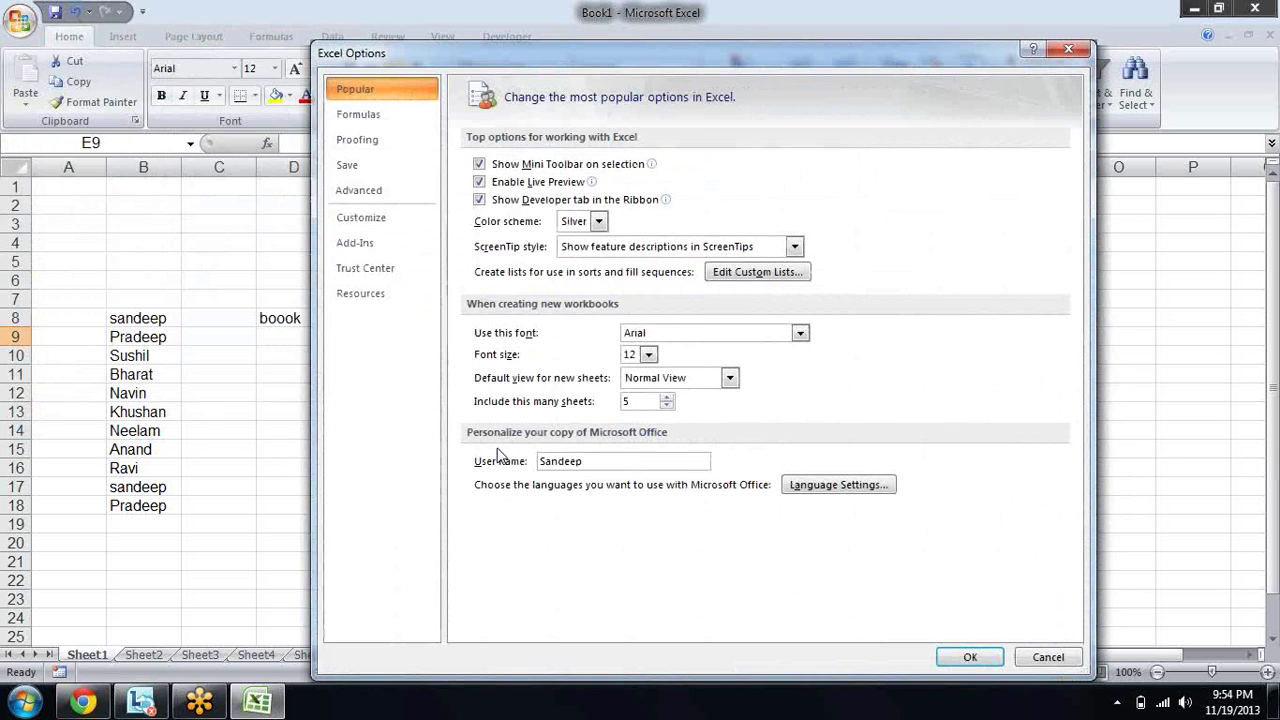
click(365, 142)
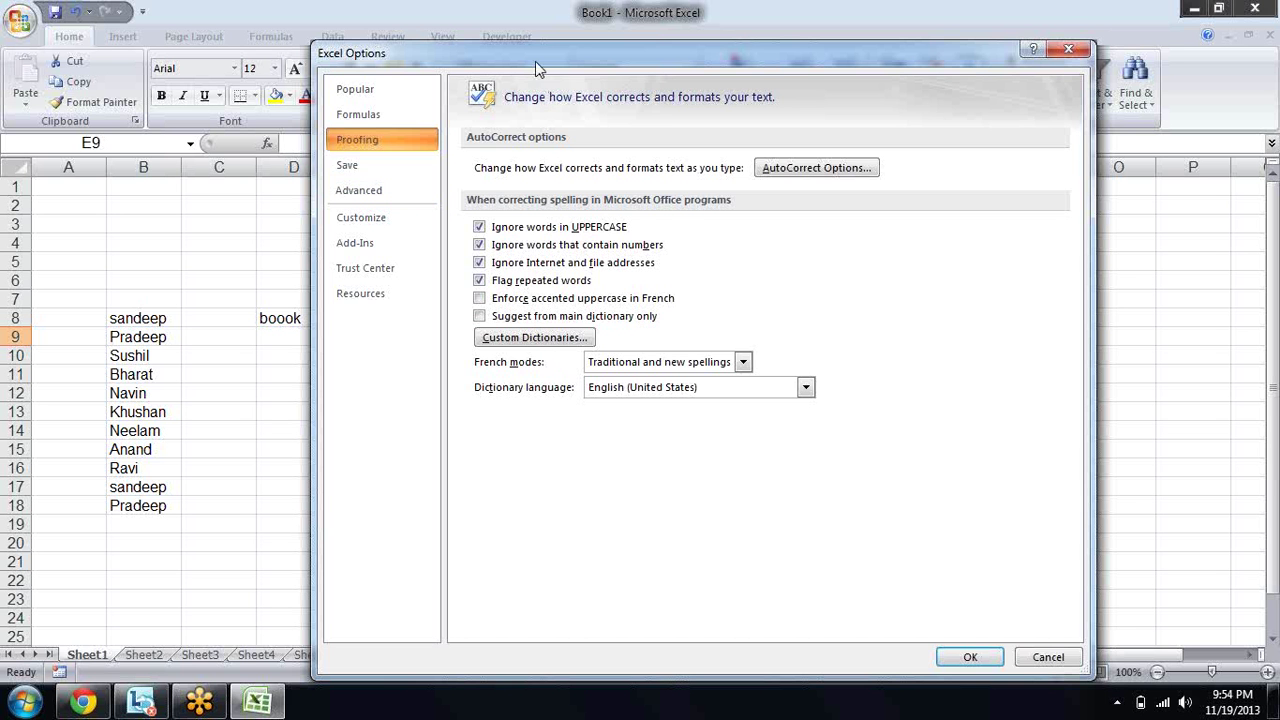
mouse_move(535, 61)
mouse_down()
mouse_move(707, 127)
mouse_move(622, 183)
mouse_up()
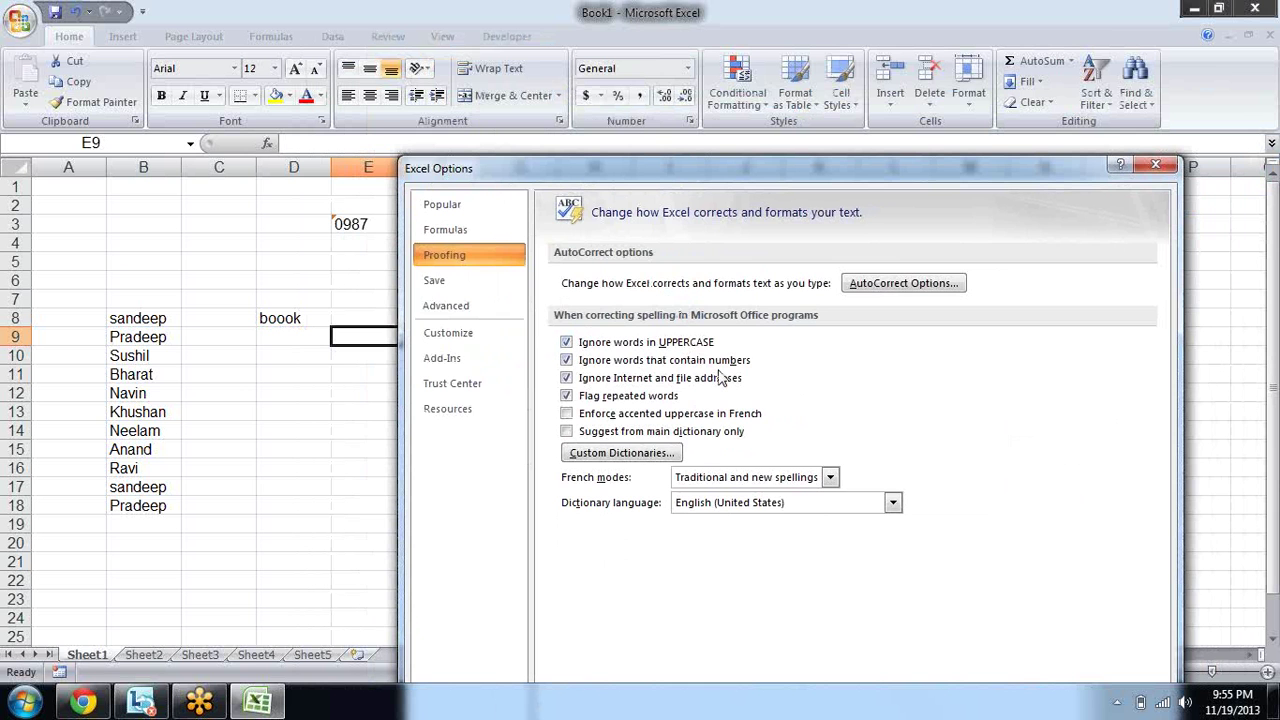
click(908, 283)
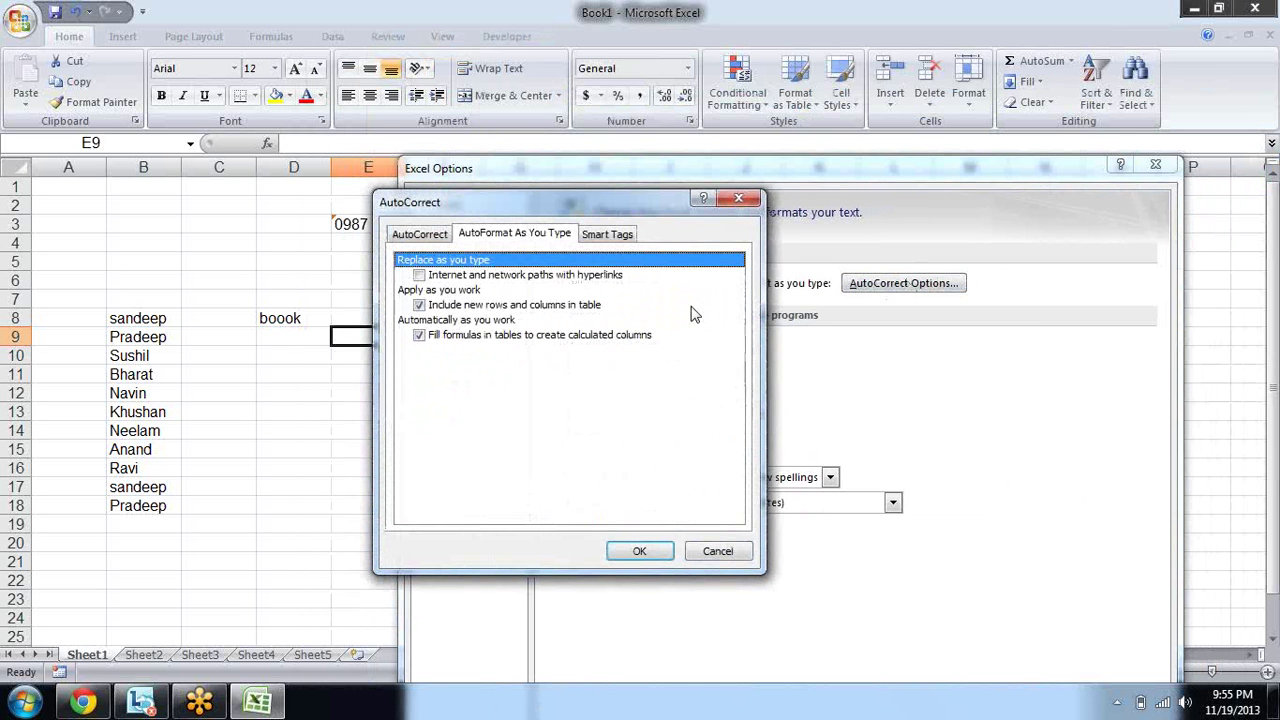
click(517, 282)
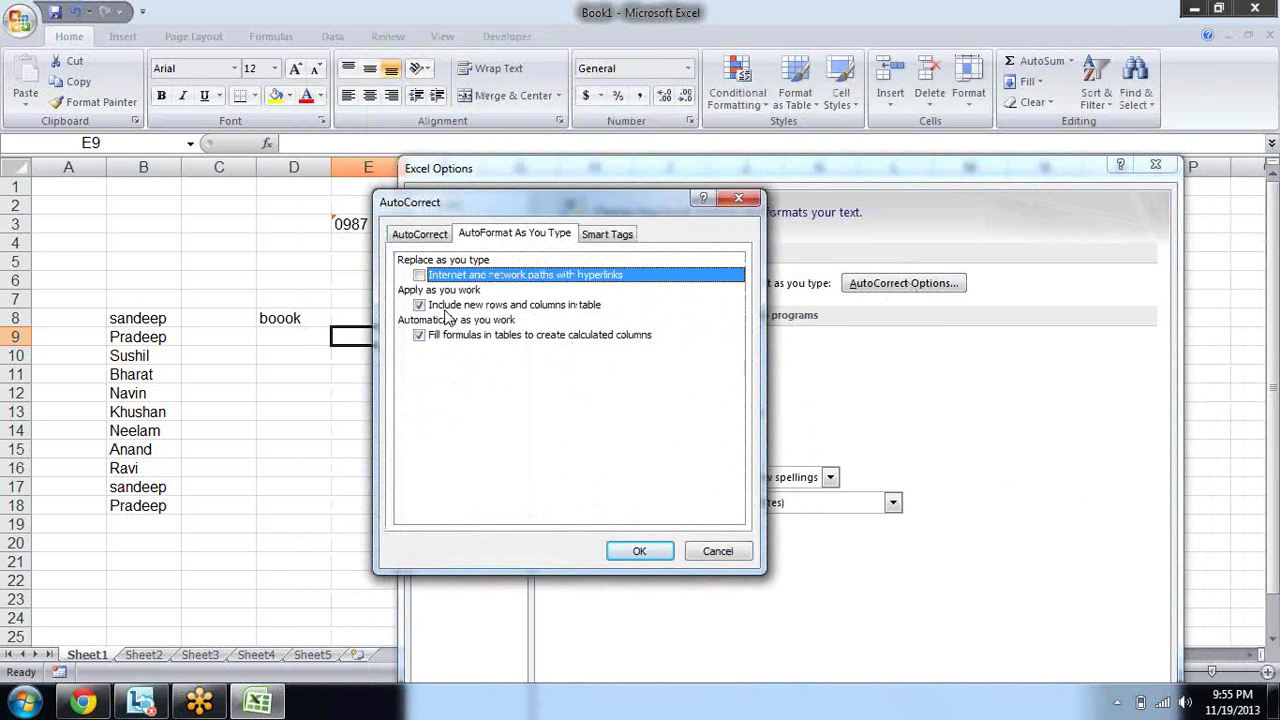
click(418, 276)
click(625, 550)
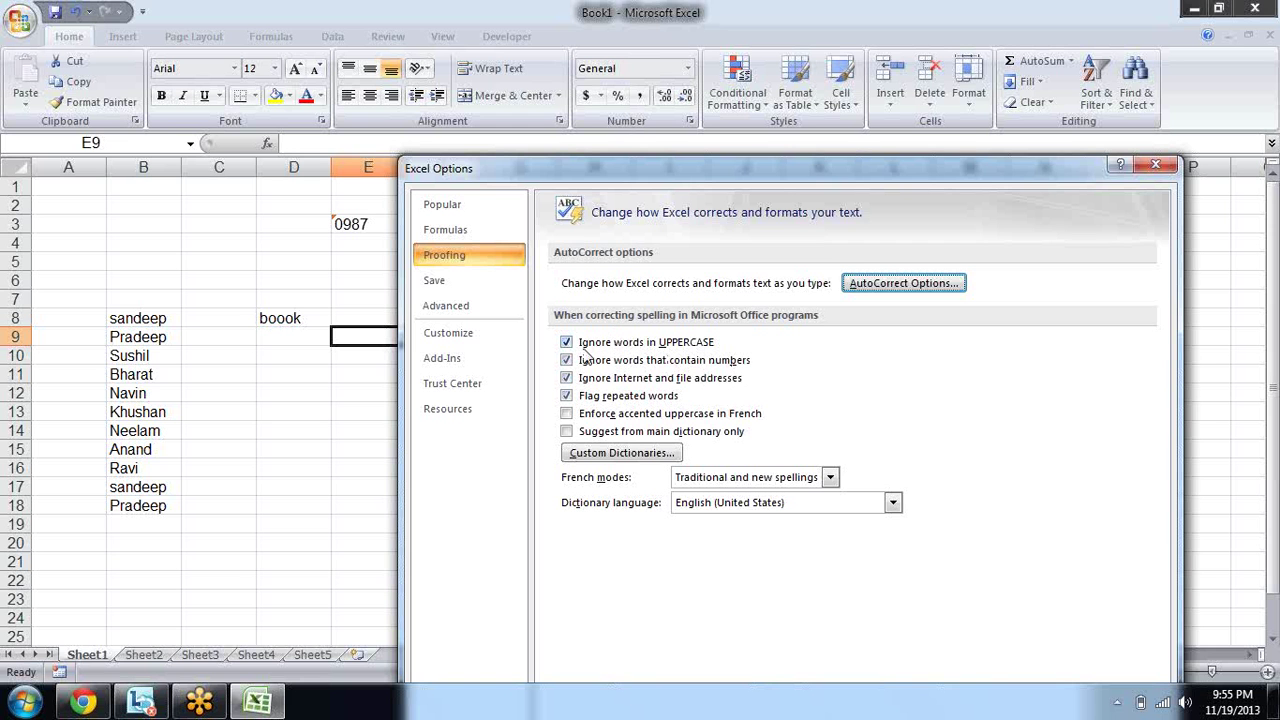
Toggle the UPPERCASE spell-check option, set default save format to Excel 97-2003 Workbook, and close Options.
click(567, 343)
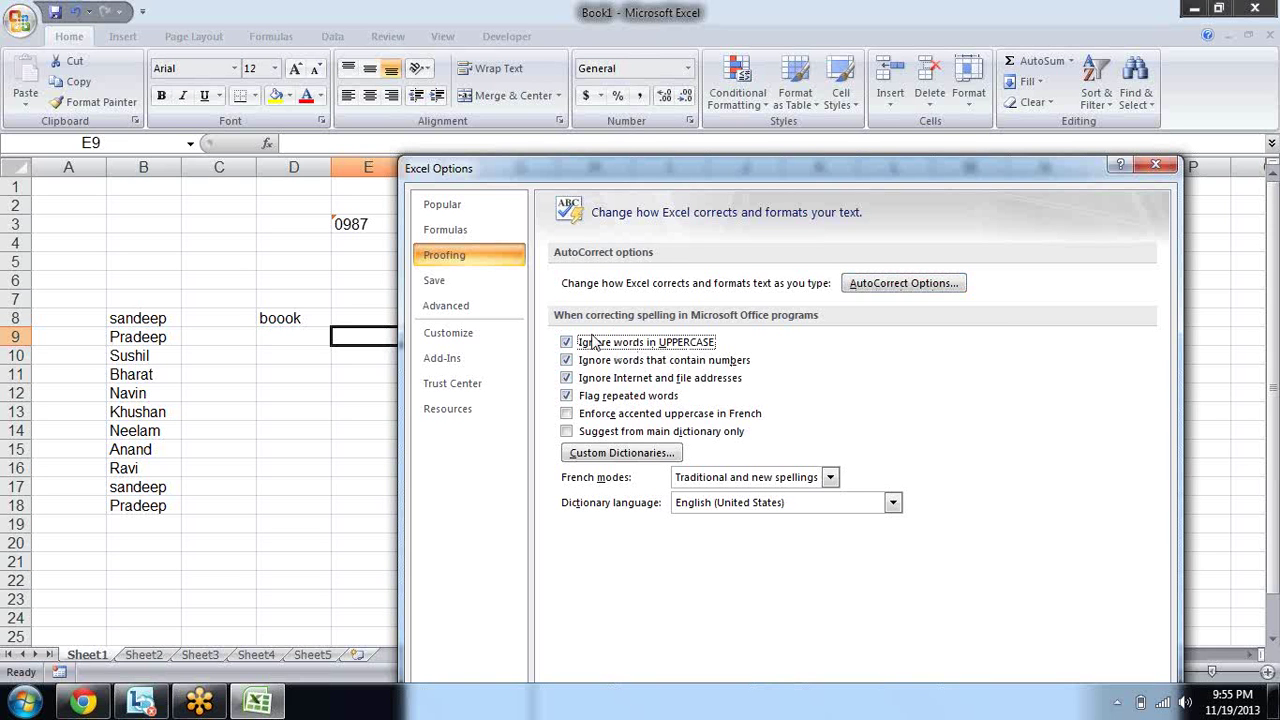
click(462, 287)
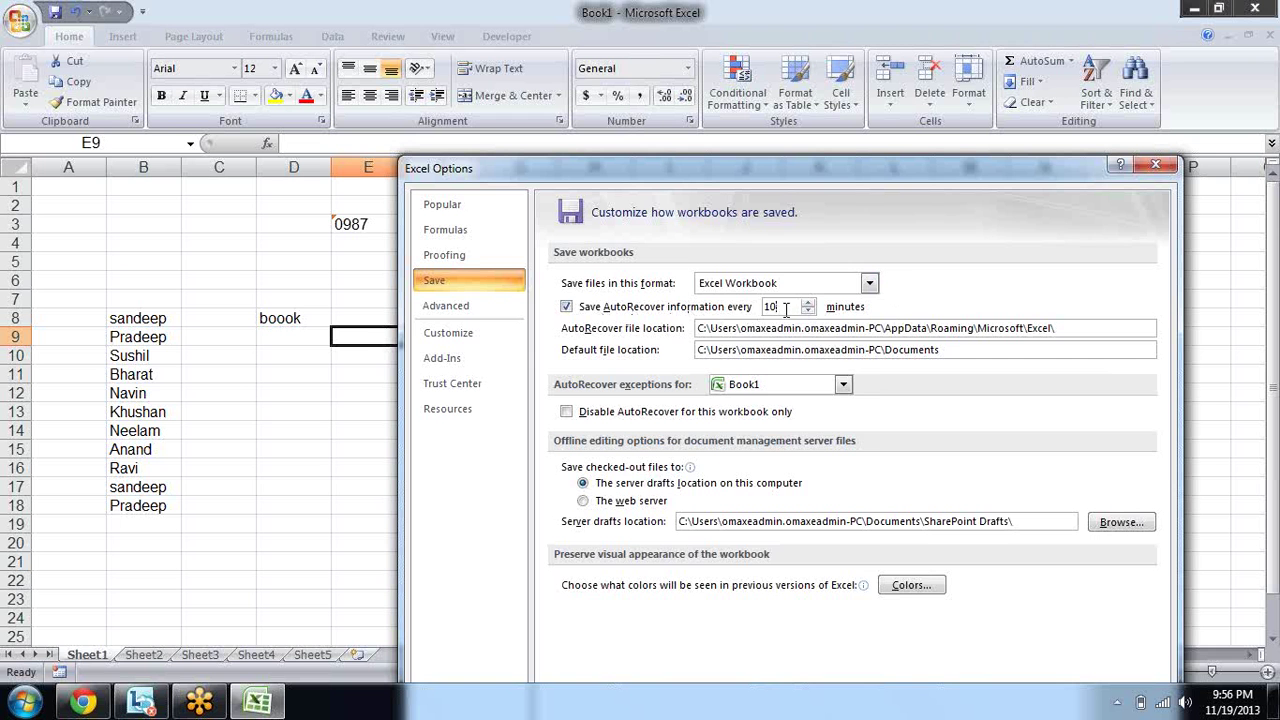
click(869, 284)
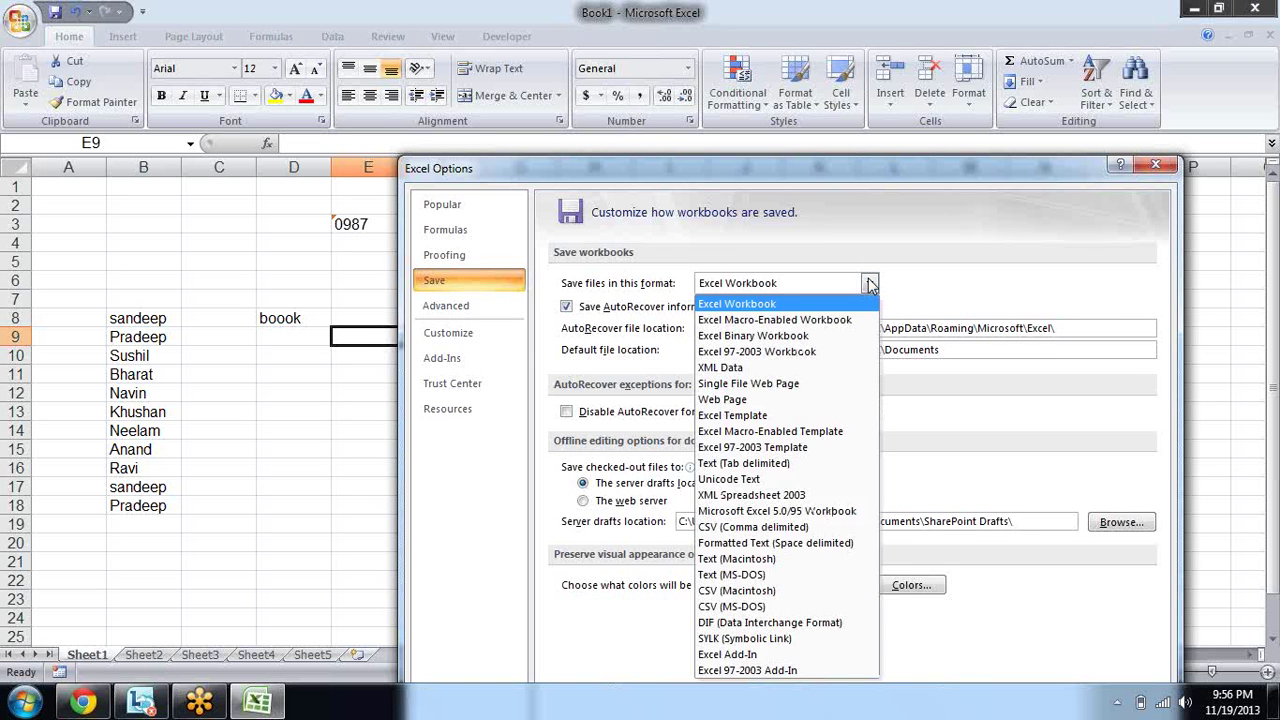
click(935, 281)
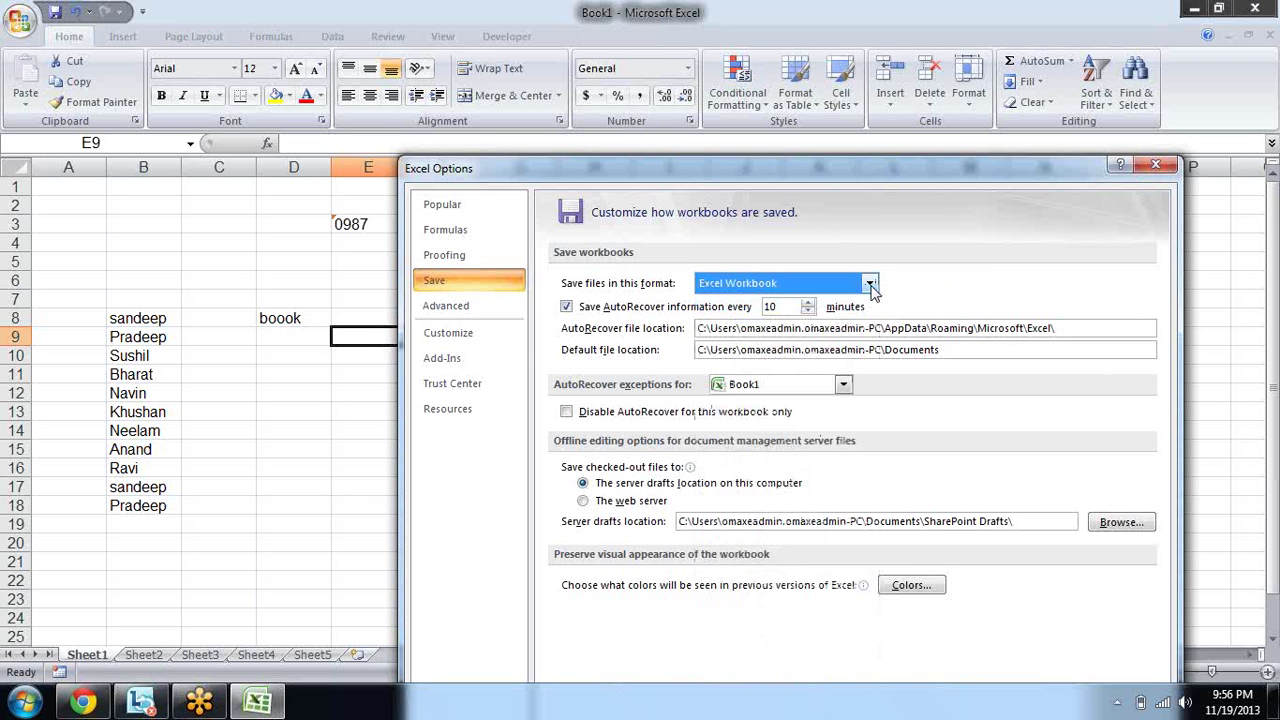
click(870, 284)
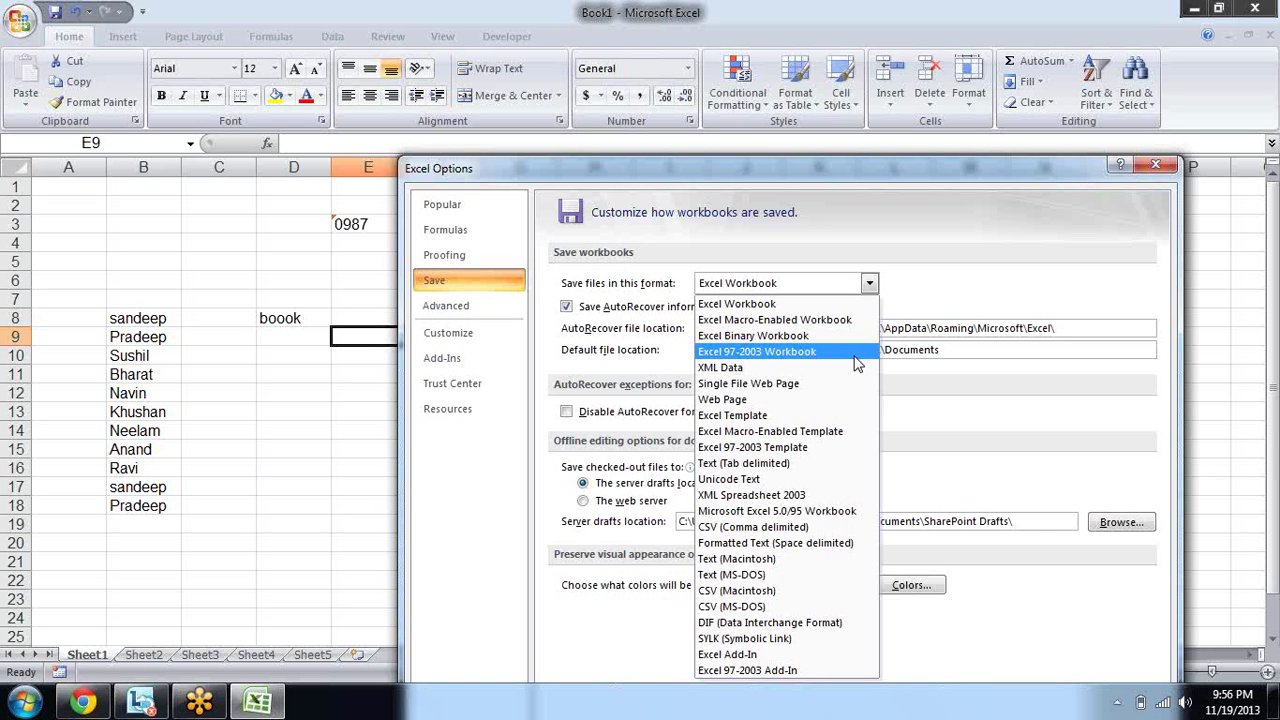
click(757, 351)
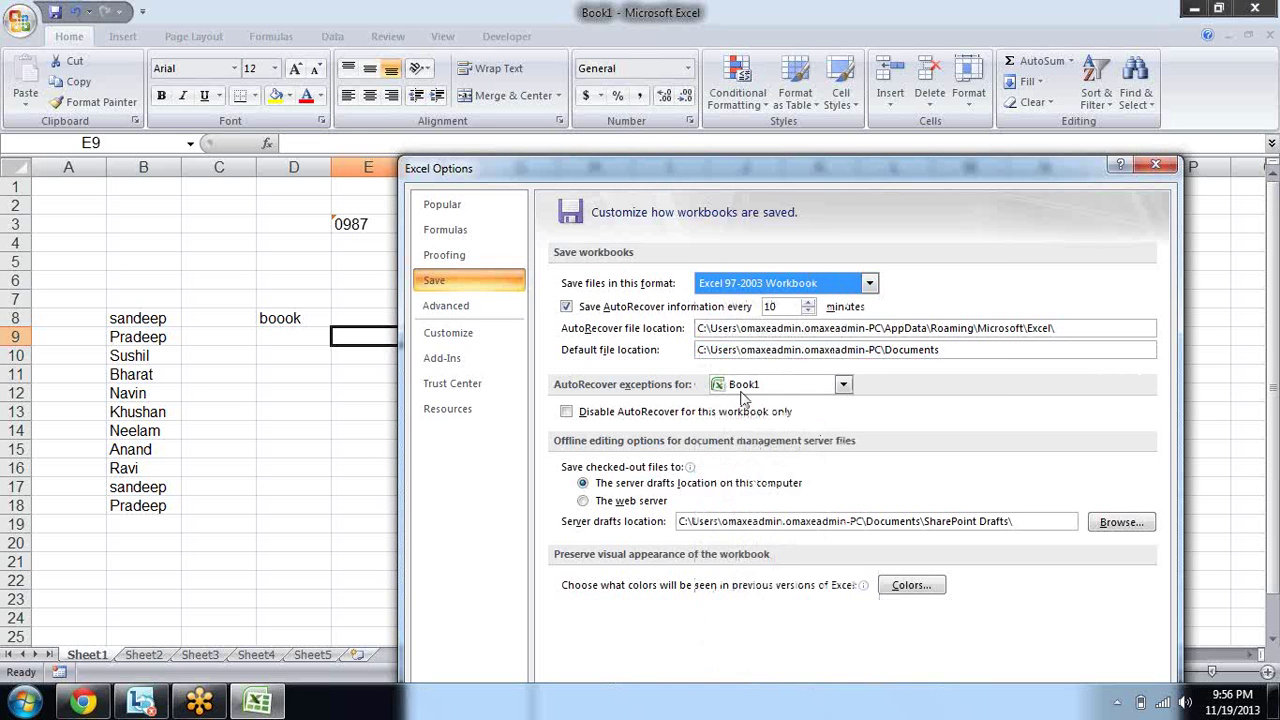
key(Return)
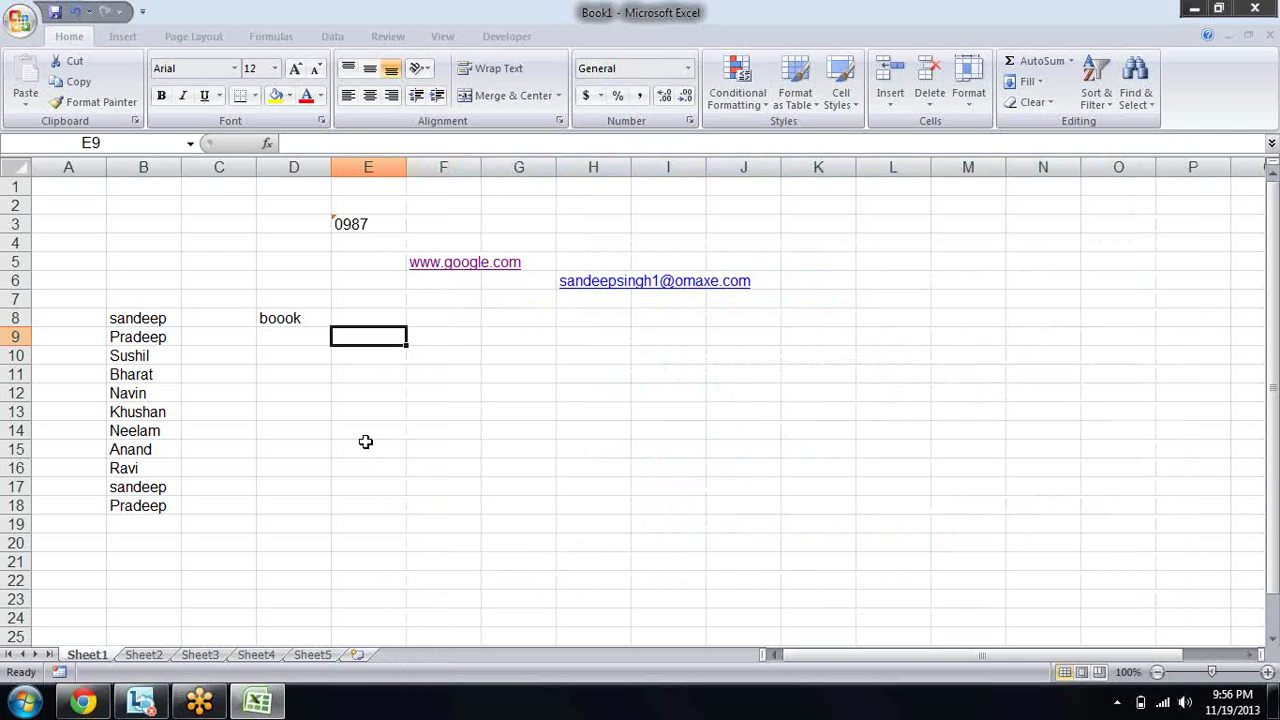
Pick Excel 97-2003 Workbook as the Save As file type, then cancel without saving.
key(ctrl+s)
click(296, 344)
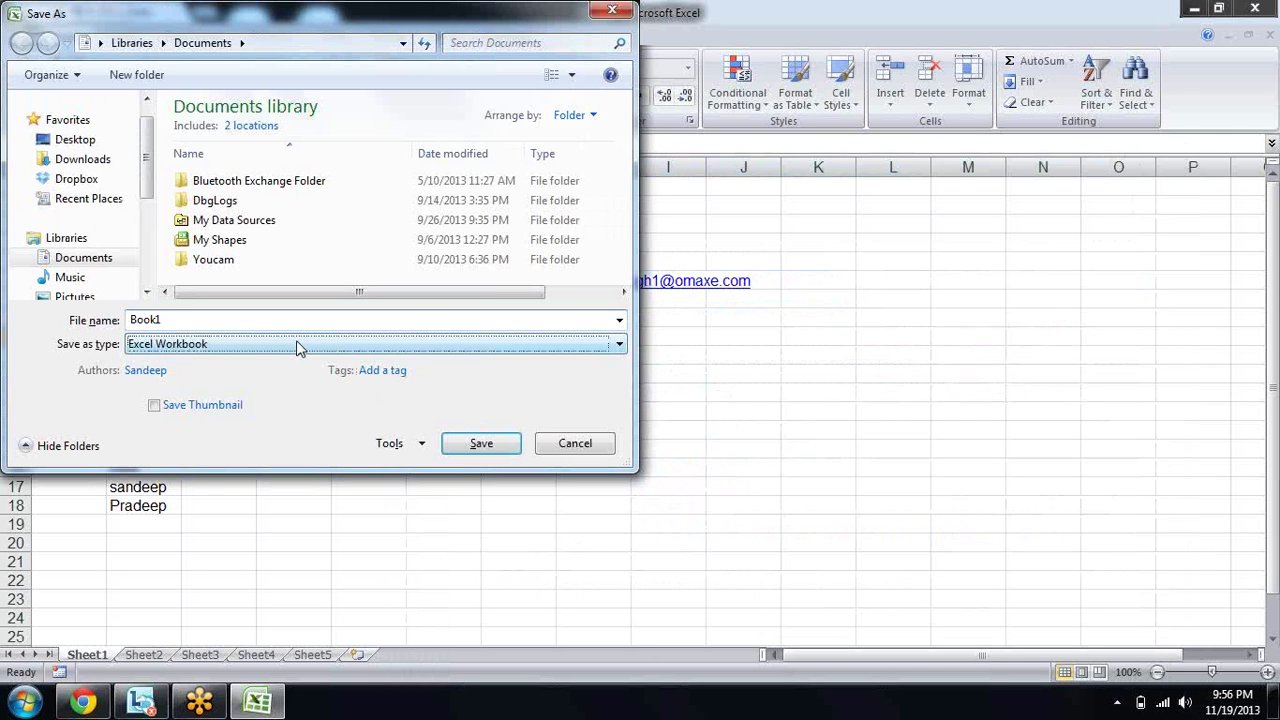
click(296, 344)
click(305, 406)
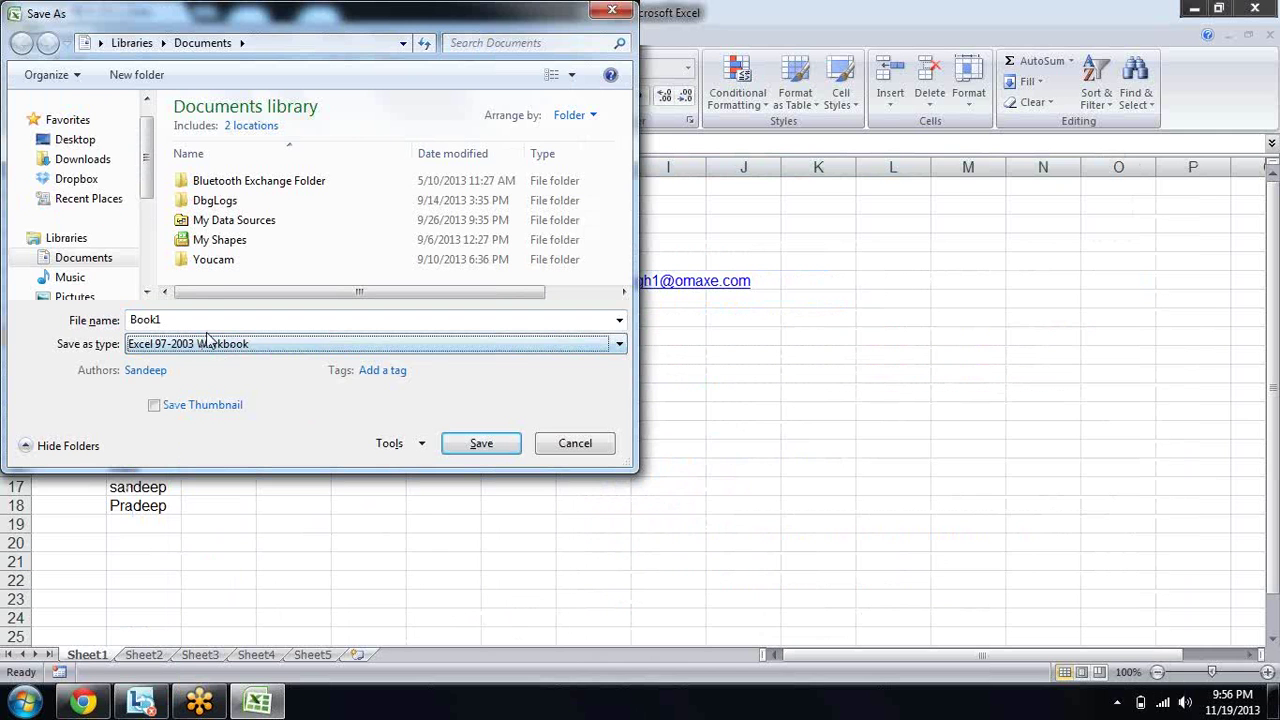
key(Escape)
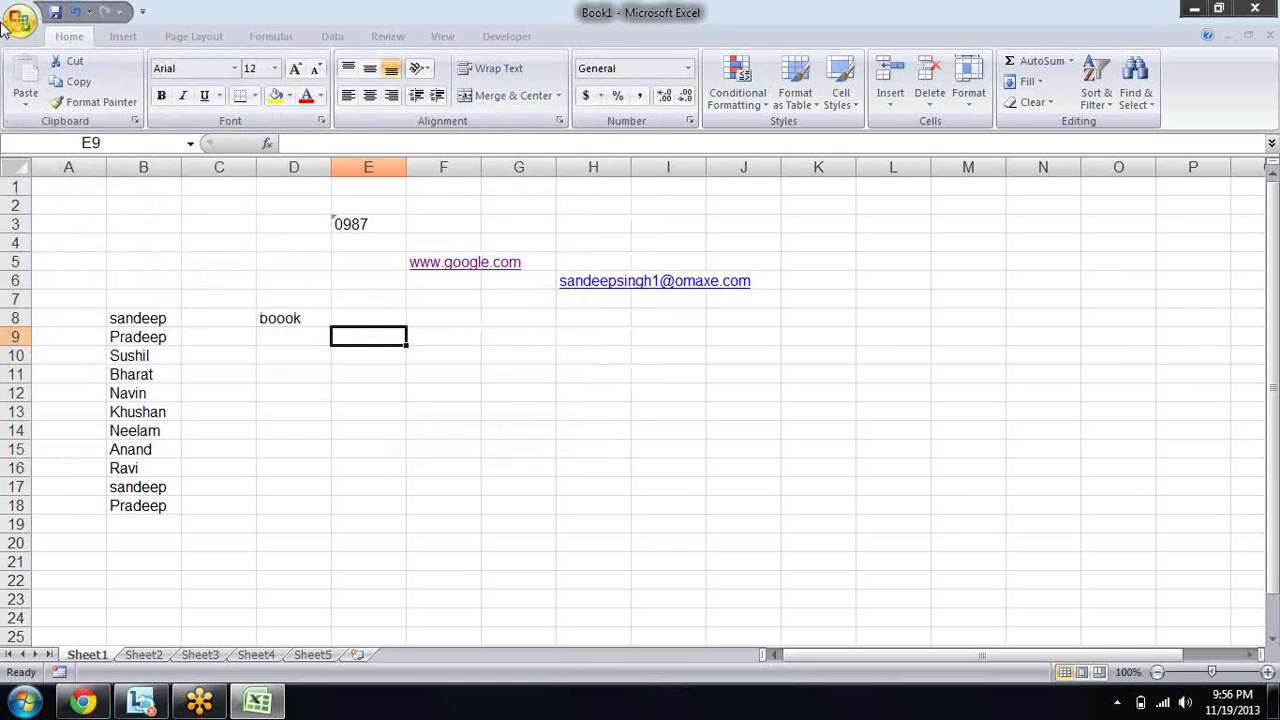
Check the Save page's default format (Excel Workbook) and the AutoRecover exceptions workbook (Book1).
click(18, 14)
click(258, 432)
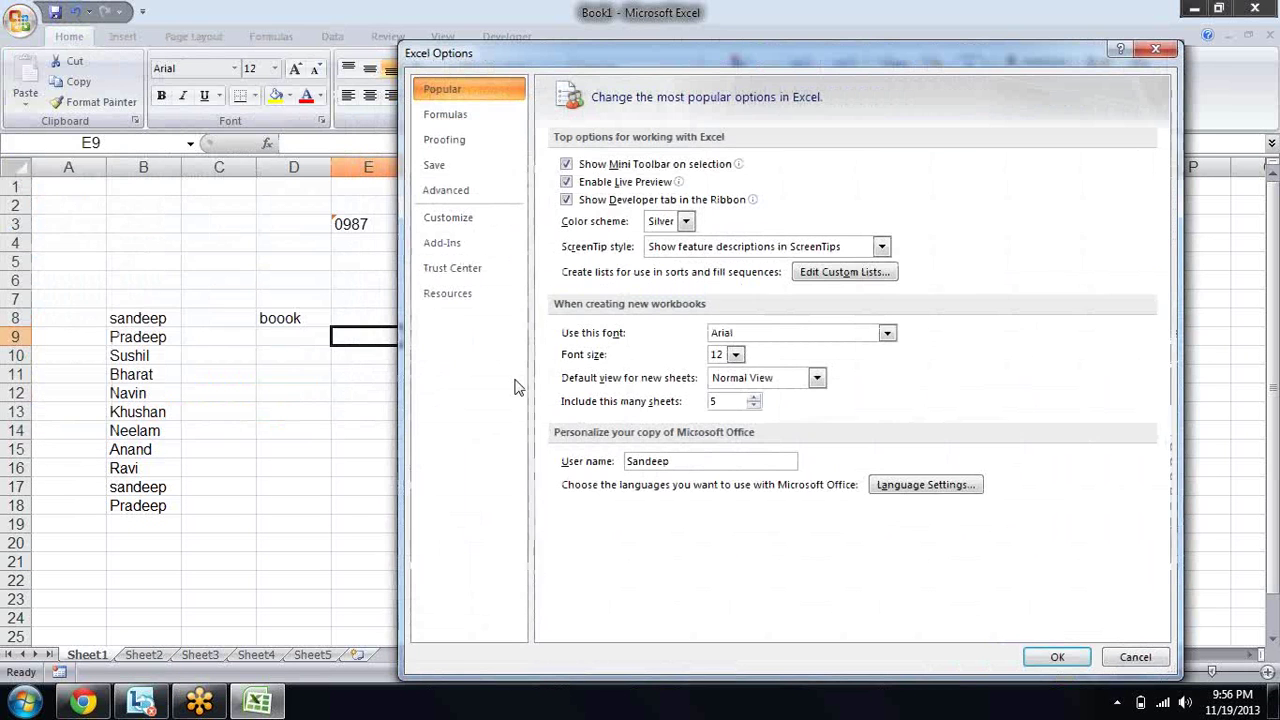
click(447, 164)
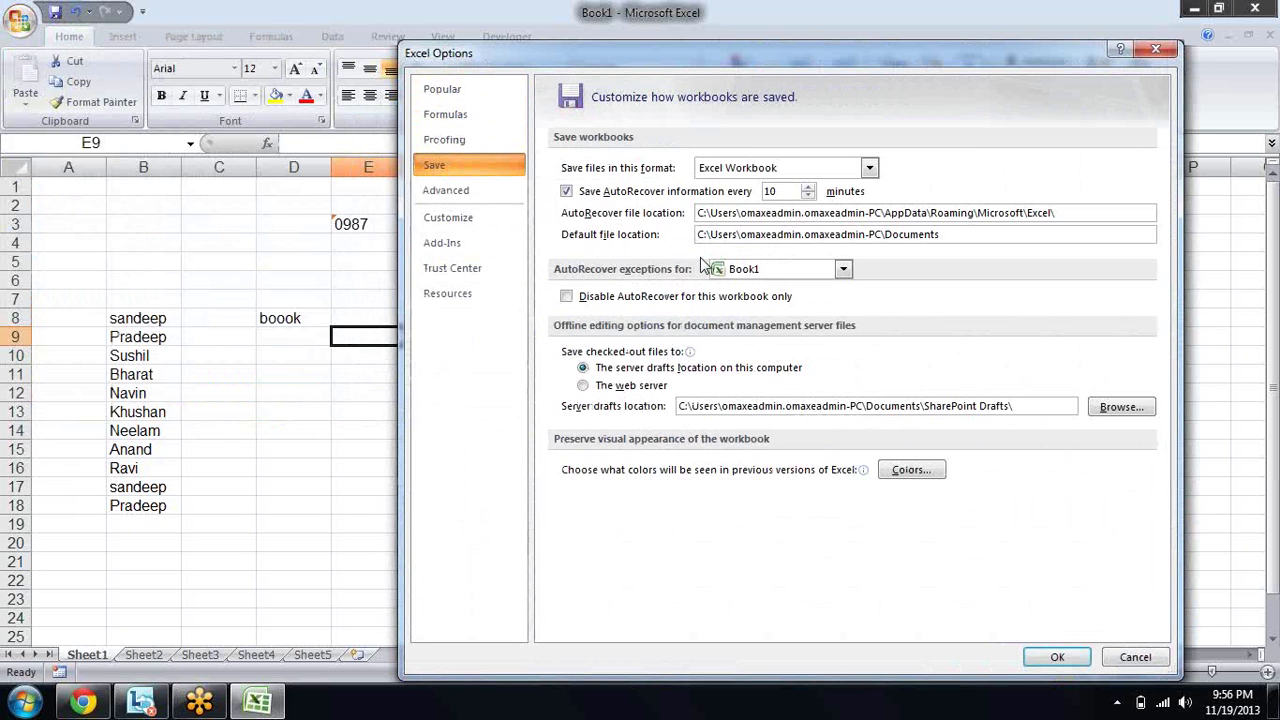
click(869, 168)
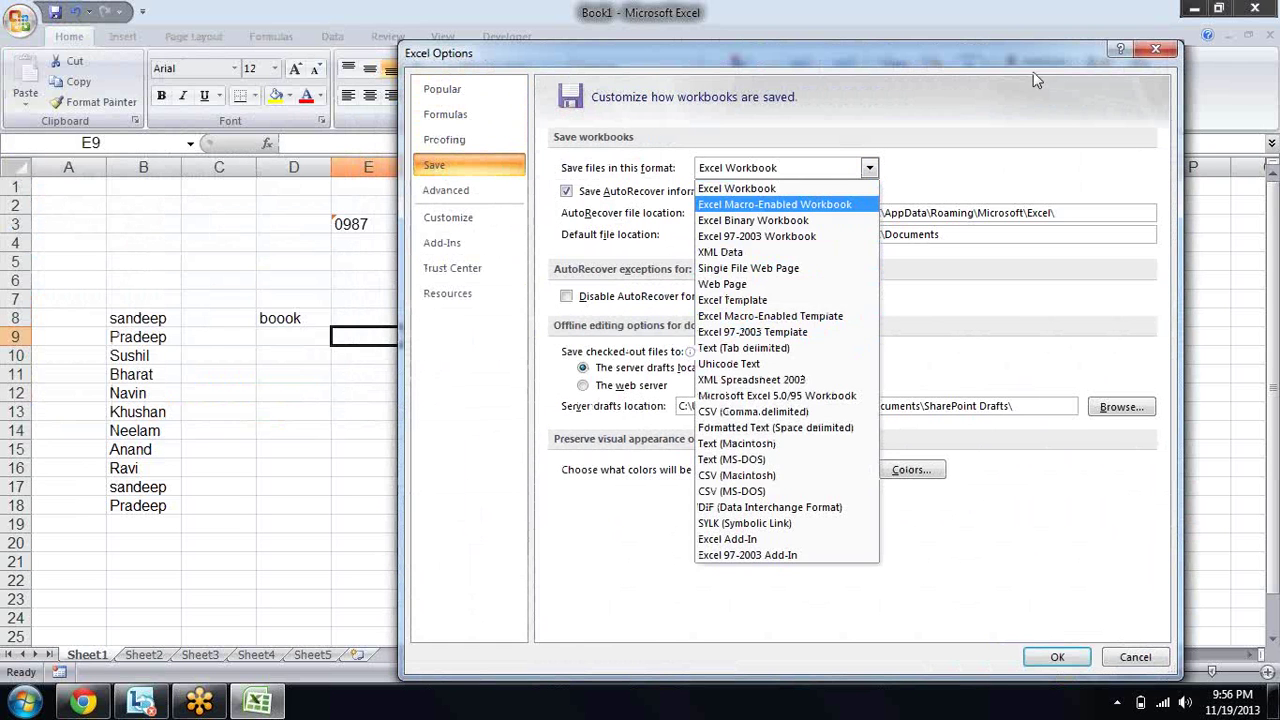
click(1000, 160)
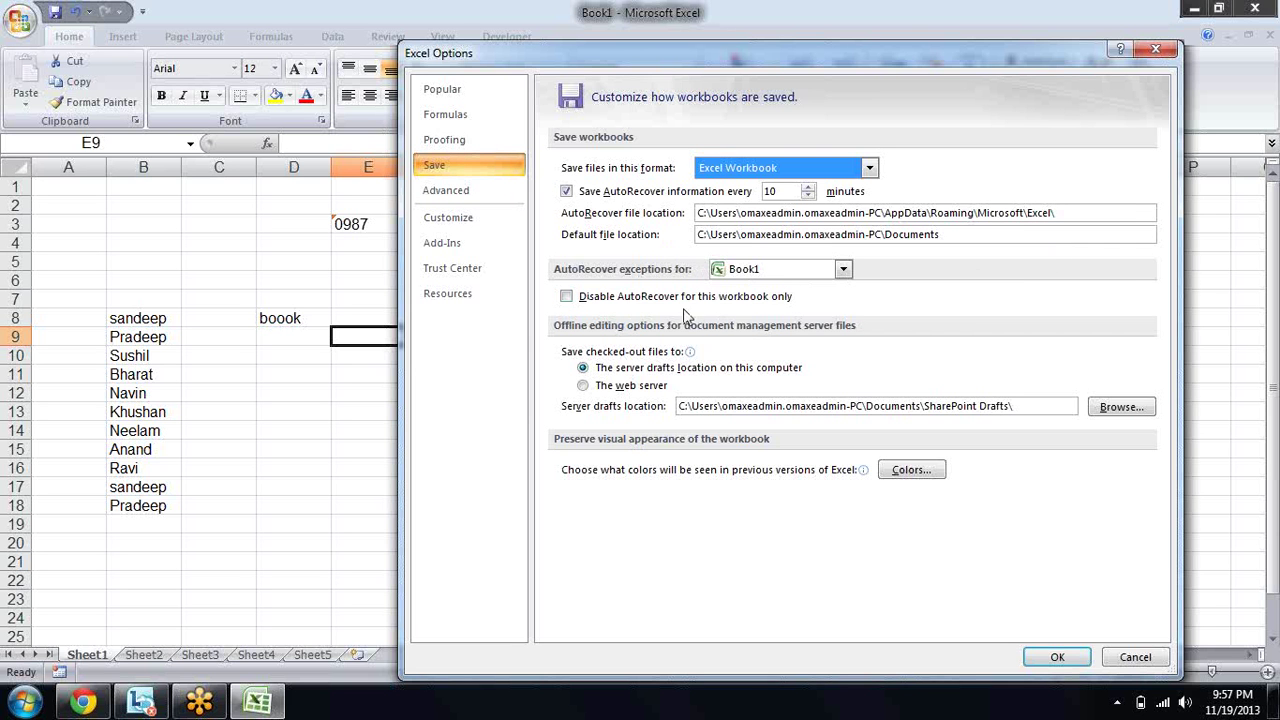
click(843, 270)
click(920, 287)
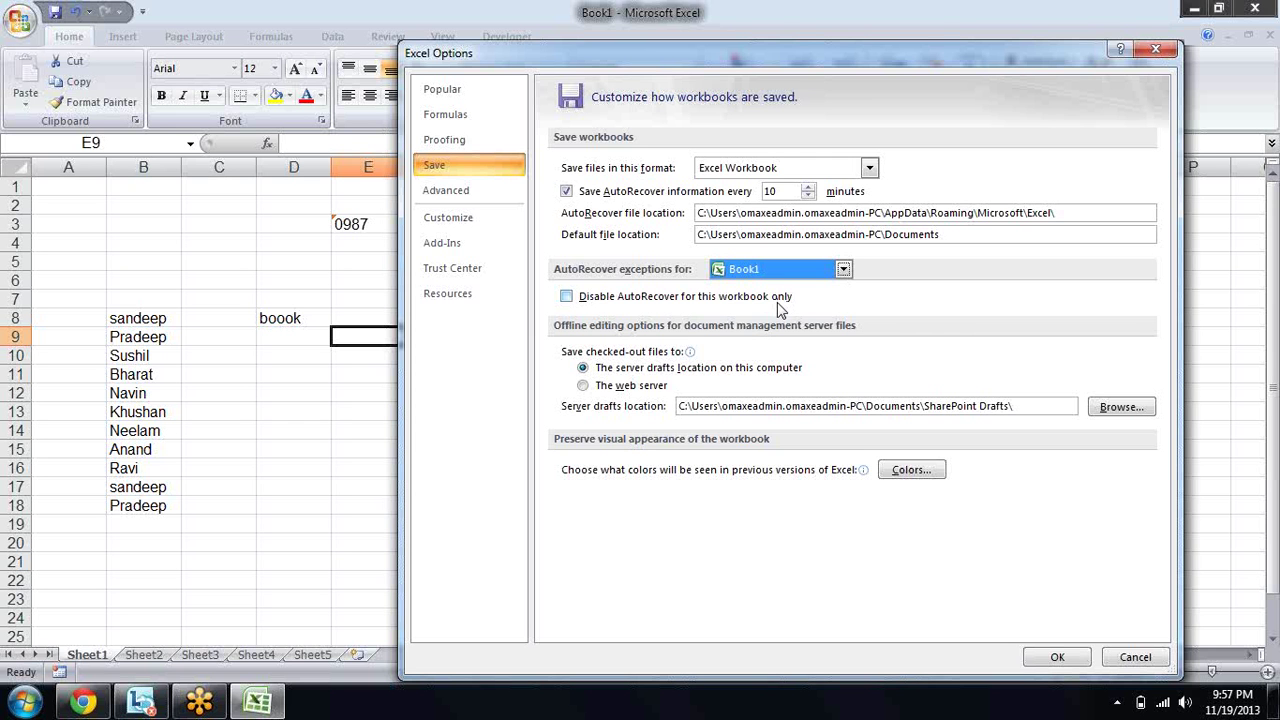
View the Advanced options page, then dismiss Excel Options without changes.
click(464, 194)
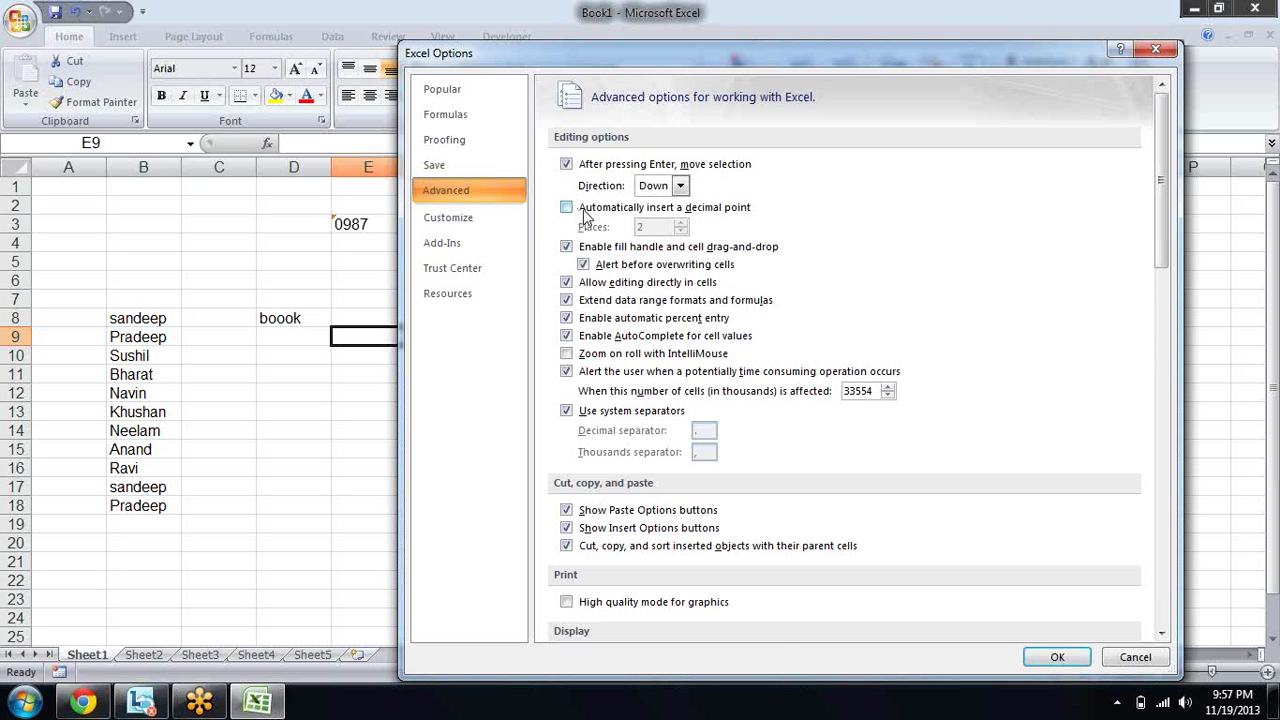
key(Escape)
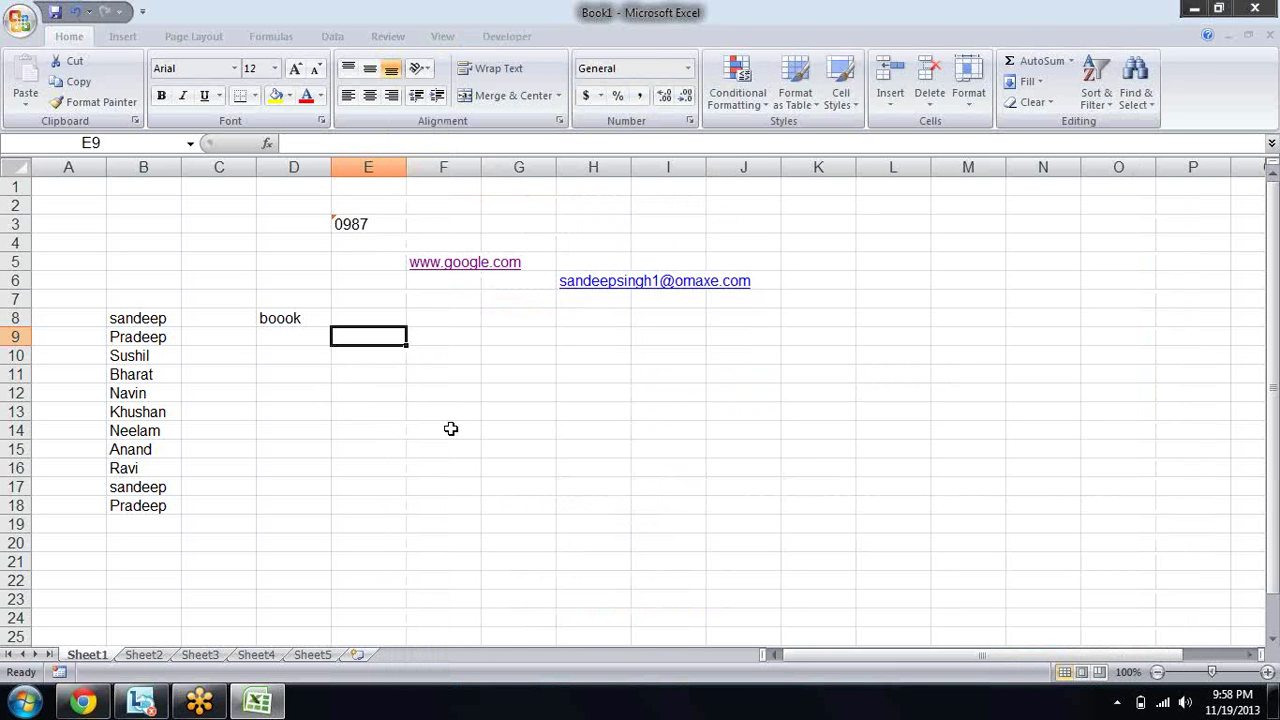
Enter SANDEEP in cell E9.
text(E)
key(BackSpace)
text(SA)
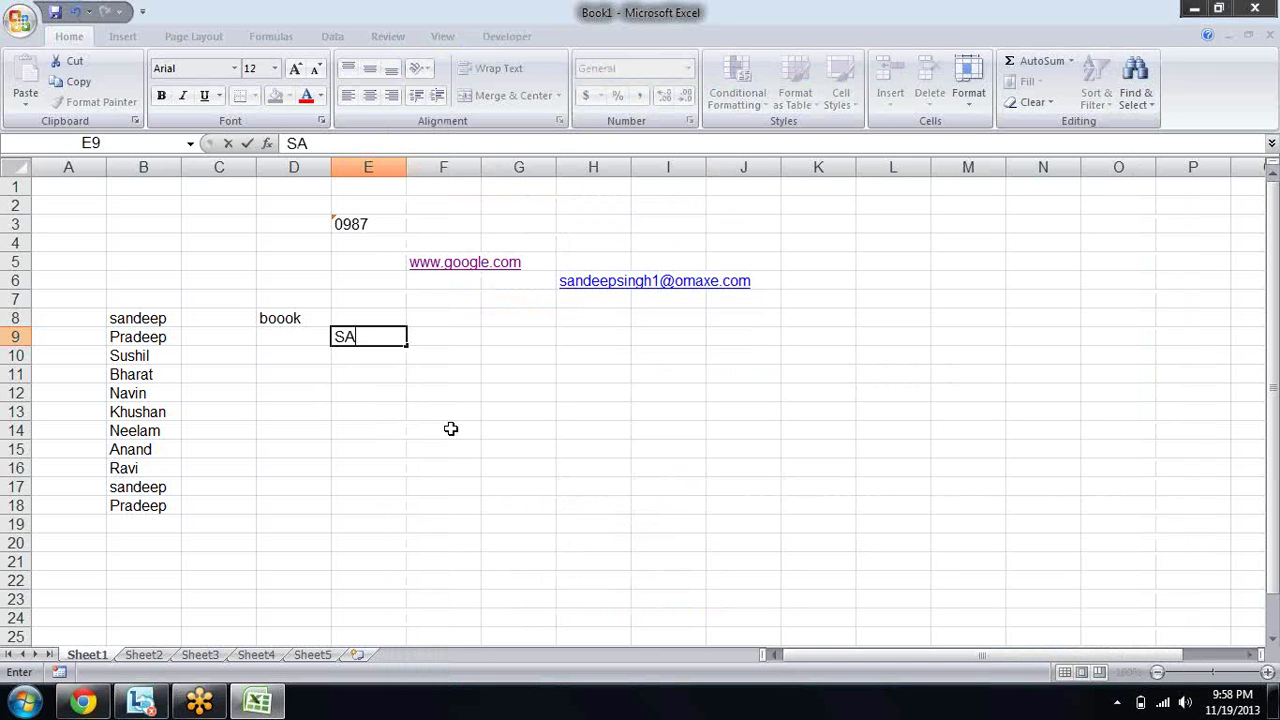
text(NDEEP)
key(Return)
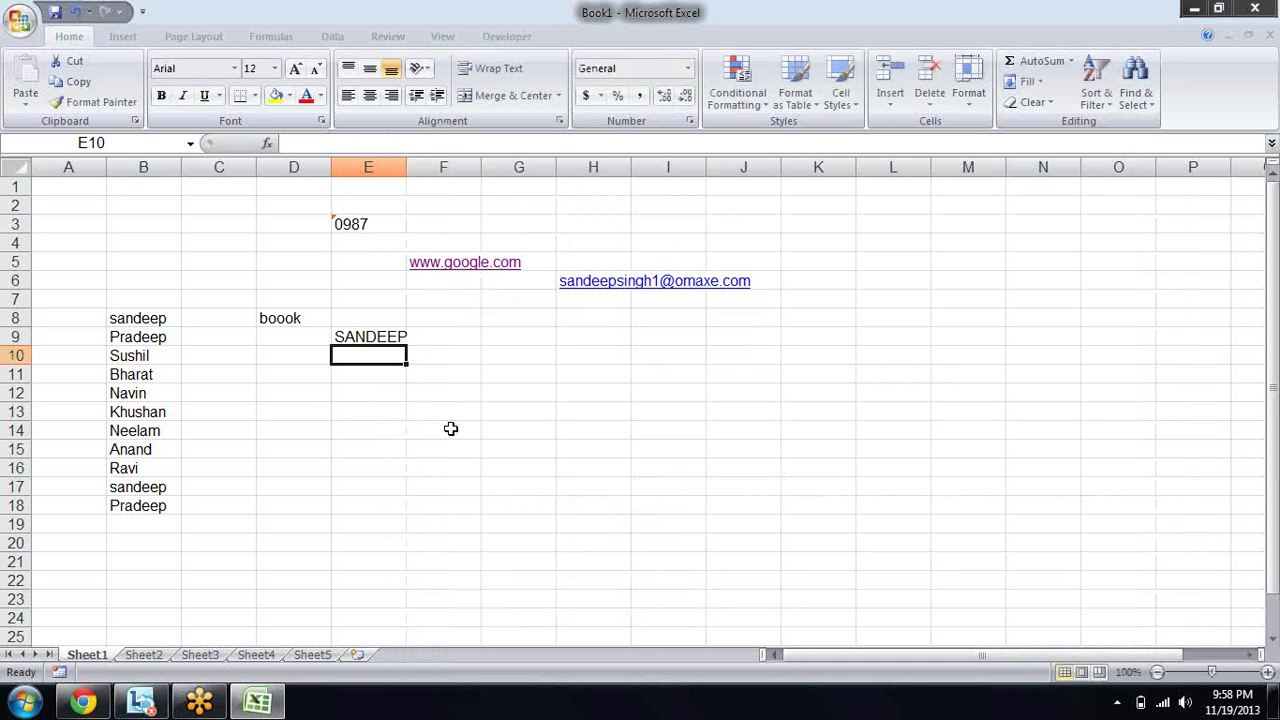
Fill E9 down to E14, producing PRADEEP, SUSHIL, BHARAT, NAVIN and KHUSHAN.
click(391, 336)
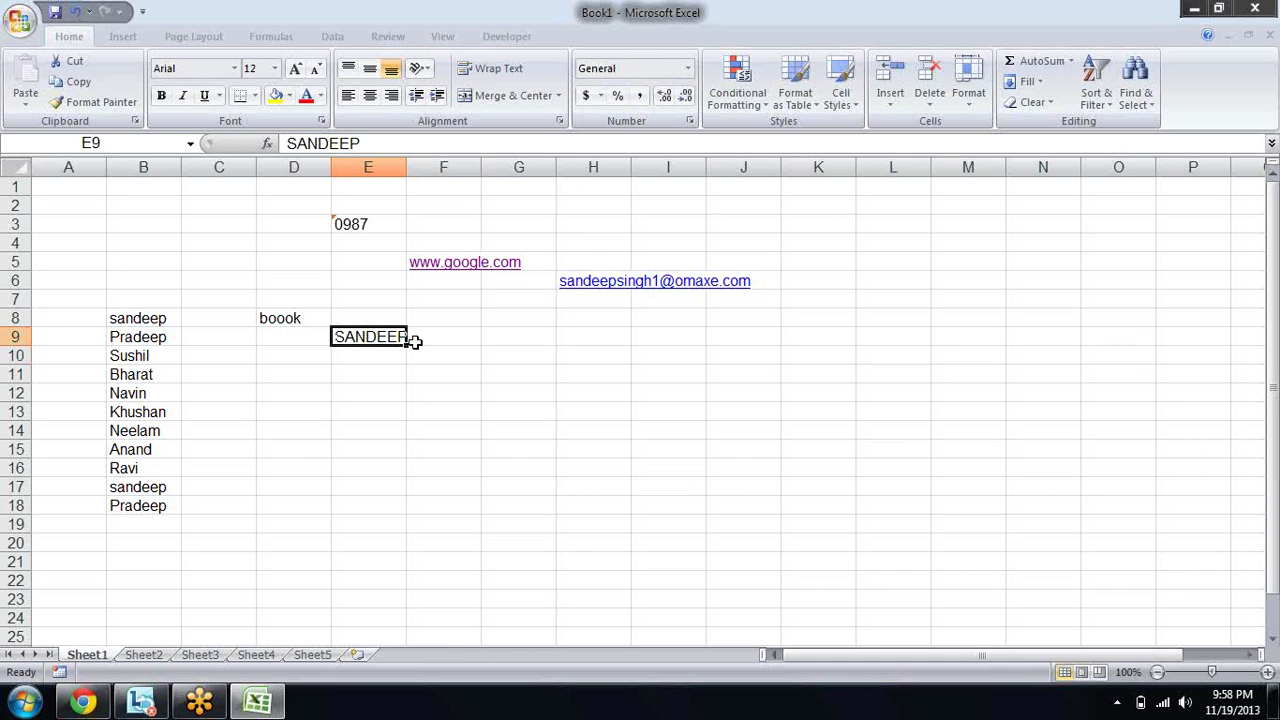
drag(406, 346, 414, 446)
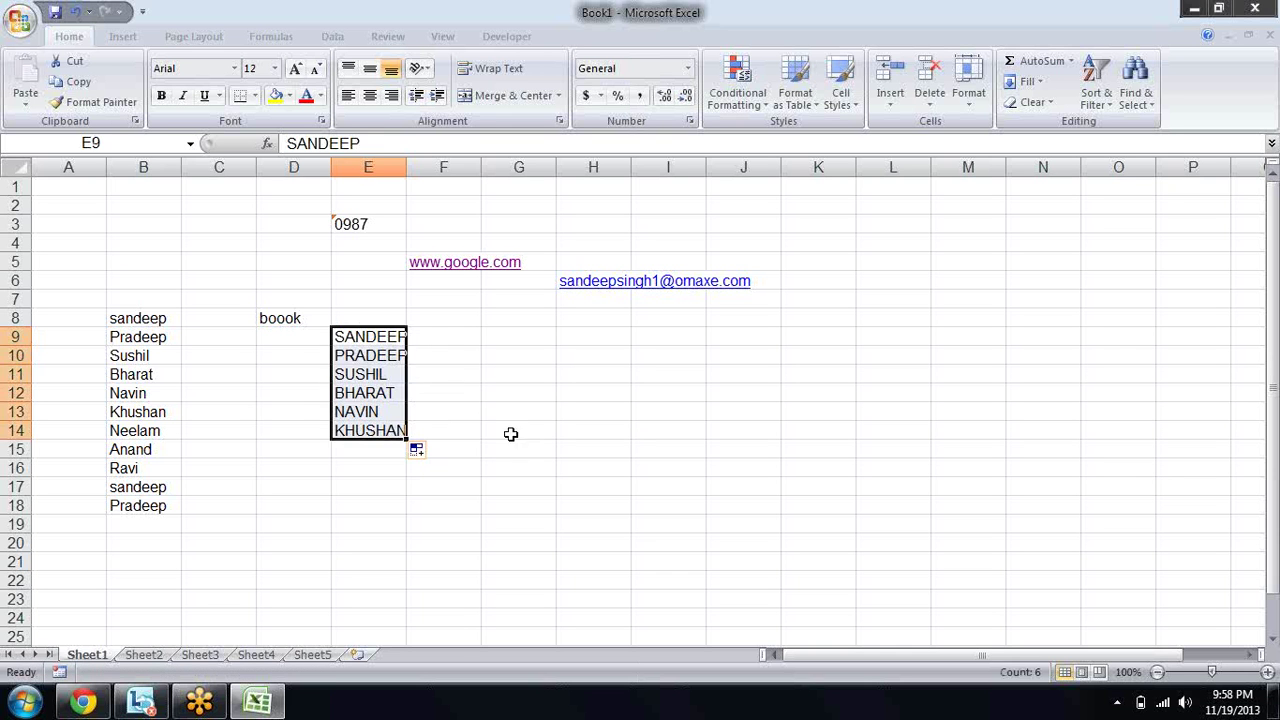
click(449, 410)
click(396, 337)
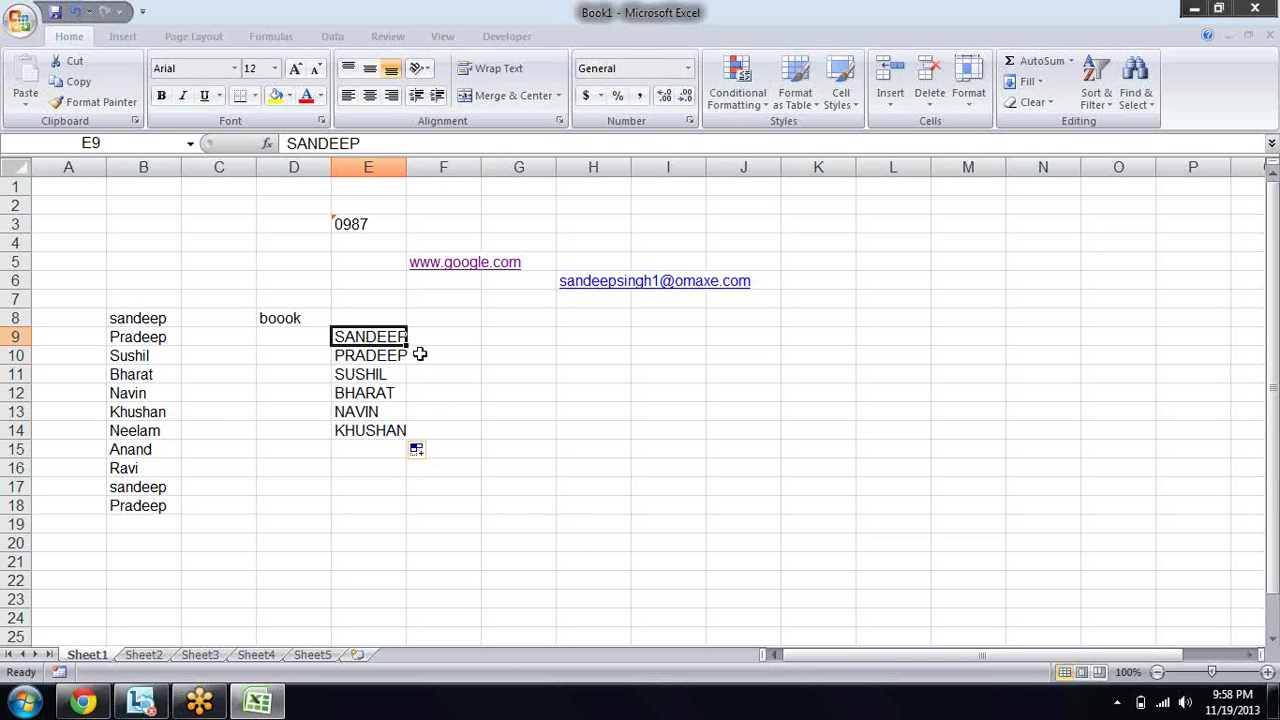
click(468, 302)
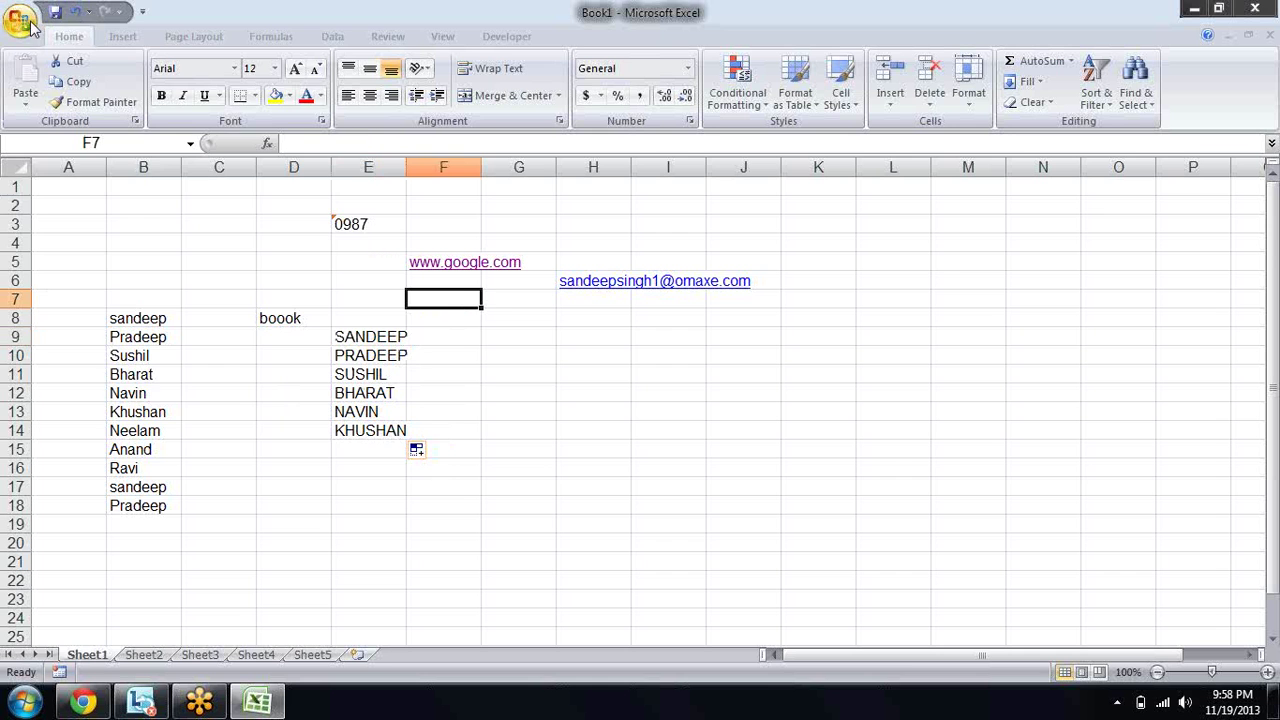
click(20, 20)
click(272, 430)
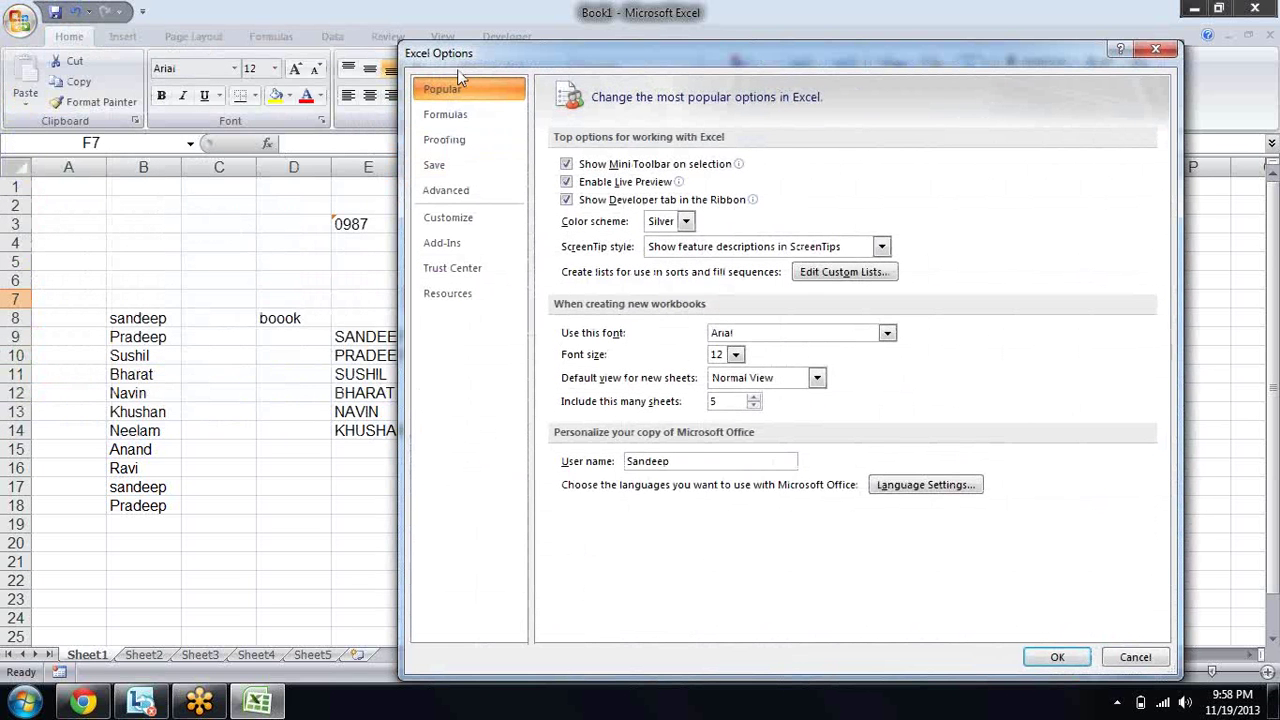
click(459, 186)
click(566, 246)
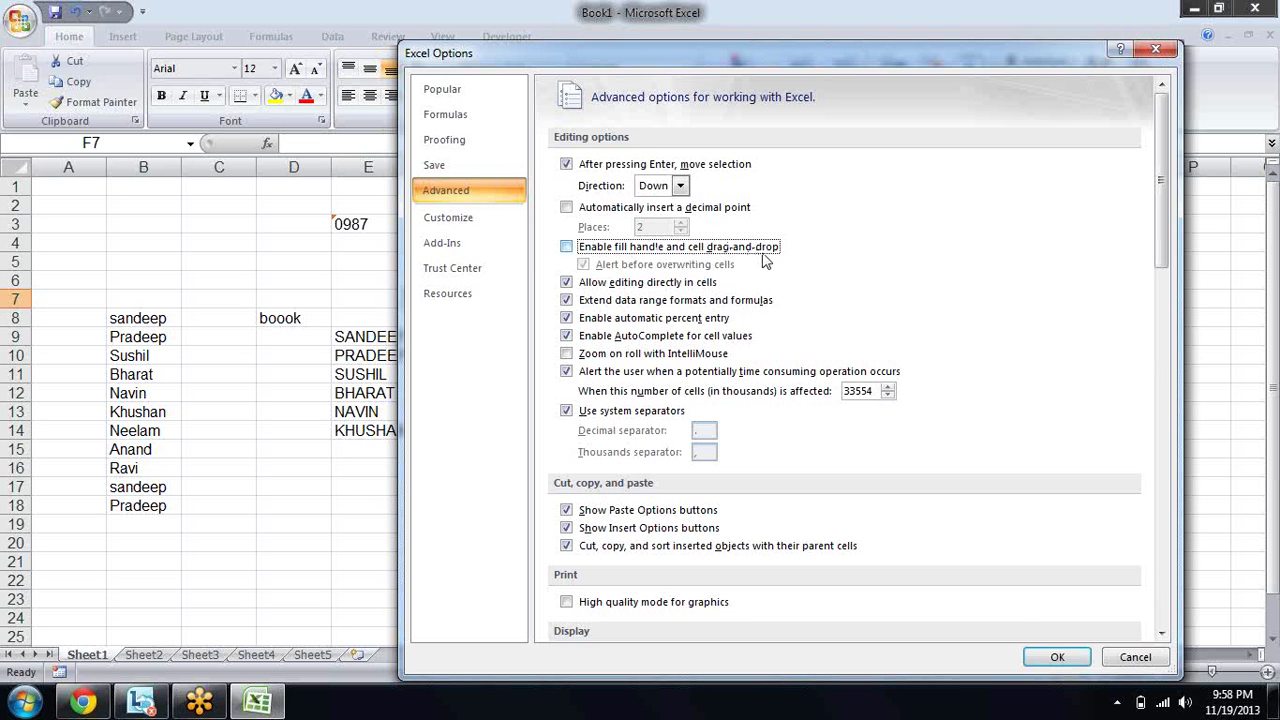
click(1057, 657)
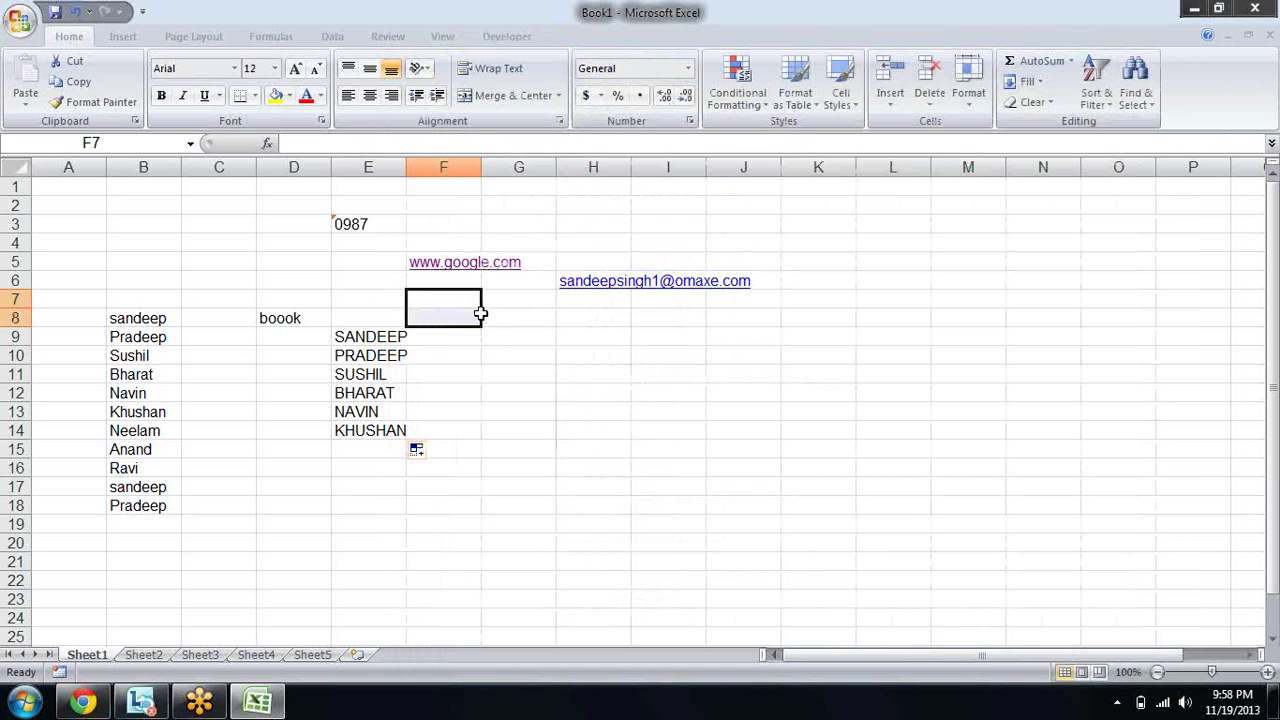
click(586, 334)
click(514, 314)
drag(460, 337, 521, 365)
click(674, 336)
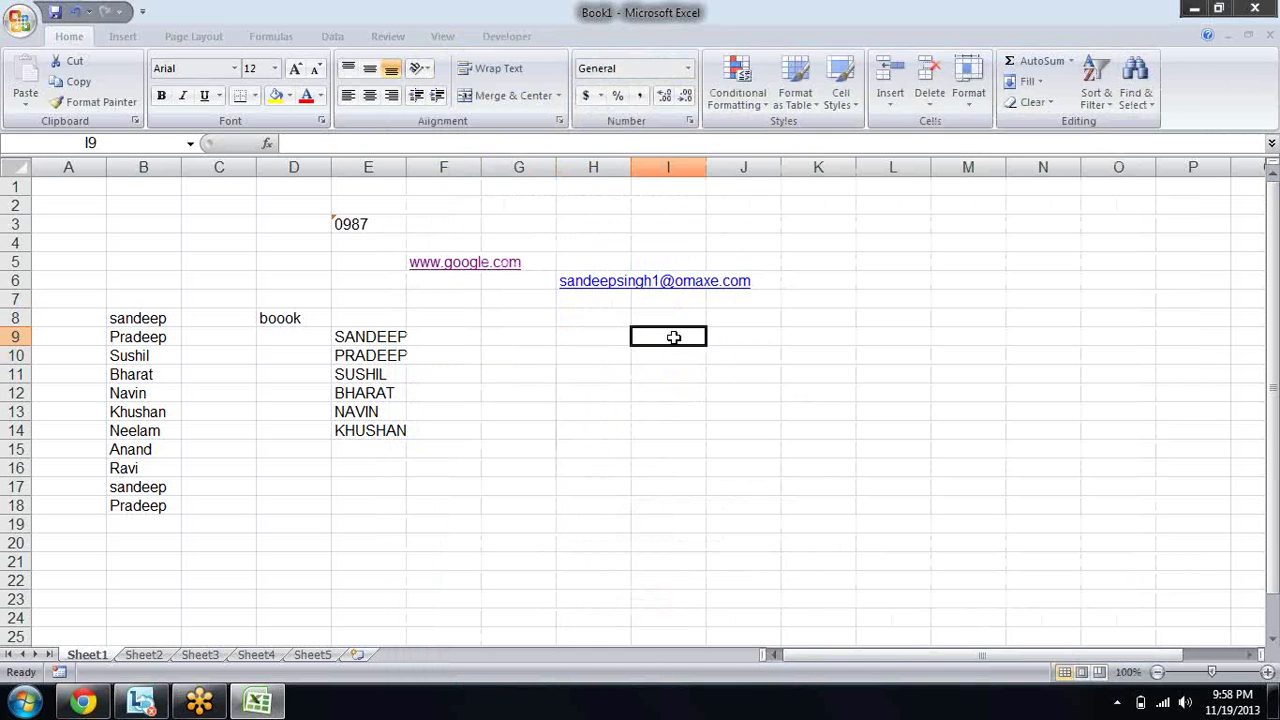
click(524, 352)
click(472, 279)
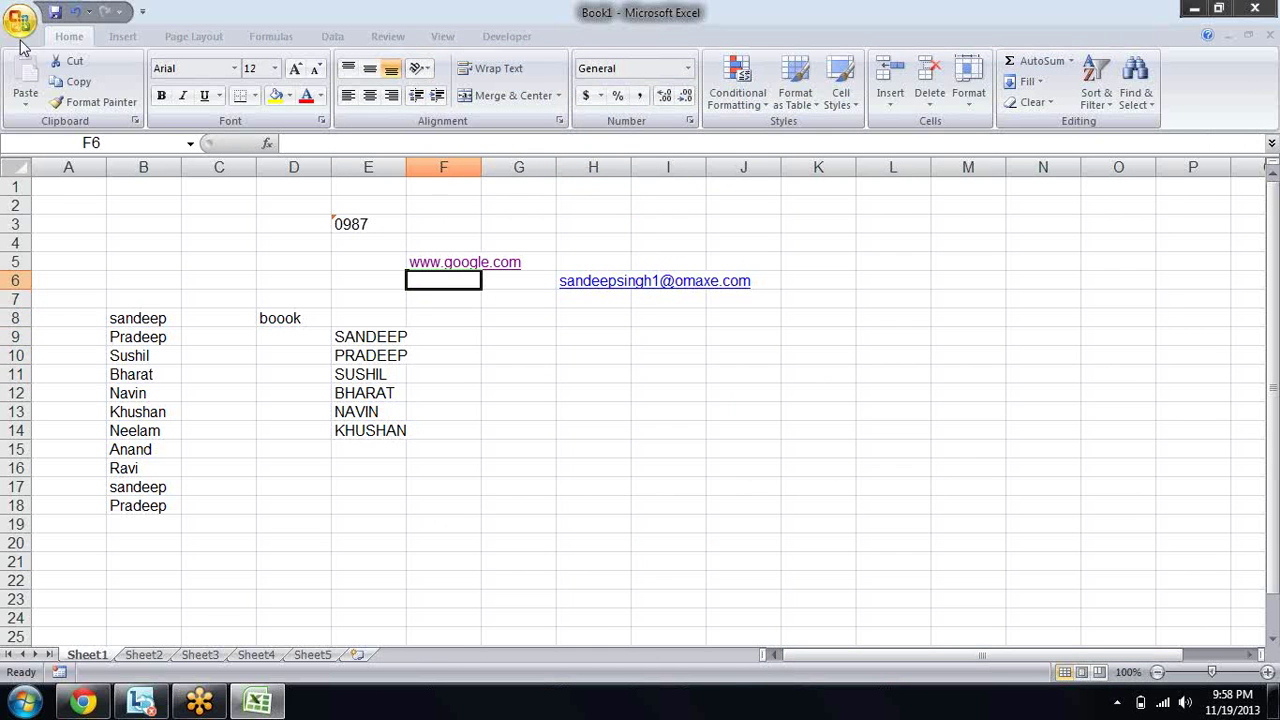
Check 'Enable fill handle and cell drag-and-drop' in Advanced options and confirm with OK.
click(20, 20)
click(278, 430)
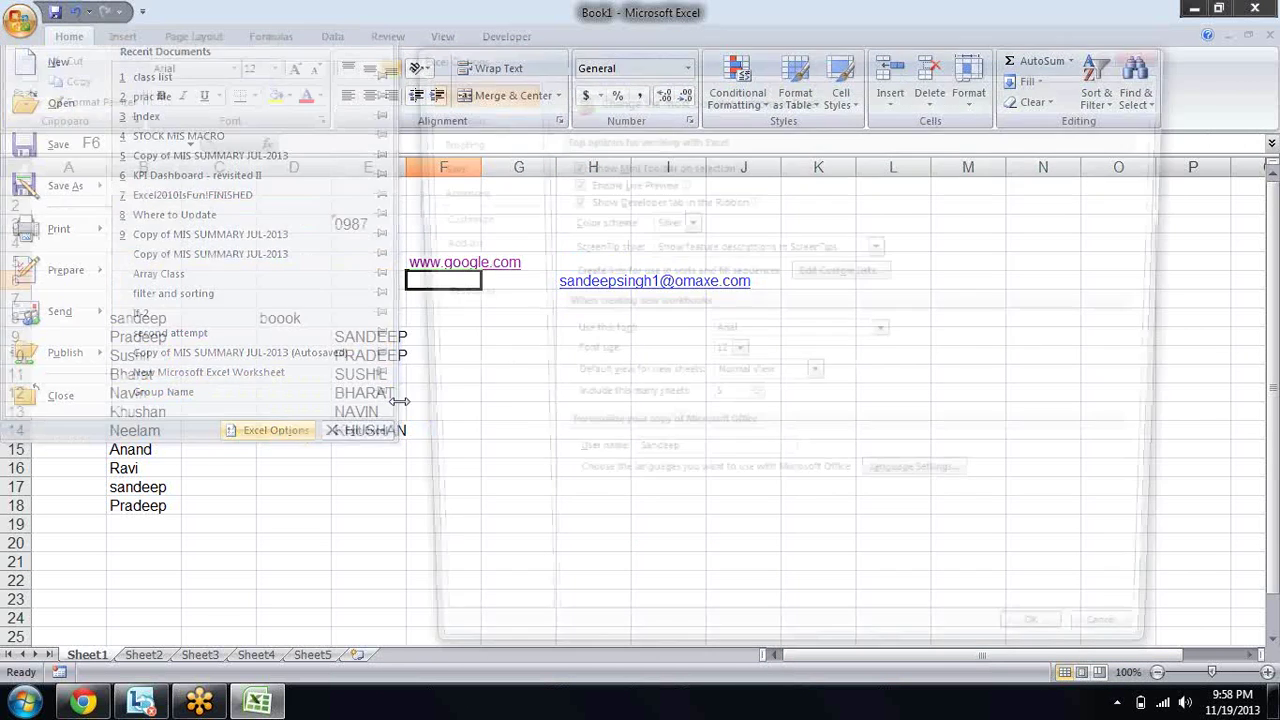
click(487, 215)
click(488, 193)
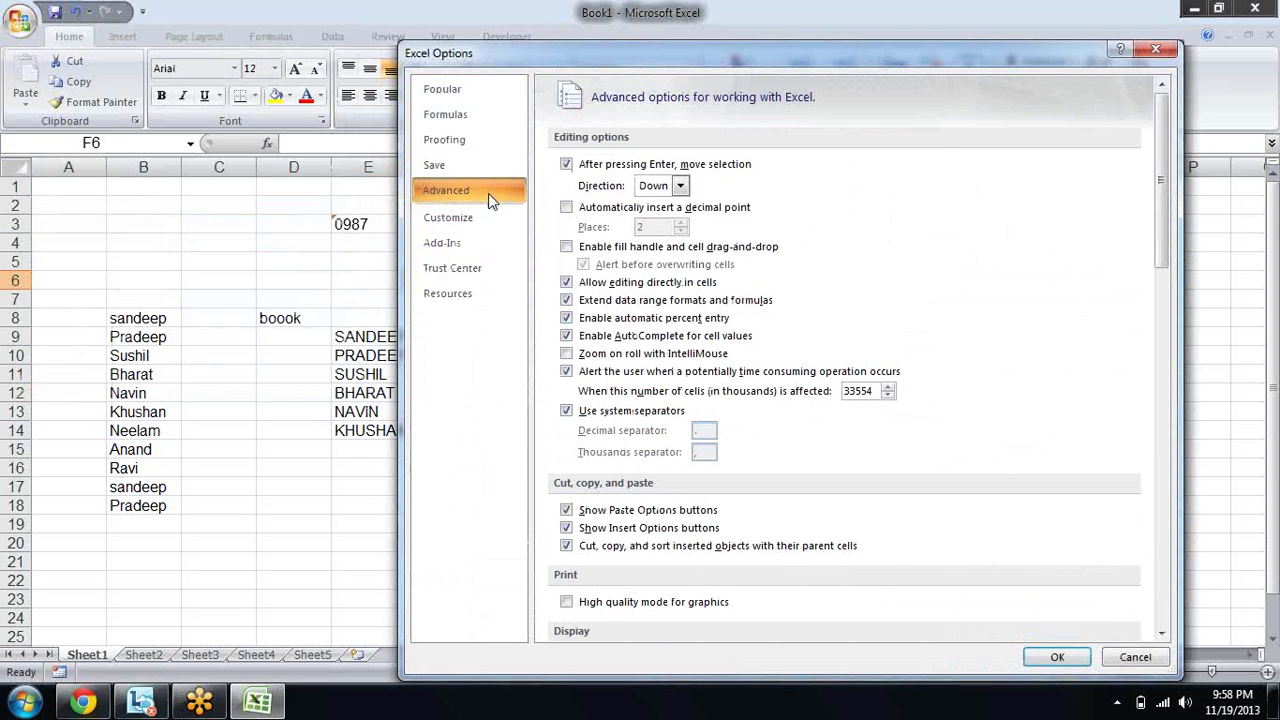
click(567, 247)
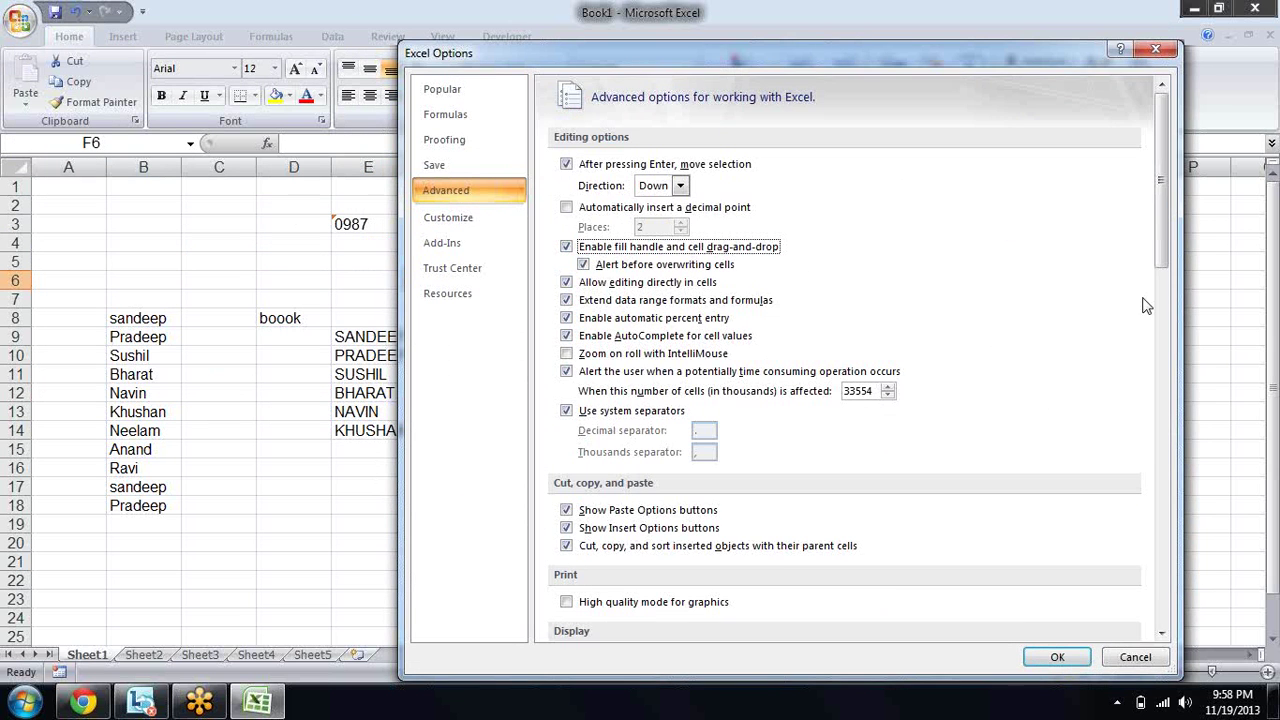
drag(1162, 245, 1176, 457)
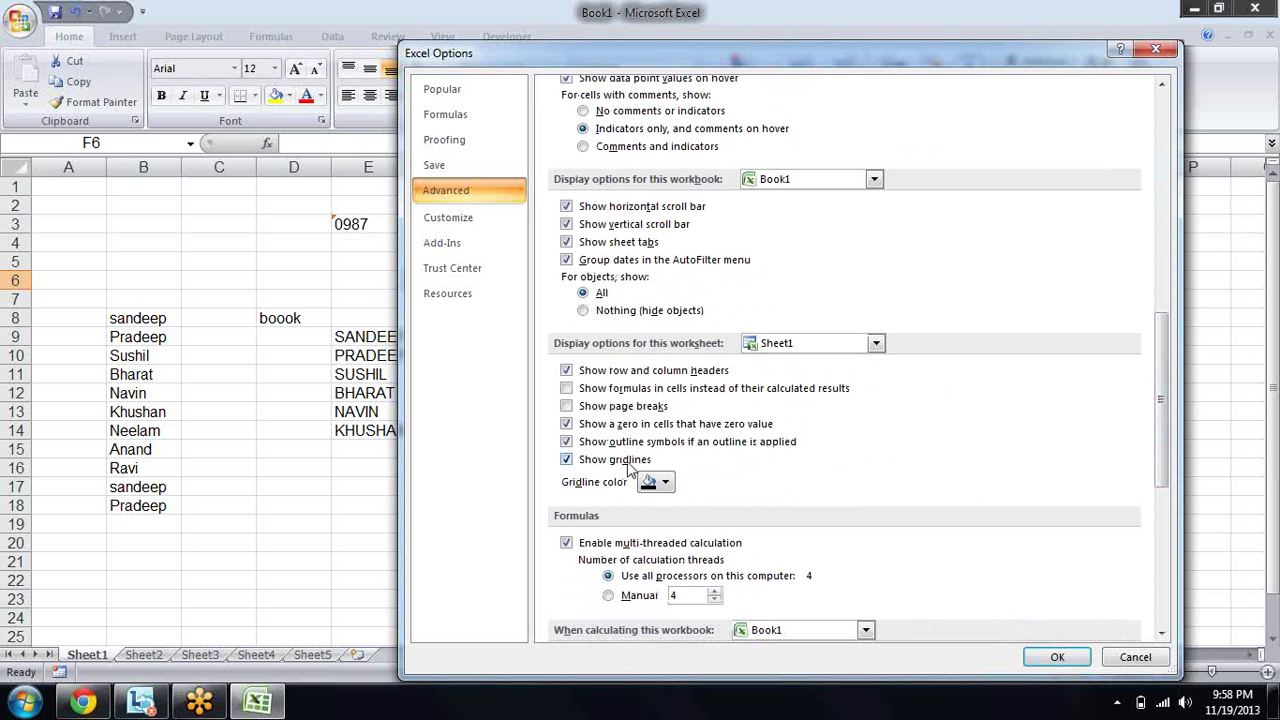
click(665, 483)
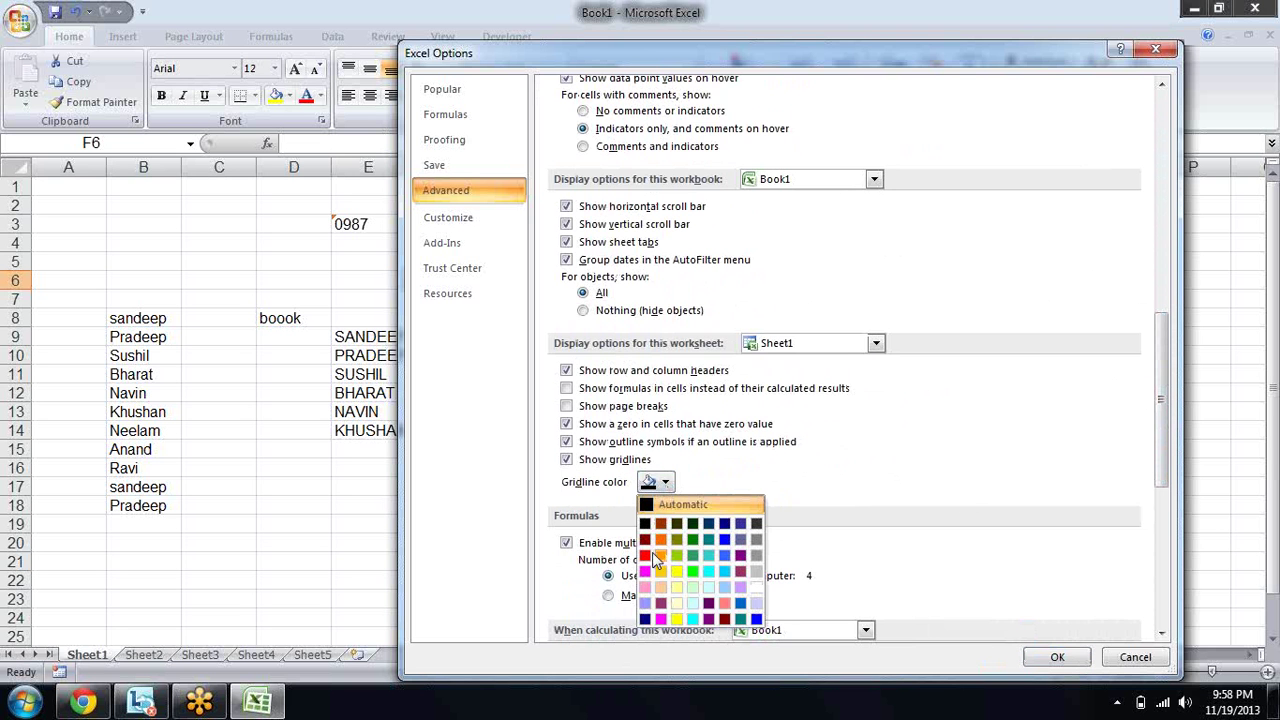
click(1065, 656)
Set Gridline color to red in the Advanced worksheet display options and apply with OK.
click(745, 446)
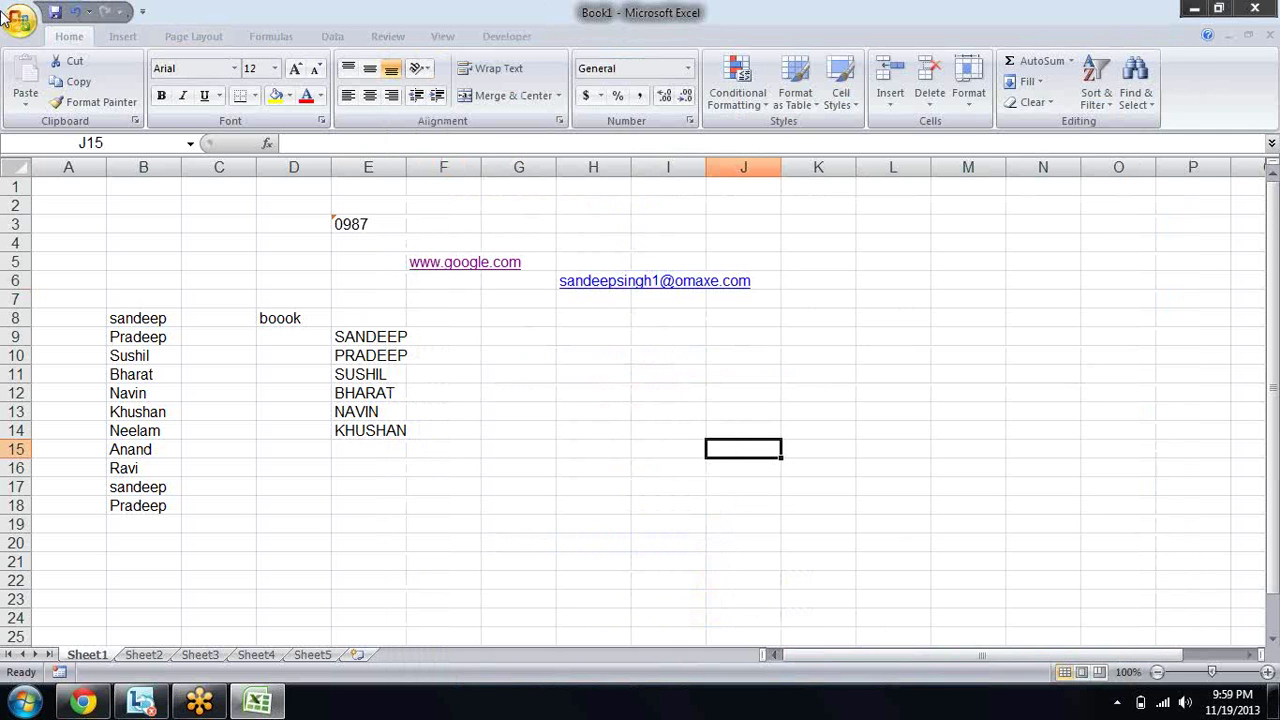
click(20, 20)
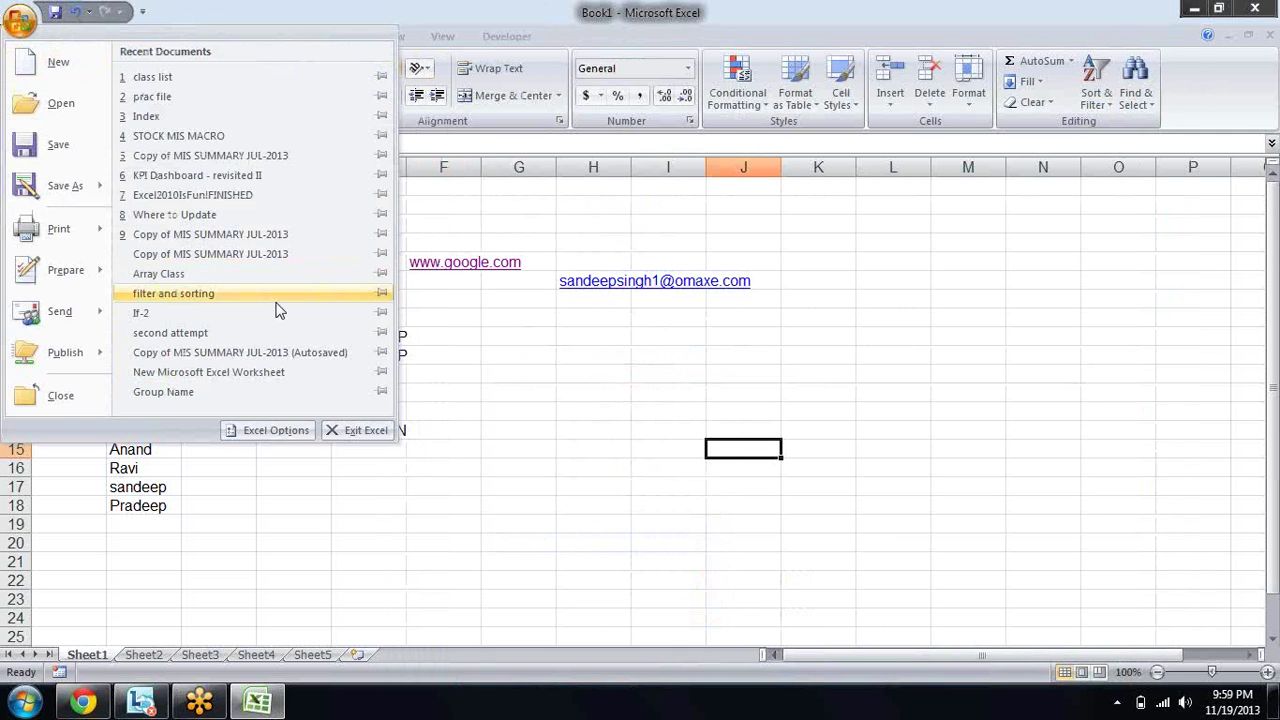
click(272, 430)
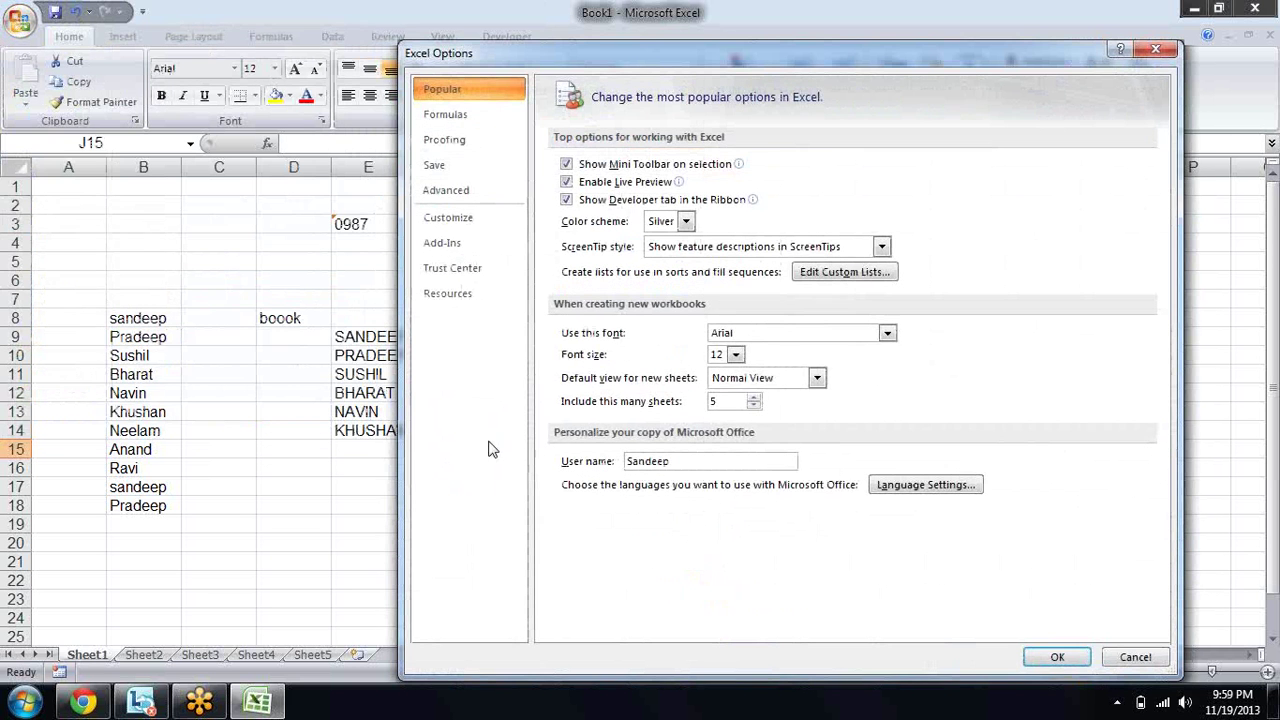
click(480, 192)
click(477, 113)
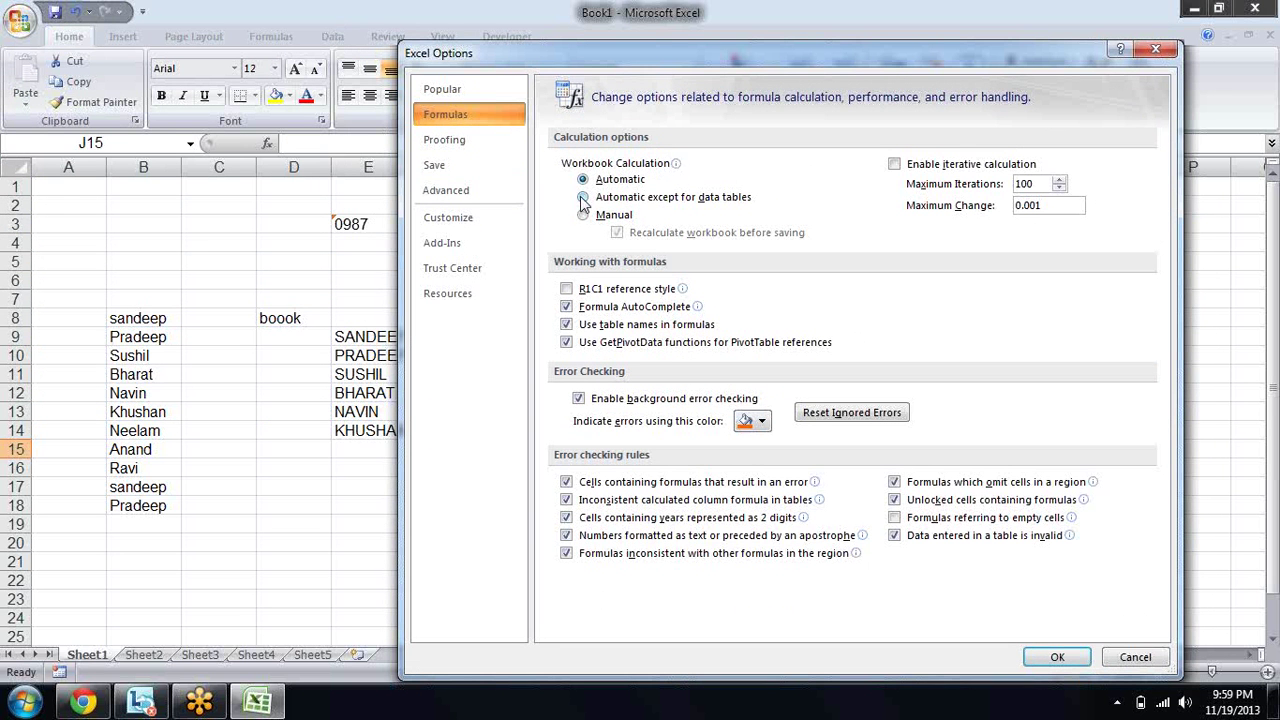
click(450, 200)
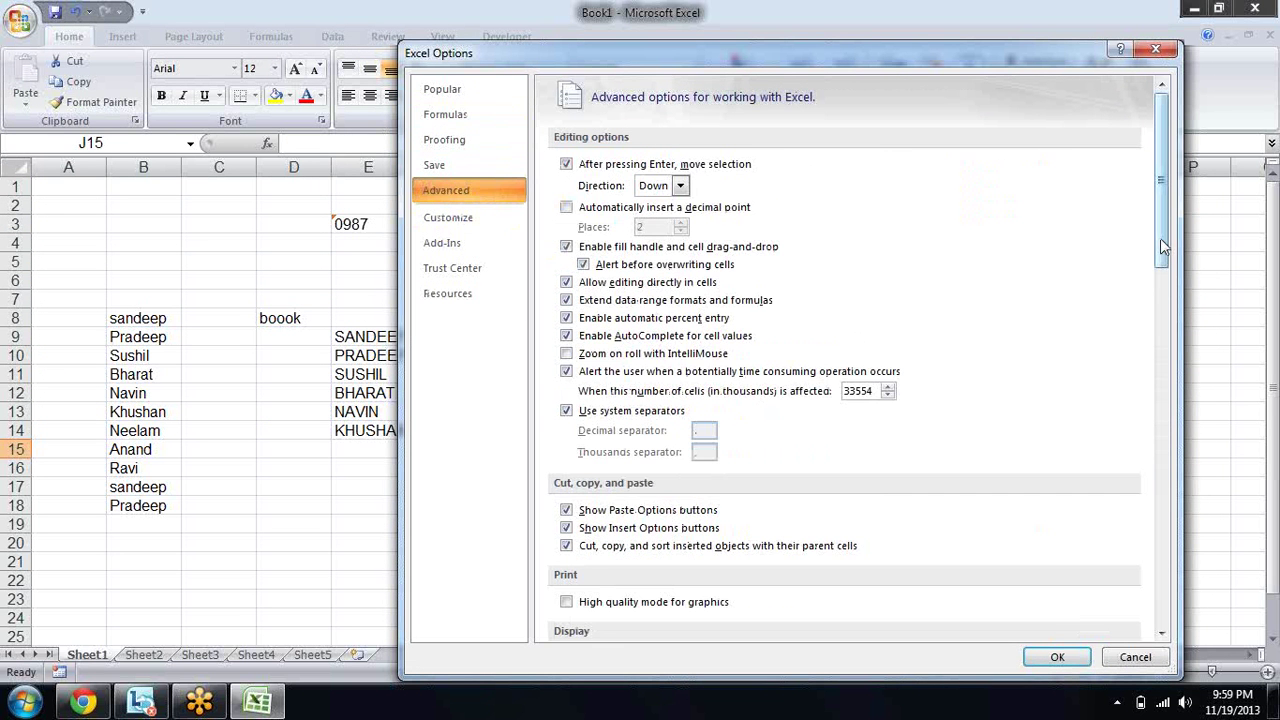
drag(1160, 238, 1149, 640)
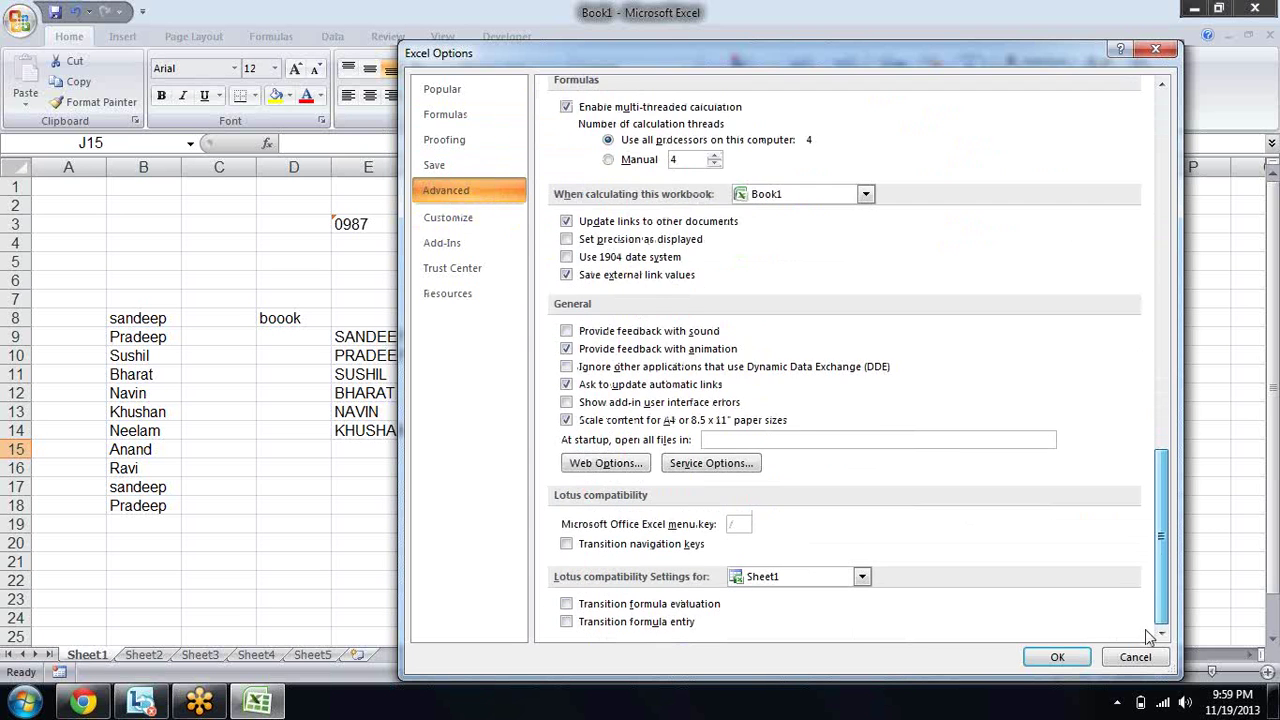
scroll(1163, 533, up, 4)
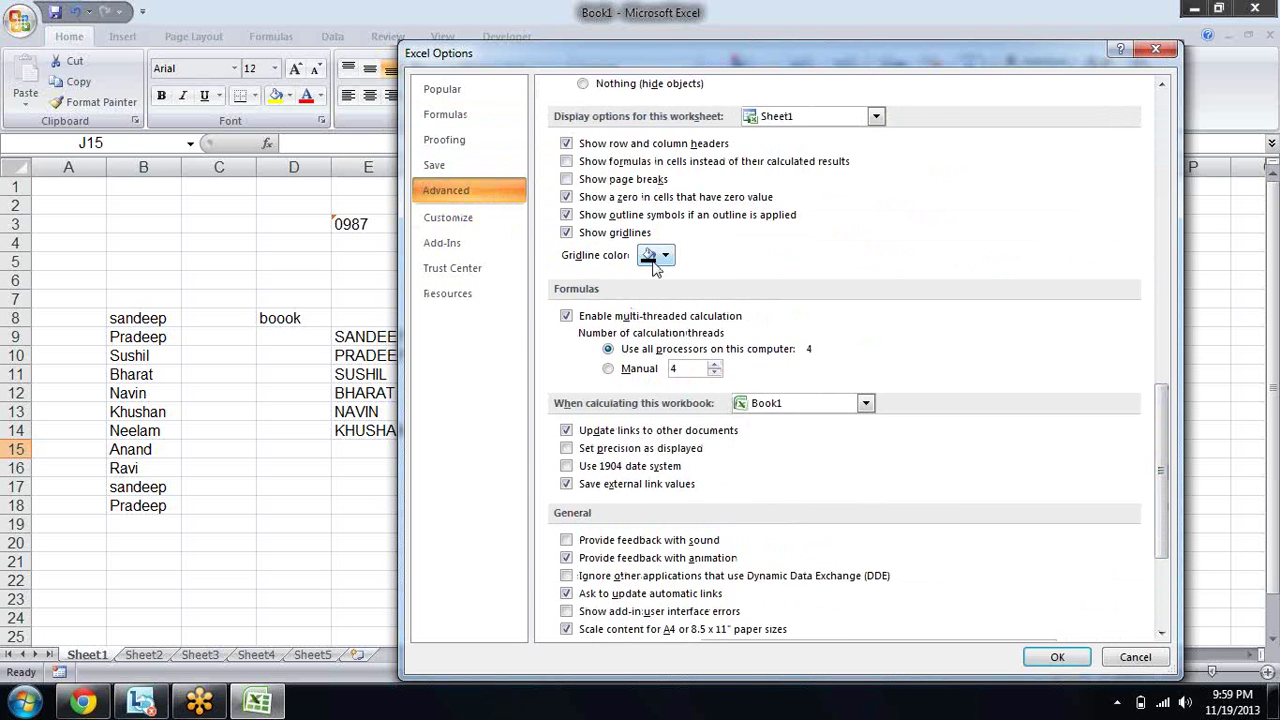
click(660, 258)
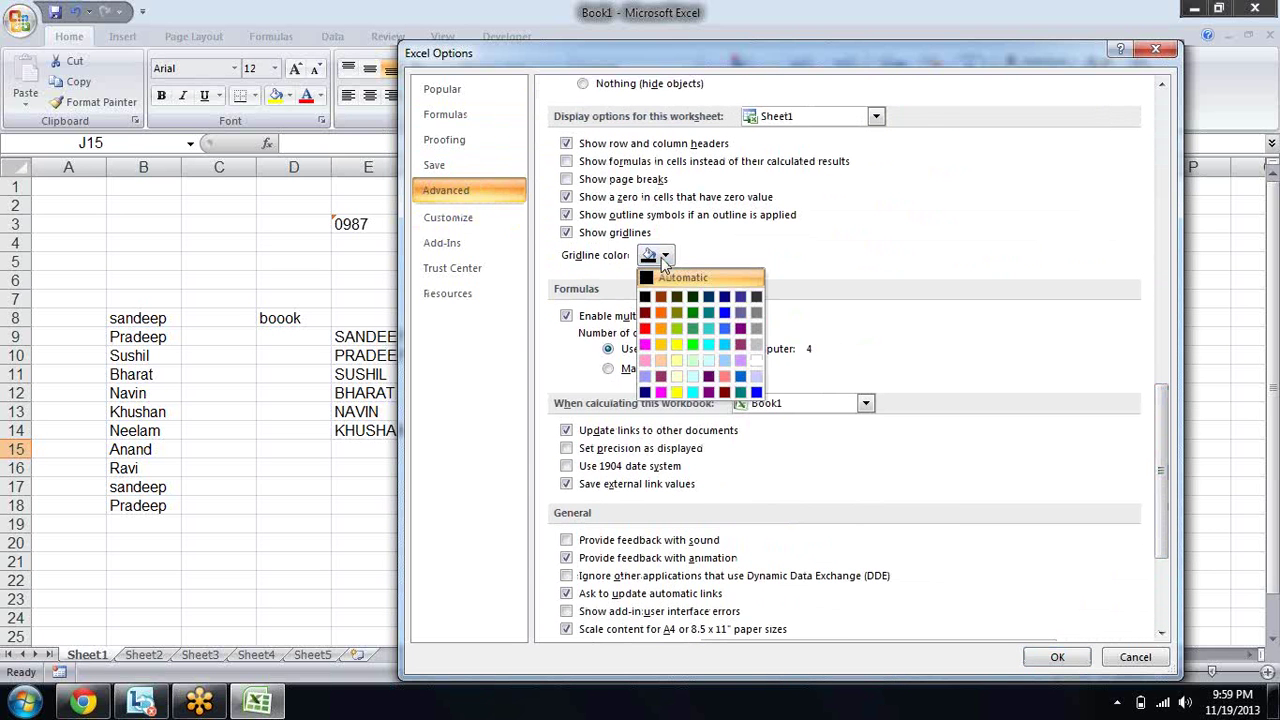
click(645, 329)
click(1050, 659)
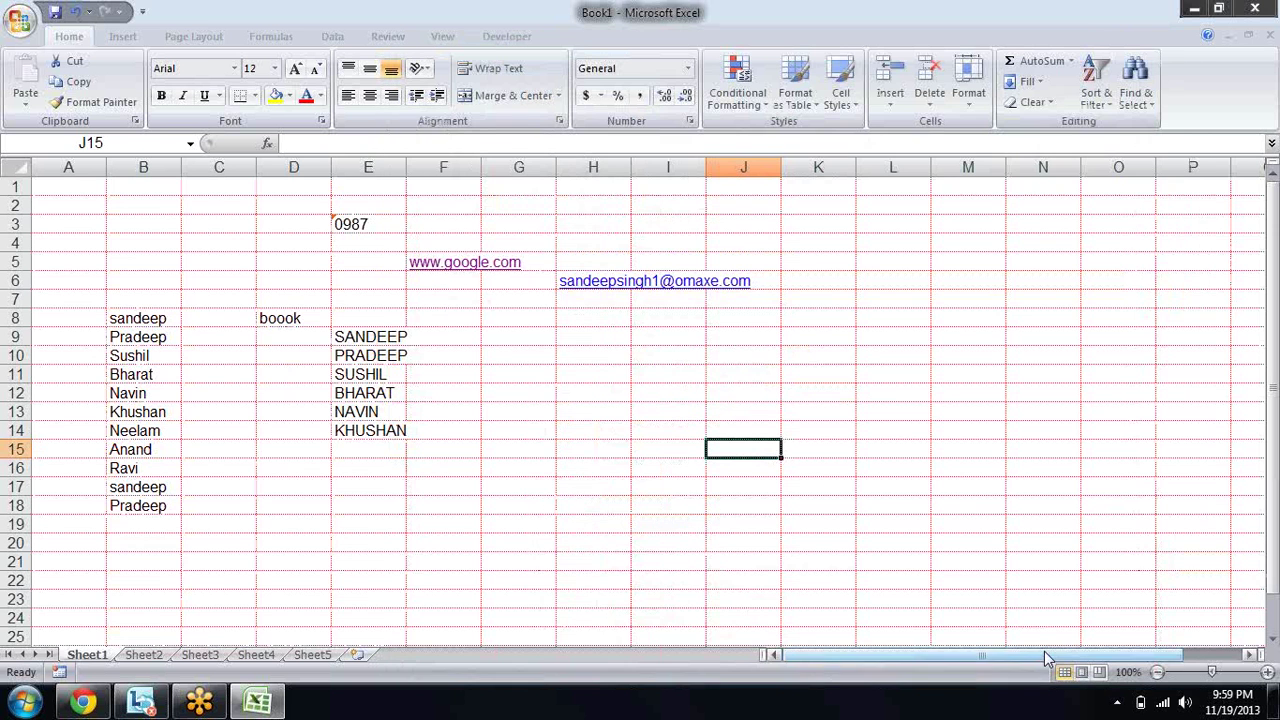
click(606, 371)
Toggle the 1904 date system on and back off in Advanced options, then close Options.
click(513, 370)
click(640, 284)
click(640, 378)
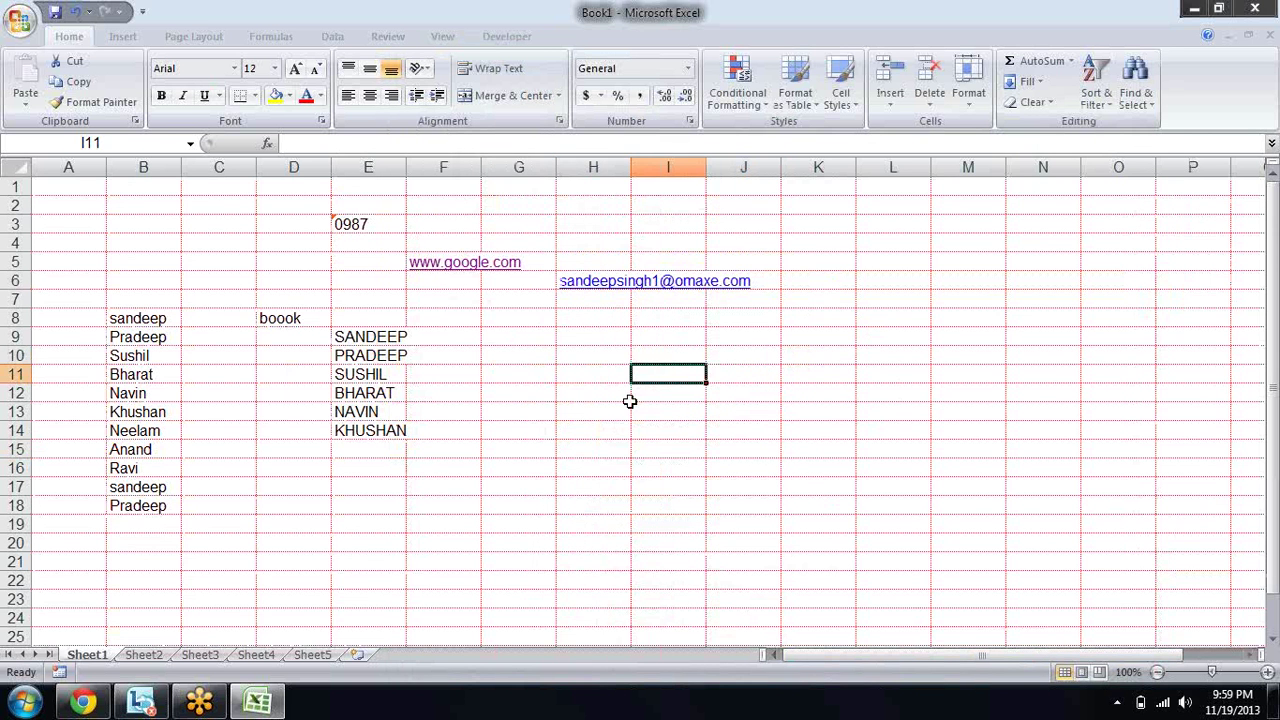
click(570, 395)
click(20, 20)
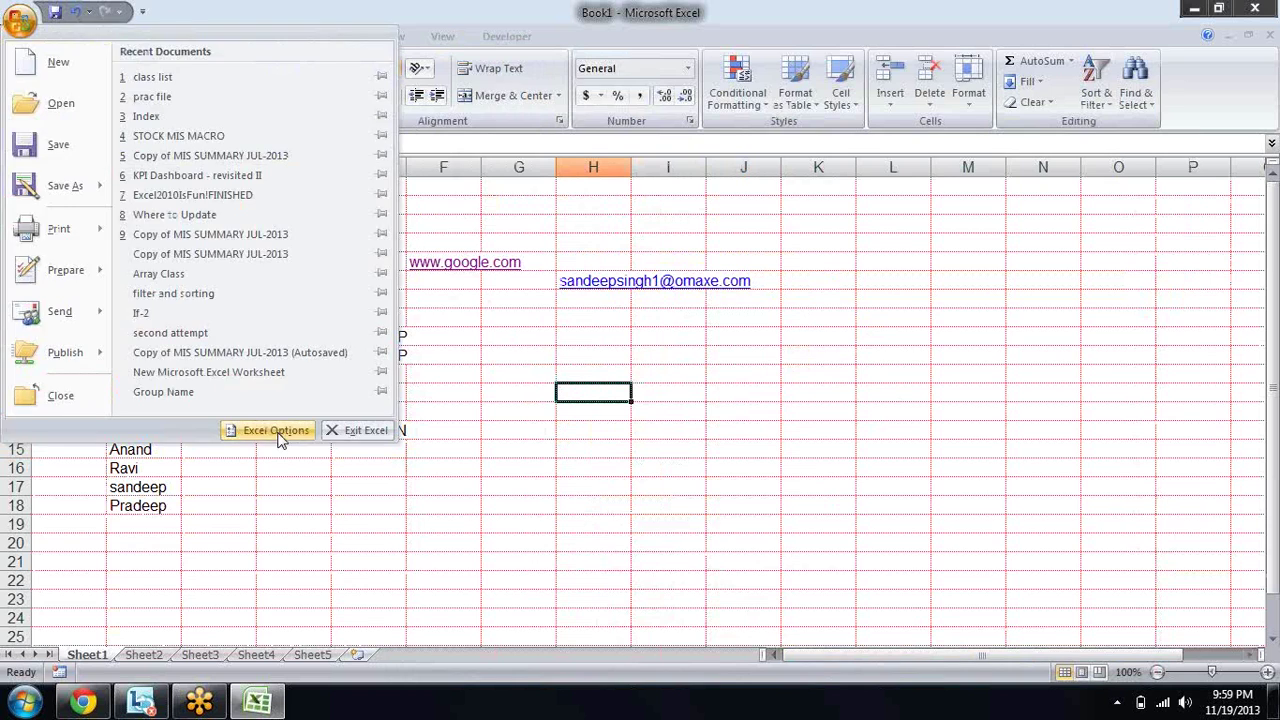
click(276, 440)
click(458, 197)
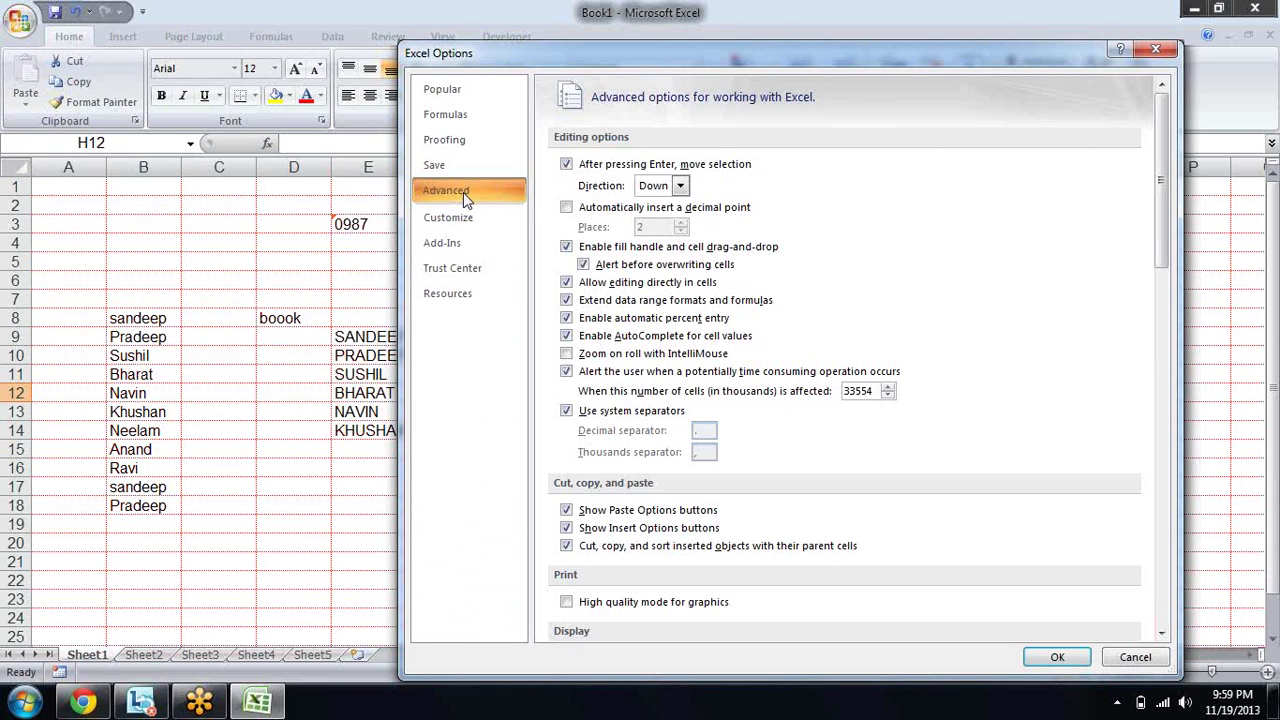
drag(1160, 229, 1203, 603)
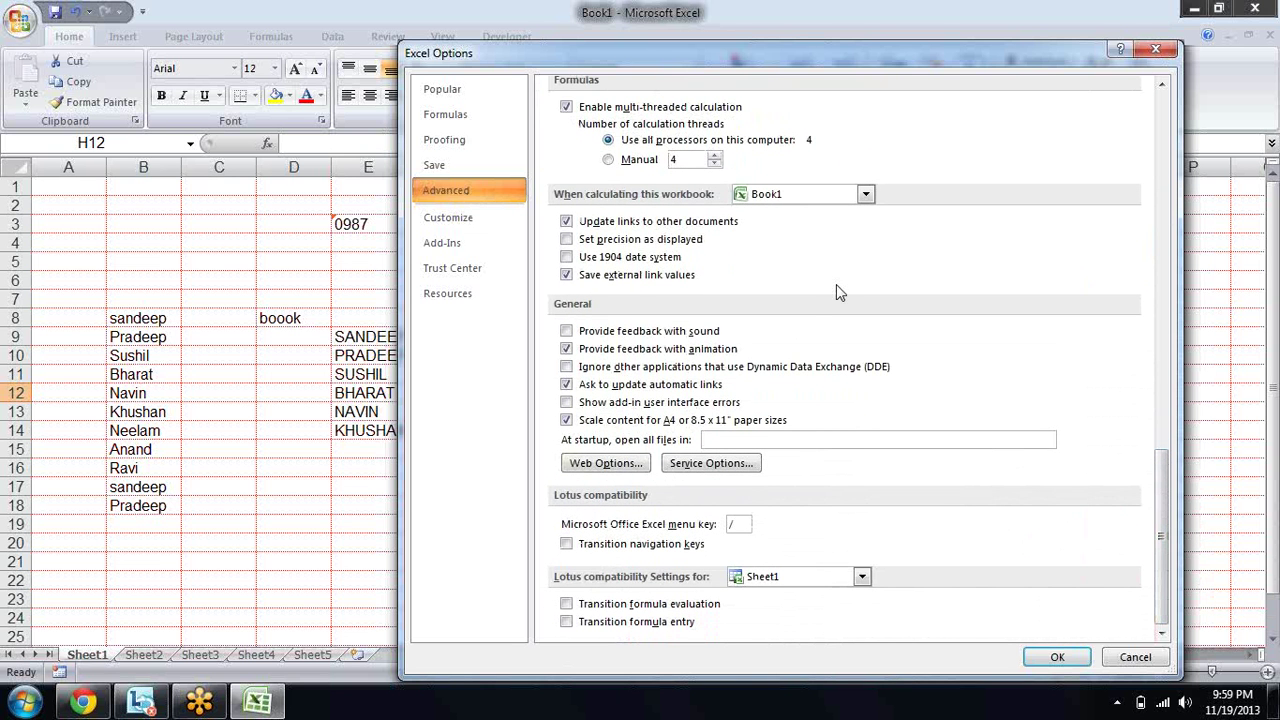
click(652, 260)
click(643, 258)
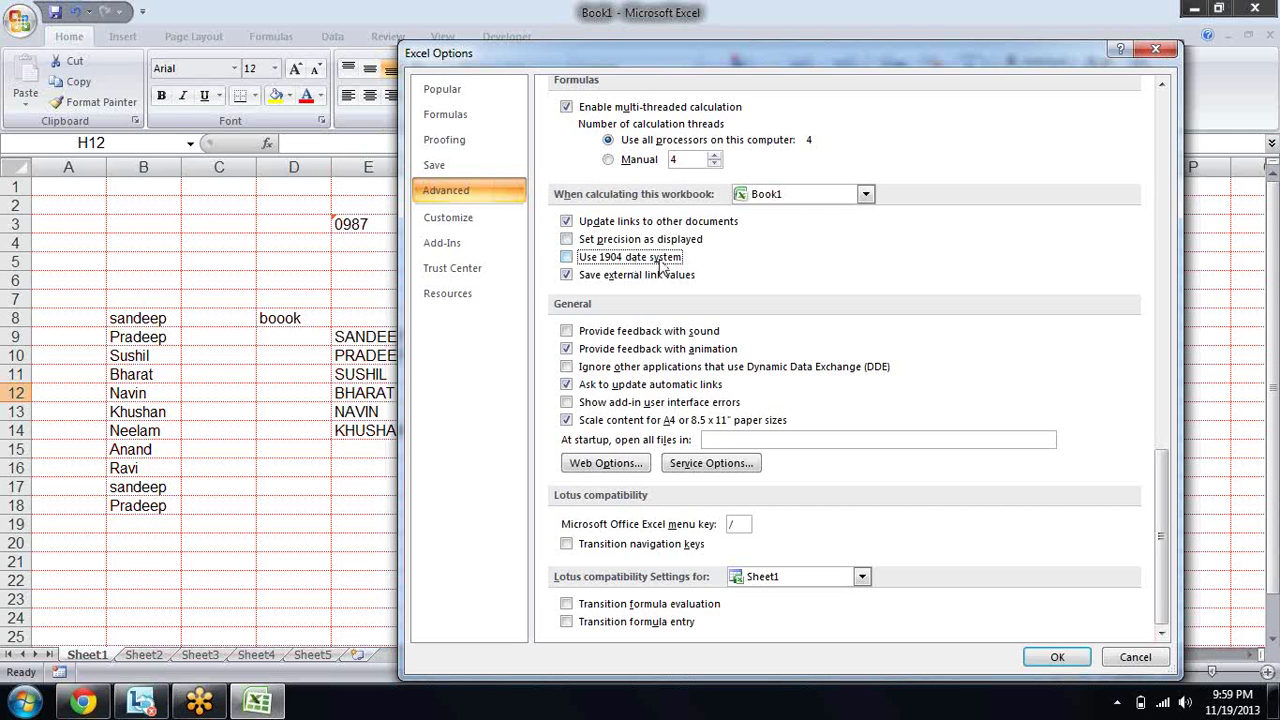
key(Return)
Enter the date 1-JAN-13 in cell I2.
click(659, 212)
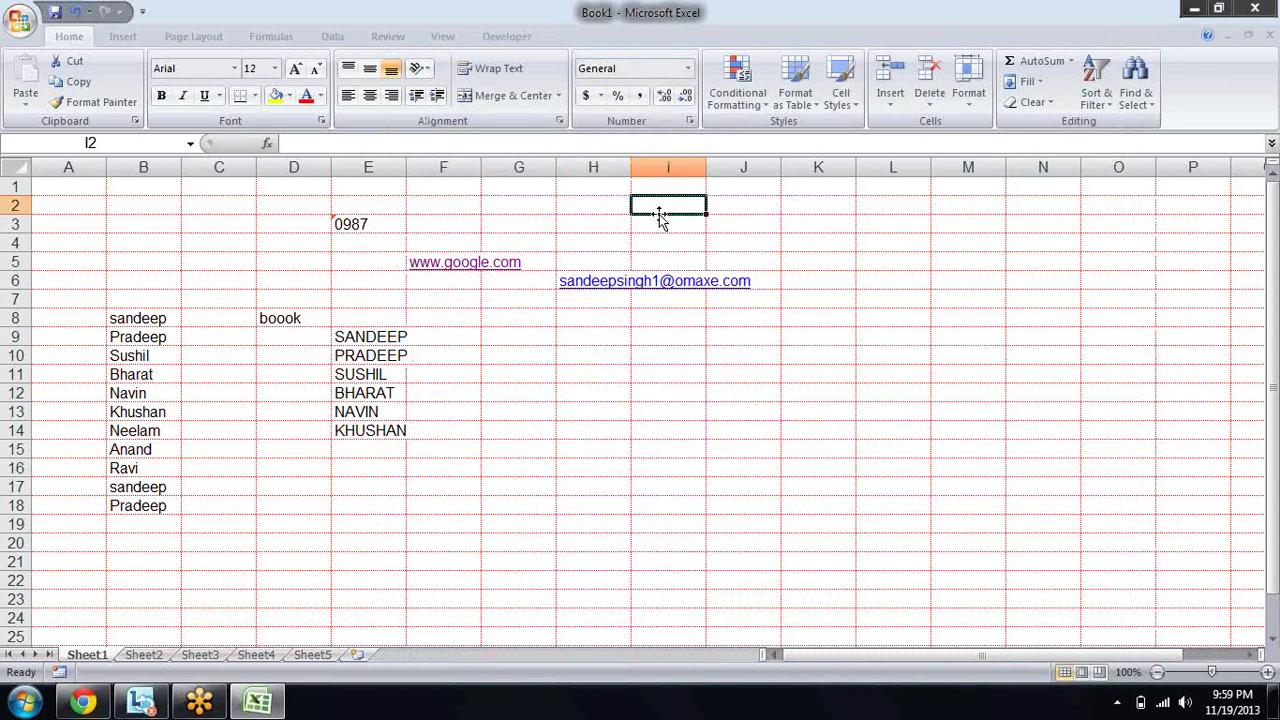
text(1-JAN-)
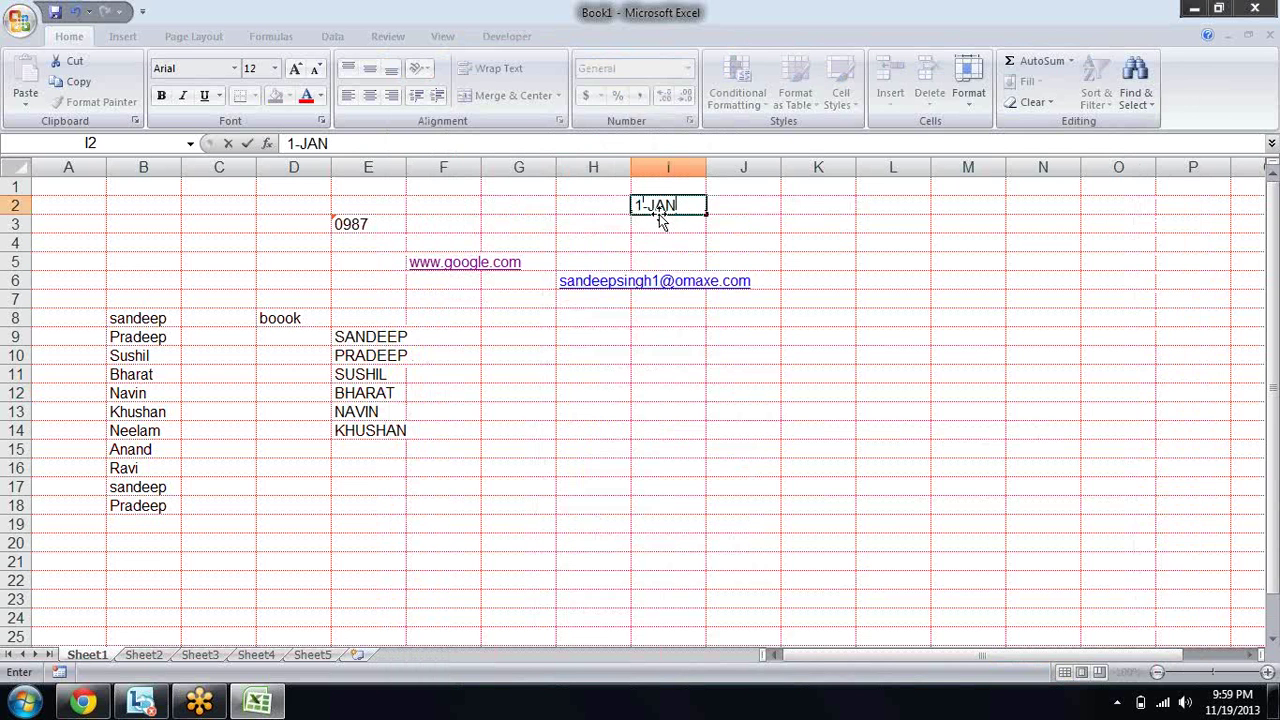
text(13)
key(Return)
click(658, 212)
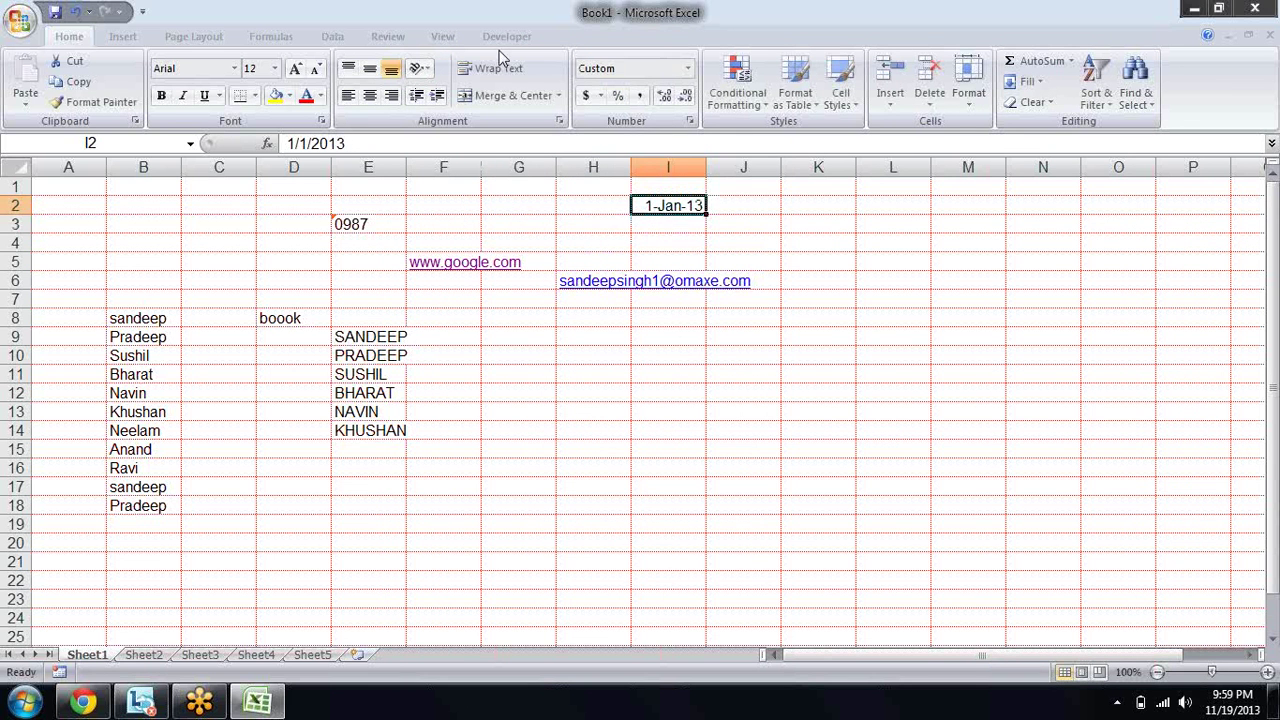
drag(350, 143, 320, 143)
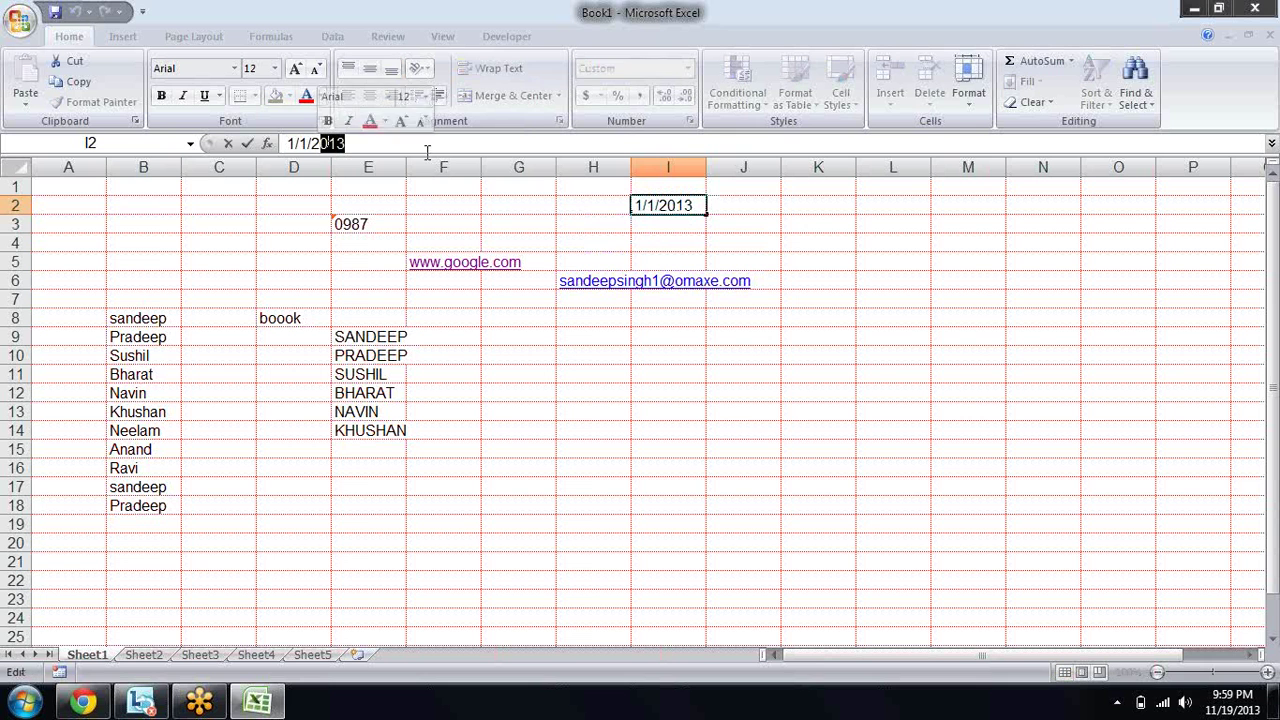
key(Return)
key(Up)
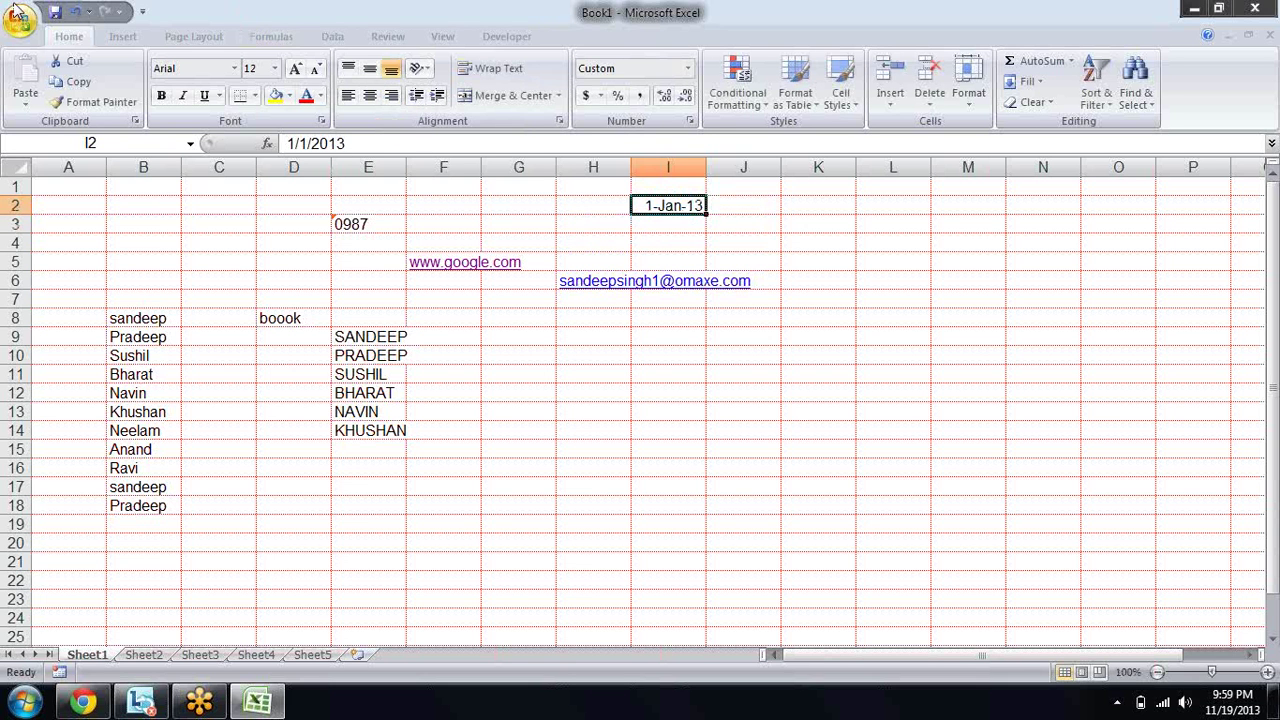
click(19, 20)
Scroll the Advanced settings down to Lotus compatibility, then view the Quick Access Toolbar Customize page.
click(280, 431)
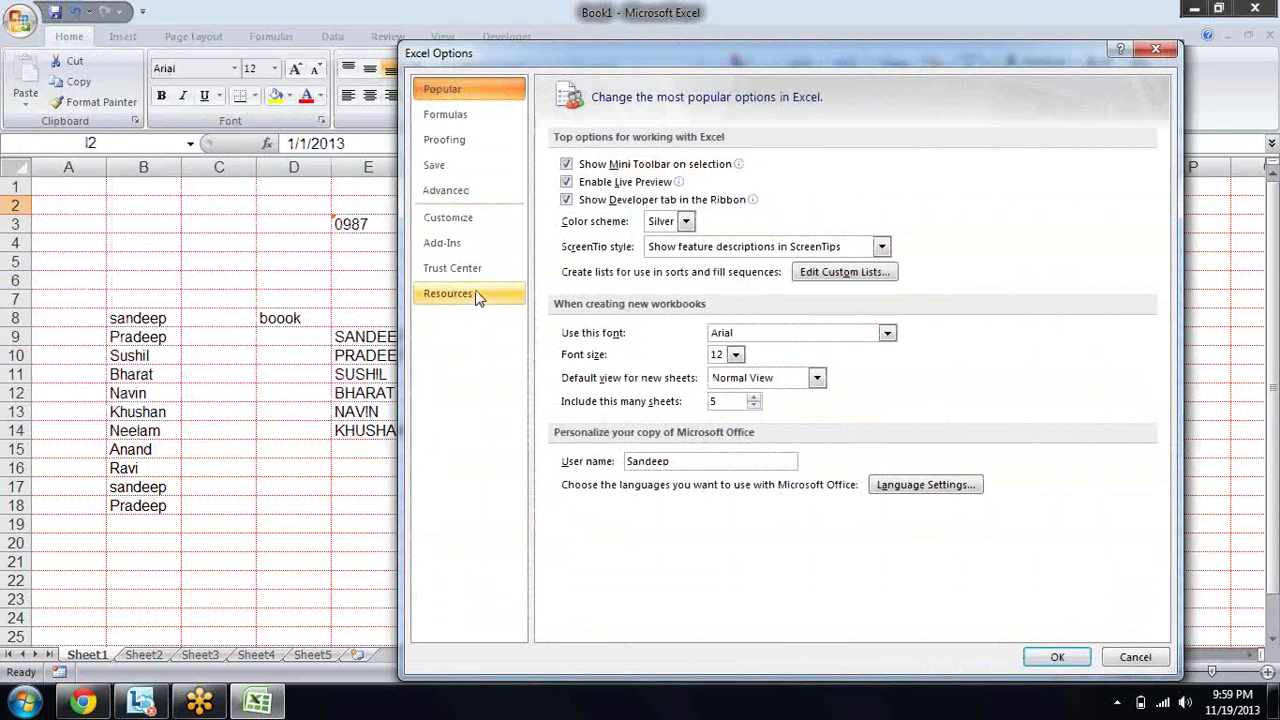
click(450, 190)
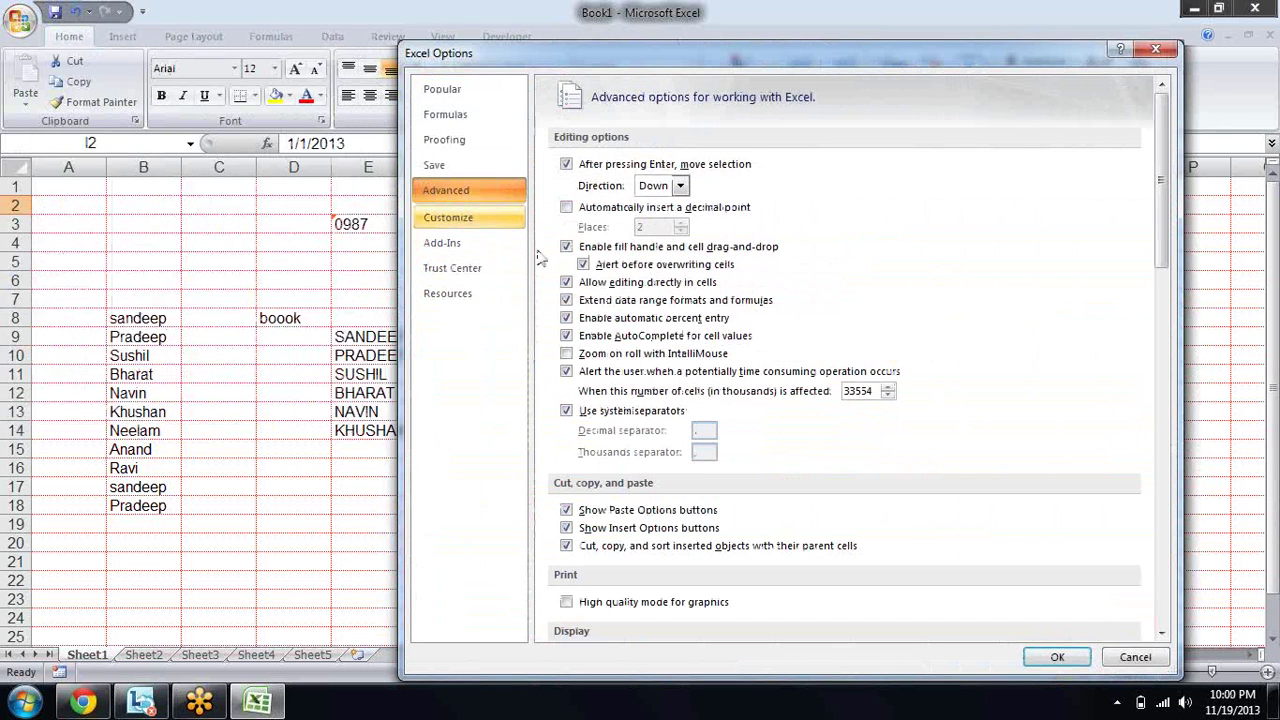
drag(1161, 201, 1188, 580)
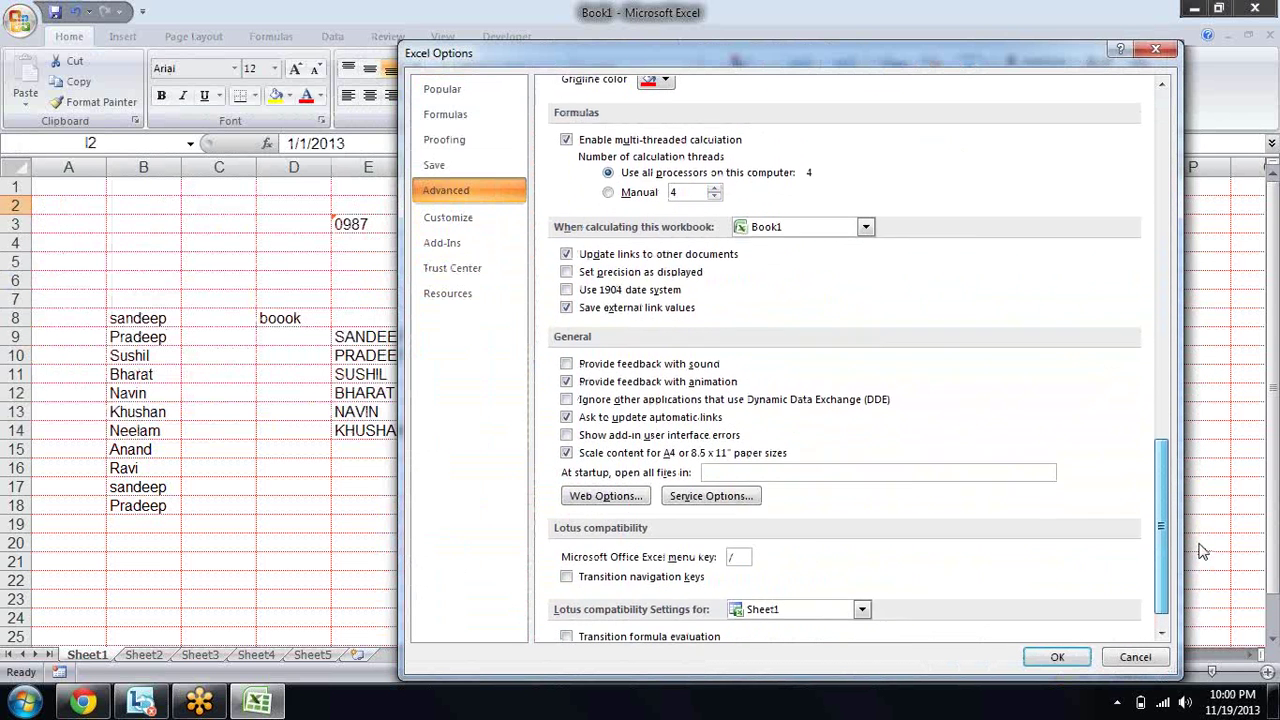
scroll(1198, 556, up, 1)
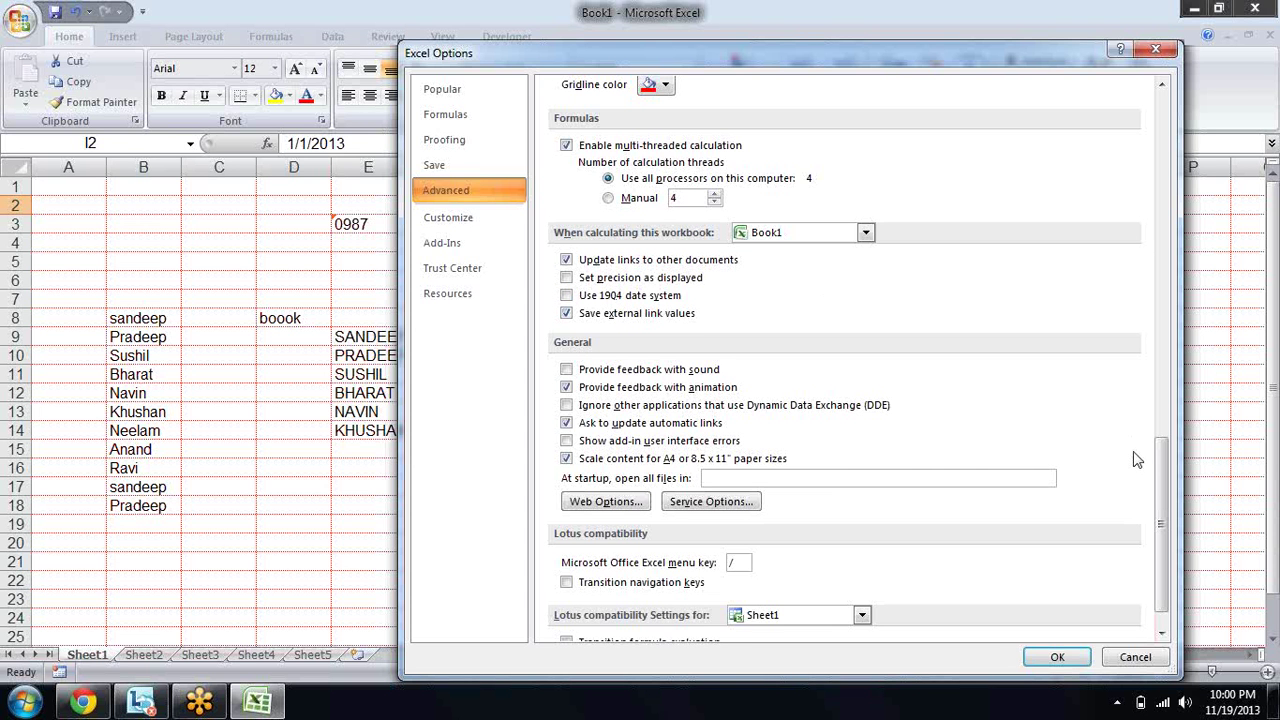
drag(1162, 512, 1165, 548)
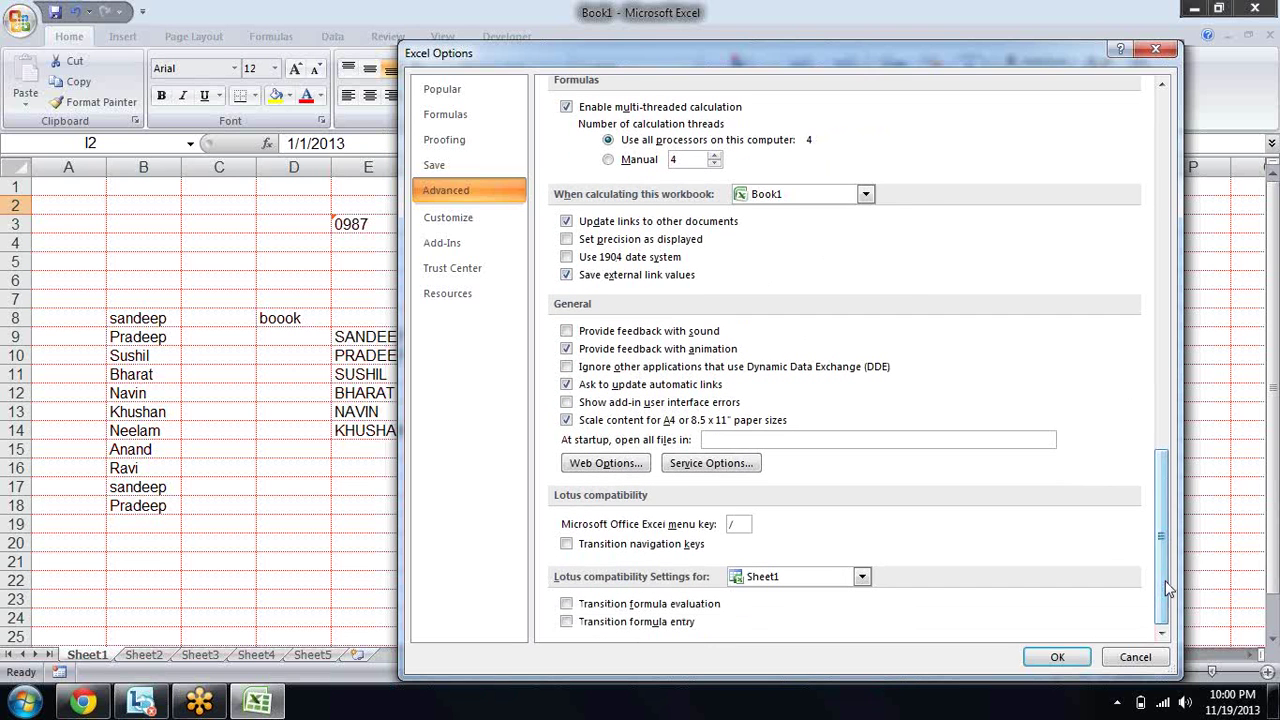
click(503, 229)
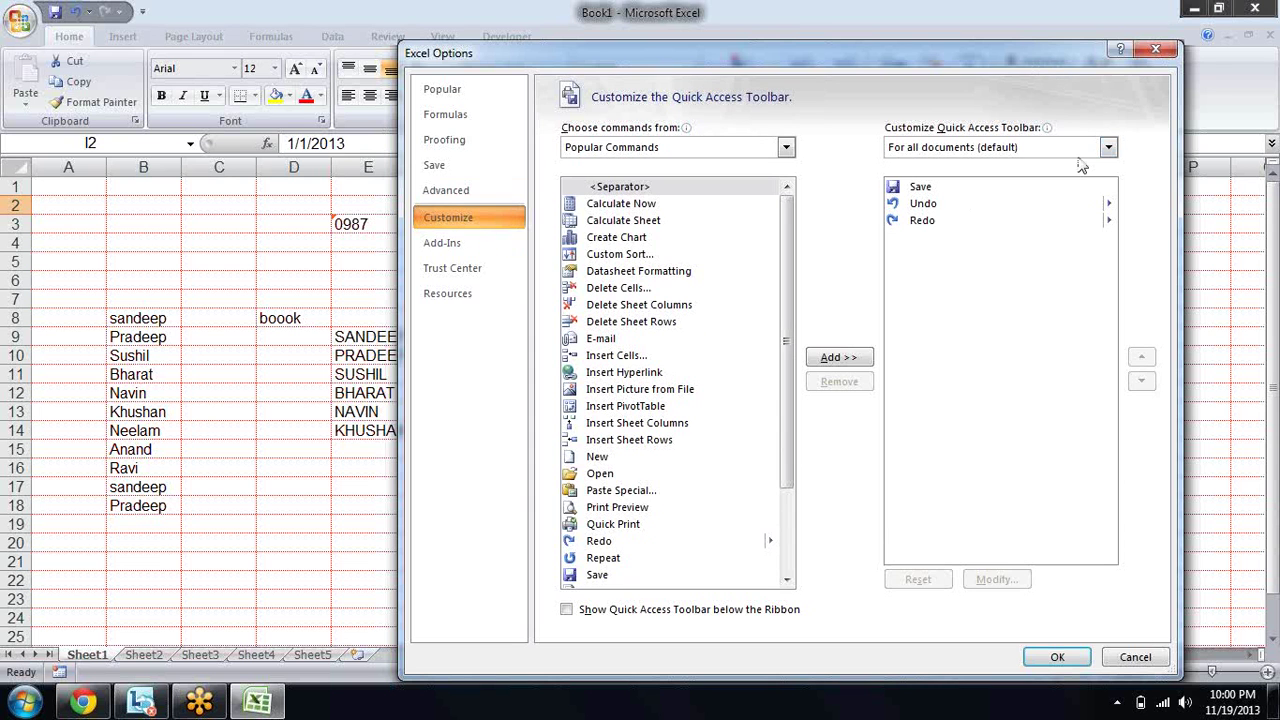
Dismiss Excel Options with its X button, leaving all settings unchanged.
click(1156, 50)
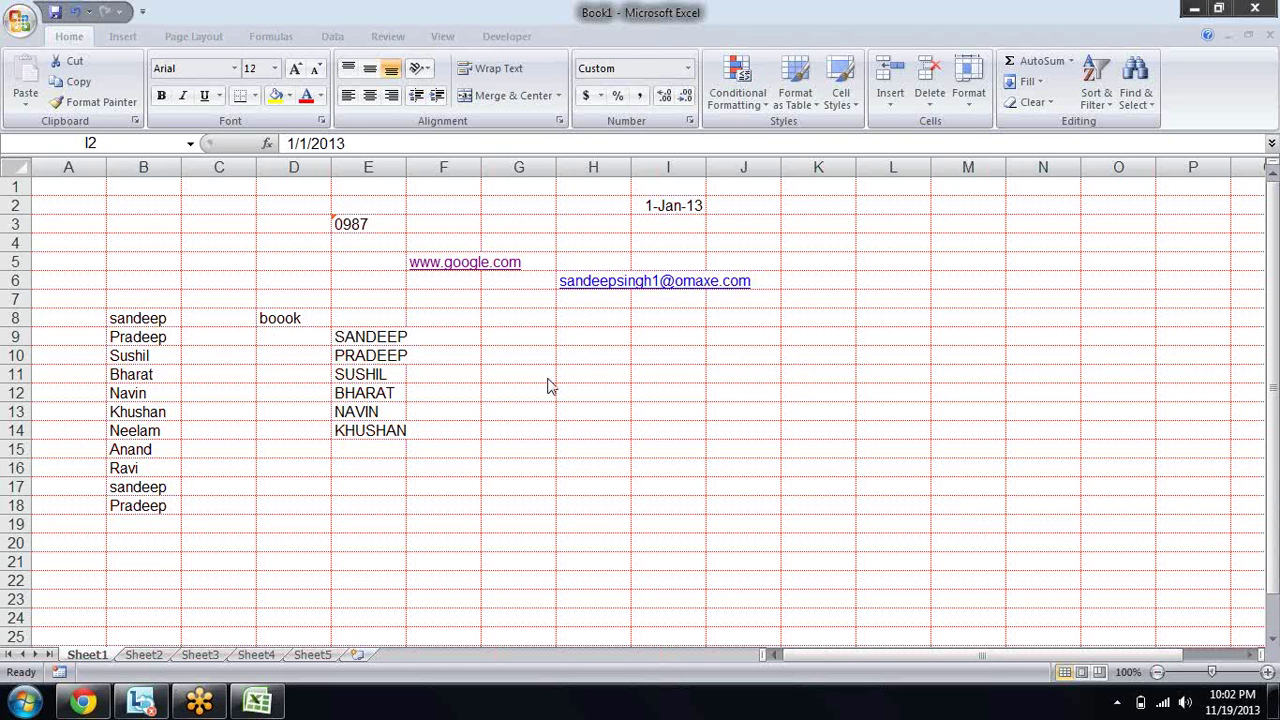
Select the names in B8:B18, sandeep through Pradeep.
click(524, 338)
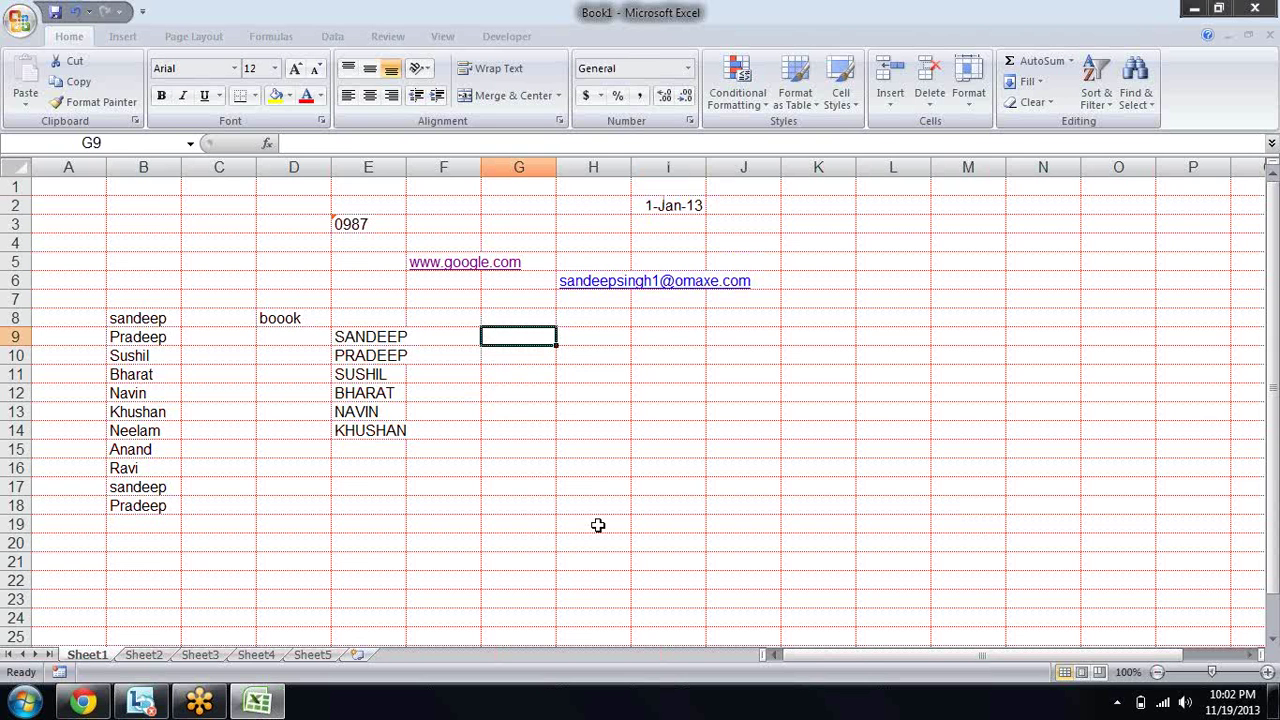
key(Left)
key(Left)
key(Left)
key(Left)
key(Left)
key(Up)
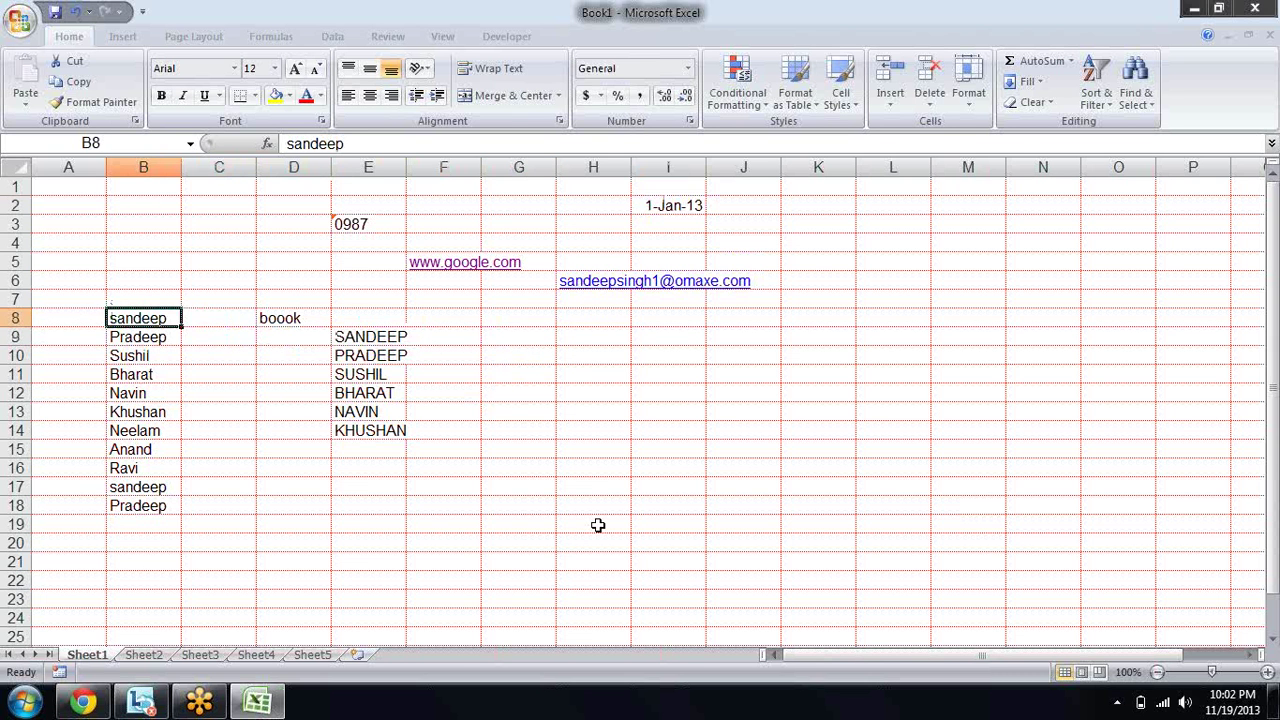
key(shift+Down)
key(shift+Down)
key(shift+Down)
key(shift+Down)
key(Up)
key(Up)
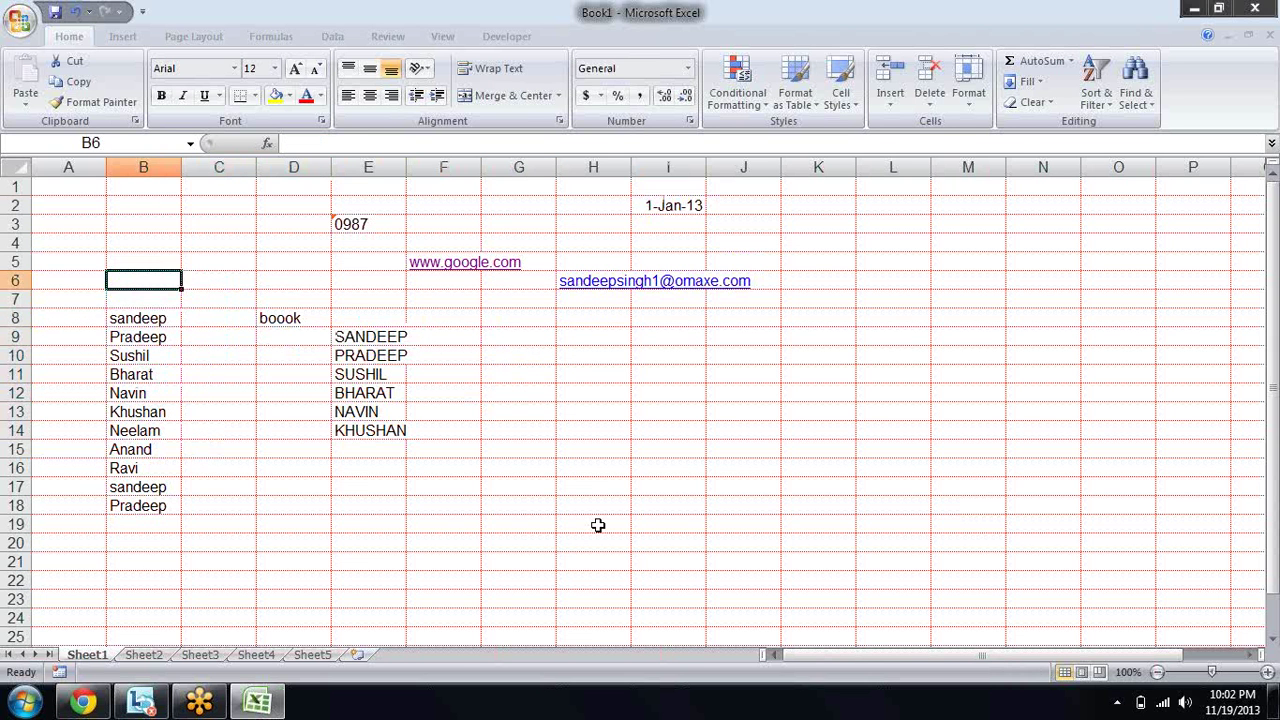
key(Down)
key(Down)
key(shift+Down)
key(ctrl+shift+Down)
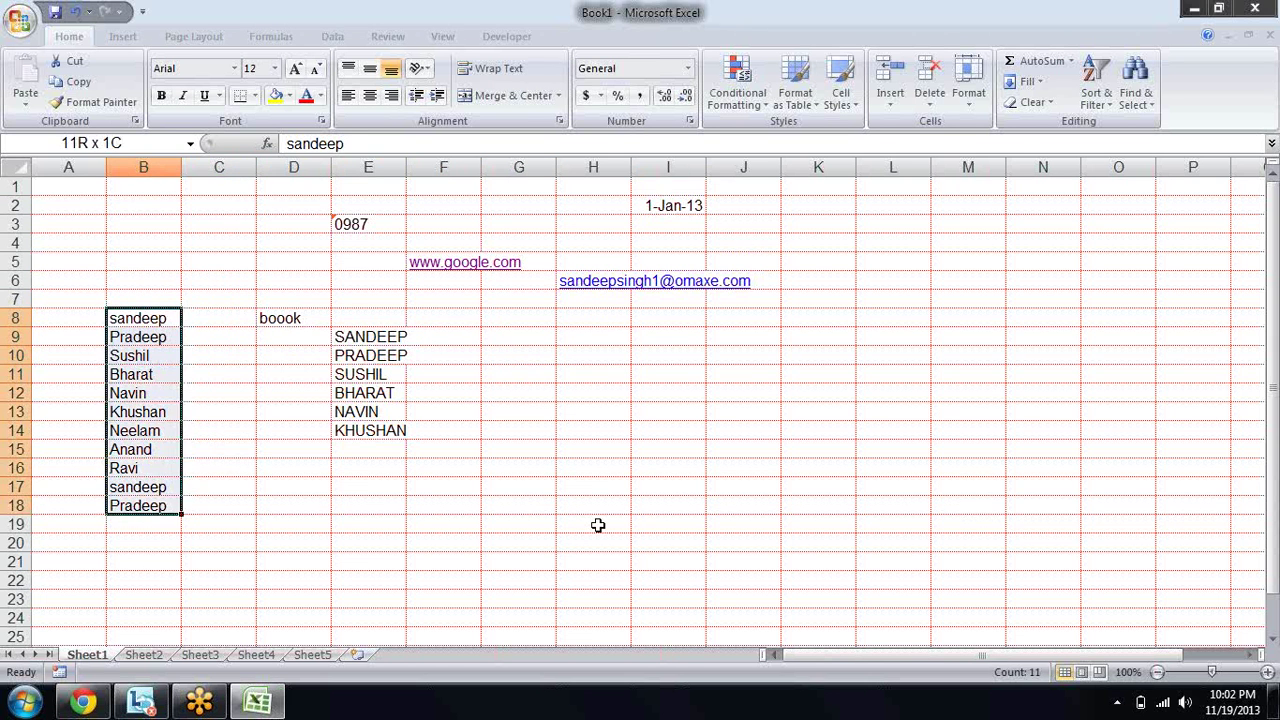
Import $B$8:$B$18 as a new list in Excel Options' Edit Custom Lists.
click(22, 22)
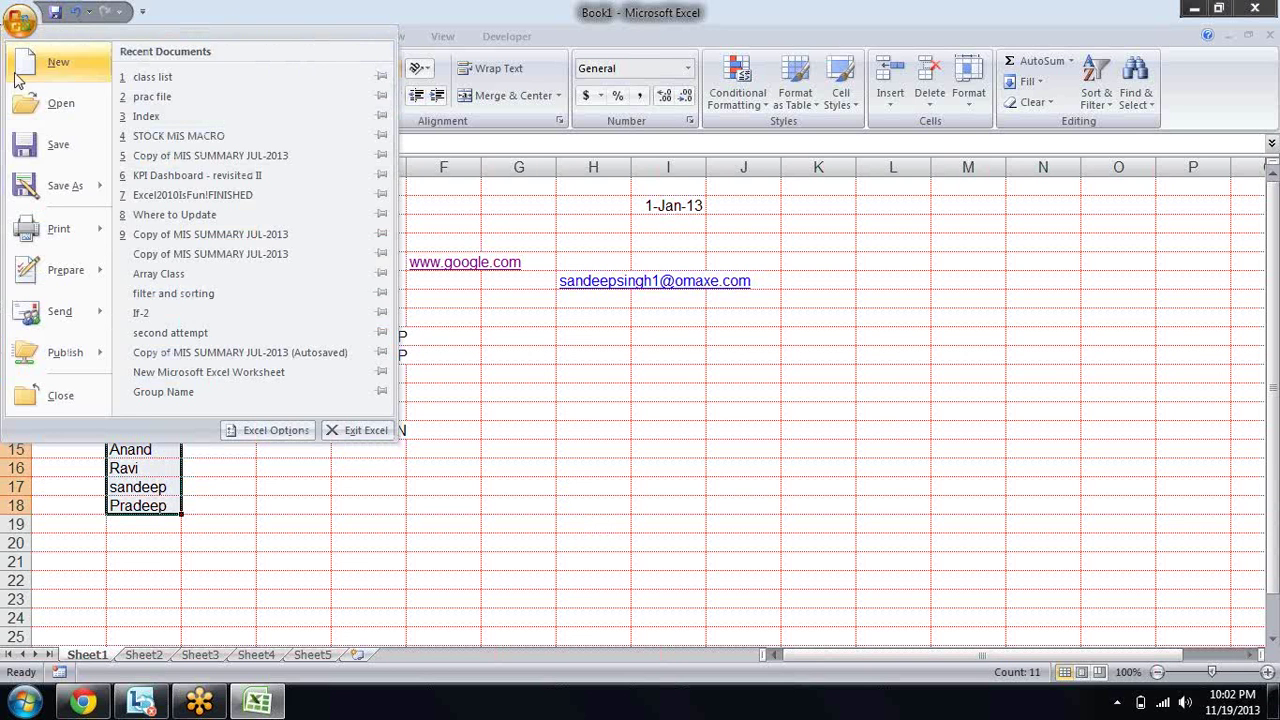
click(252, 437)
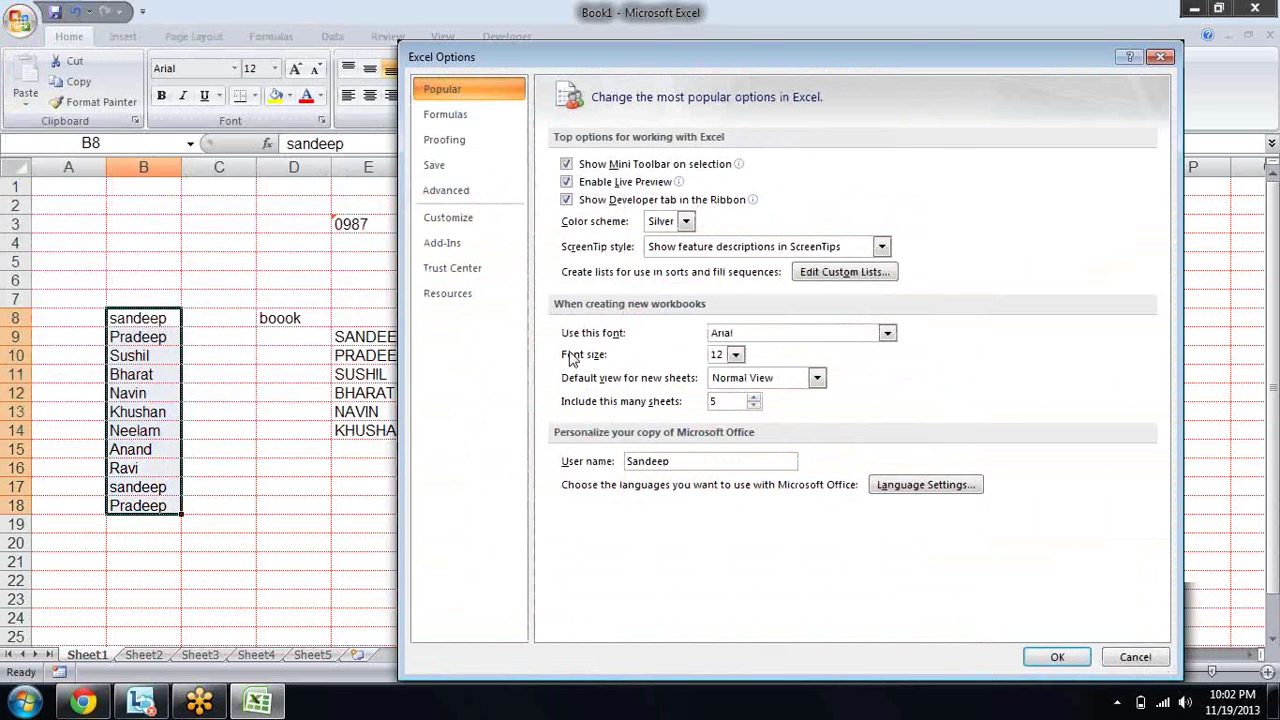
click(867, 283)
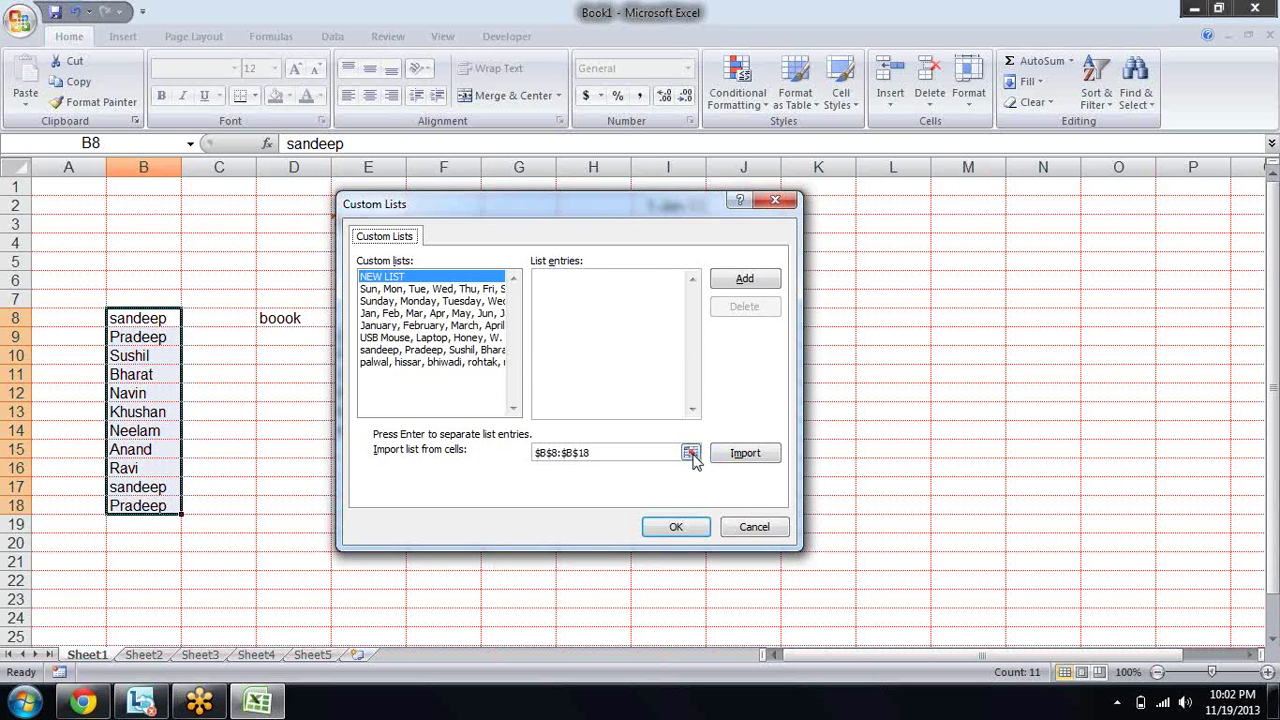
click(691, 454)
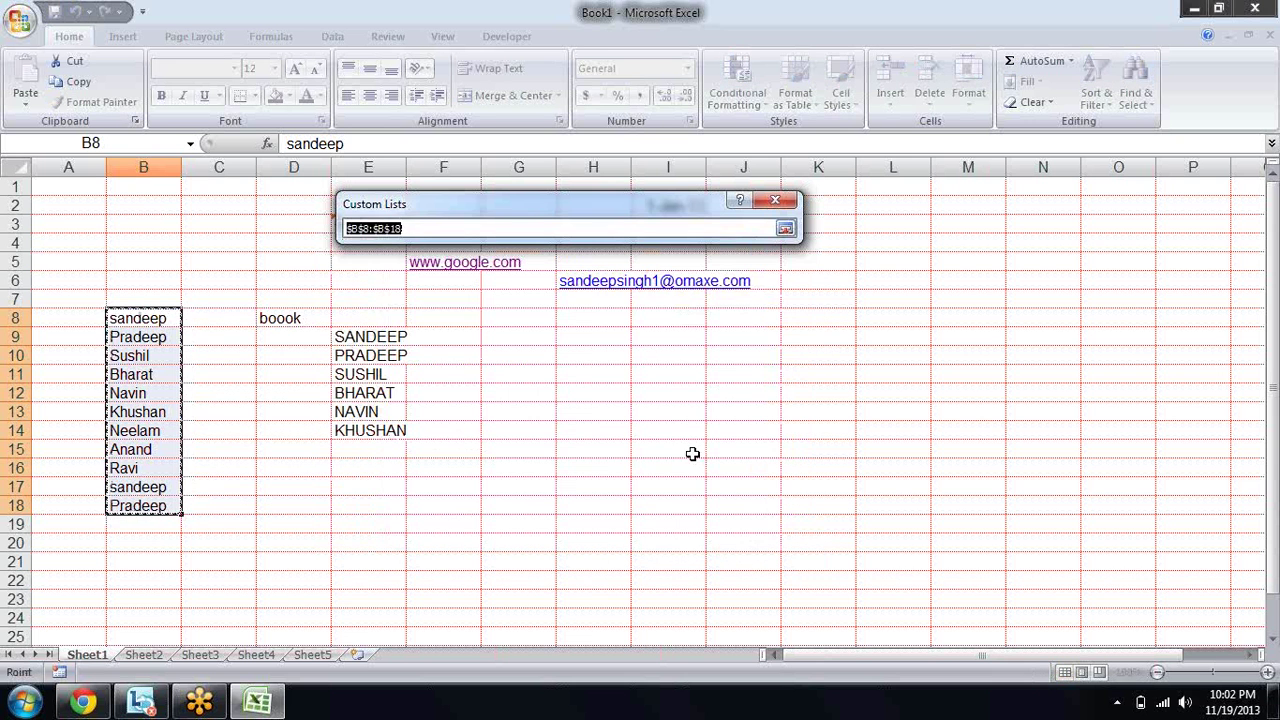
drag(137, 317, 152, 507)
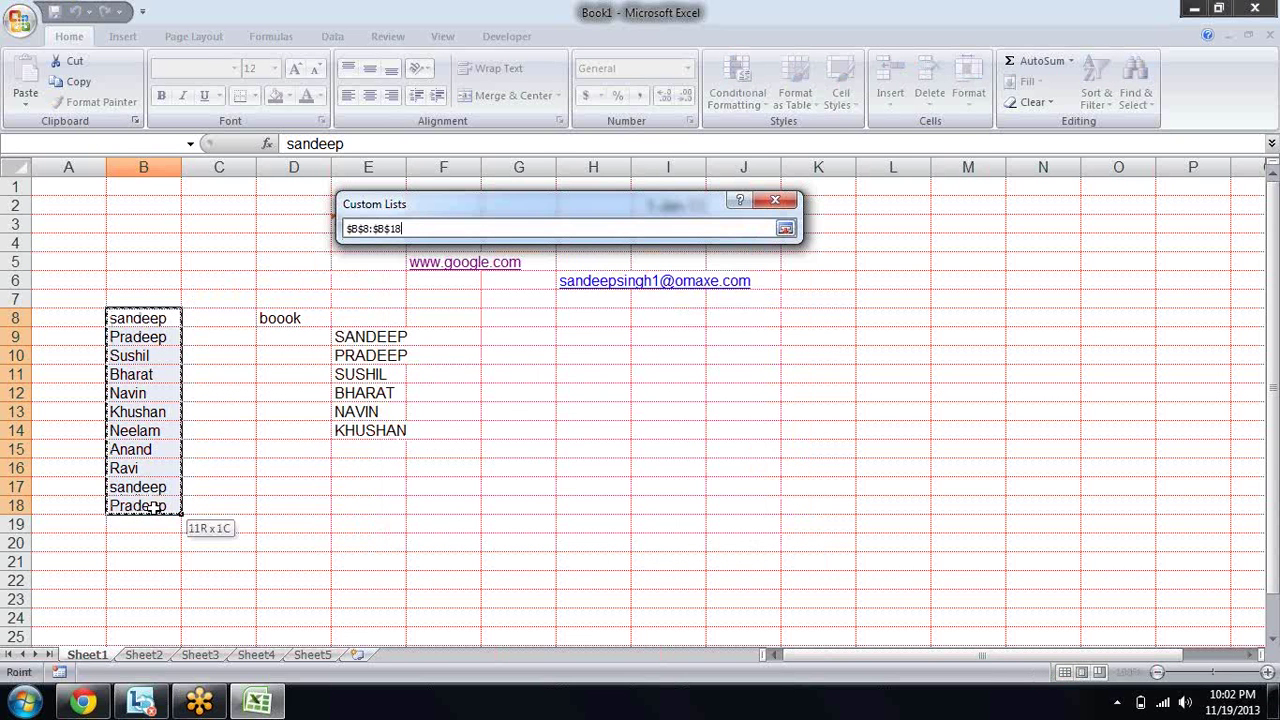
click(785, 228)
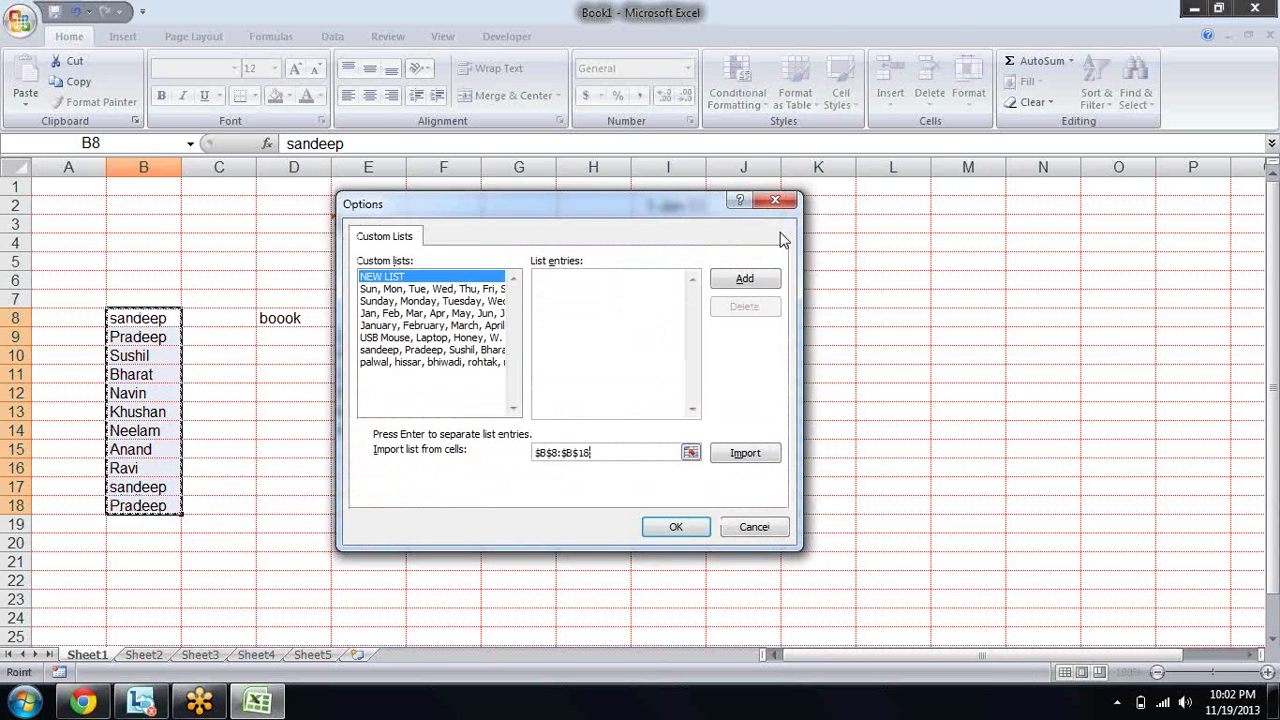
click(745, 455)
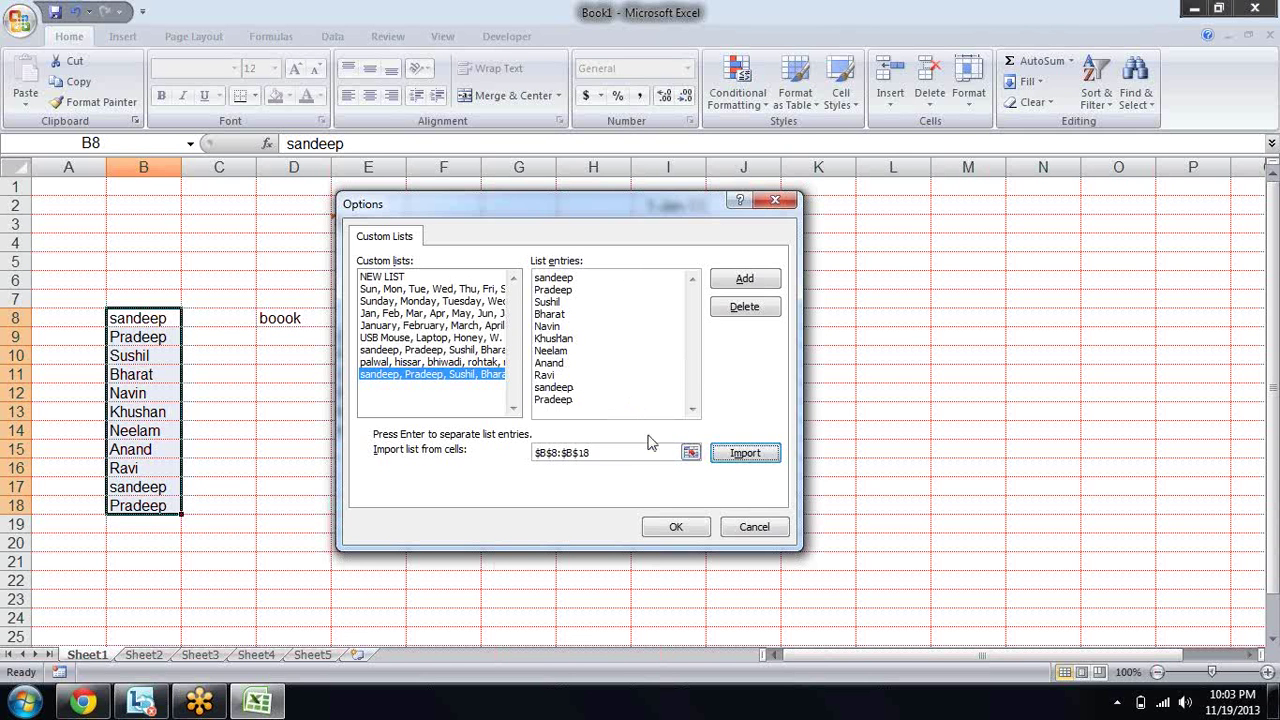
Close the open dialogs, clear the copy marquee, and reselect the names in B8:B18.
key(Escape)
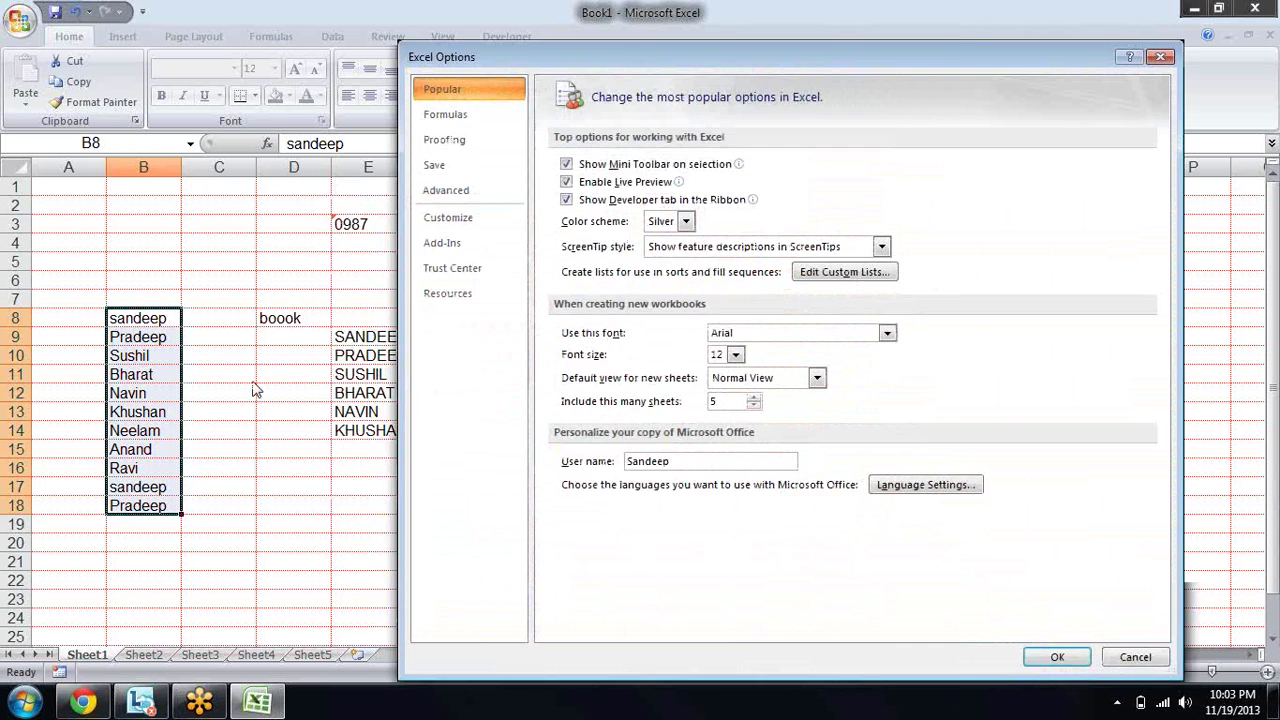
key(Escape)
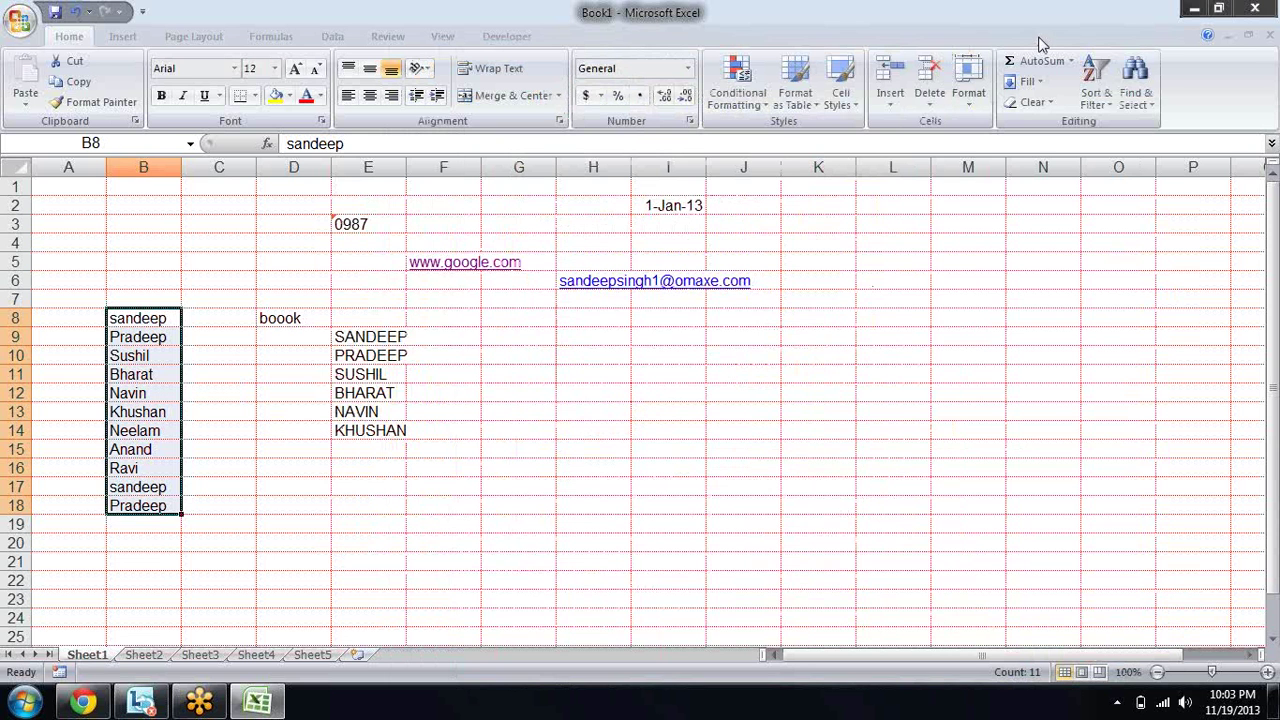
key(Escape)
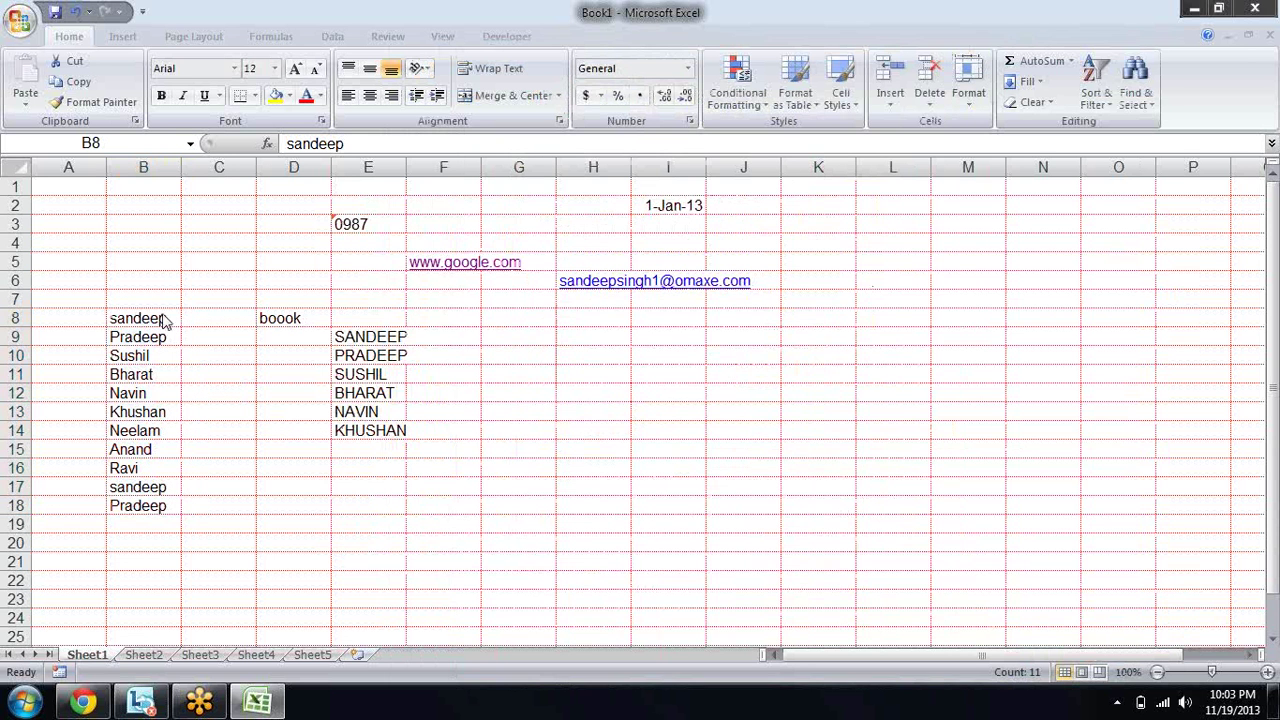
drag(165, 320, 172, 502)
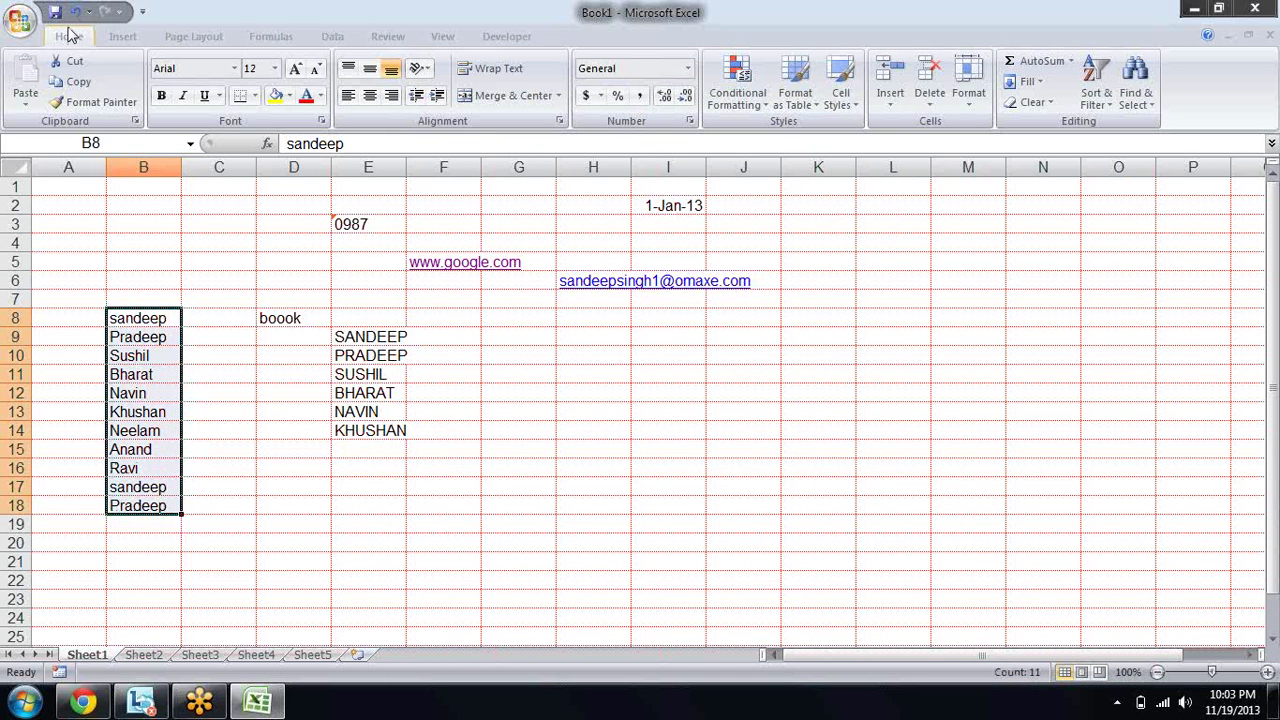
Import the B8:B18 names as a custom list, add it, and close Excel Options.
click(20, 20)
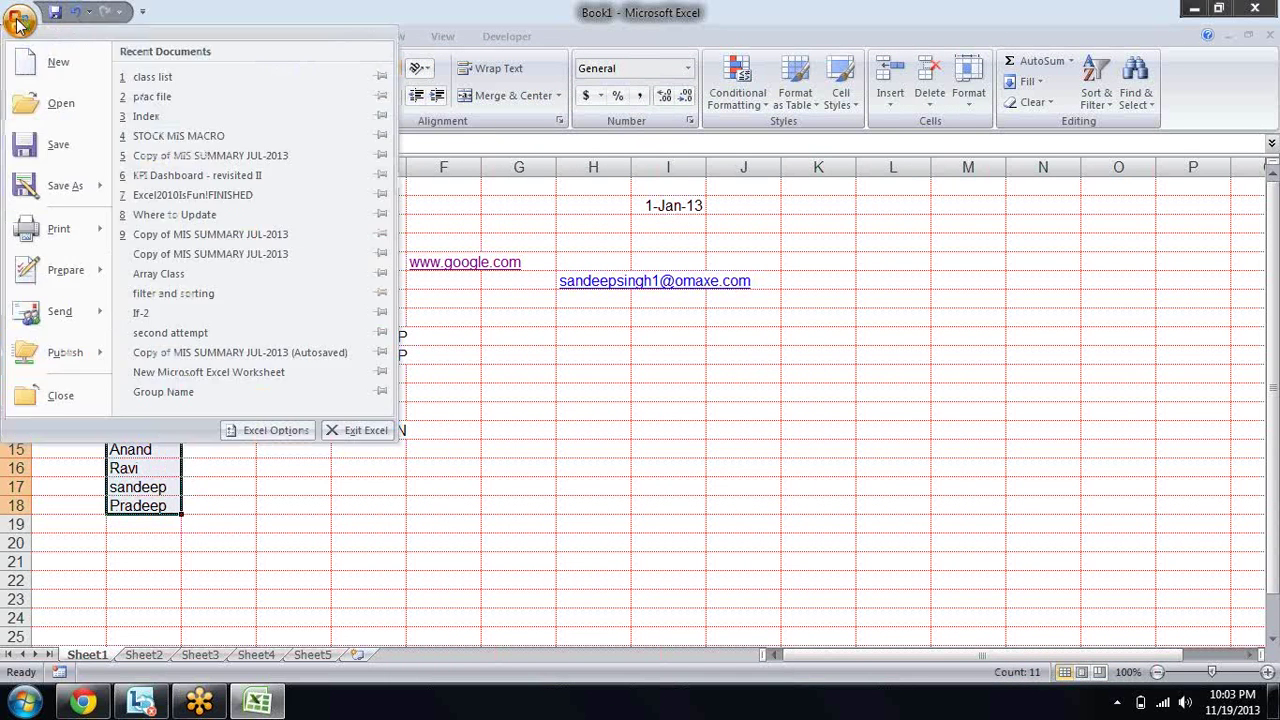
click(280, 432)
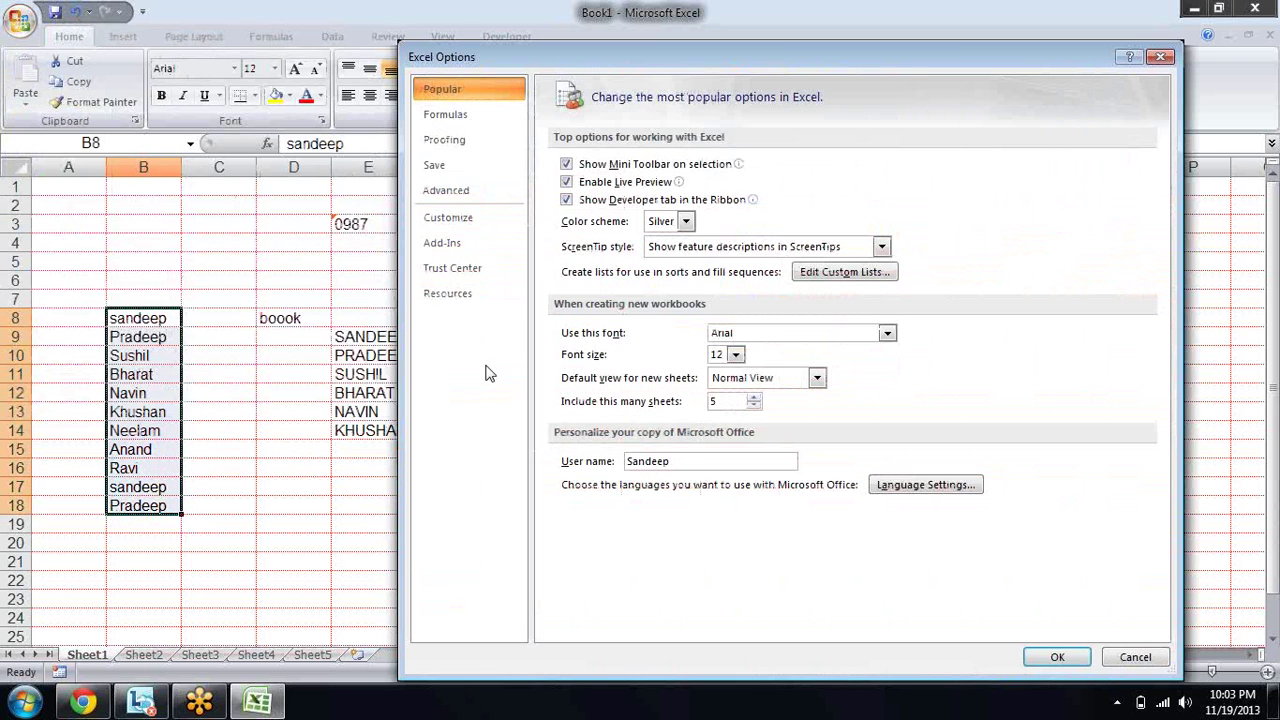
click(826, 272)
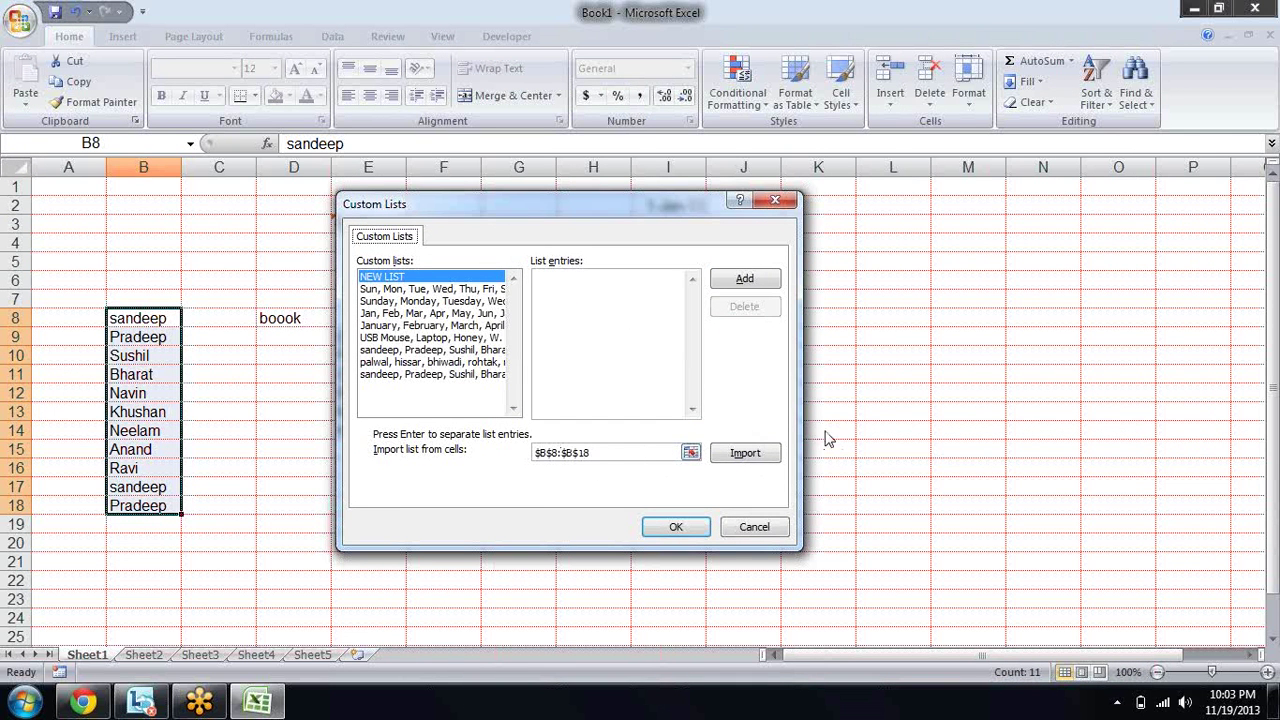
click(749, 455)
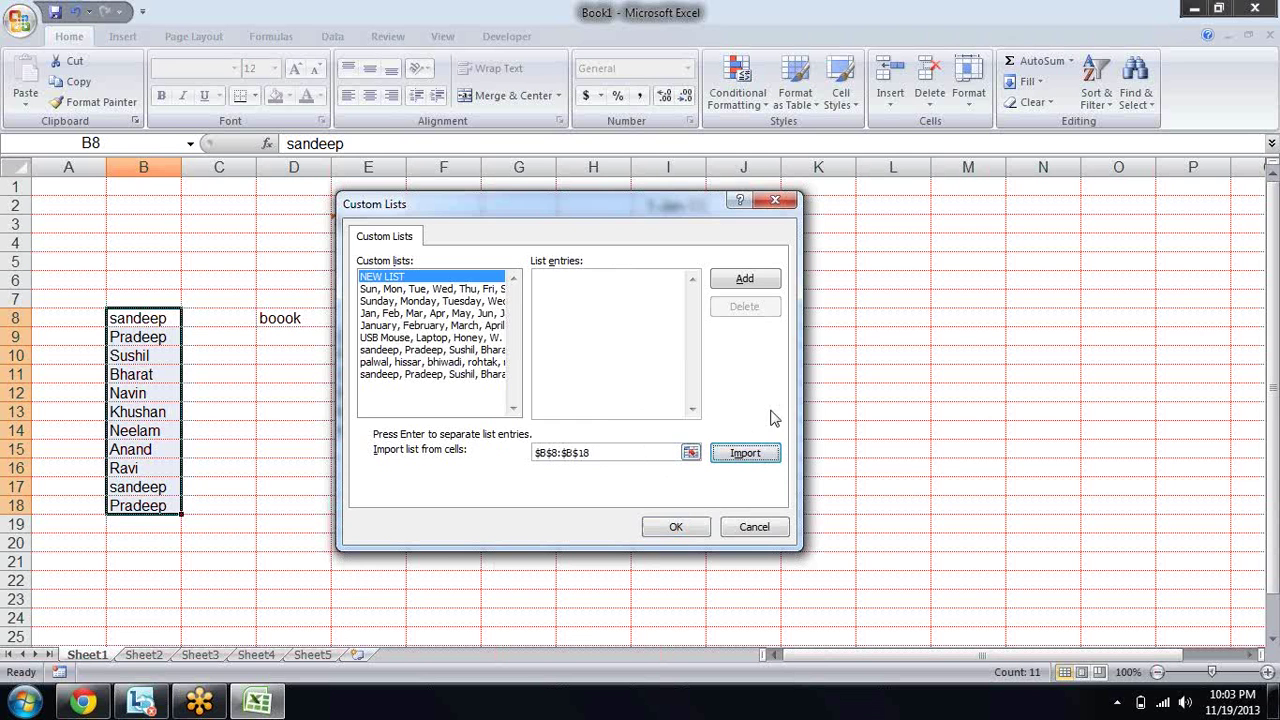
drag(605, 207, 711, 210)
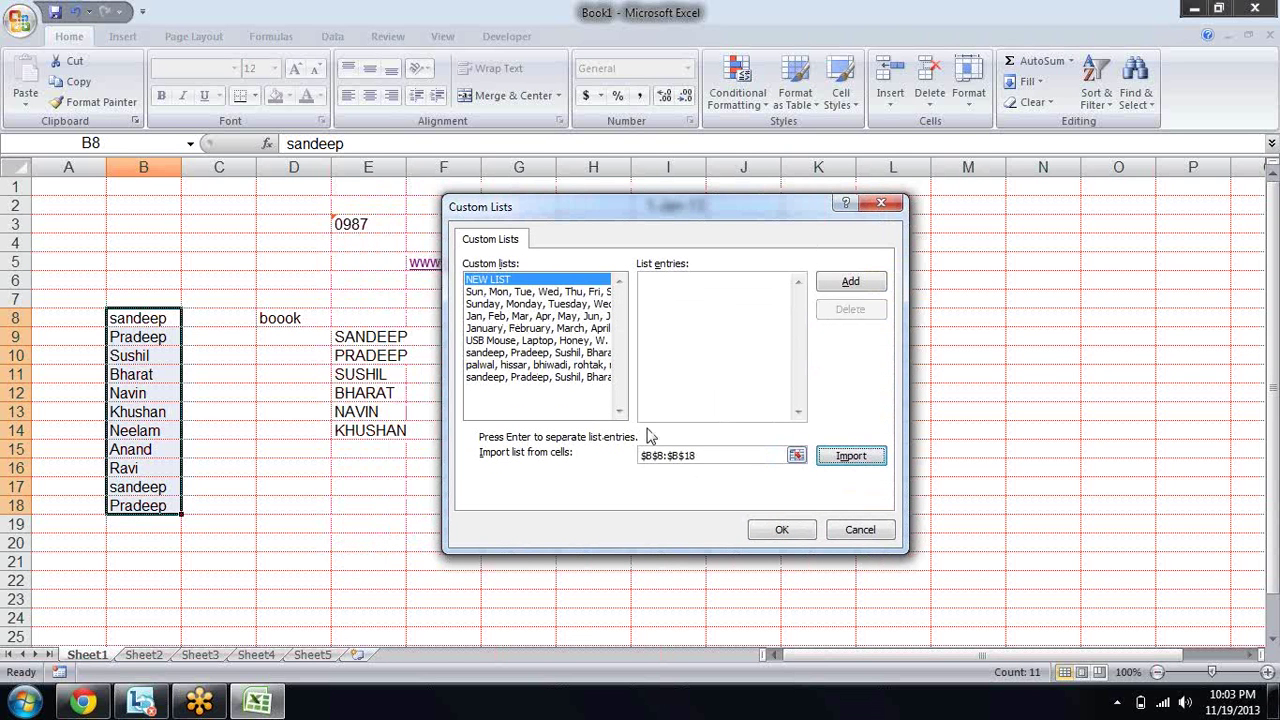
click(557, 377)
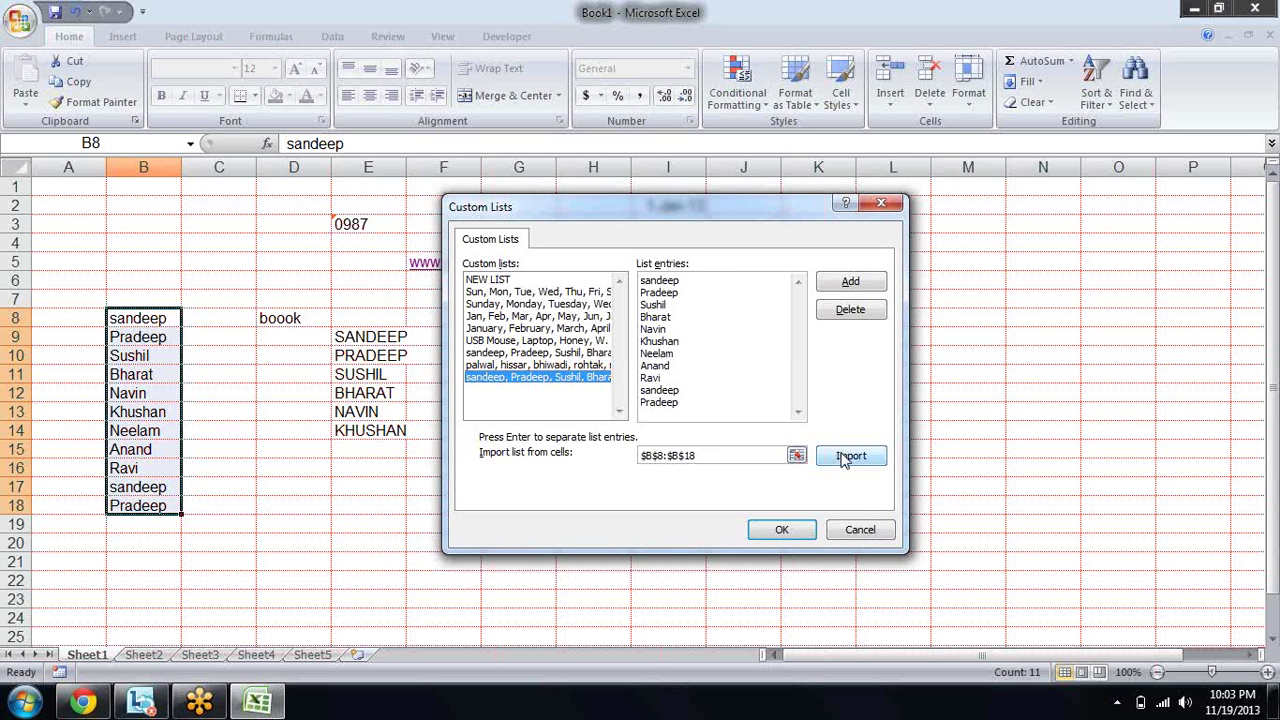
click(843, 457)
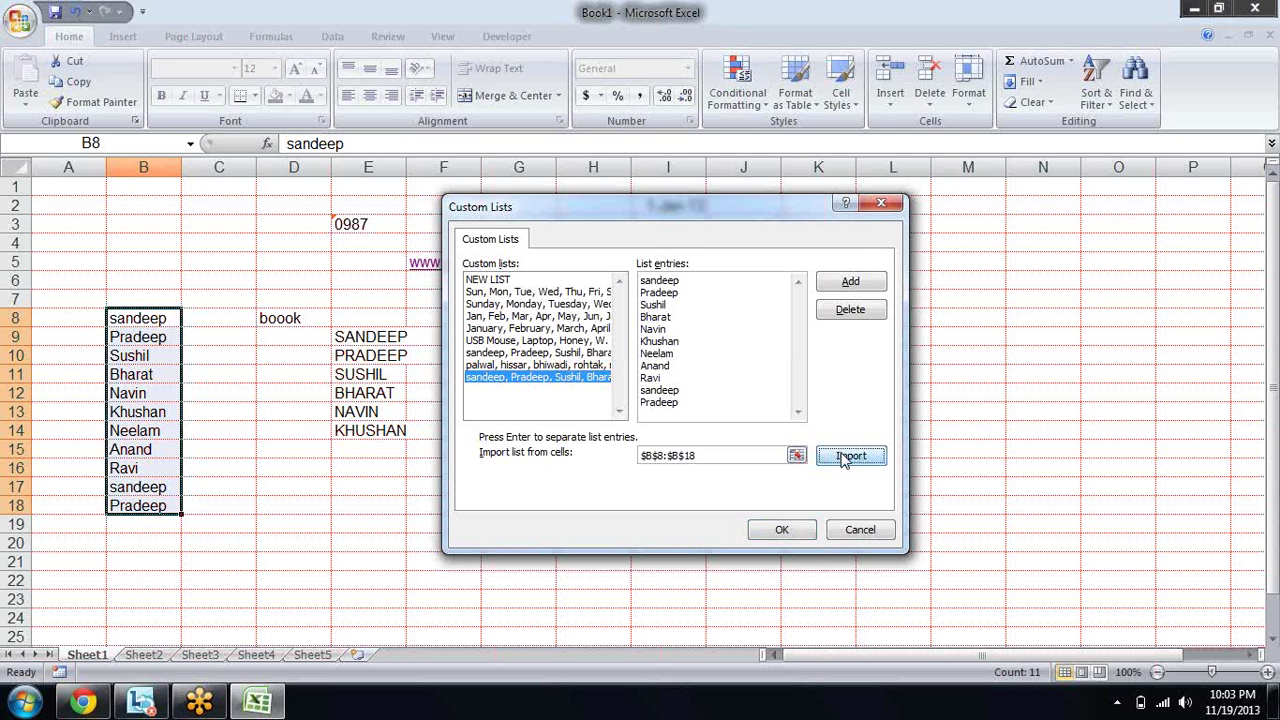
click(850, 283)
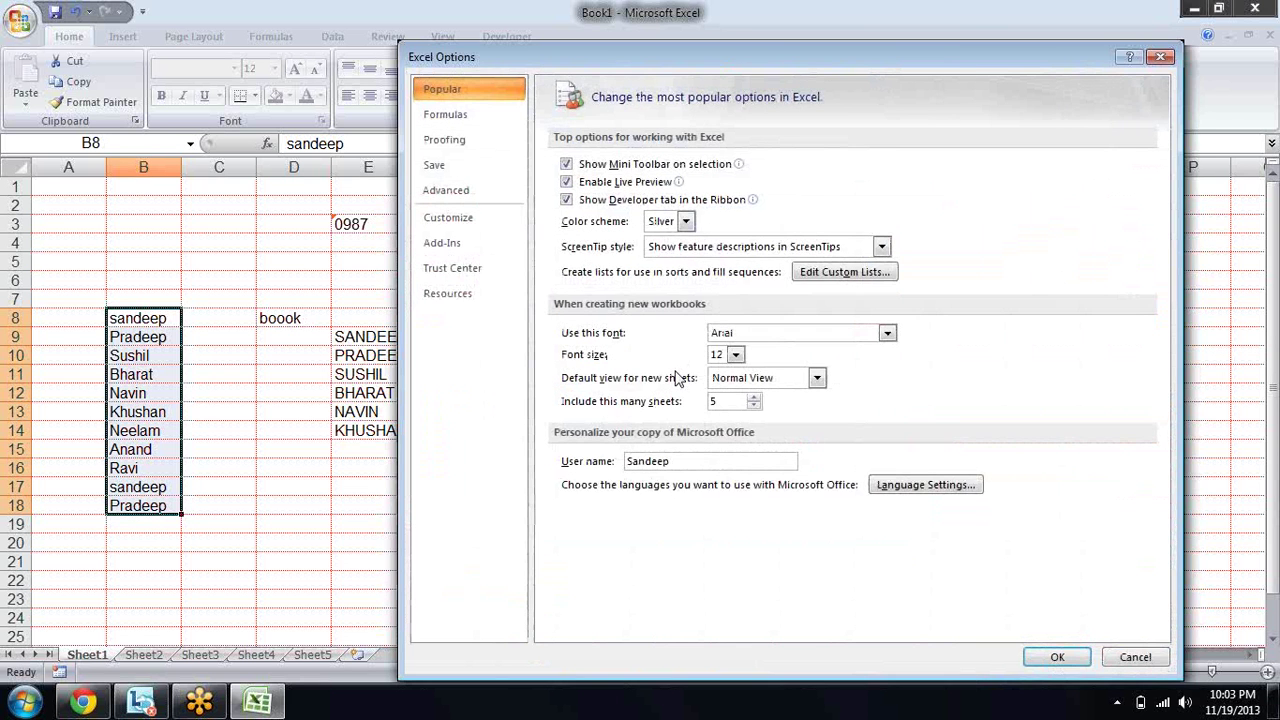
key(Return)
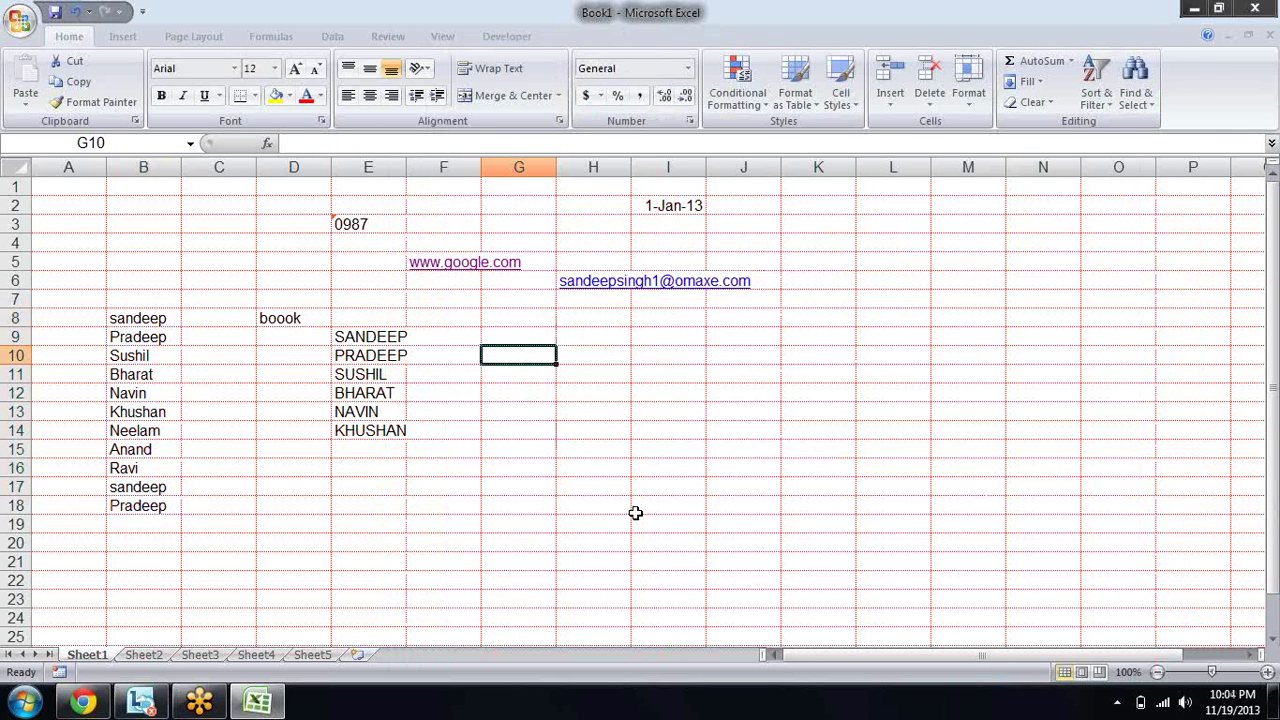
Enter ABCD, DBCD and JHNK in G10:G12 and select those three cells.
text(ABCD)
key(Return)
text(D)
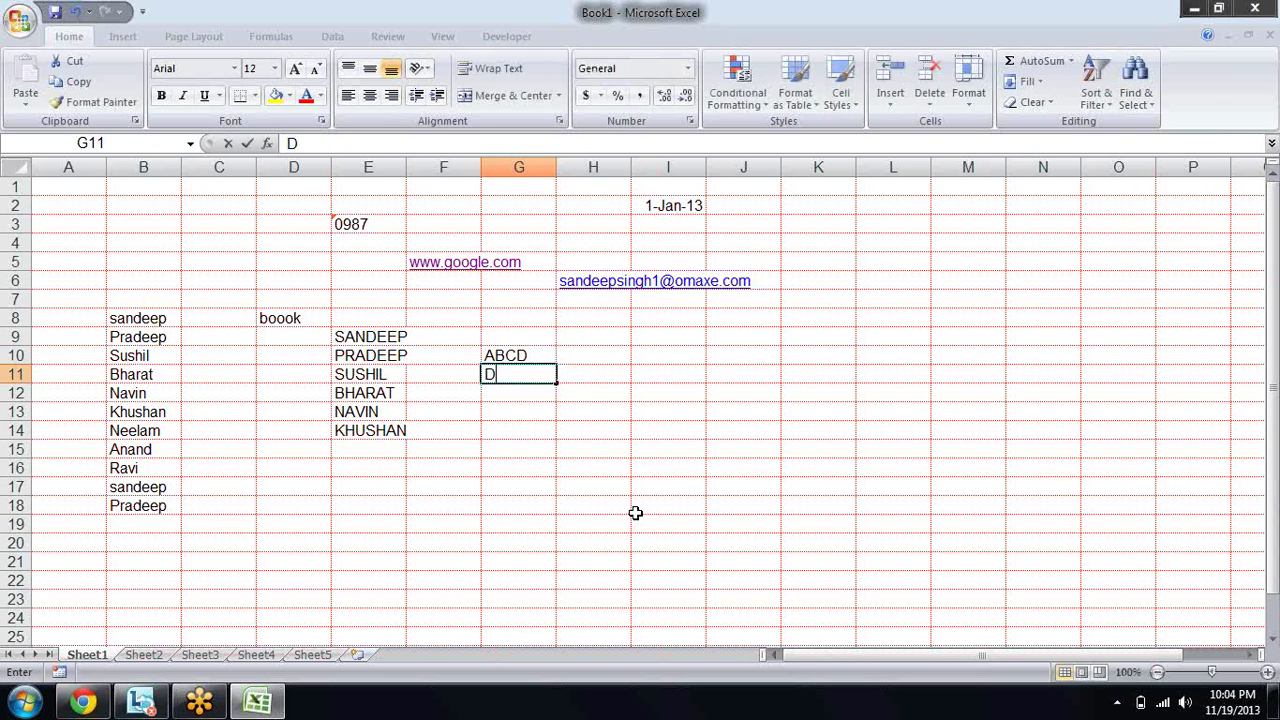
text(BCD)
key(Return)
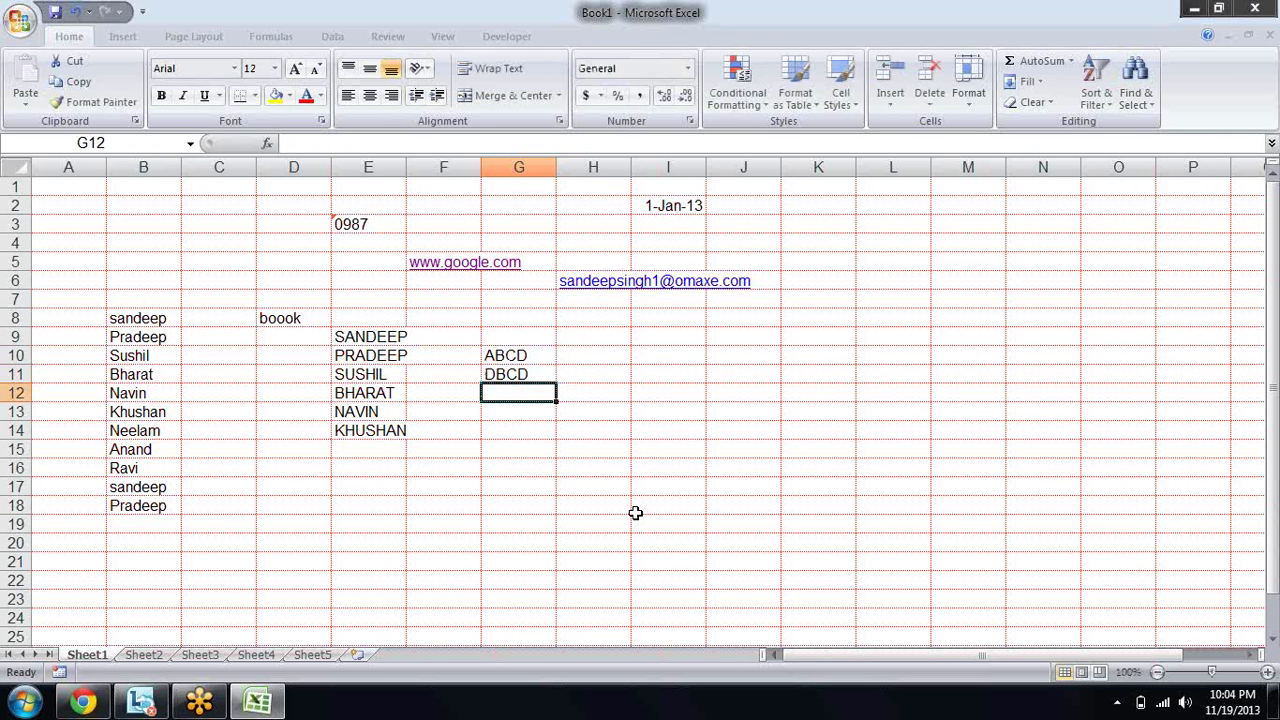
text(JHN)
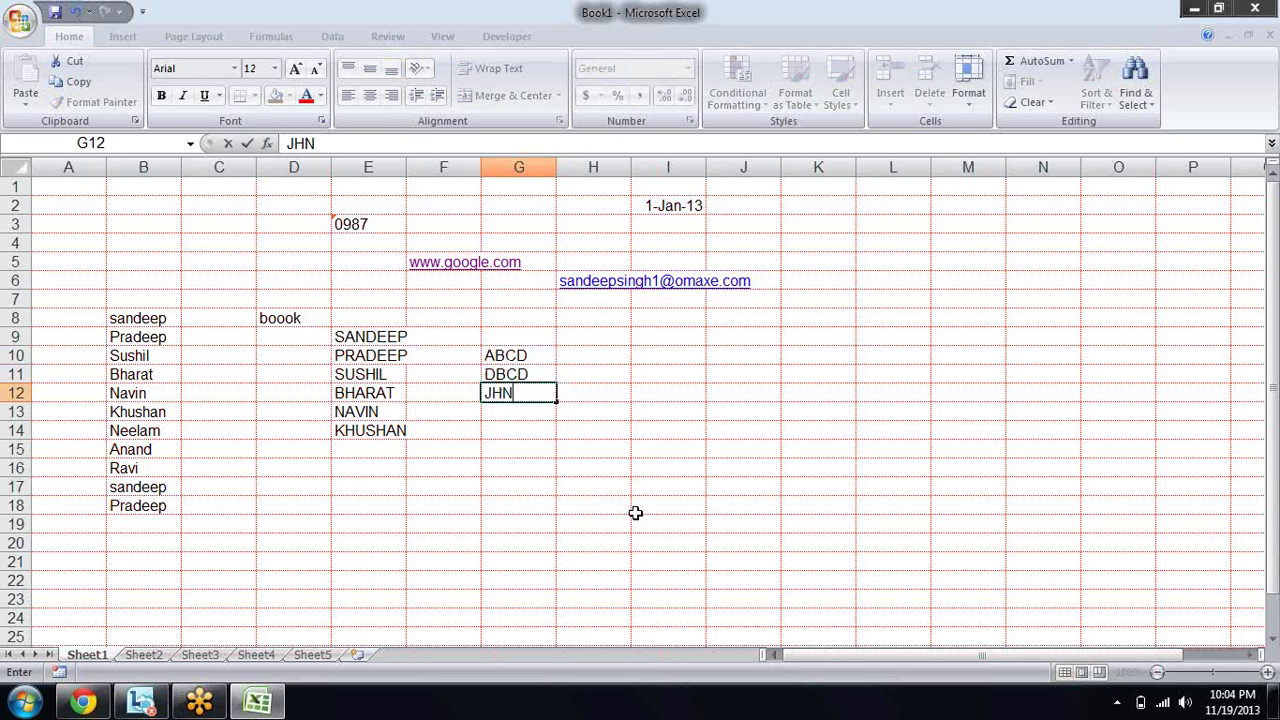
text(K)
key(Return)
key(Up)
key(Up)
key(Up)
key(shift+Down)
key(shift+Down)
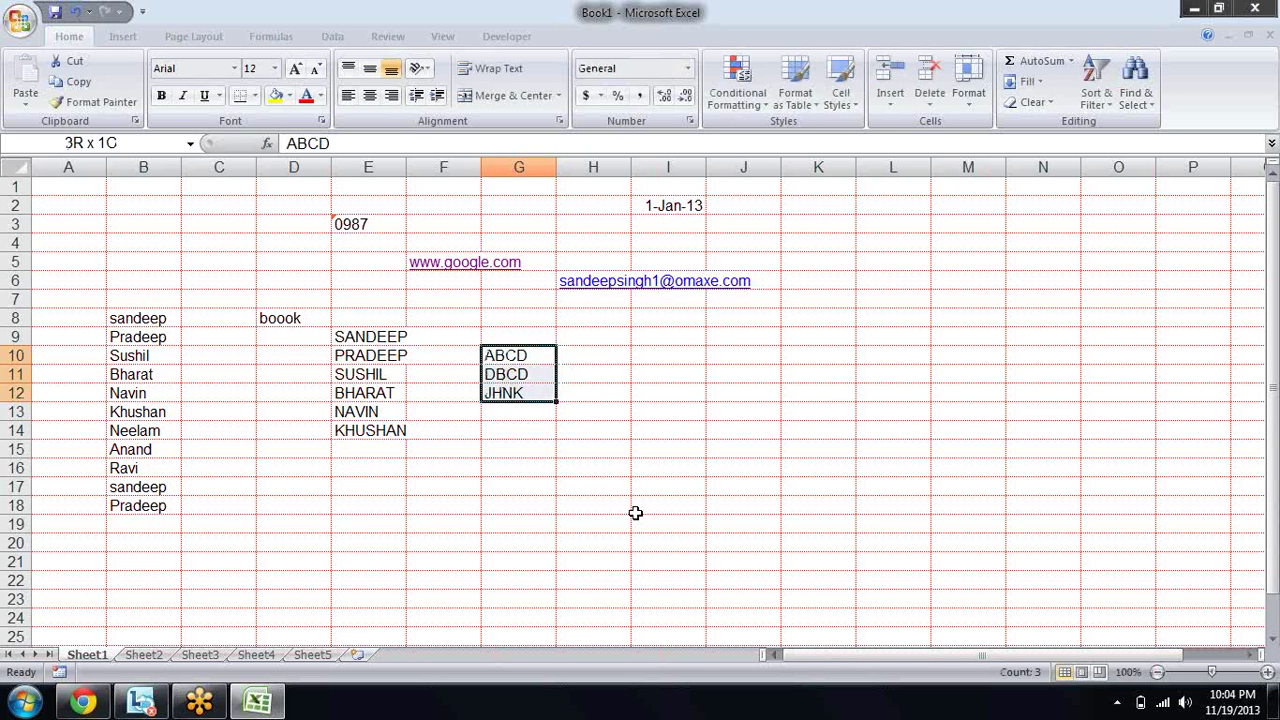
Import G10:G12 as a new ABCD/DBCD/JHNK custom list and close Excel Options.
click(24, 27)
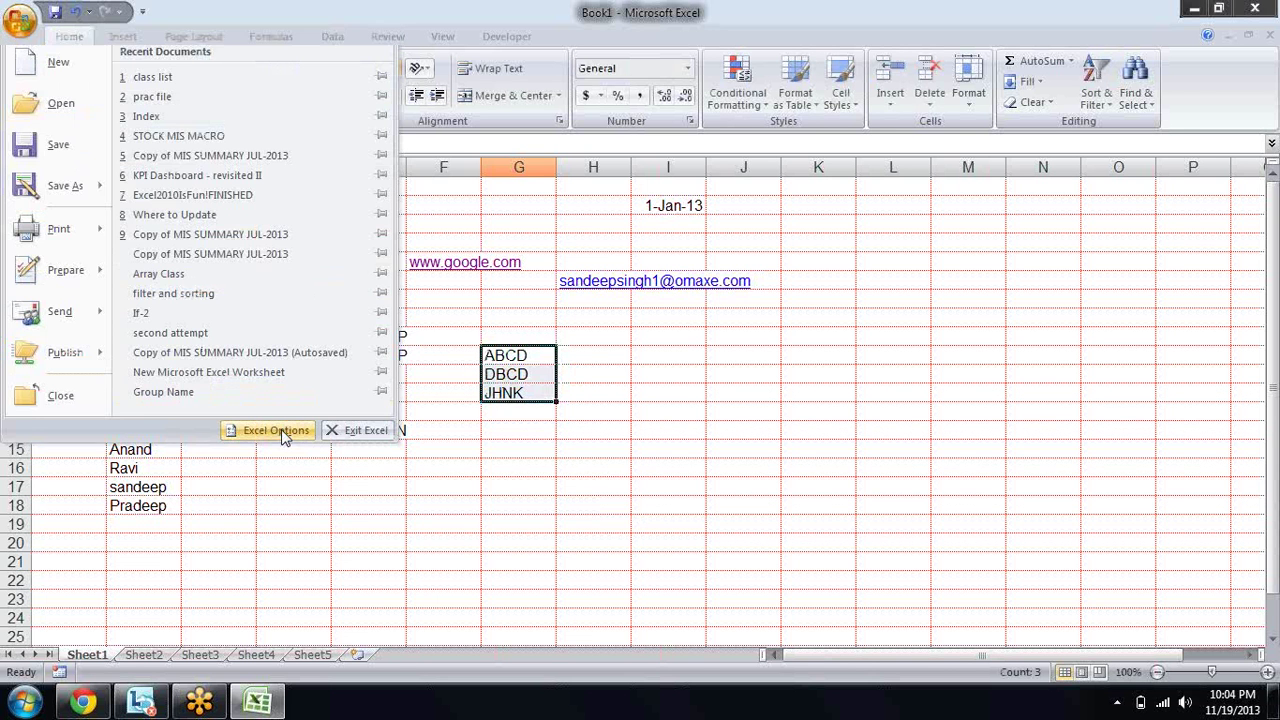
click(281, 429)
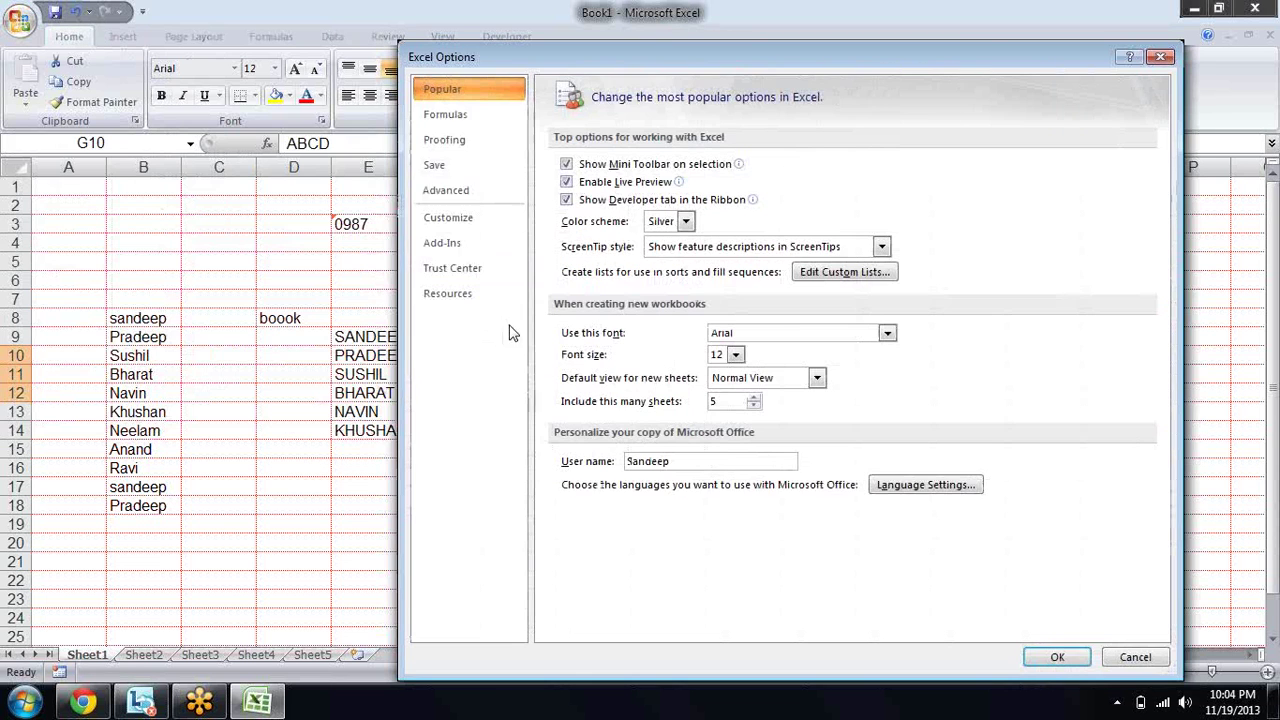
click(800, 276)
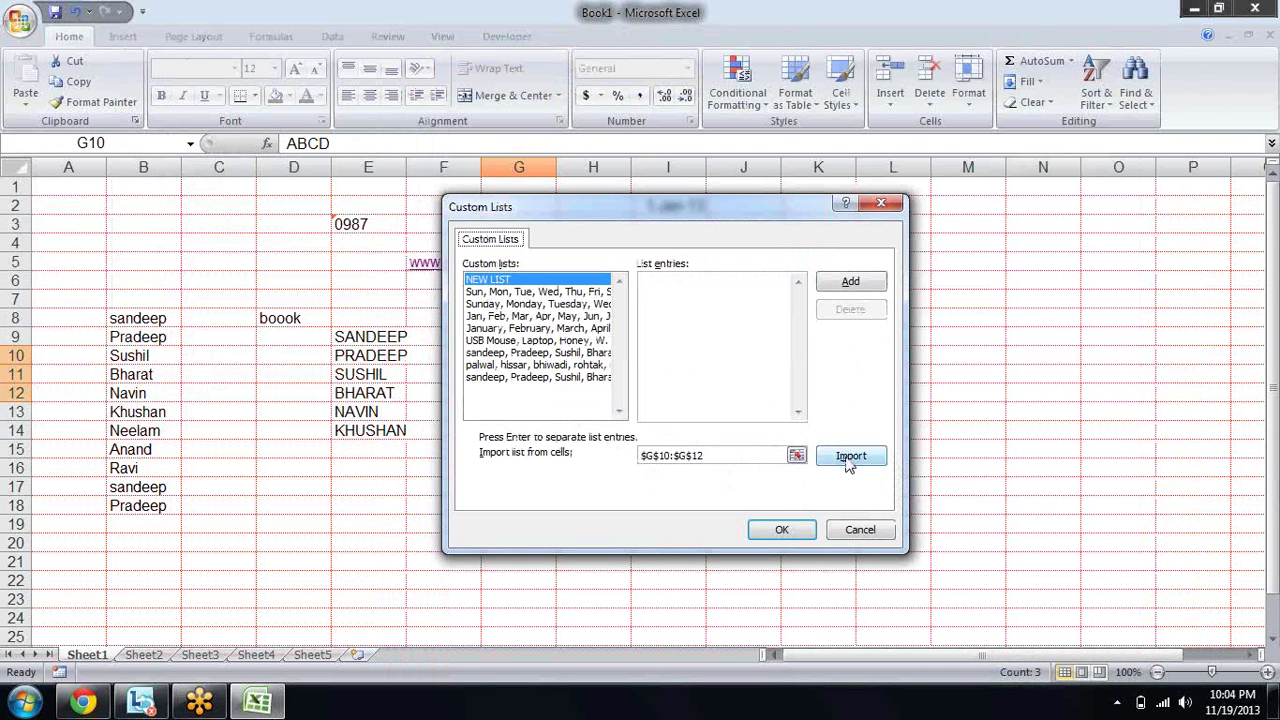
click(848, 459)
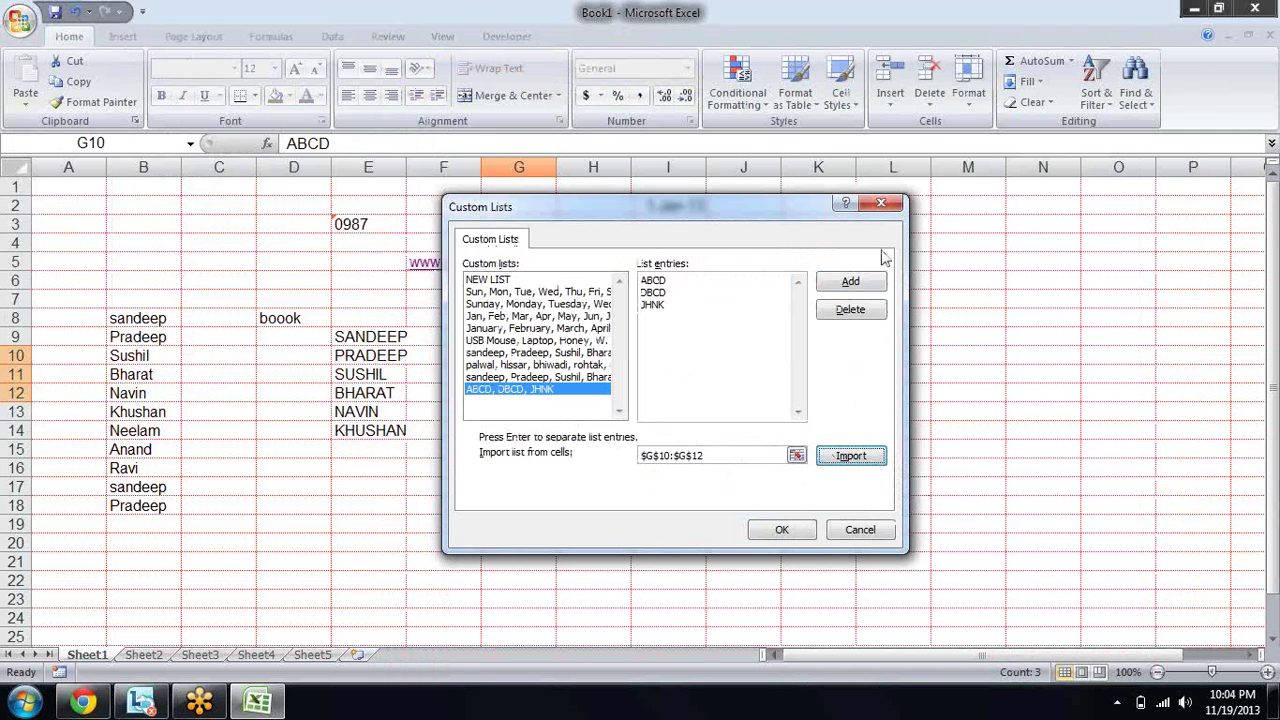
click(852, 287)
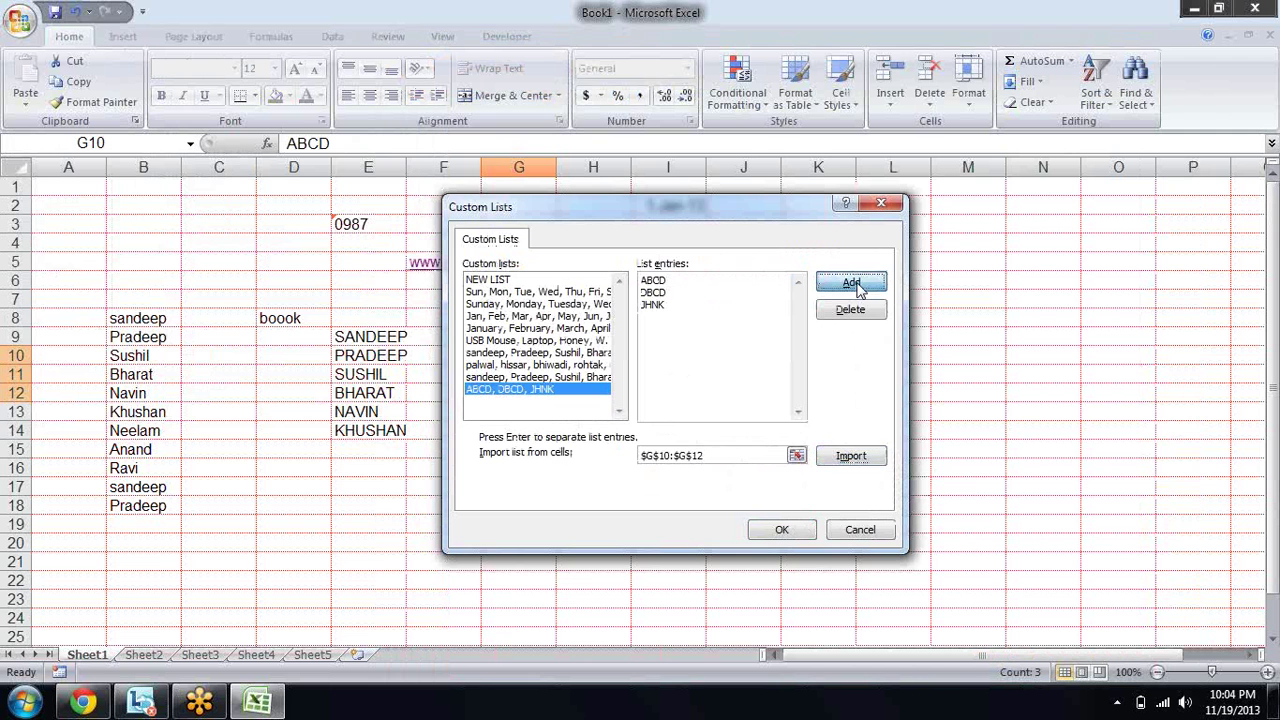
click(779, 528)
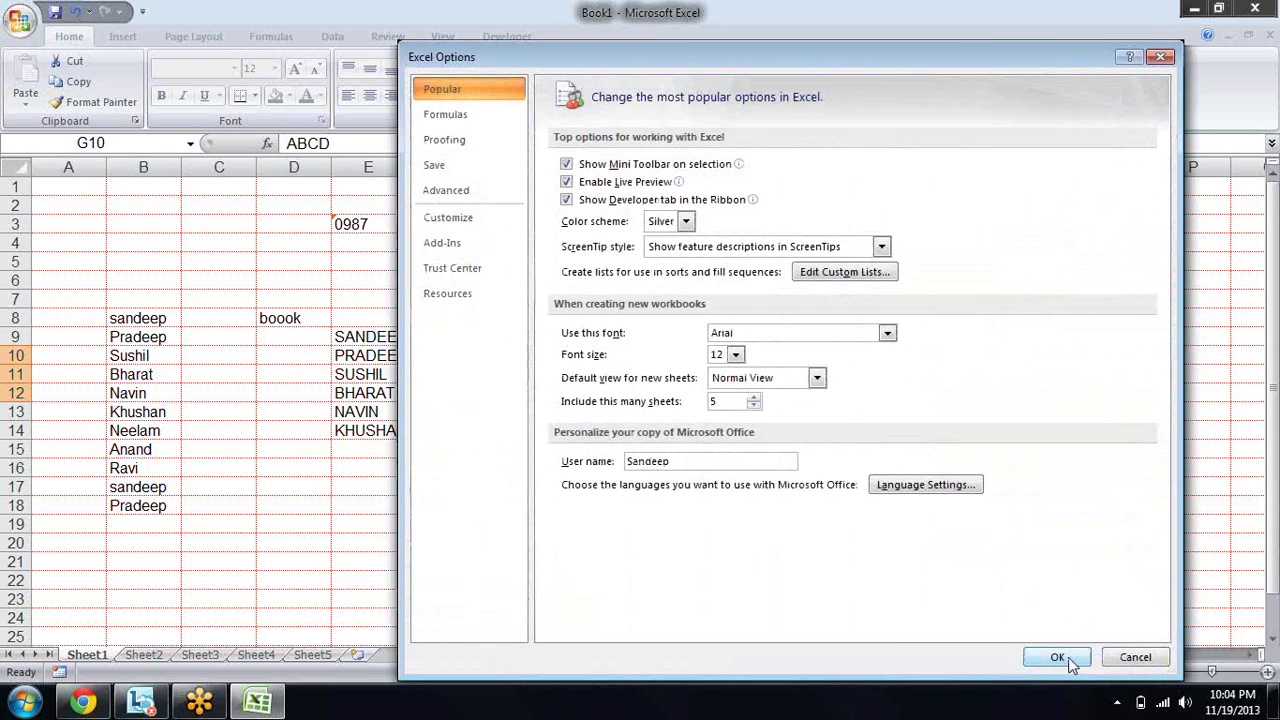
click(1067, 663)
click(652, 356)
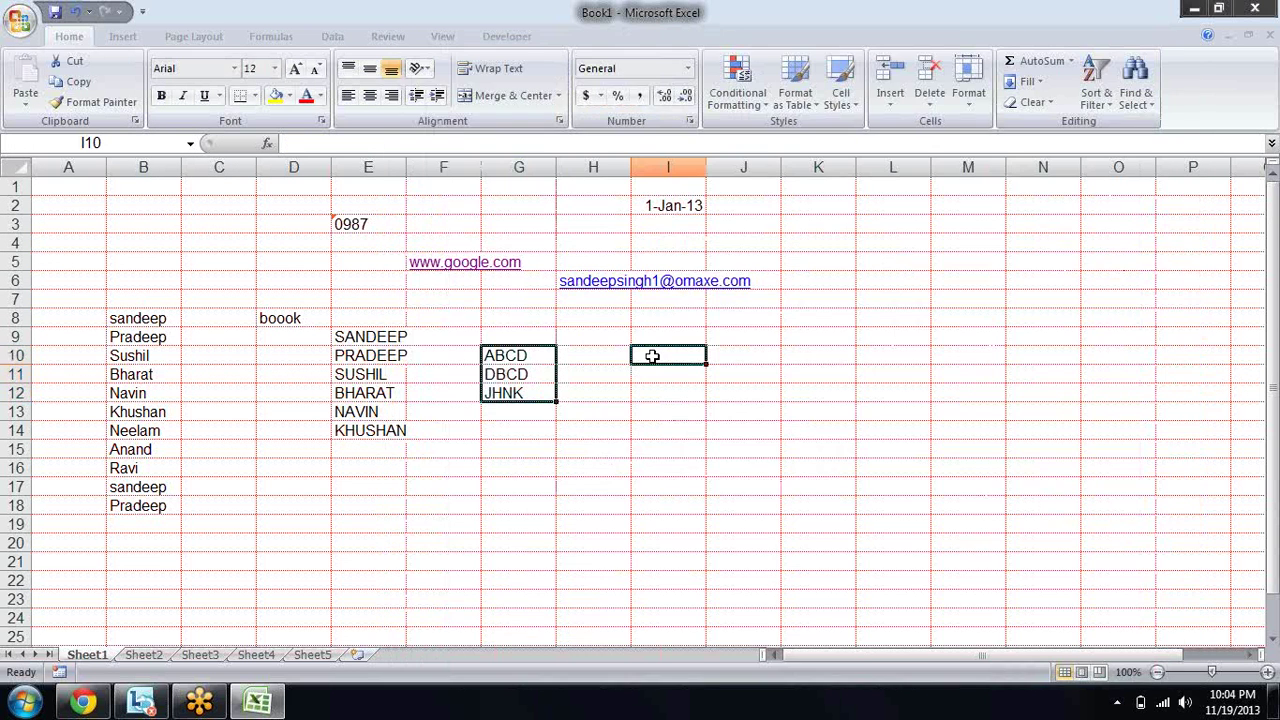
text(DBCE)
key(BackSpace)
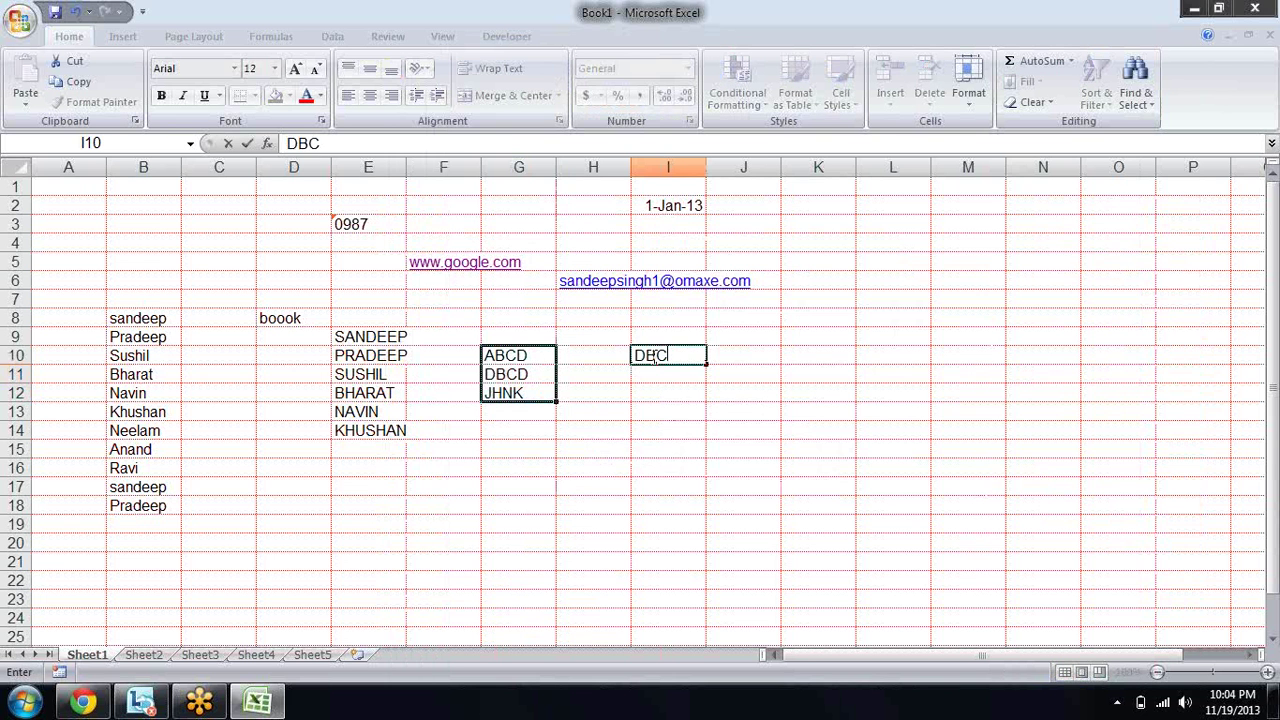
text(D)
key(Return)
click(652, 356)
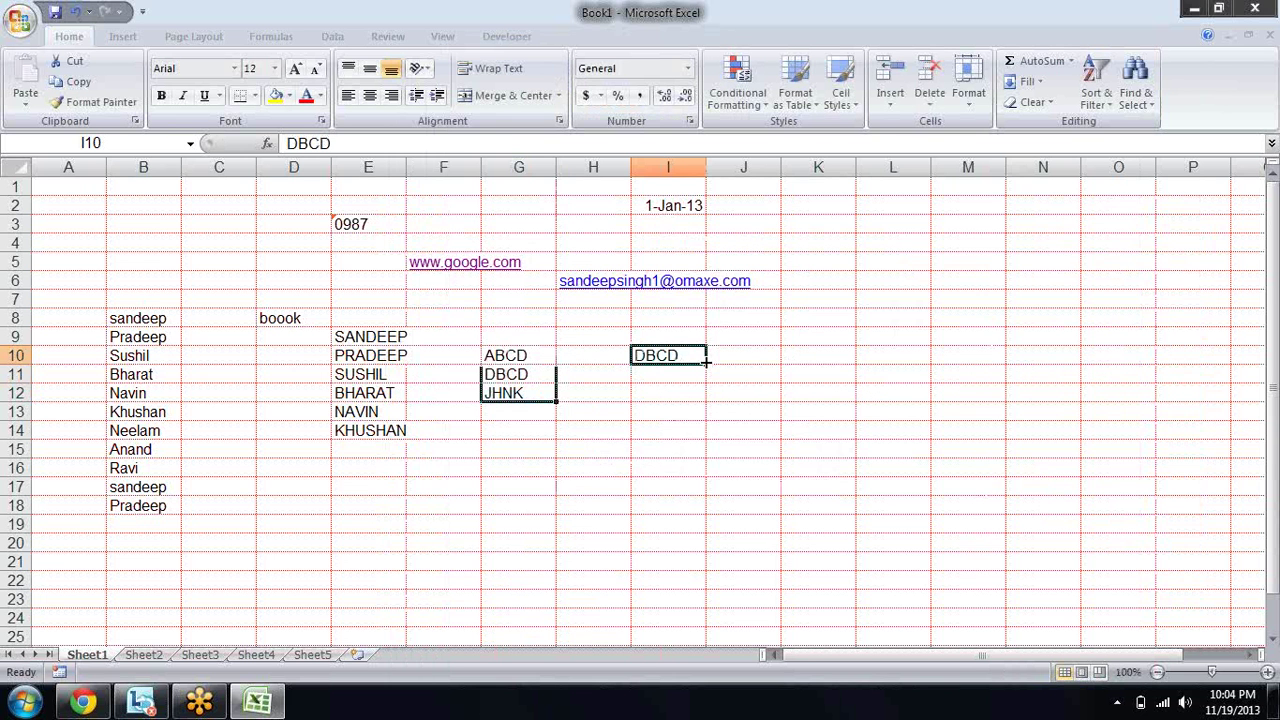
drag(706, 367, 710, 445)
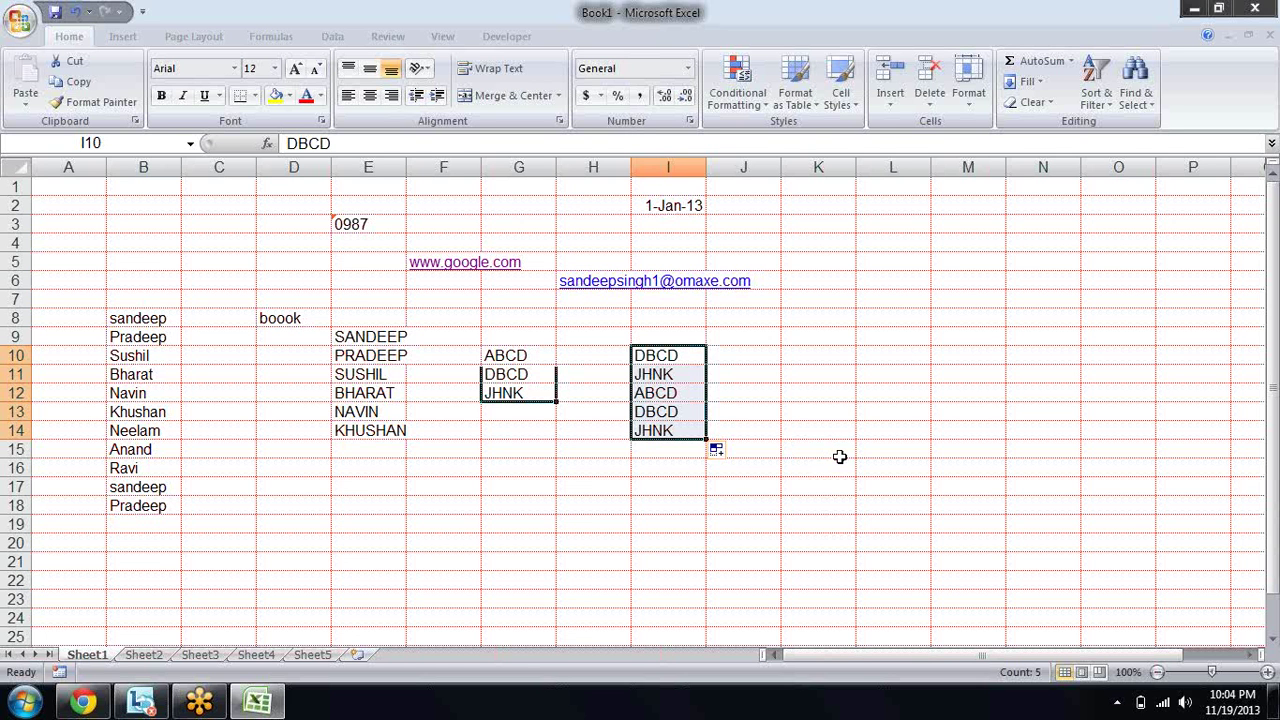
key(Down)
key(Down)
key(Down)
key(Down)
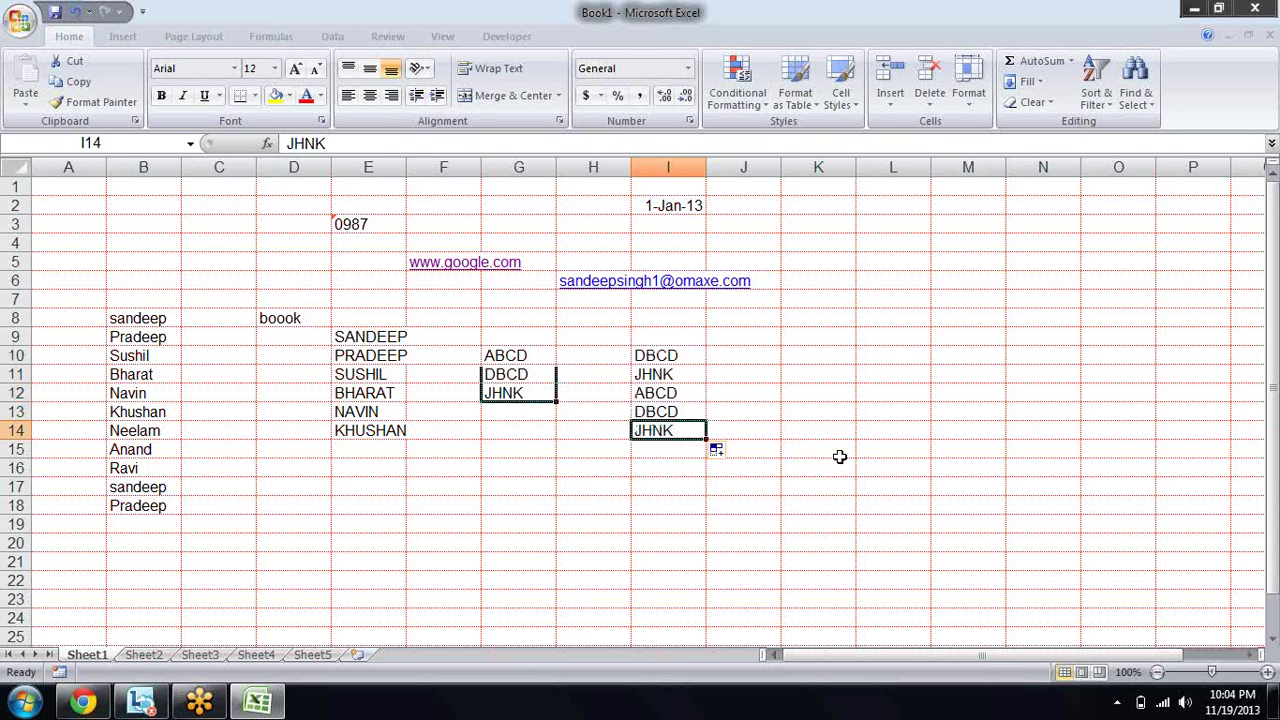
key(Up)
key(Up)
key(Up)
key(Up)
key(ctrl+shift+Down)
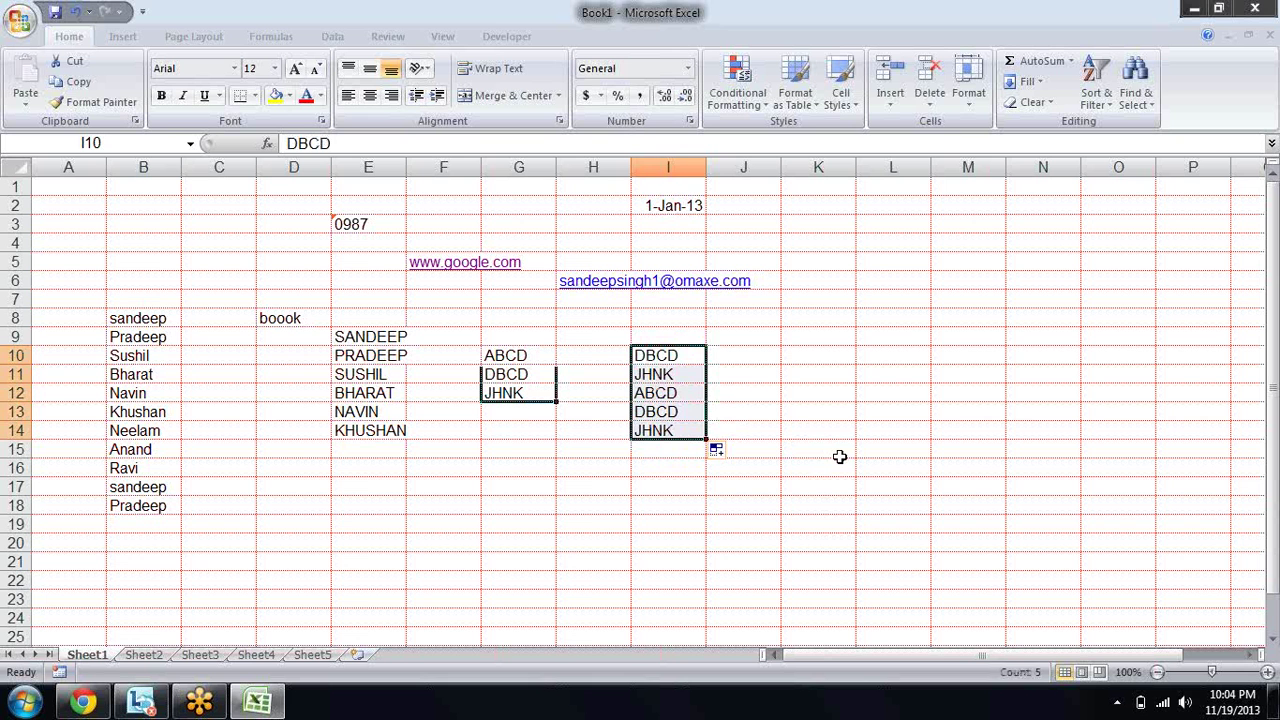
key(Delete)
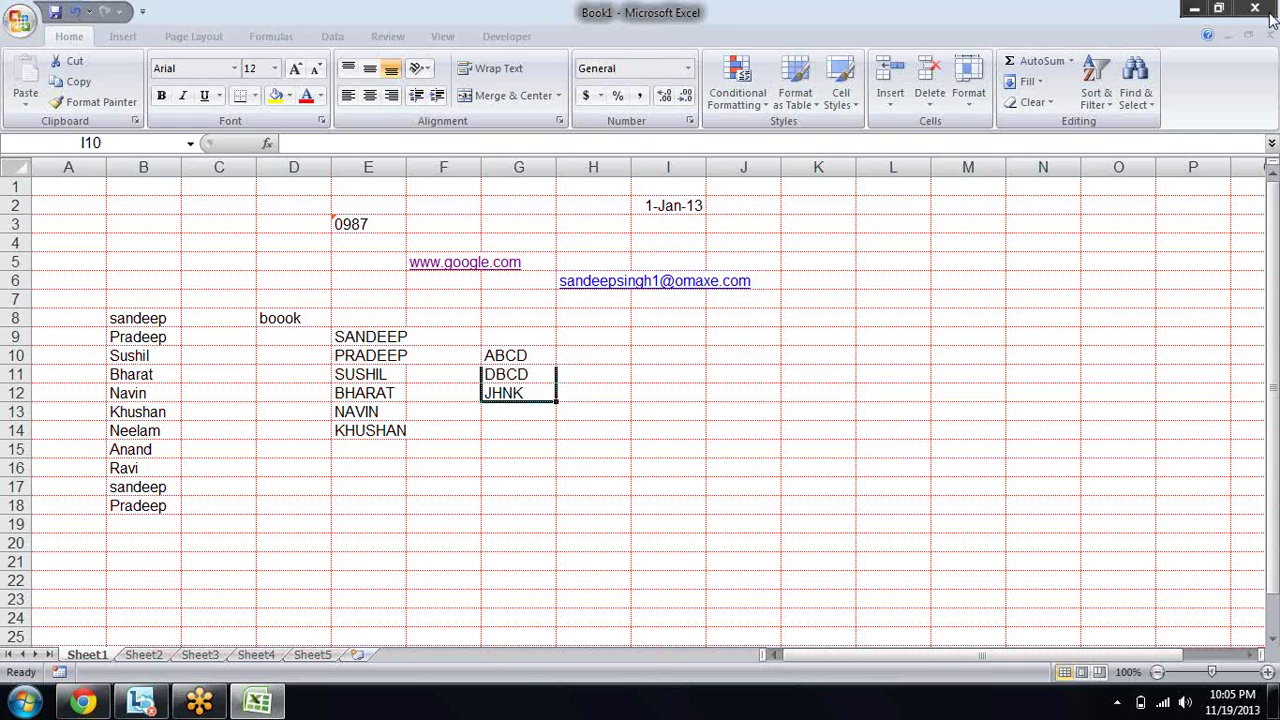
key(Escape)
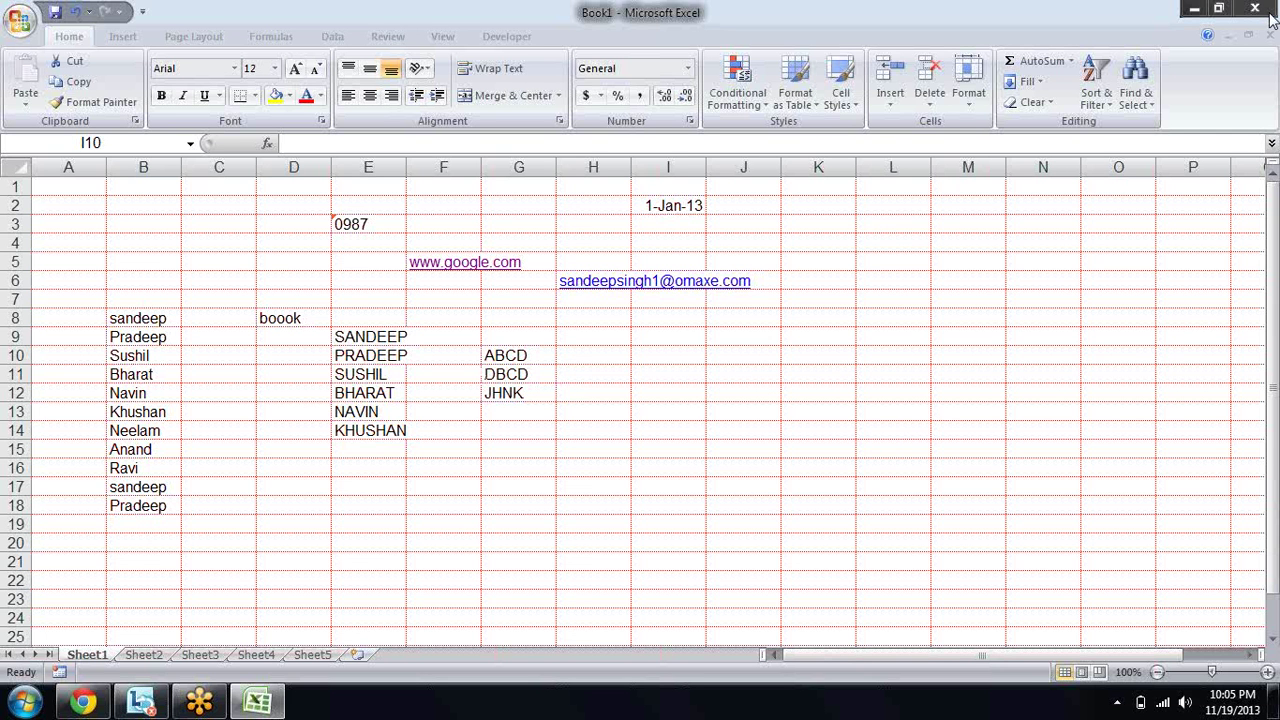